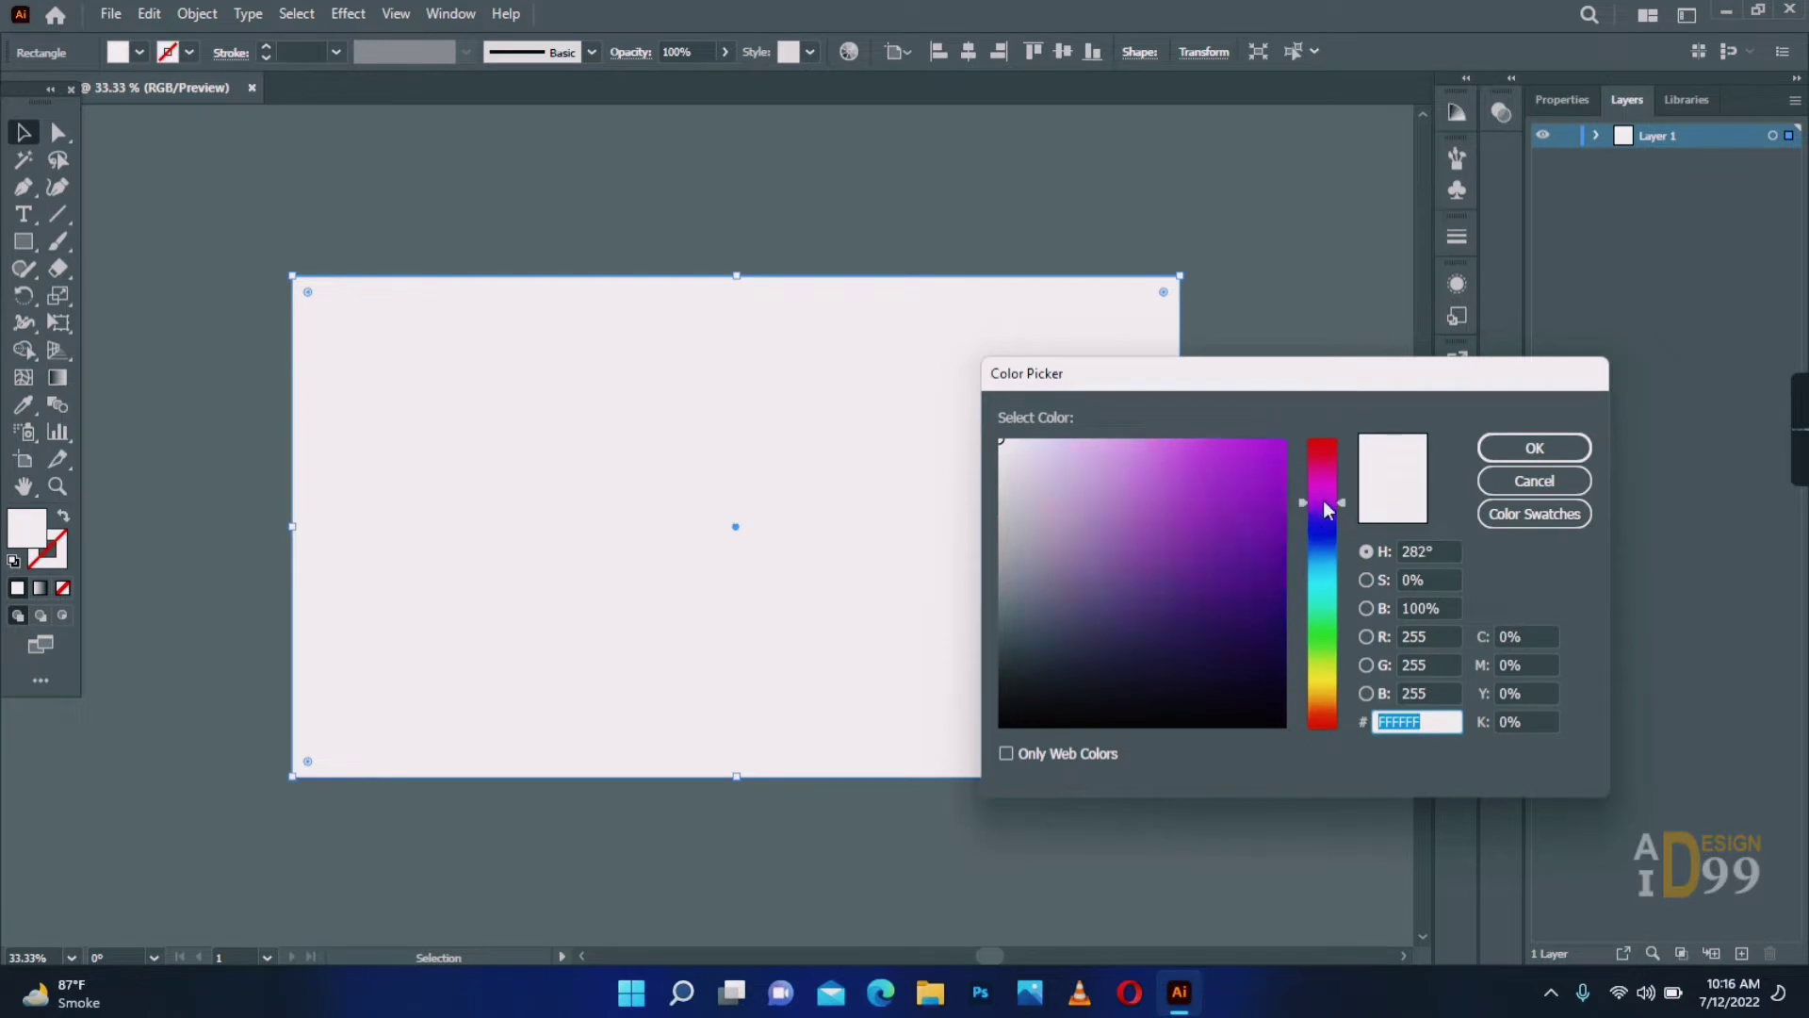
Fill the background rectangle with purple #8B0BDD and convert the fill to a linear gradient with that purple at both stops.
left_click(1282, 496)
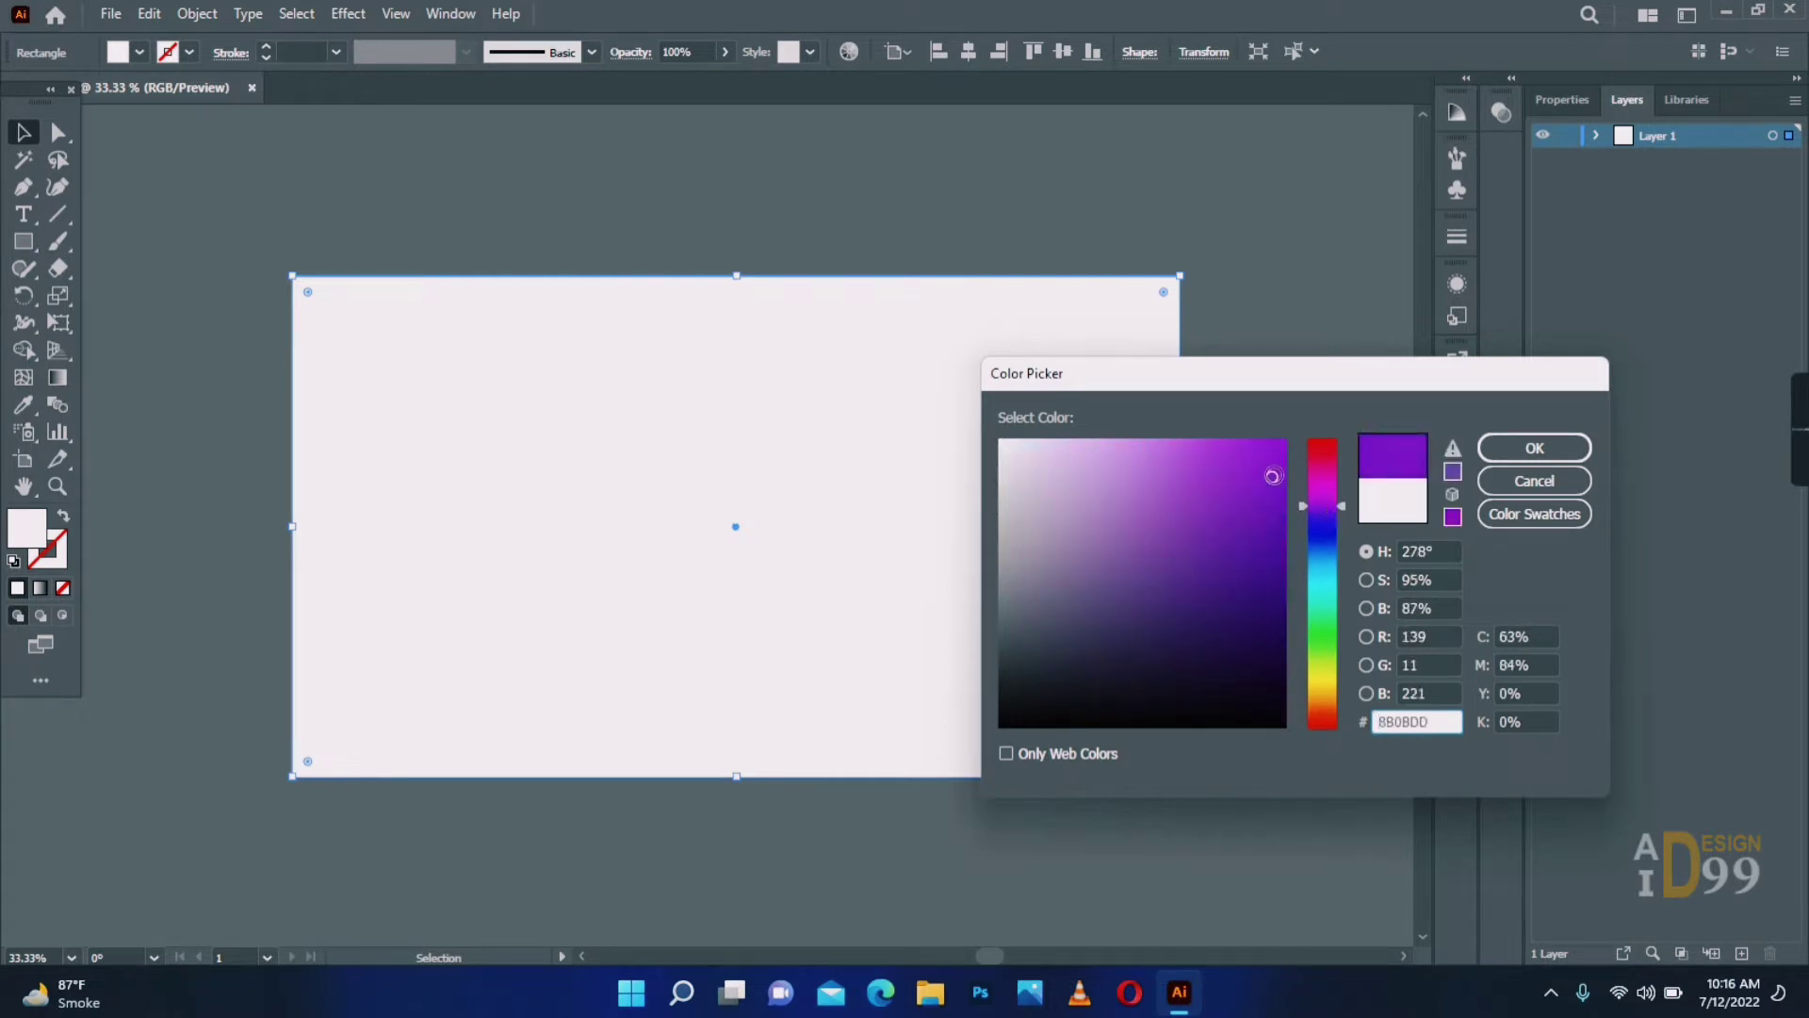
left_click(1517, 451)
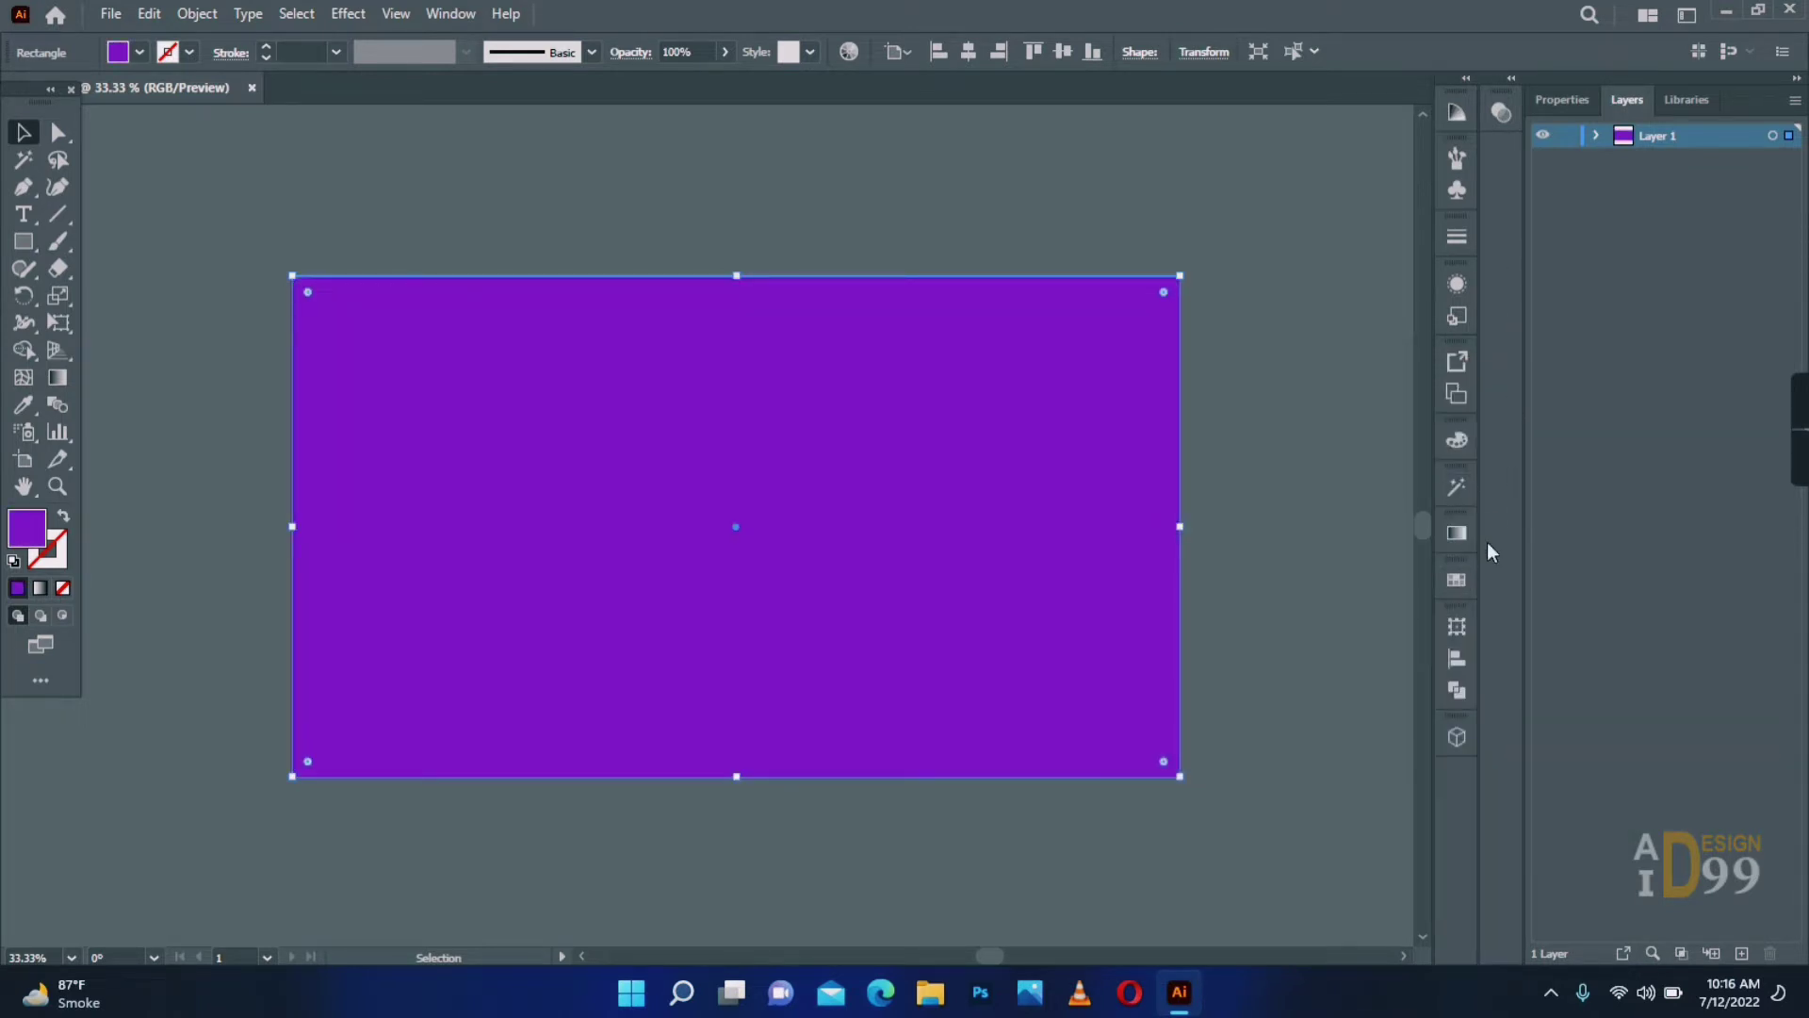
left_click(1456, 533)
left_click_drag(1191, 603, 1401, 793)
left_click(1314, 737)
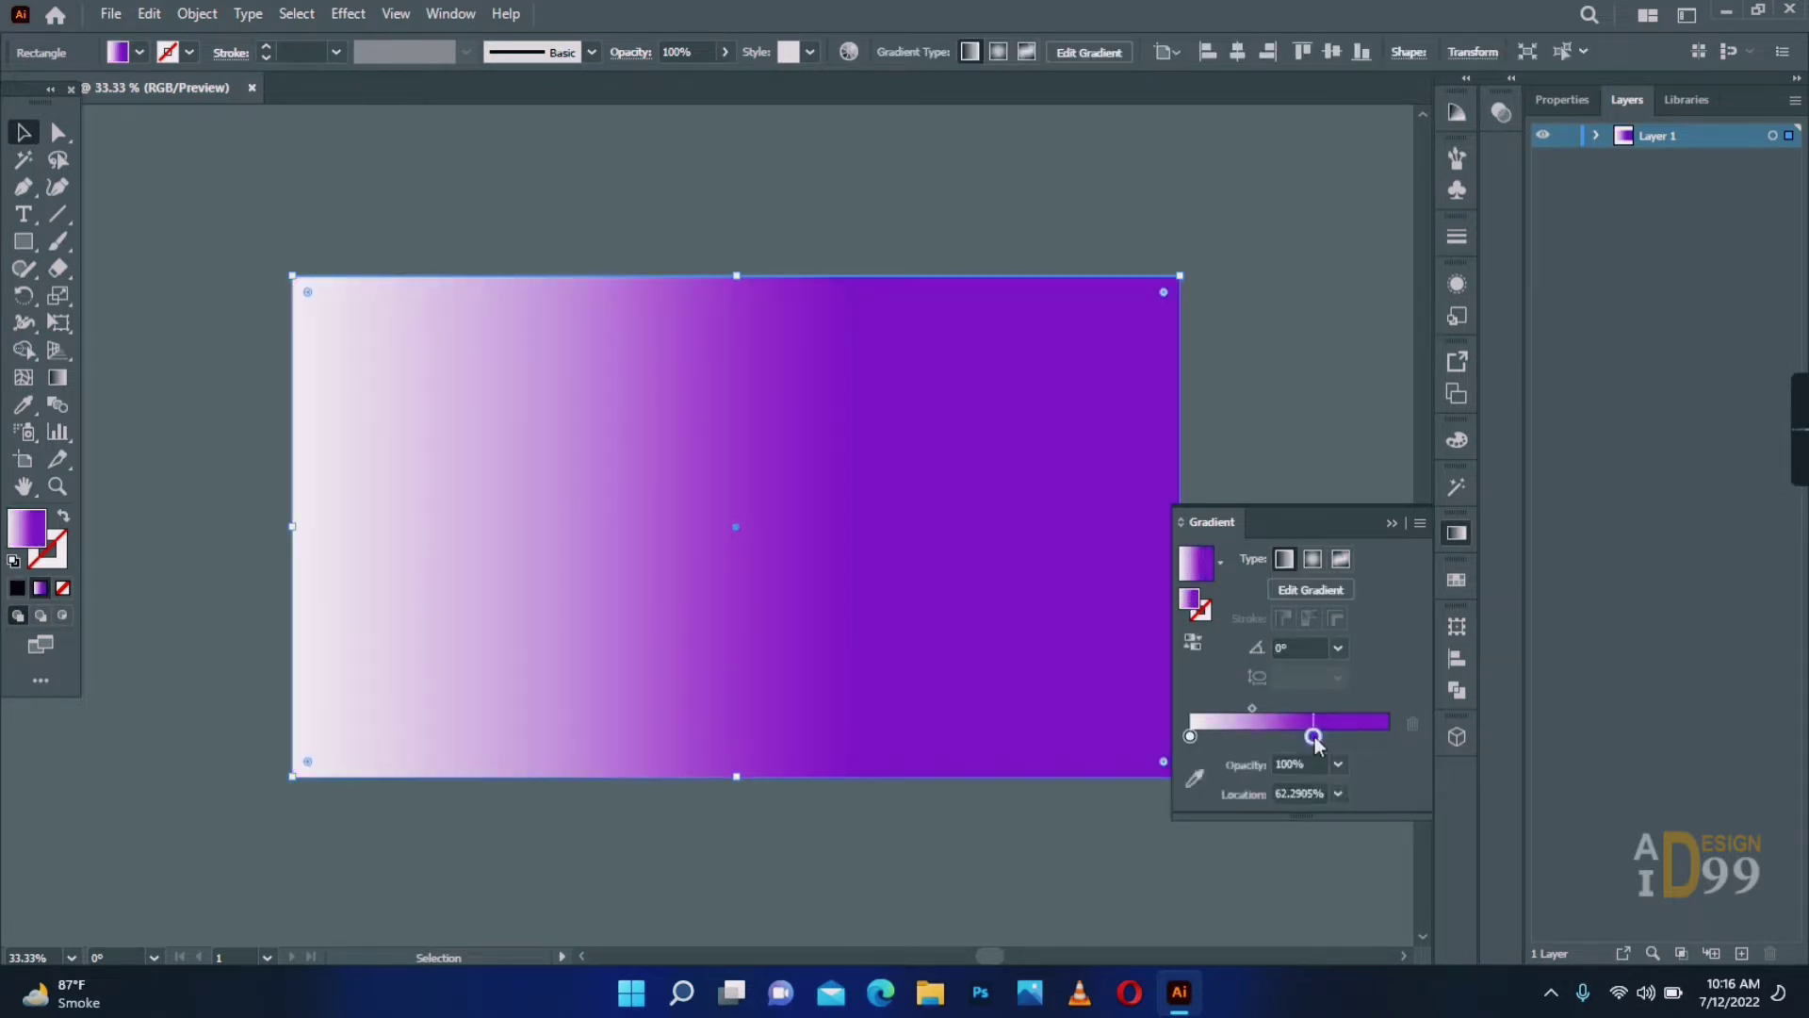
left_click_drag(1315, 737, 1198, 791)
left_click(1242, 736)
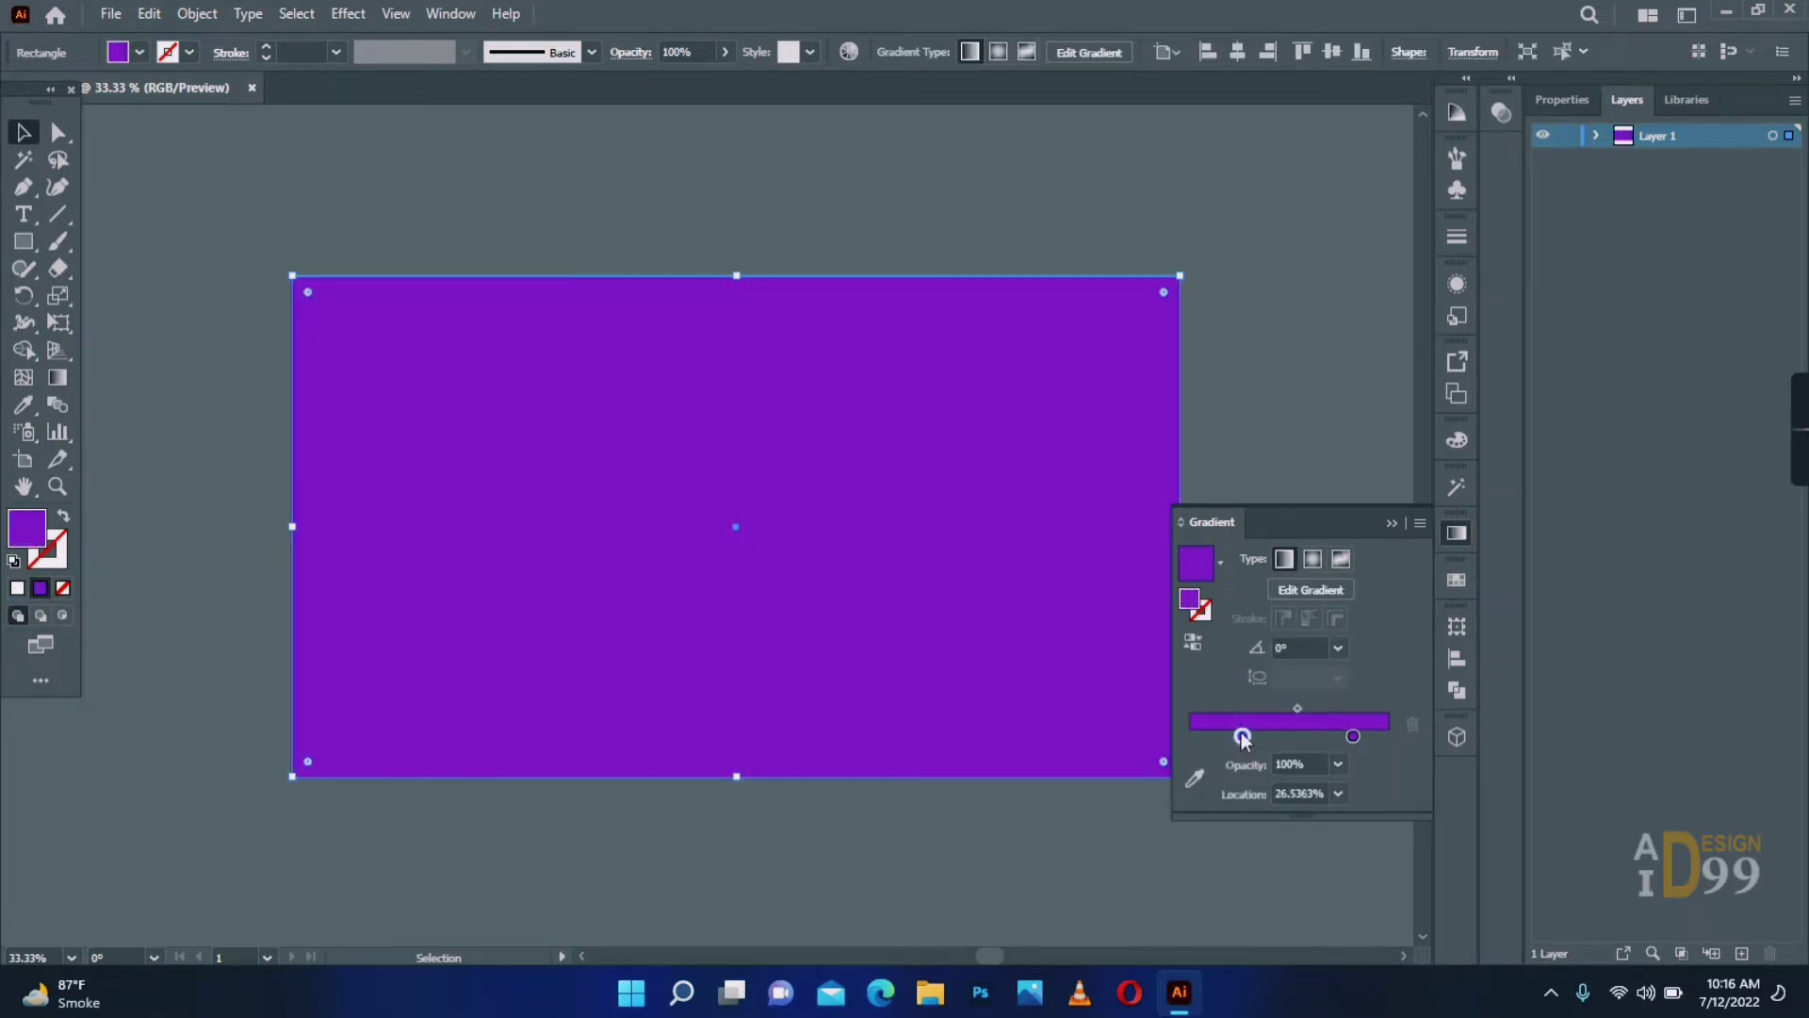
Recolor the gradient's first stop, at location 0%, to purple #A10BDD and extend the other stop to location 100%.
double_click(1191, 737)
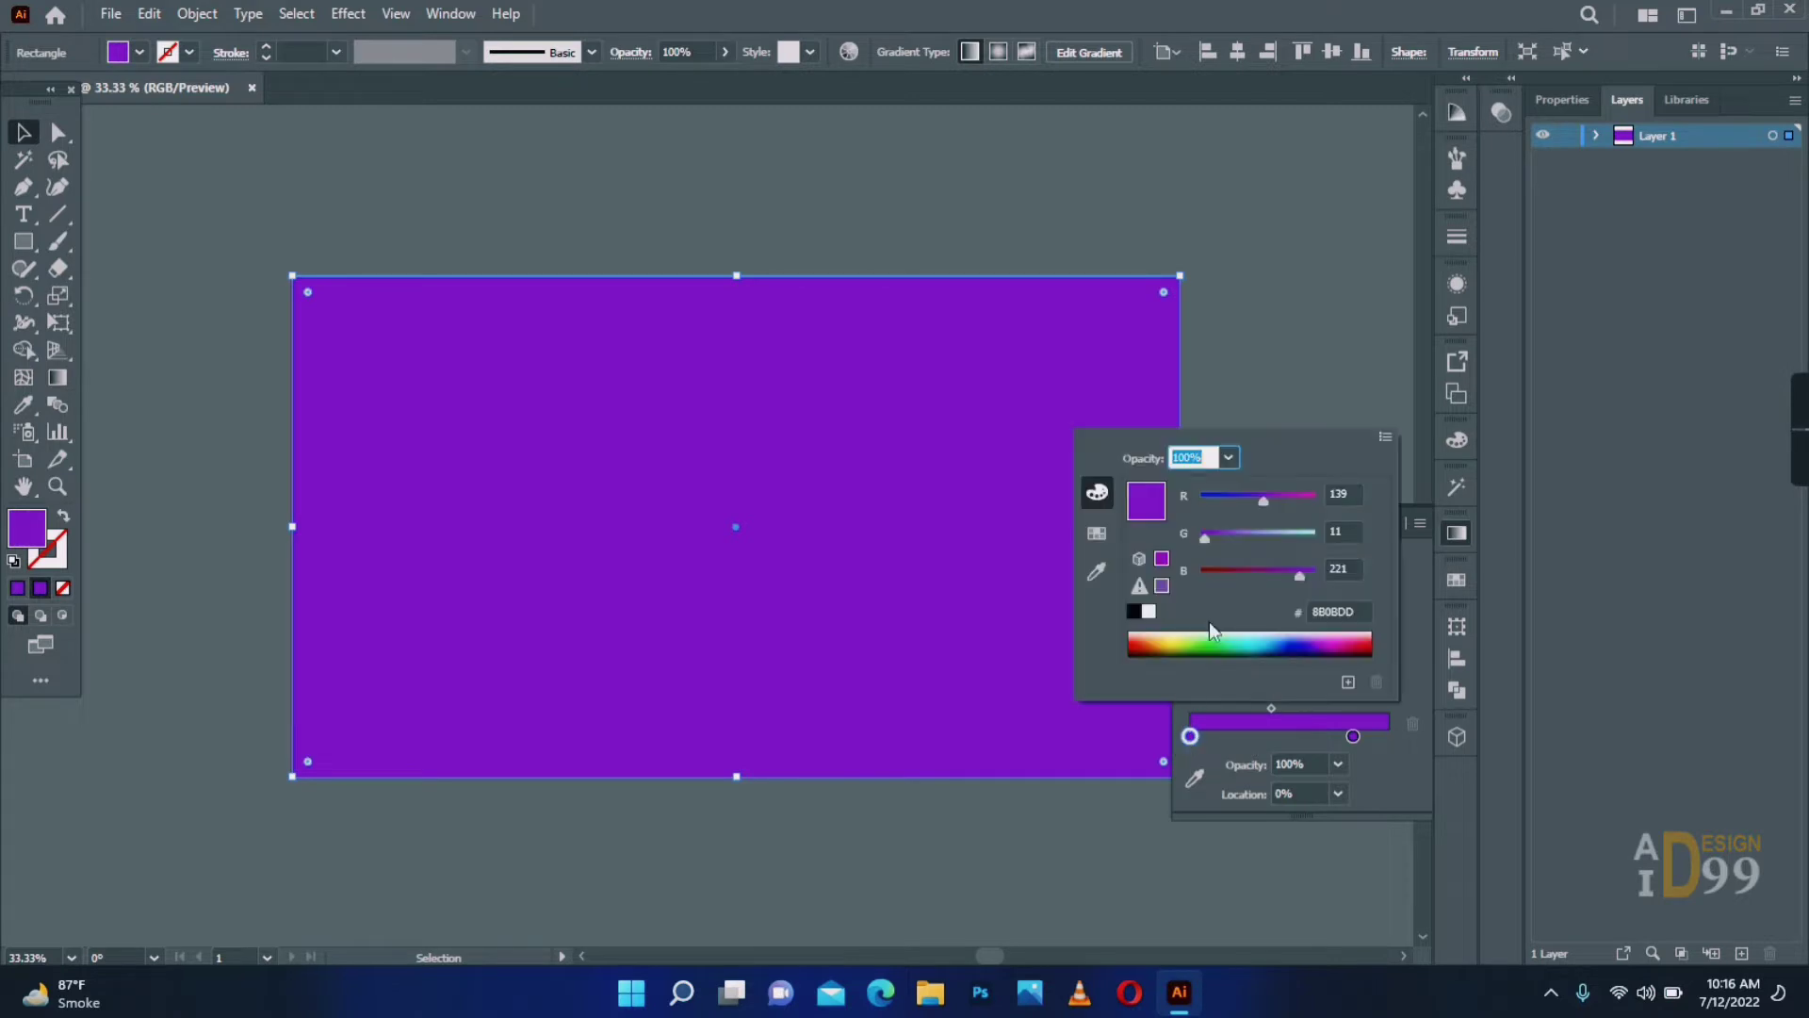
left_click(1271, 496)
left_click(886, 827)
left_click(853, 606)
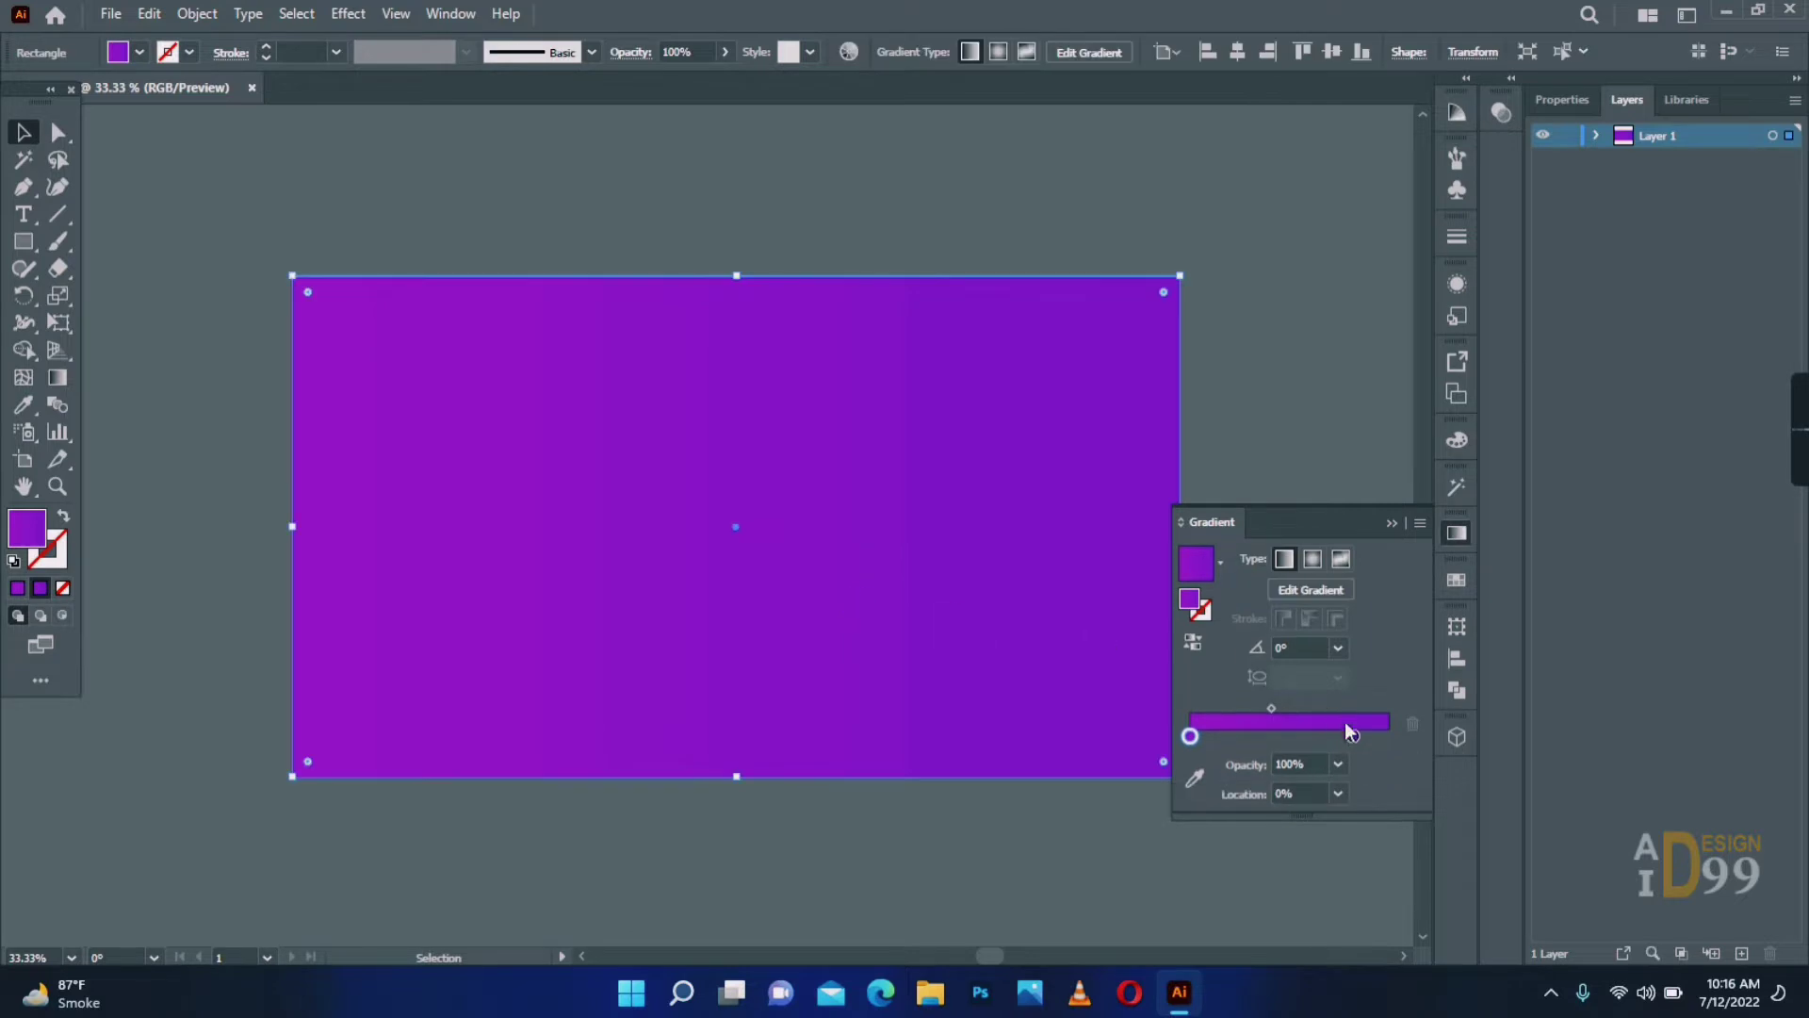
left_click(830, 845)
left_click(854, 634)
Lock the background layer and add a new layer above it for the laptop artwork.
left_click(1572, 138)
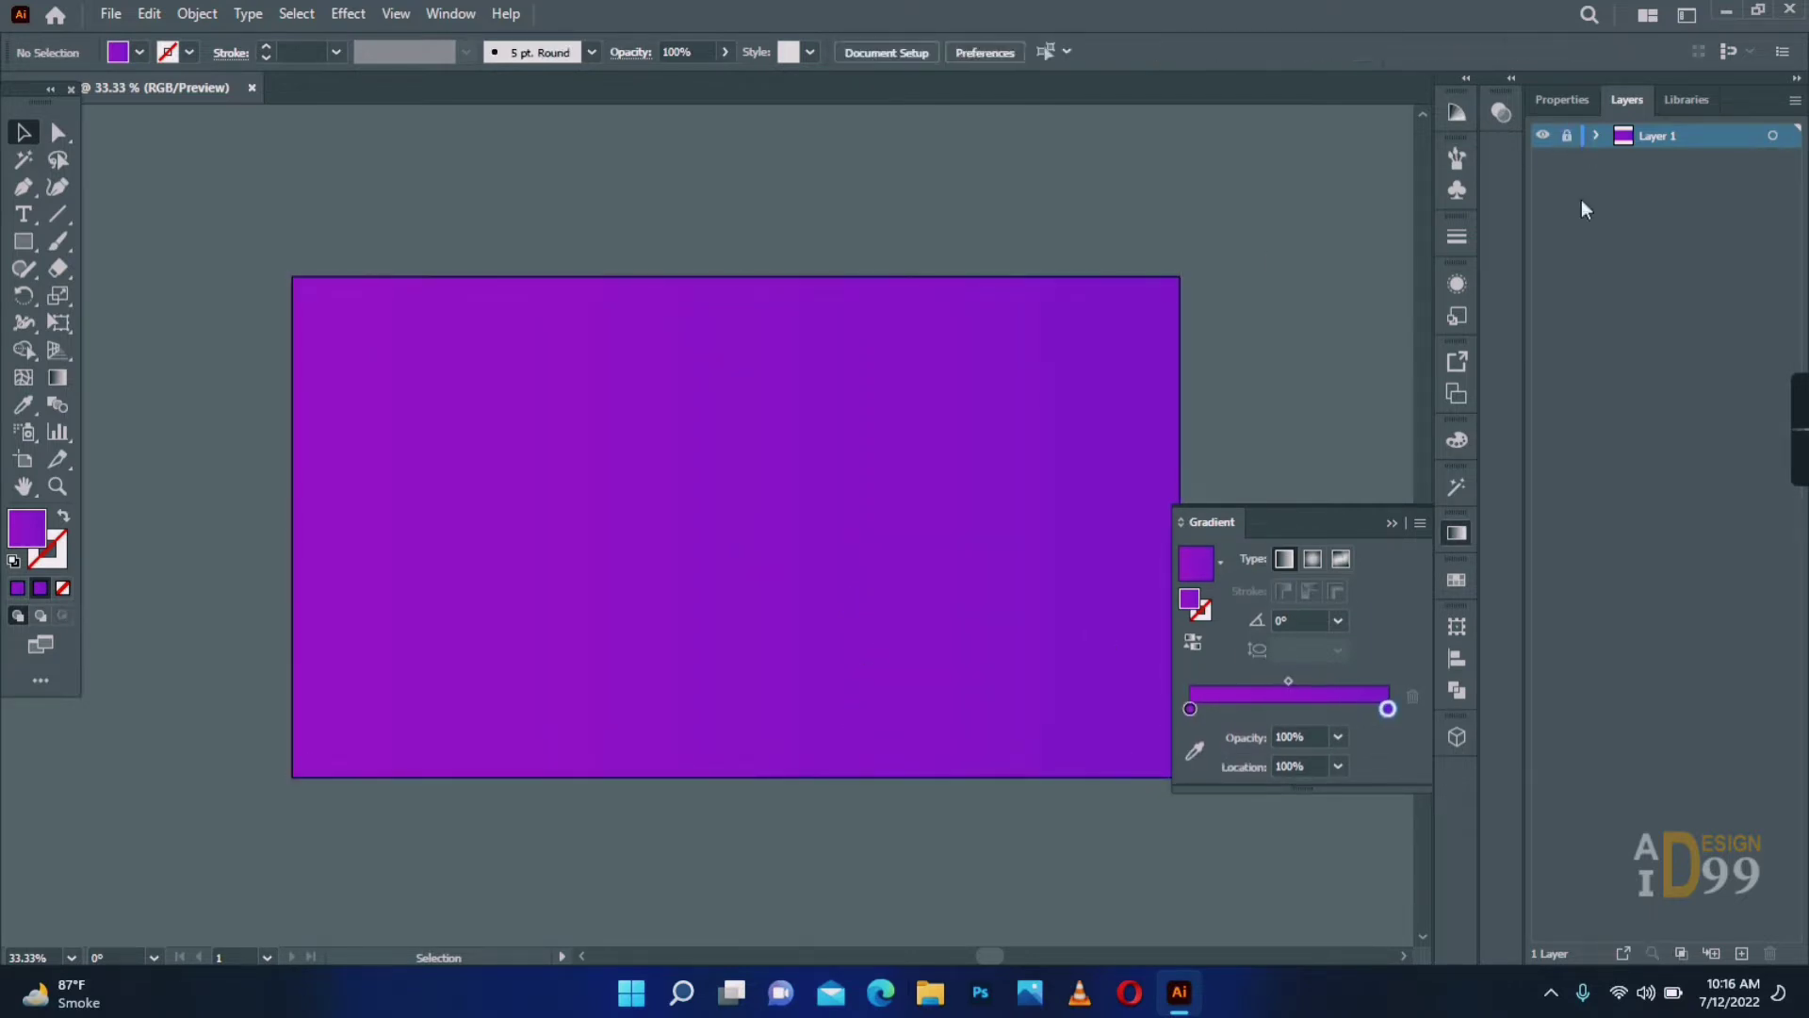
left_click(759, 495)
left_click_drag(473, 612, 533, 563)
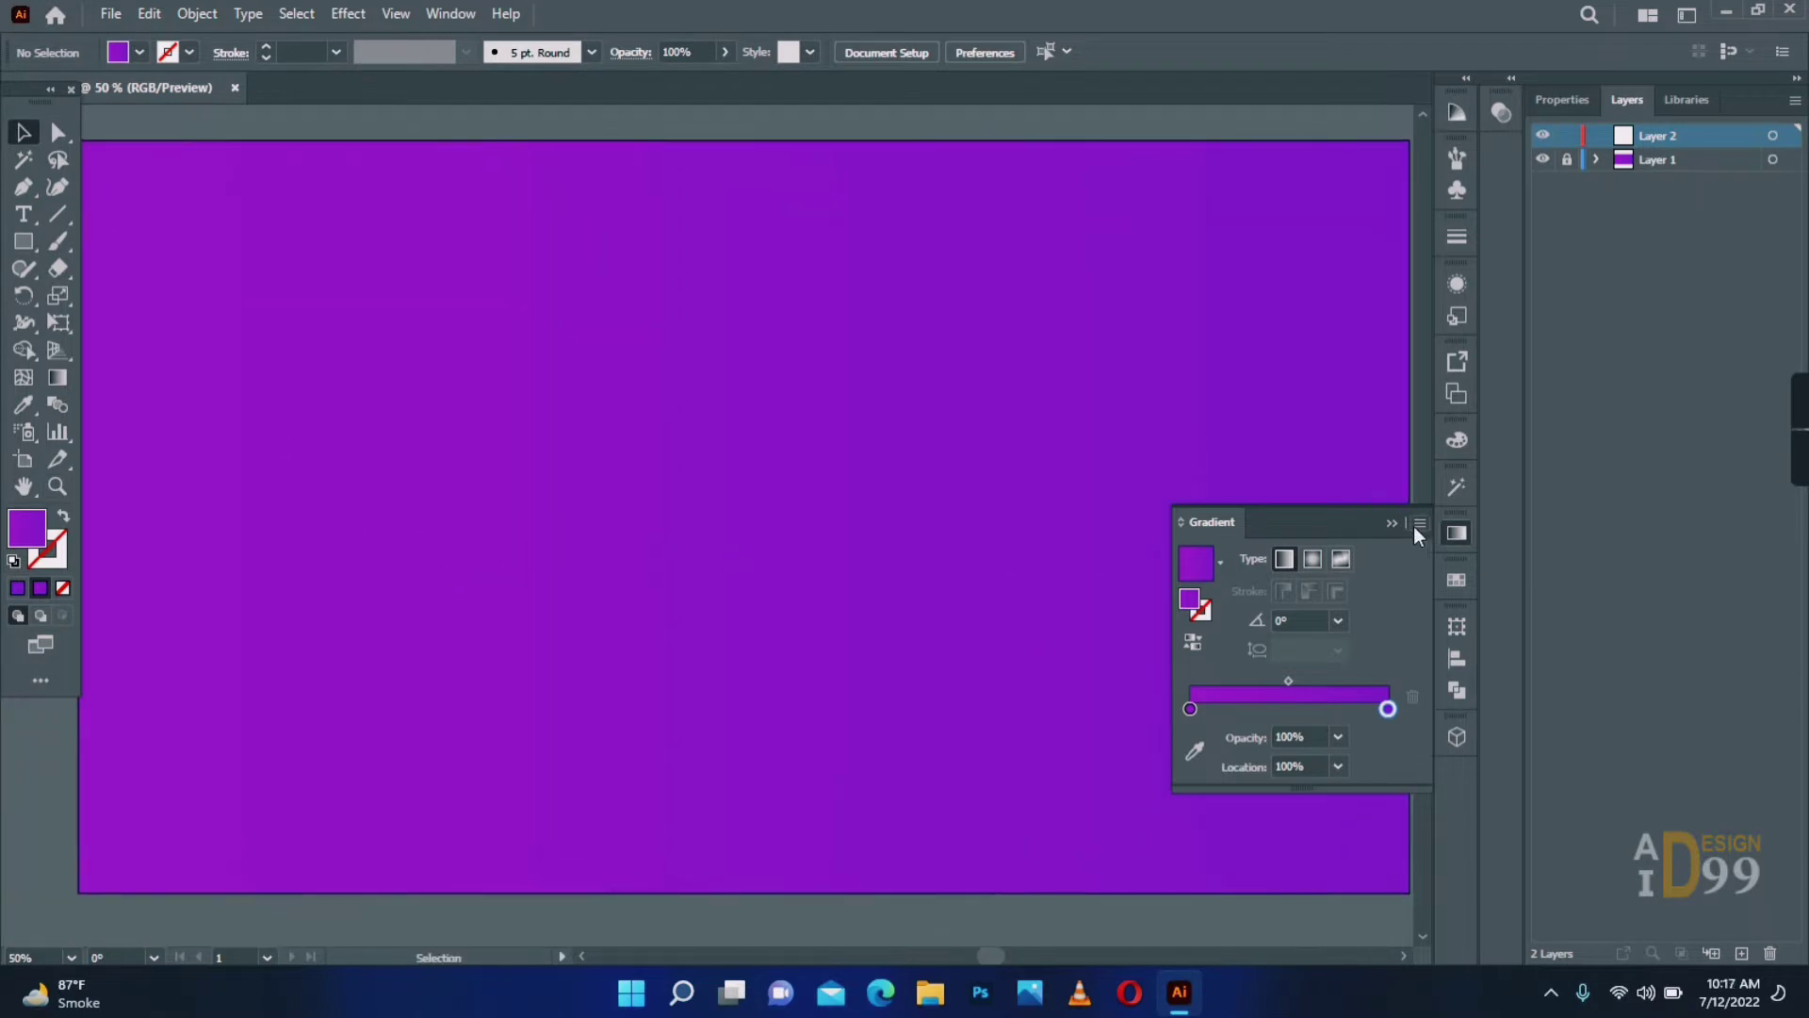
left_click(1454, 531)
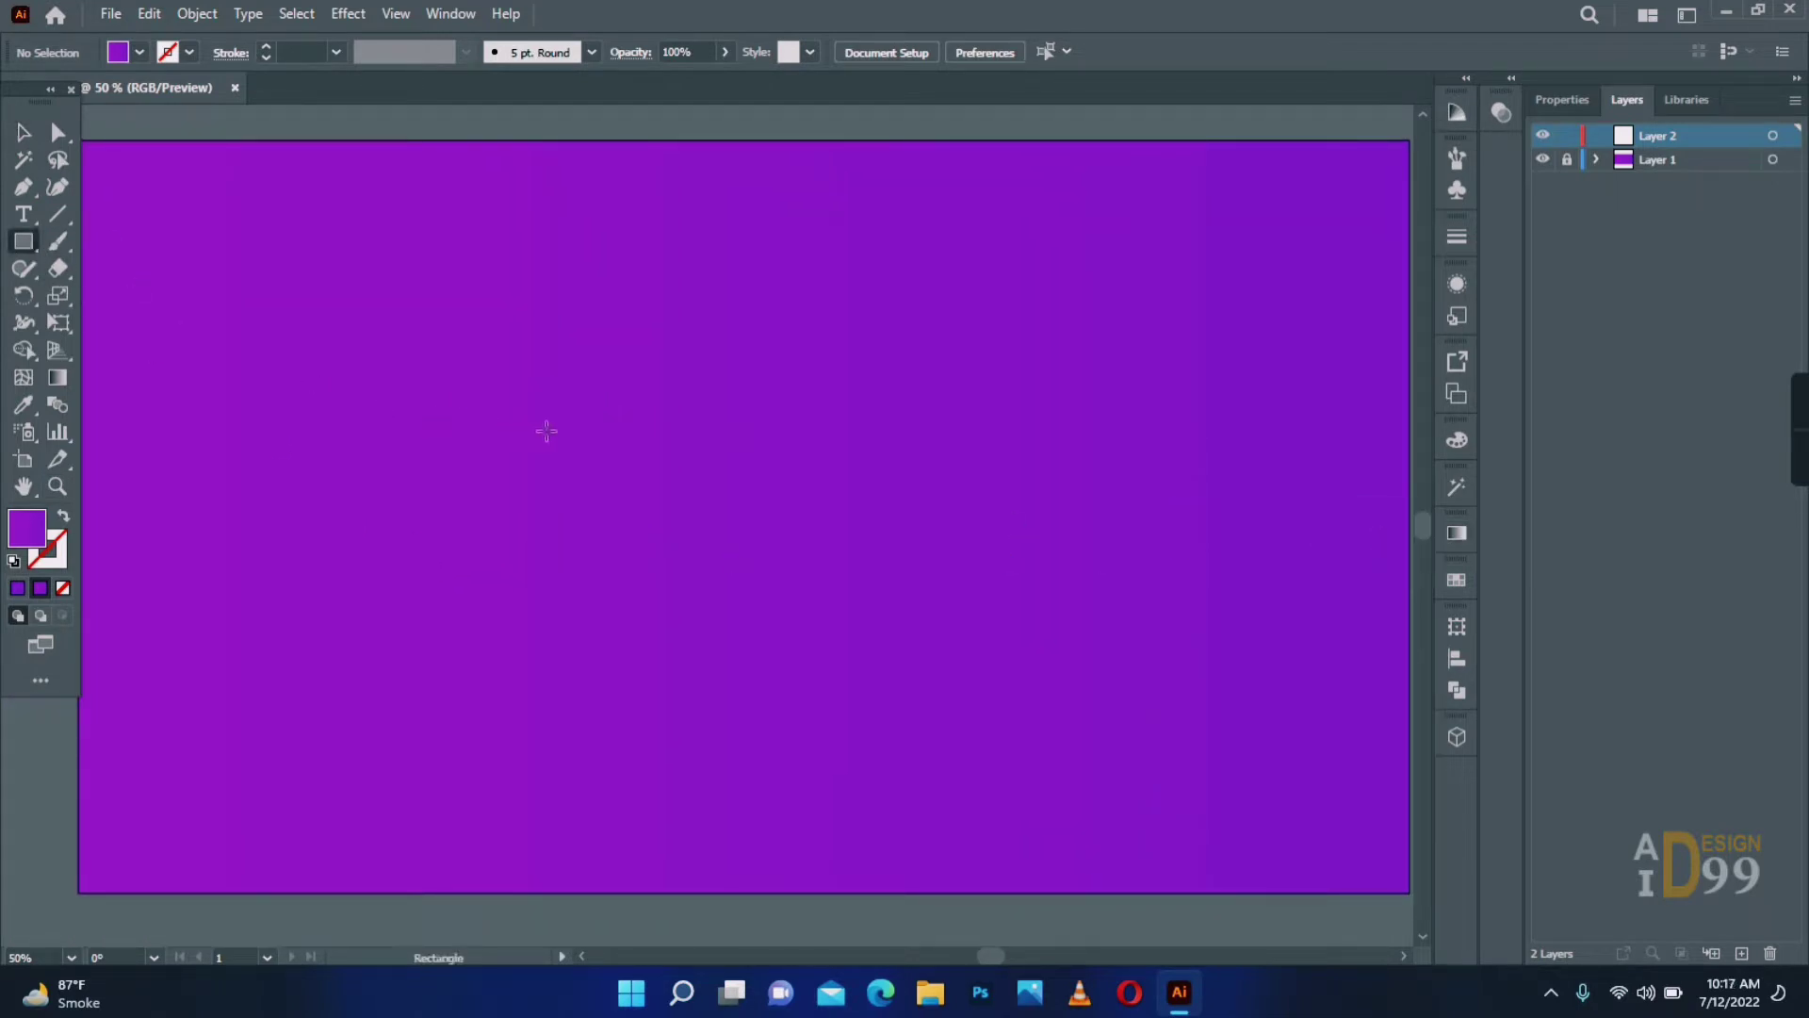
Draw a rectangle near the middle of the artboard and round its corners to a radius of about 13 pt.
mouse_move(499, 396)
left_mouse_down()
mouse_move(675, 477)
mouse_move(898, 624)
left_mouse_up()
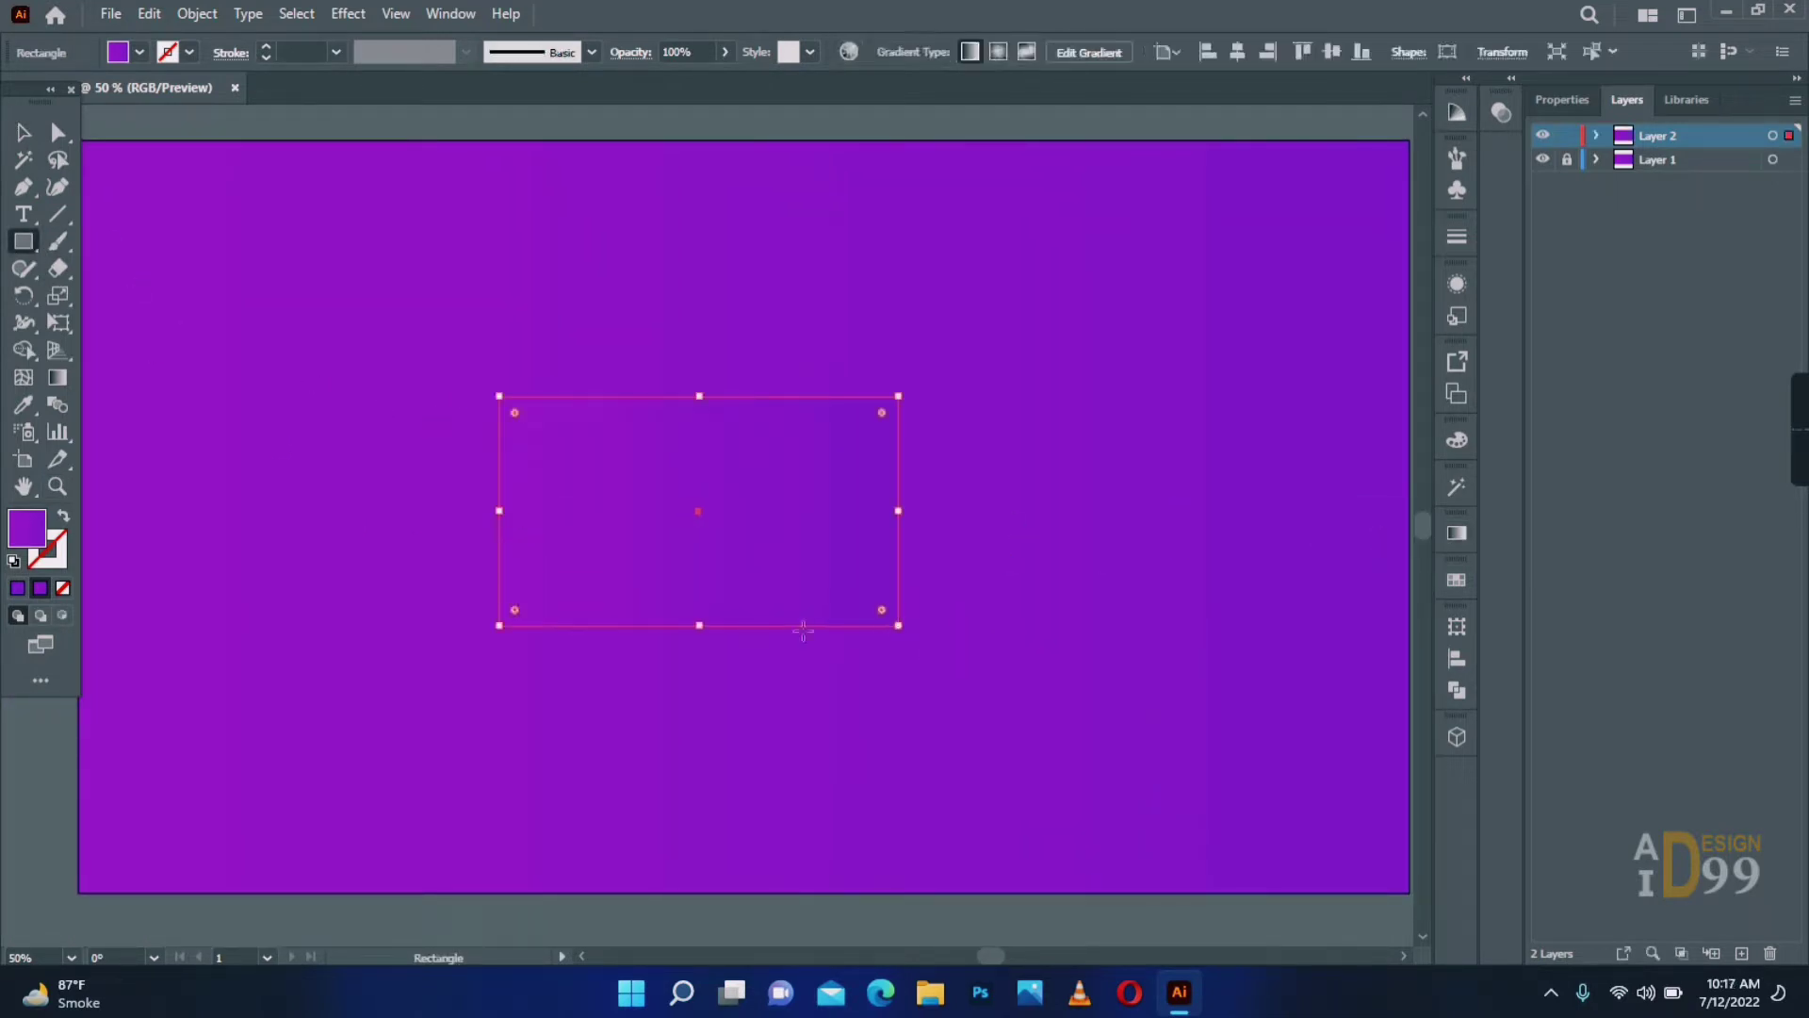
left_click(57, 132)
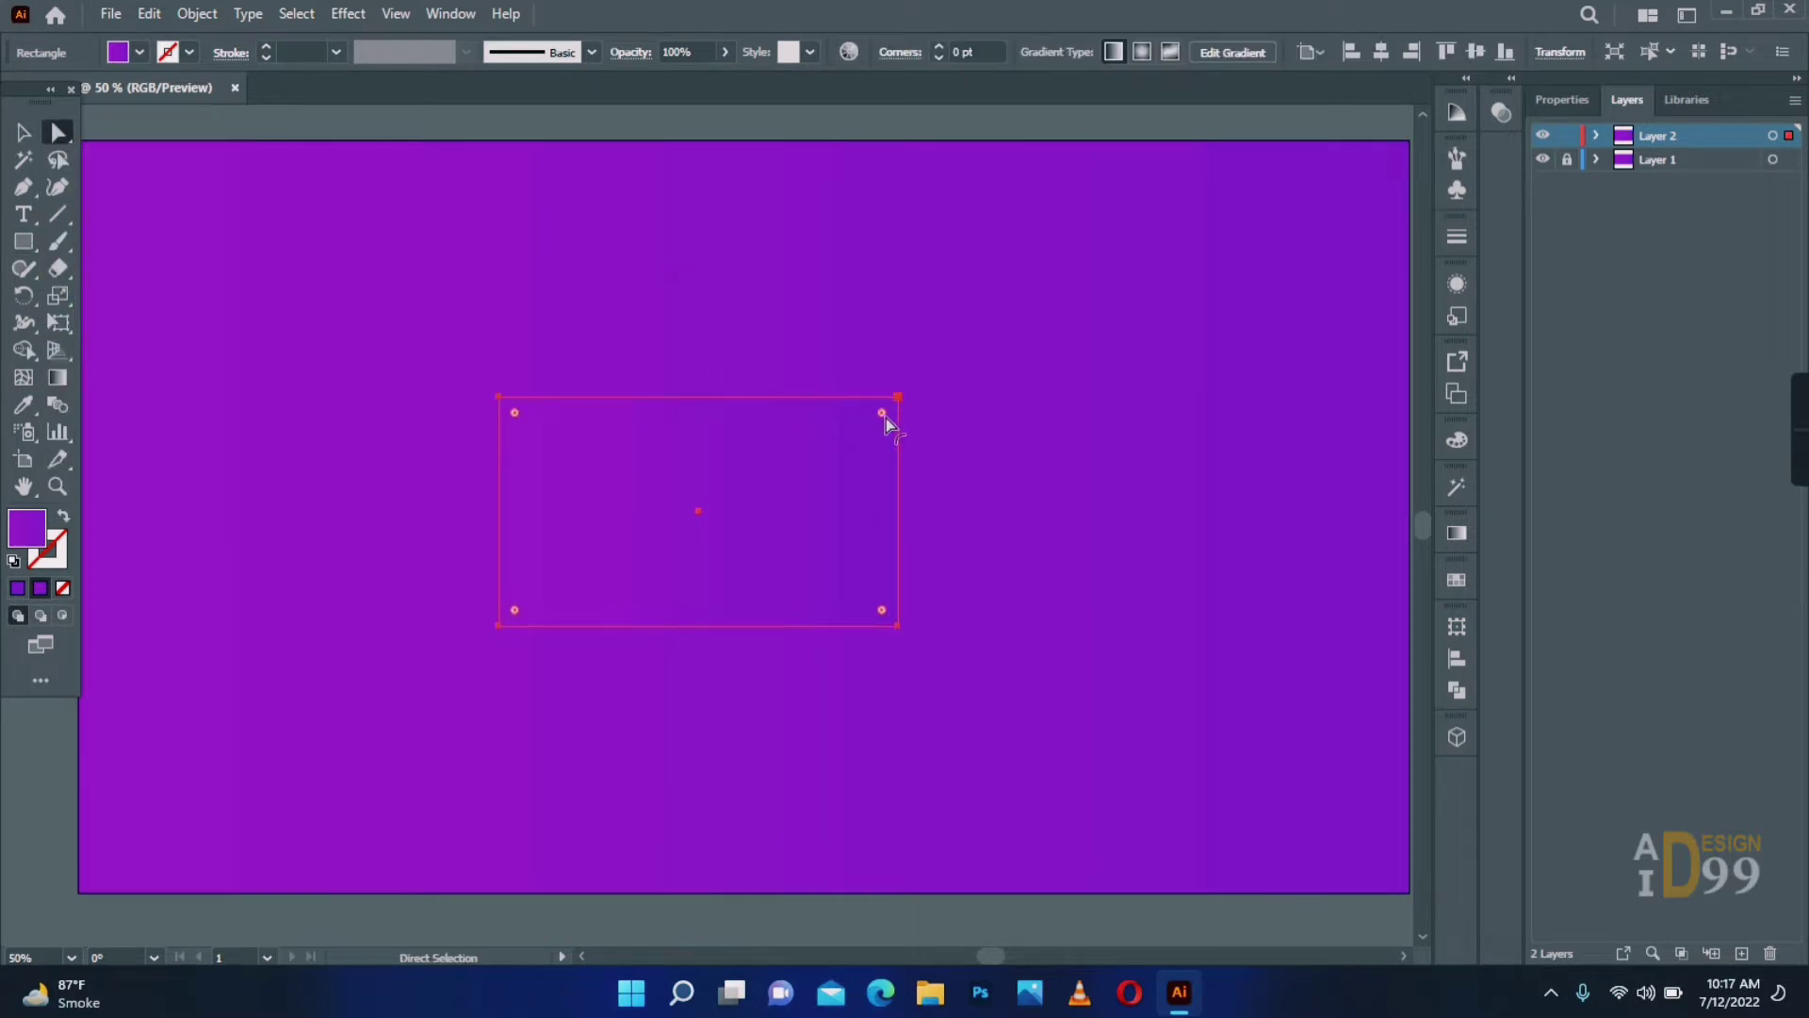
left_click_drag(884, 415, 884, 415)
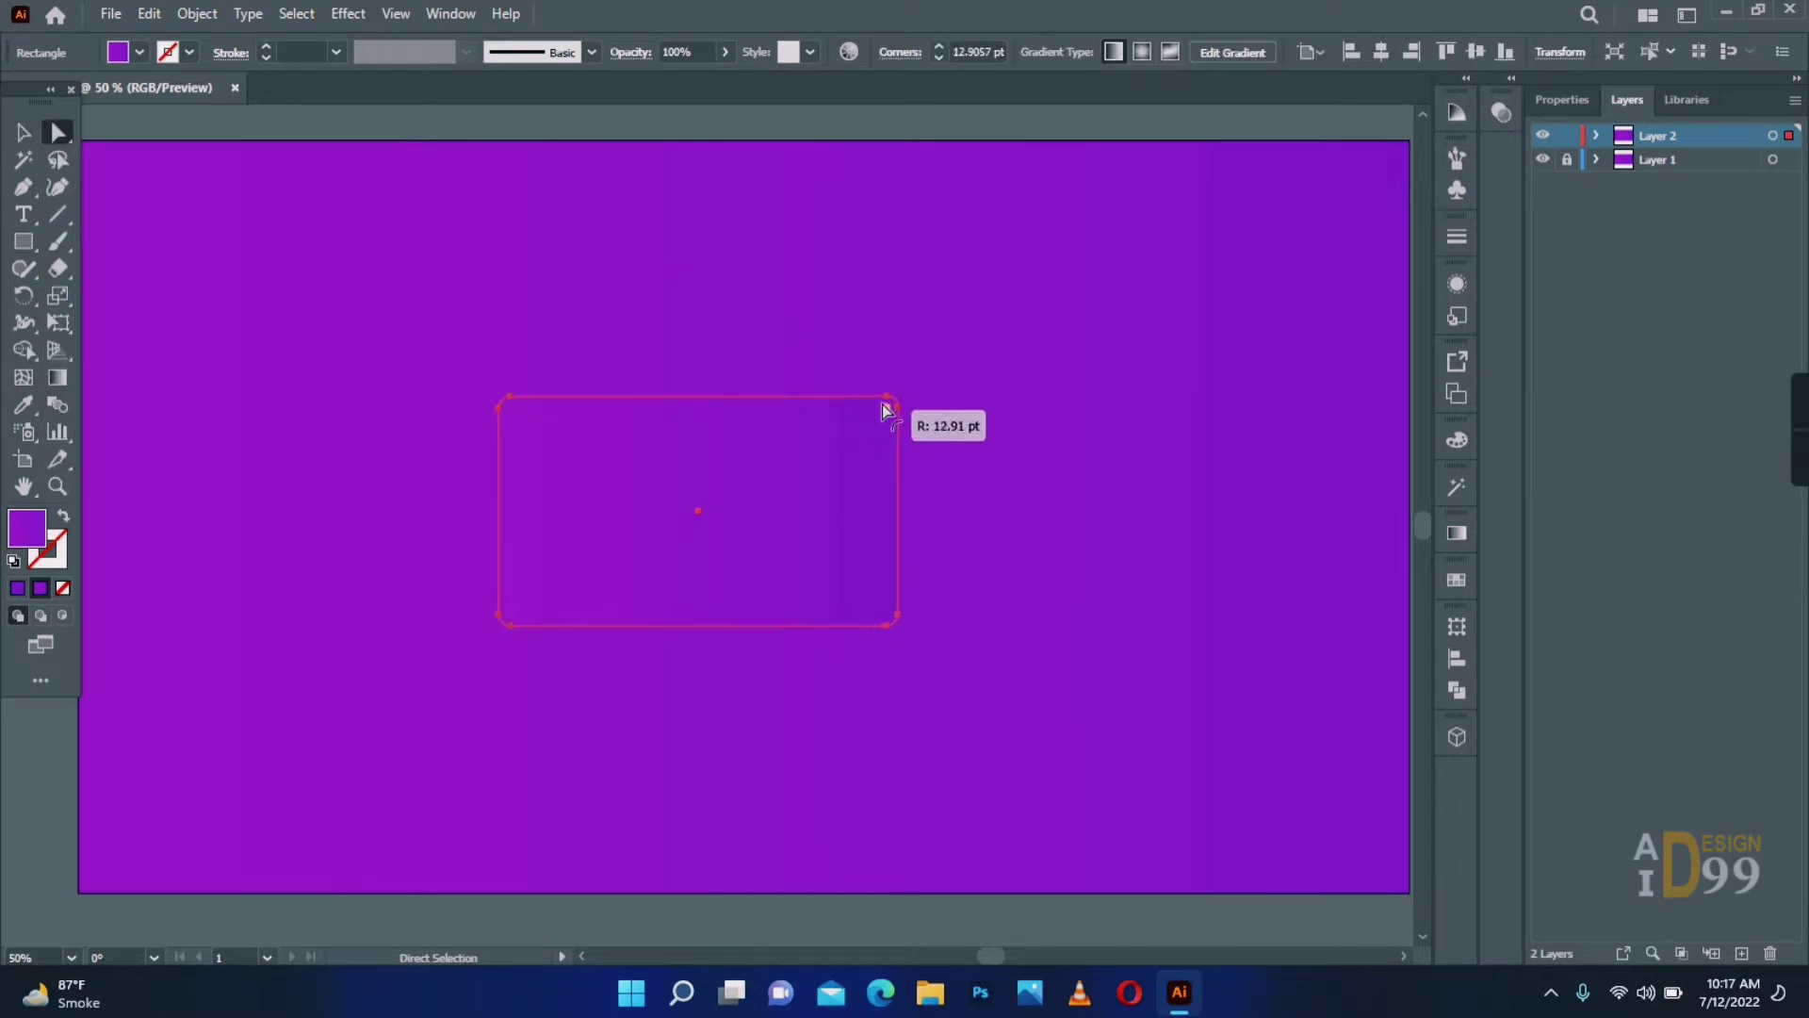
key("v")
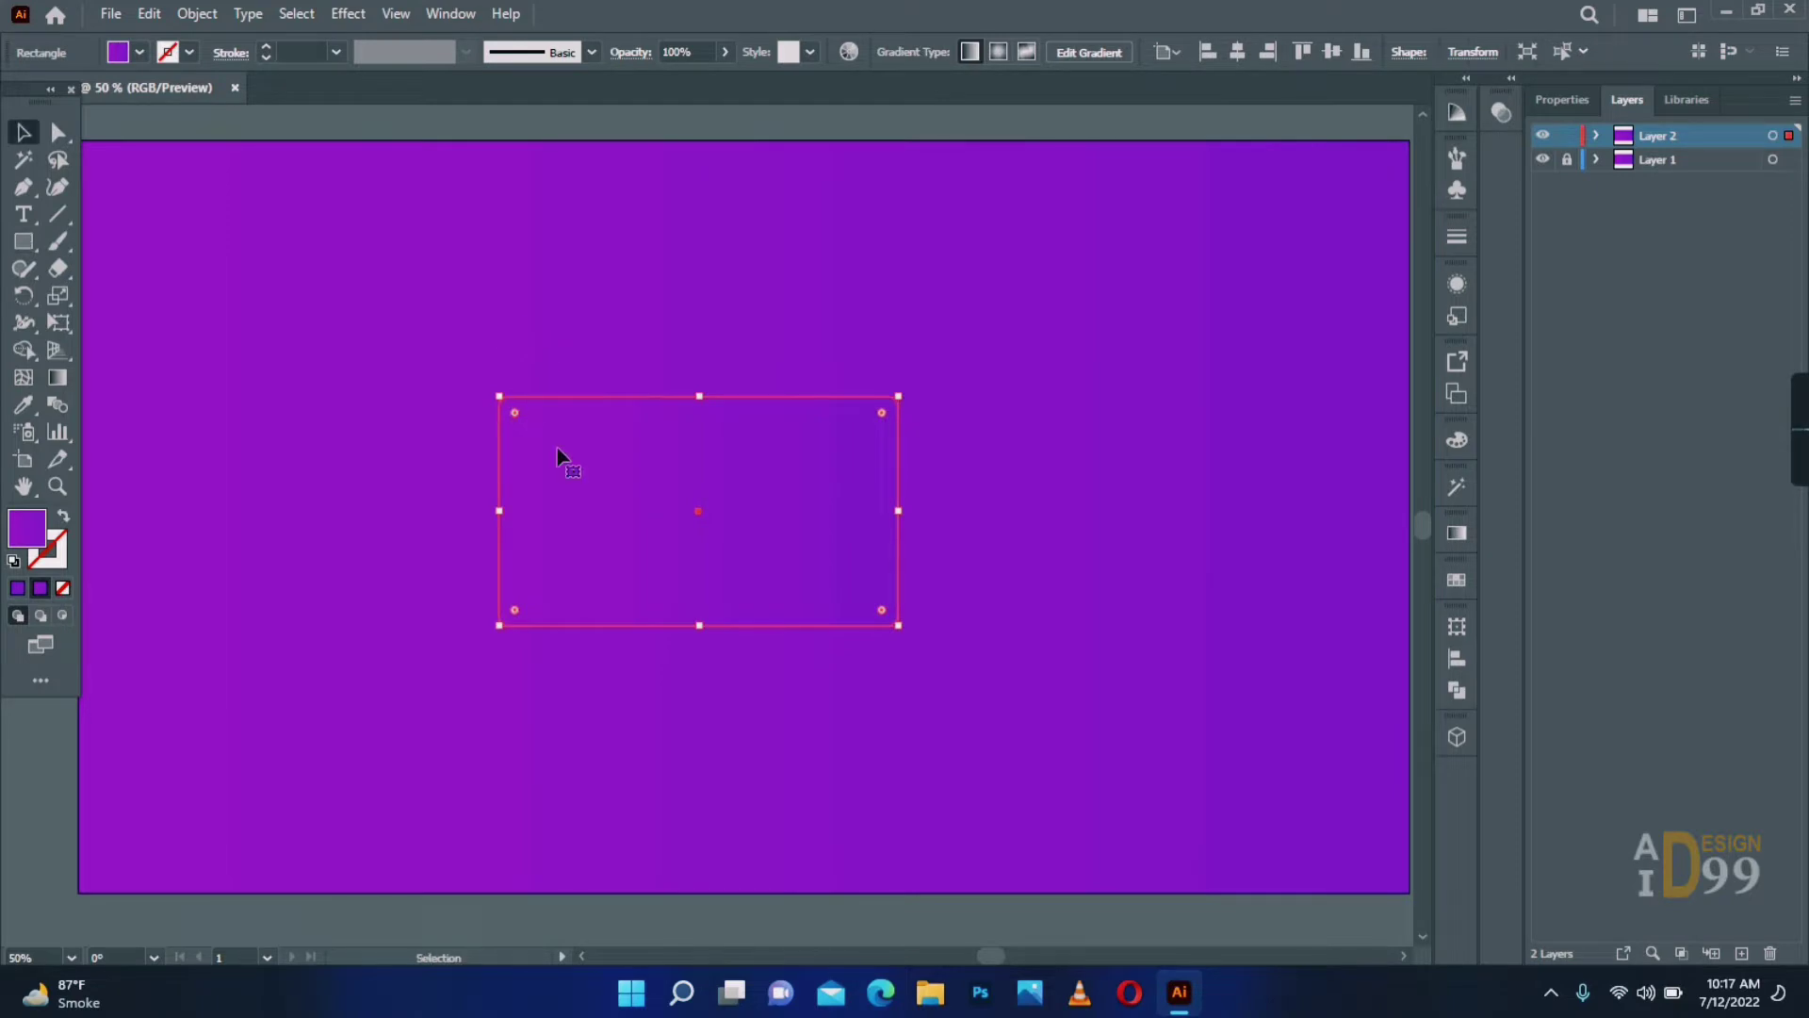
Fill the rounded rectangle with near-black #020202 and offset its path inward to create a slightly smaller inner rectangle.
double_click(24, 530)
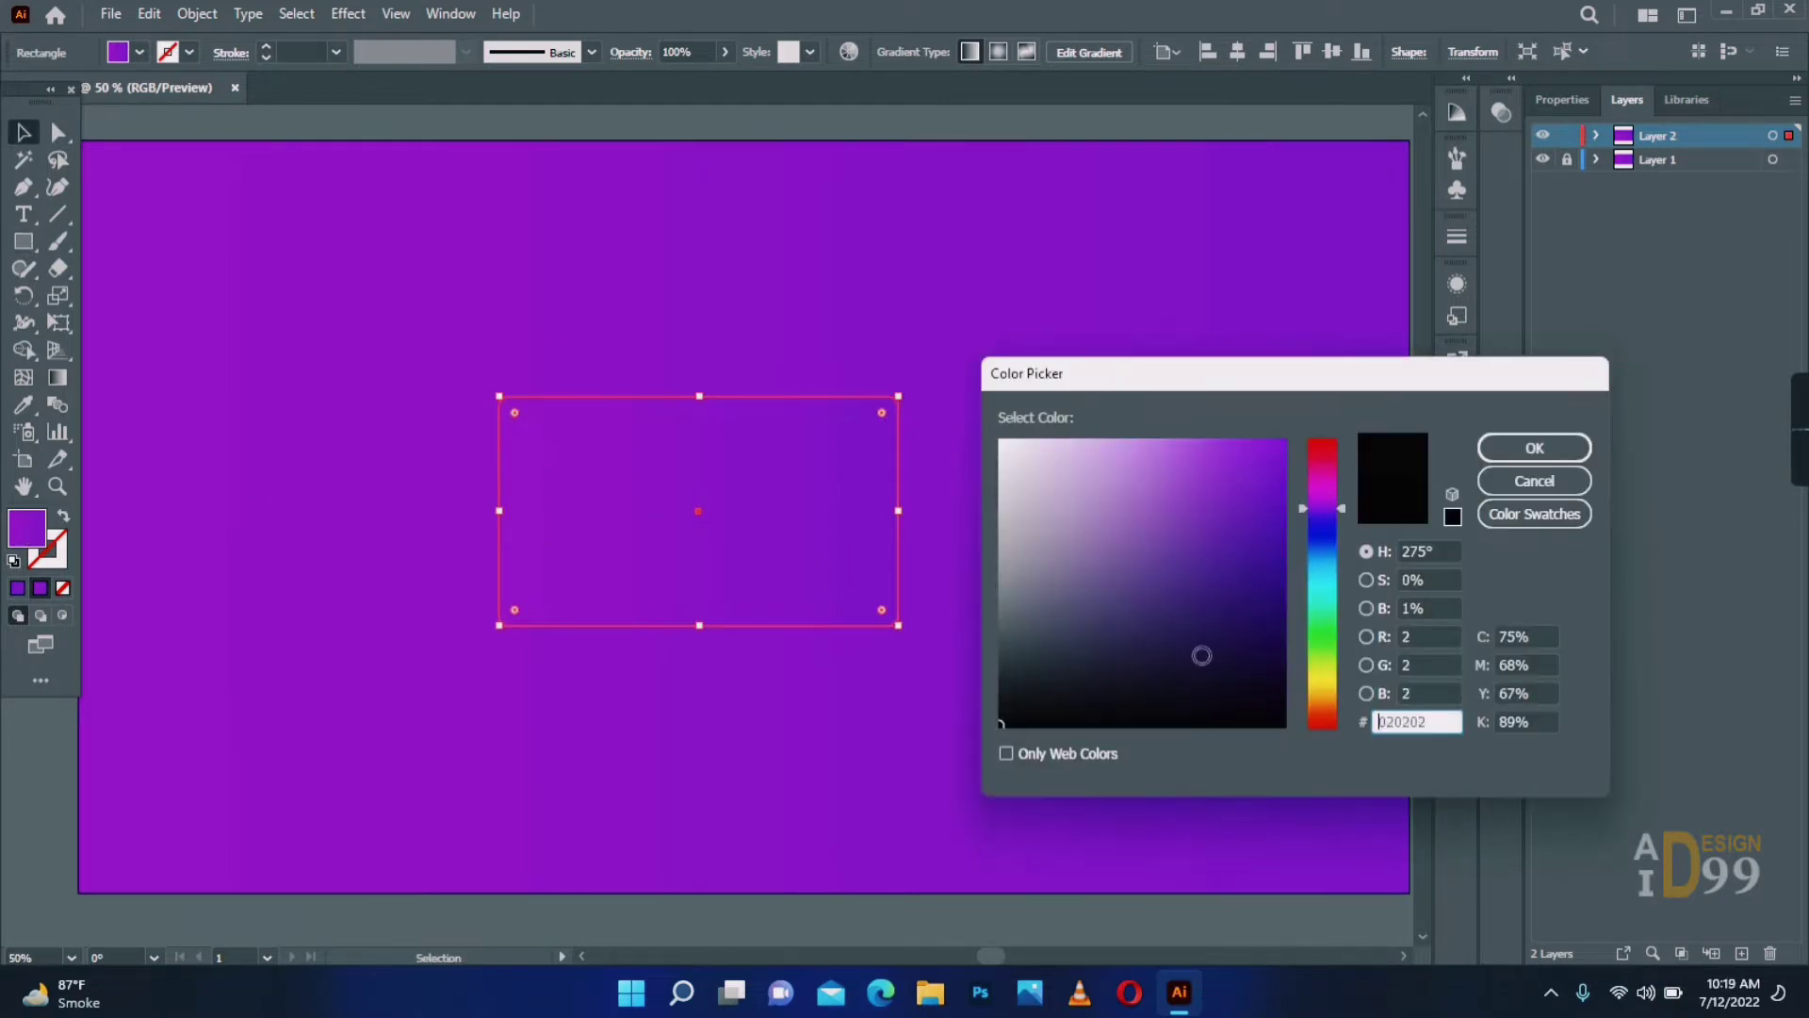
left_click(1539, 449)
left_click(197, 13)
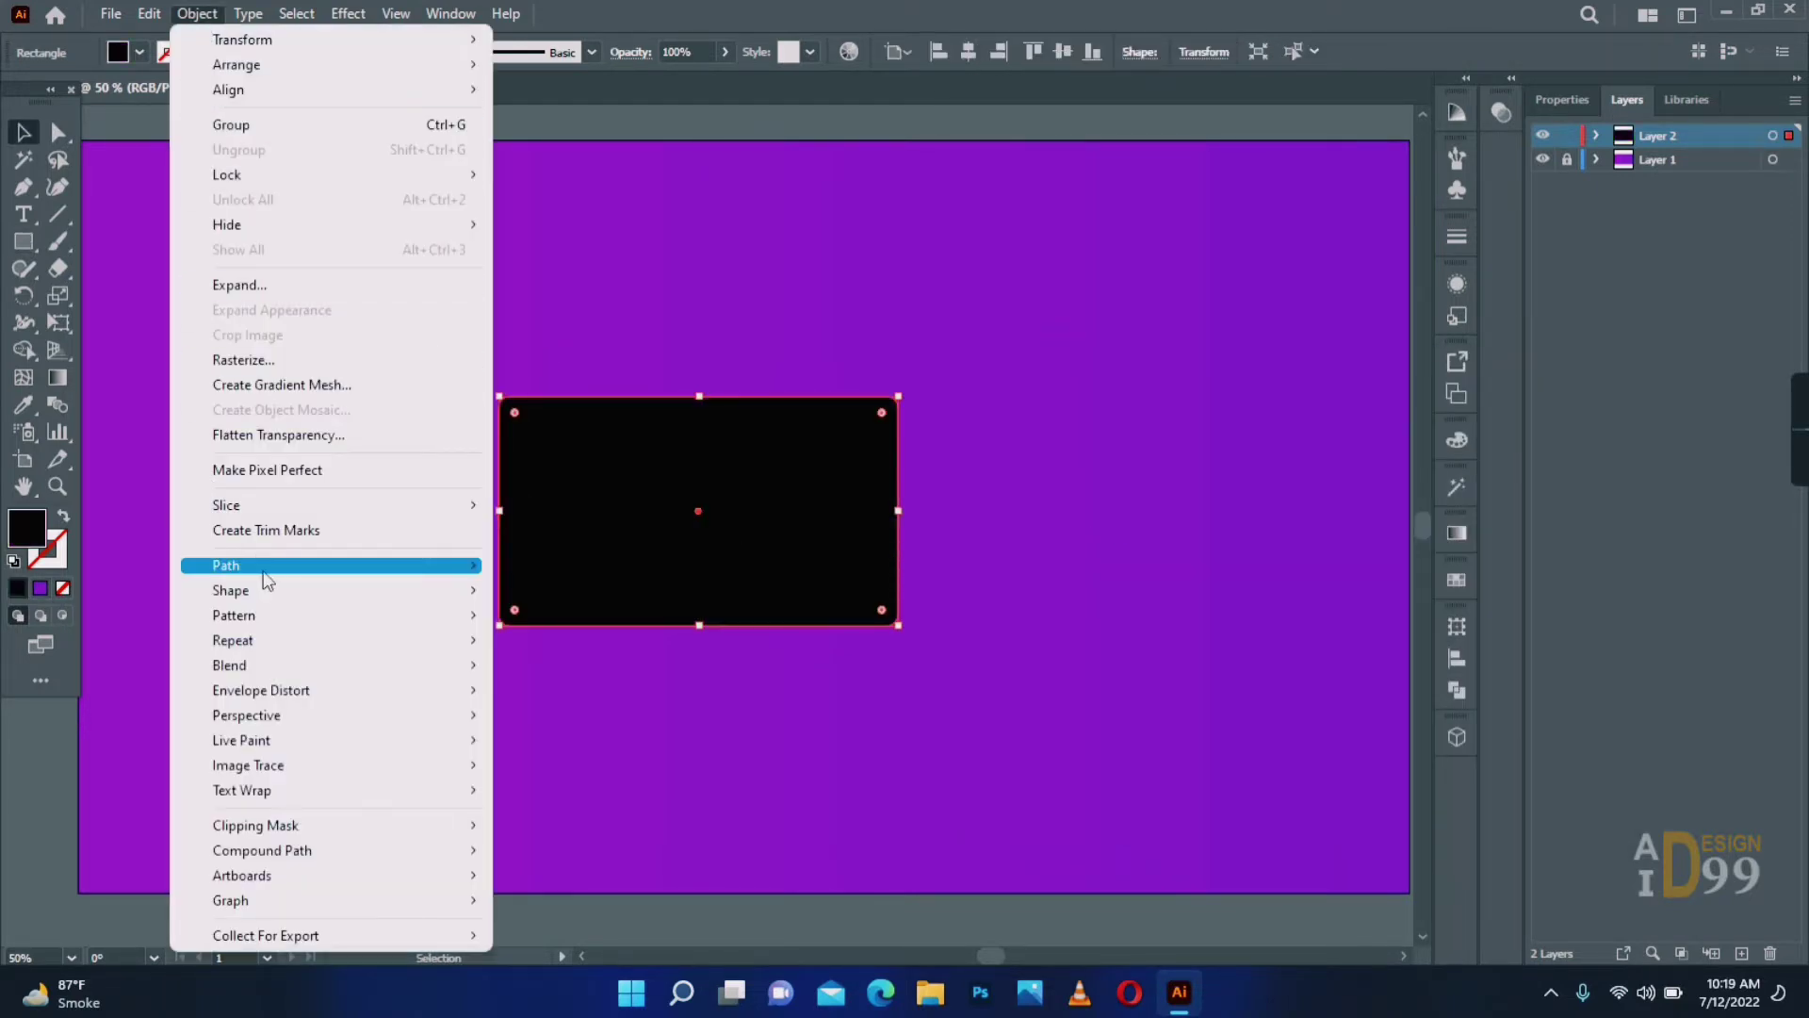
mouse_move(311, 564)
left_click(571, 649)
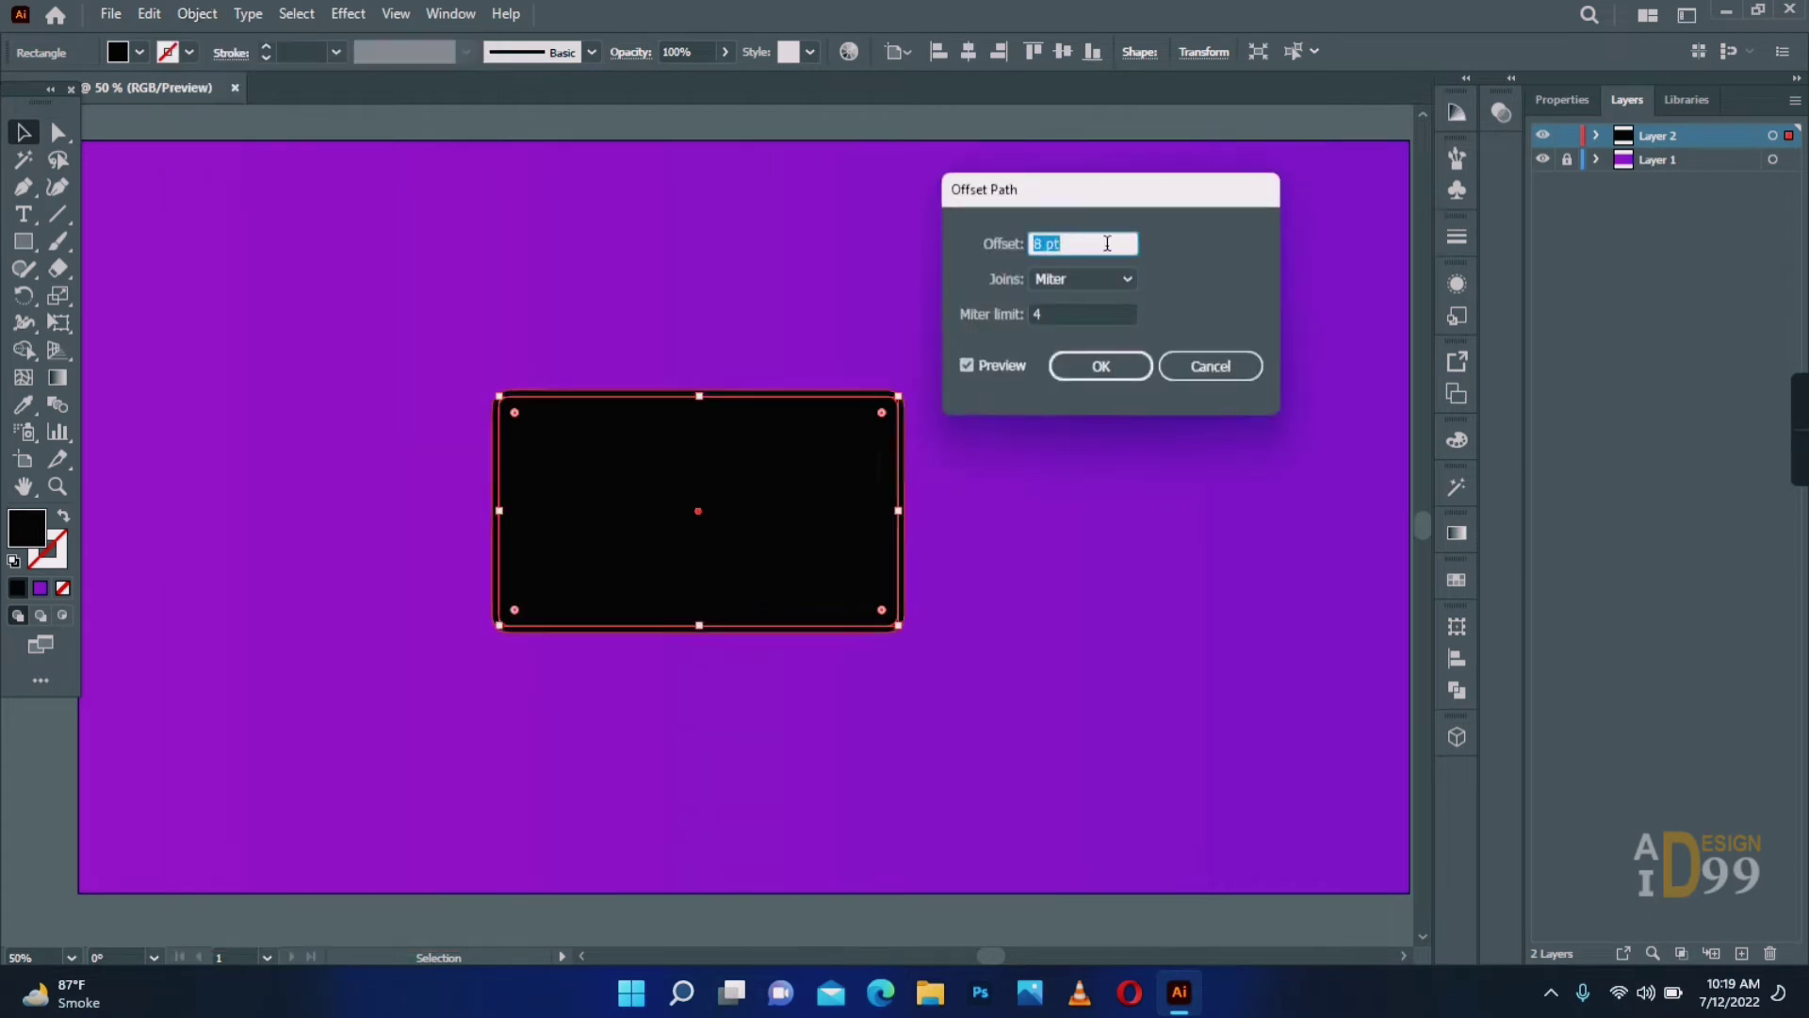
left_click(1093, 364)
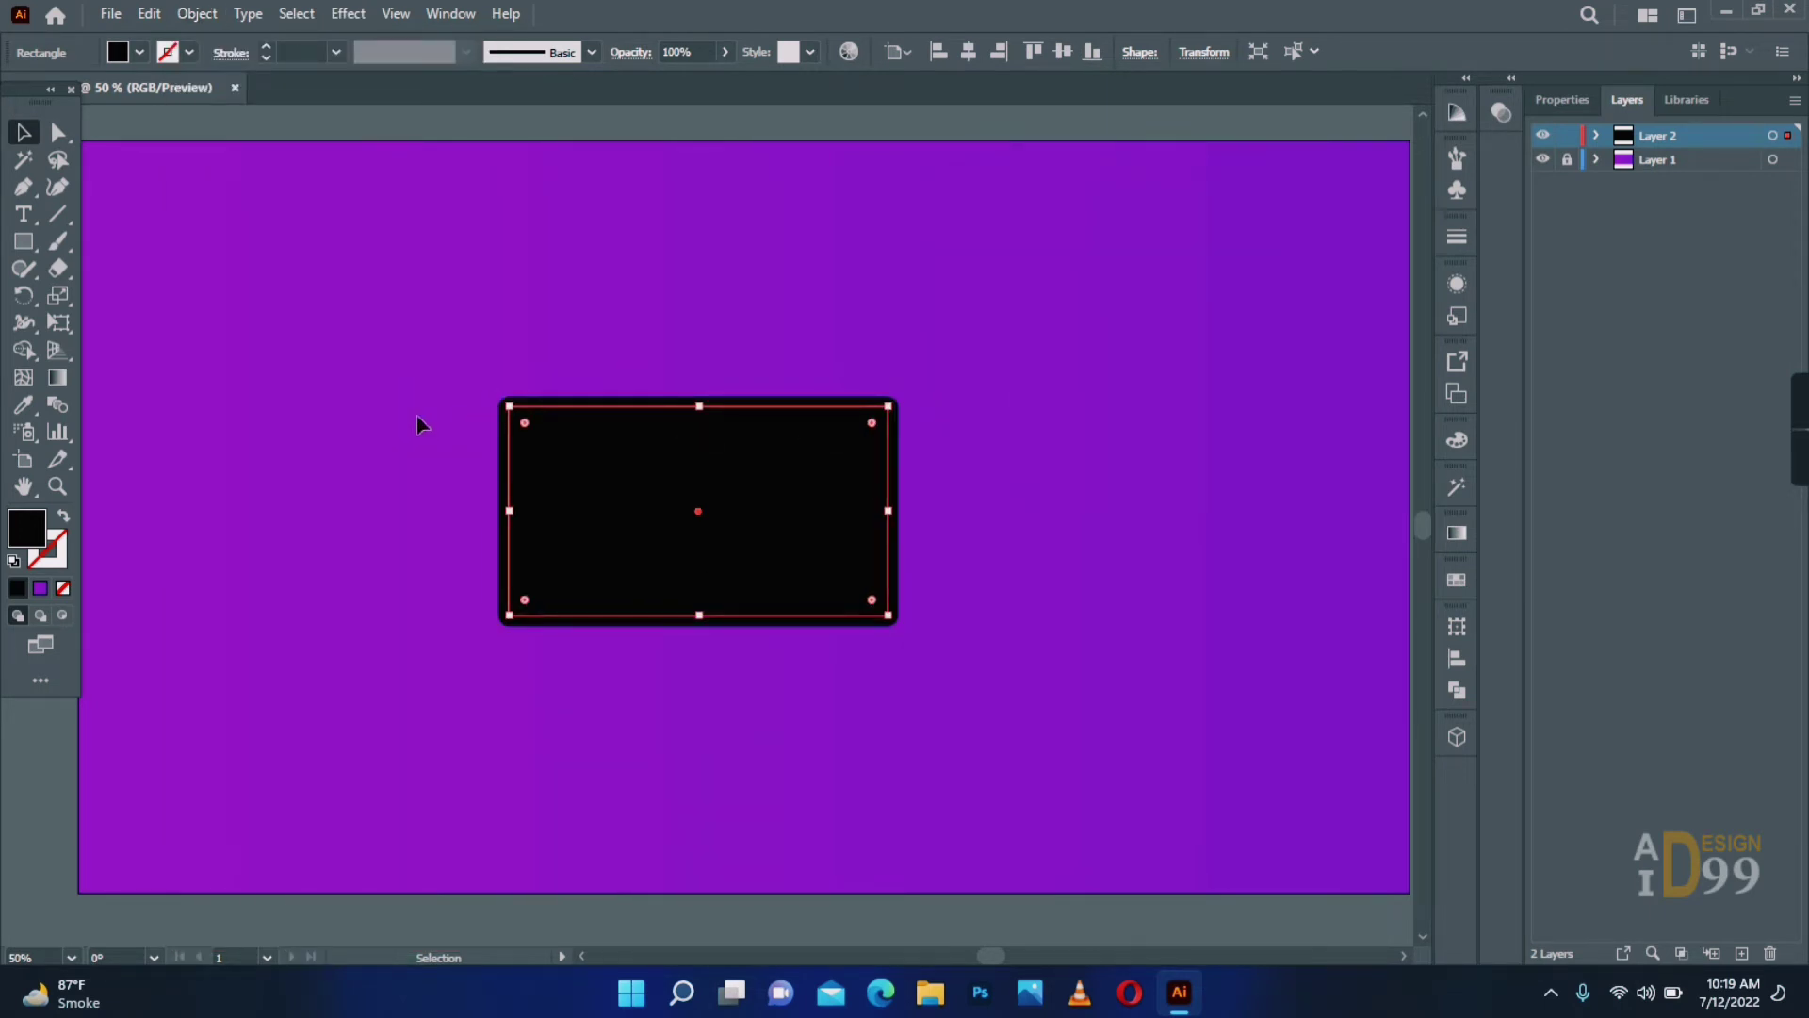
Fill the inner rectangle with light blue as the laptop's screen.
double_click(21, 533)
left_click(1325, 565)
left_click_drag(1235, 457, 1211, 460)
left_click(1570, 448)
Apply a linear gradient to the screen, with light blue at its starting stop and purple at its ending stop.
left_click(1457, 533)
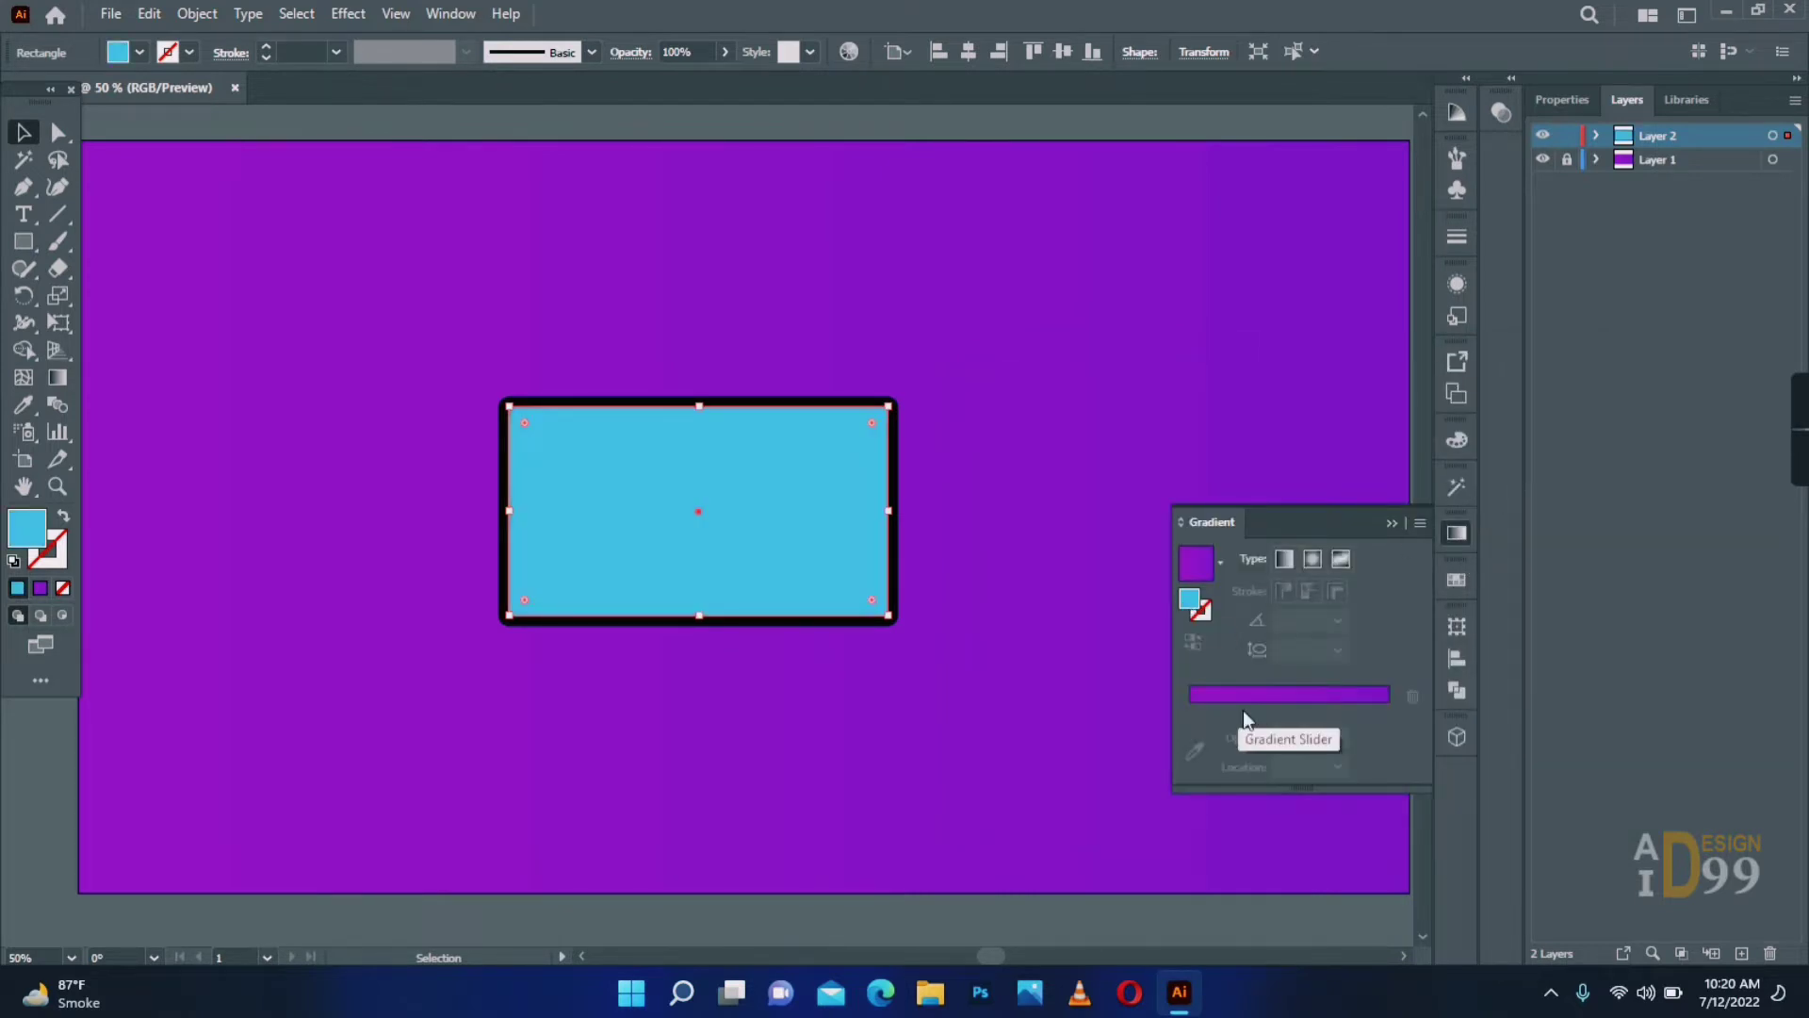
left_click_drag(1255, 694, 1255, 696)
left_click_drag(1388, 737, 1380, 820)
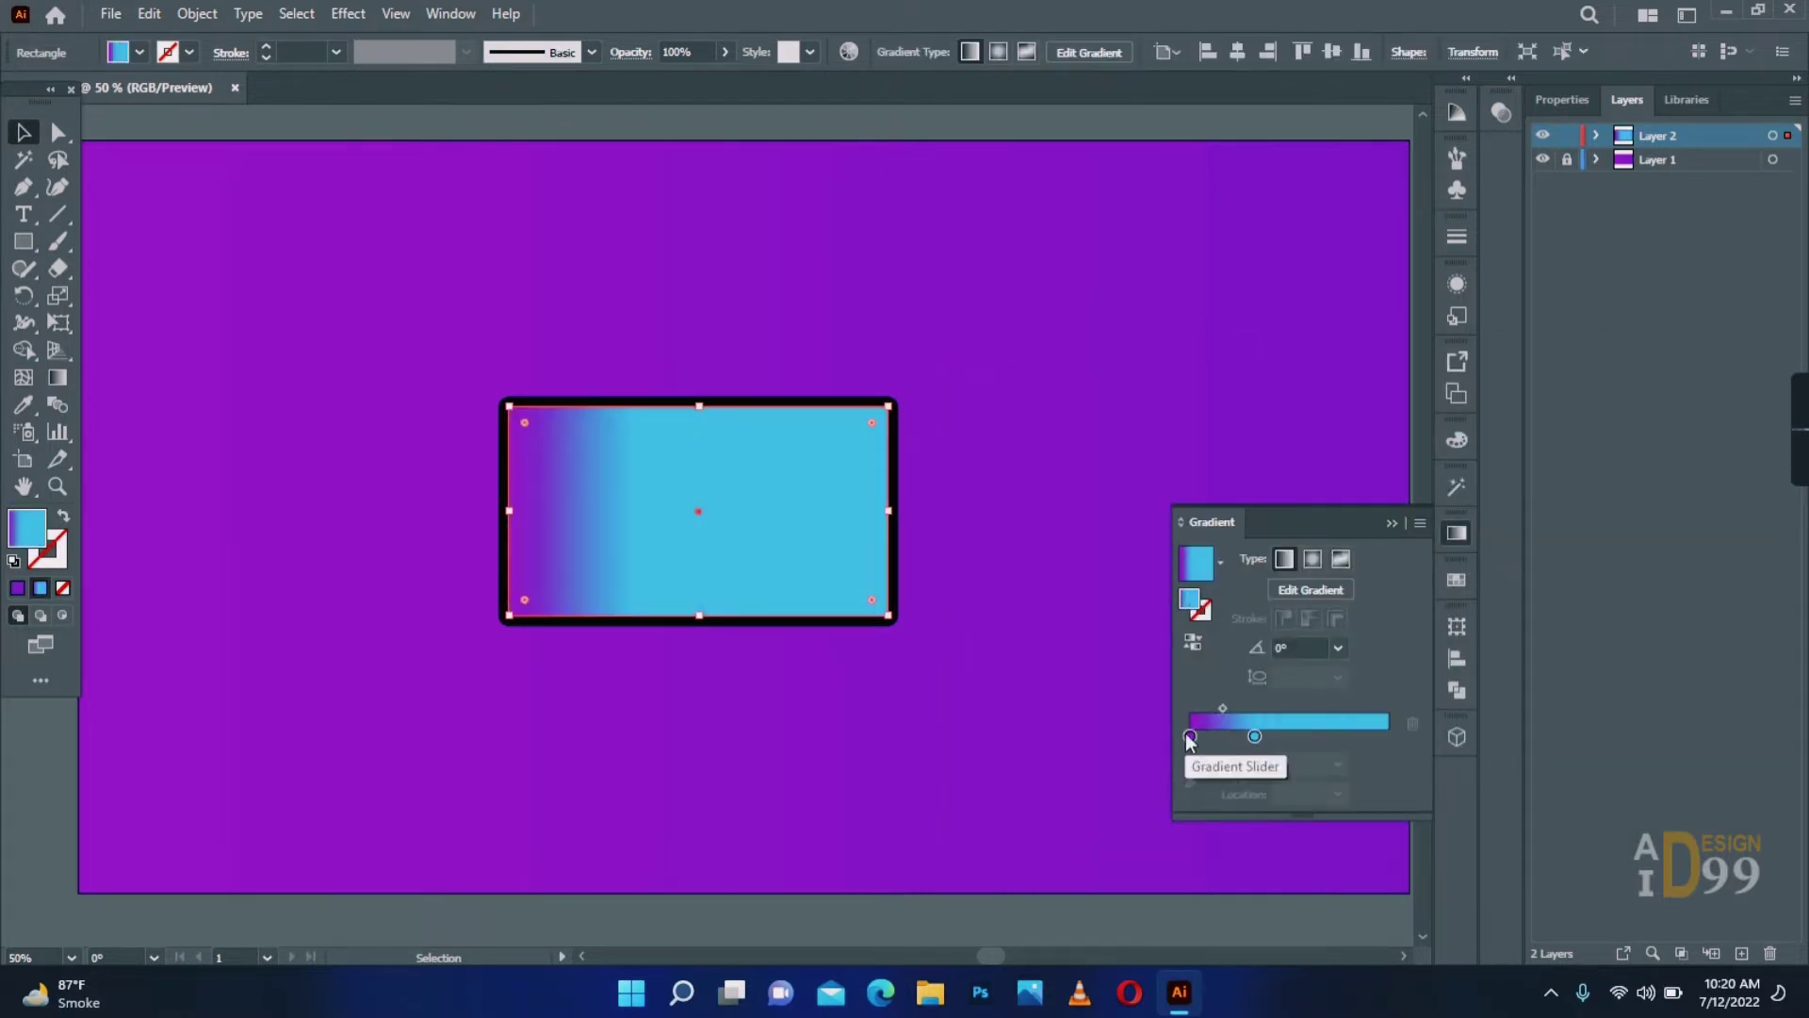
left_click_drag(1189, 737, 1389, 739)
left_click_drag(1254, 737, 1190, 737)
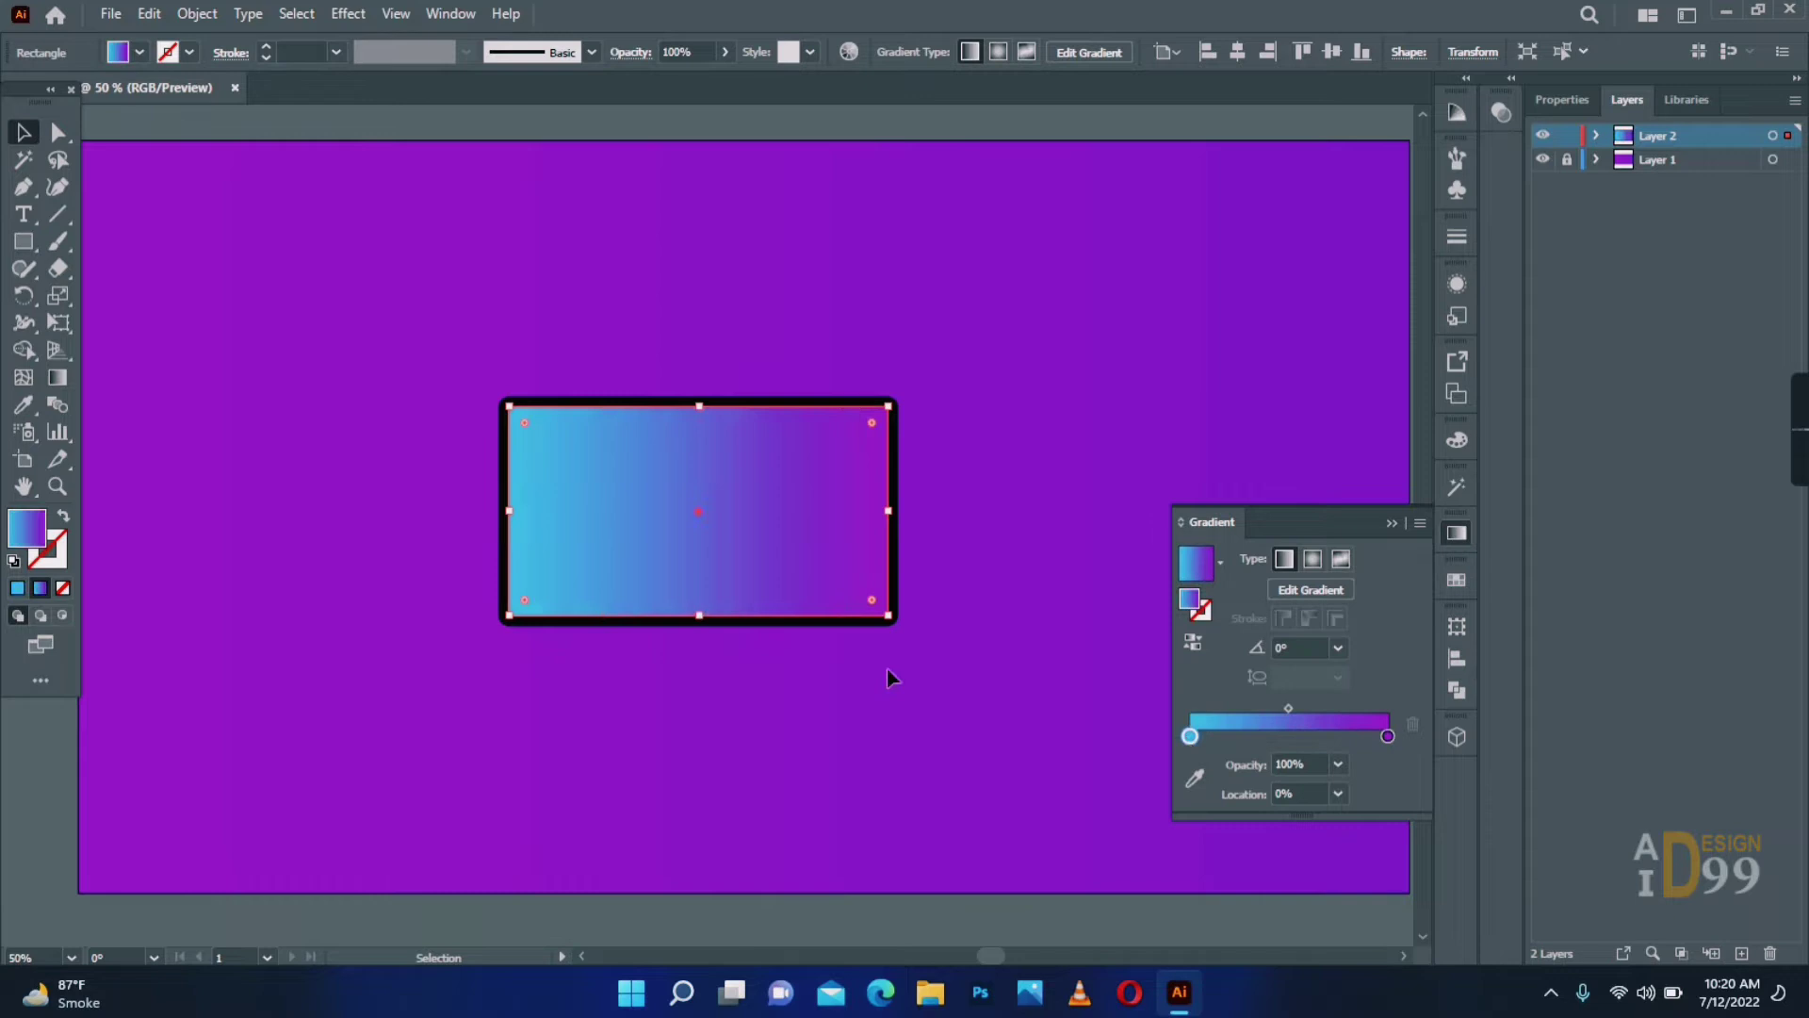
Redirect the screen's gradient diagonally from its upper-left to its lower-right corner, at an angle of about -35°.
left_click(55, 382)
mouse_move(501, 405)
left_mouse_down()
mouse_move(896, 634)
mouse_move(860, 673)
mouse_move(838, 611)
left_mouse_up()
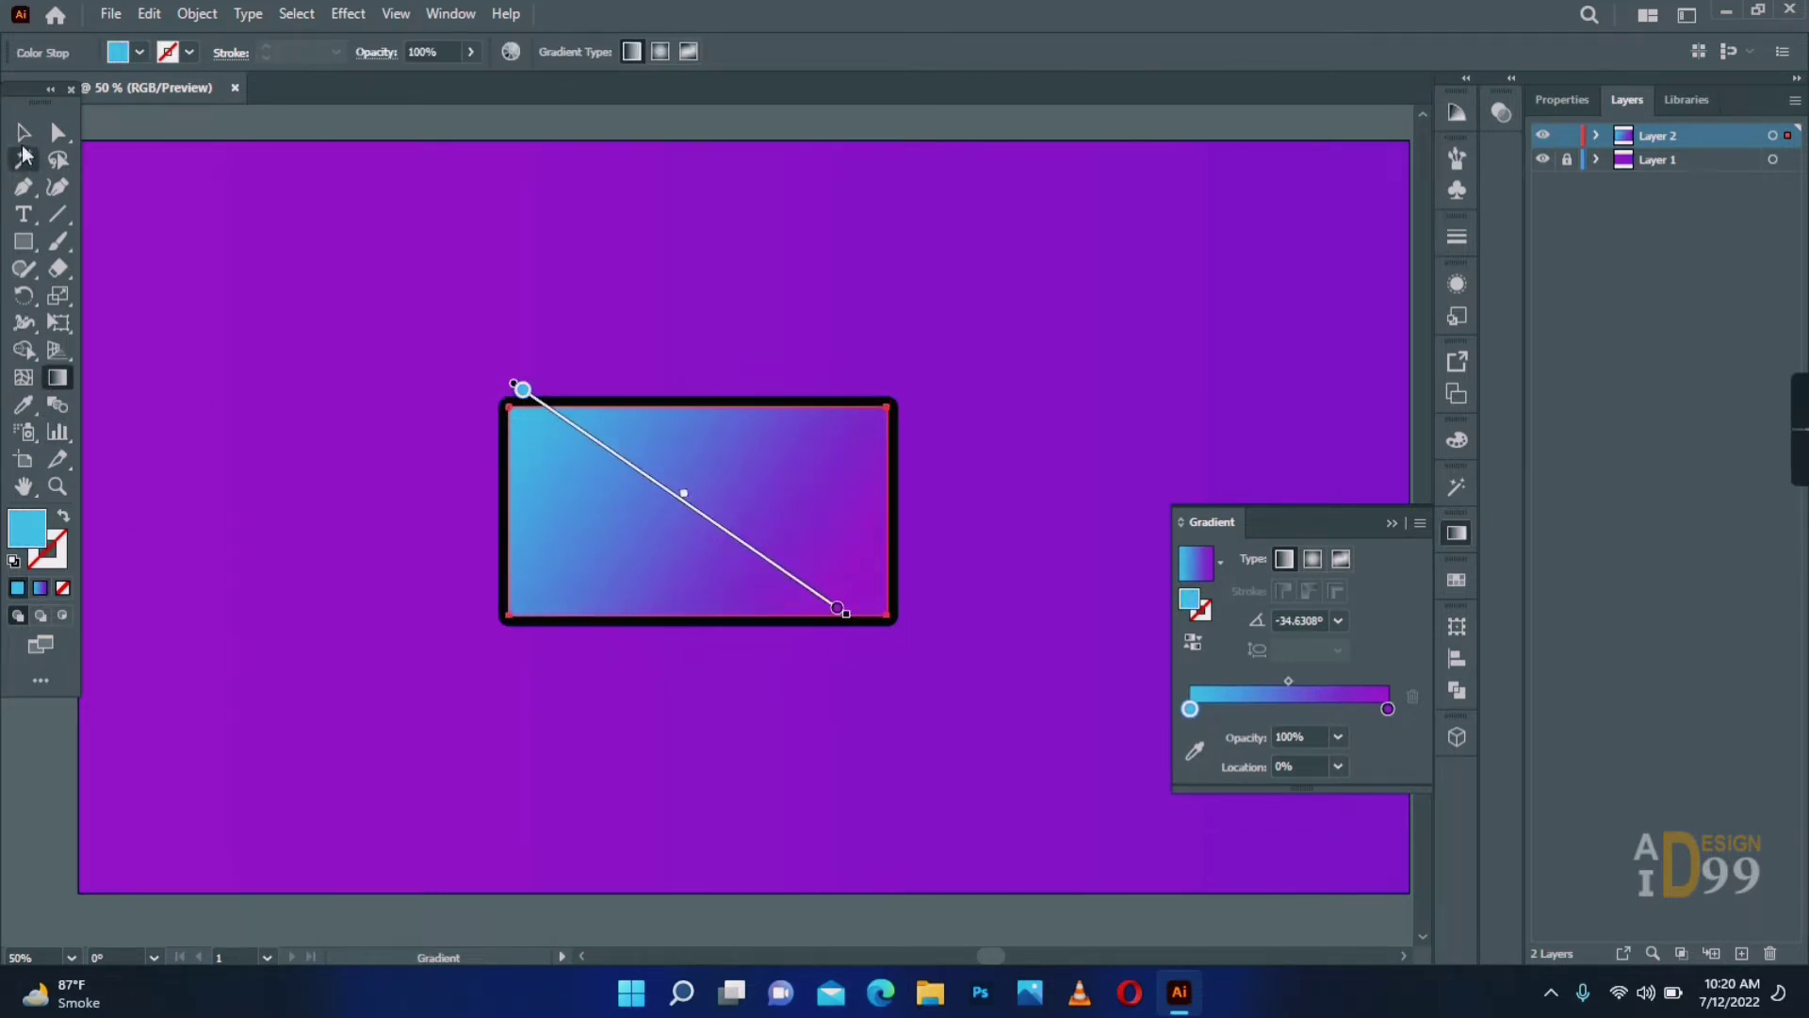
left_click(24, 136)
Lower the saturation of the screen gradient's light blue stop and switch the purple stop's color mode to RGB, leaving nothing selected.
double_click(1191, 738)
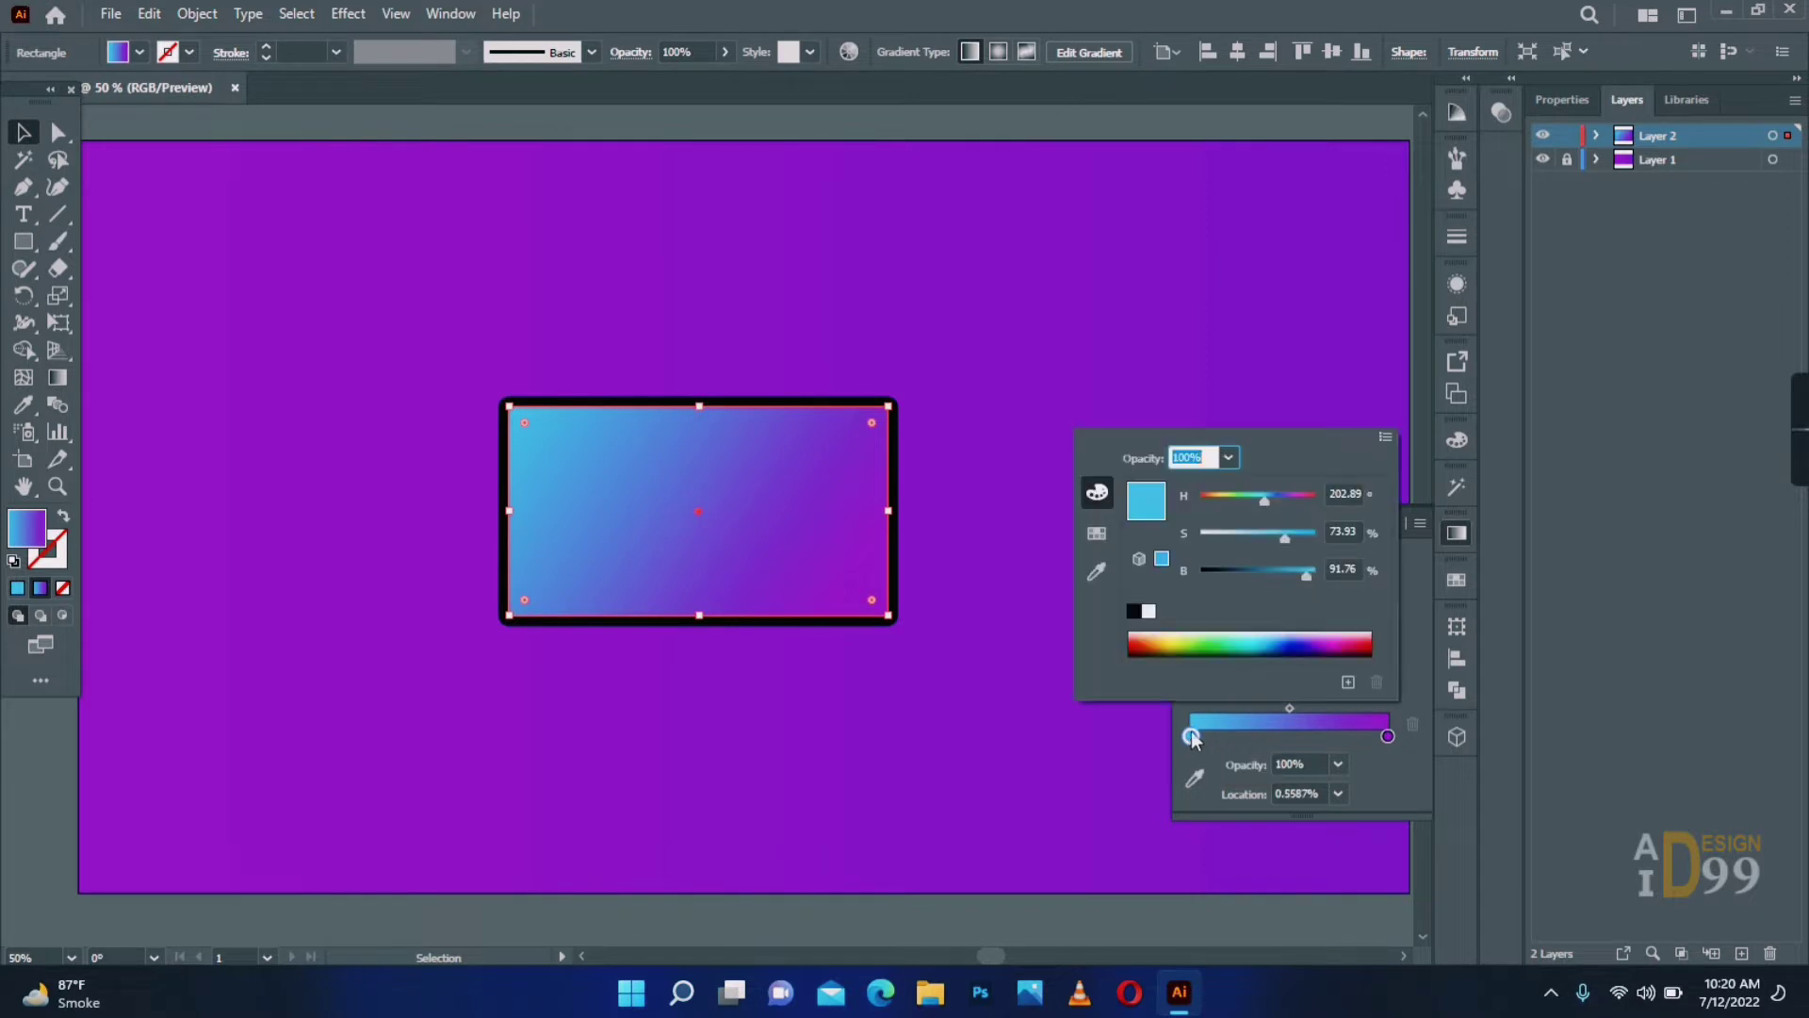
left_click(1264, 531)
left_click(1389, 741)
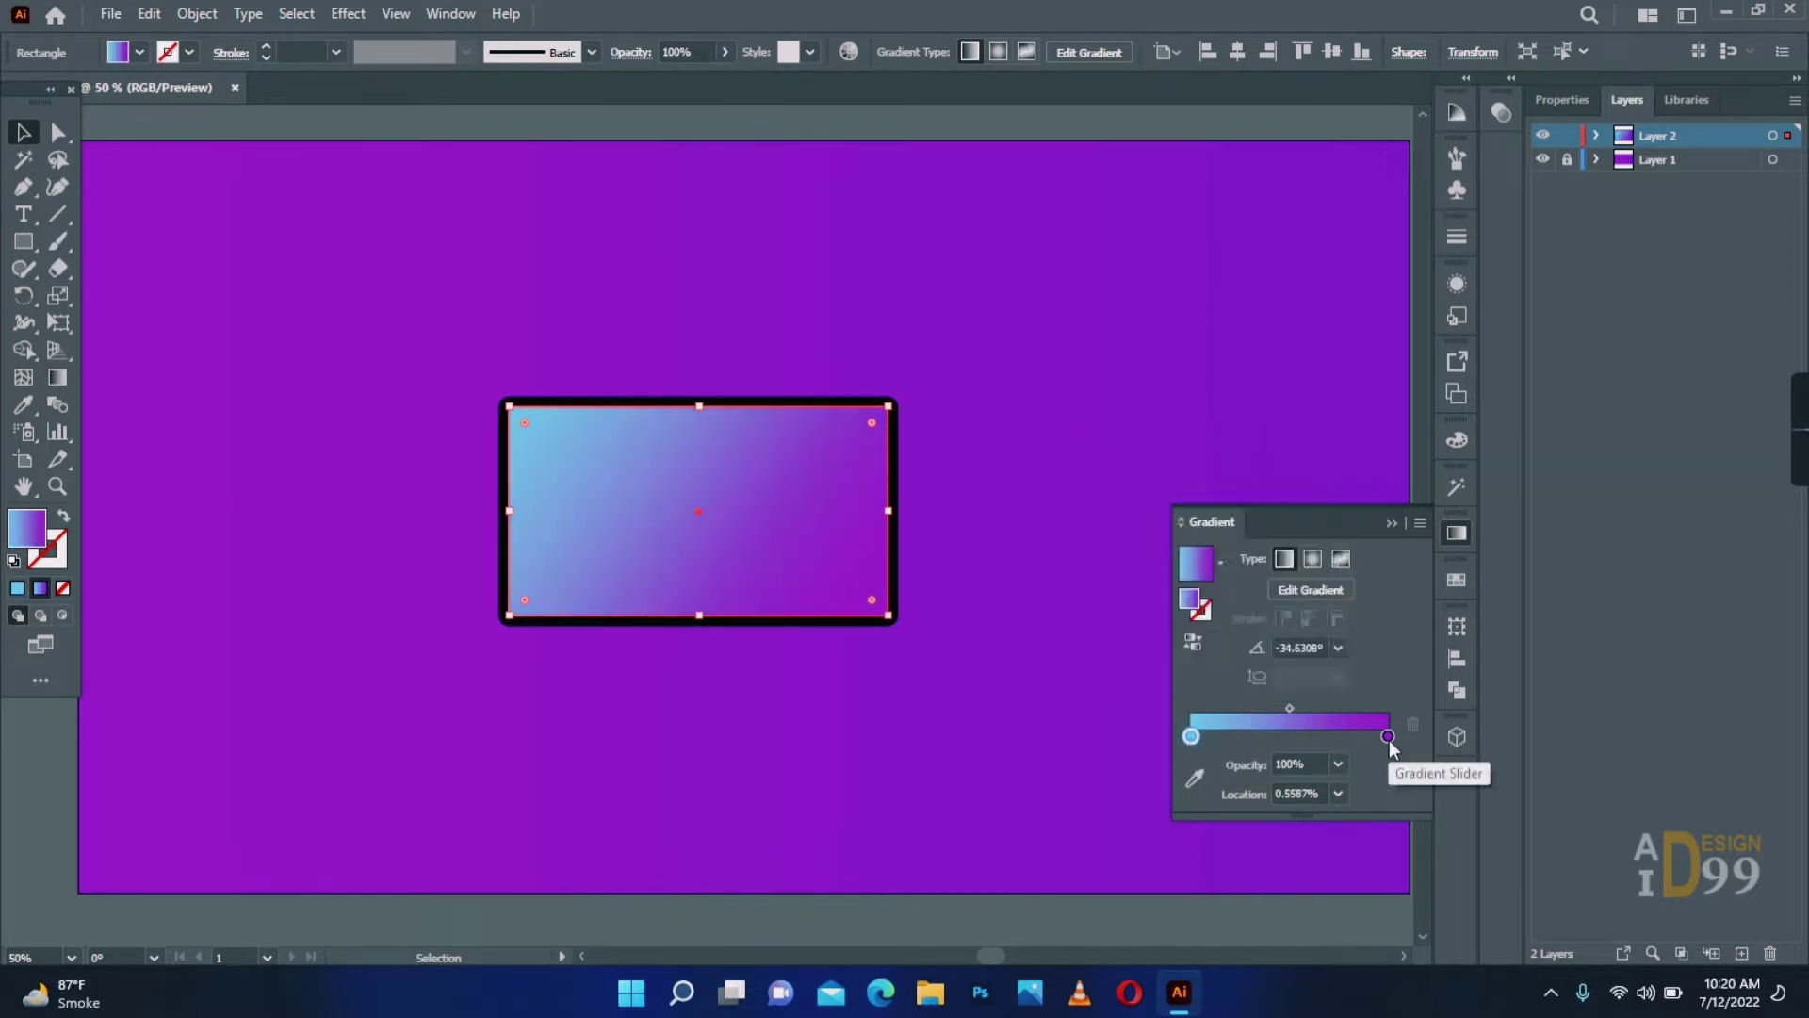
double_click(1388, 737)
left_click(1385, 436)
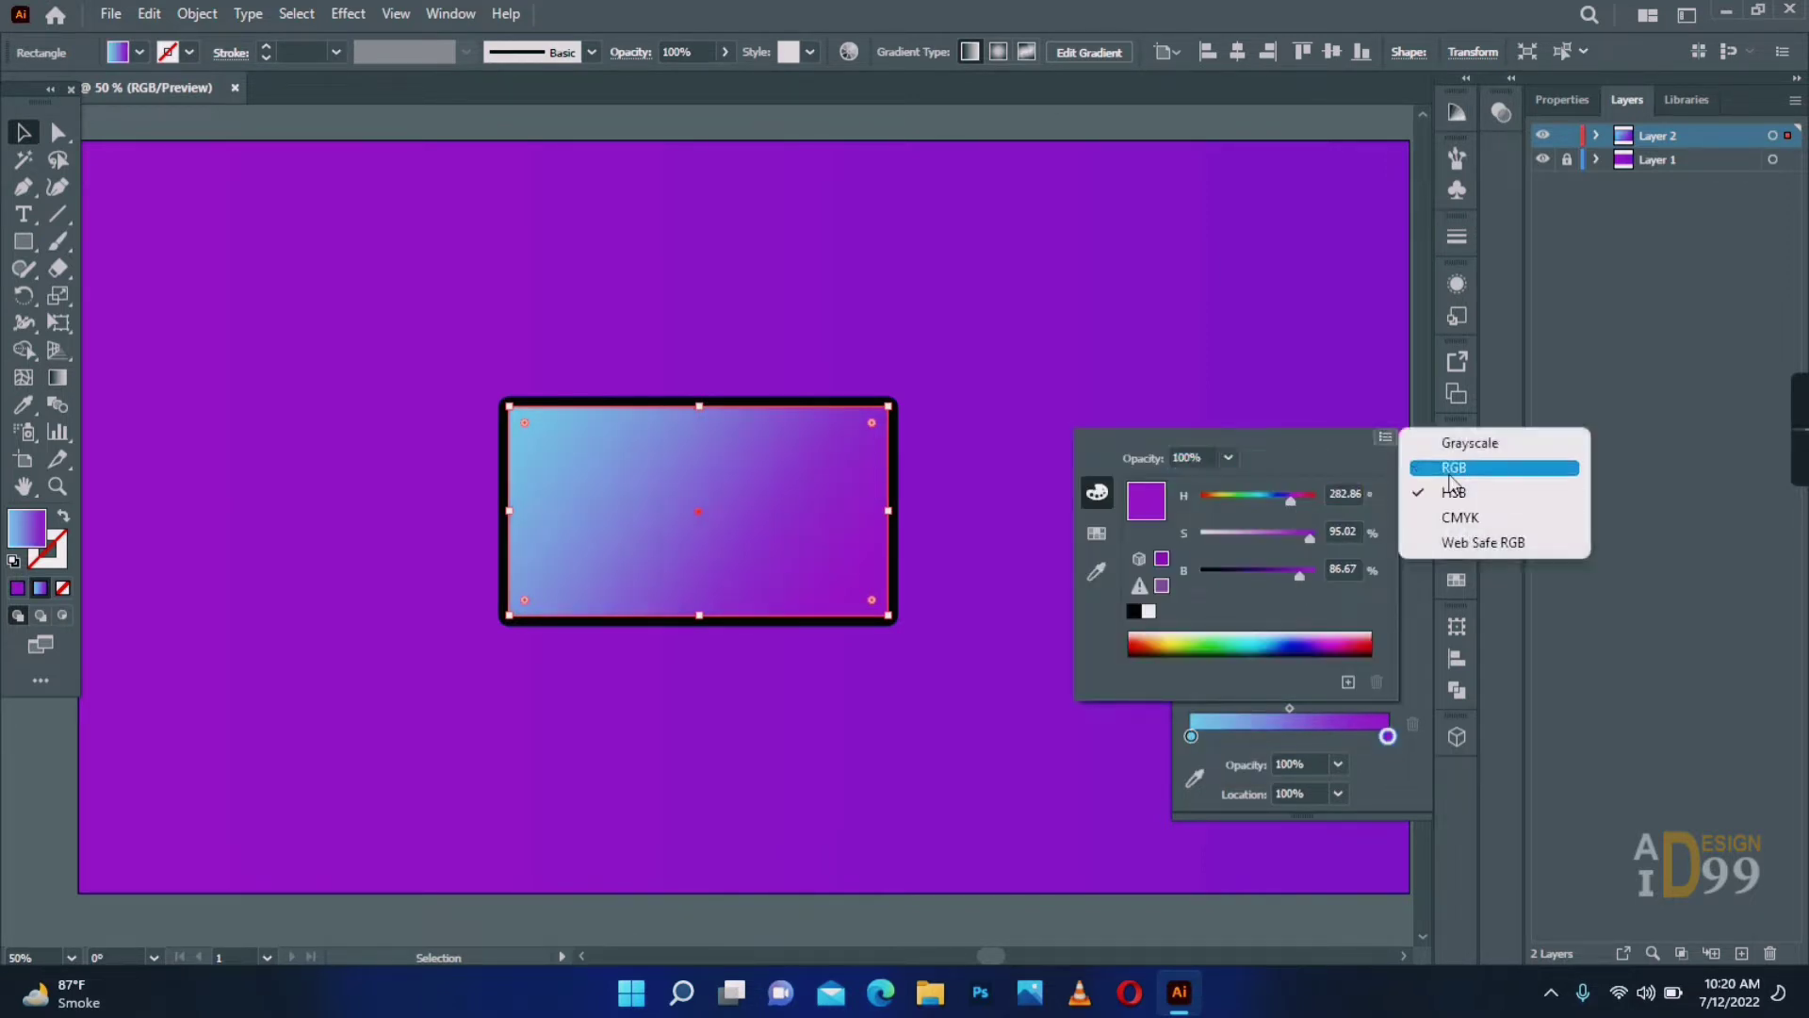
left_click(1461, 465)
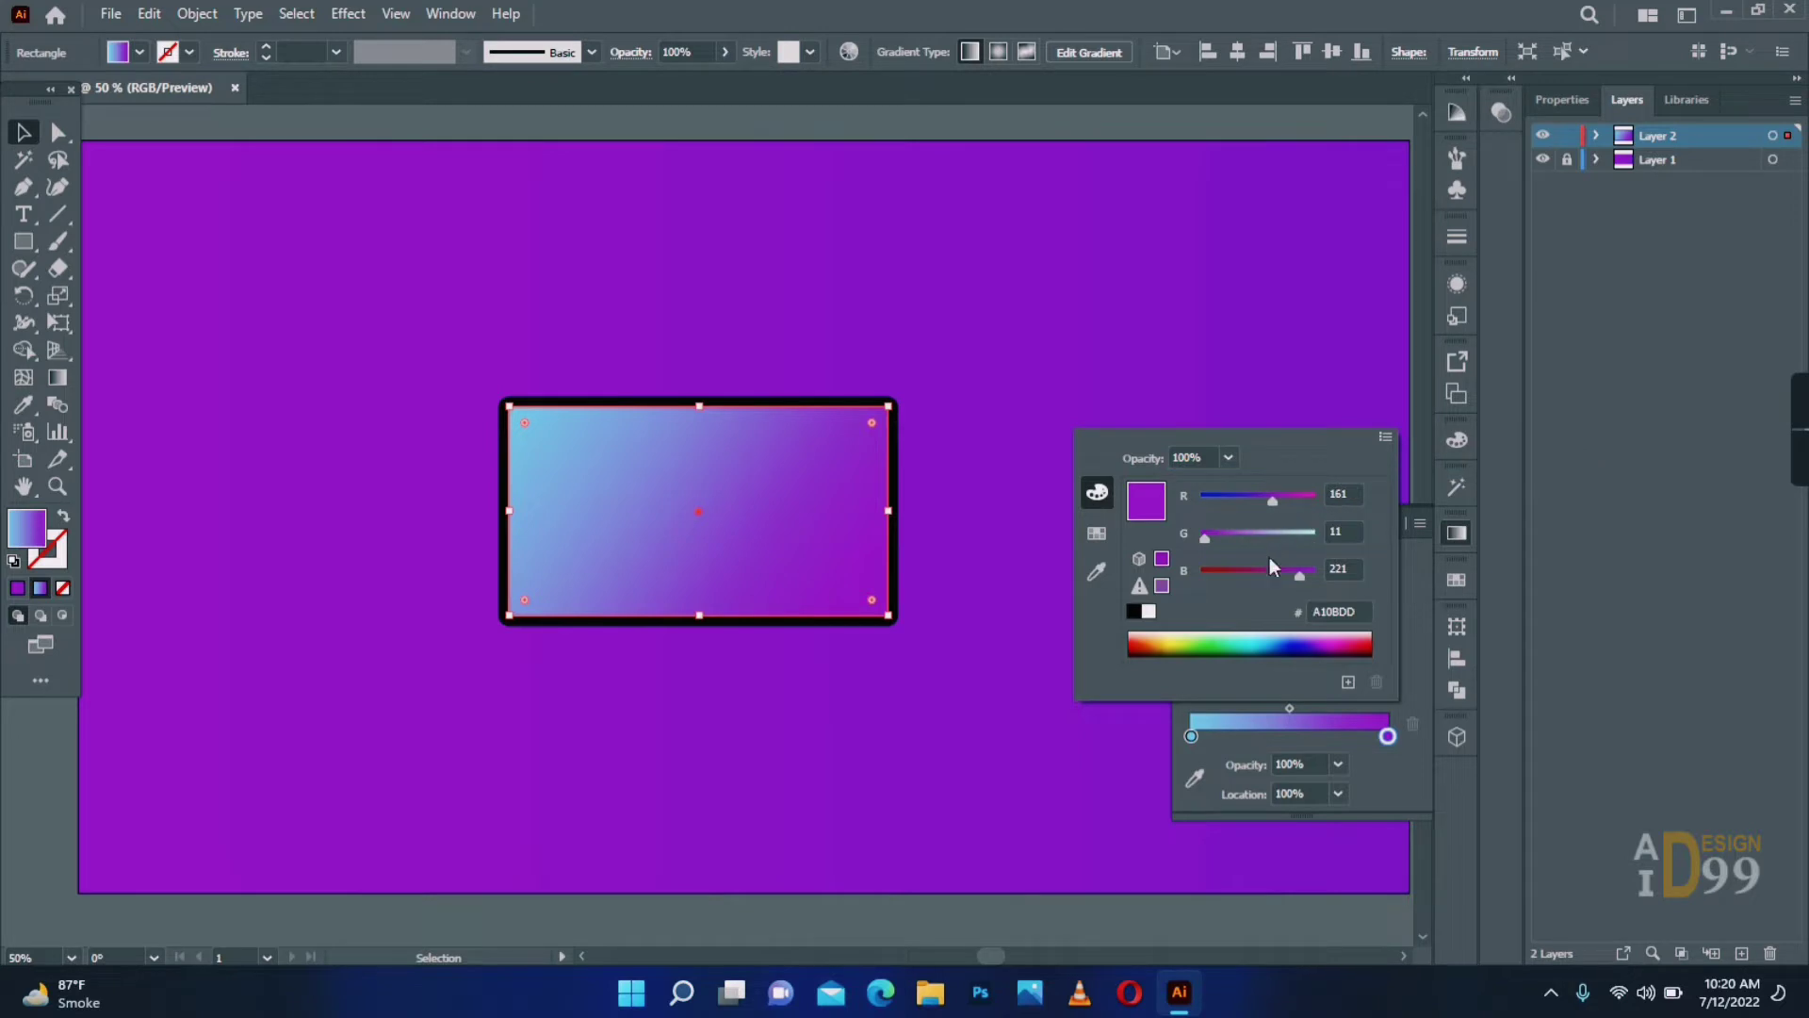
left_click(927, 722)
left_click(556, 703)
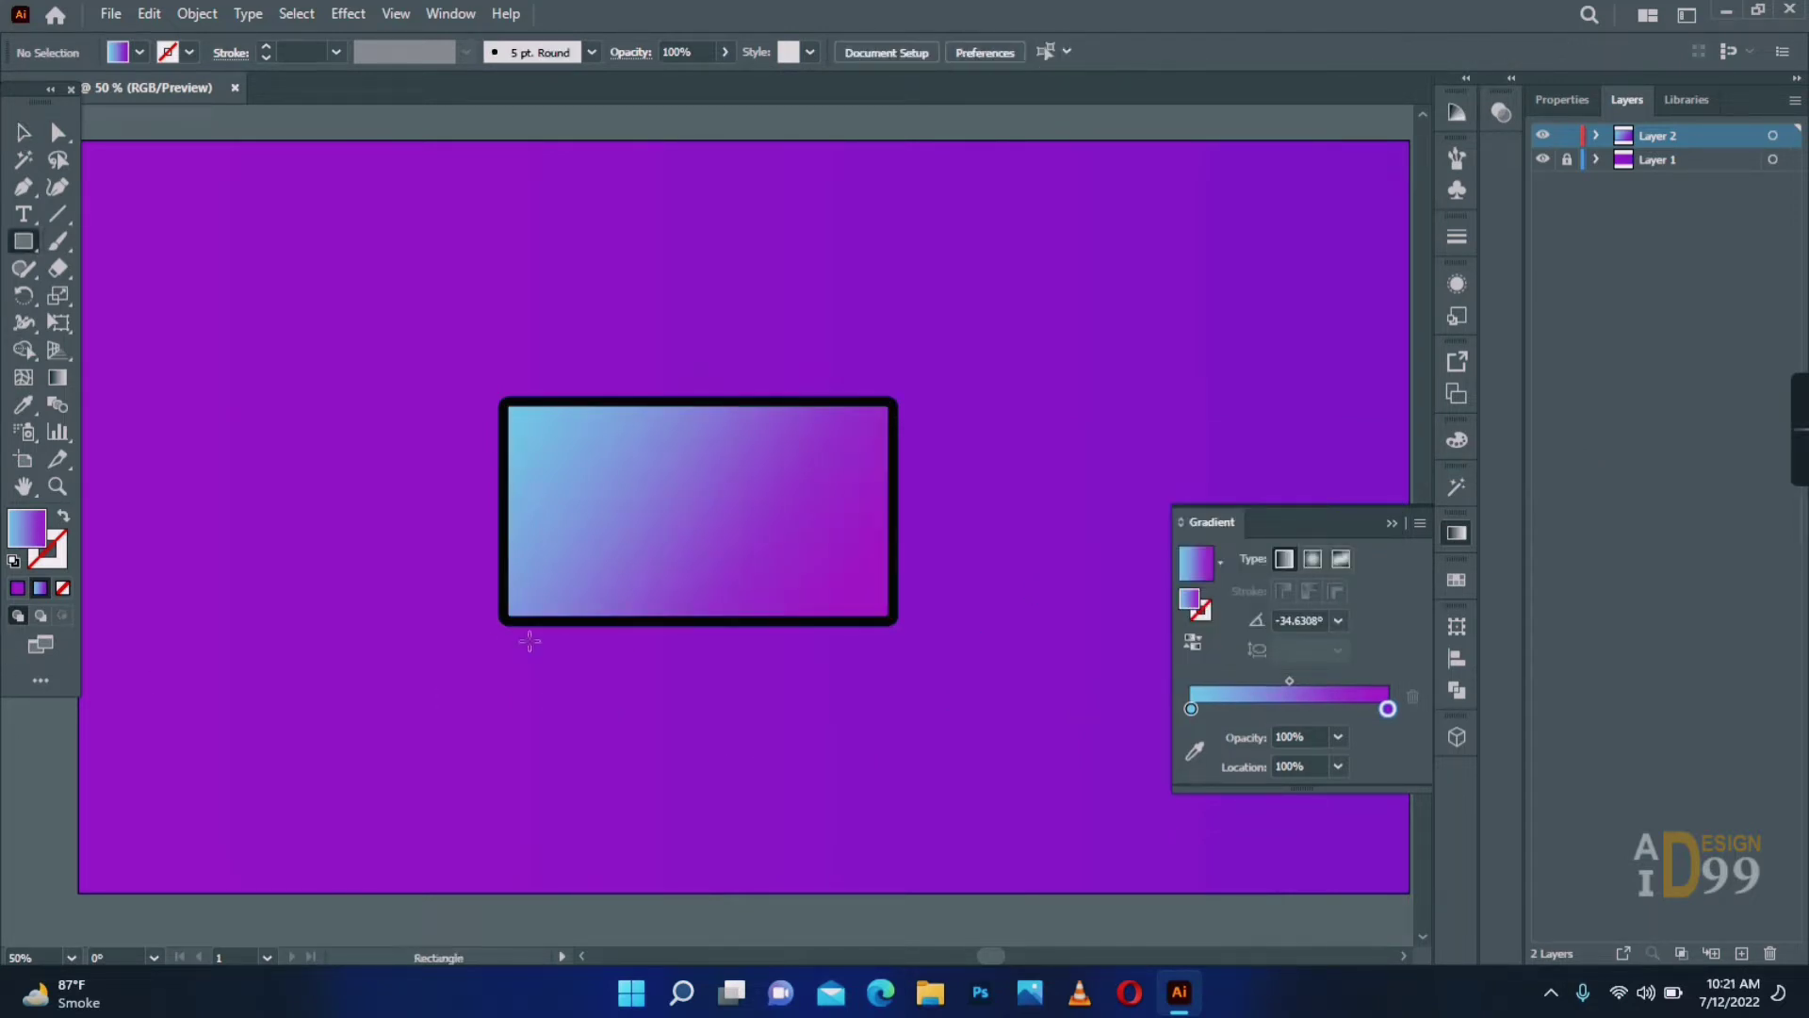
Draw a thin bar about 554 × 20 pt directly beneath the screen as the laptop base and round its two lower corners.
left_click_drag(479, 624, 941, 643)
key("a")
left_click(941, 642)
left_click(479, 643, "shift")
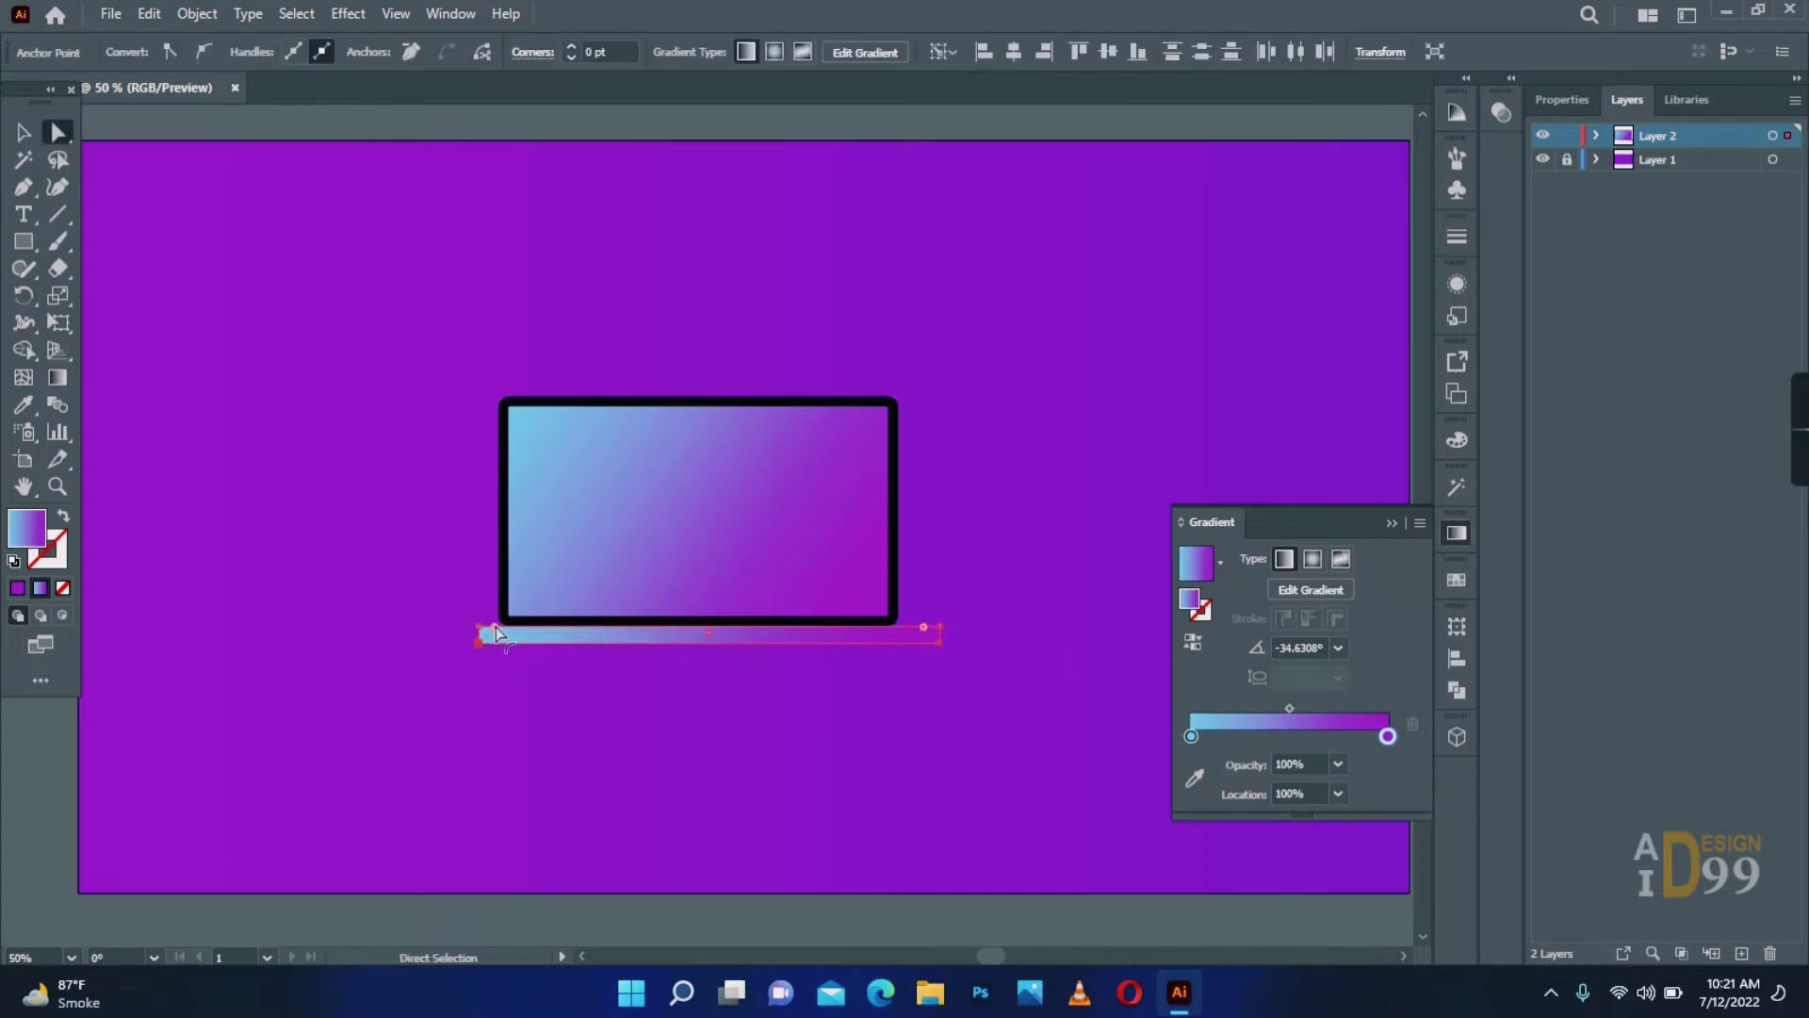
left_click_drag(492, 631, 509, 619)
left_click(19, 140)
Fill the laptop base with black #000000 and align the centers of all laptop parts horizontally.
double_click(28, 529)
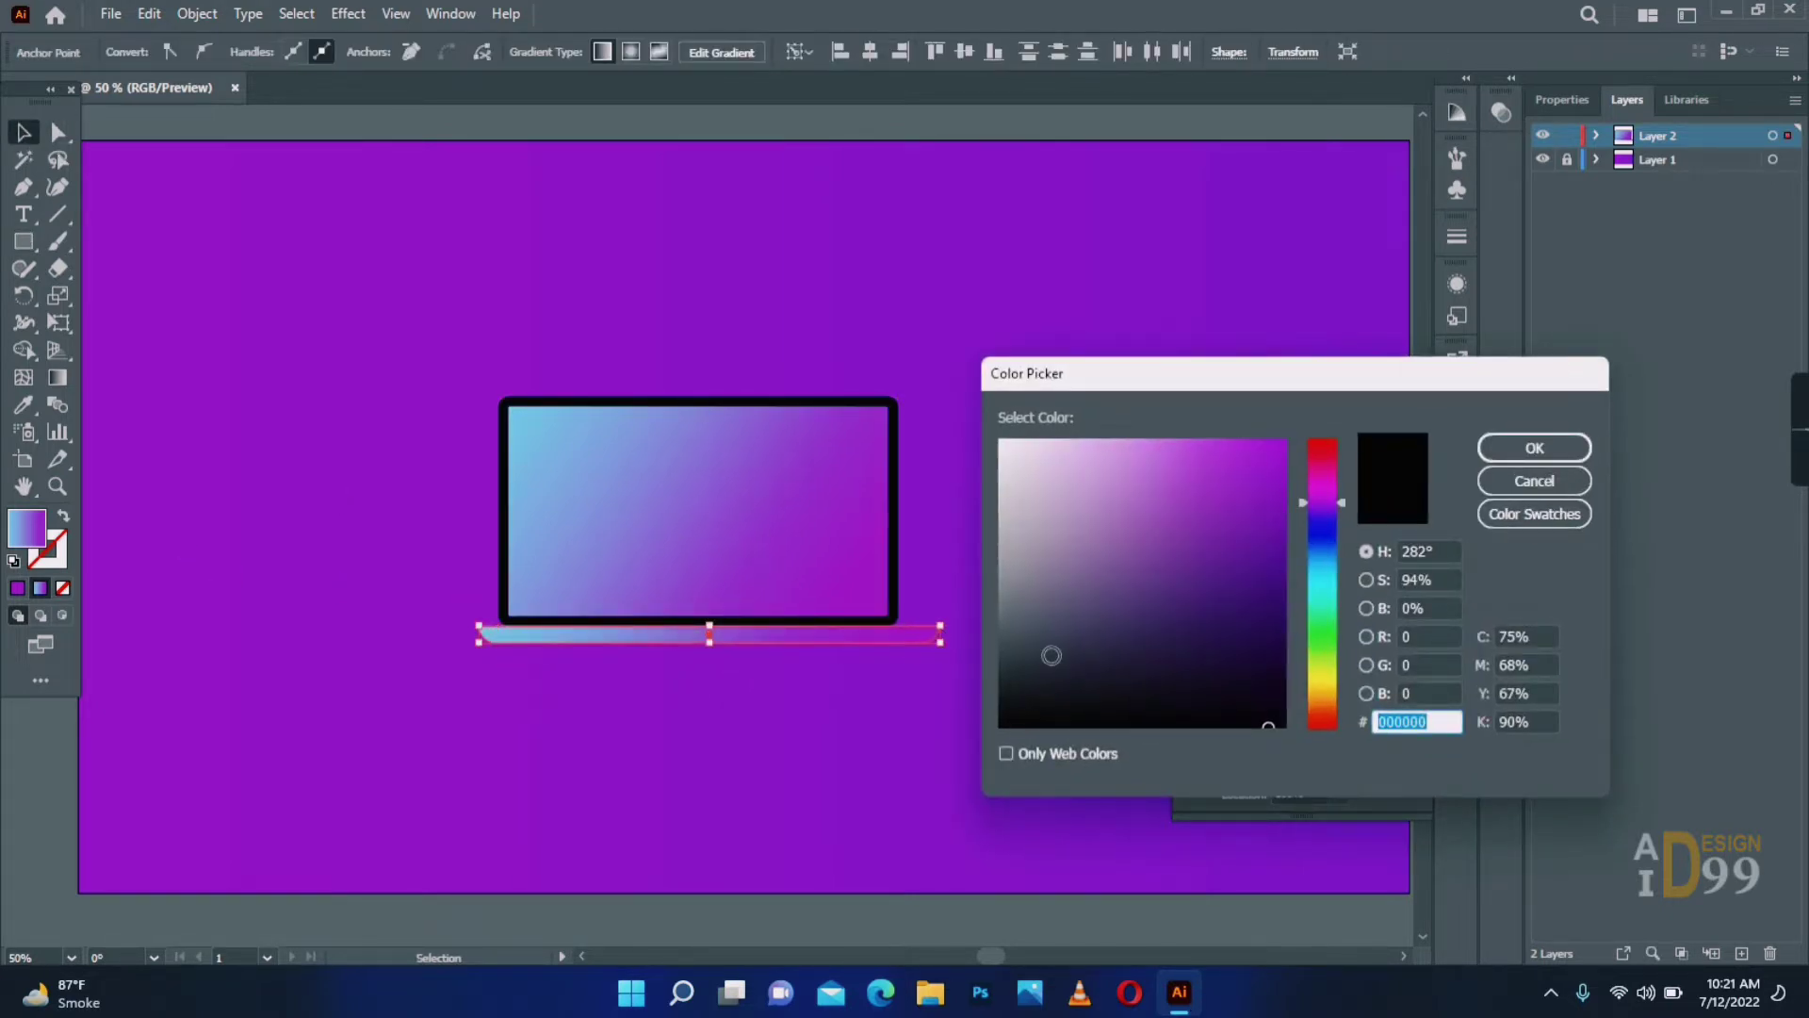
left_click(1535, 448)
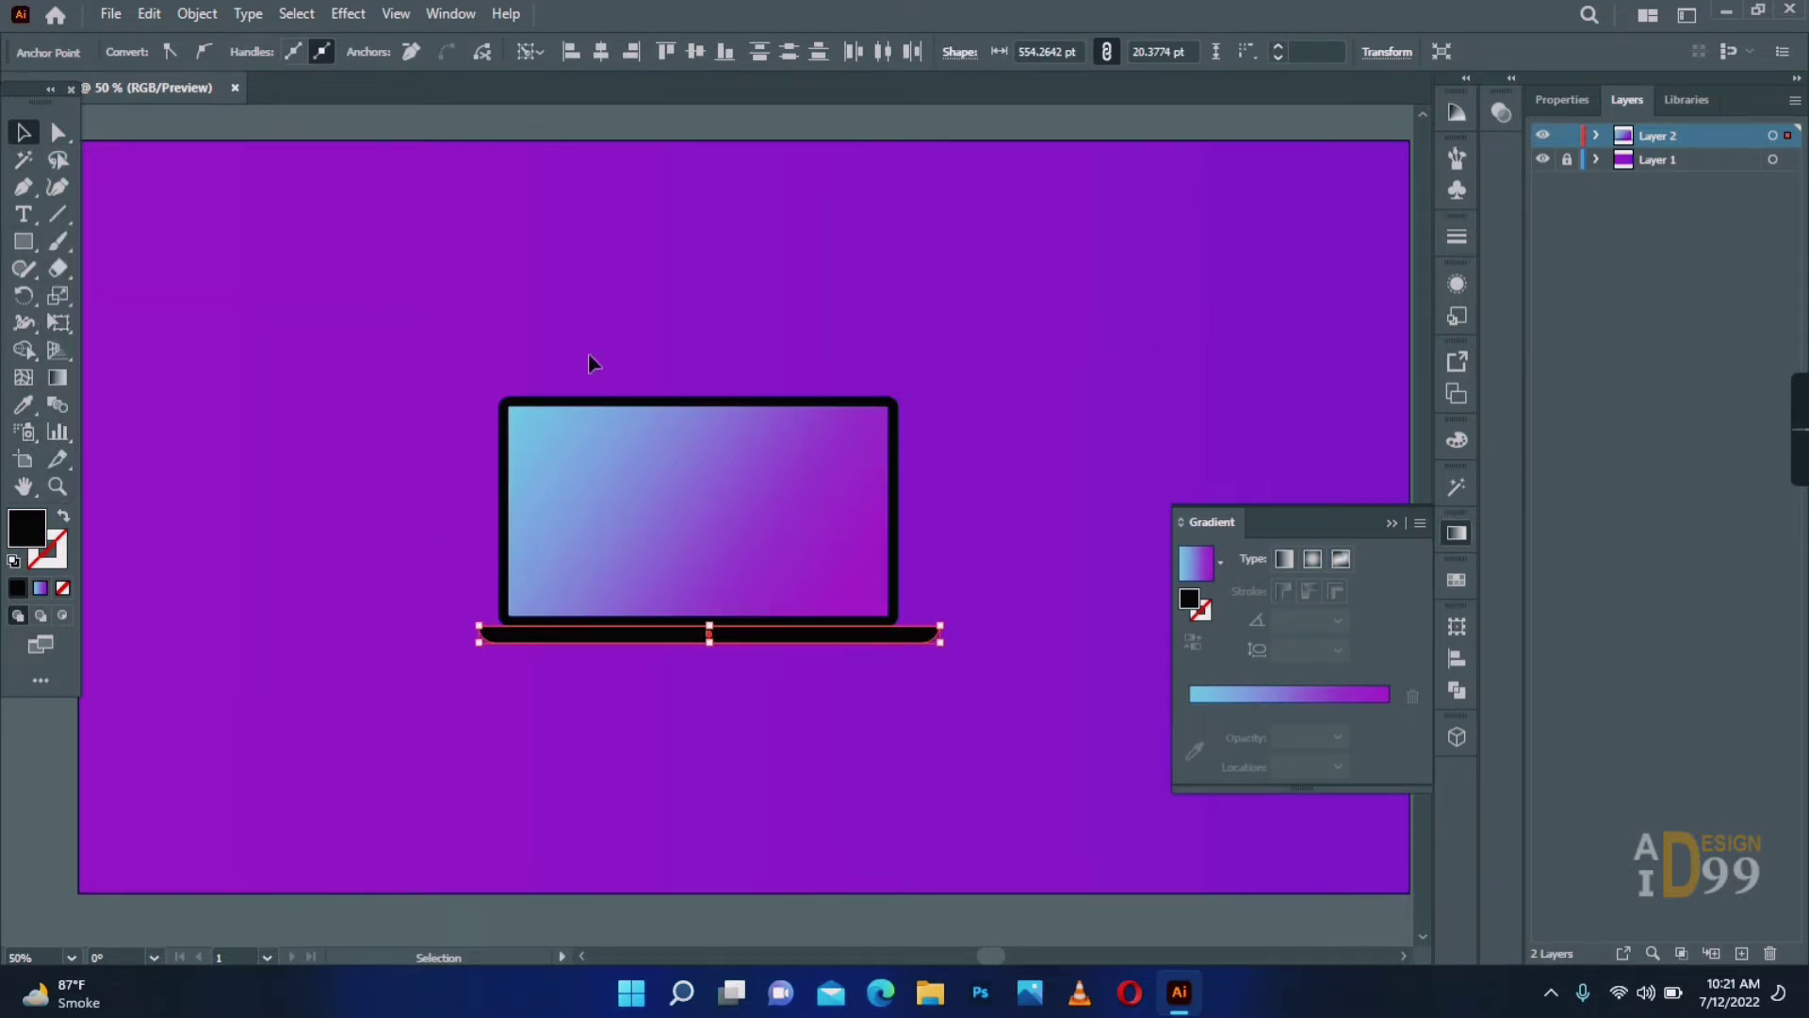
key("ctrl+a")
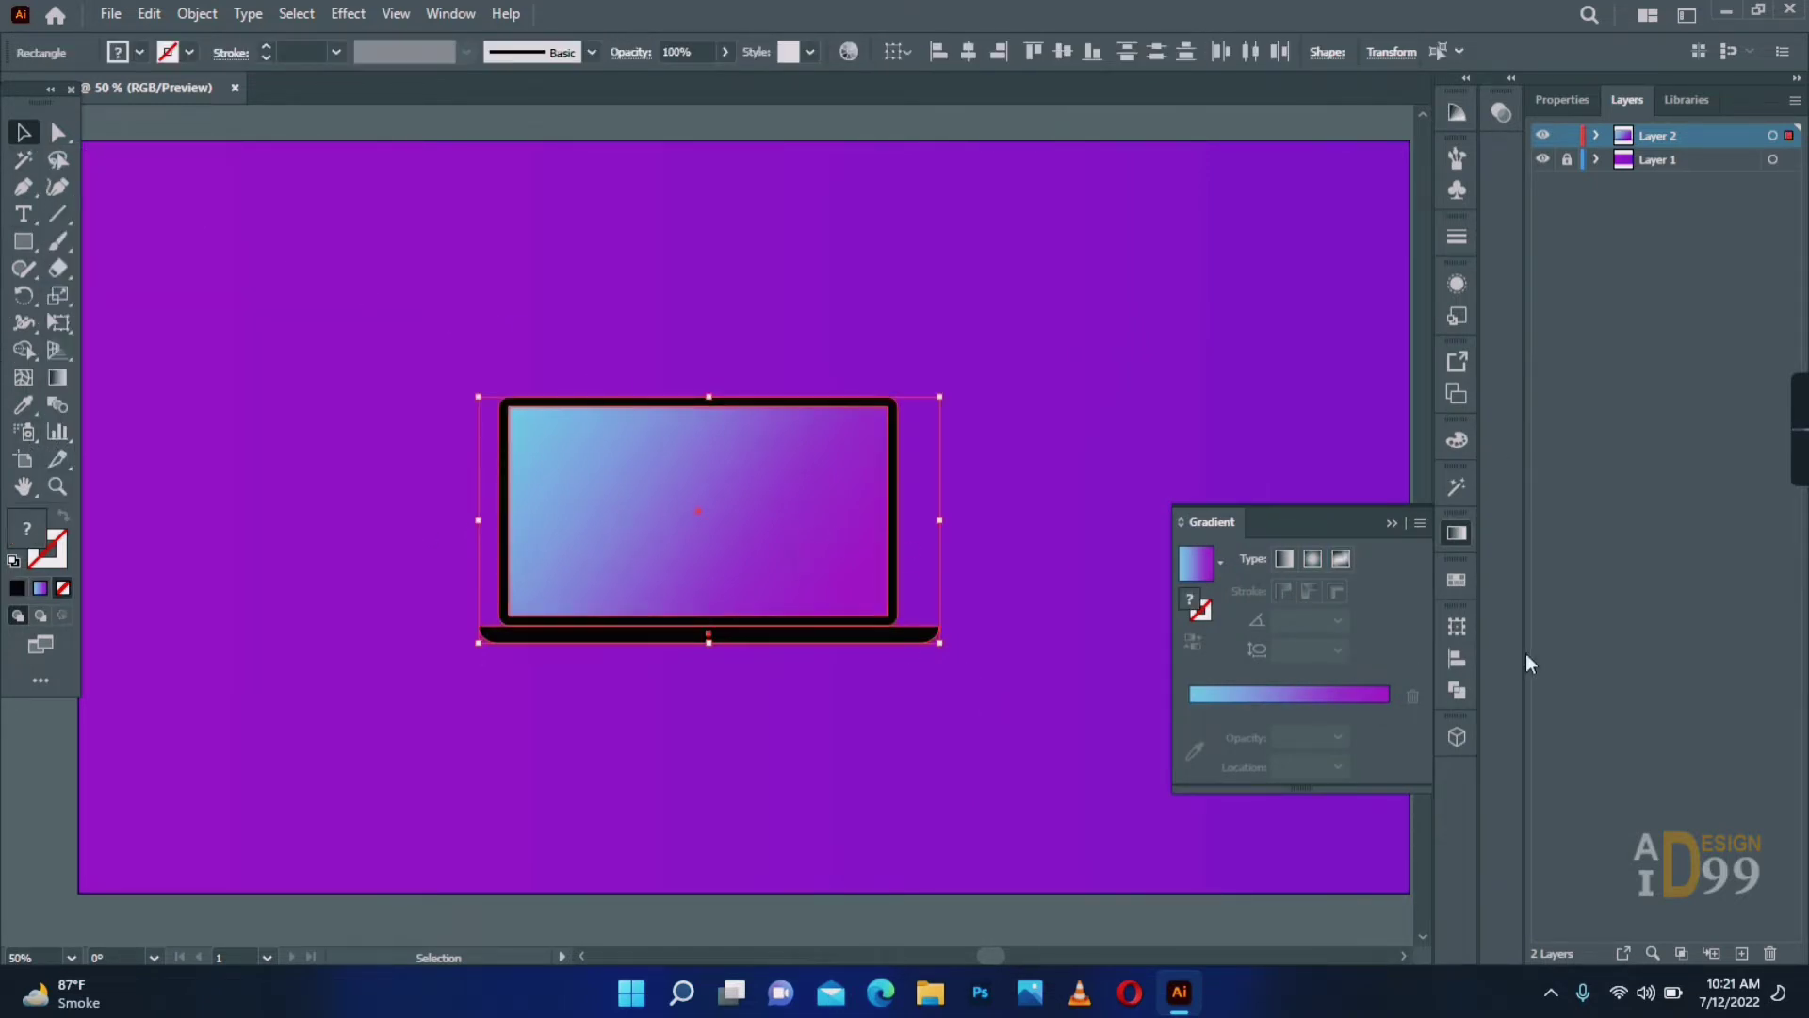
left_click(1458, 660)
left_click(1223, 676)
left_click(816, 723)
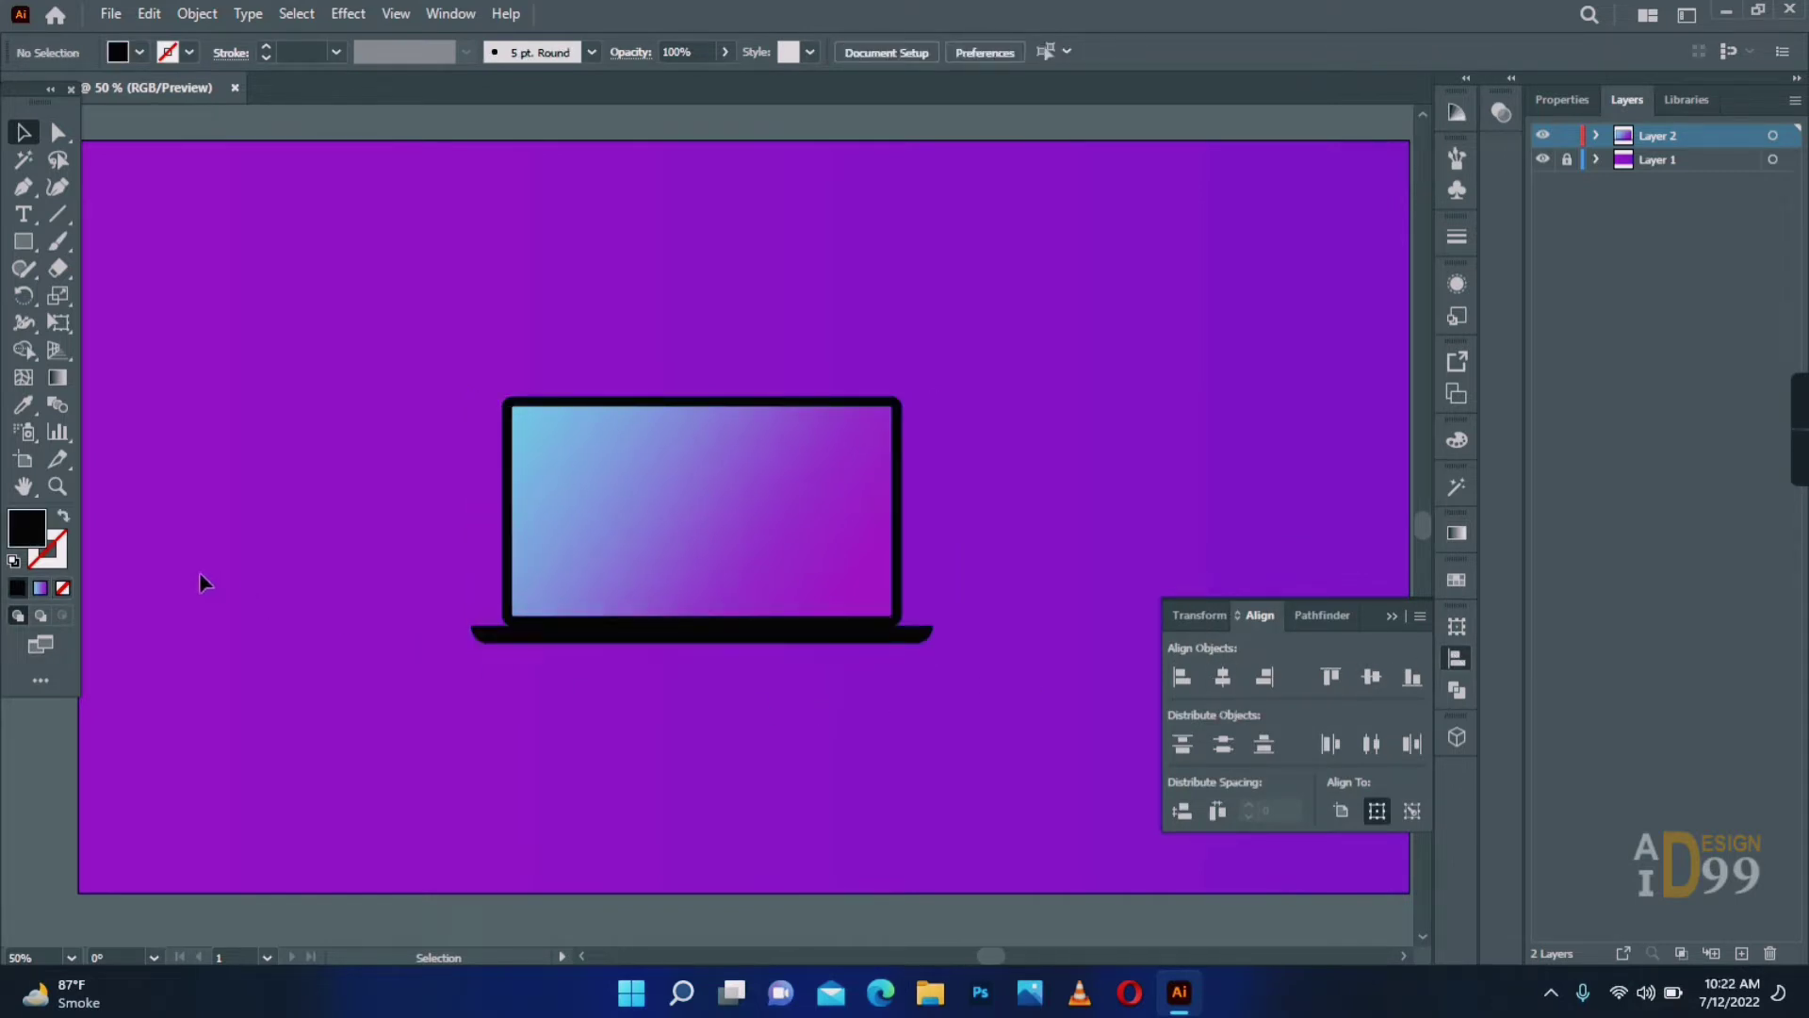
Draw a tall ellipse about 298 × 596 pt and place it, tilted counterclockwise, over the right half of the laptop.
left_click_drag(23, 242, 113, 294)
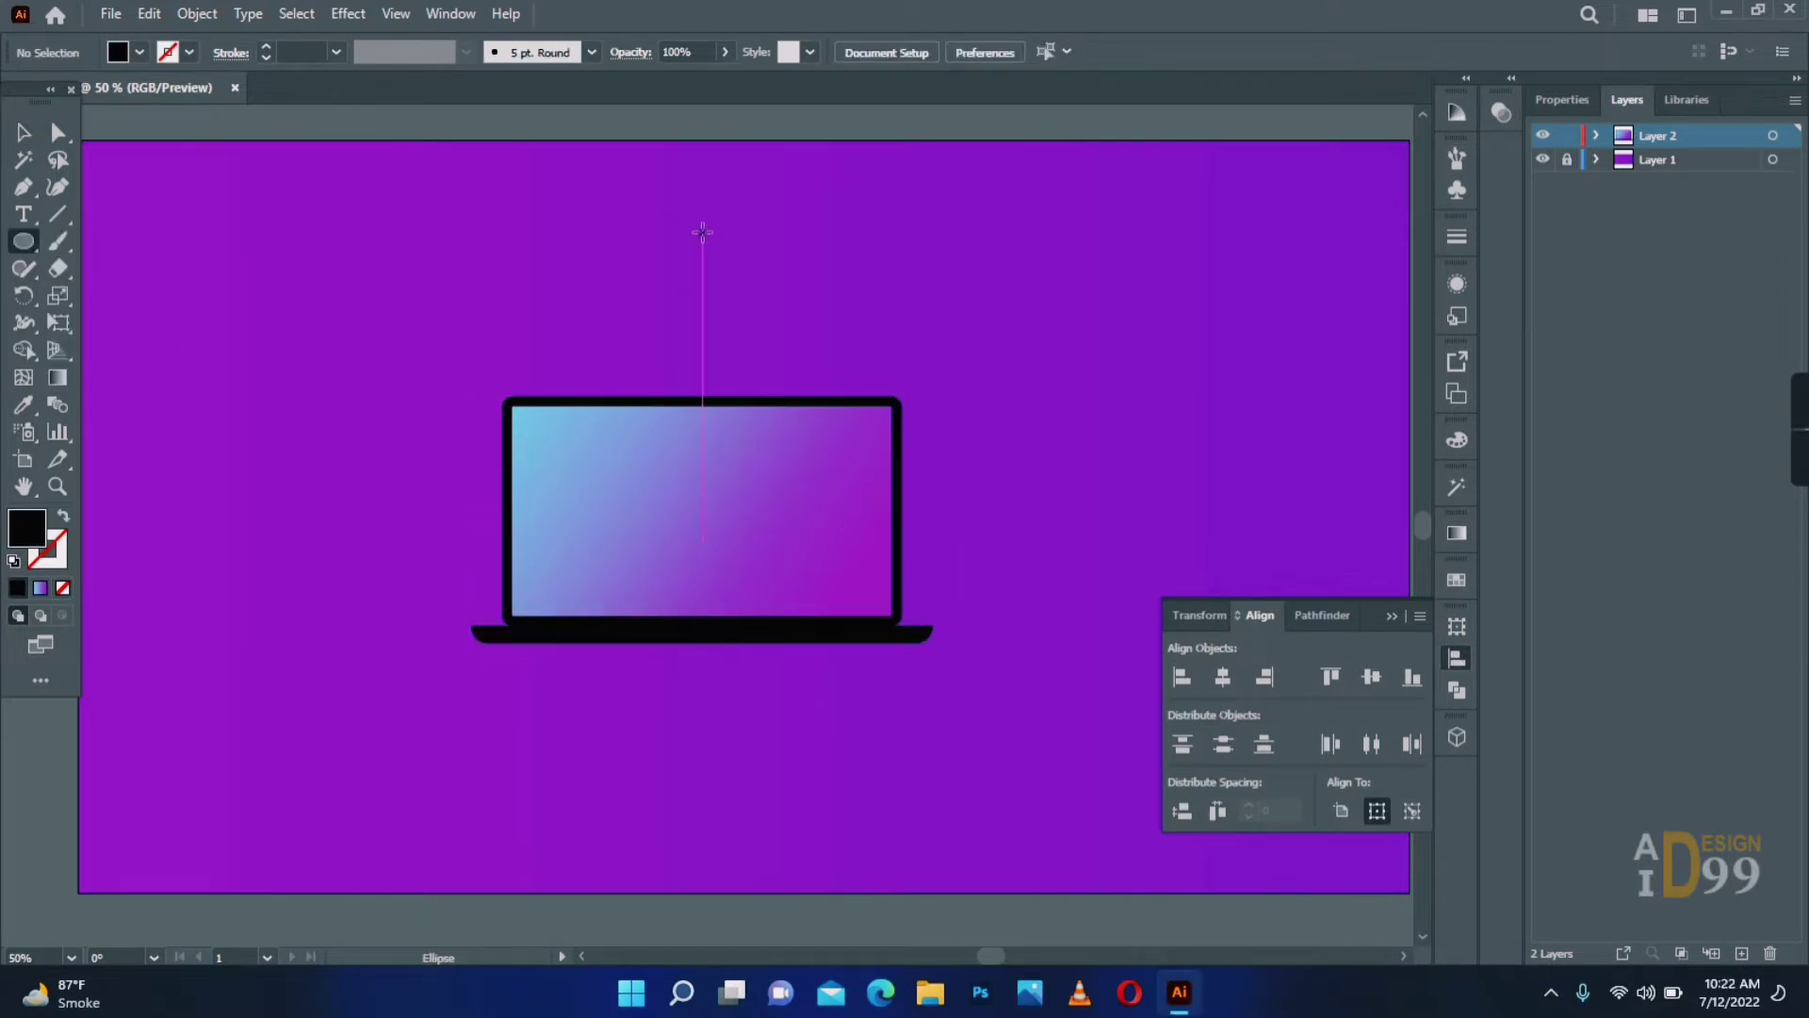
left_click_drag(702, 232, 1086, 656)
left_click(19, 127)
left_click_drag(909, 580, 948, 558)
Move the ellipse behind the laptop in the stacking order and fill it with the purple gradient sampled from the background.
right_click(898, 544)
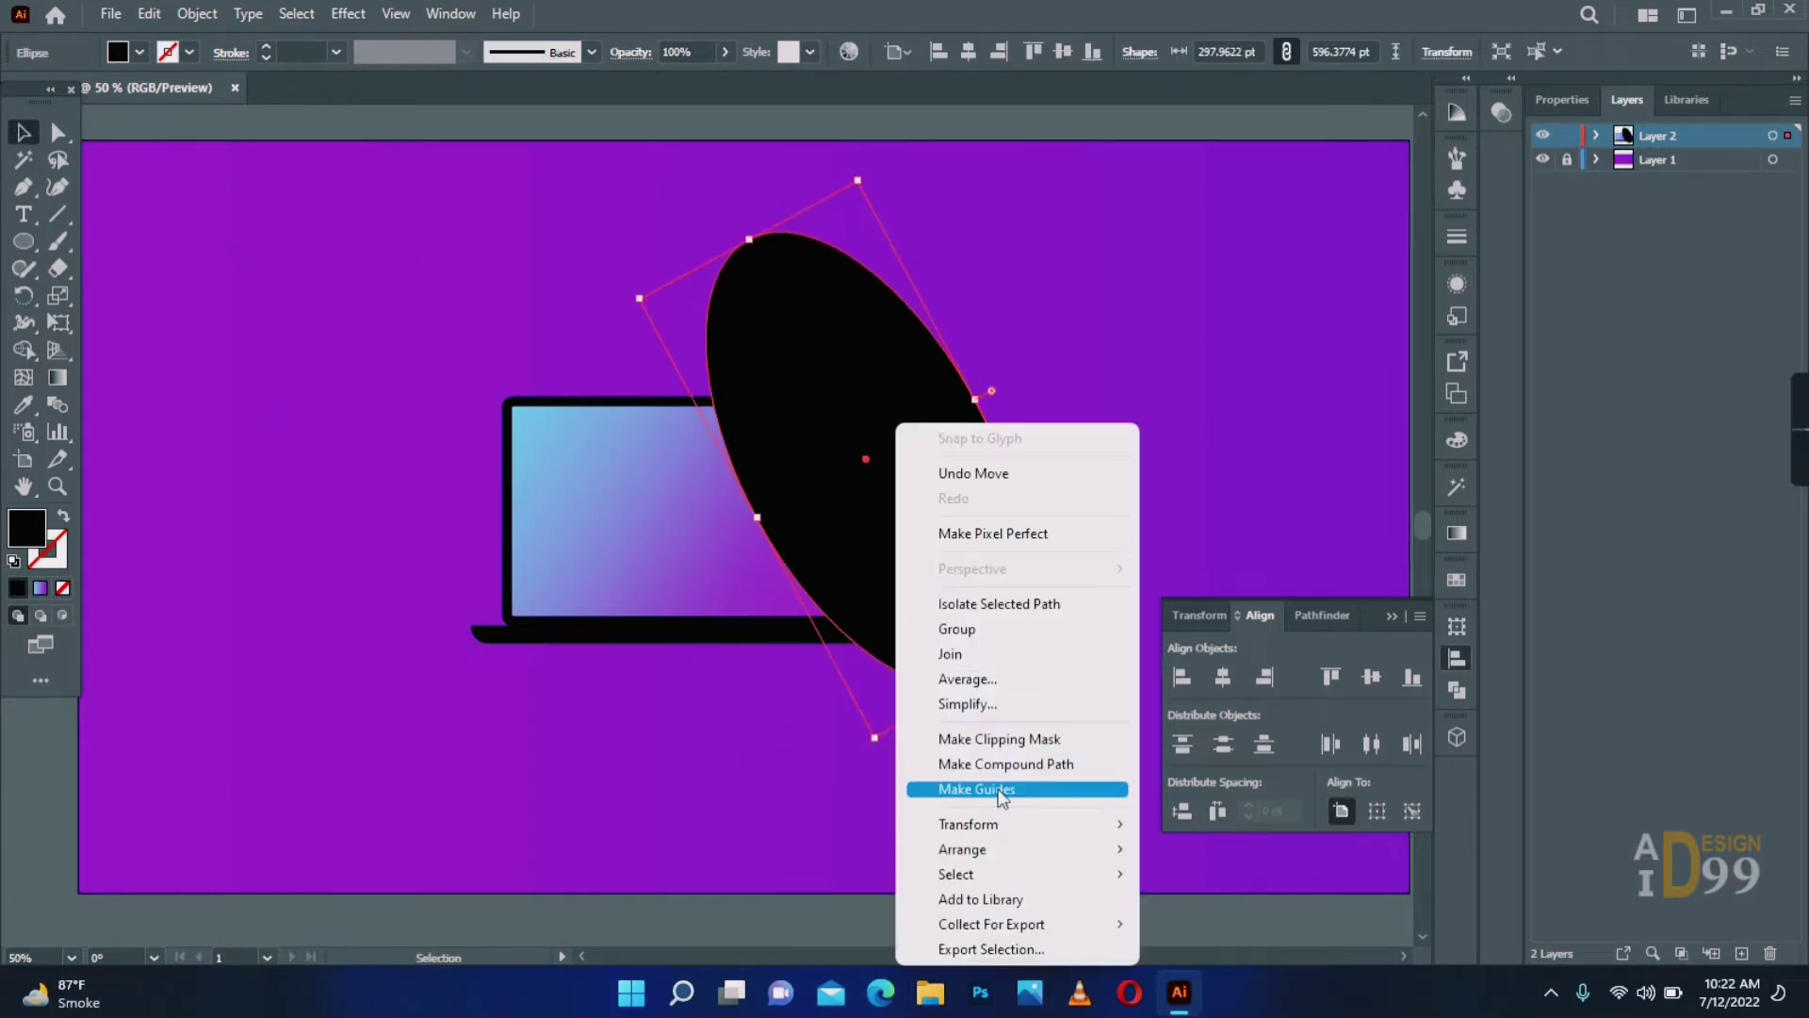
mouse_move(1012, 850)
left_click(1215, 899)
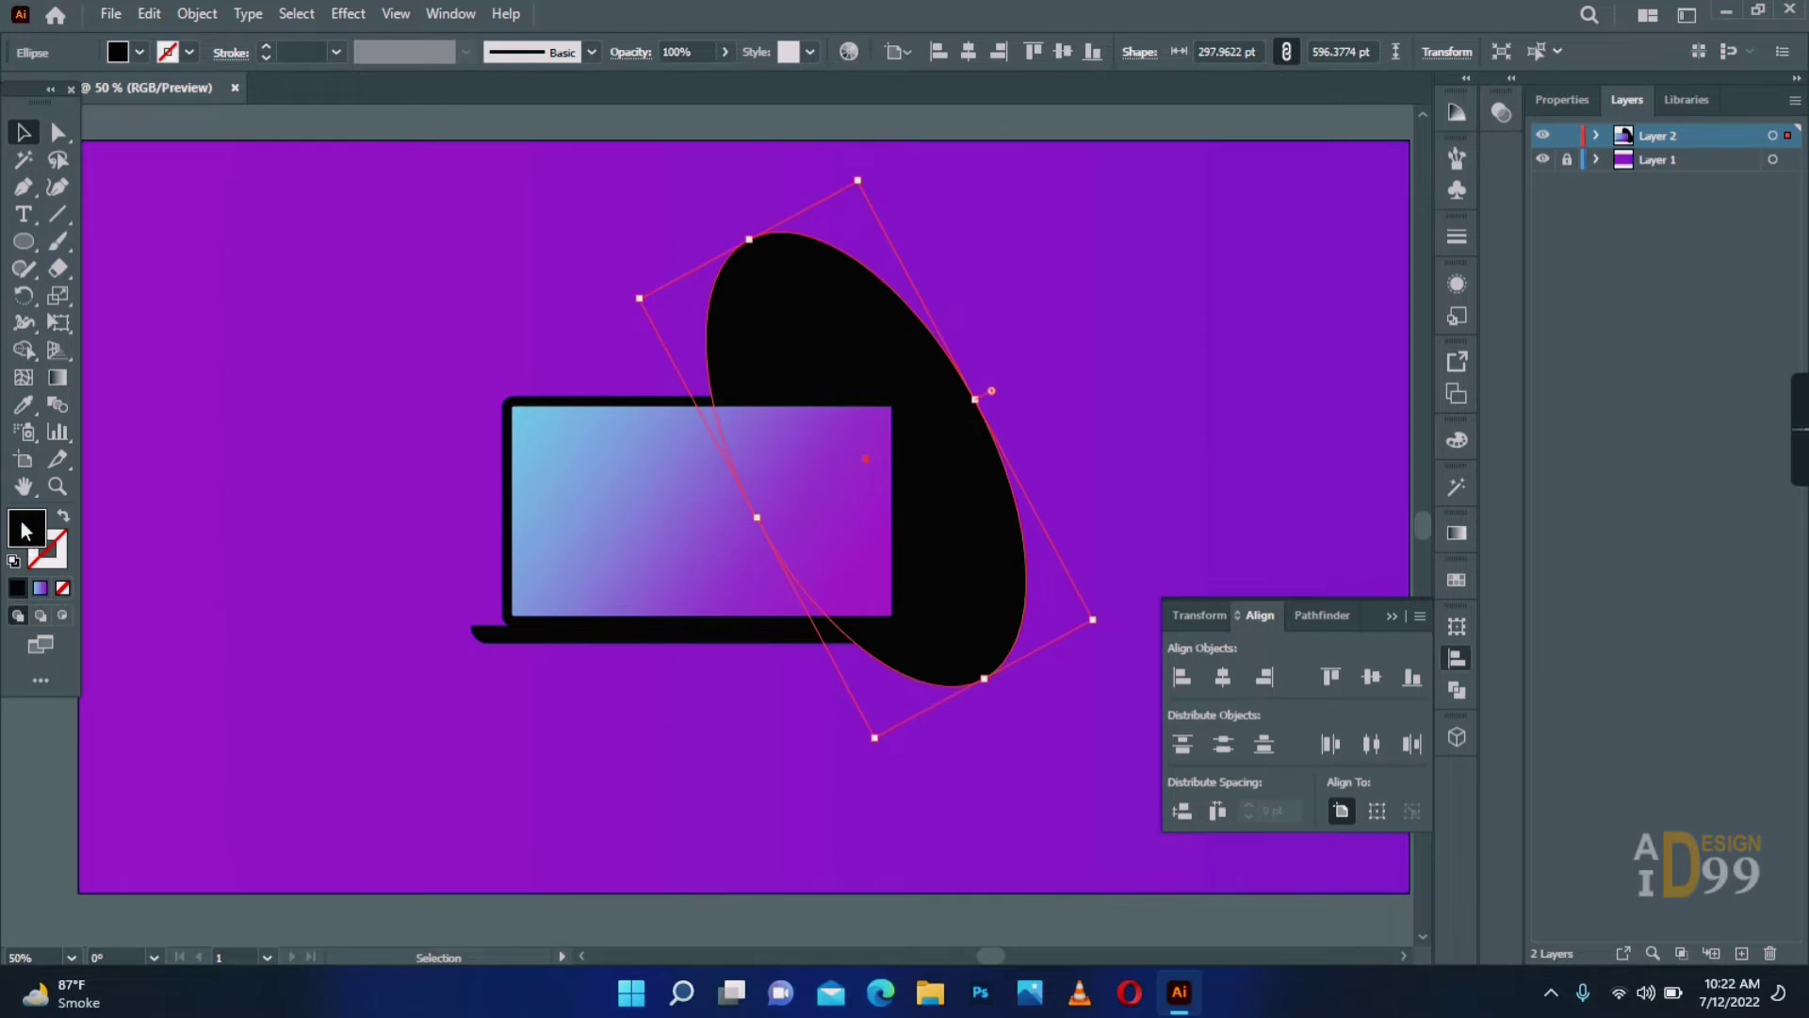
left_click(23, 404)
left_click(427, 430)
left_click(23, 132)
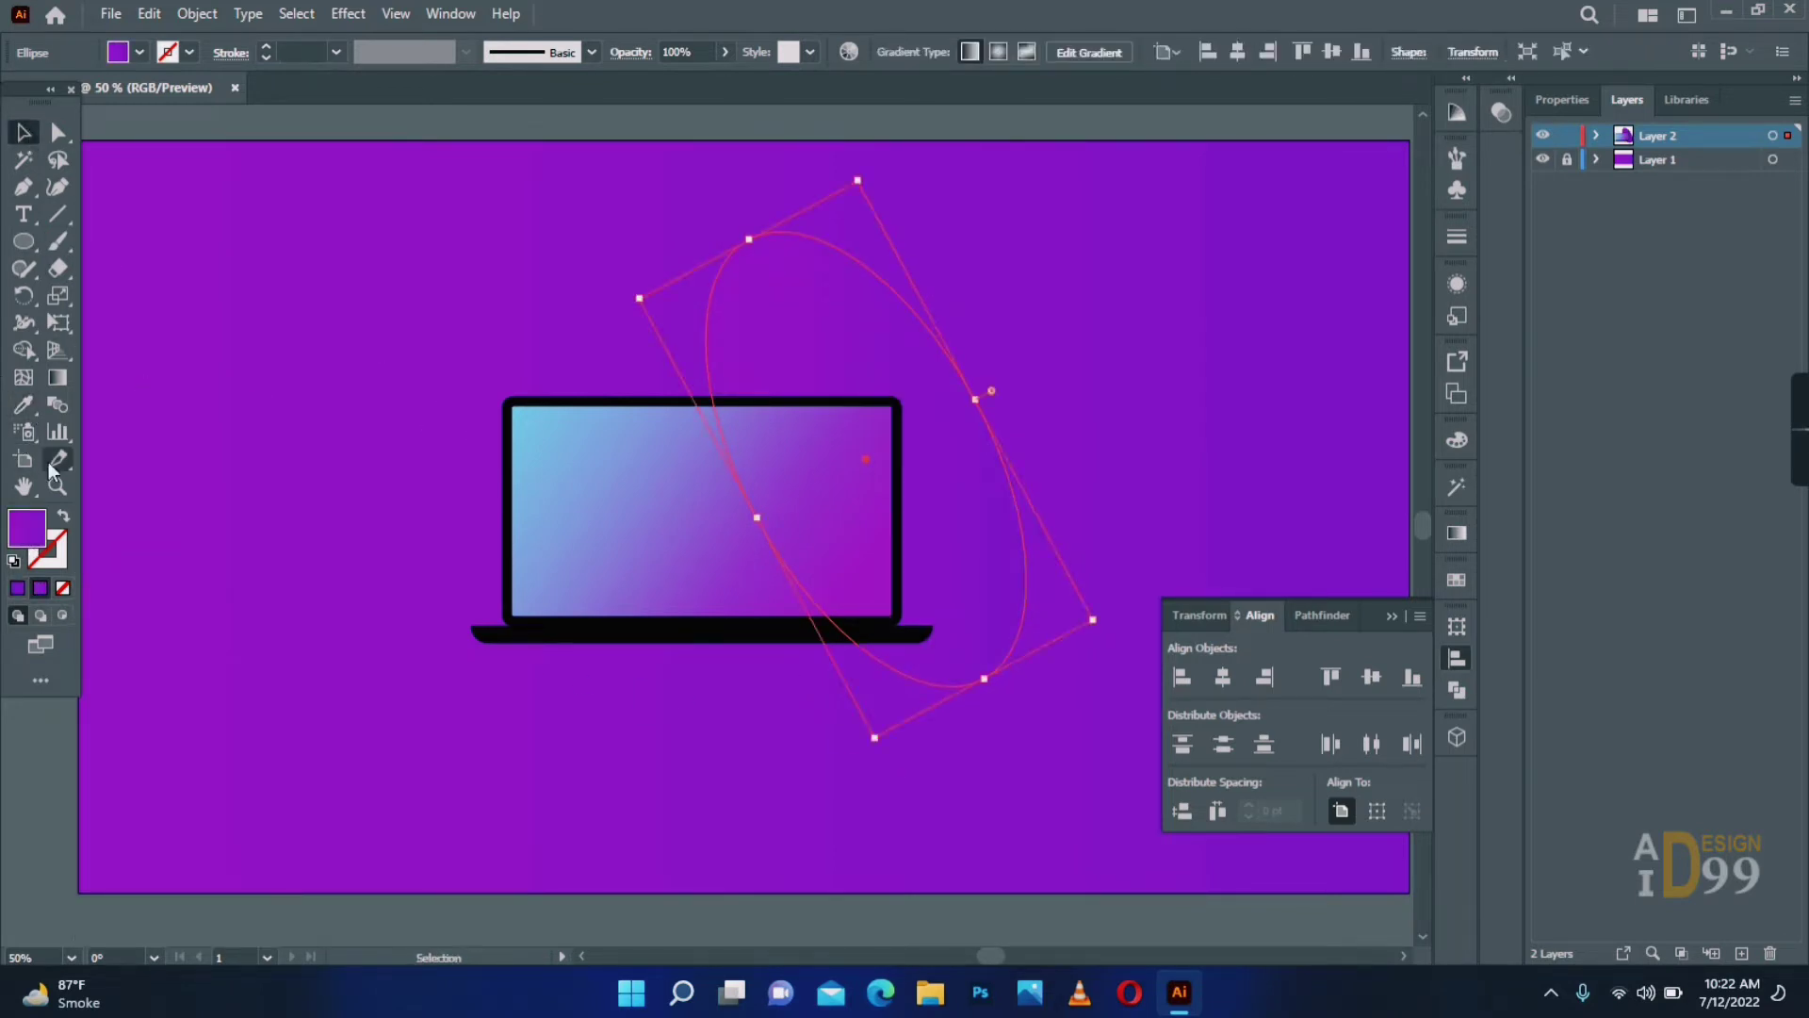
Fill the tilted ellipse behind the laptop with light purple and lower its opacity to 24%.
double_click(27, 528)
mouse_move(1216, 546)
left_mouse_down()
mouse_move(1168, 473)
mouse_move(1094, 456)
left_mouse_up()
left_click(1535, 448)
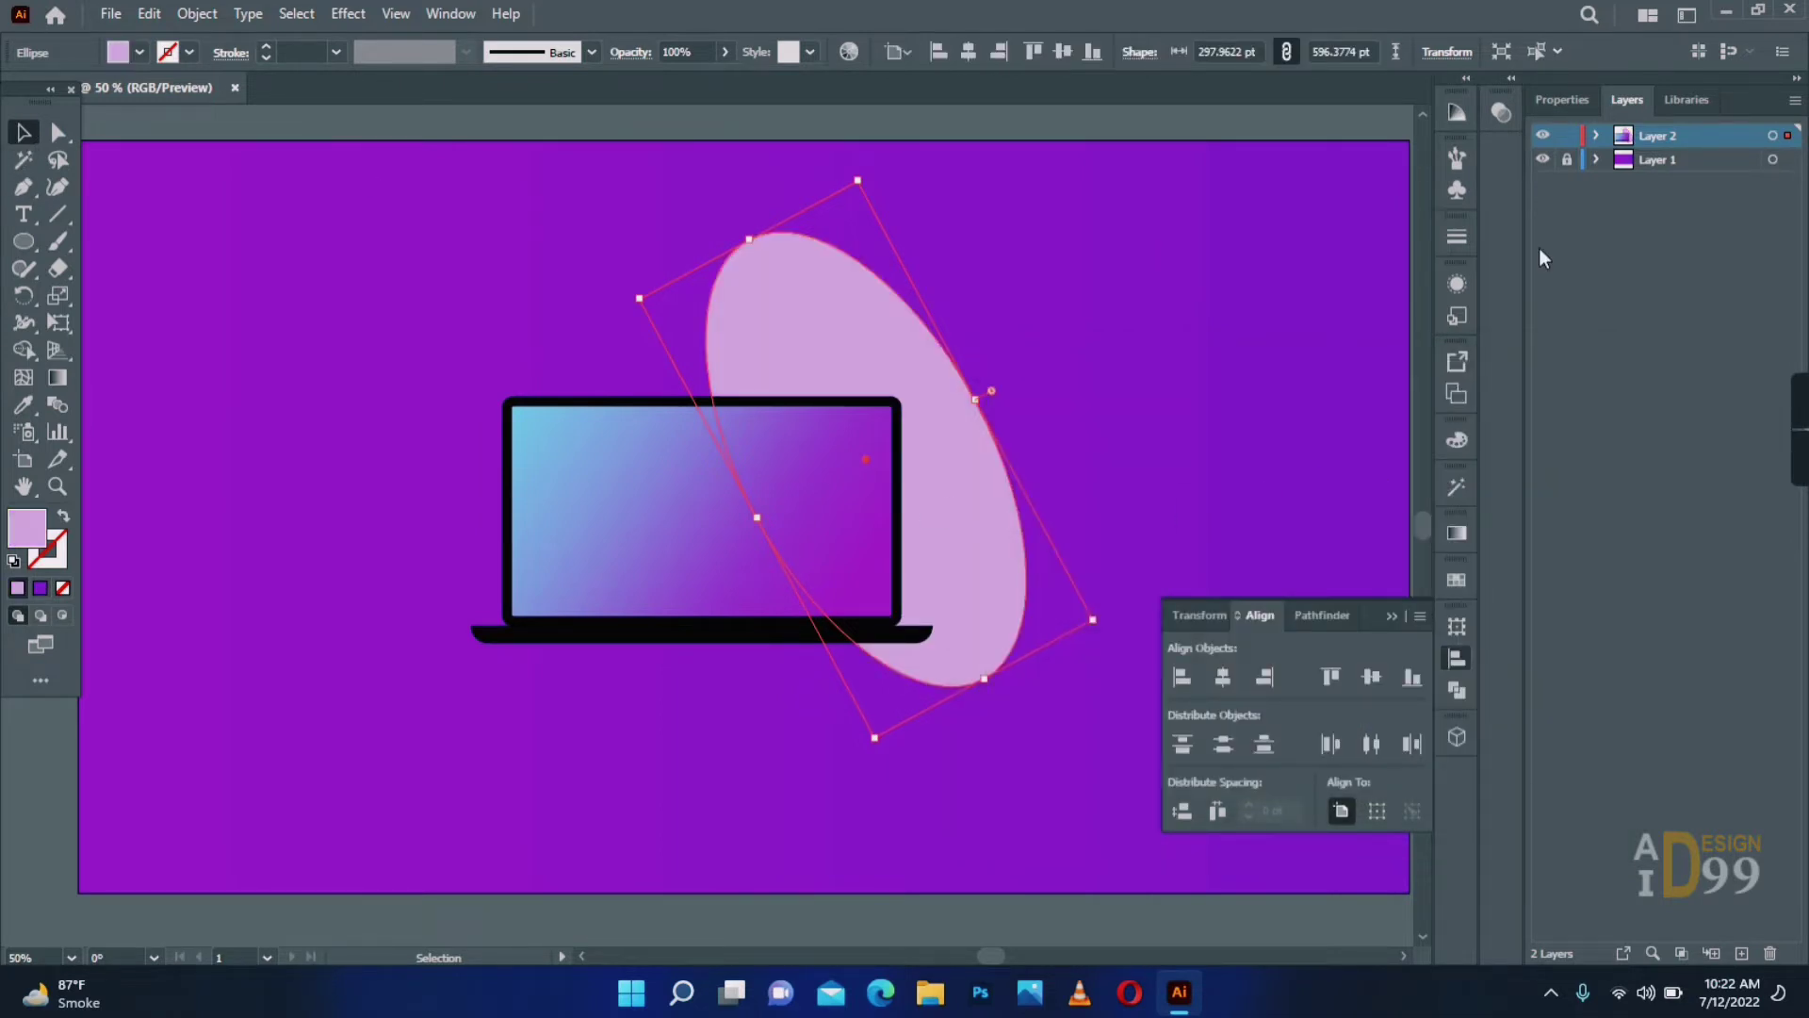
left_click(1501, 112)
left_click(1446, 137)
left_click_drag(1449, 160, 1380, 167)
left_click(1194, 403)
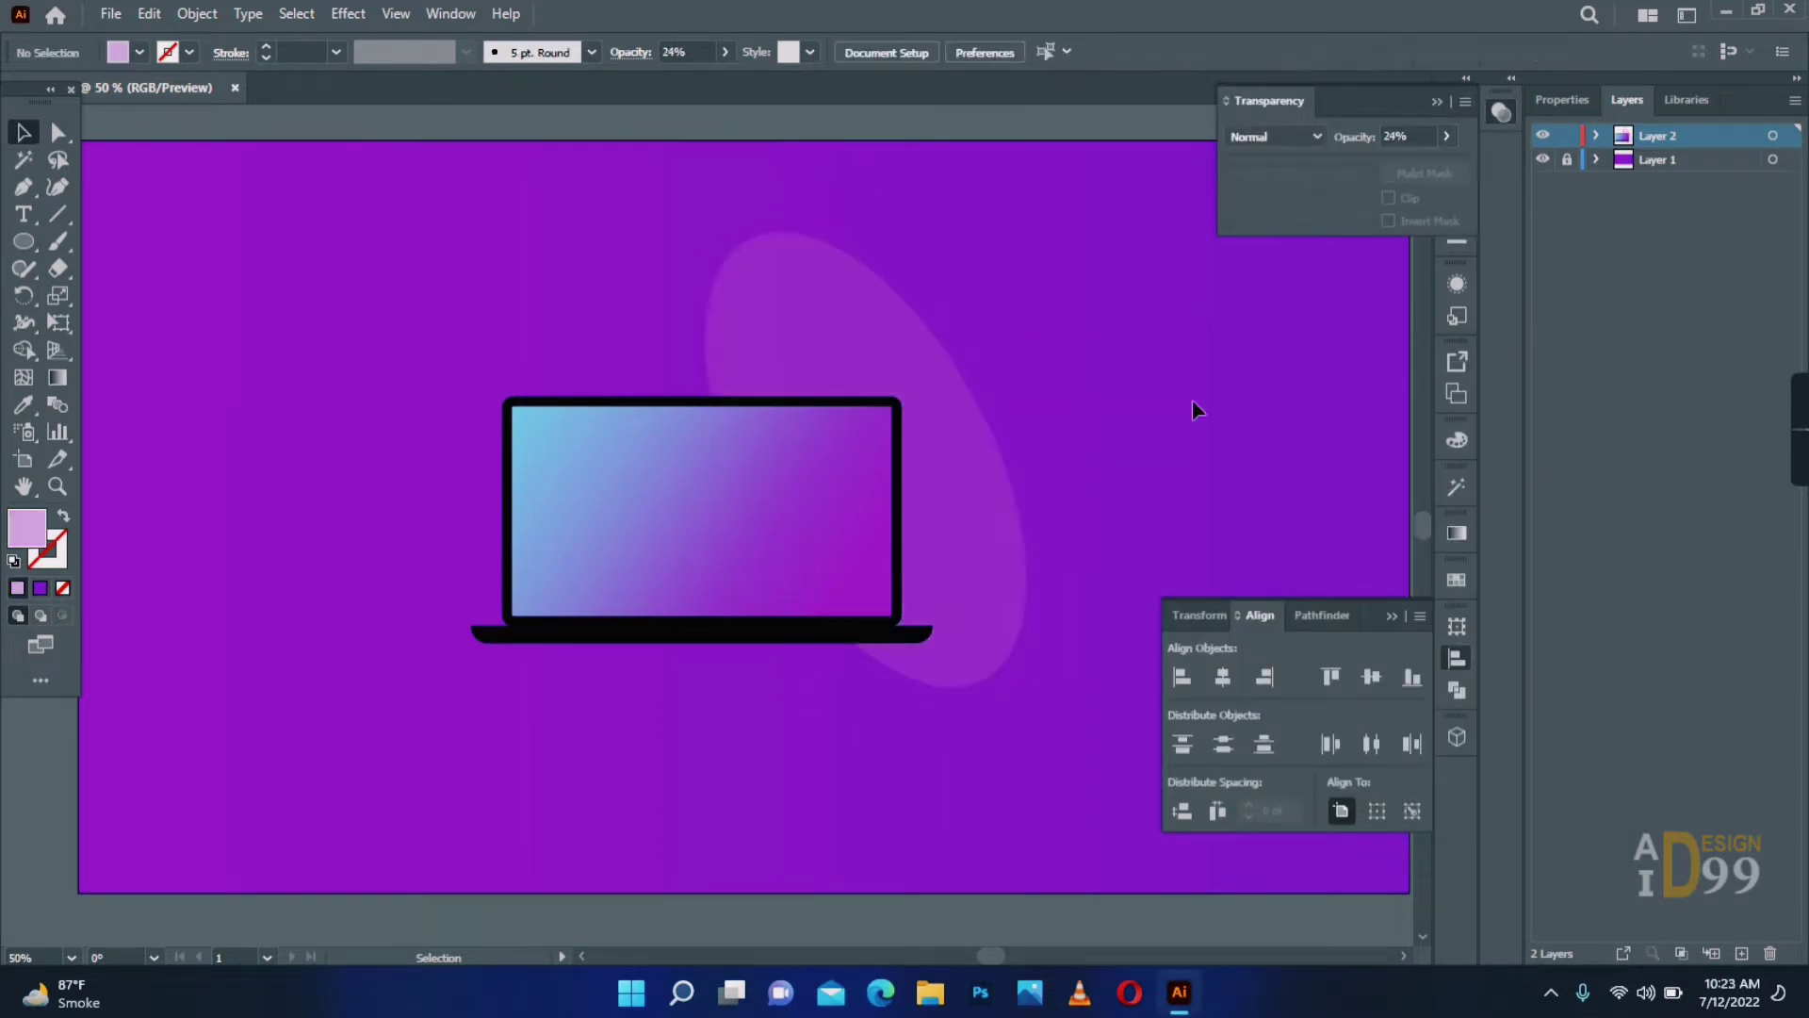
Make a thin crescent by subtracting one offset ellipse copy from another and place it along the ellipse's upper-left edge.
left_click_drag(993, 528, 1216, 454)
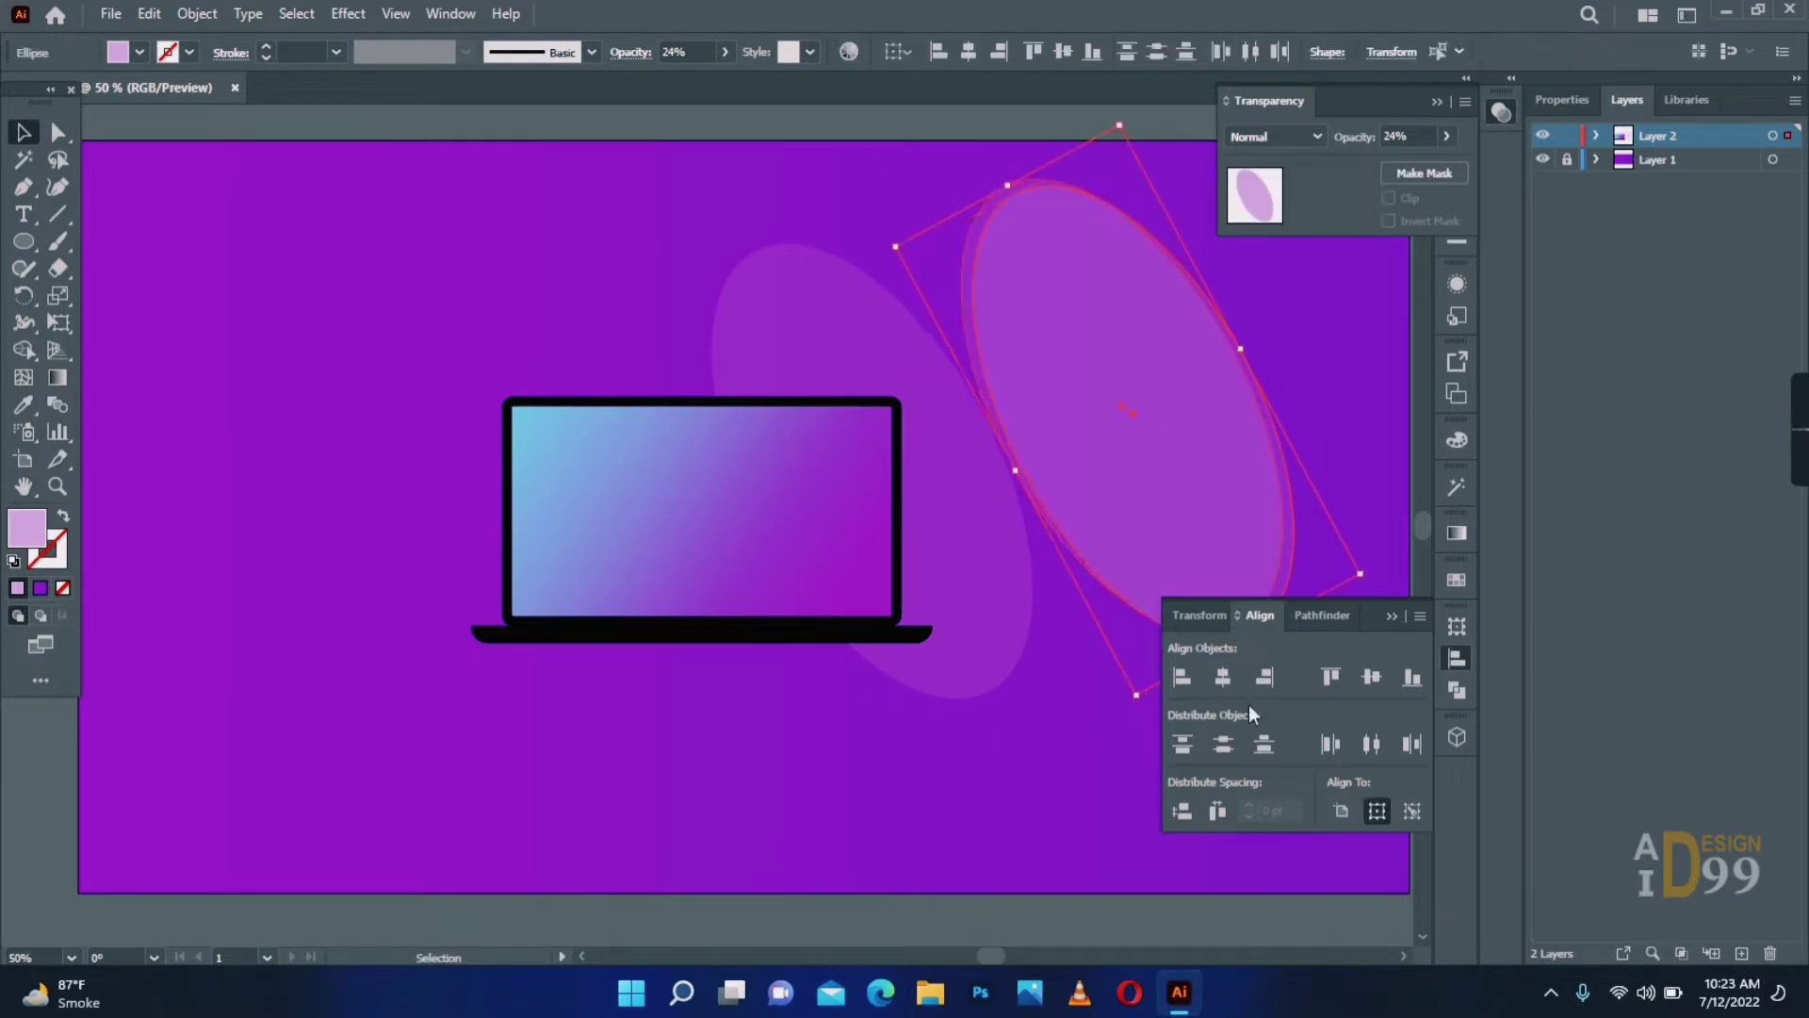
left_click(1456, 690)
left_click(1210, 729)
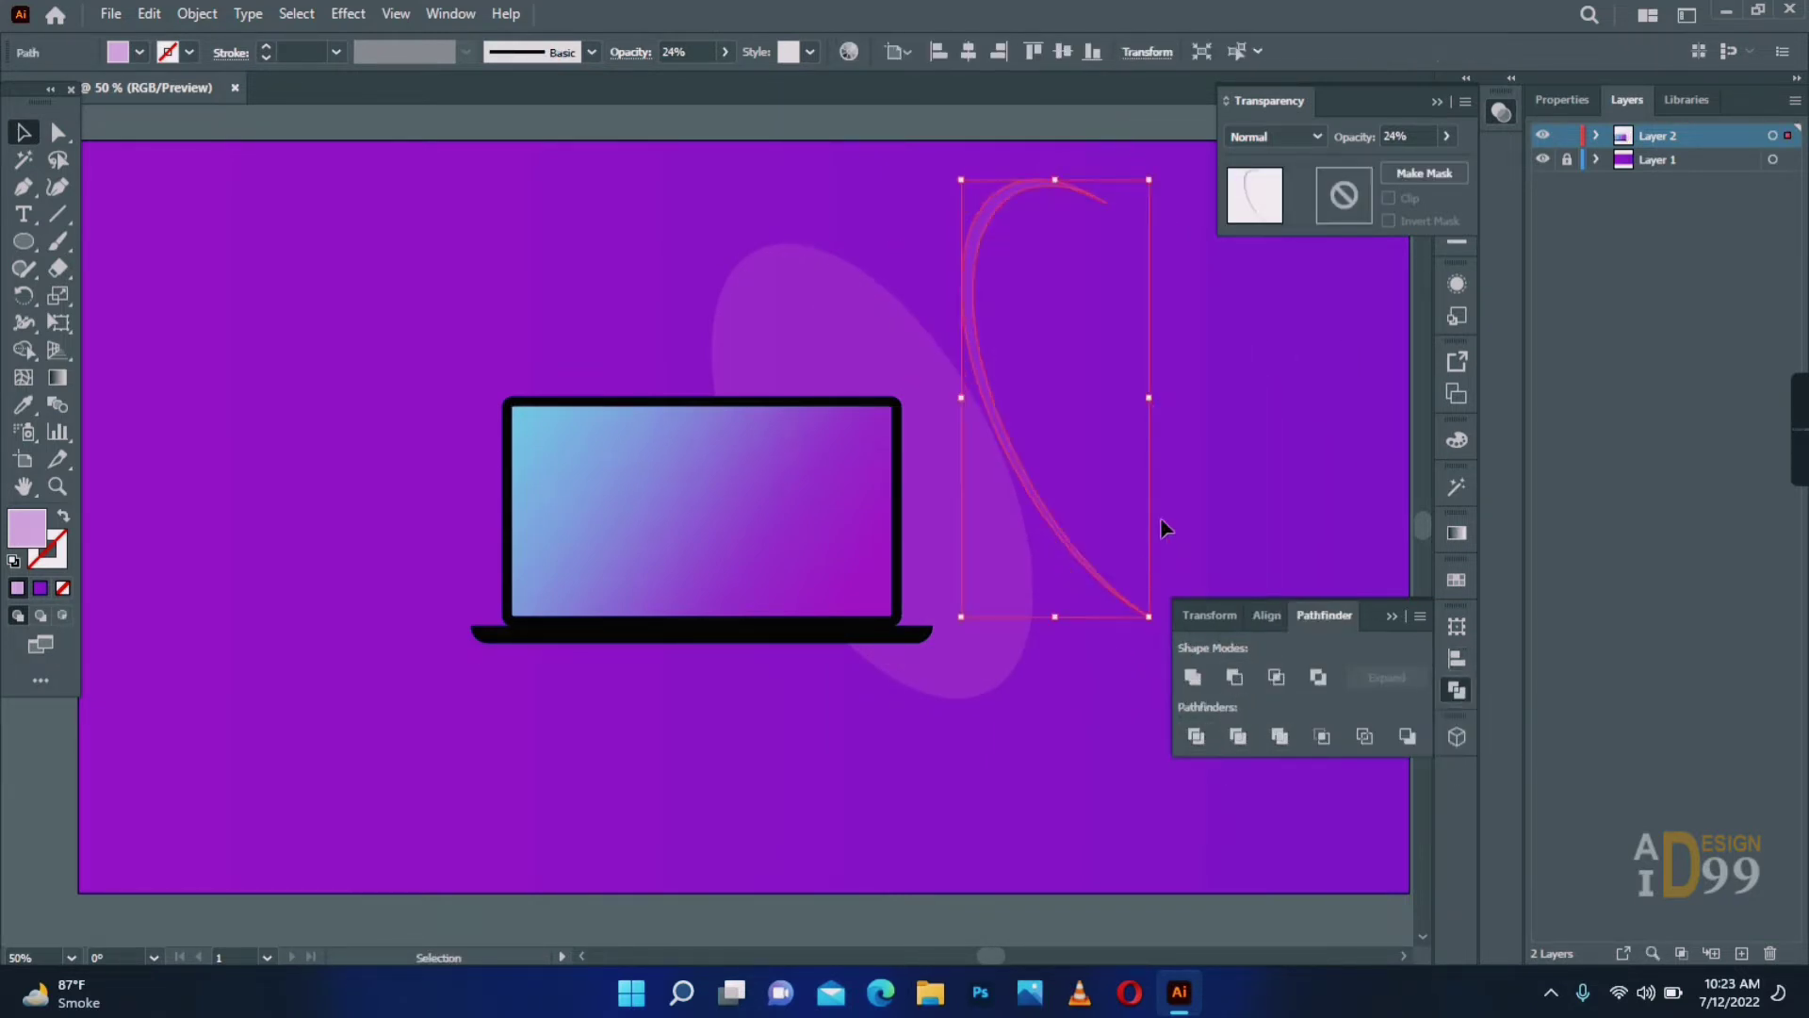
left_click(1225, 313)
left_click_drag(991, 259, 701, 295)
Draw a circle about 272 × 272 pt at the laptop's upper-left corner and offset its path by -21 pt.
key("l")
left_click_drag(360, 233, 587, 458)
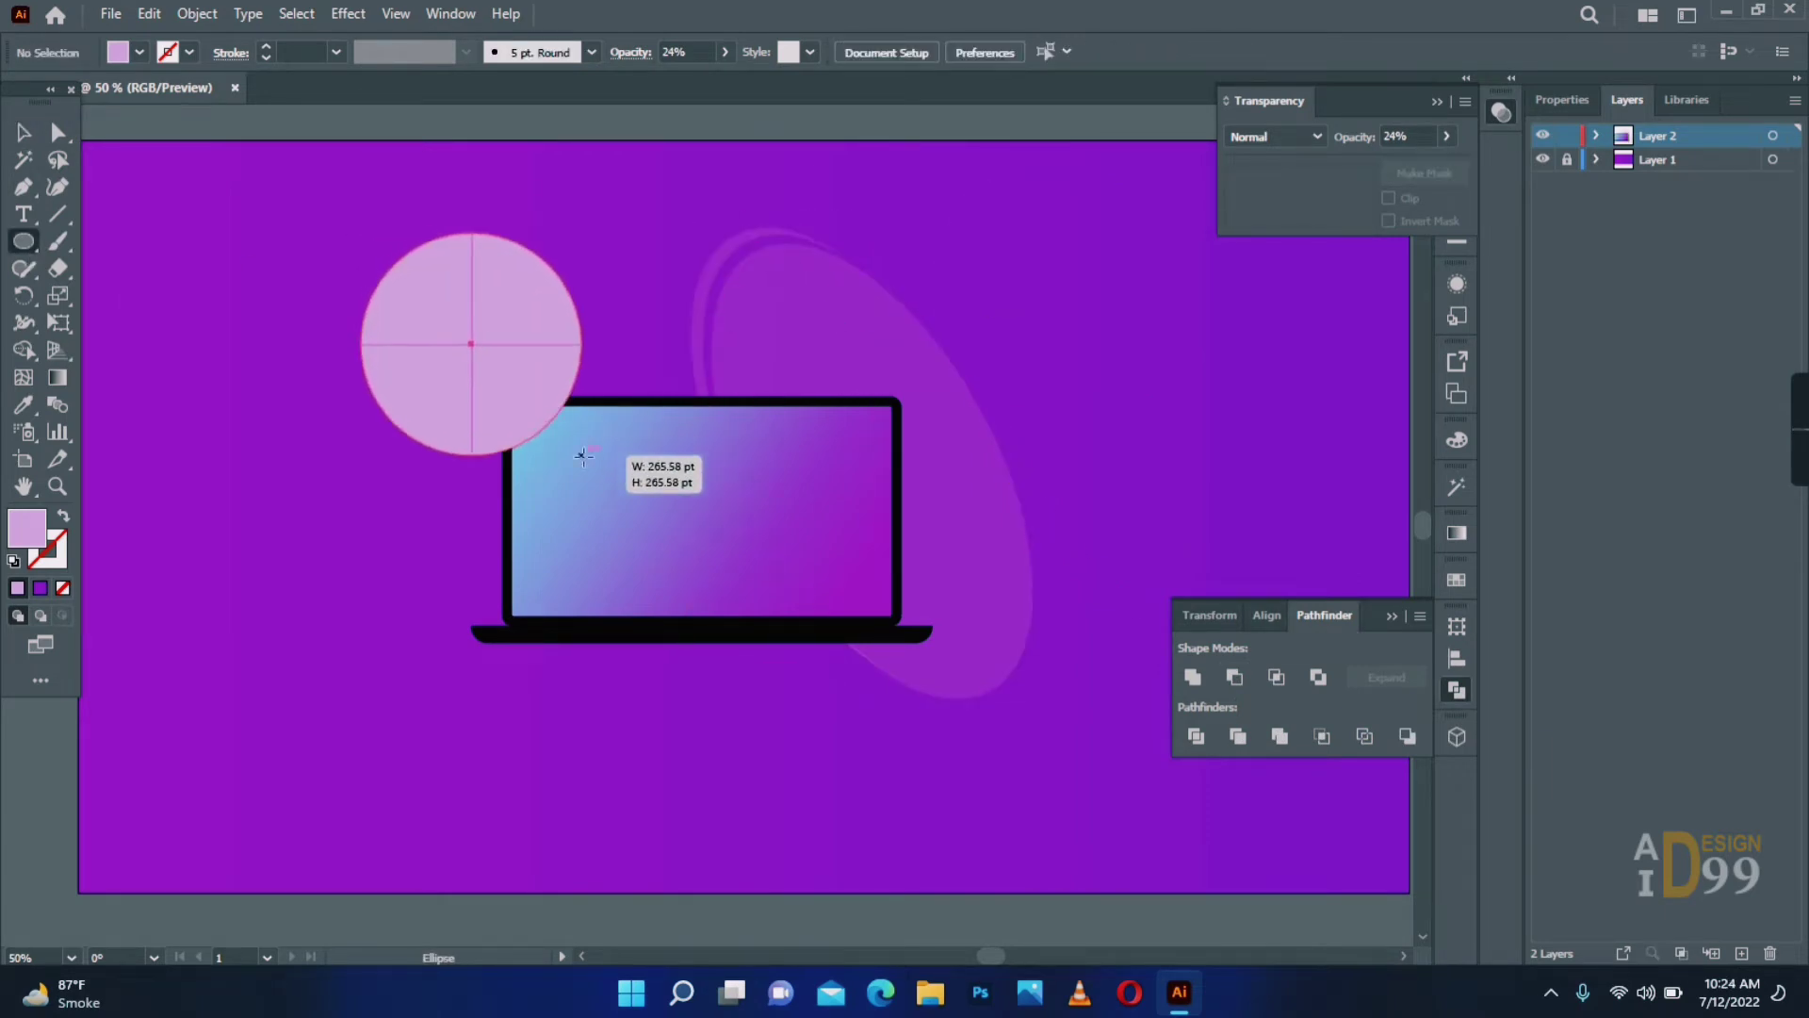
left_click(197, 13)
mouse_move(311, 566)
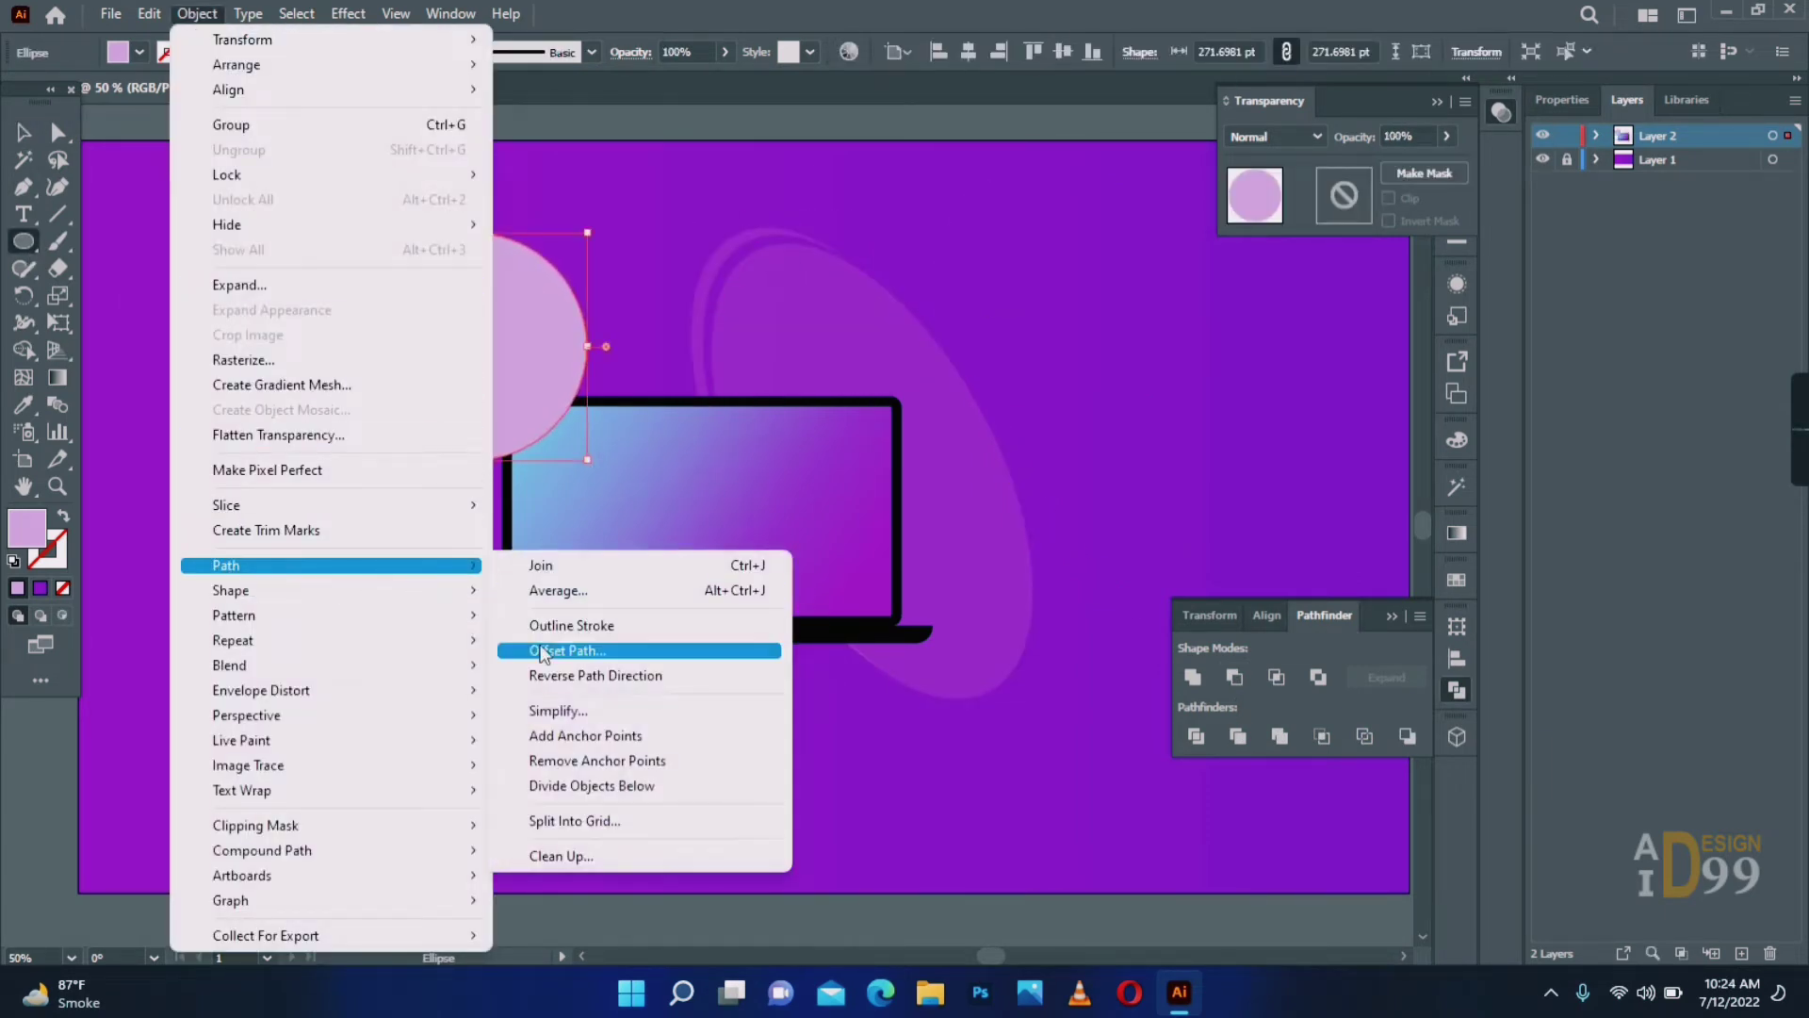
left_click(604, 676)
scroll(1102, 236, "down", 8)
left_click(1106, 364)
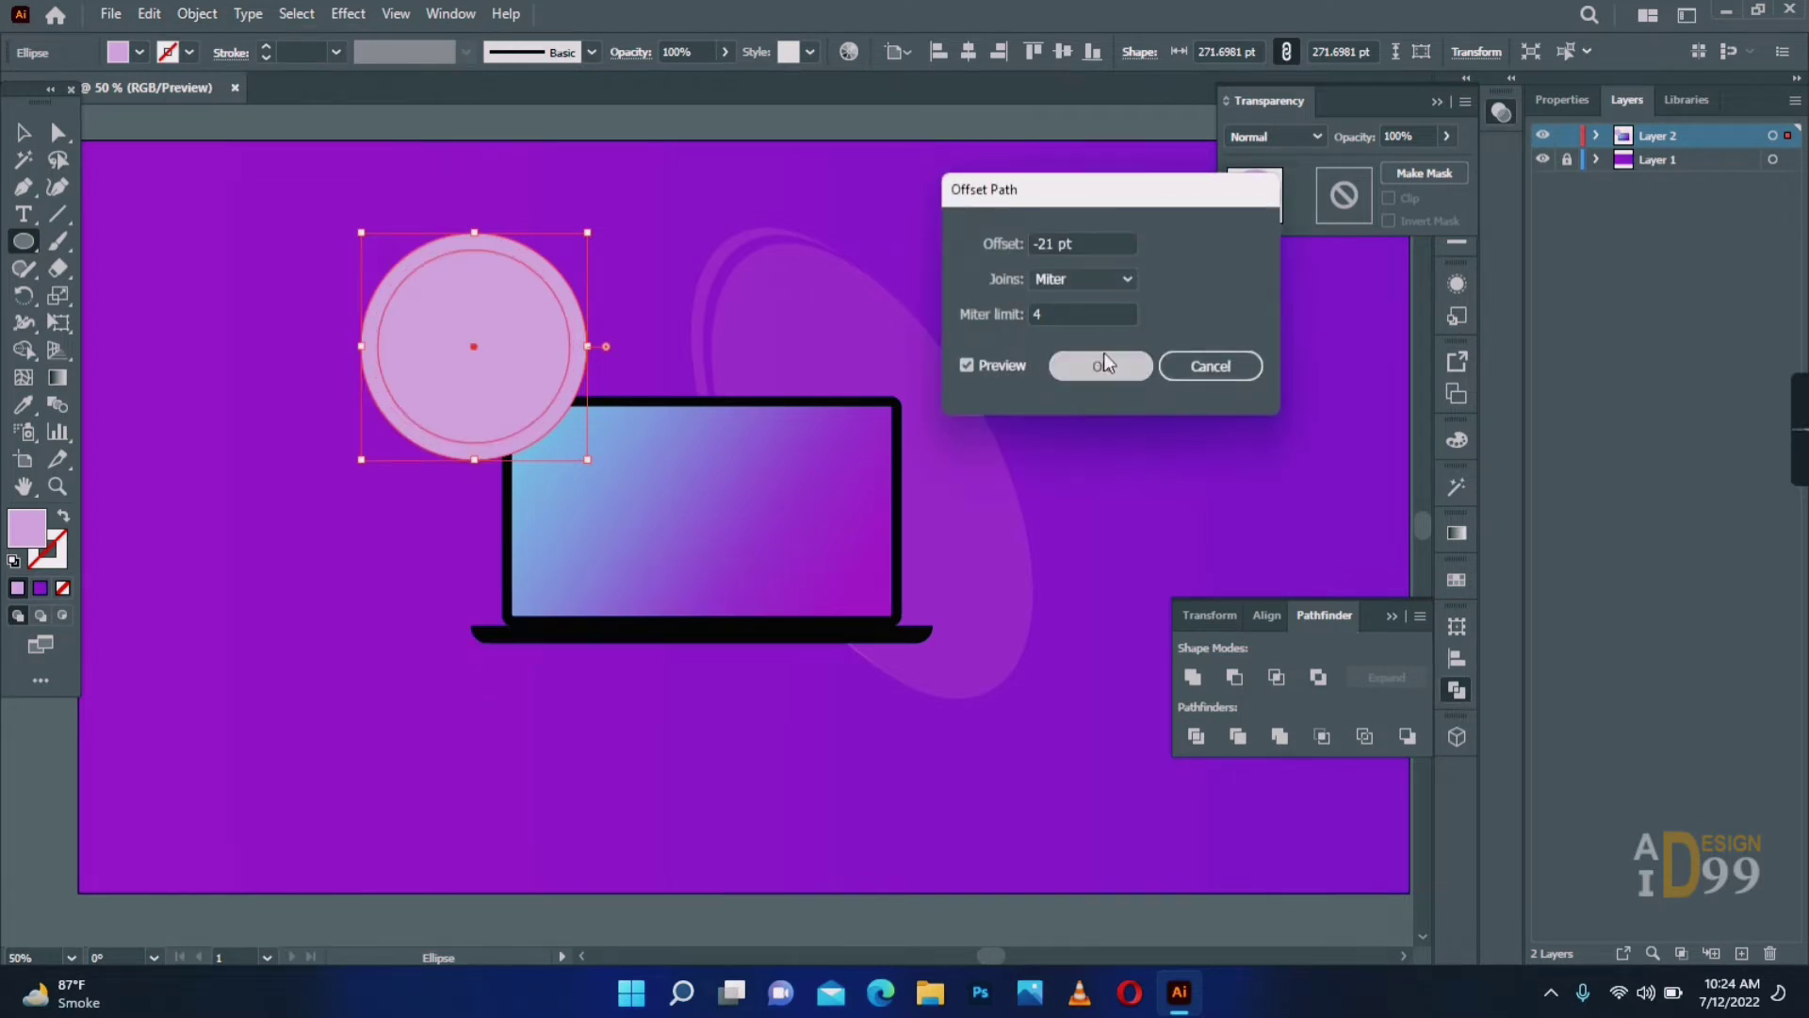
Subtract the inner circle to form a ring, move it over the laptop's upper-right corner and set its opacity to 43%.
left_click(19, 126)
left_click_drag(316, 207, 475, 341)
left_click(1235, 680)
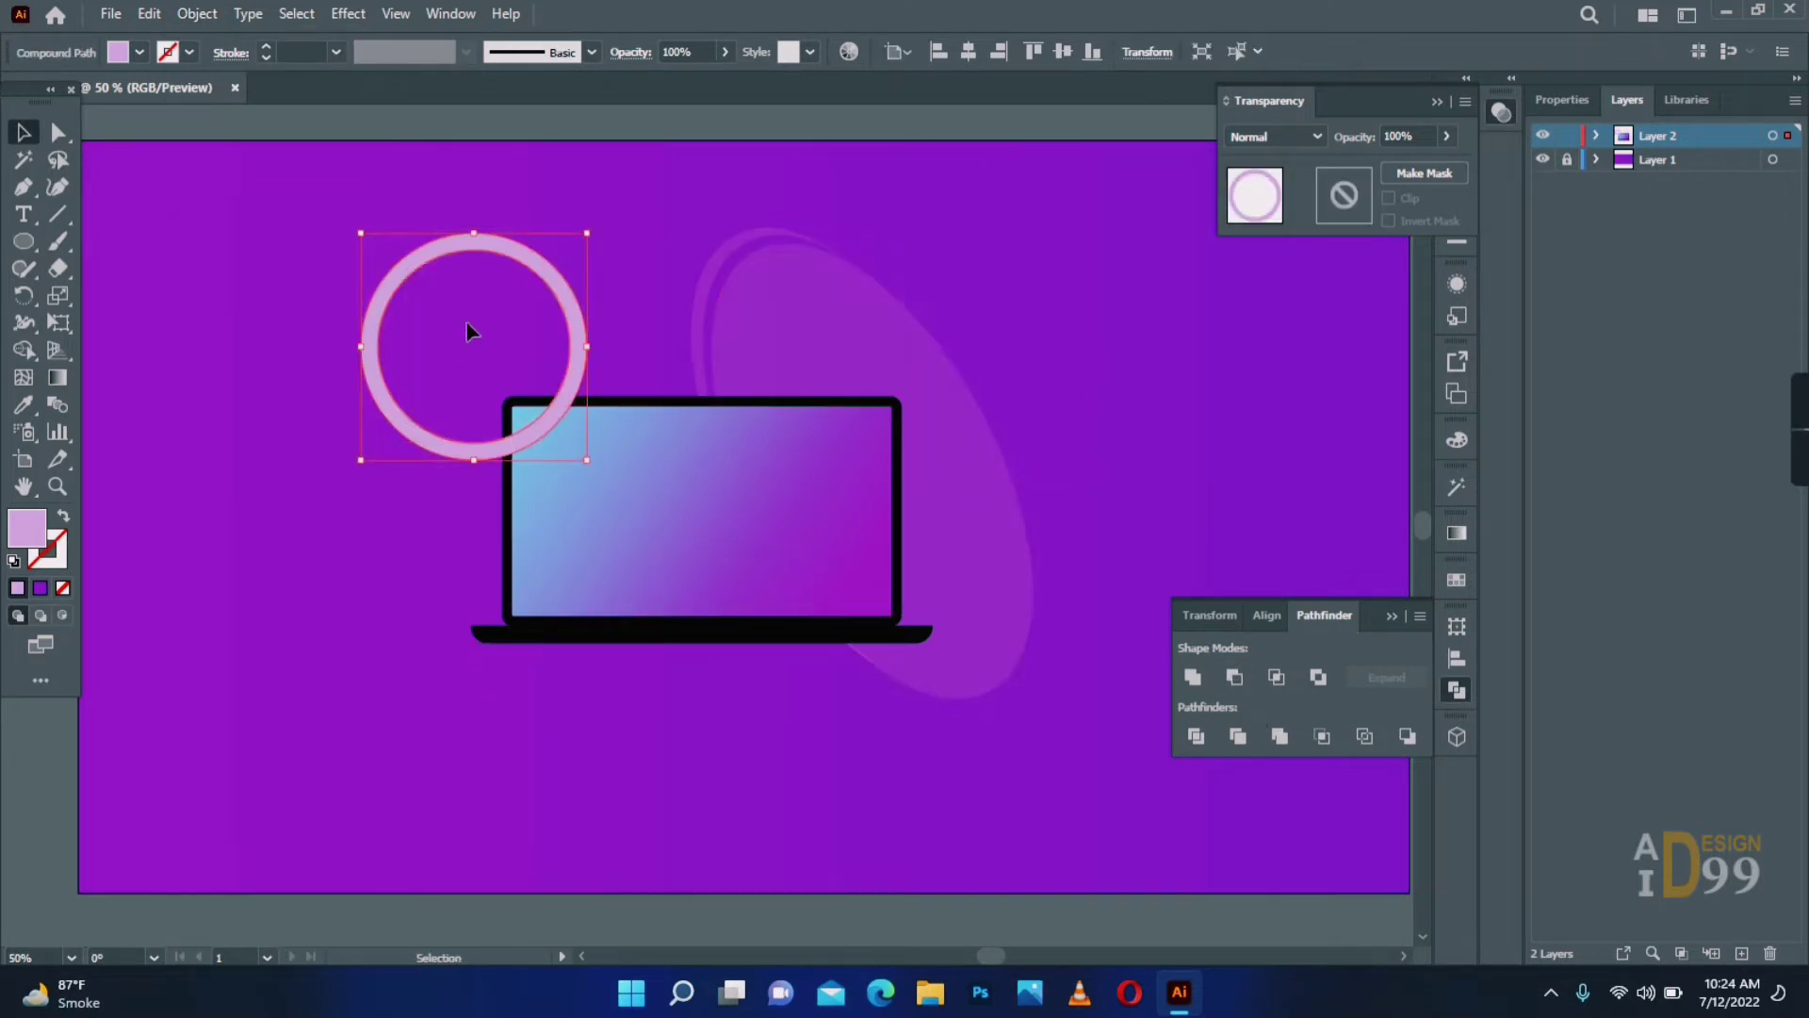
left_click_drag(525, 259, 984, 243)
left_click(1447, 136)
left_click_drag(1447, 164, 1399, 173)
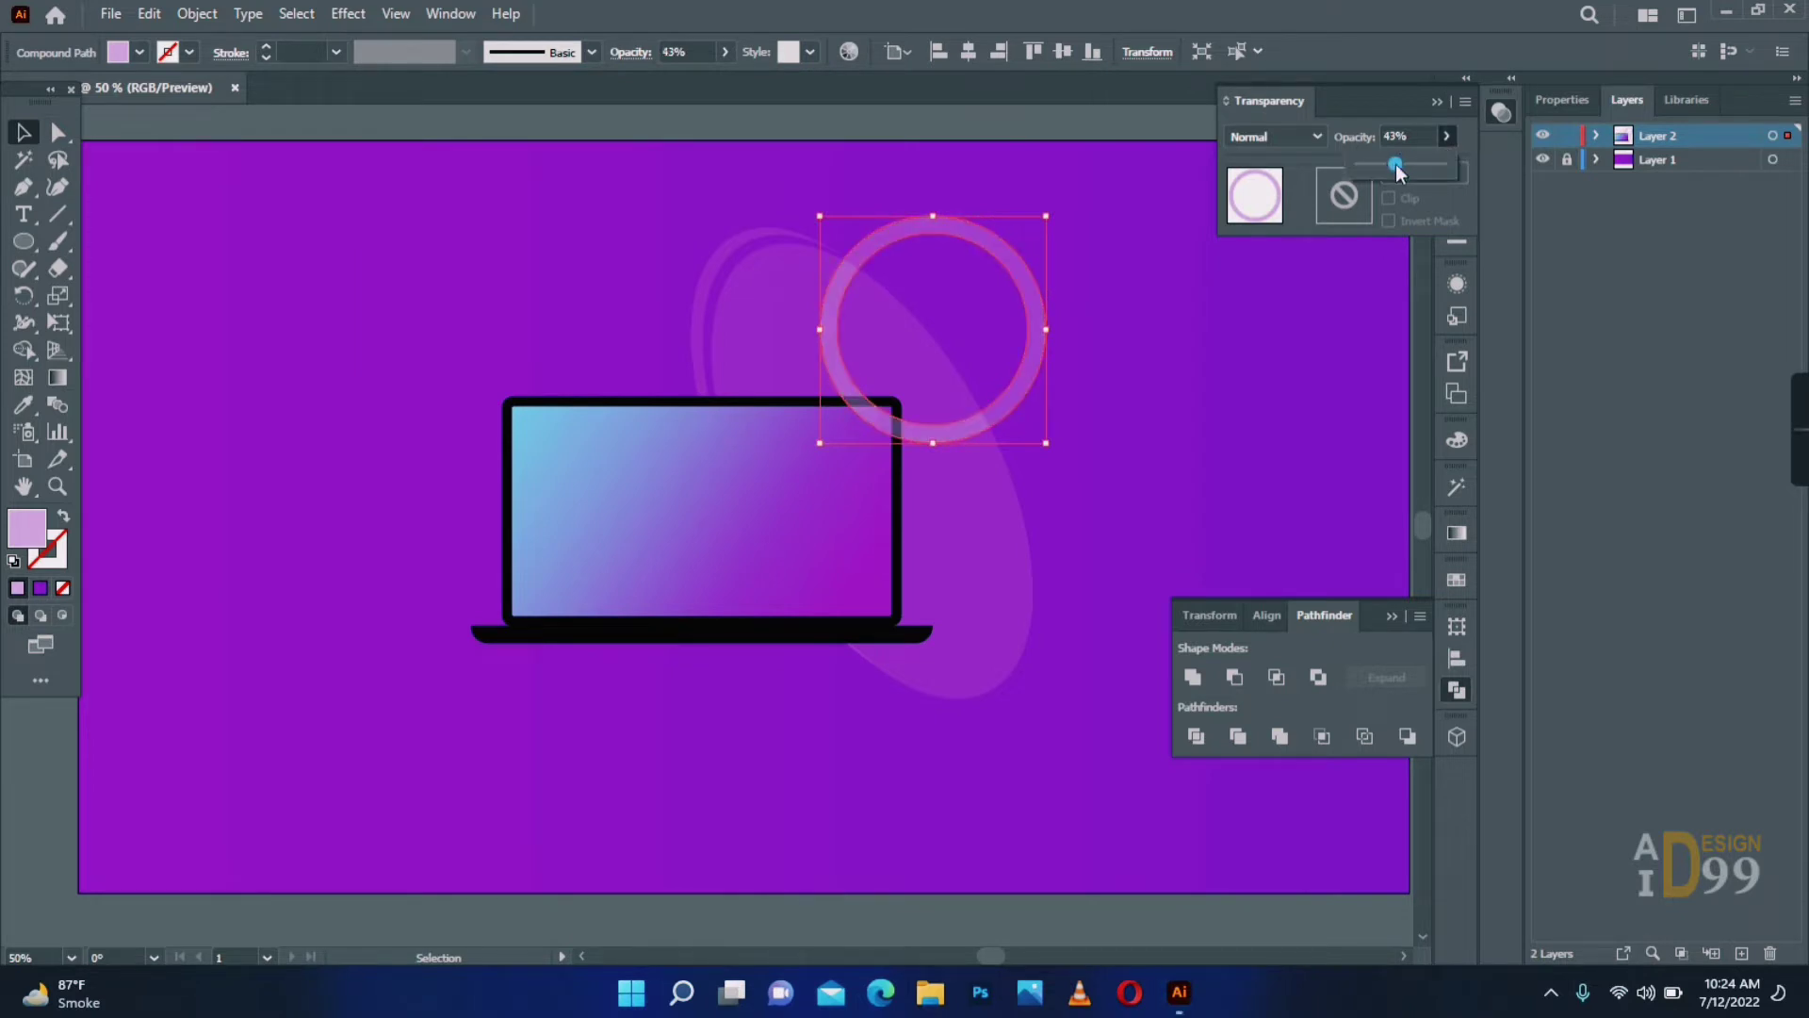
left_click(996, 261)
Build a grouped plus sign from two crossed thin bars and copy the ring's 43% opacity onto it.
right_click(24, 242)
left_click(123, 234)
mouse_move(259, 257)
left_mouse_down()
mouse_move(279, 407)
mouse_move(278, 339)
left_mouse_up()
key("v")
left_click_drag(340, 252, 227, 280)
left_click_drag(364, 306, 309, 307)
left_click_drag(192, 253, 267, 299)
right_click(267, 298)
left_click(329, 444)
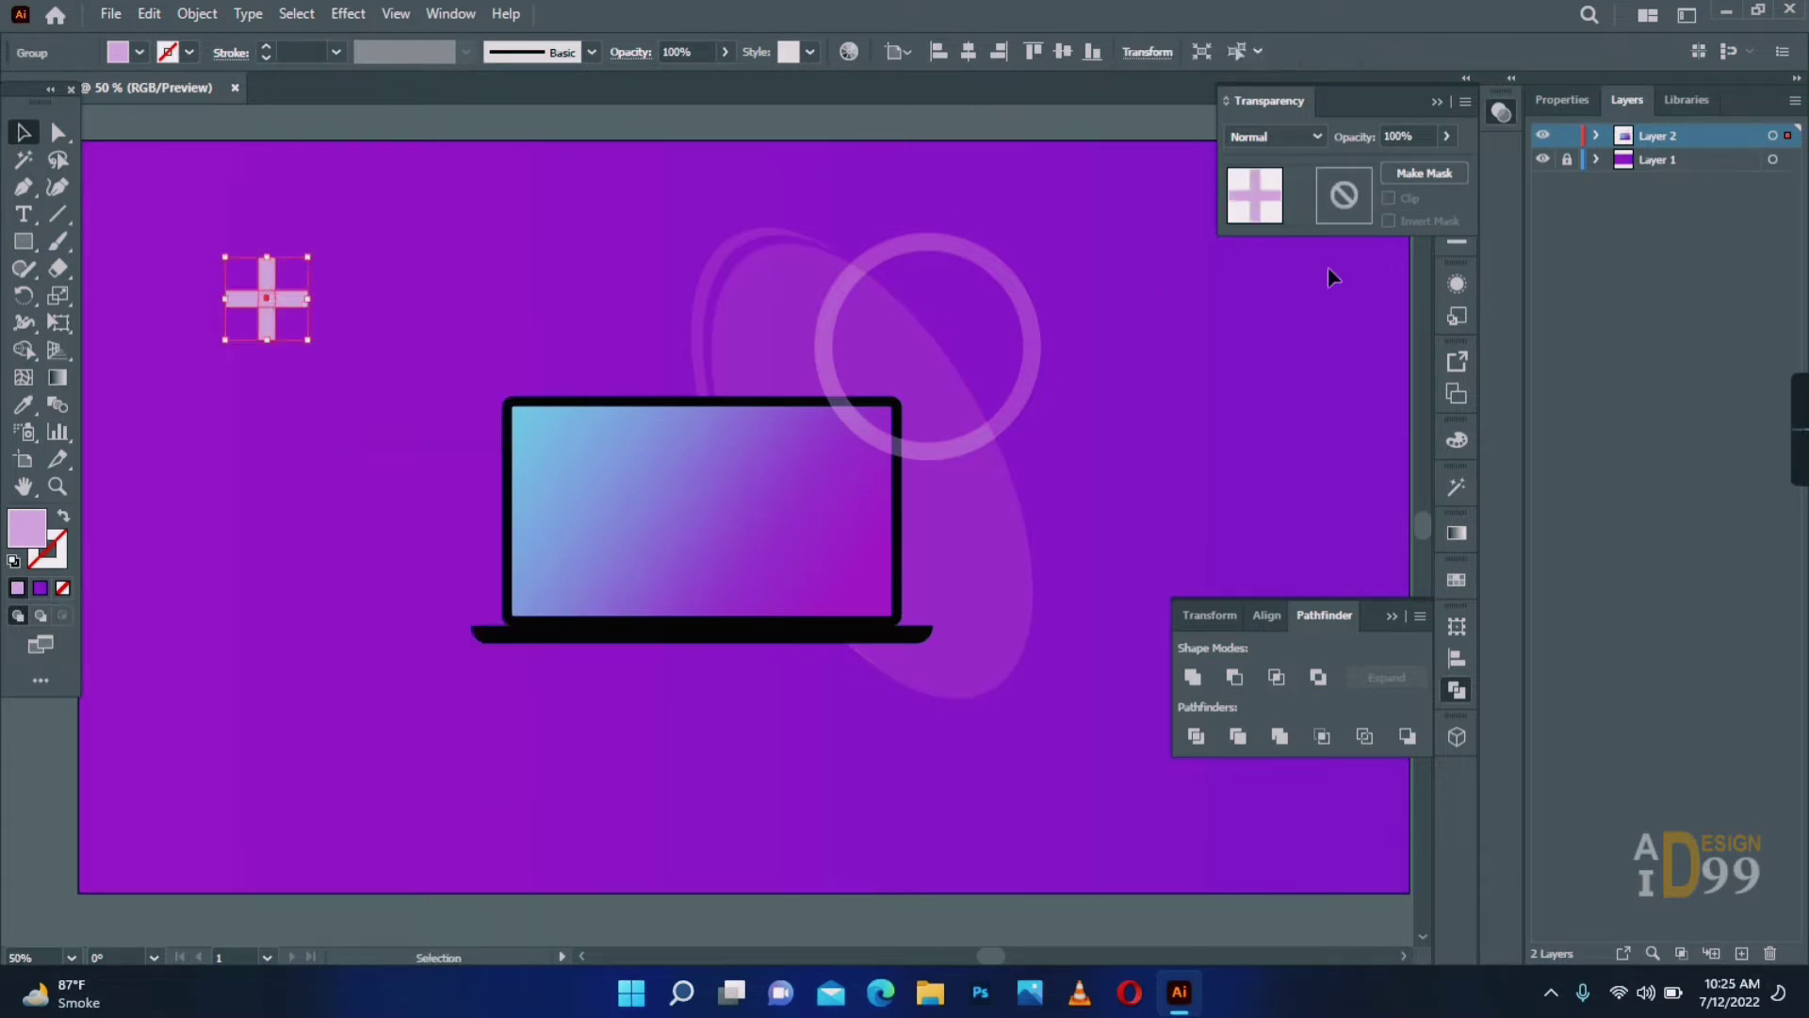
left_click(376, 392)
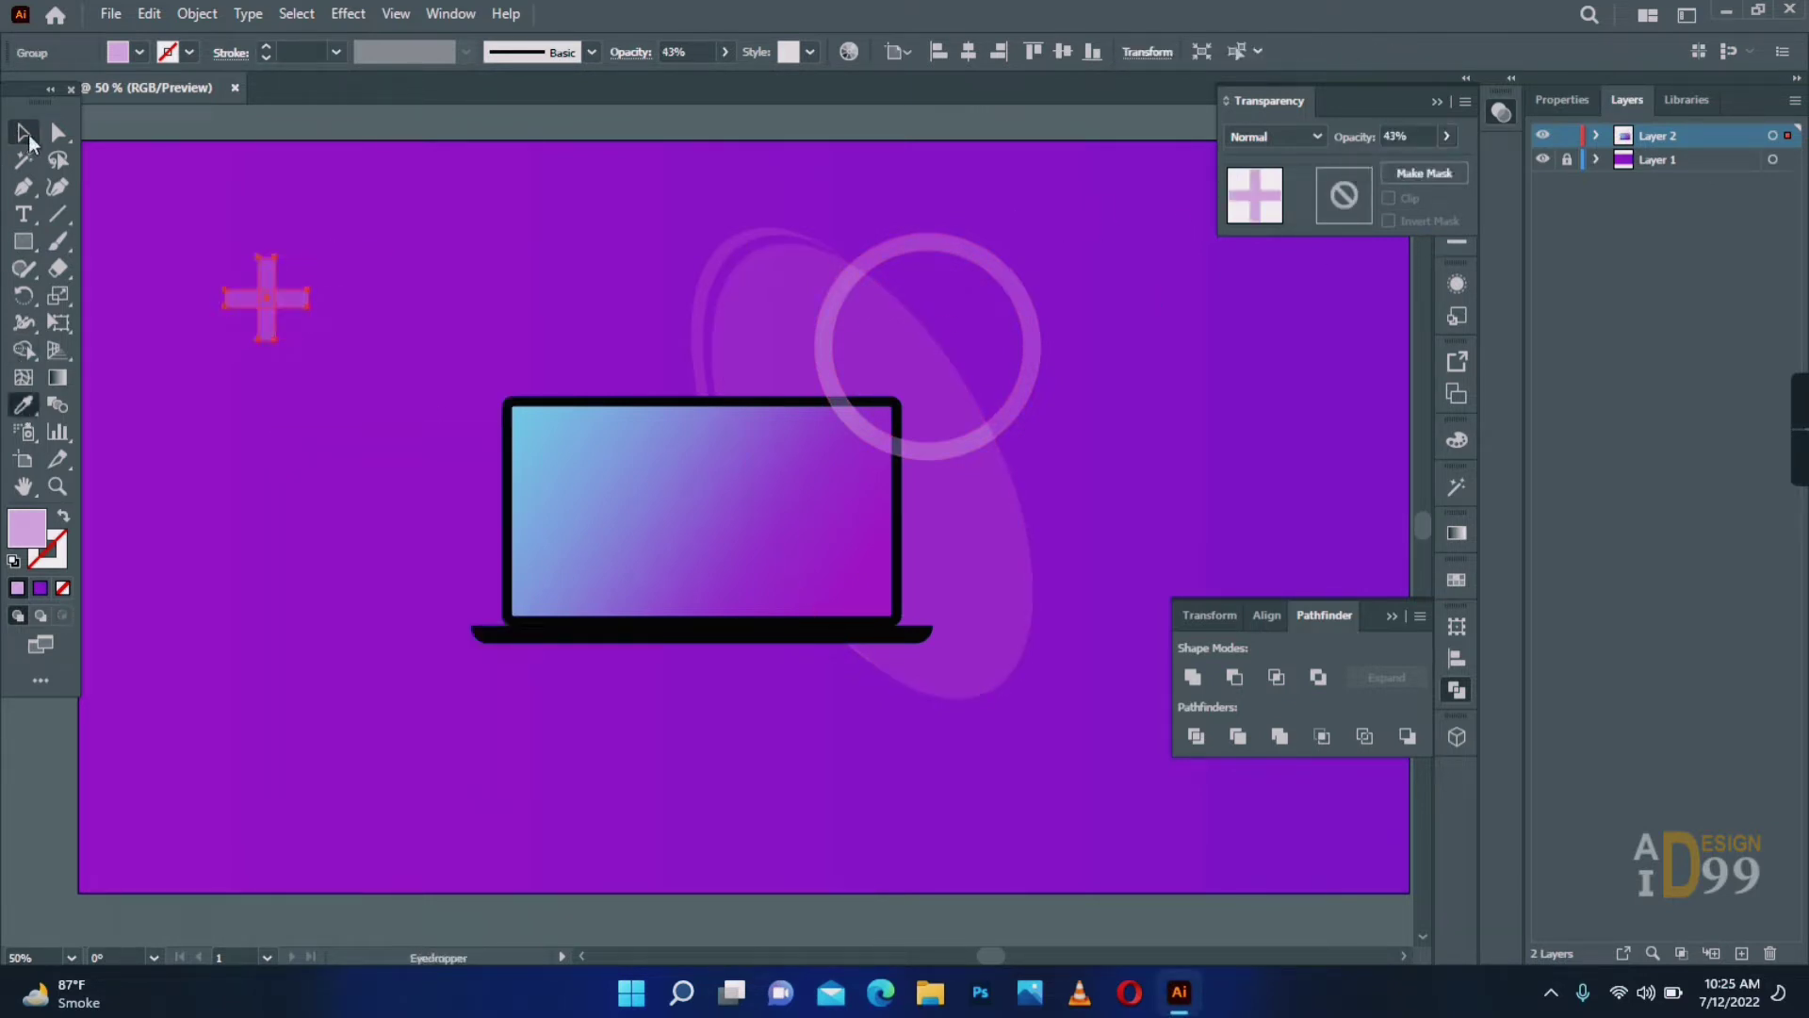
Place two tilted plus signs on the ellipse, a larger one at the laptop's right edge and a smaller one above the laptop.
left_click_drag(275, 293, 961, 506)
left_click(126, 327)
left_click_drag(971, 495, 980, 585)
left_click(733, 307)
left_click(1078, 477)
left_click(931, 531)
left_click(1193, 531)
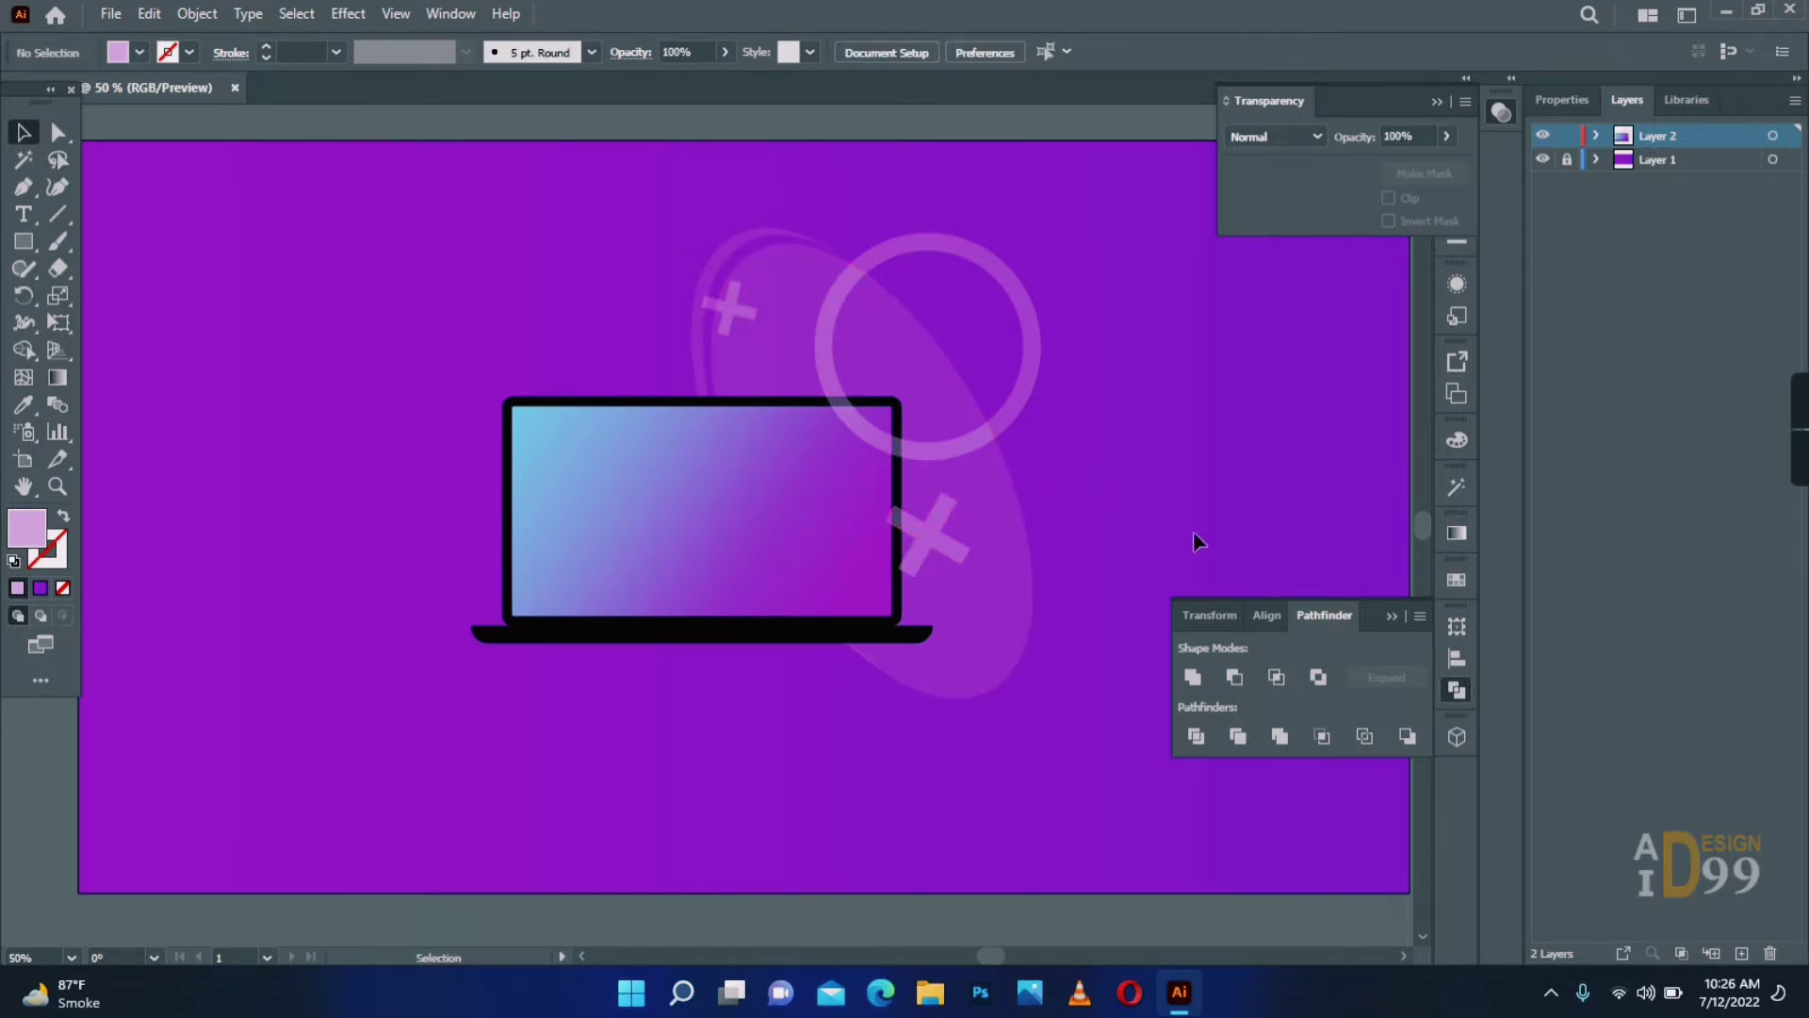
Draw a circle about 127 × 127 pt, offset its path by -9 pt and subtract the inner circle to form a ring.
left_click_drag(24, 243, 104, 294)
left_click_drag(314, 269, 421, 373)
key("v")
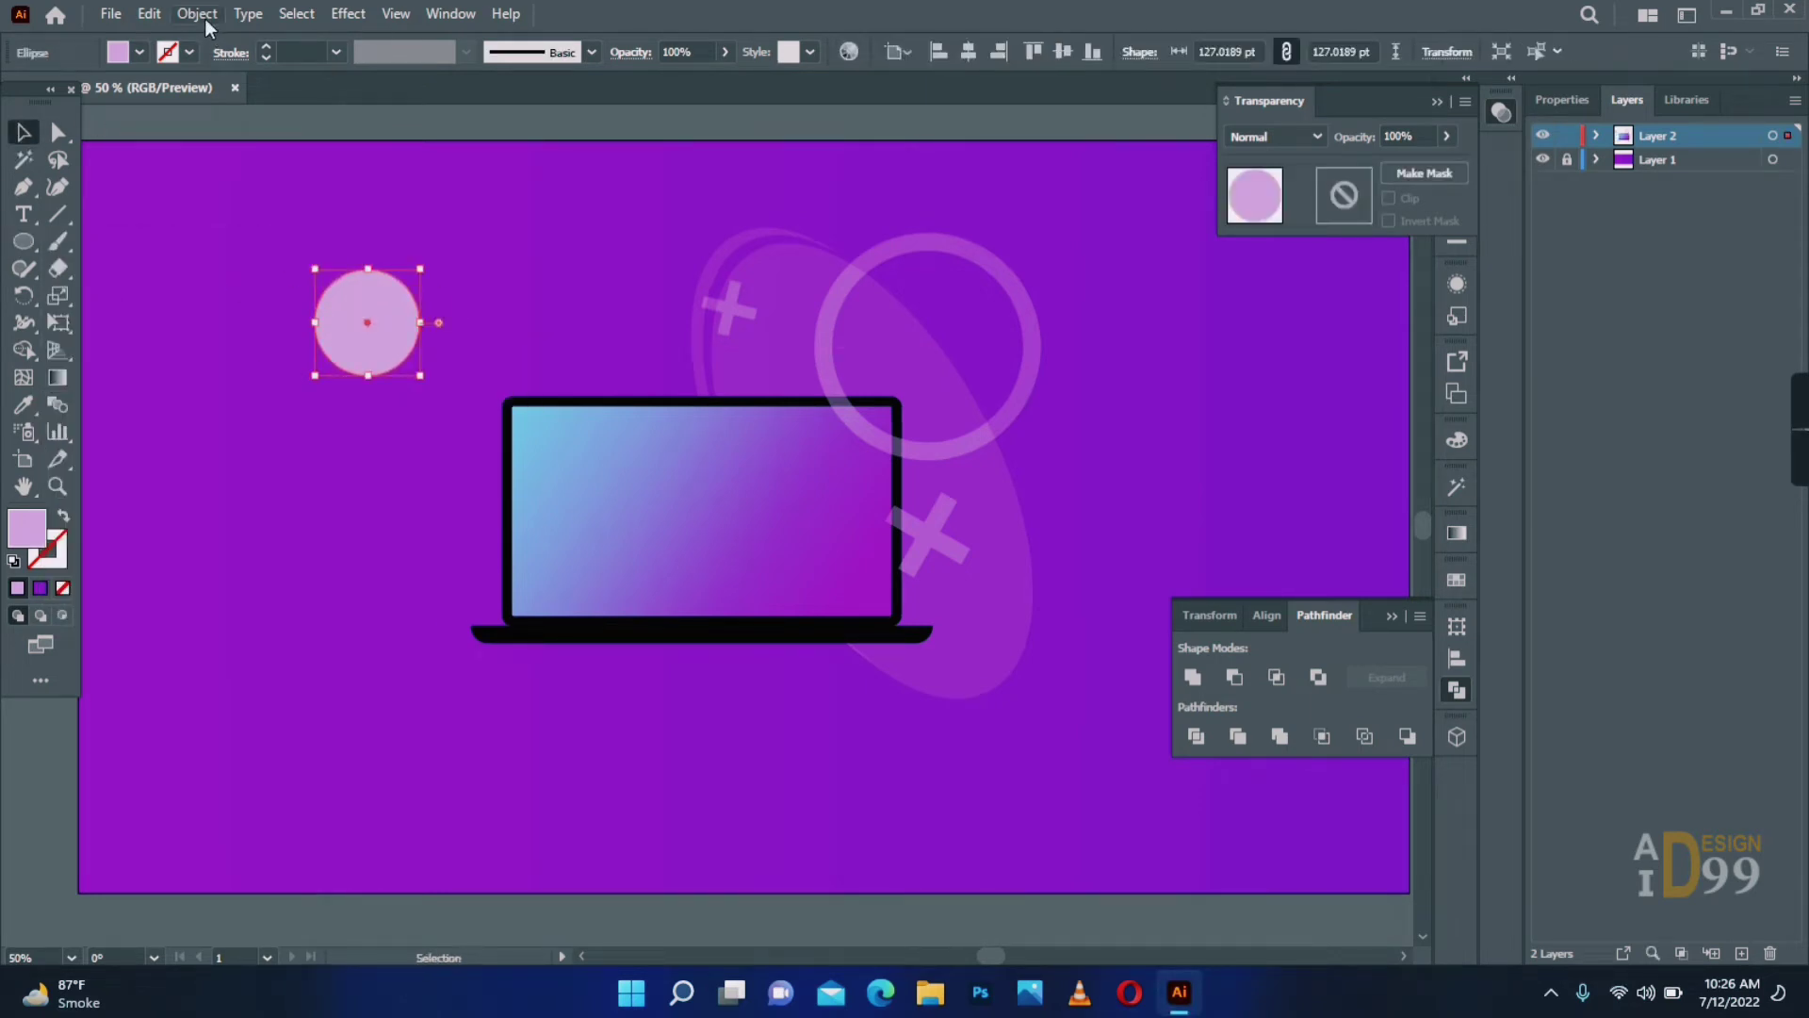
left_click(197, 13)
mouse_move(302, 568)
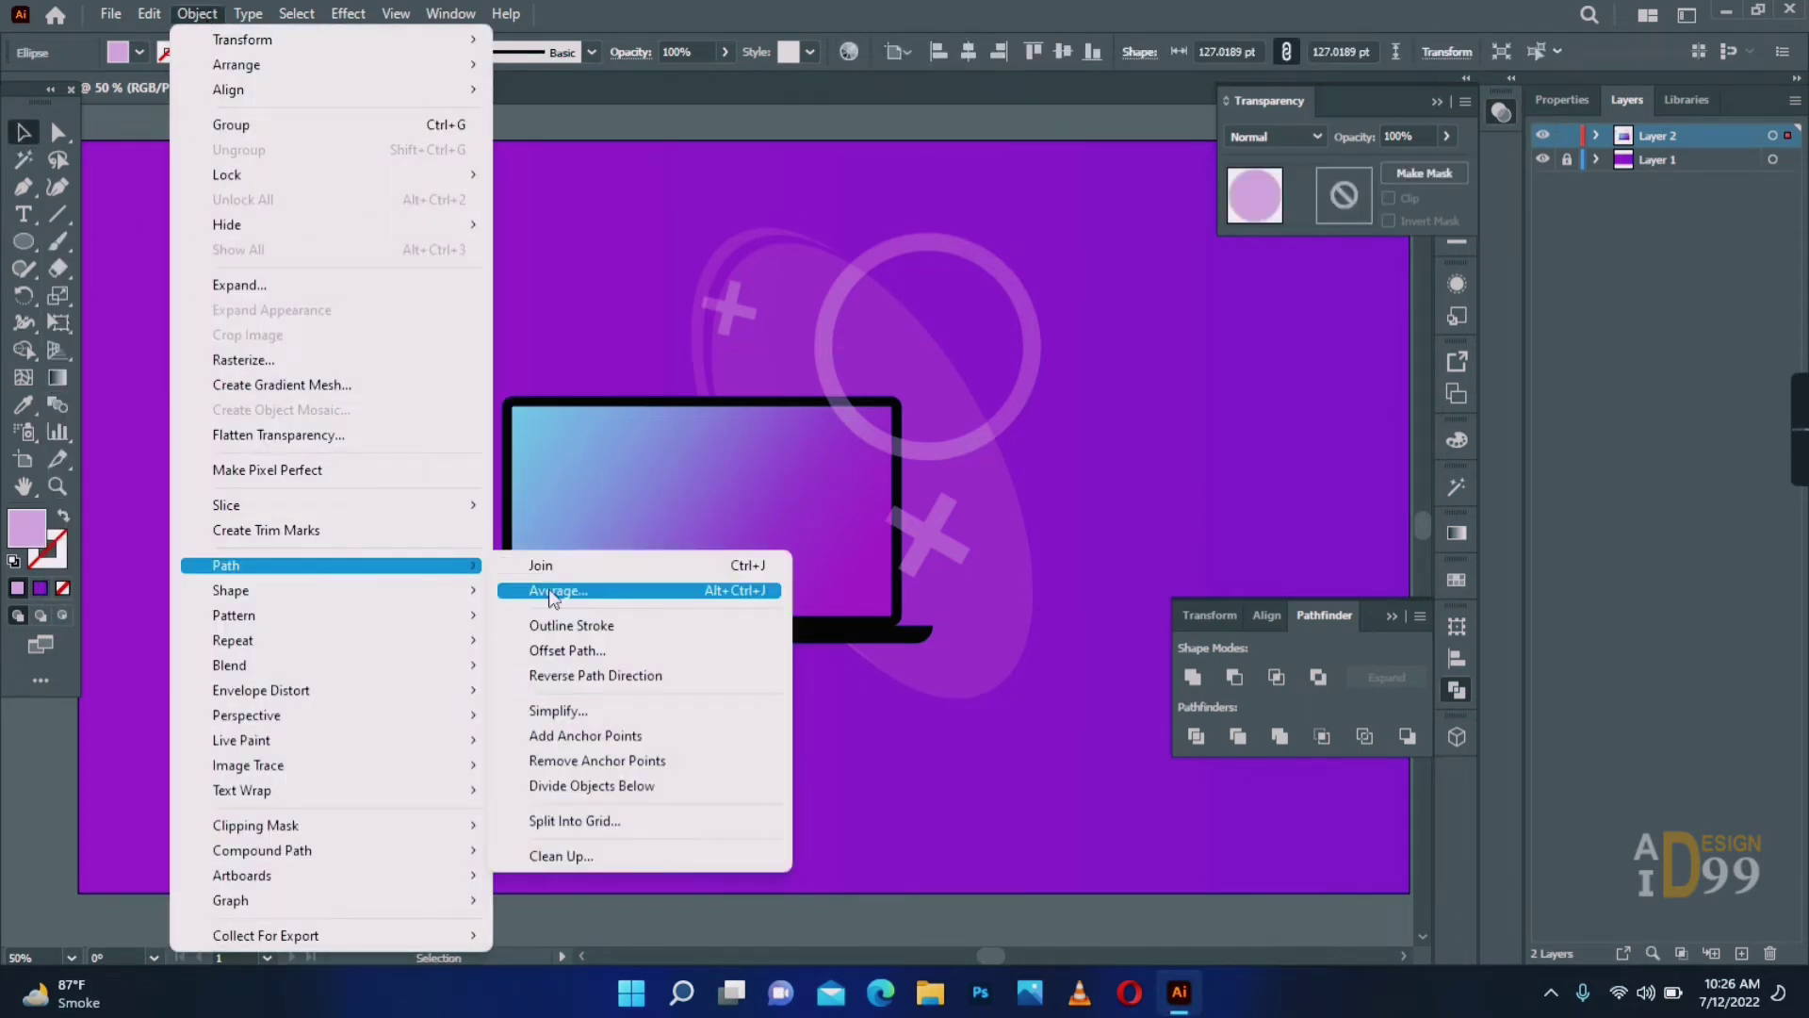
left_click(567, 650)
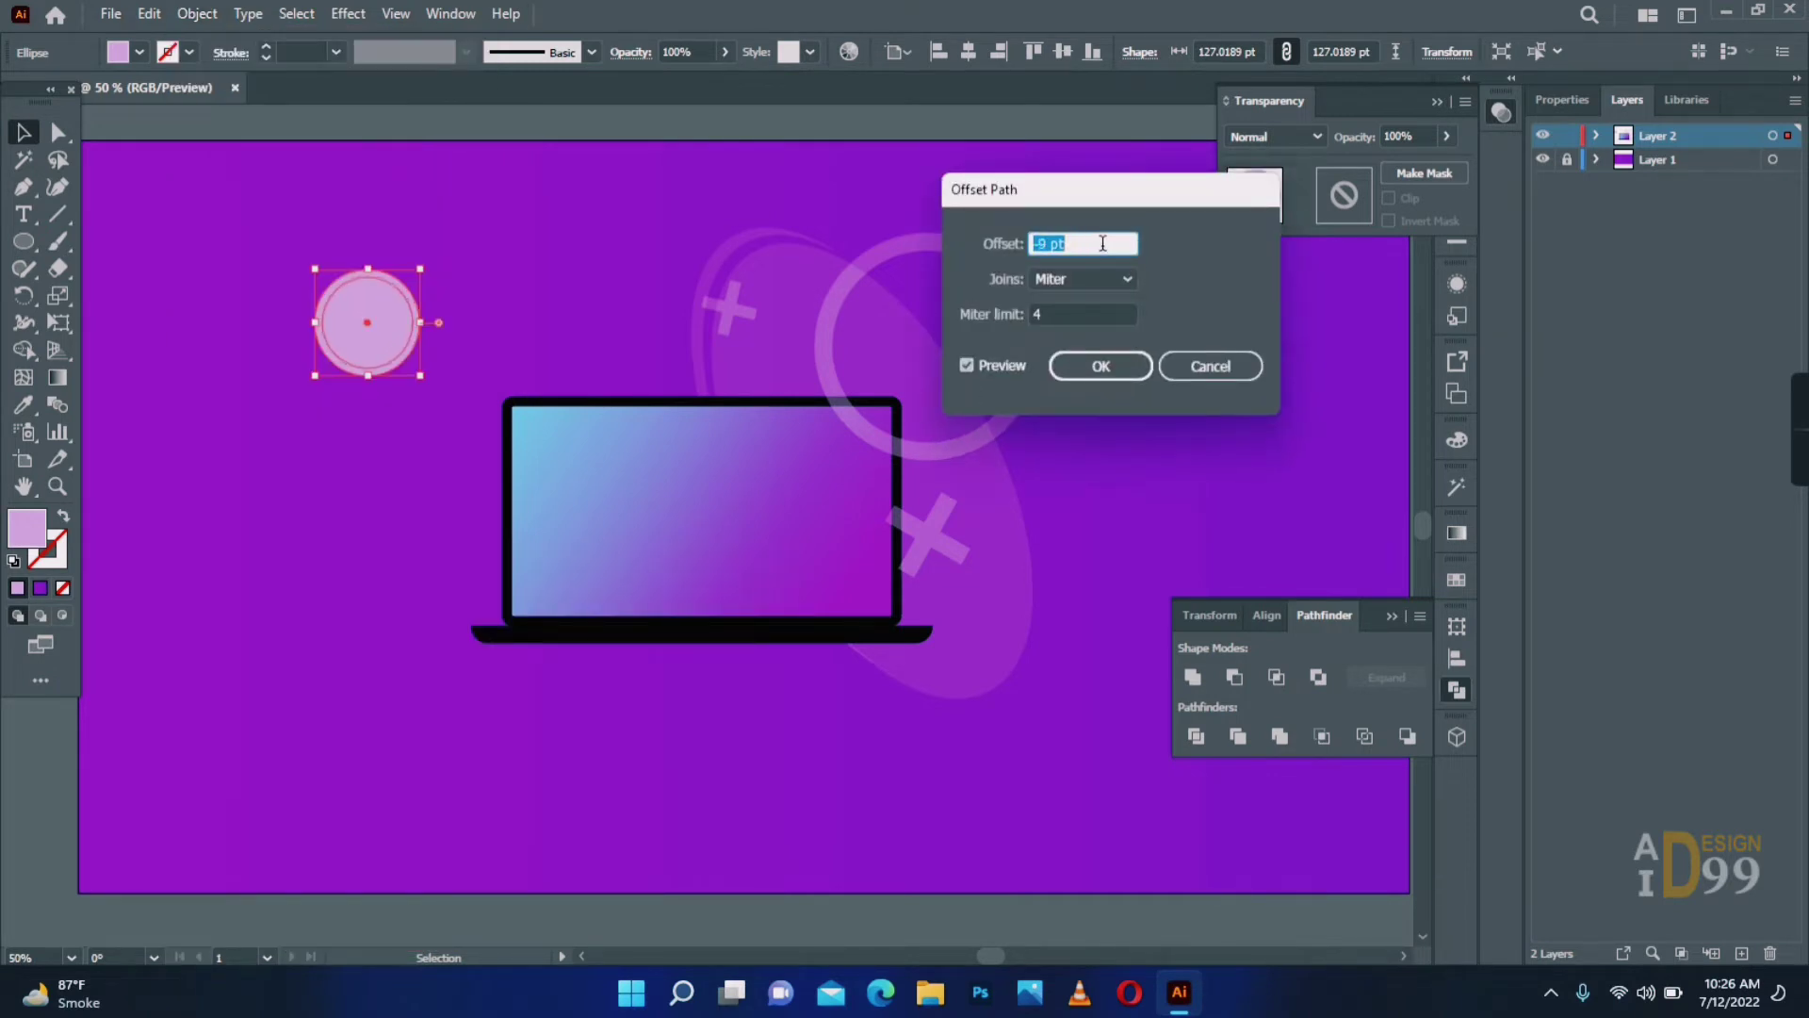
left_click(1136, 375)
left_click(1236, 677)
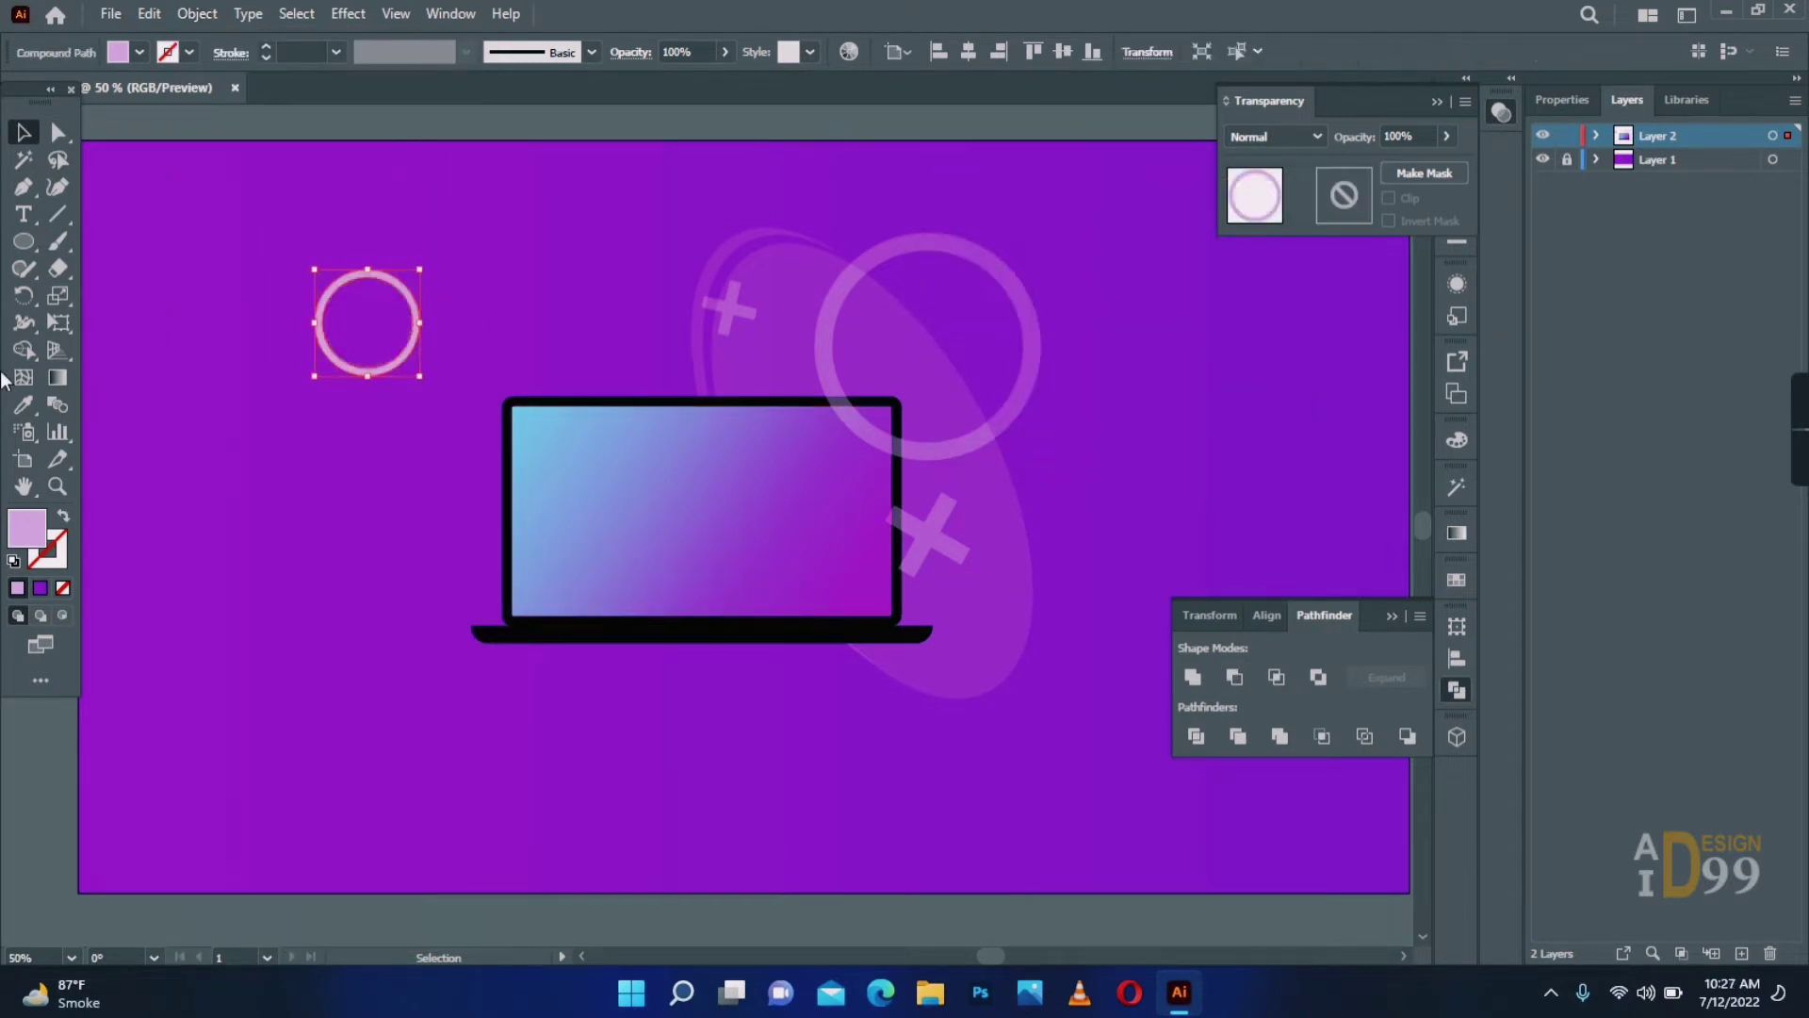
Divide the small ring with a horizontal line across its upper part, ungroup it and move the top arc above the laptop.
key("p")
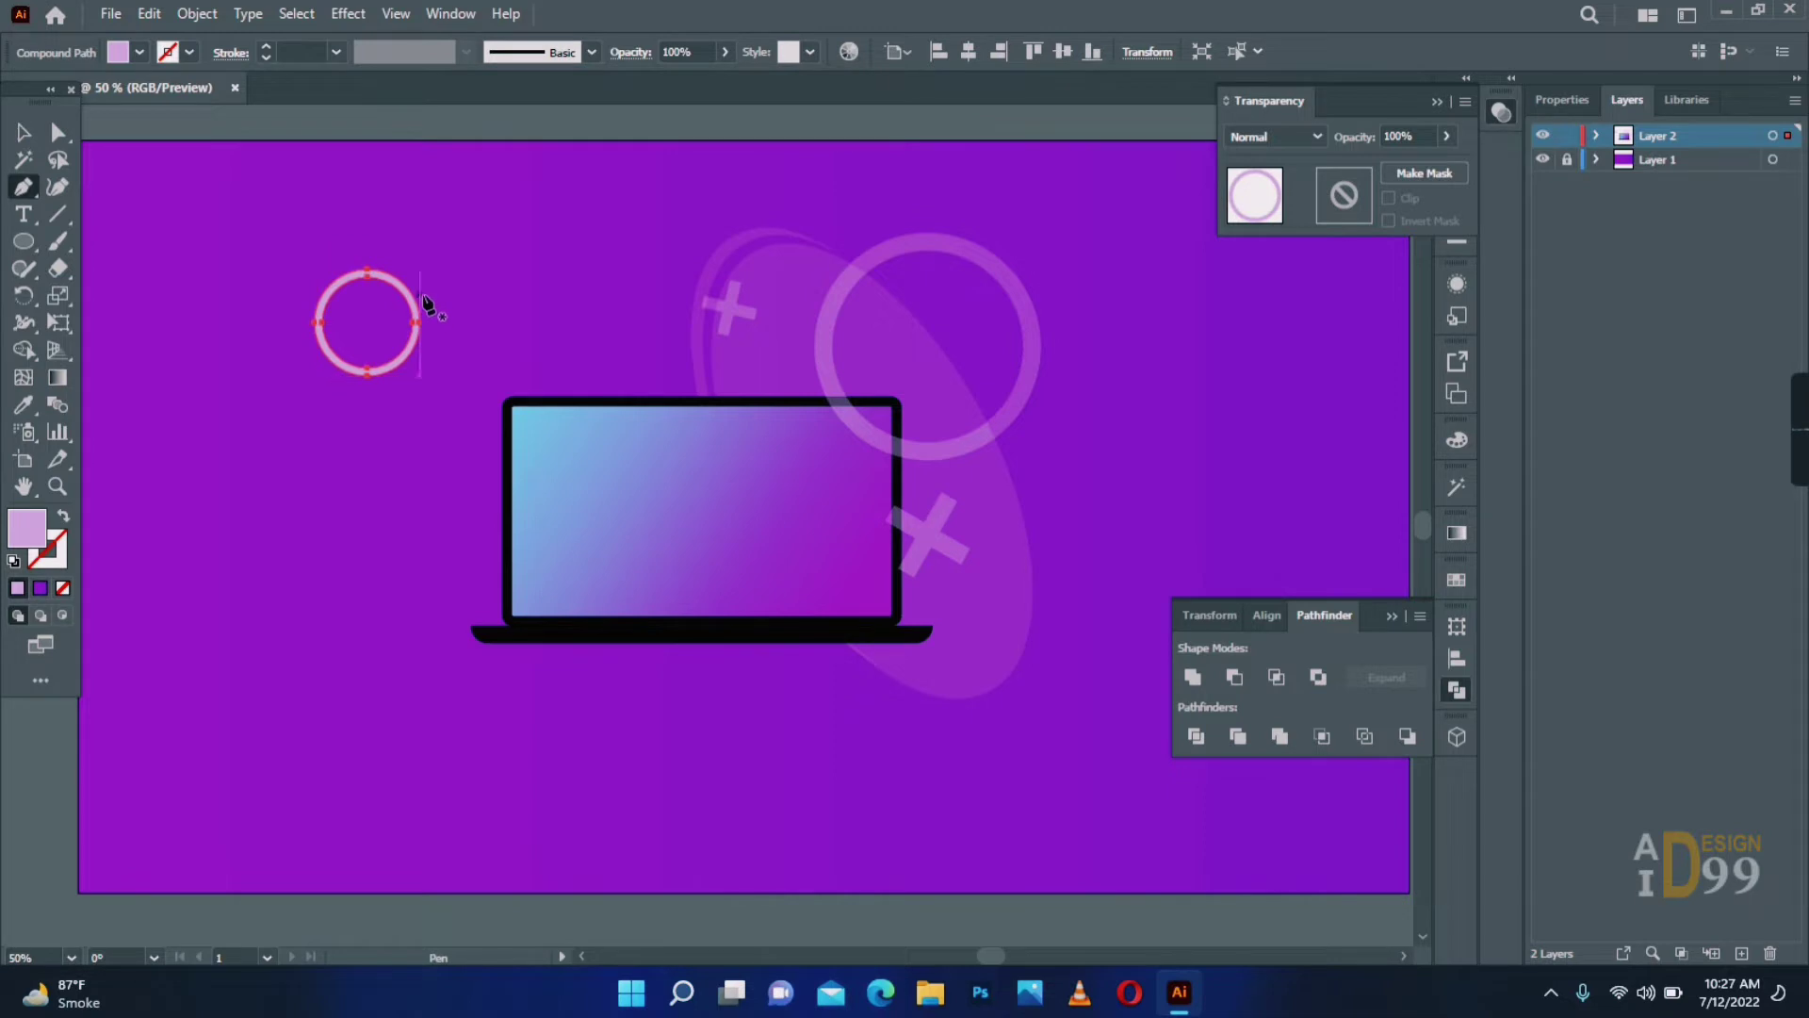
left_click(421, 296)
left_click(265, 294)
key("v")
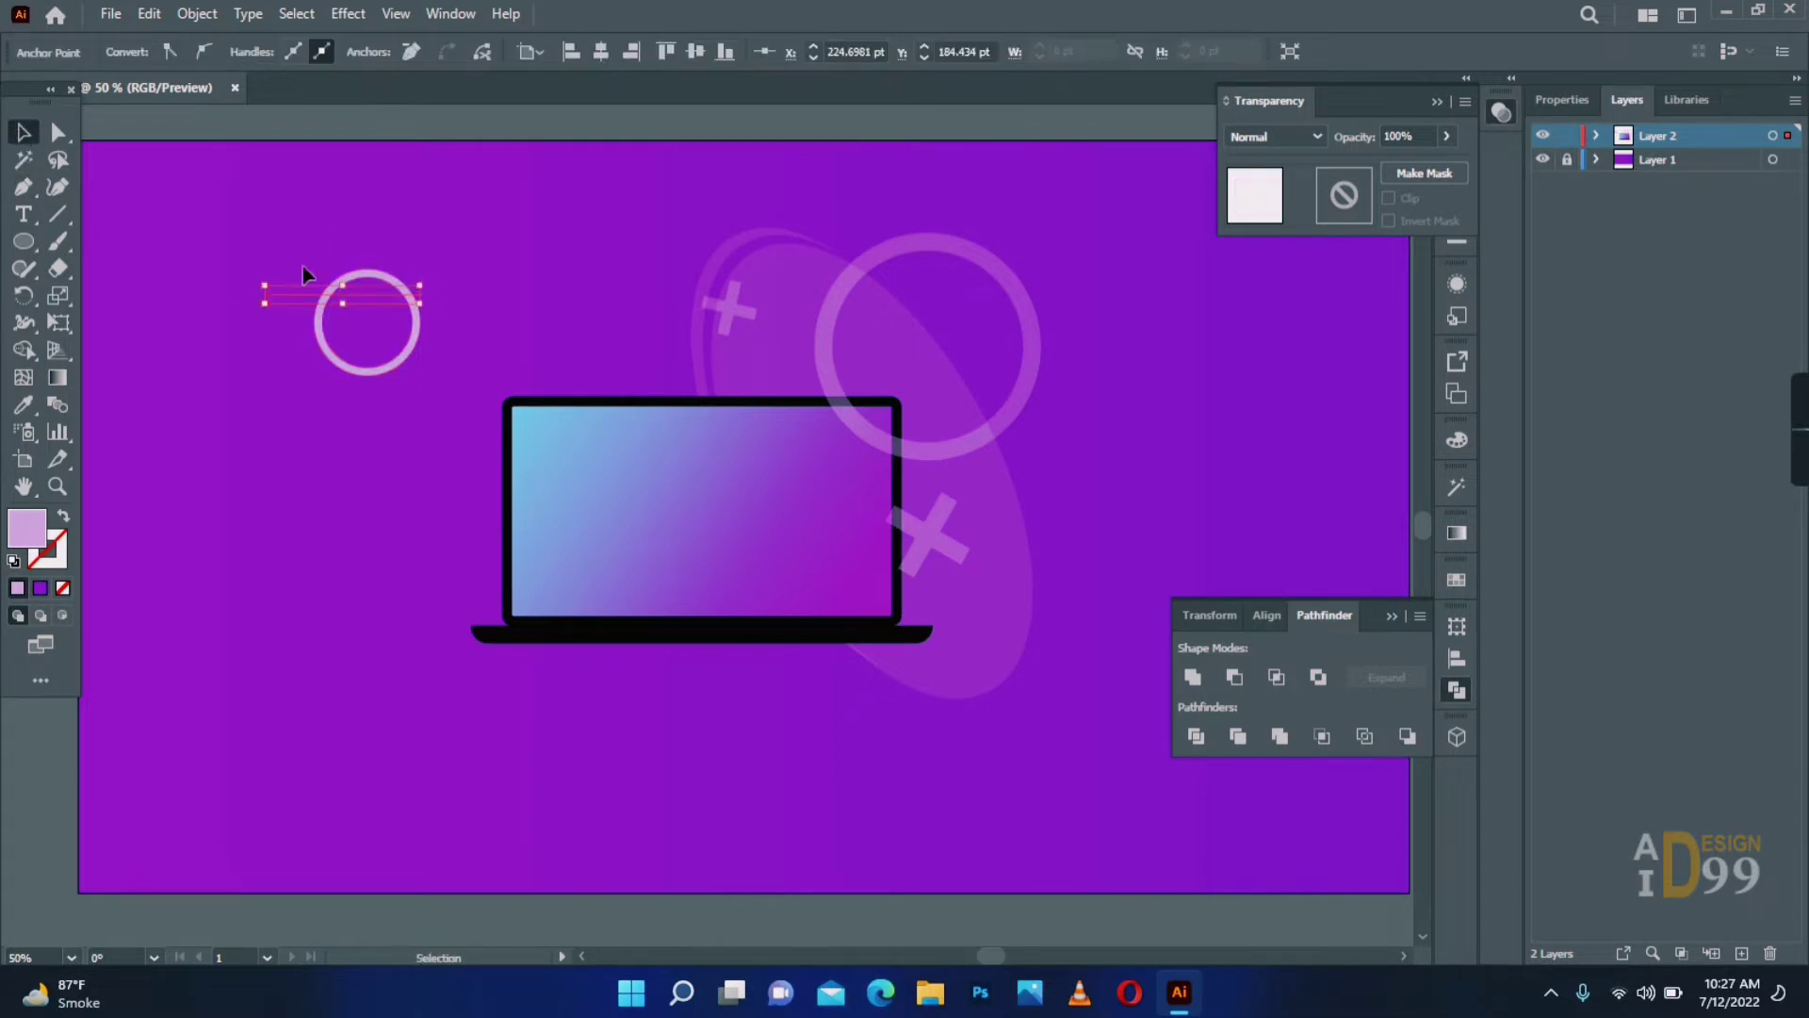
left_click_drag(302, 266, 403, 366)
left_click(1196, 737)
right_click(400, 354)
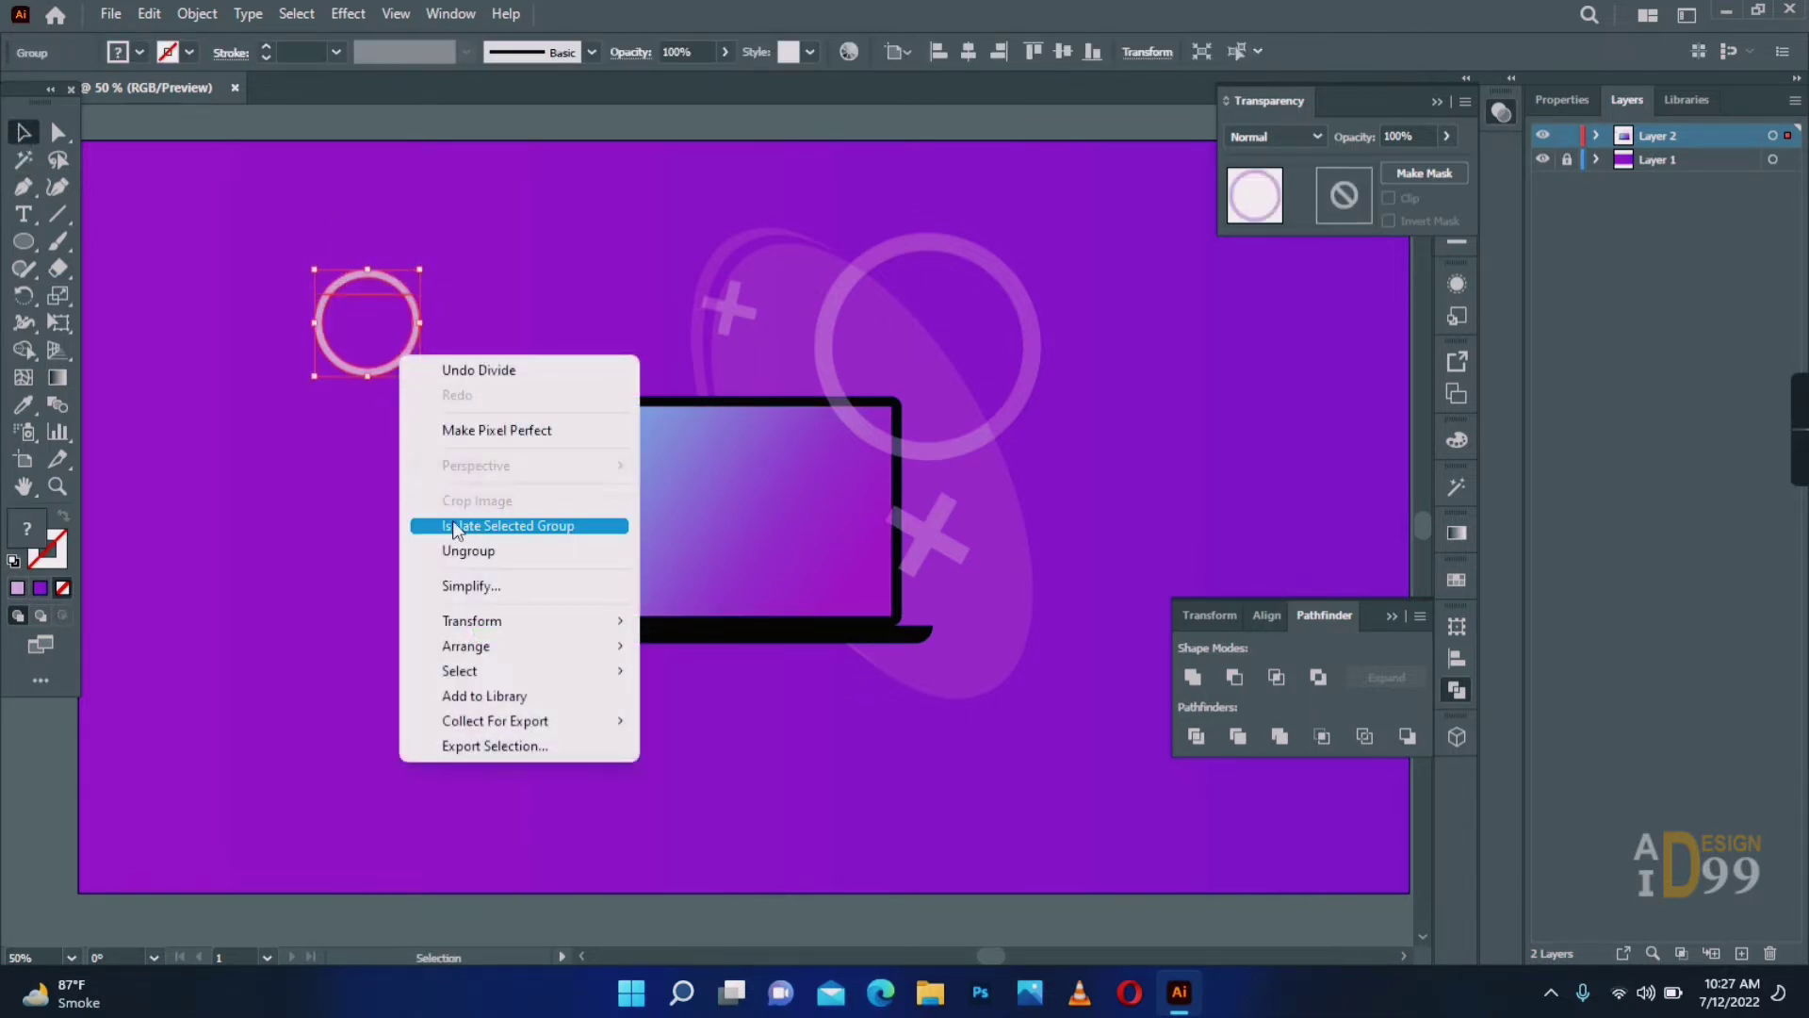
left_click(453, 550)
left_click(398, 455)
left_click_drag(398, 362, 263, 568)
left_click_drag(386, 292, 629, 330)
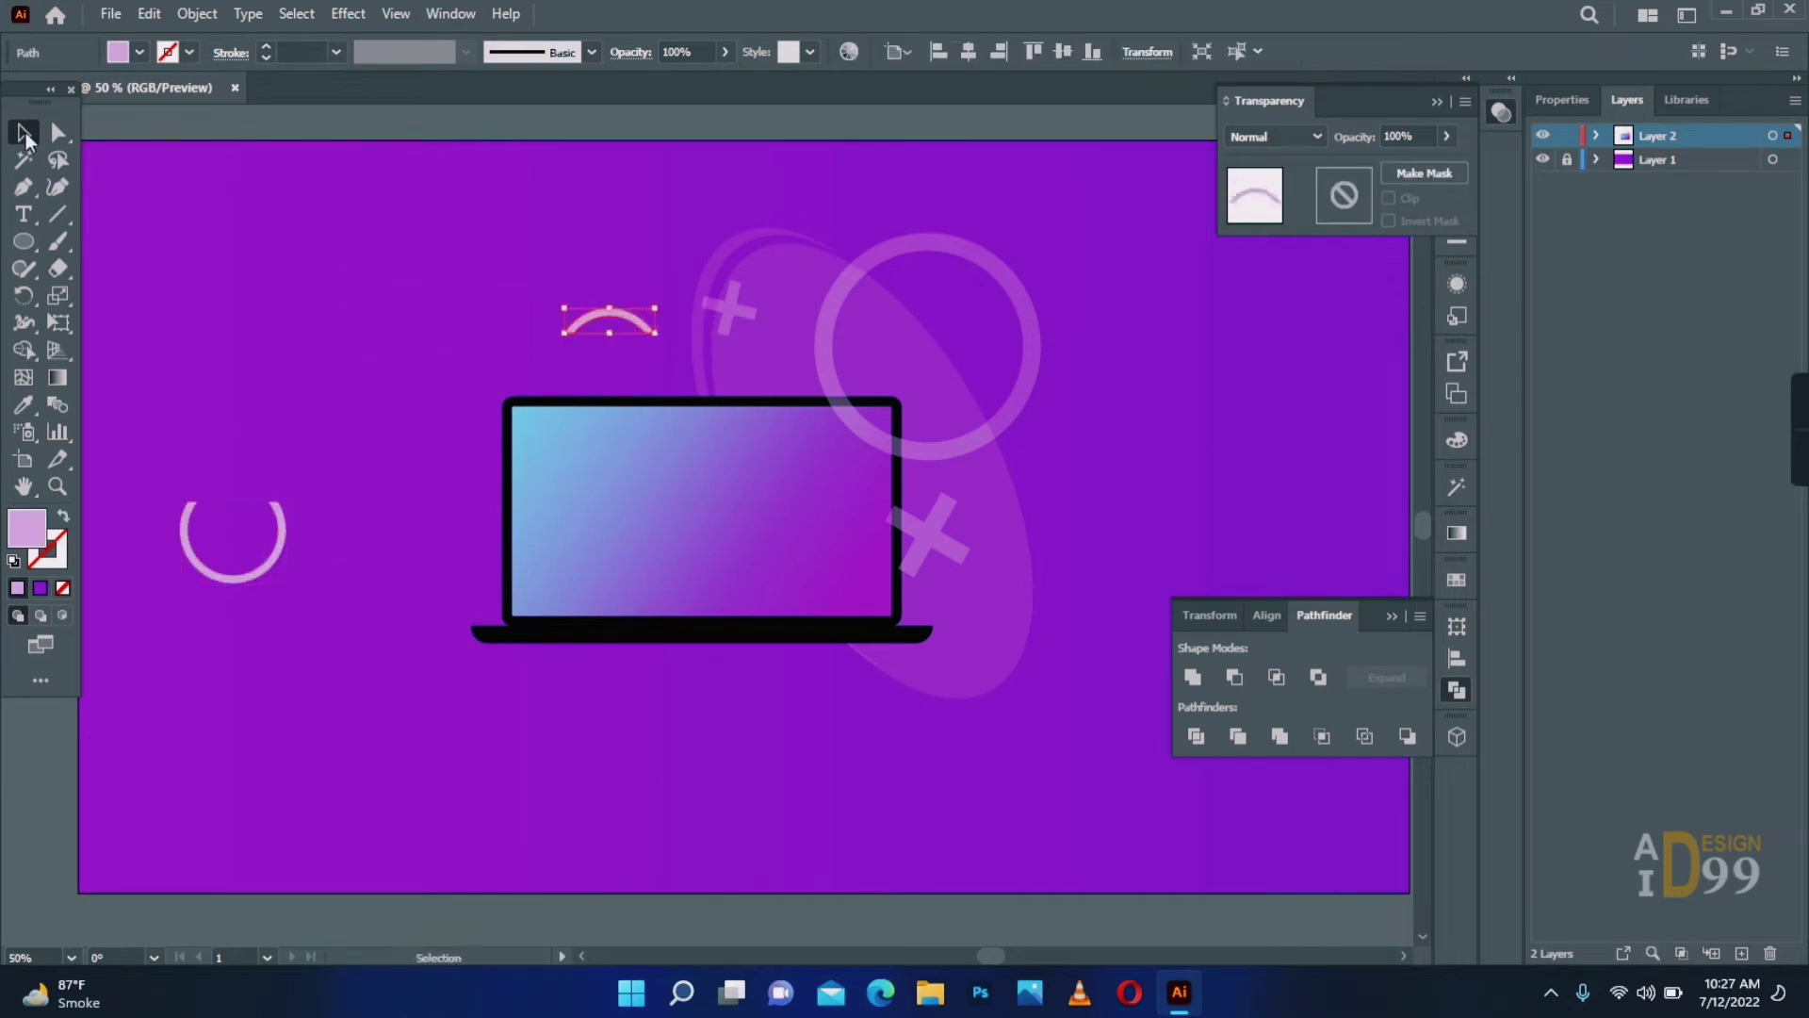
Round the ends of the separated arc.
key("a")
left_click(23, 134)
left_click(489, 276)
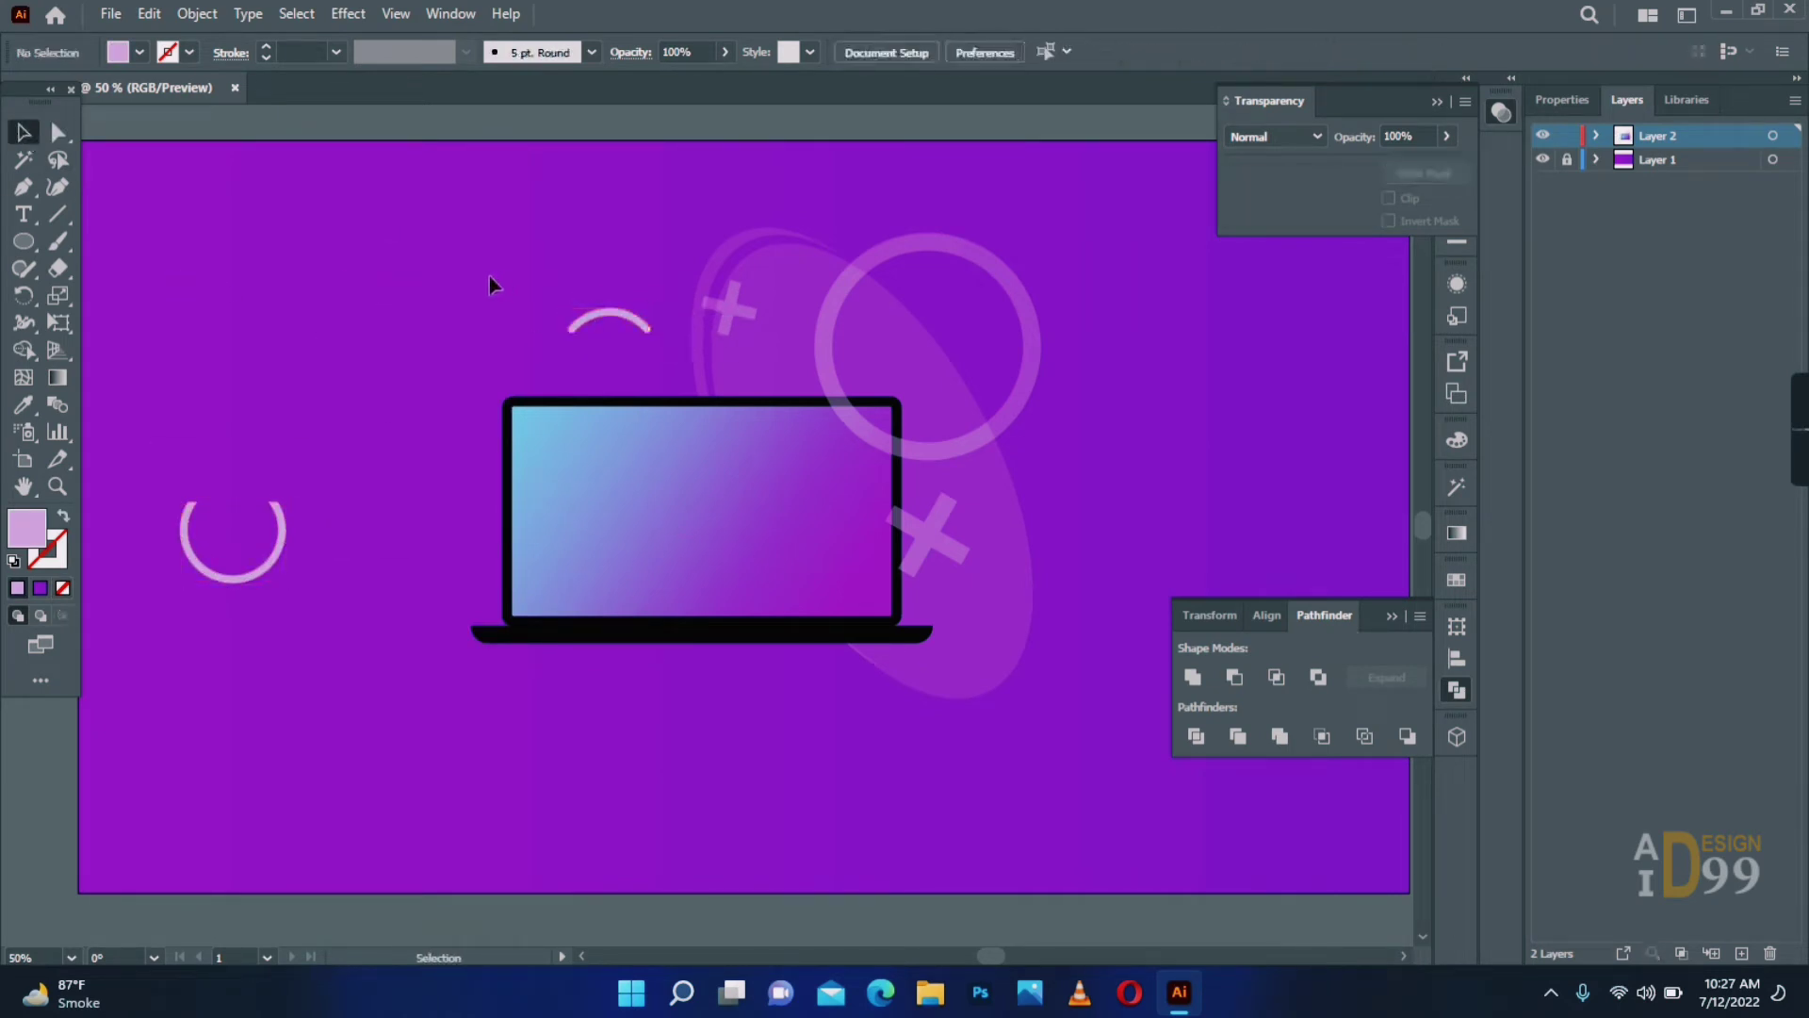
Add two progressively smaller copies of the arc beneath it to form a three-arc Wi-Fi symbol.
left_click_drag(615, 317, 582, 374)
key("z")
left_click(609, 369)
left_click(735, 485)
left_click(735, 526)
left_click(680, 601)
left_click(23, 134)
left_click_drag(772, 456, 731, 425)
left_click_drag(578, 380, 626, 382)
left_click(652, 526)
left_click_drag(771, 592, 701, 525)
left_click_drag(521, 496, 629, 422)
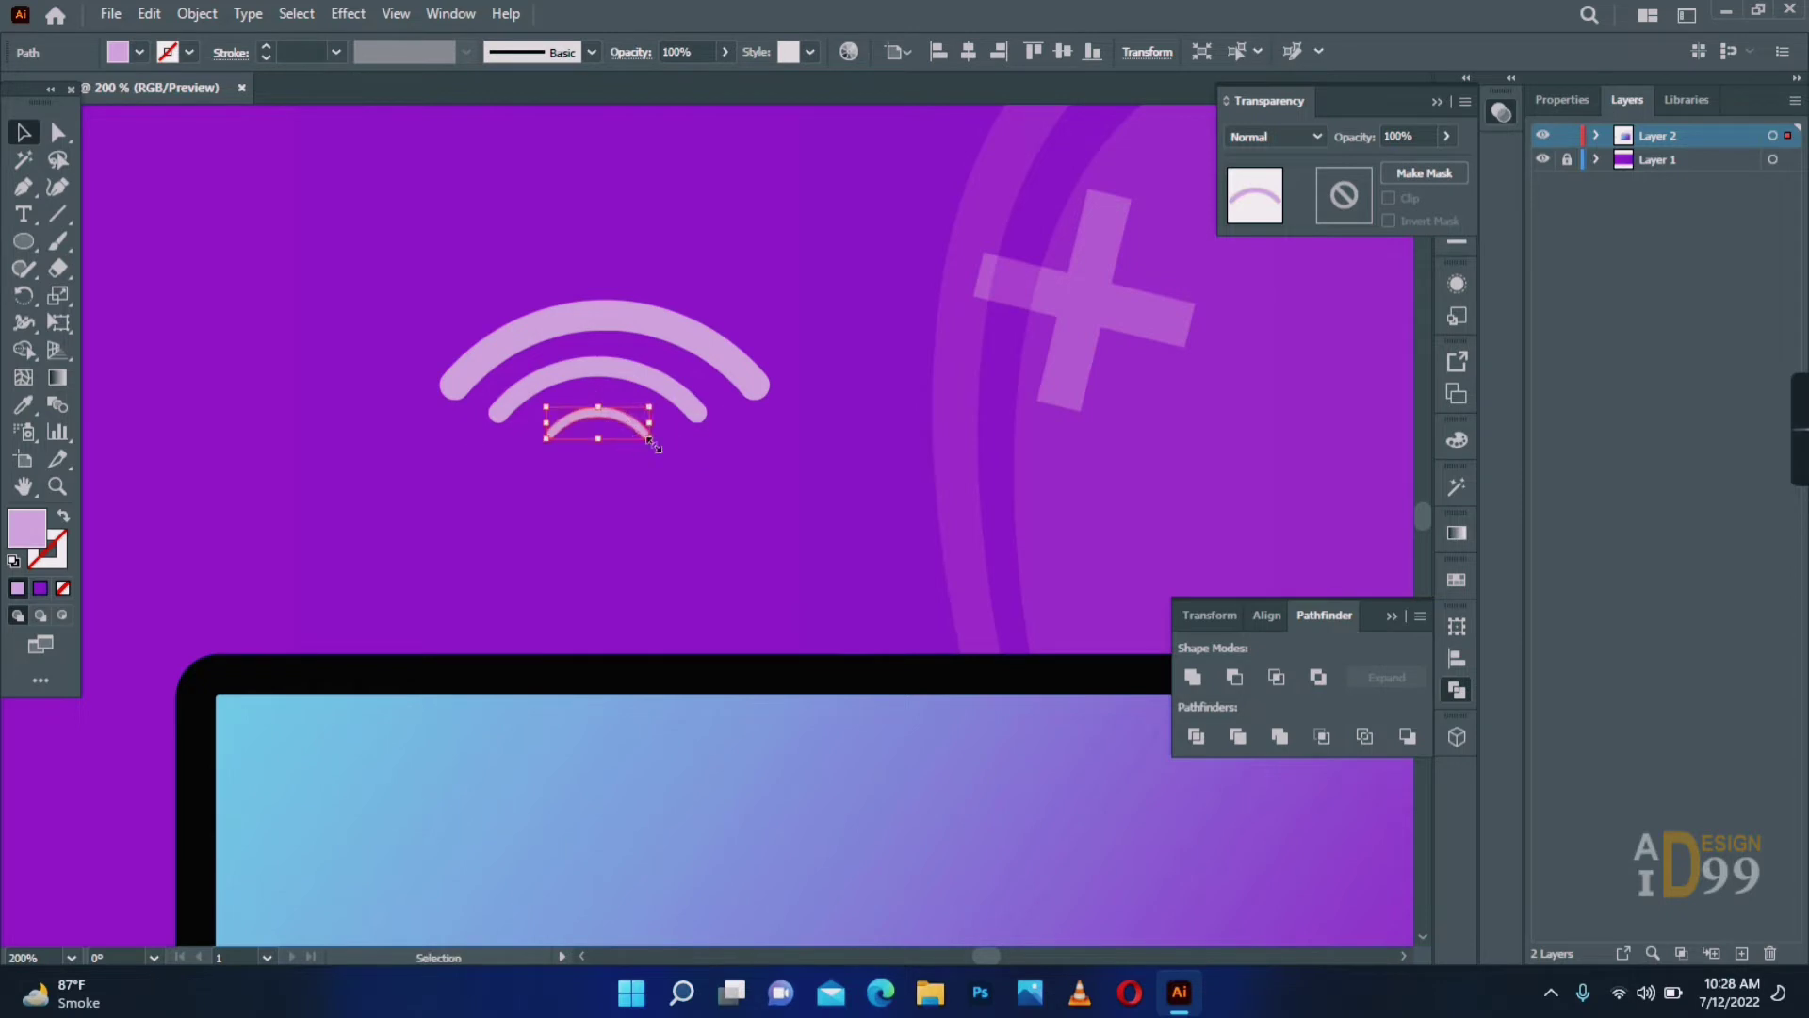
left_click(650, 474)
Enlarge the innermost Wi-Fi arc slightly and reposition it beneath the middle arc.
left_click(57, 486)
left_click(562, 533, "alt")
left_click(562, 533, "alt")
left_click(516, 526)
left_click(515, 526)
left_click(23, 133)
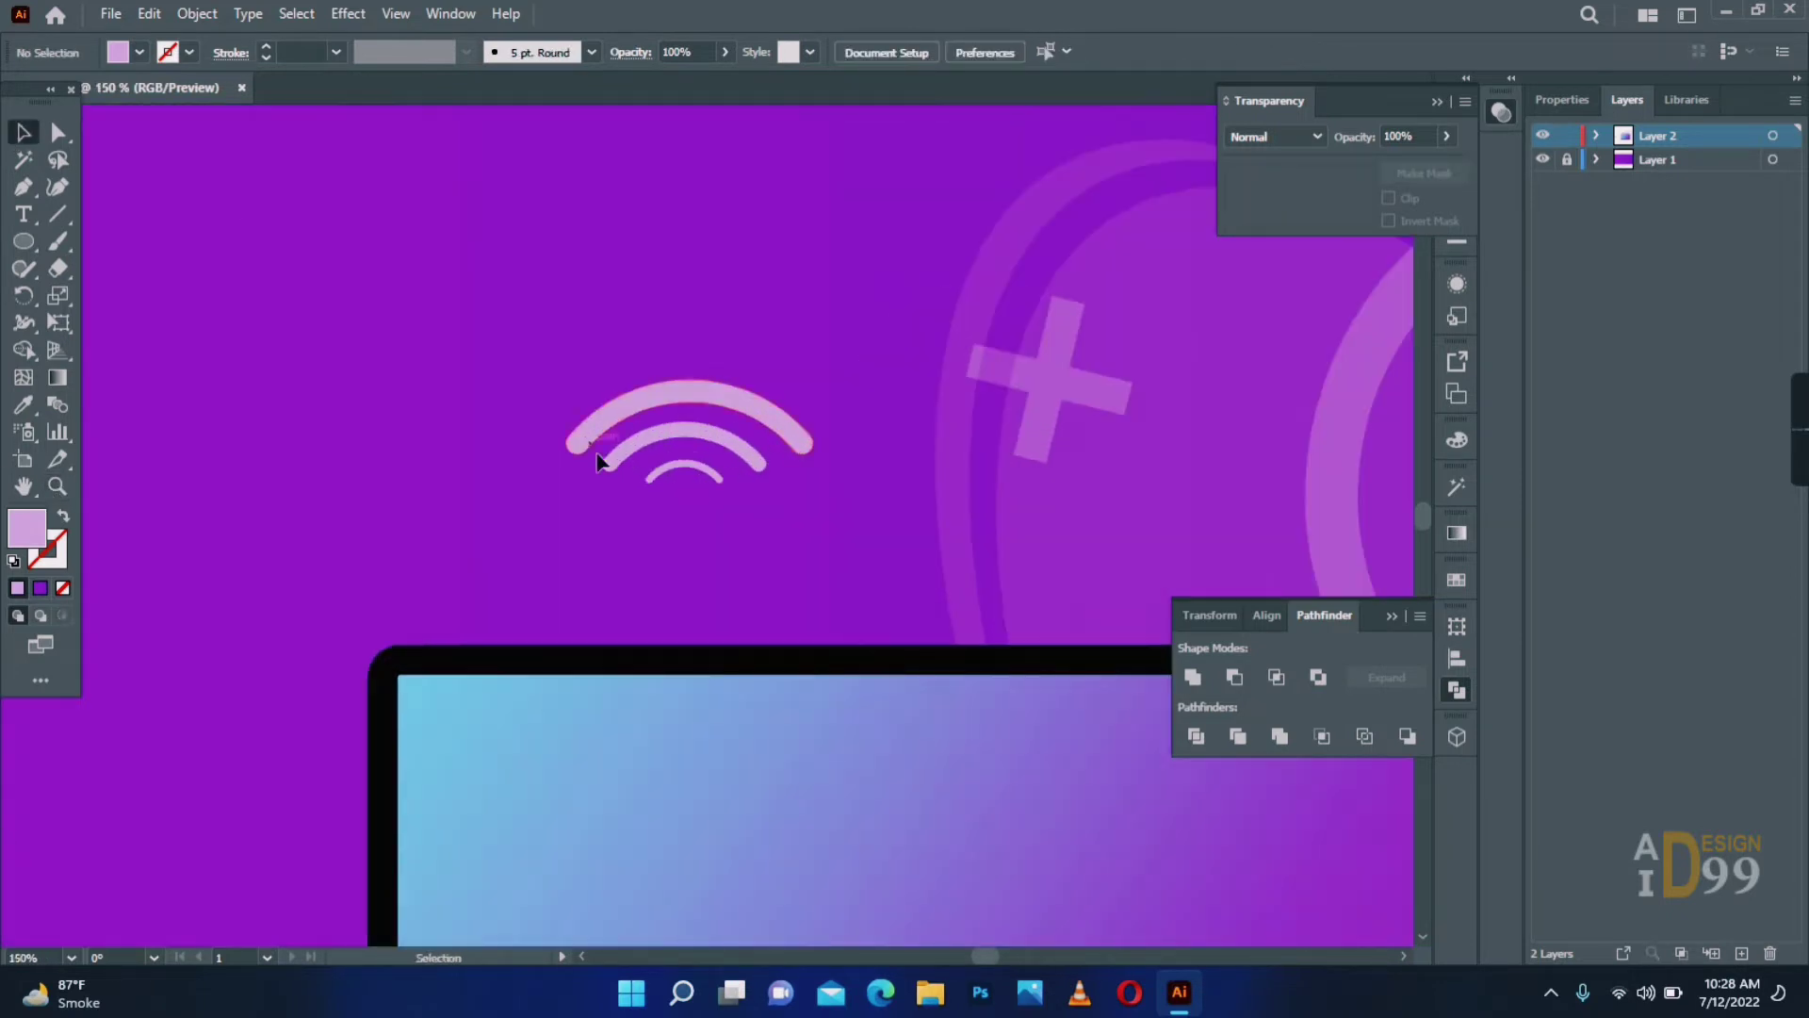
left_click(686, 464)
left_click_drag(724, 484, 745, 495)
left_click_drag(715, 473, 701, 473)
Set the three Wi-Fi arcs to 81% opacity with a darker purple fill and align their centers horizontally.
left_click(529, 374)
left_click_drag(529, 375, 744, 509)
left_click(1446, 137)
left_click_drag(1446, 165, 1426, 164)
double_click(27, 528)
left_click(1159, 476)
left_click(1536, 448)
left_click(1267, 615)
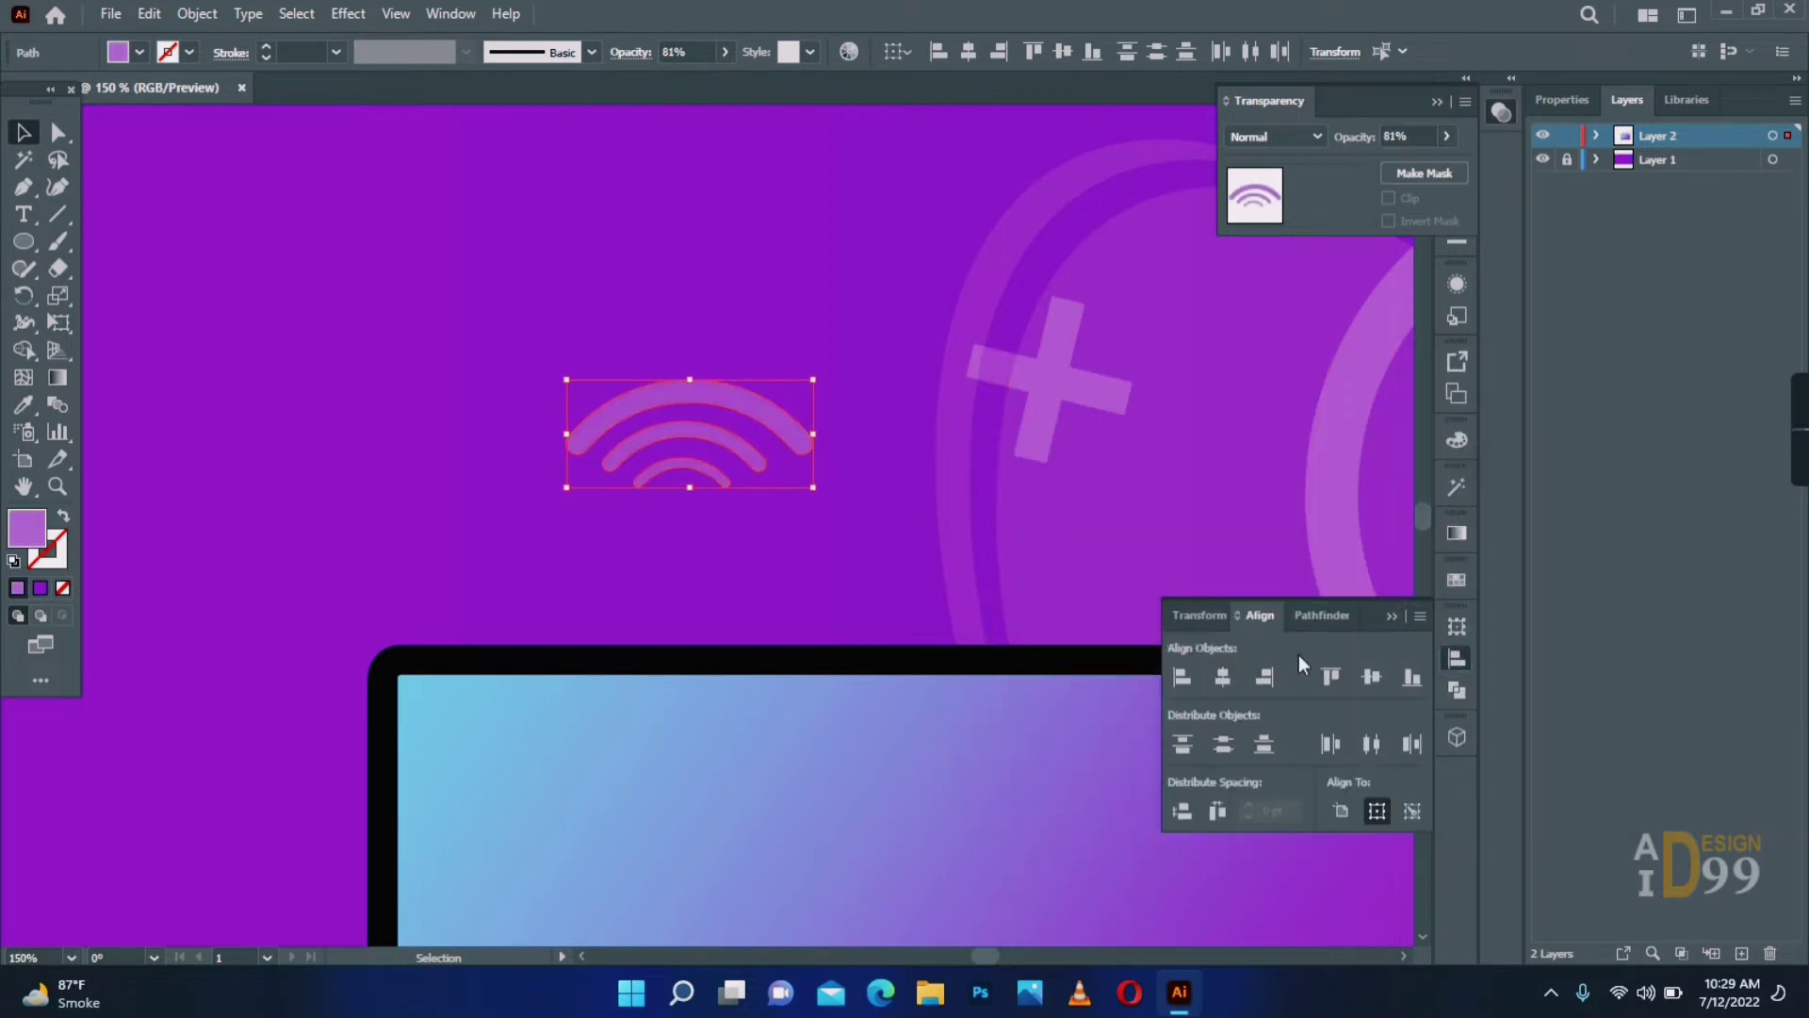
left_click(1223, 677)
Delete the leftover open ring segment to the left of the laptop.
left_click(57, 488)
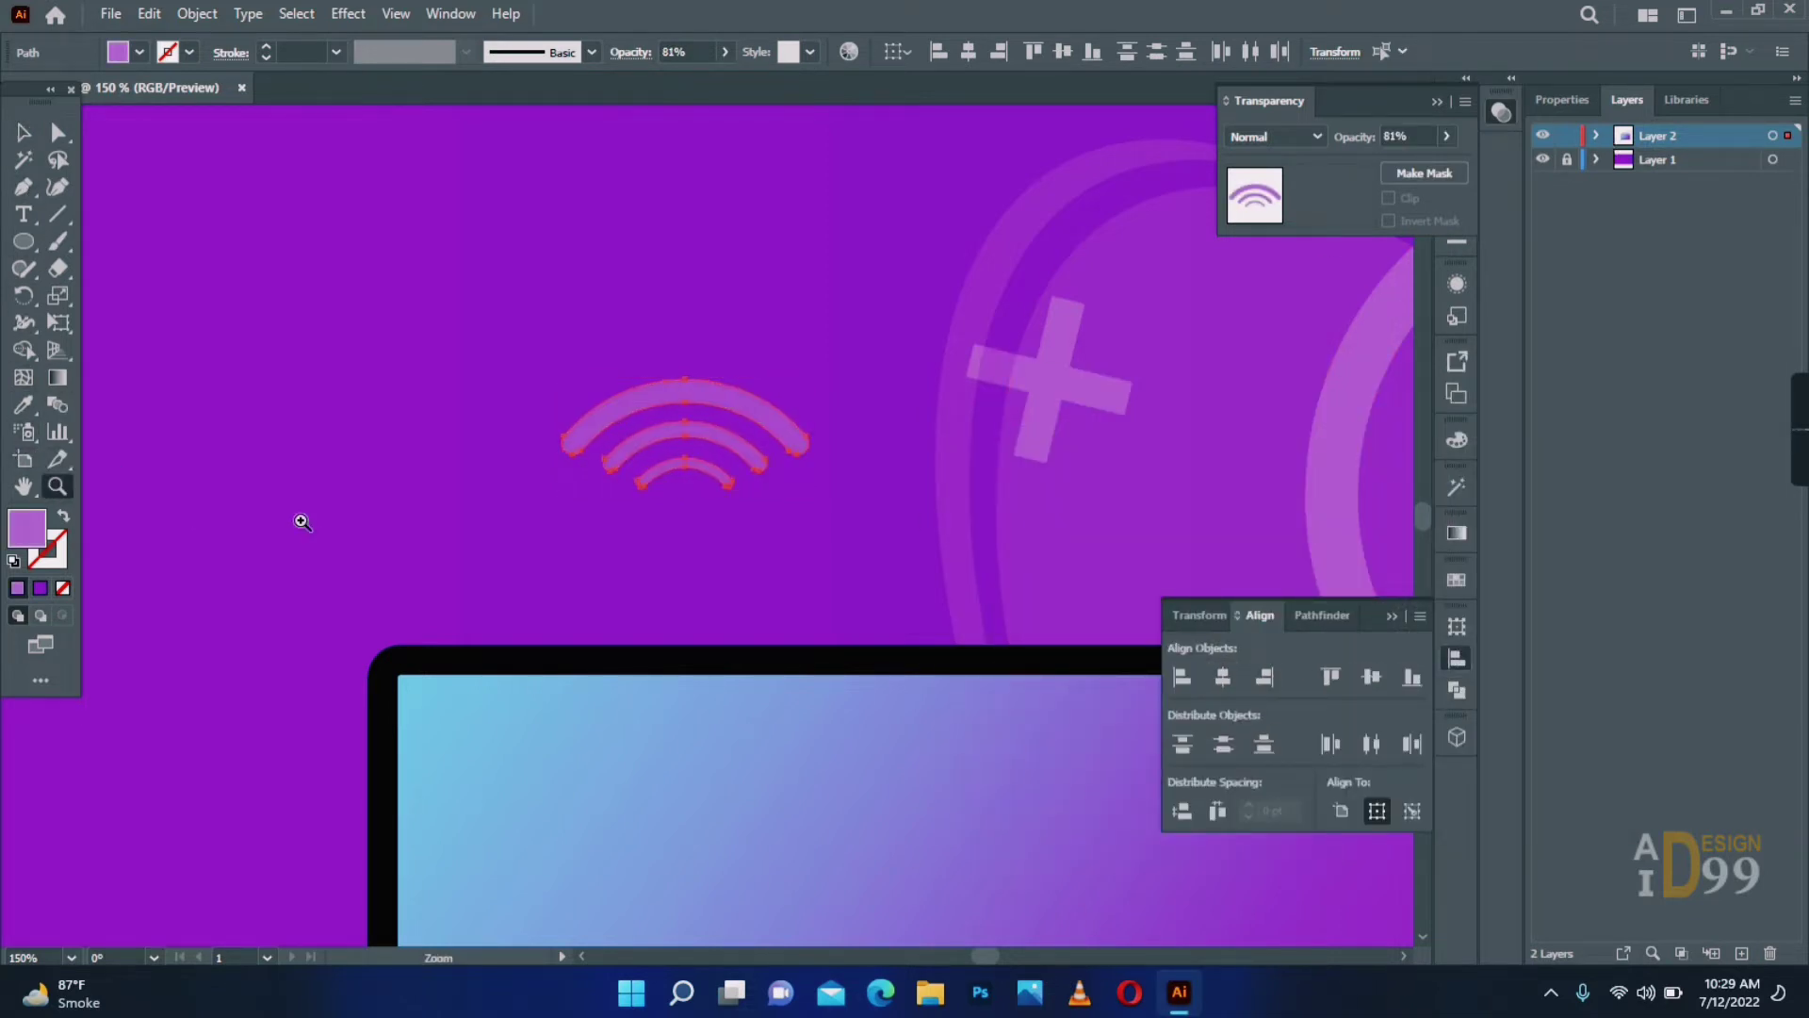
left_click(852, 554, "alt")
left_click(852, 556, "alt")
left_click(852, 556, "alt")
left_click(23, 132)
left_click(57, 487)
left_click(594, 548)
left_click(24, 133)
left_click(223, 598)
key("Delete")
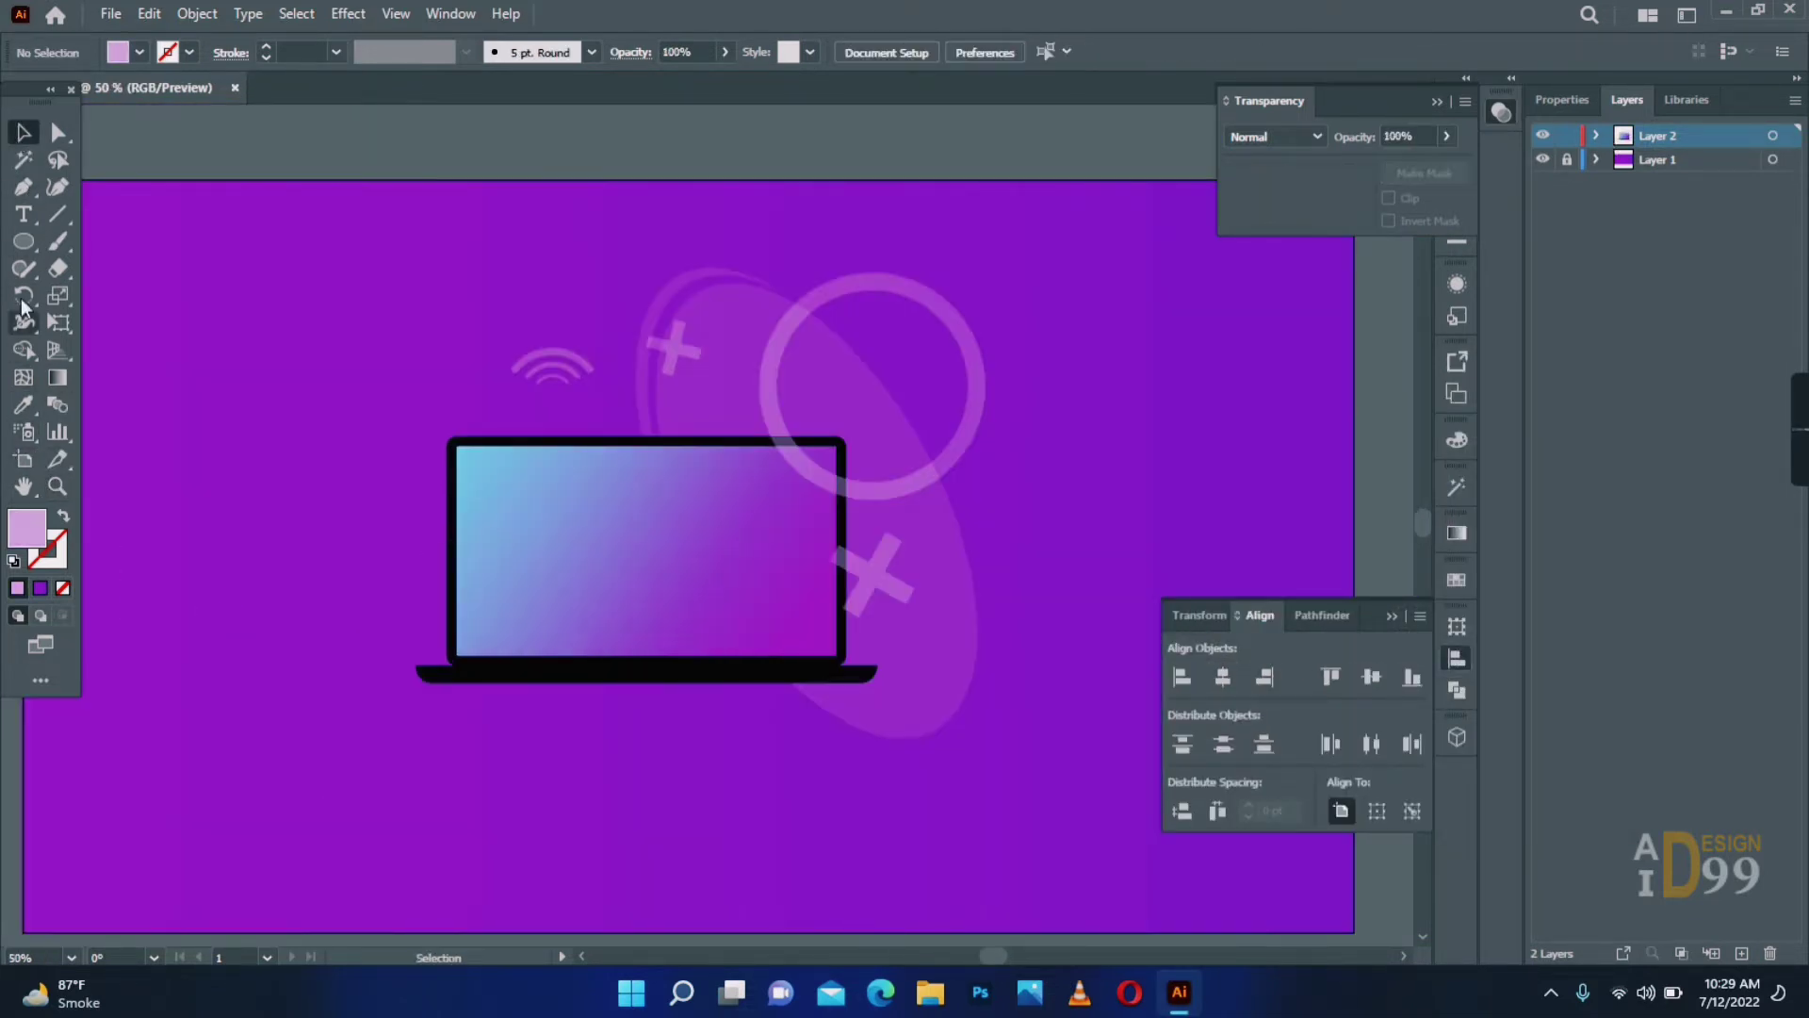
Draw a small wide rectangle in the upper-left area of the laptop screen and slightly round its corners.
left_click_drag(505, 486, 574, 504)
scroll(521, 501, "up", 5)
key("a")
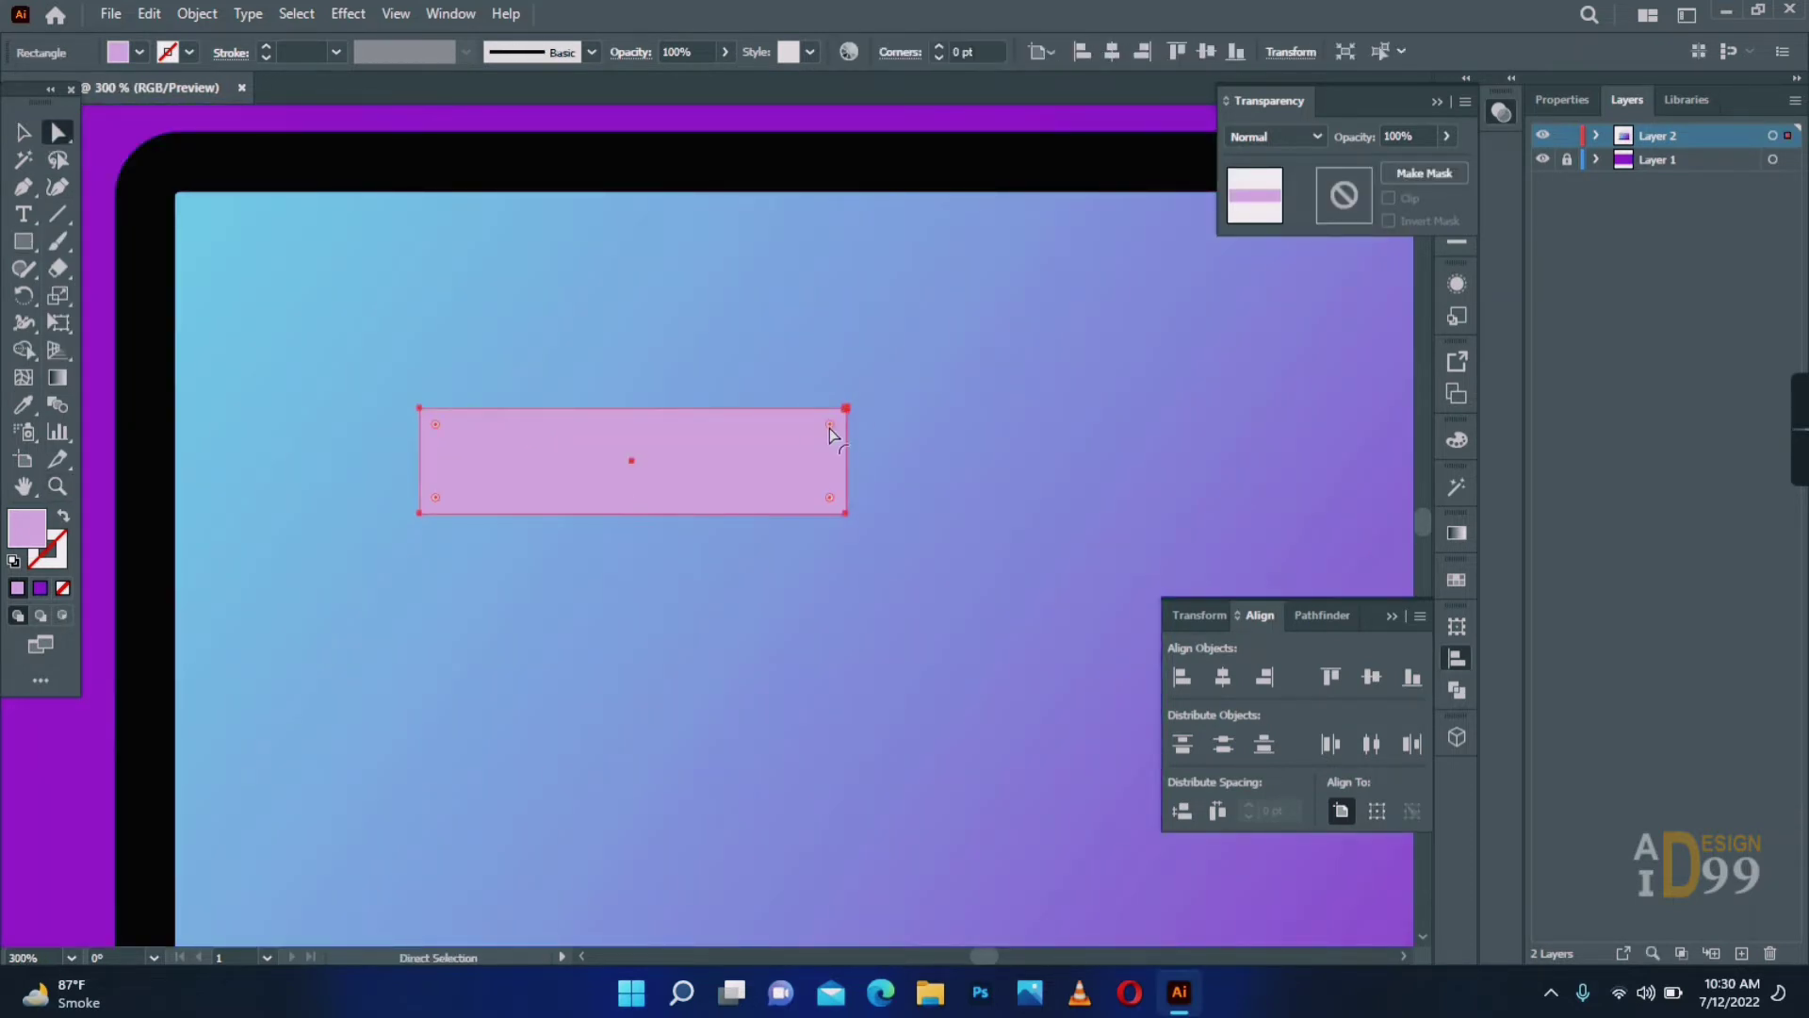
Draw a small triangular tail on the rectangle's lower edge near its left end and merge both with Shape Builder into a speech bubble.
left_click(25, 193)
left_click(490, 513)
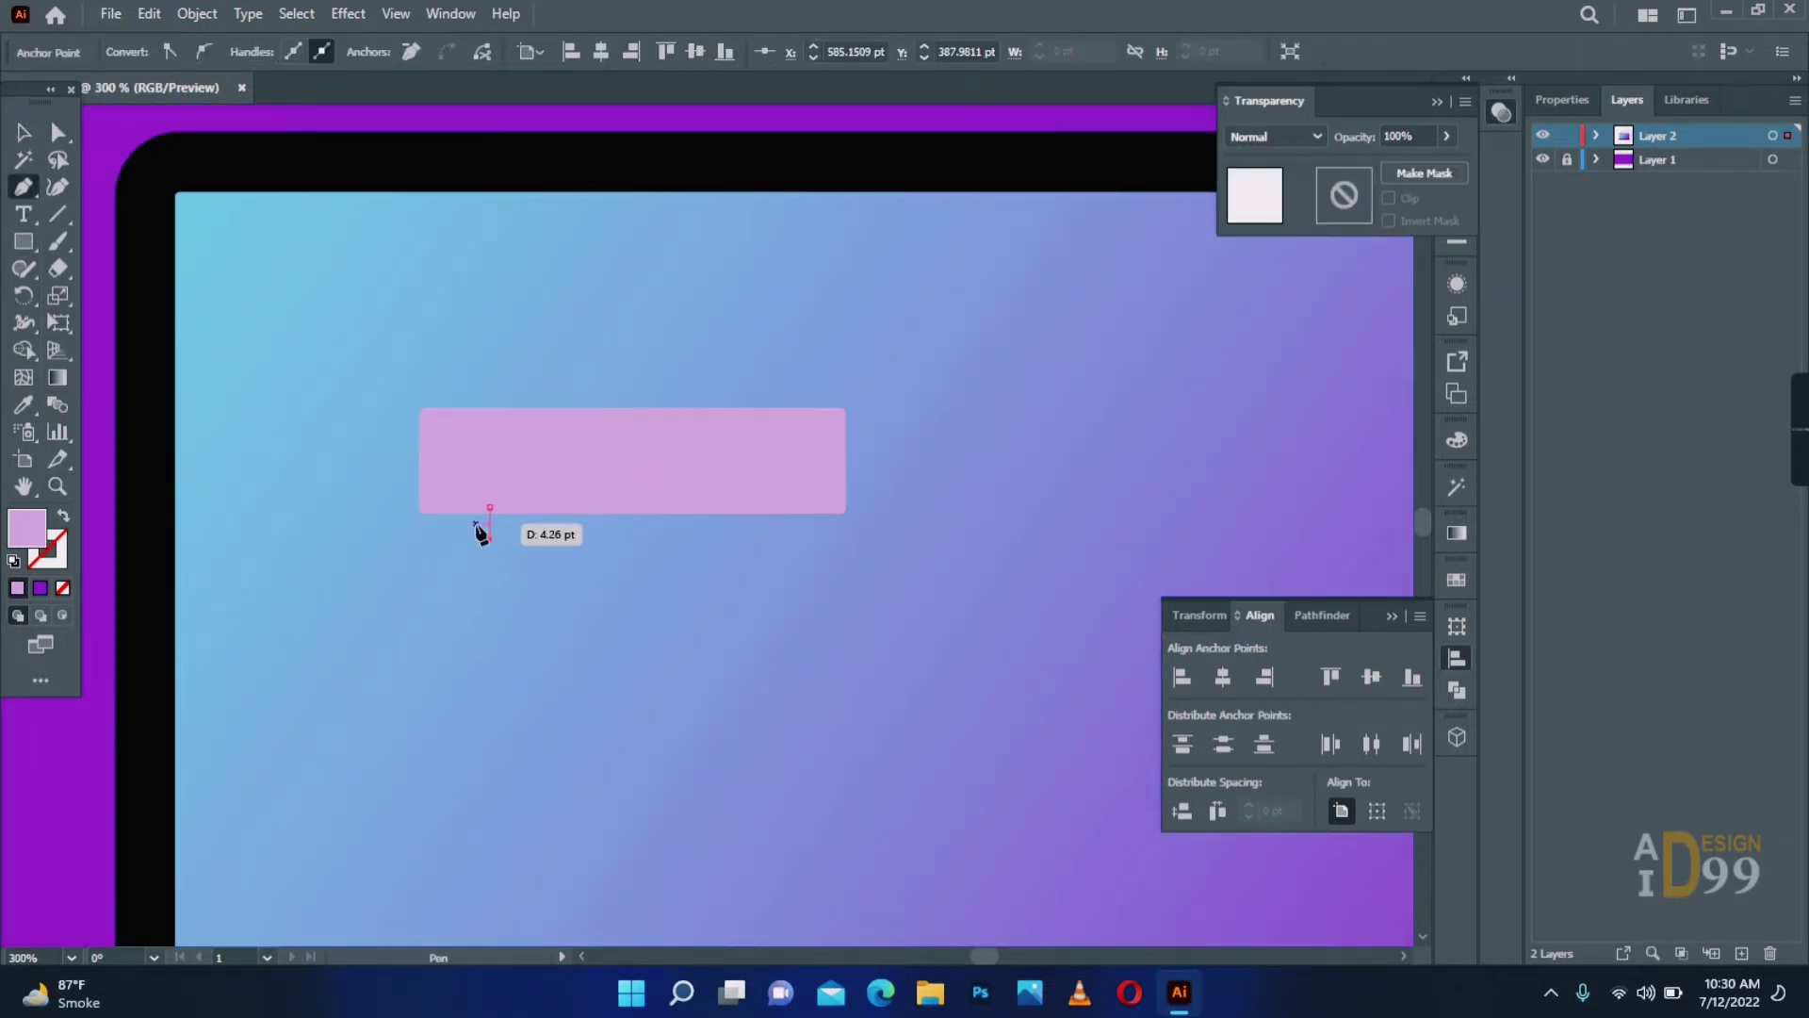
left_click(469, 507)
left_click(490, 507)
left_click(24, 133)
left_click(462, 461)
left_click(485, 521, "shift")
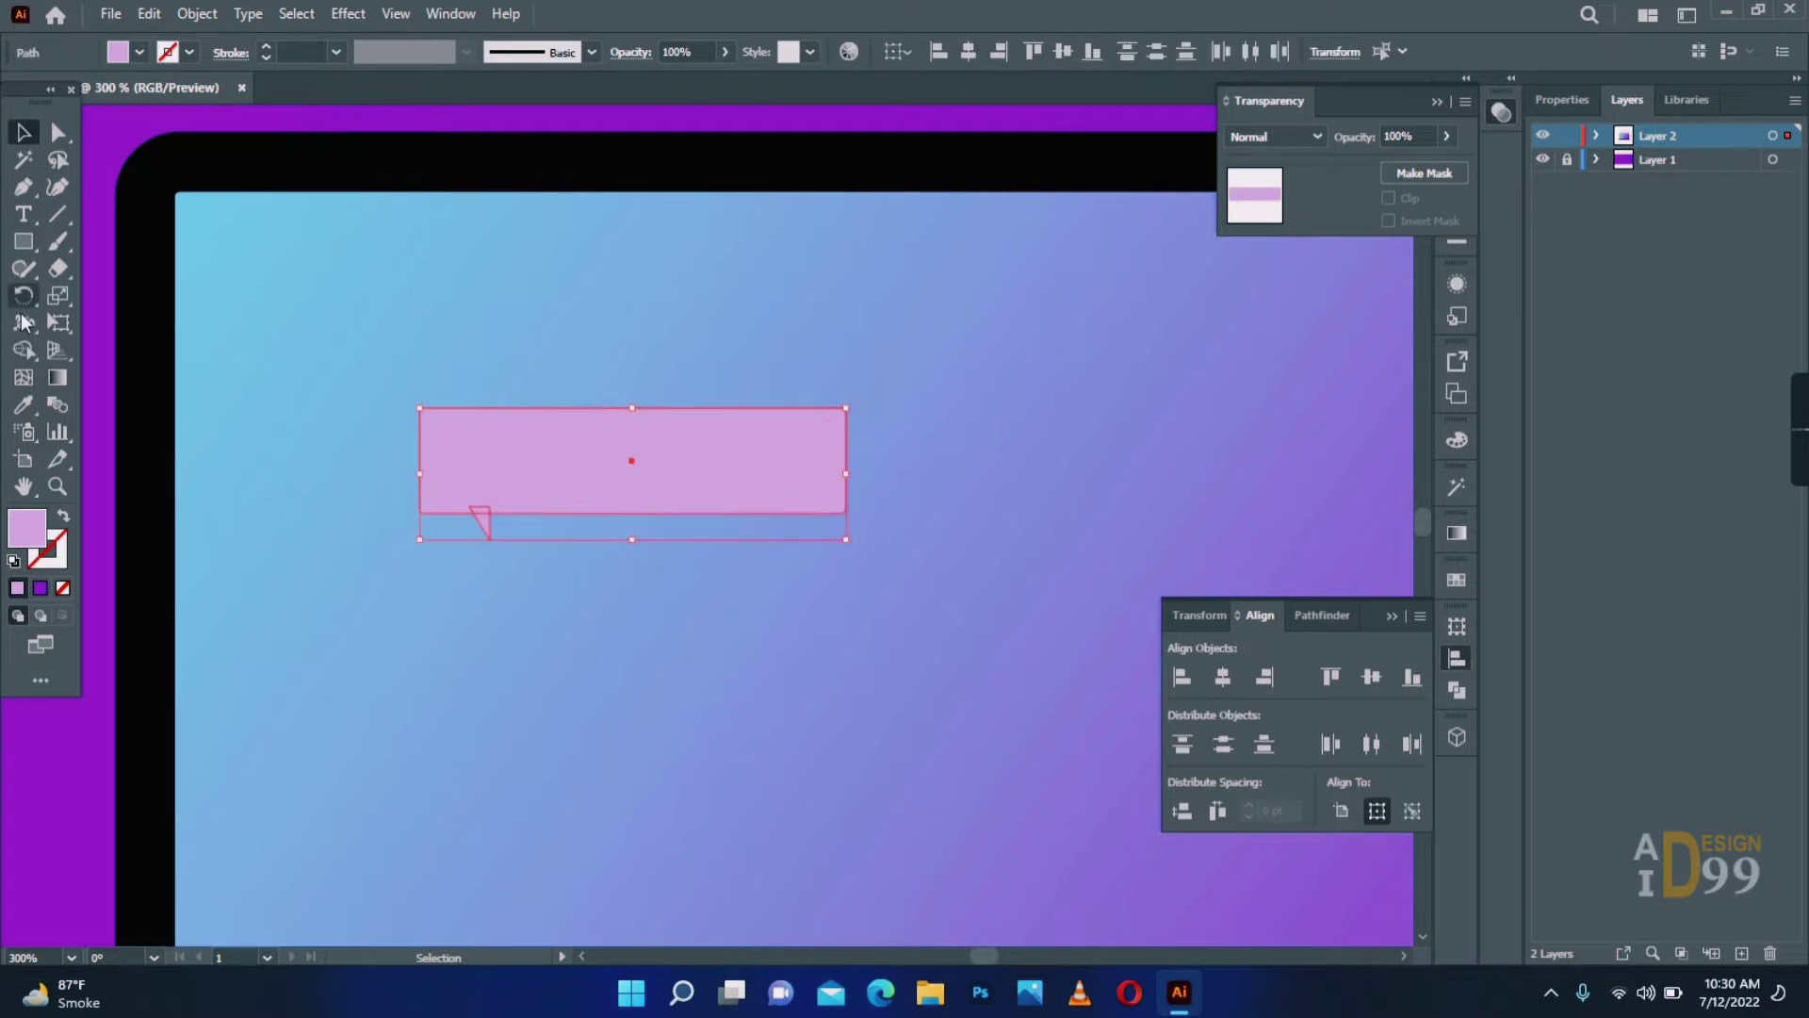
left_click(23, 350)
left_click_drag(485, 528, 482, 525)
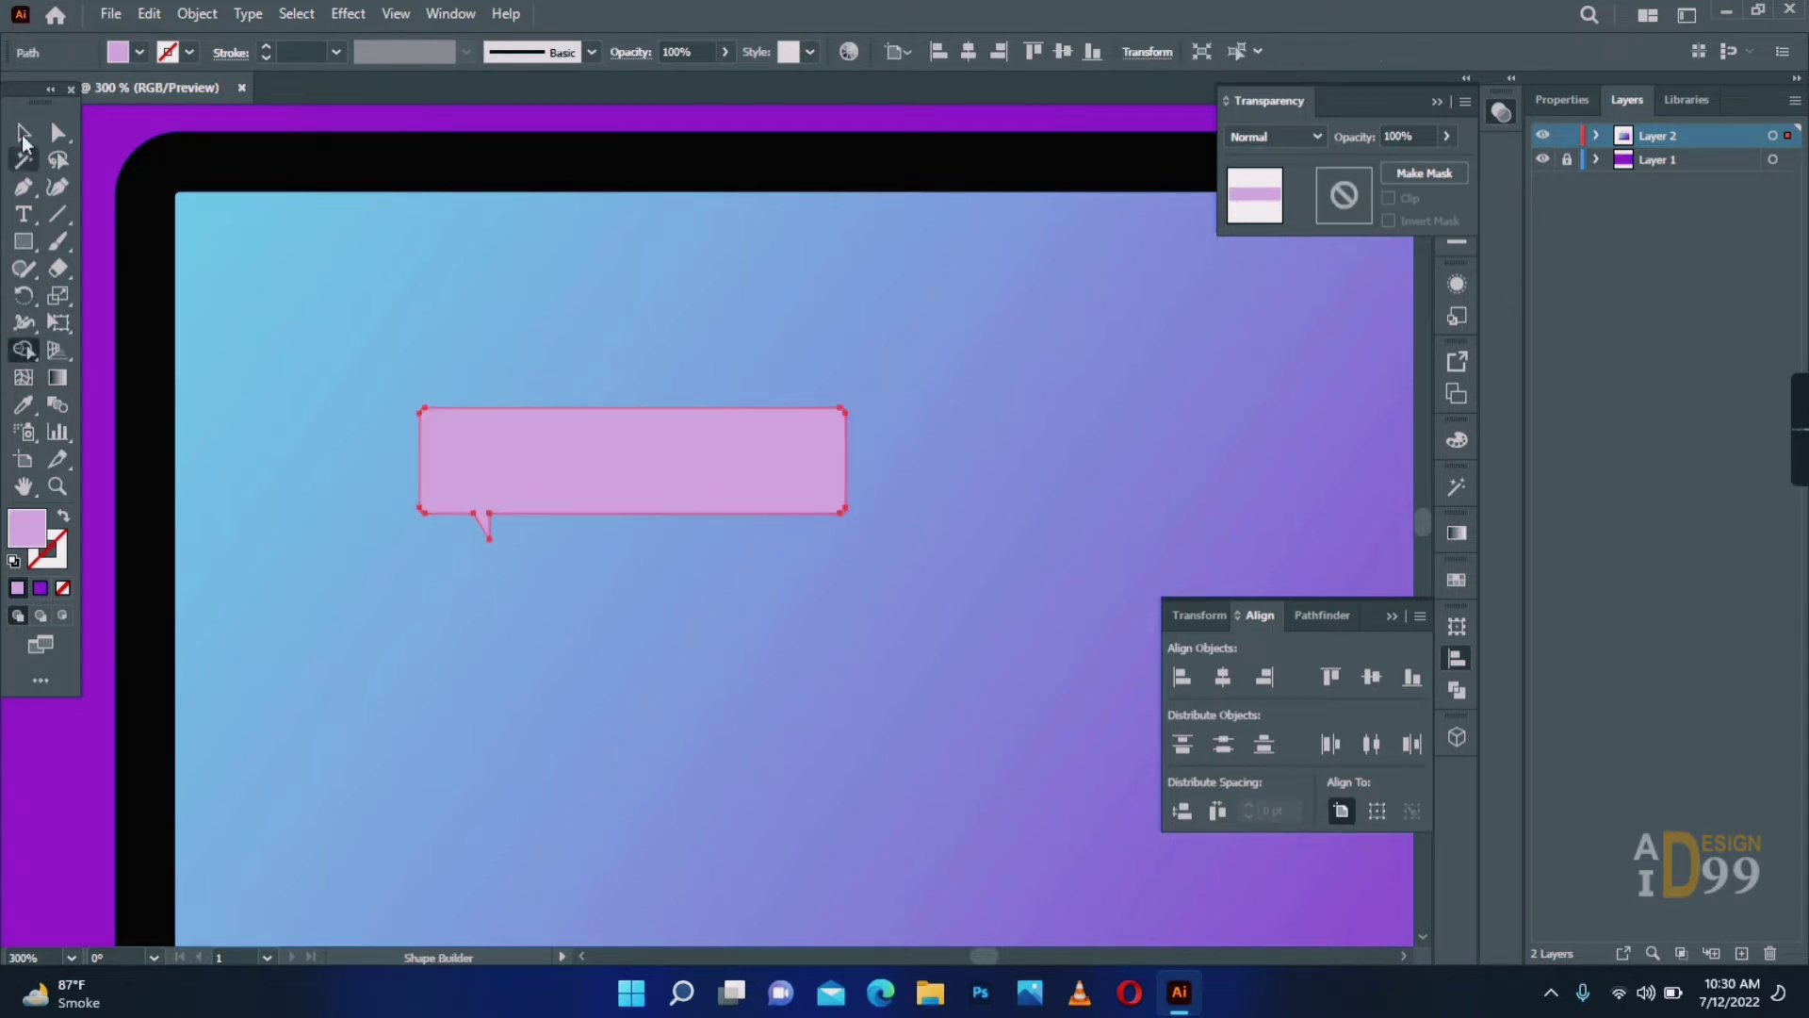
Fill the speech bubble with light gray #C5C4C6.
left_click(23, 133)
double_click(29, 530)
left_click(1507, 448)
double_click(28, 529)
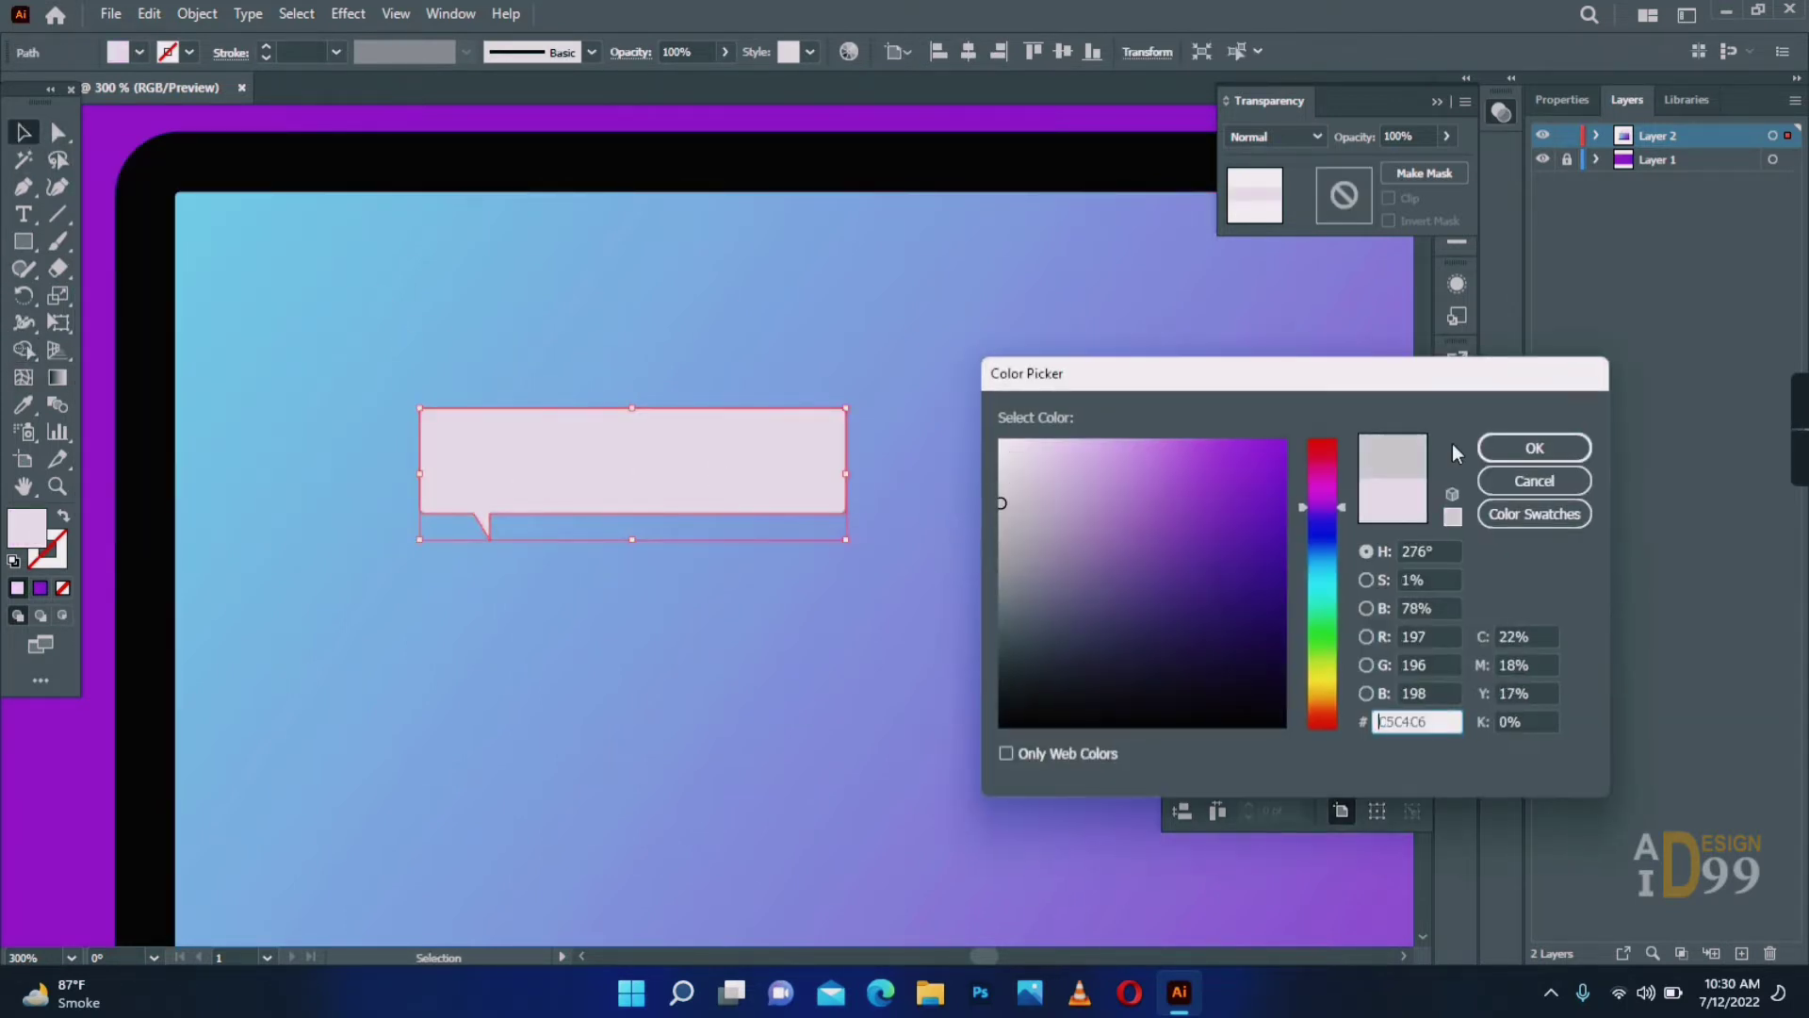
left_click(1511, 449)
Draw a horizontal line about 48 pt long near the top of the speech bubble and give it a thin black stroke.
key("p")
left_click(453, 433)
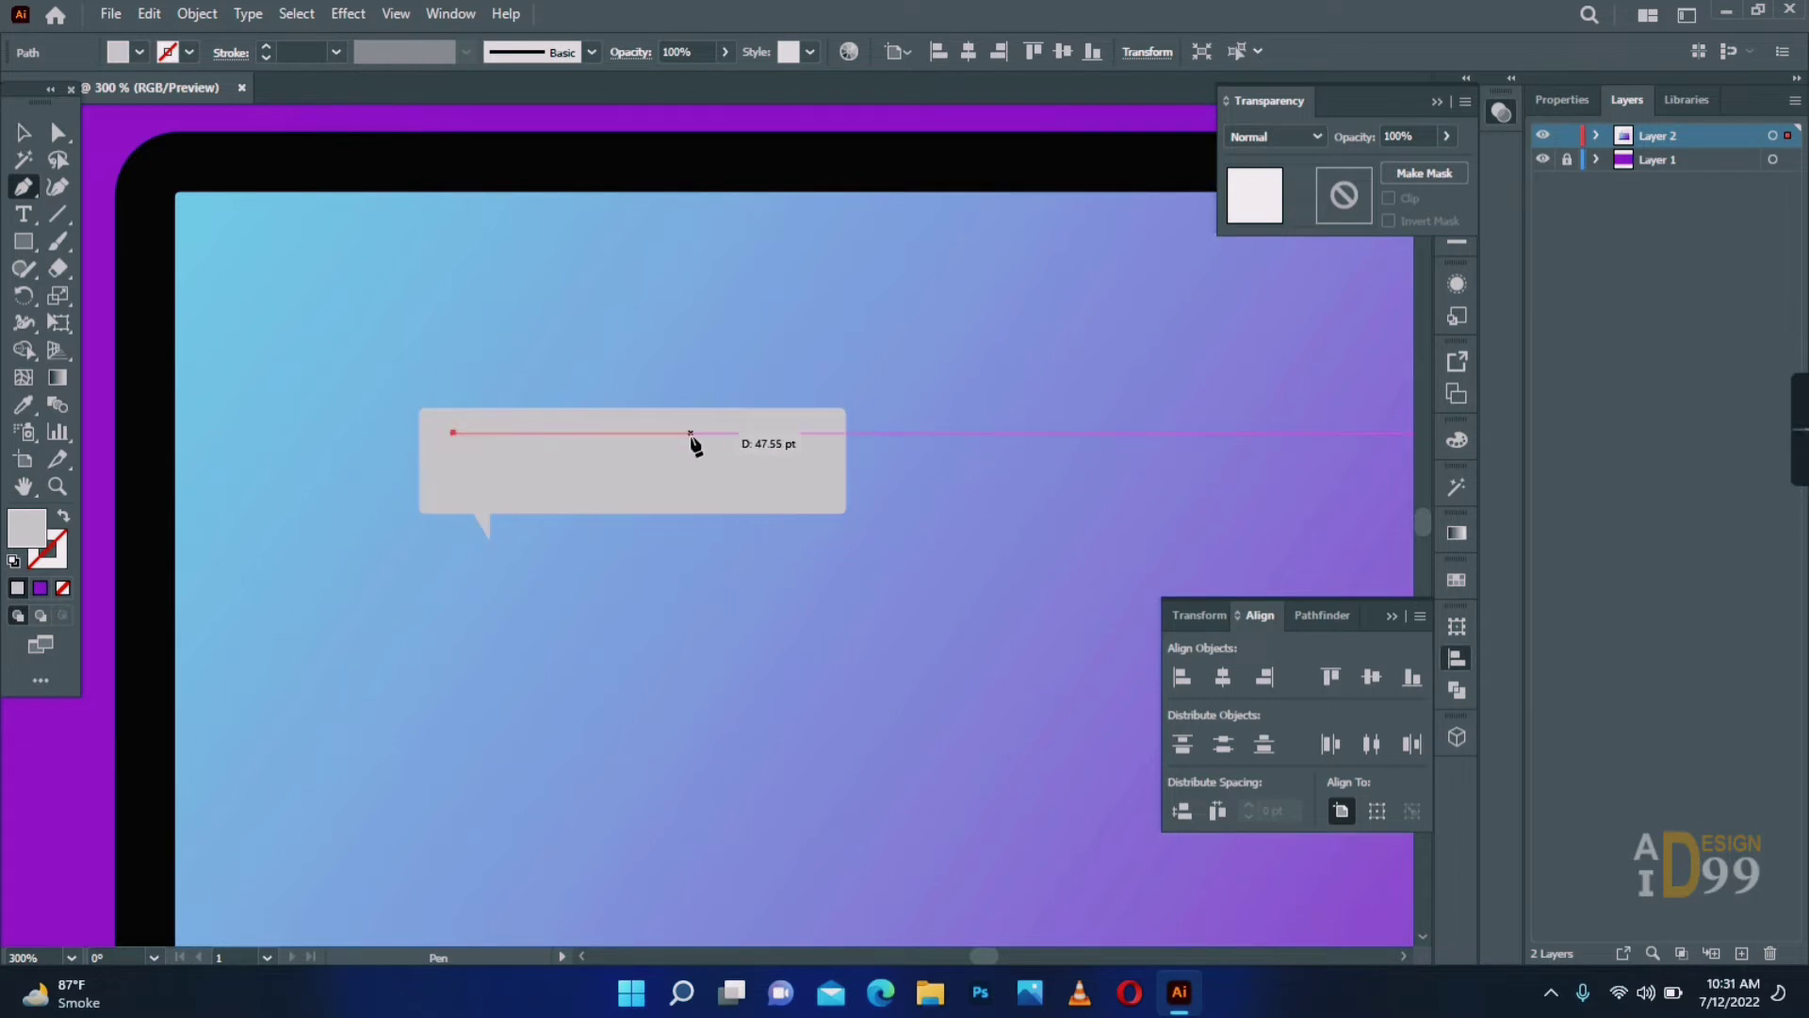
left_click(691, 434)
key("v")
left_click(1563, 100)
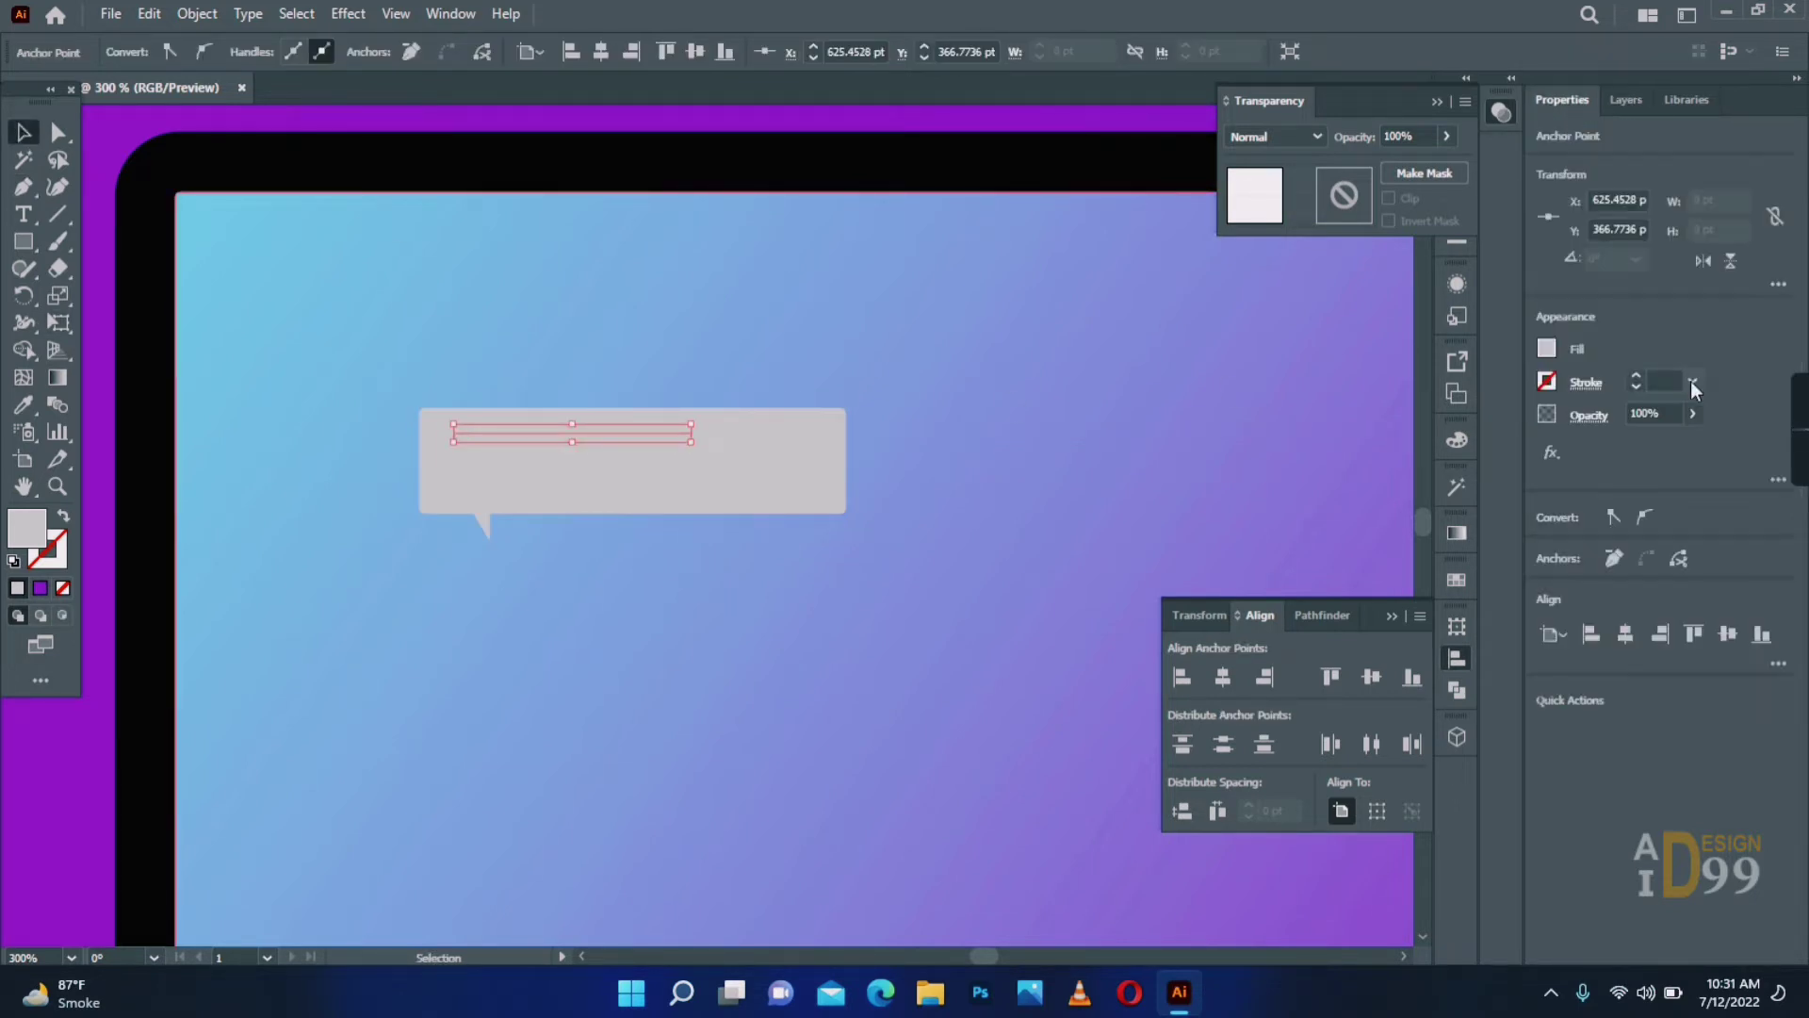
left_click(1692, 382)
left_click(1731, 518)
left_click(1694, 382)
left_click(1726, 485)
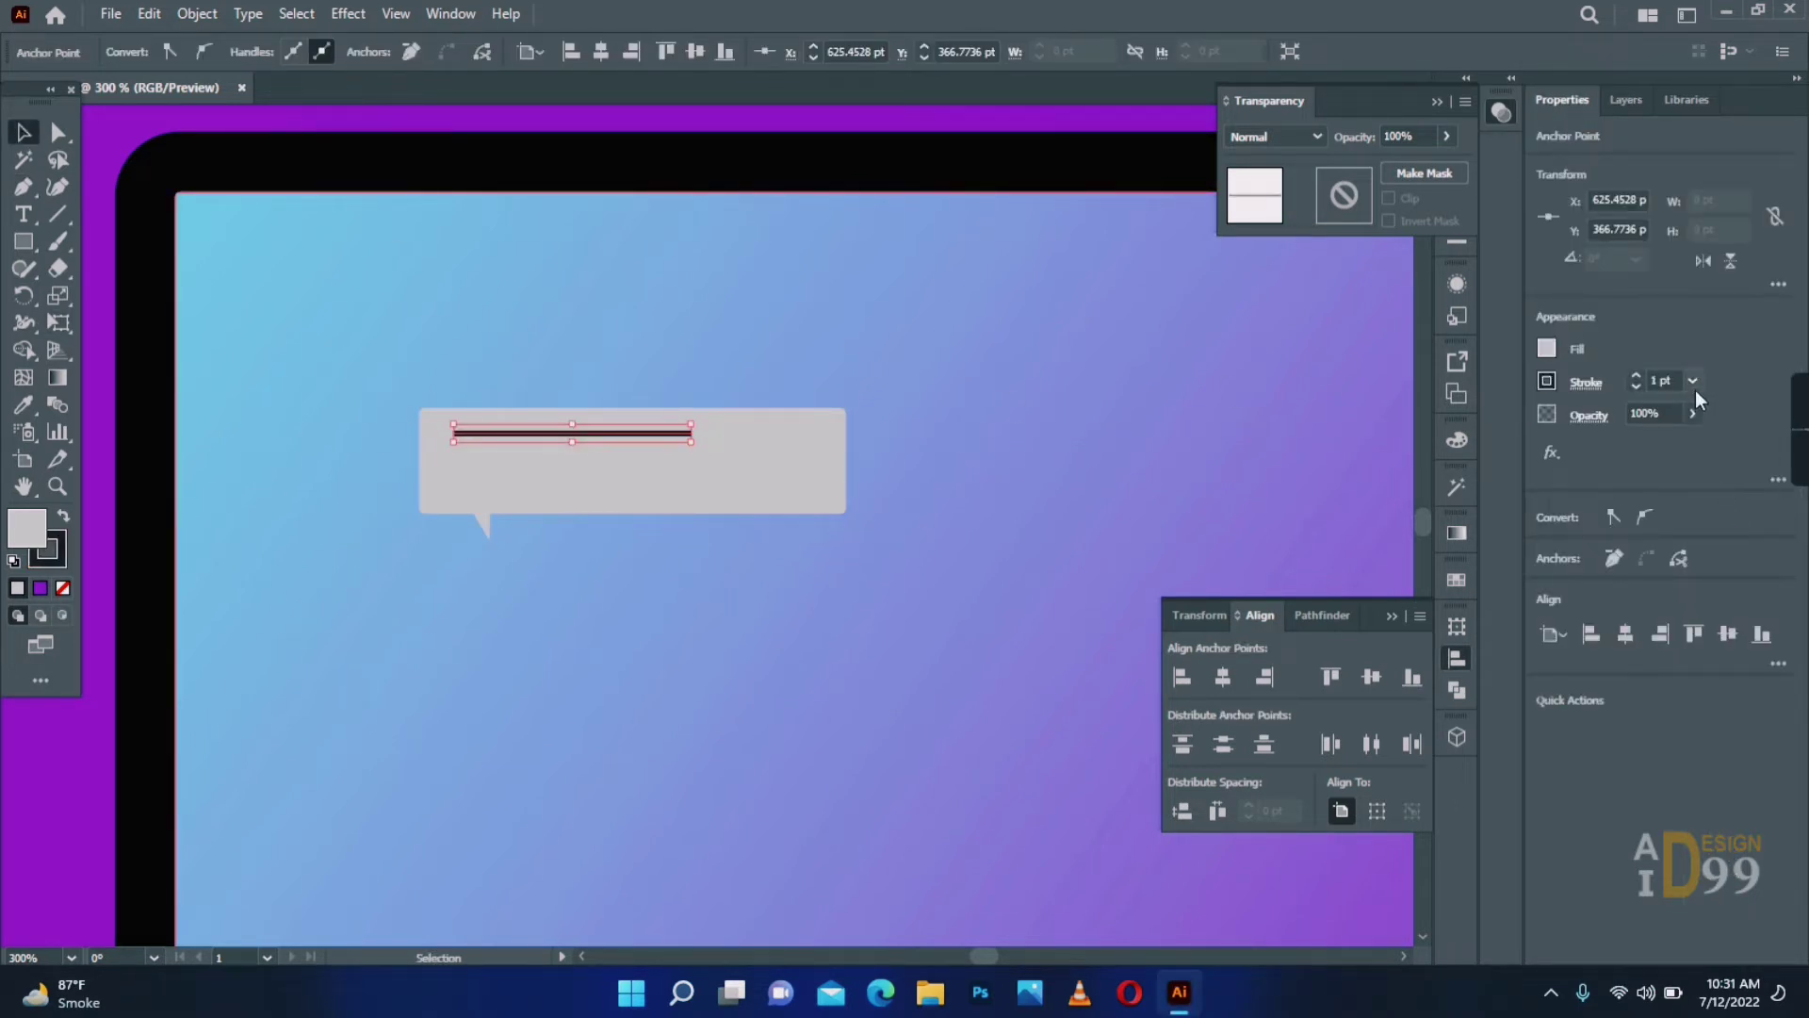
Duplicate the line downward into four stacked text lines and shorten the lowest one from its left end.
left_click_drag(638, 437, 639, 463)
left_click_drag(638, 463, 639, 475)
left_click(58, 486)
double_click(576, 443)
double_click(576, 443)
left_click_drag(459, 498, 637, 443)
key("v")
left_click_drag(247, 526, 828, 527)
left_click_drag(610, 409, 617, 419)
left_click(810, 222)
Draw a rectangle about 47.5 by 2.2 pt between the second and third text lines, filled with #C5C4C6 at 57% opacity.
key("m")
left_click_drag(251, 424, 1200, 468)
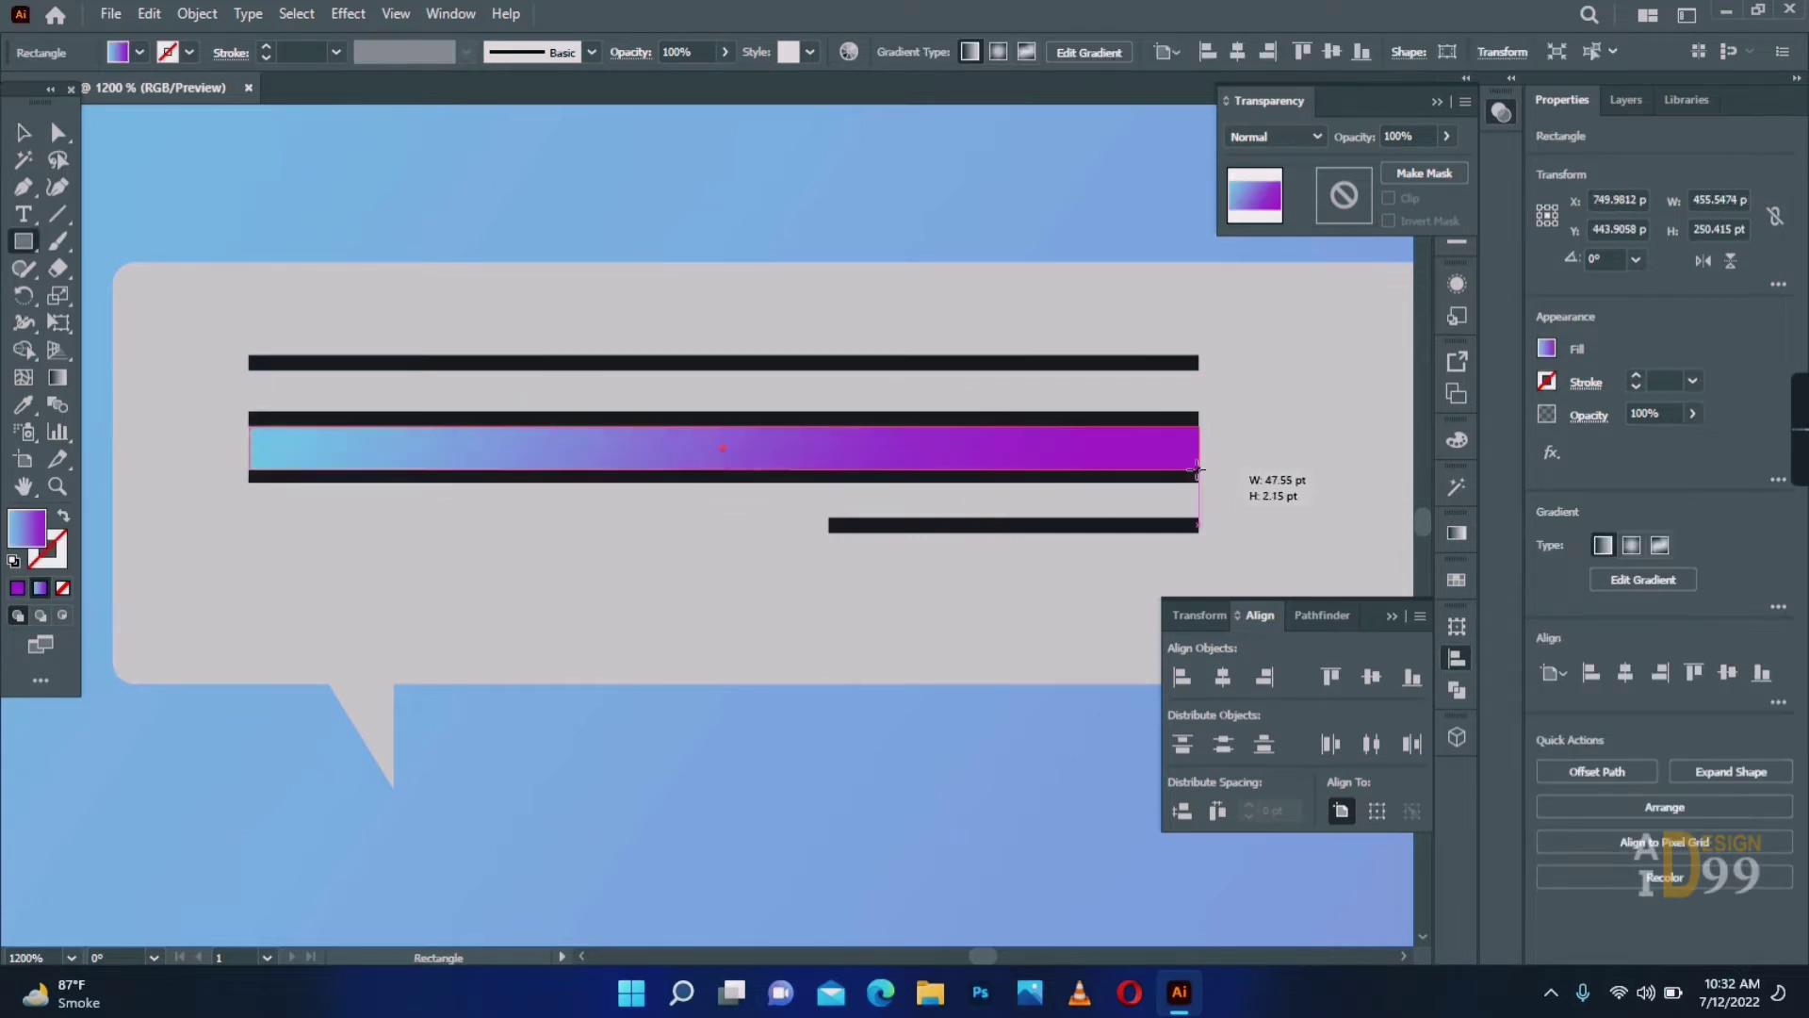
key("v")
key("i")
left_click(193, 427)
double_click(27, 526)
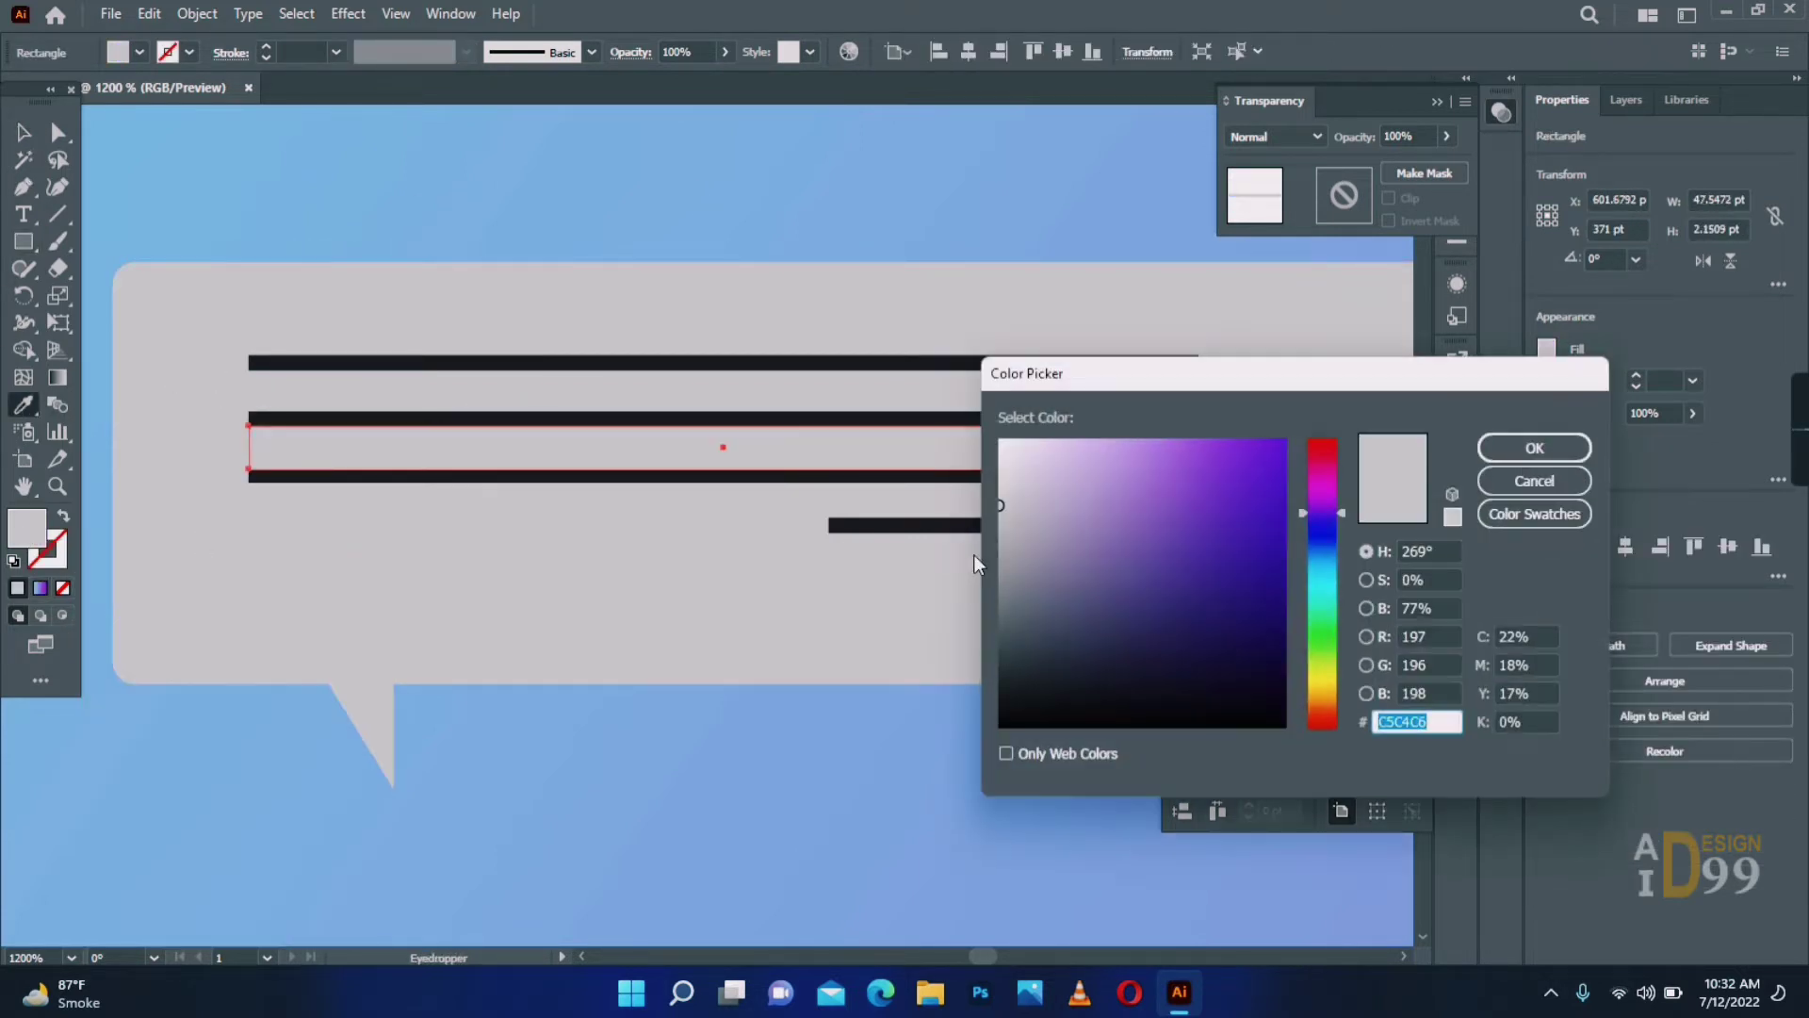
left_click(1535, 448)
left_click(1446, 137)
left_click_drag(1453, 167, 1411, 168)
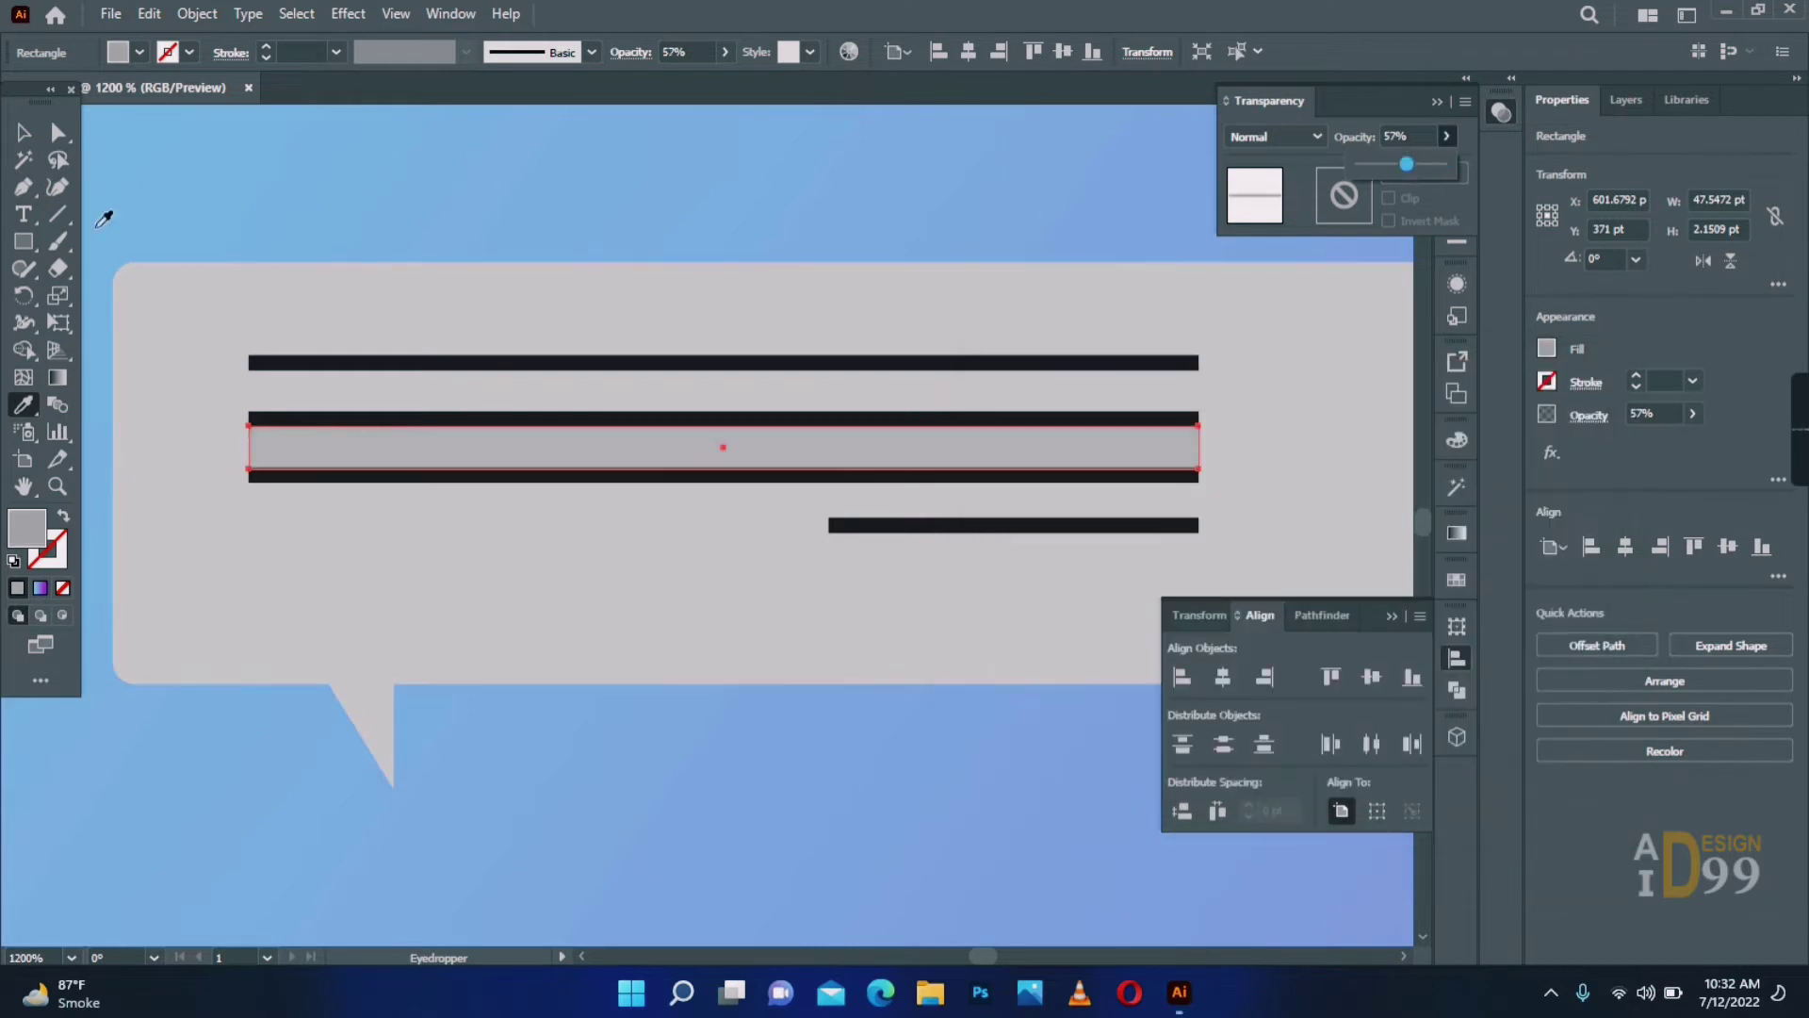
Select the four black text lines and expand them into filled shapes.
left_click(24, 132)
left_click(528, 364)
left_click(622, 420, "shift")
left_click(735, 476, "shift")
left_click(872, 527, "shift")
left_click(197, 13)
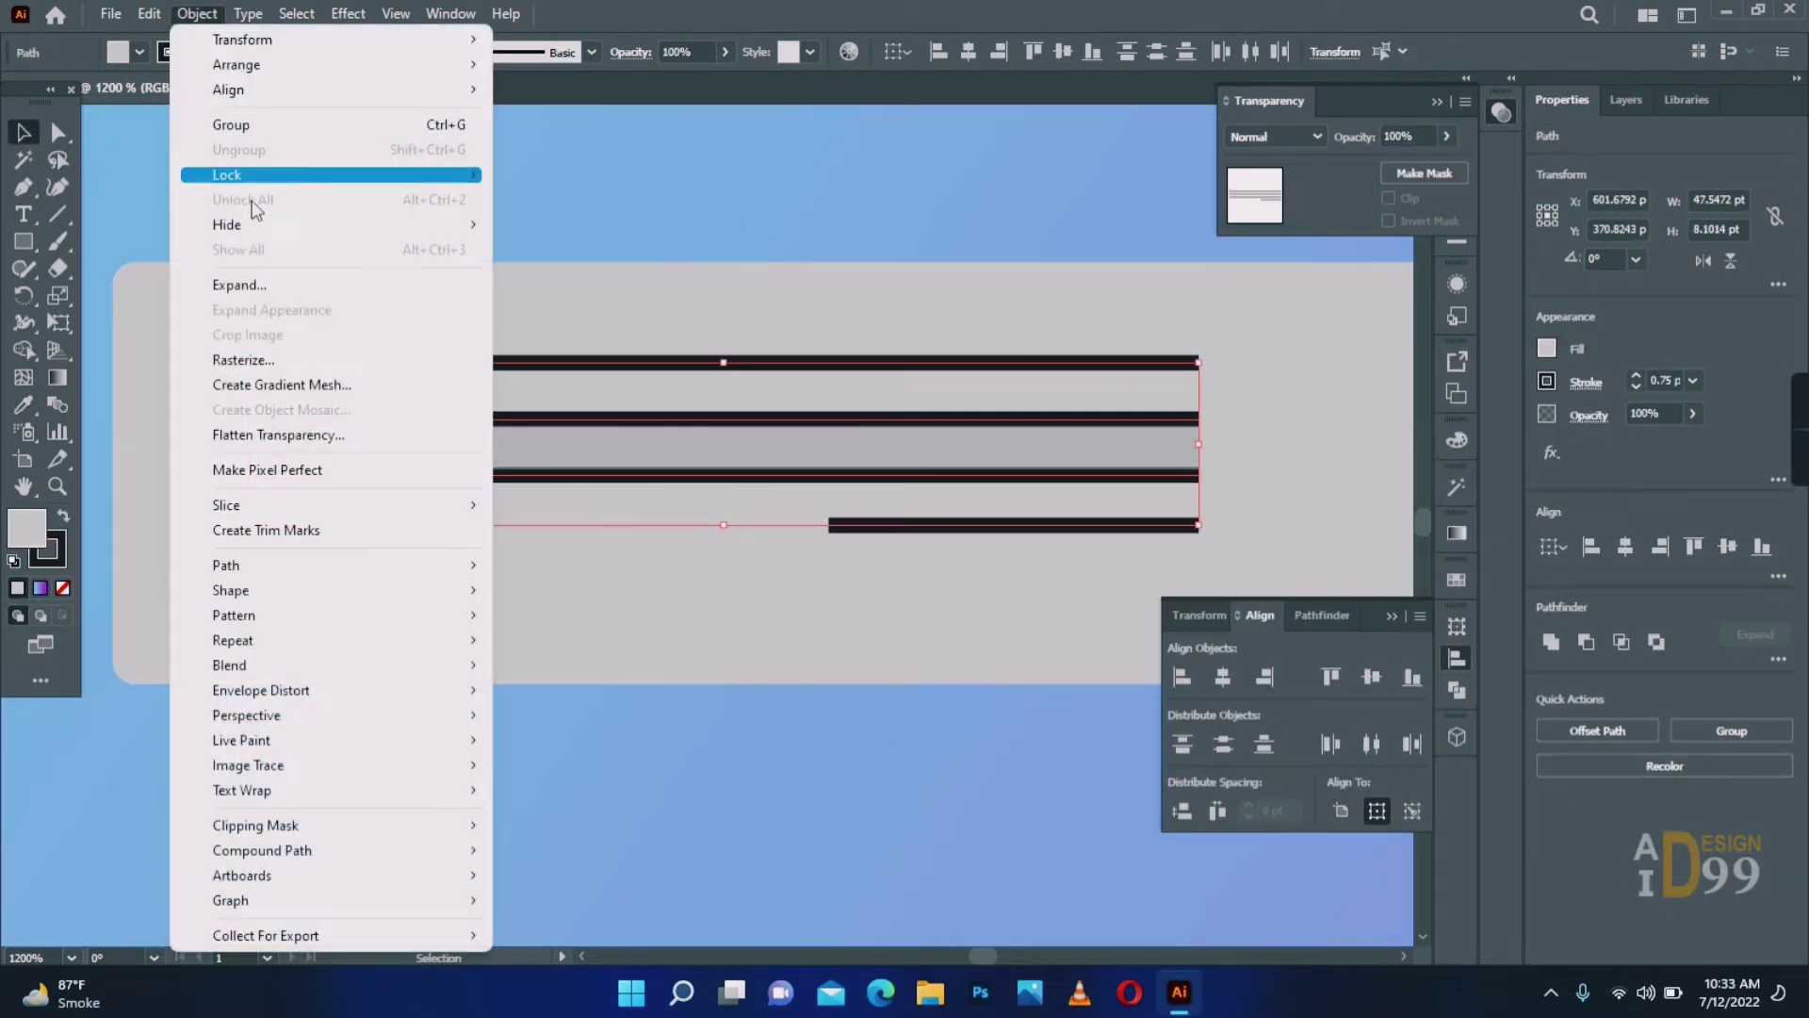
left_click(230, 288)
left_click(851, 622)
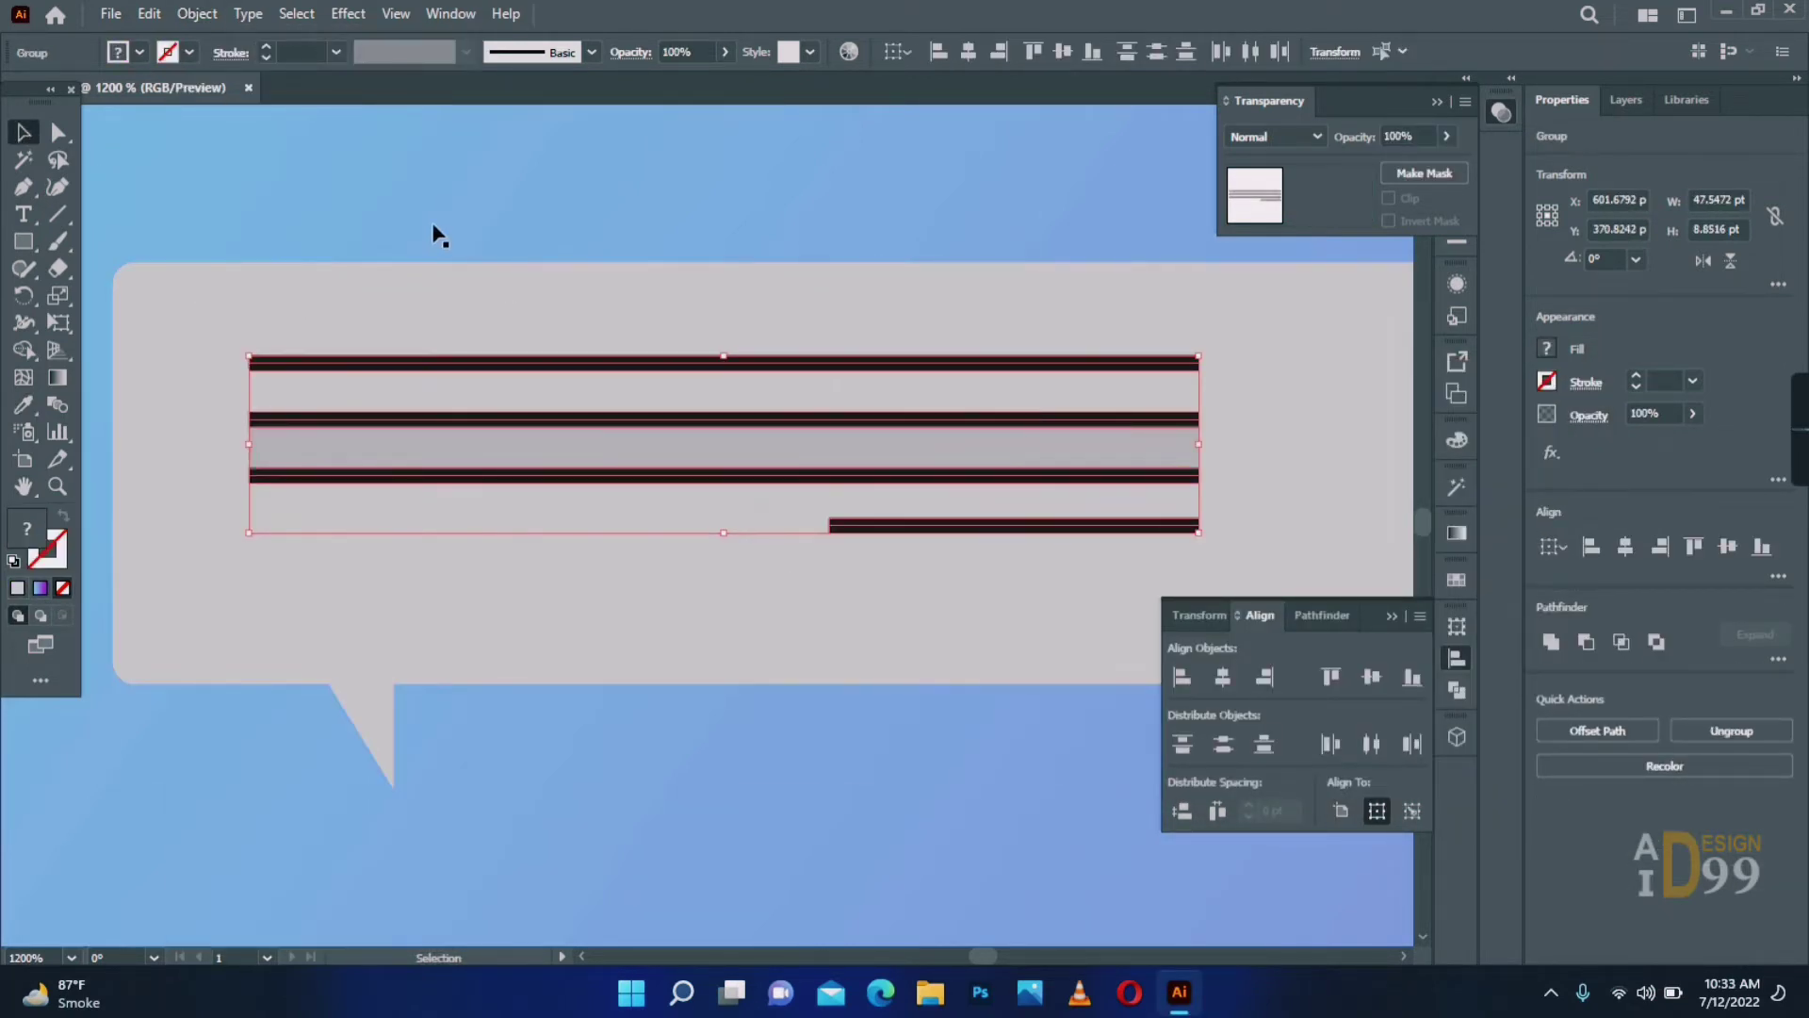
Group the expanded text lines together.
left_click(432, 226)
left_click(547, 364)
left_click(589, 420, "shift")
left_click(630, 478, "shift")
right_click(841, 486)
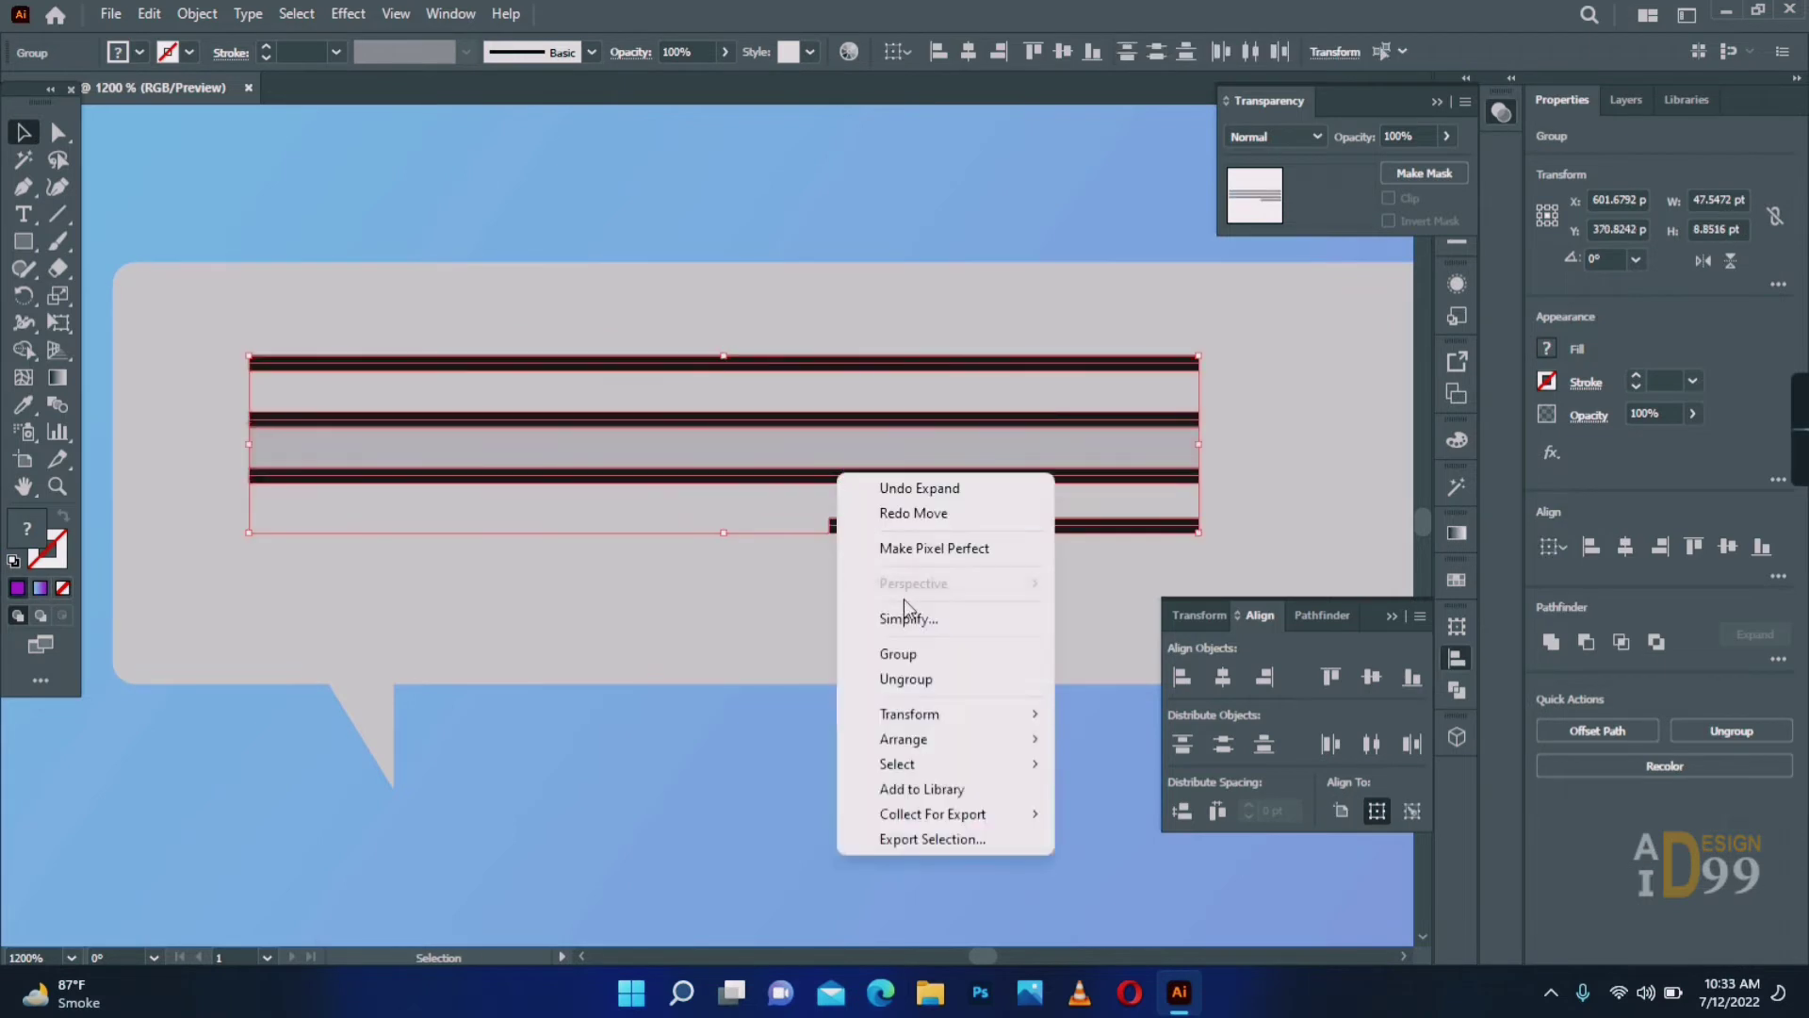
left_click(923, 654)
Cut the grouped lines out of the speech bubble with Minus Front.
left_click_drag(267, 254, 1065, 613)
left_click(1458, 690)
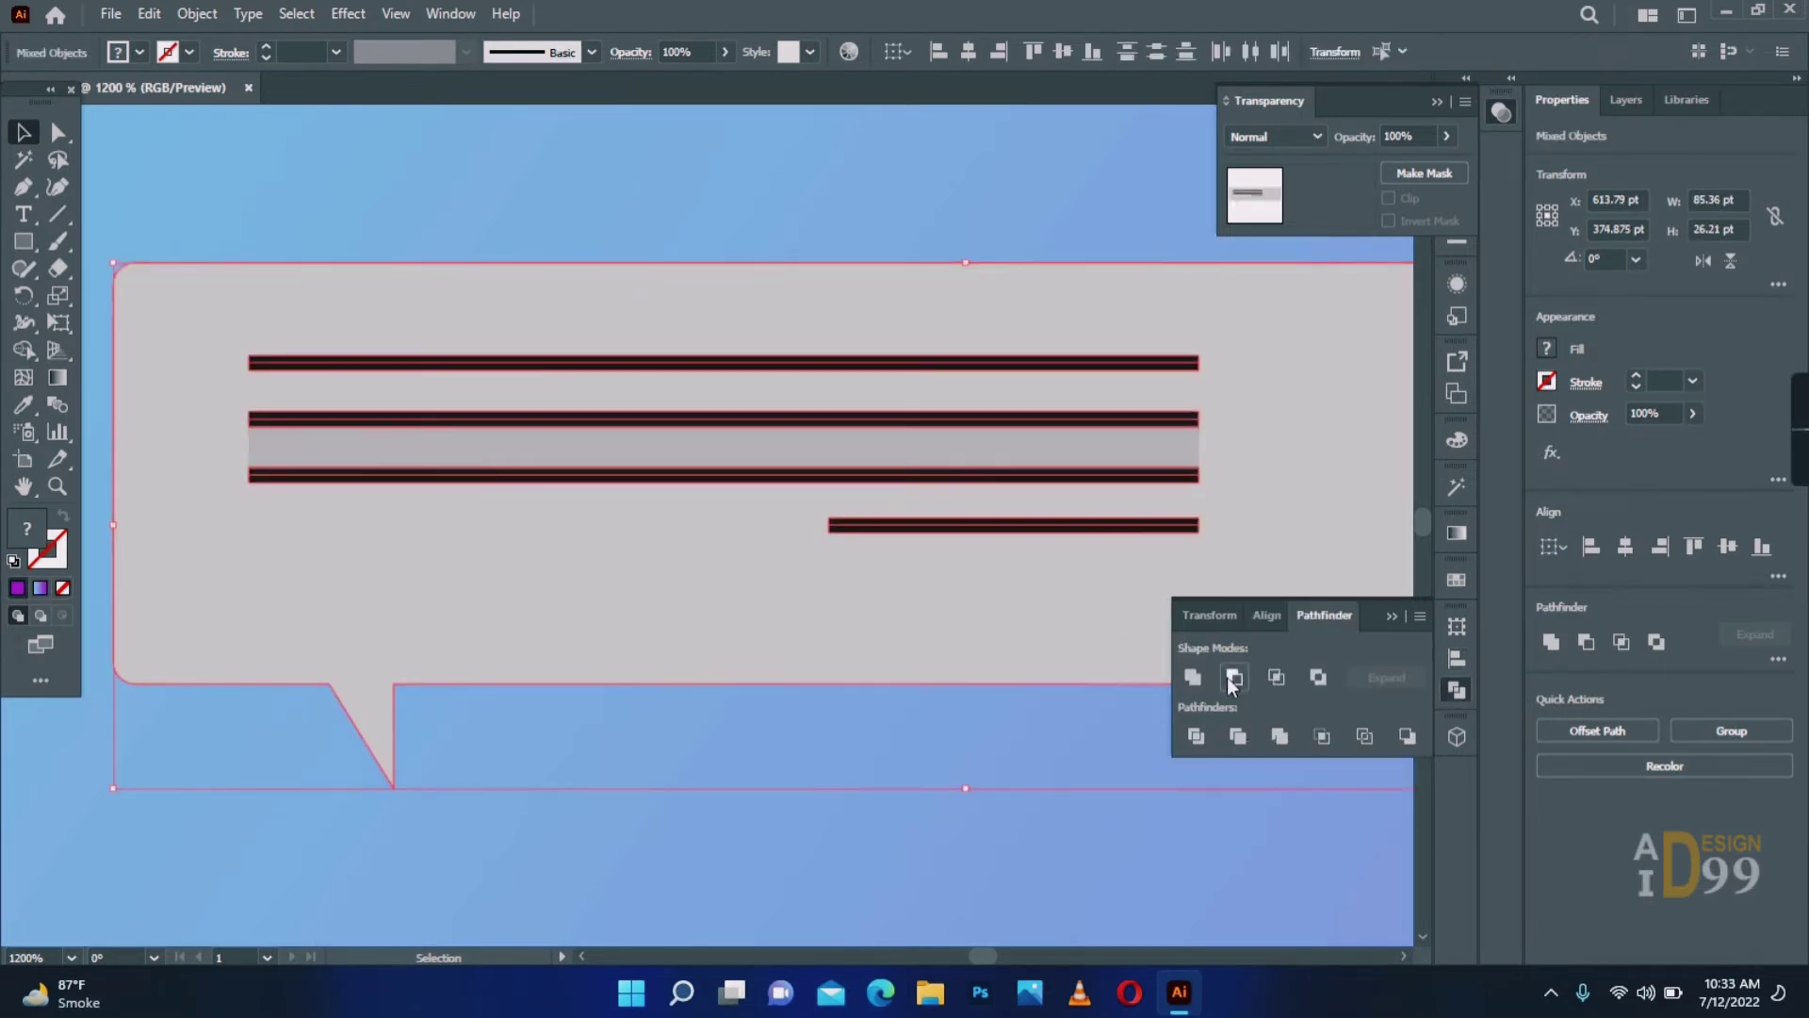
left_click(1234, 677)
left_click(408, 223)
Draw a circle about 3.2 pt wide near the speech bubble's right end and fill it with golden yellow #CEAA15.
scroll(839, 452, "right", 5)
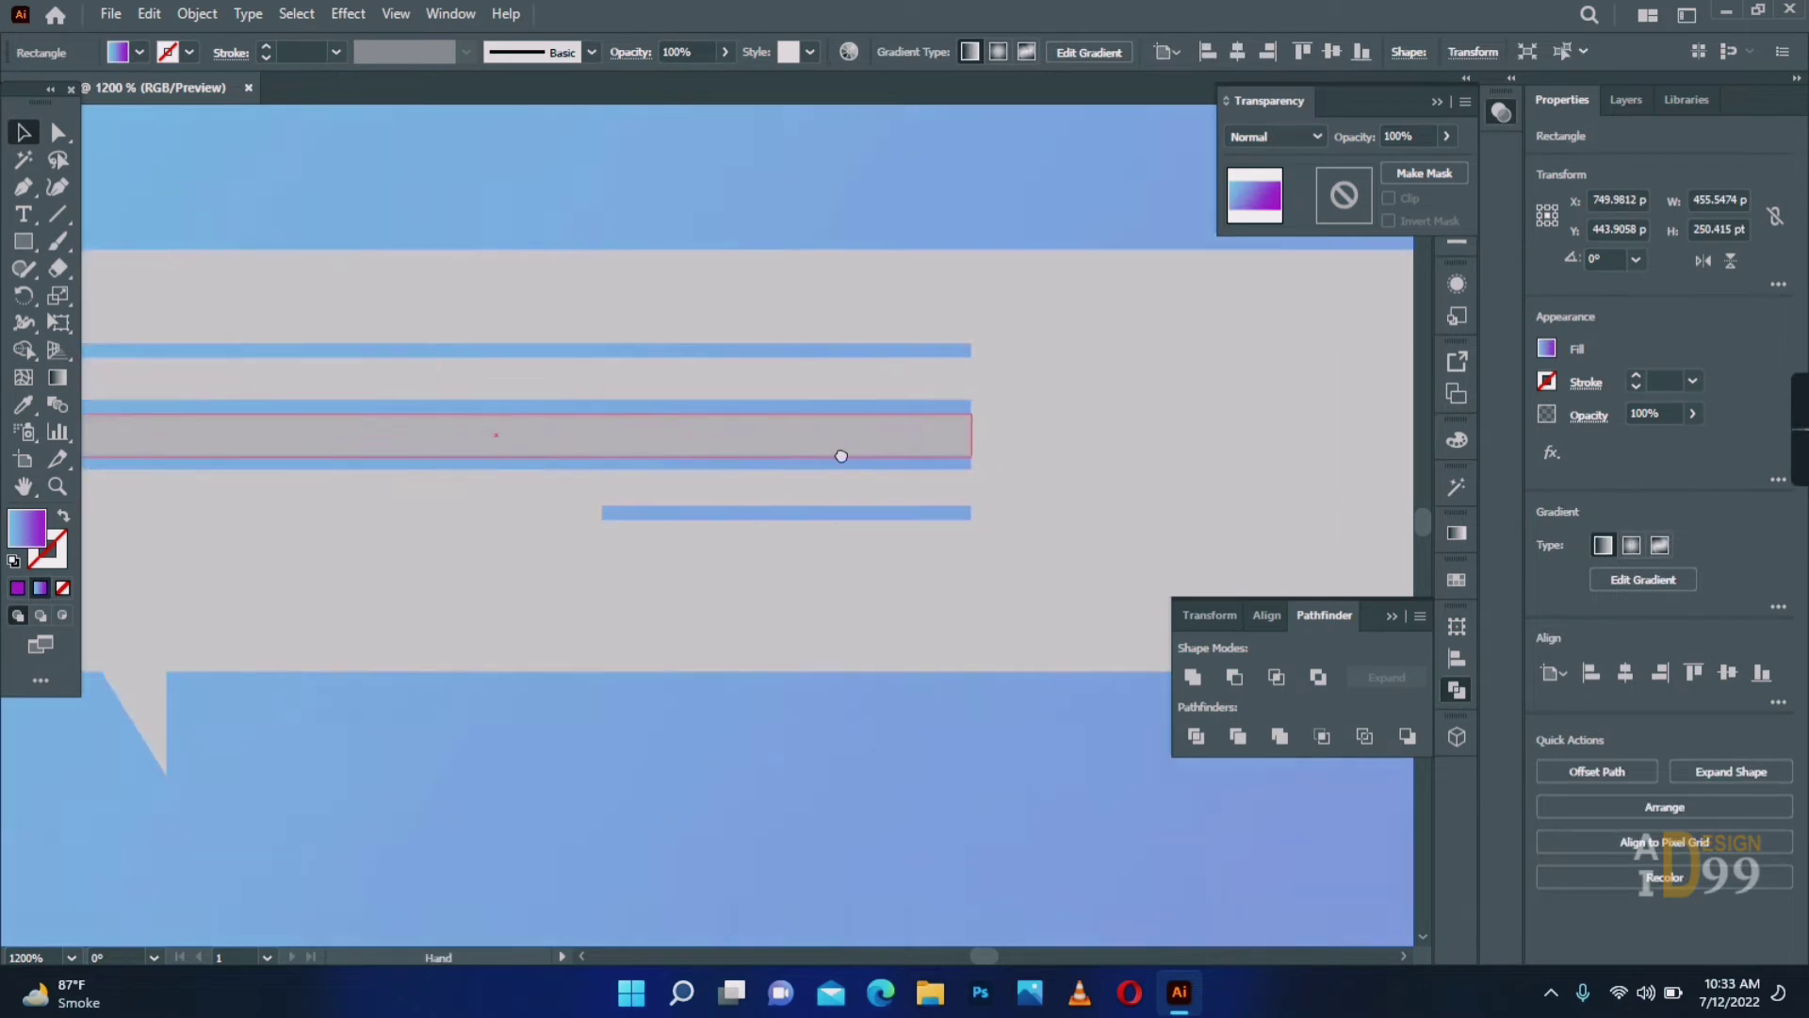
left_click_drag(1075, 370, 1124, 410)
double_click(26, 527)
left_click(1329, 683)
left_click(1264, 511)
left_click(1257, 493)
left_click(1332, 690)
left_click(1534, 448)
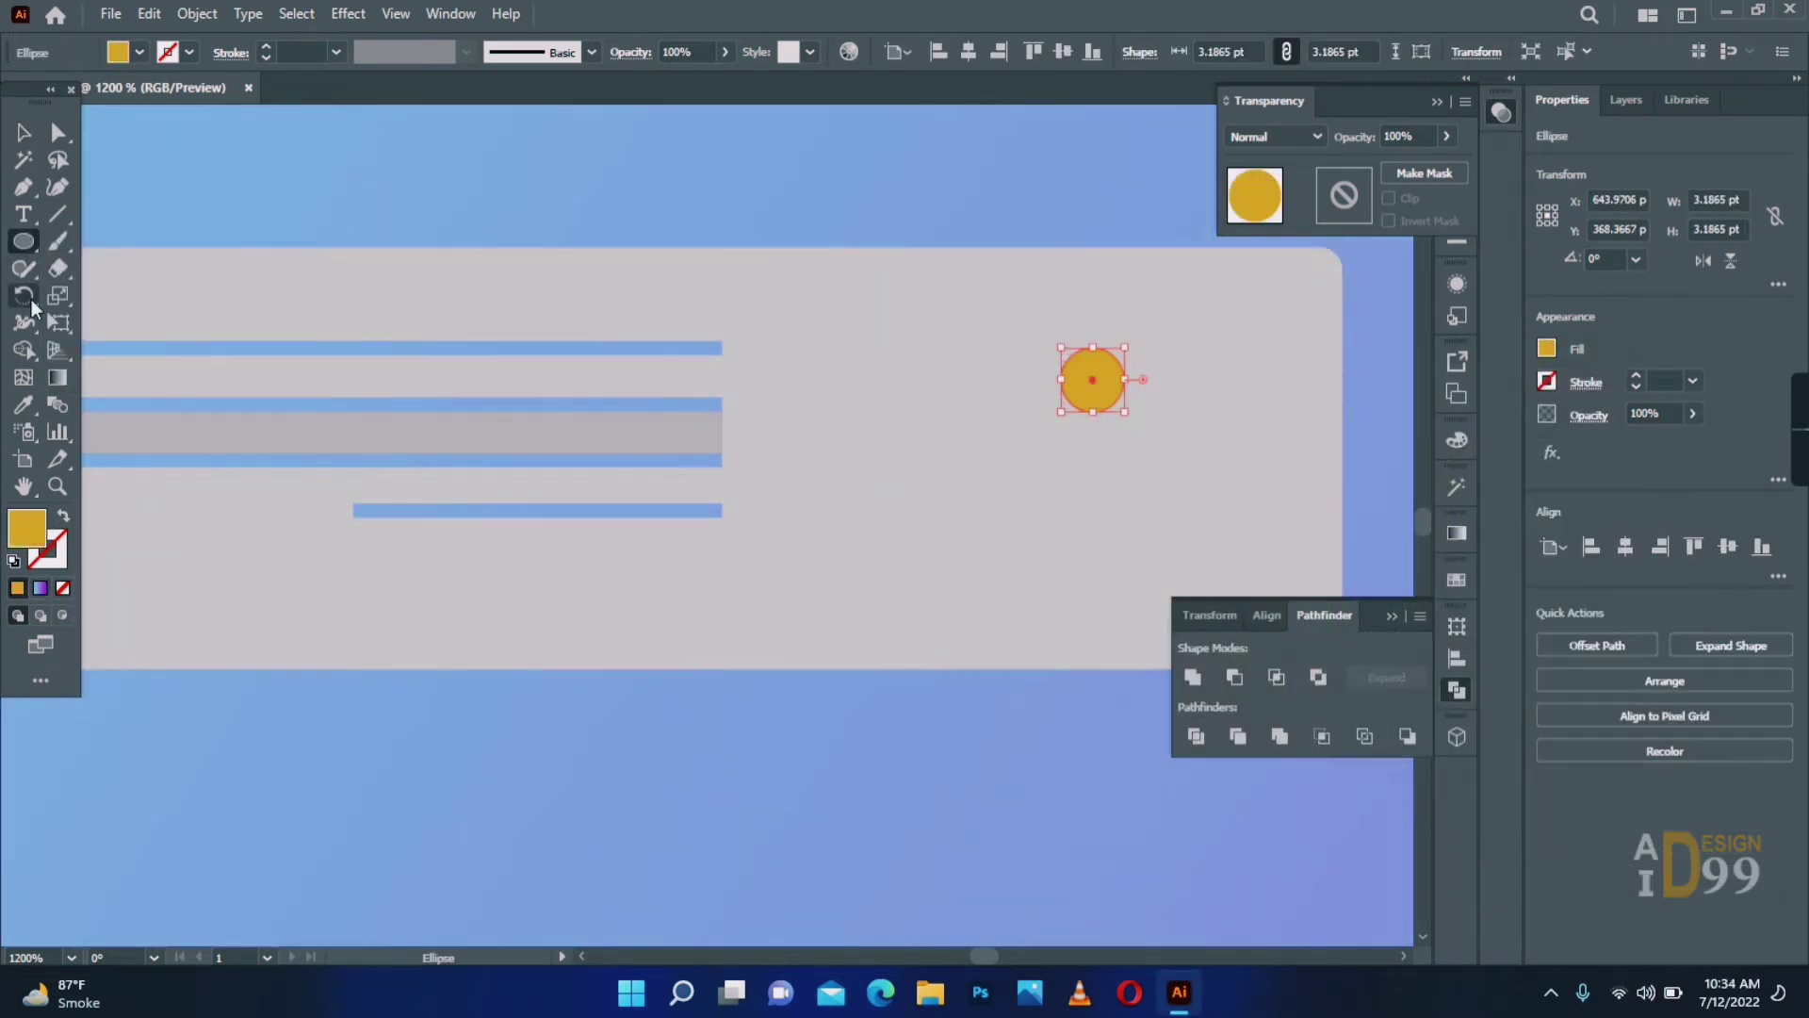
Draw a larger circle about 6.7 pt wide below the small one and a horizontal path across its centre.
left_click_drag(1014, 472, 1149, 606)
left_click(20, 198)
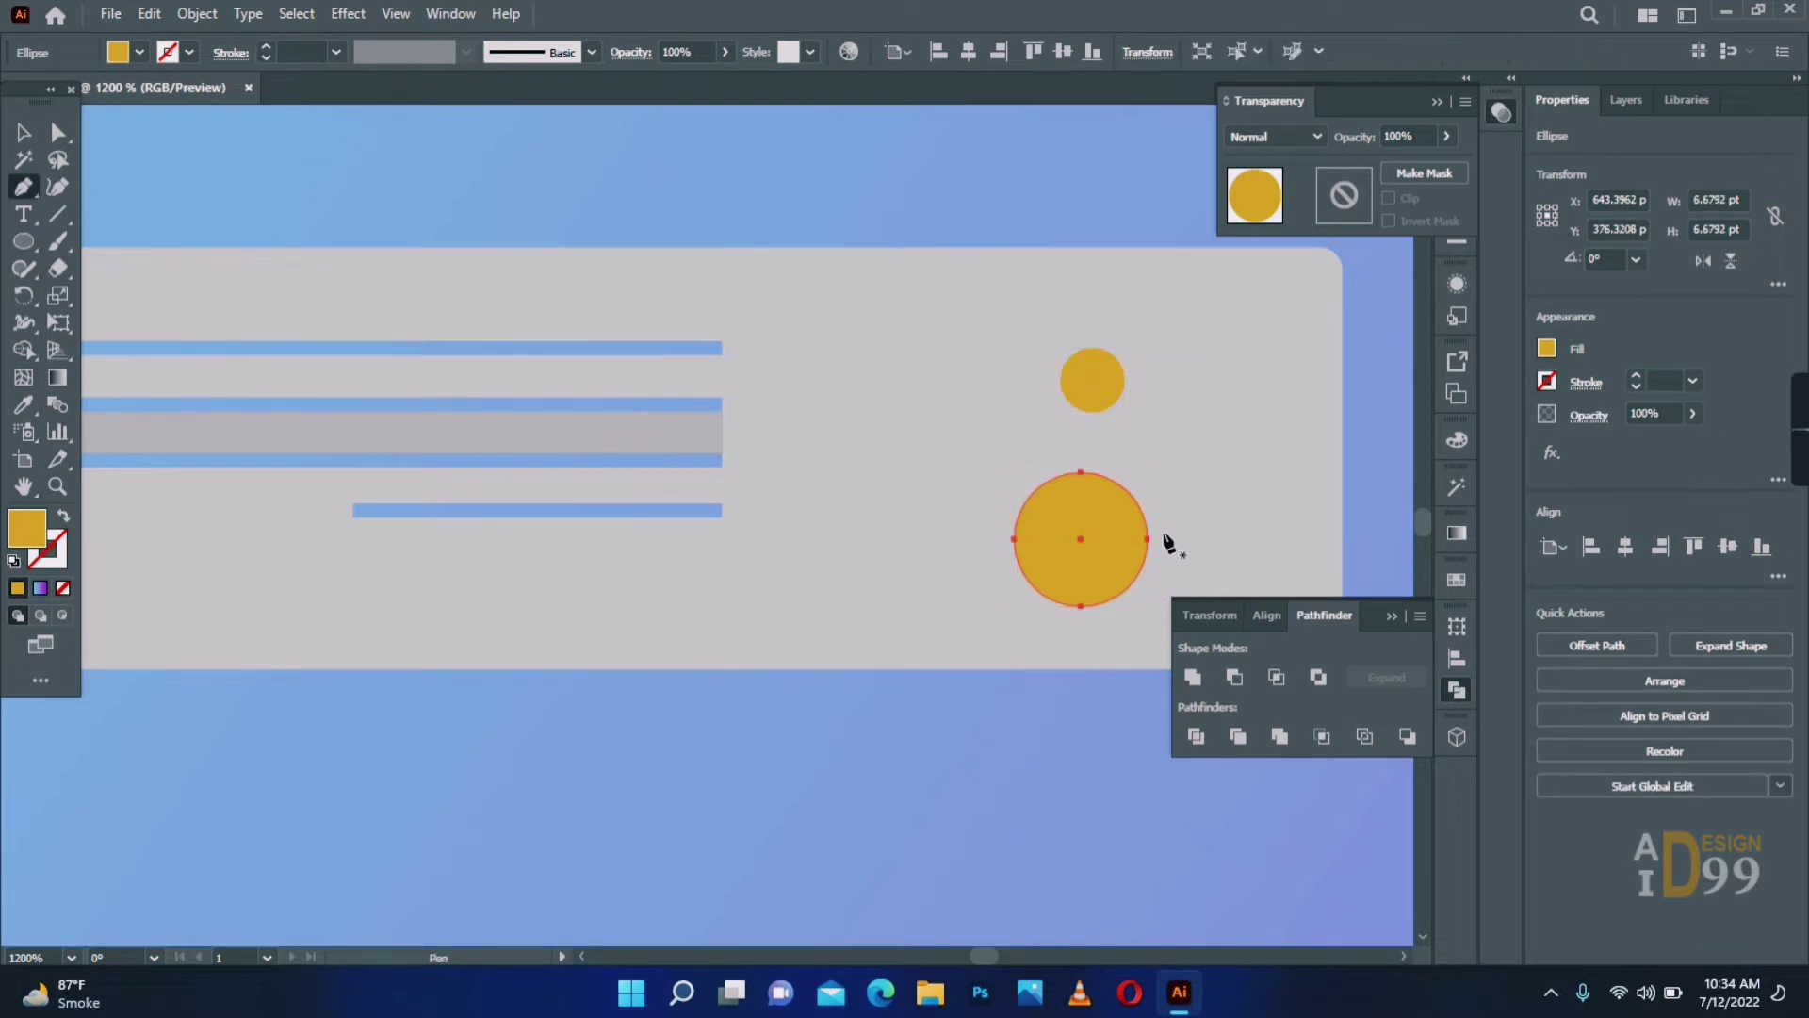
left_click(1170, 539)
left_click(973, 539)
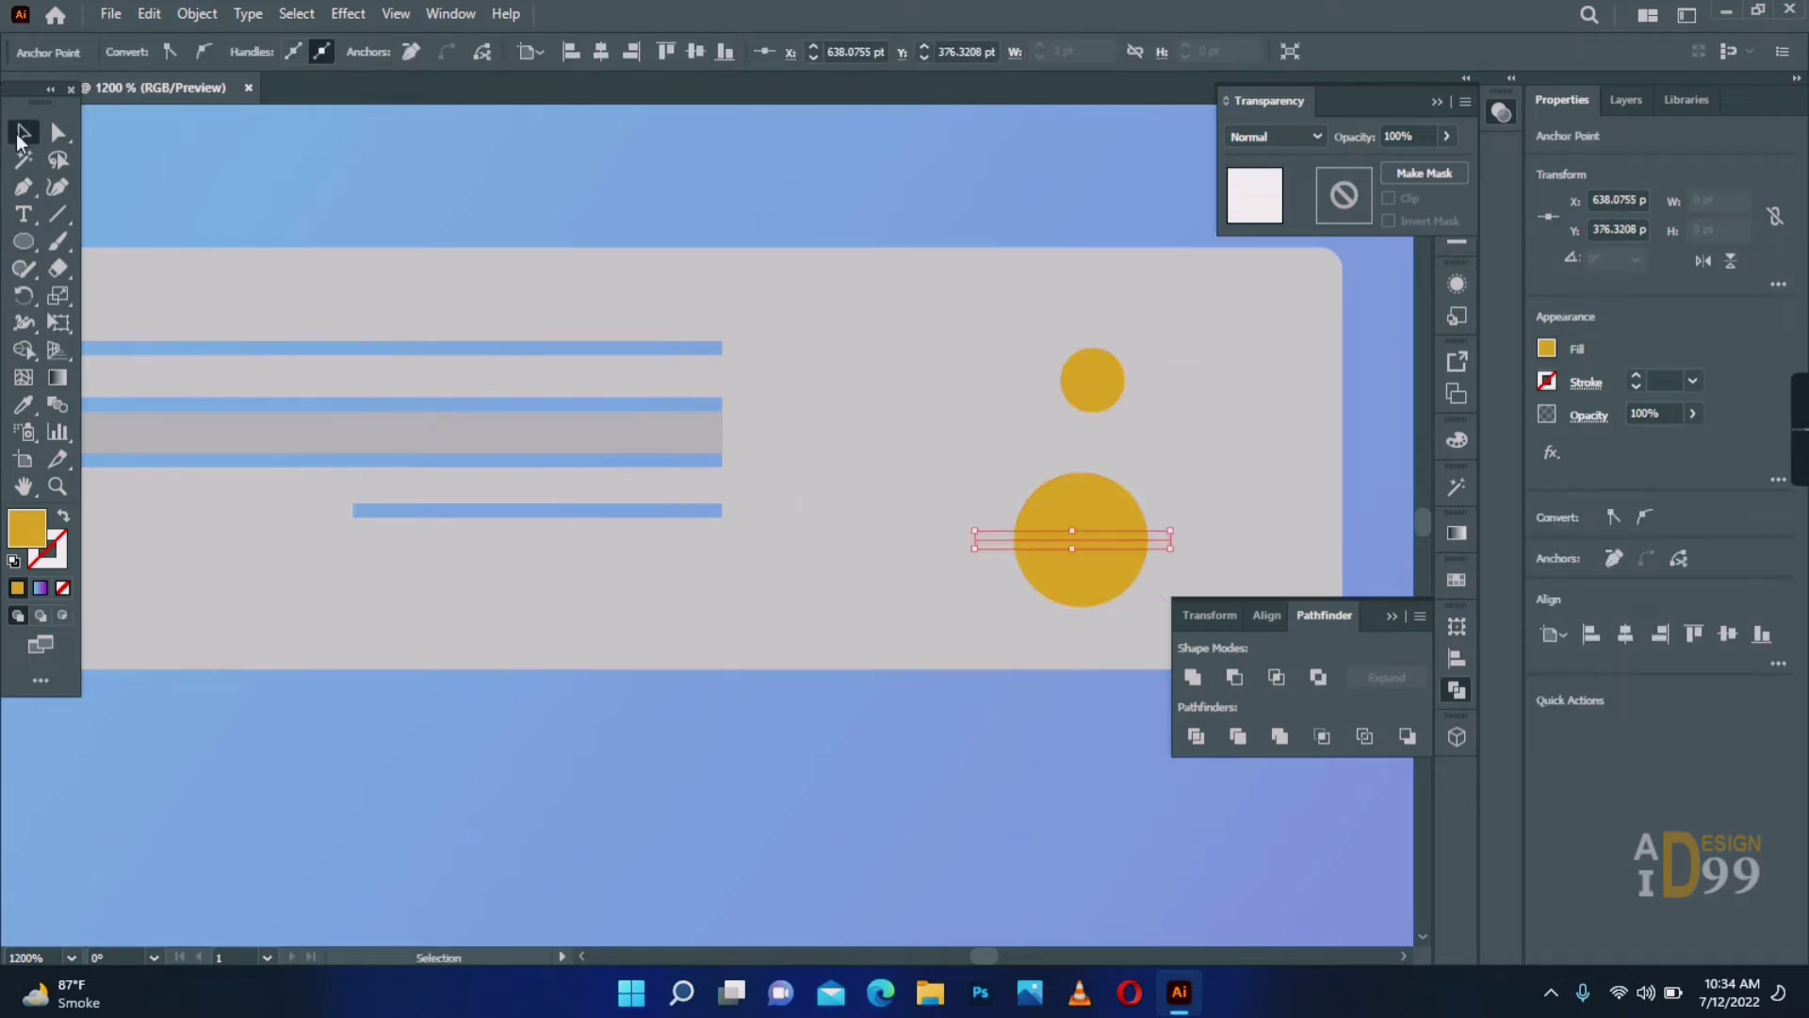
Divide the larger circle along the horizontal path and ungroup the resulting halves.
left_click(21, 134)
left_click(1043, 517, "shift")
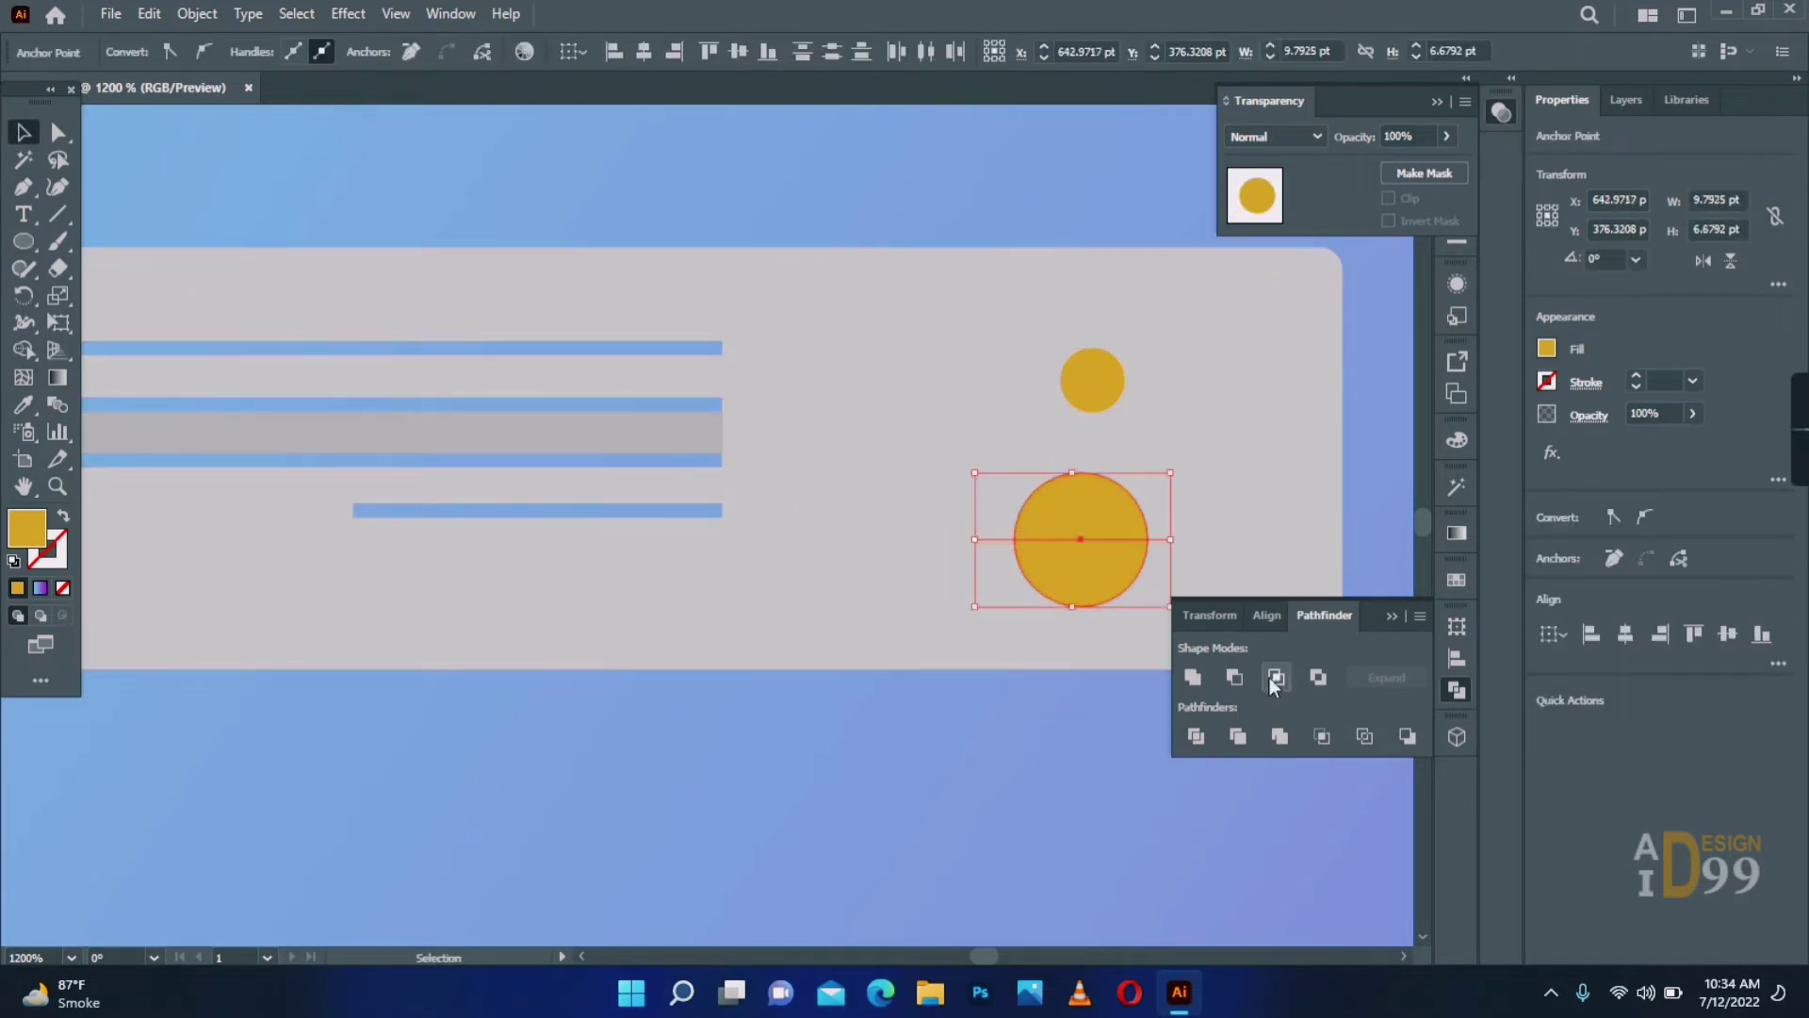
left_click(1205, 737)
right_click(1096, 563)
left_click(1148, 749)
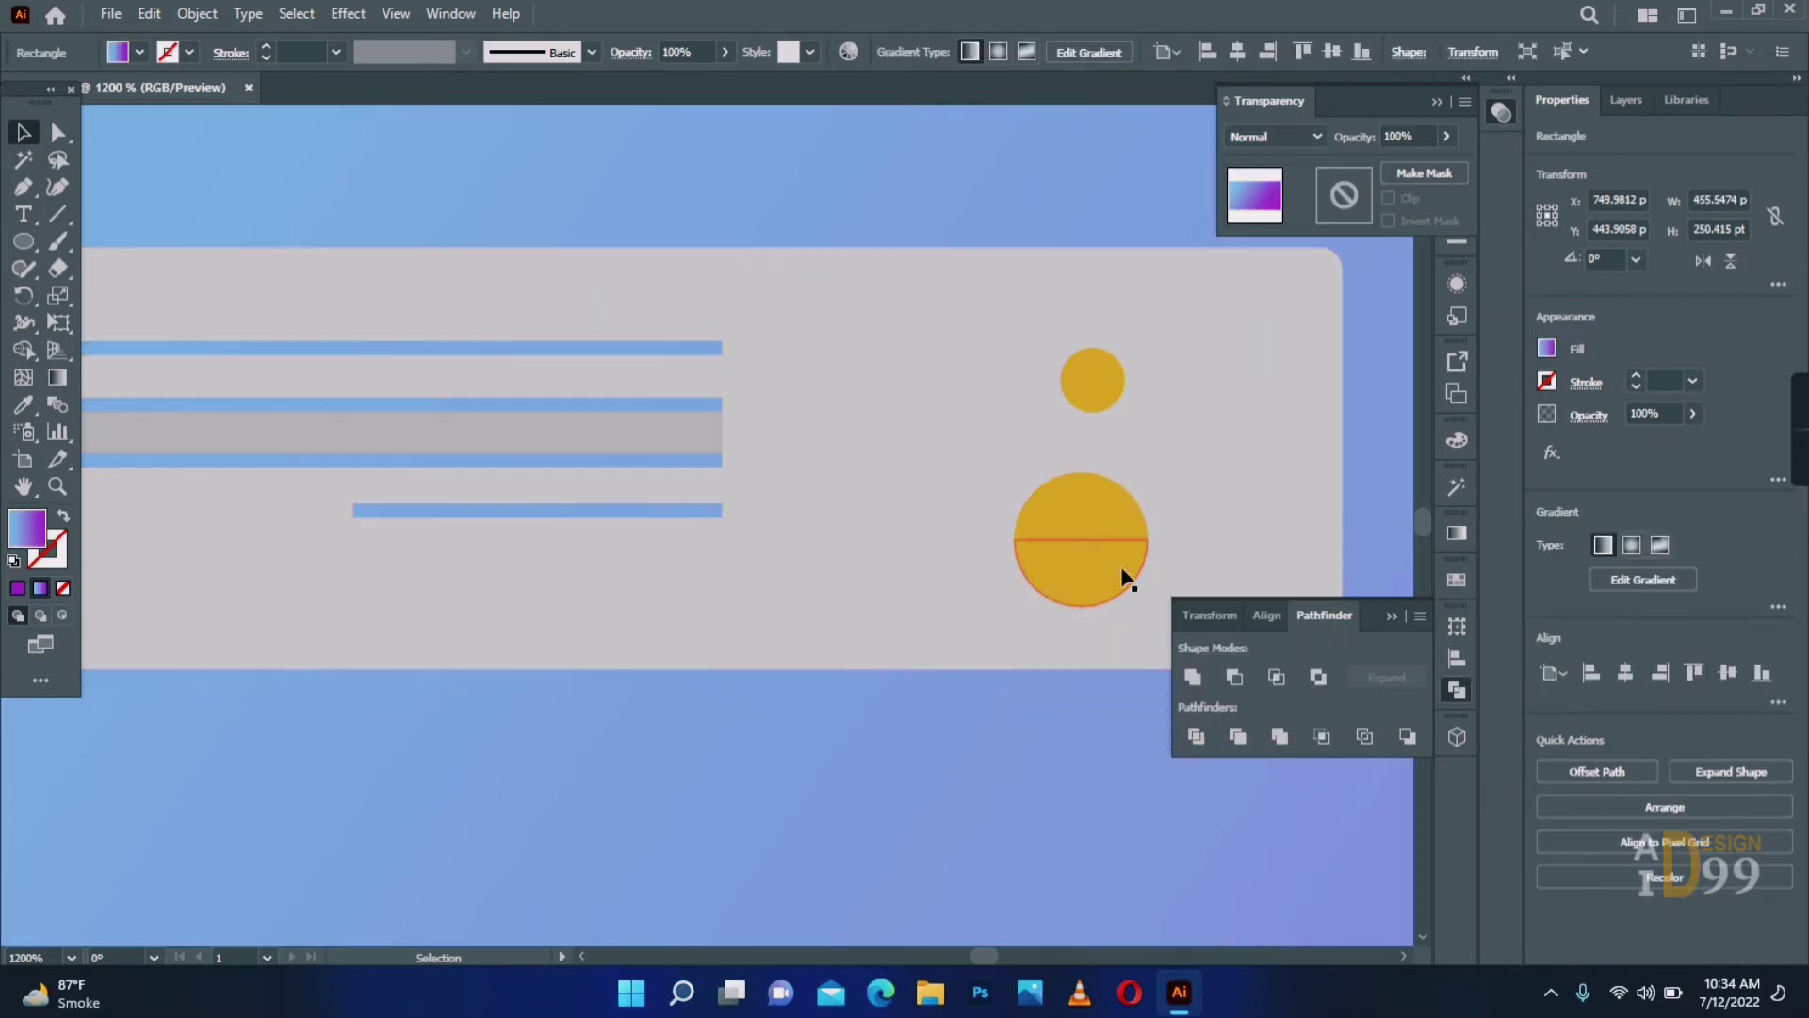
Move the lower half-circle out of the bubble and enlarge the upper half as shoulders beneath the small head circle.
left_click_drag(1127, 577, 985, 793)
left_click(1107, 529)
left_click_drag(1160, 539, 1216, 567)
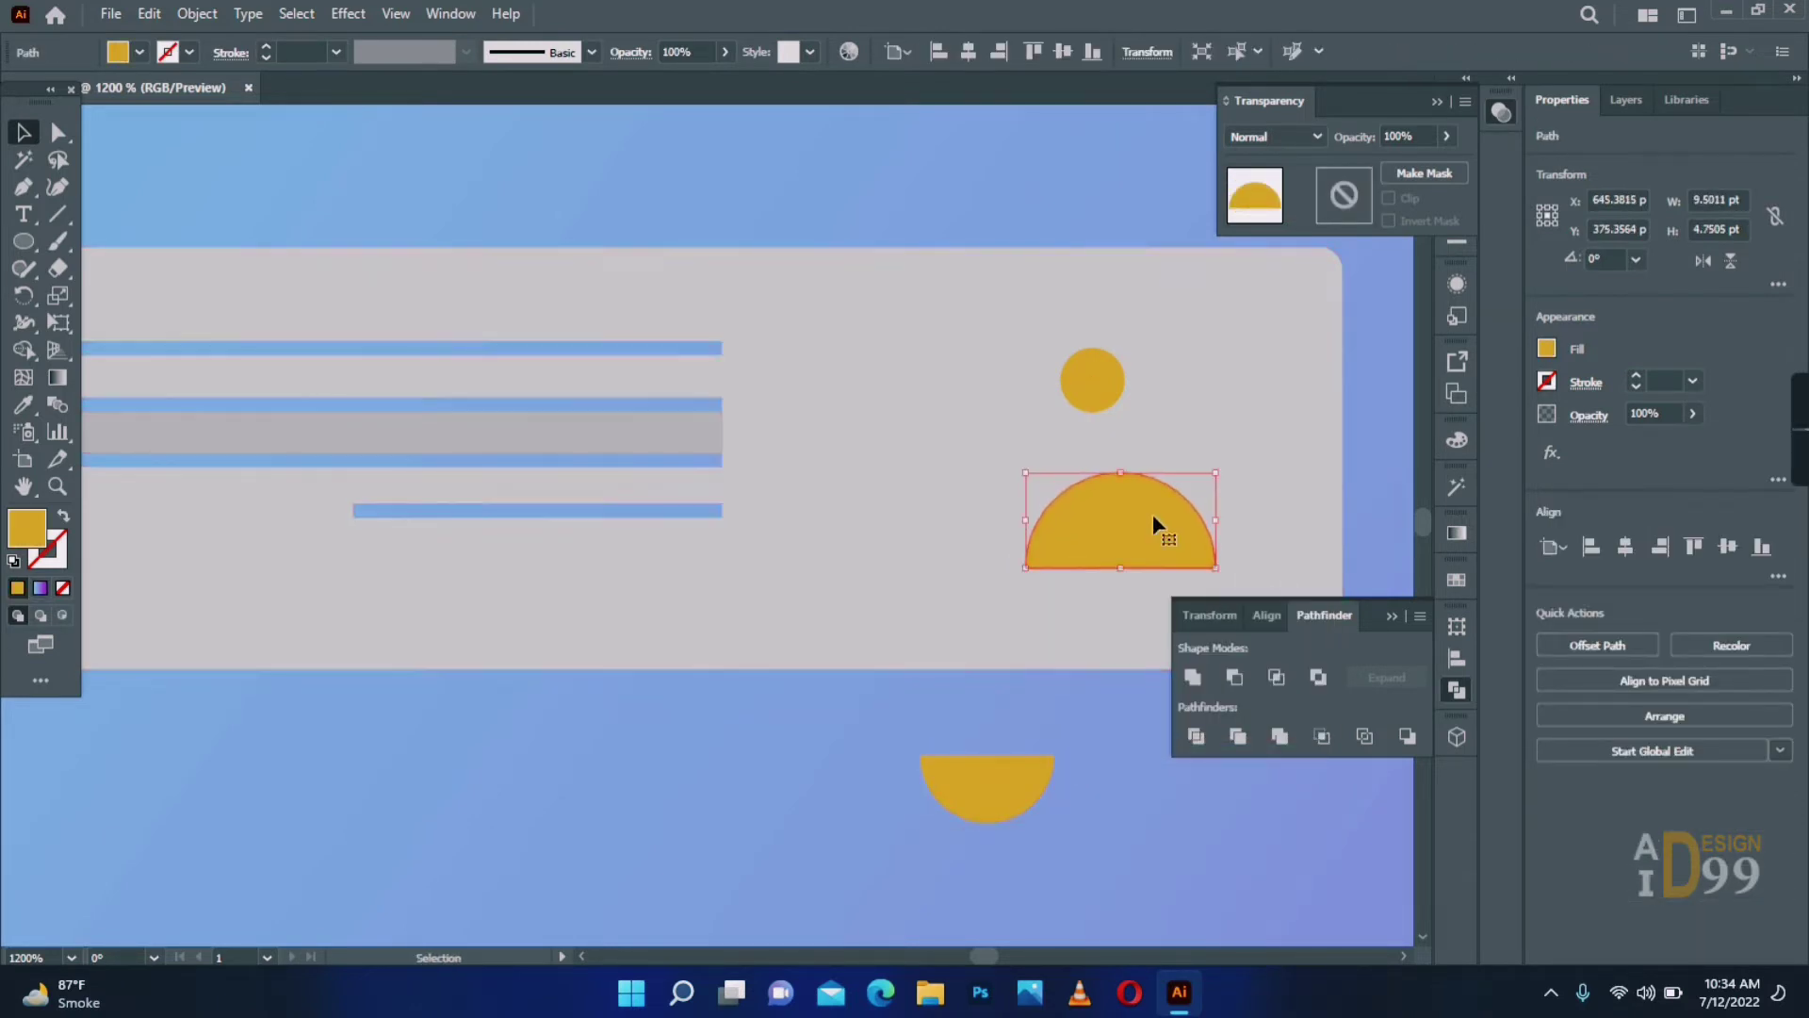
left_click_drag(1094, 387, 1161, 483)
left_click_drag(1147, 450, 1137, 402)
left_click_drag(1112, 545, 1093, 509)
left_click_drag(1167, 557, 1231, 631)
Shrink the shoulders to about 10.4 pt wide and reduce the head circle, keeping it just above them.
left_click(857, 456)
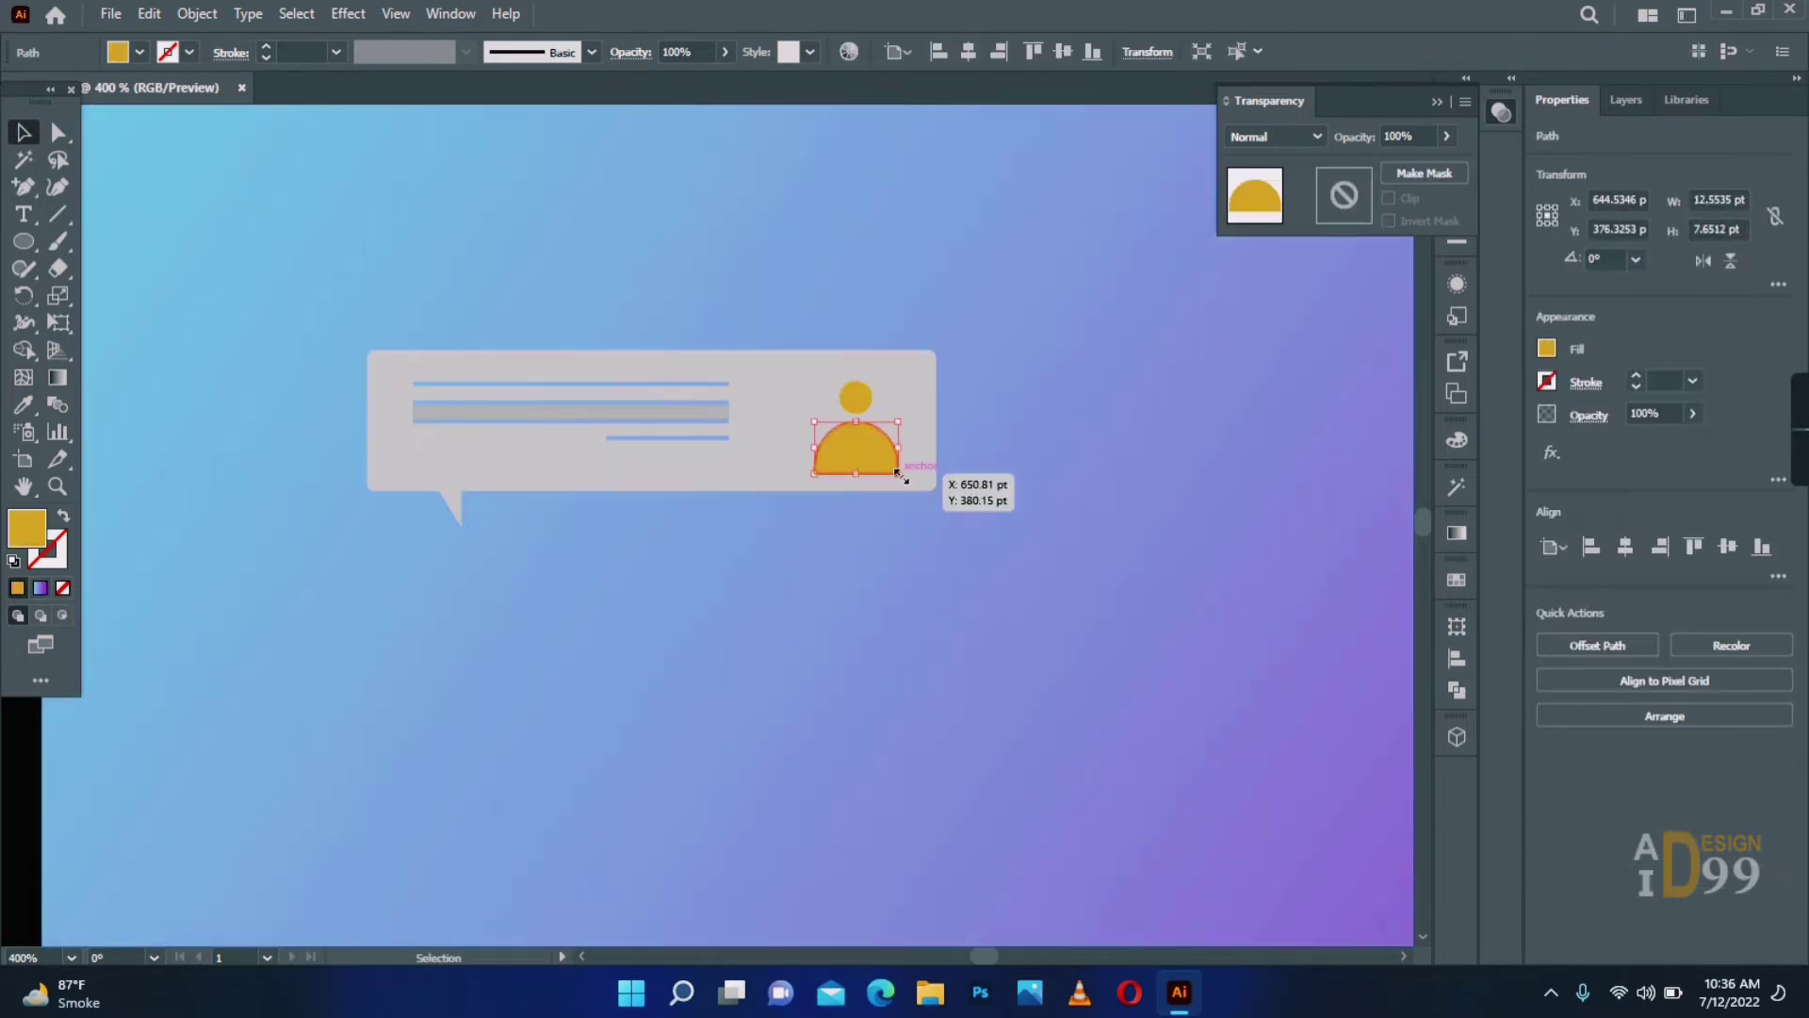
left_click_drag(861, 444, 864, 445)
left_click(857, 397)
left_click_drag(873, 414, 854, 403)
left_click(1039, 383)
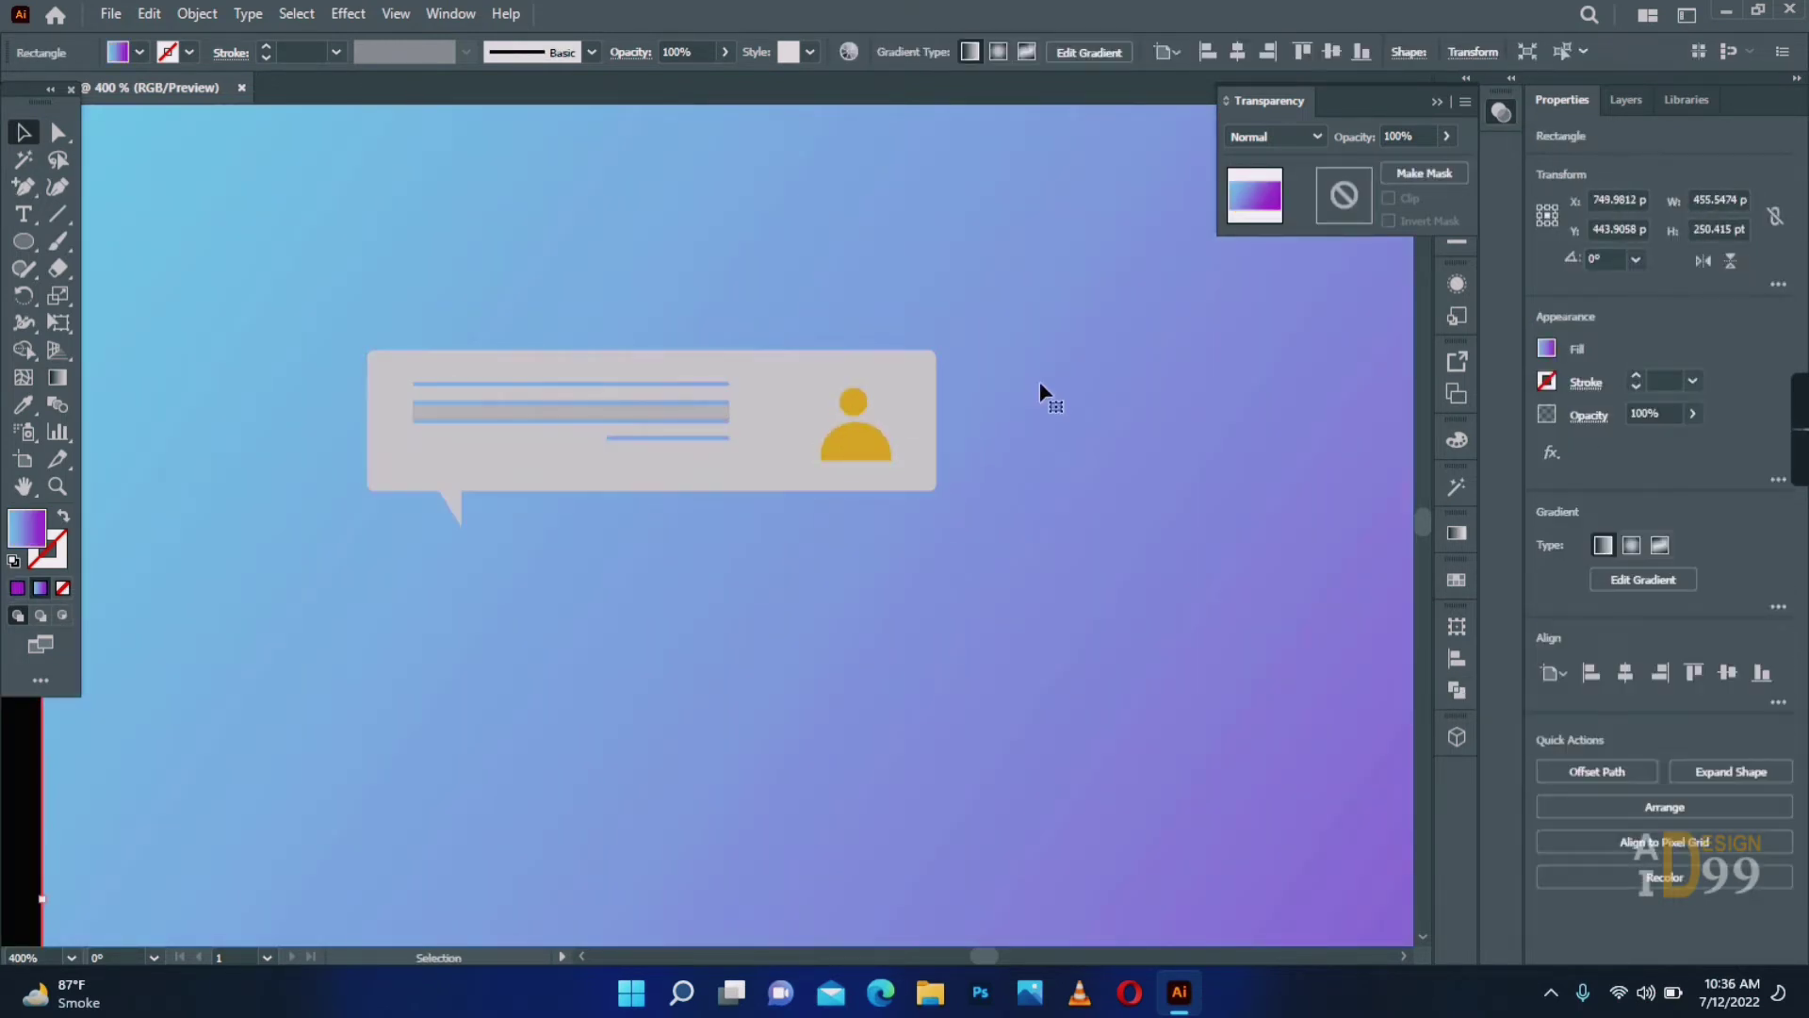
Group the head circle and shoulders into one person icon.
left_click(857, 441)
left_click(857, 407, "shift")
left_click(1457, 658)
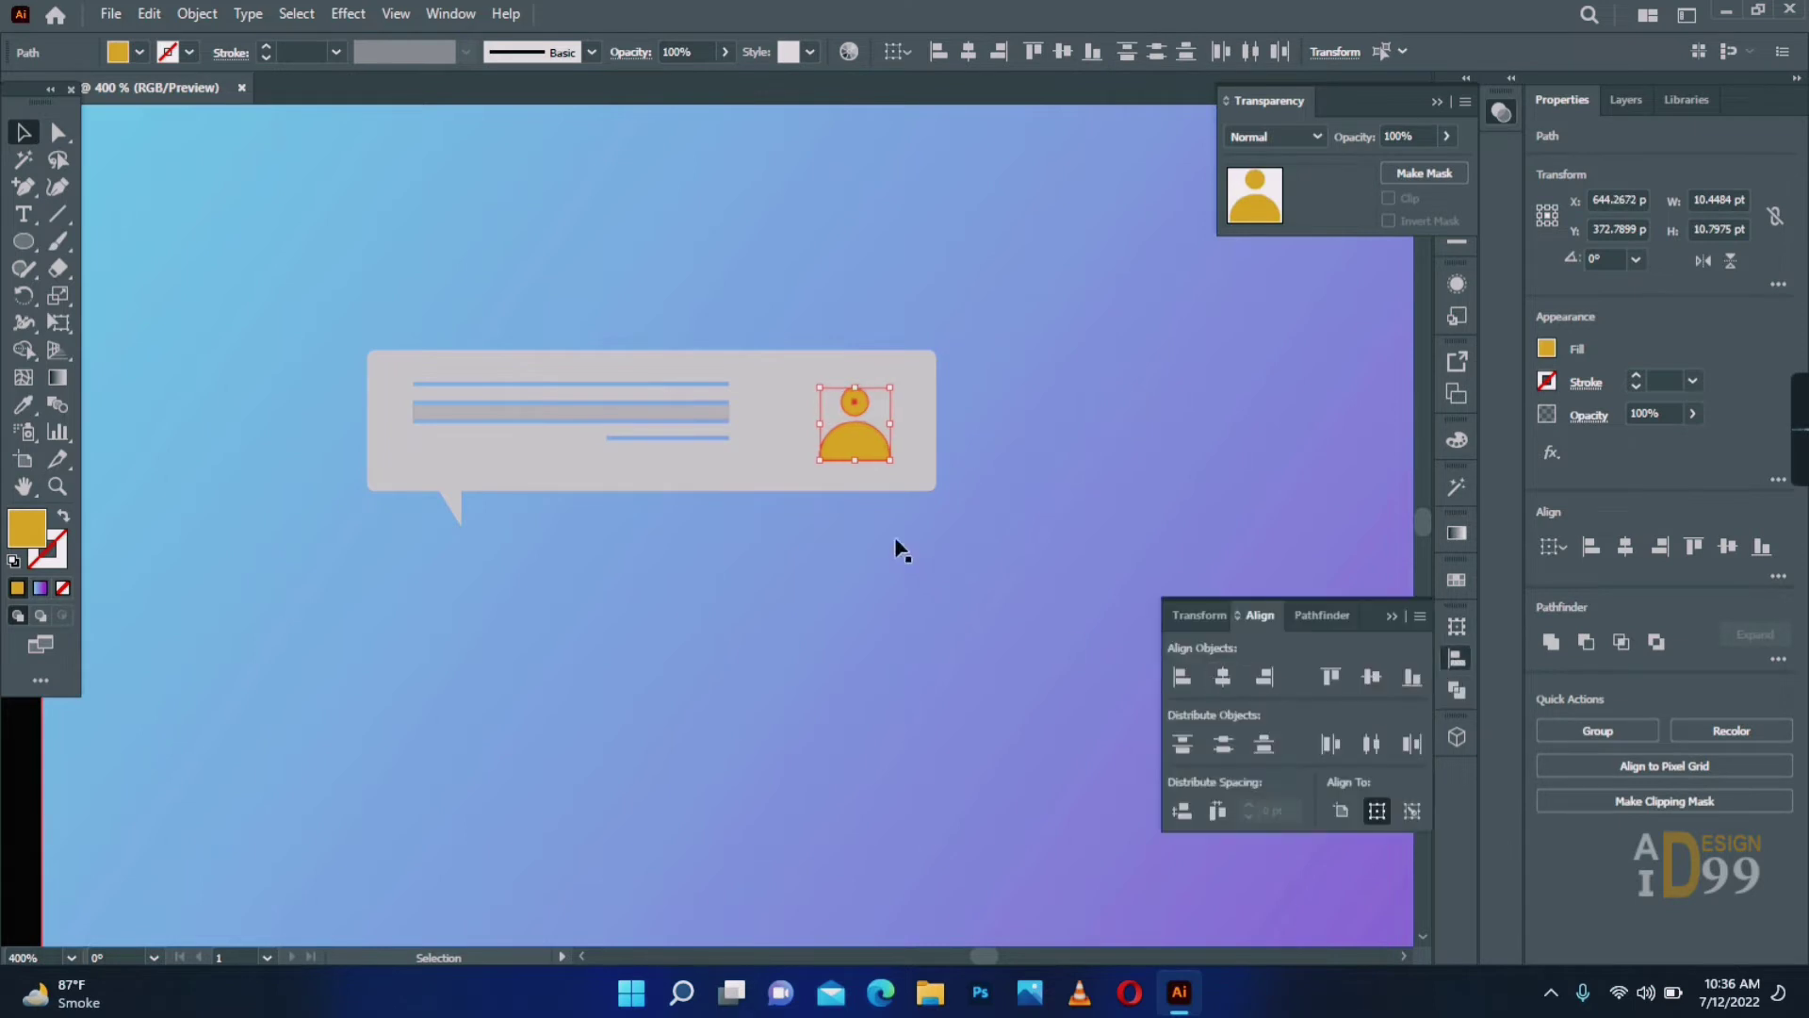
right_click(875, 433)
left_click(954, 581)
left_click(933, 645)
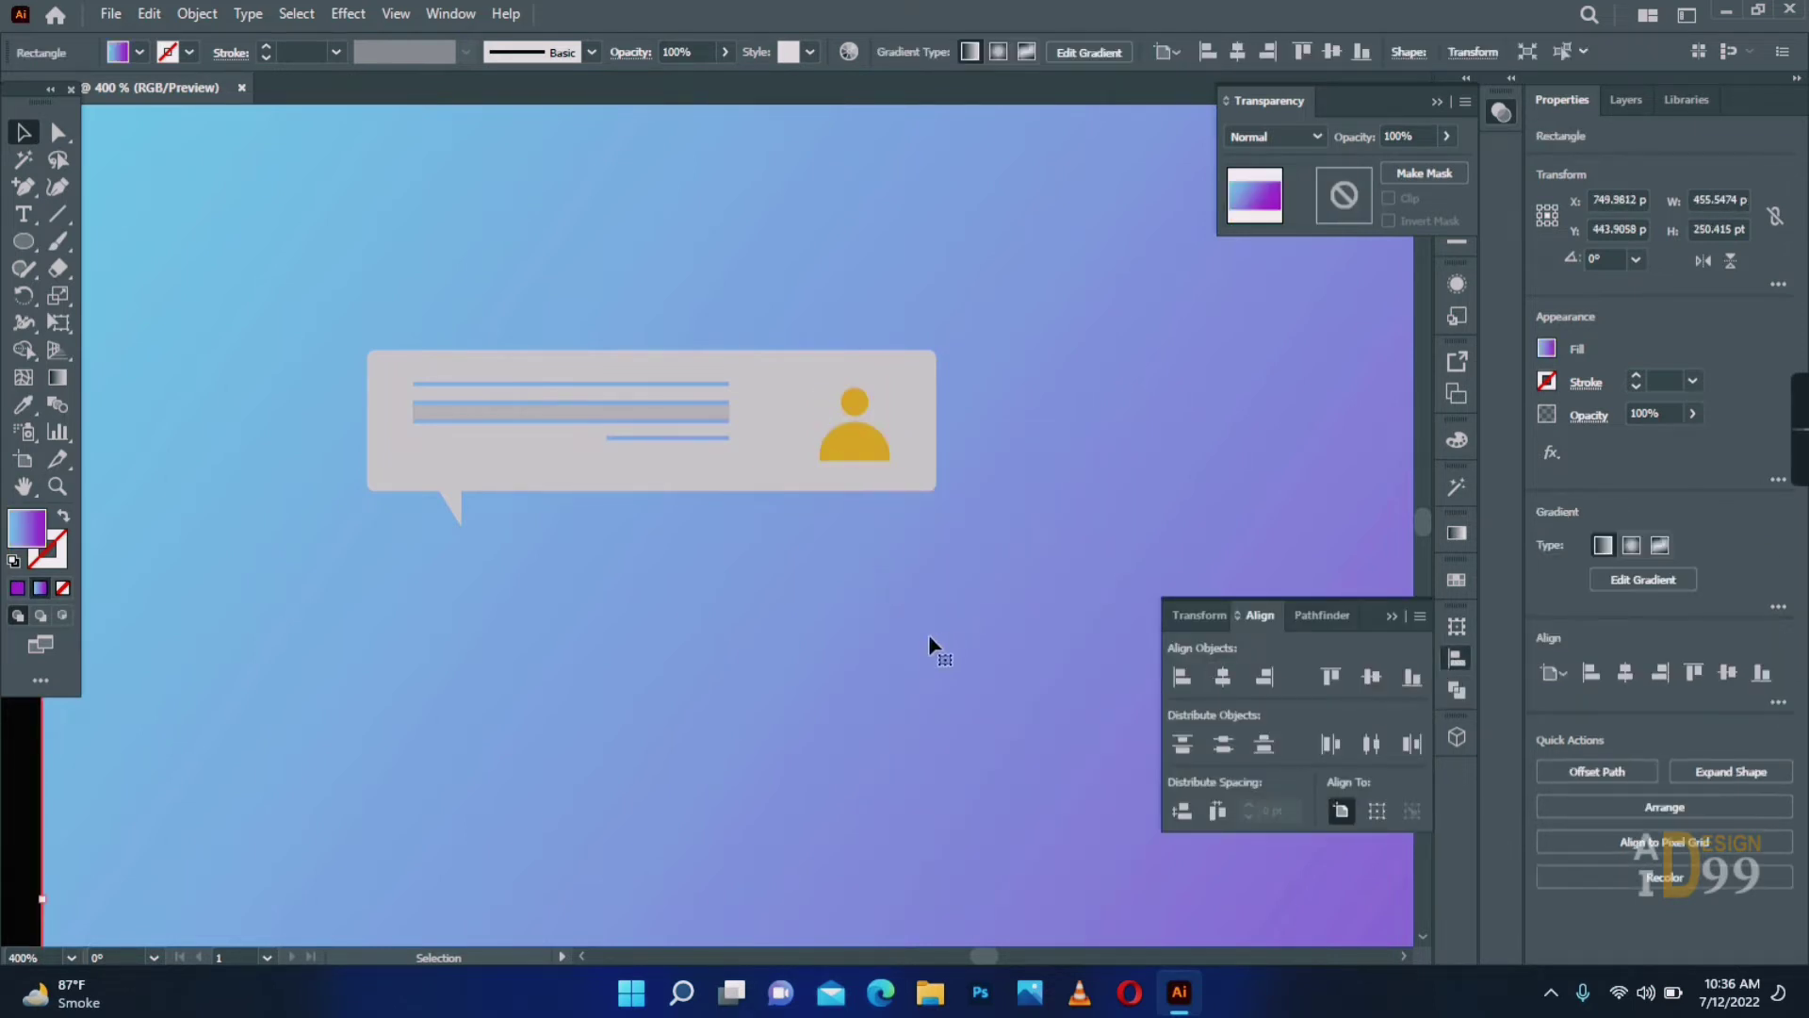
Lock the laptop's gradient screen and its black frame.
key("z")
scroll(946, 625, "down", 5)
left_click_drag(788, 561, 704, 544)
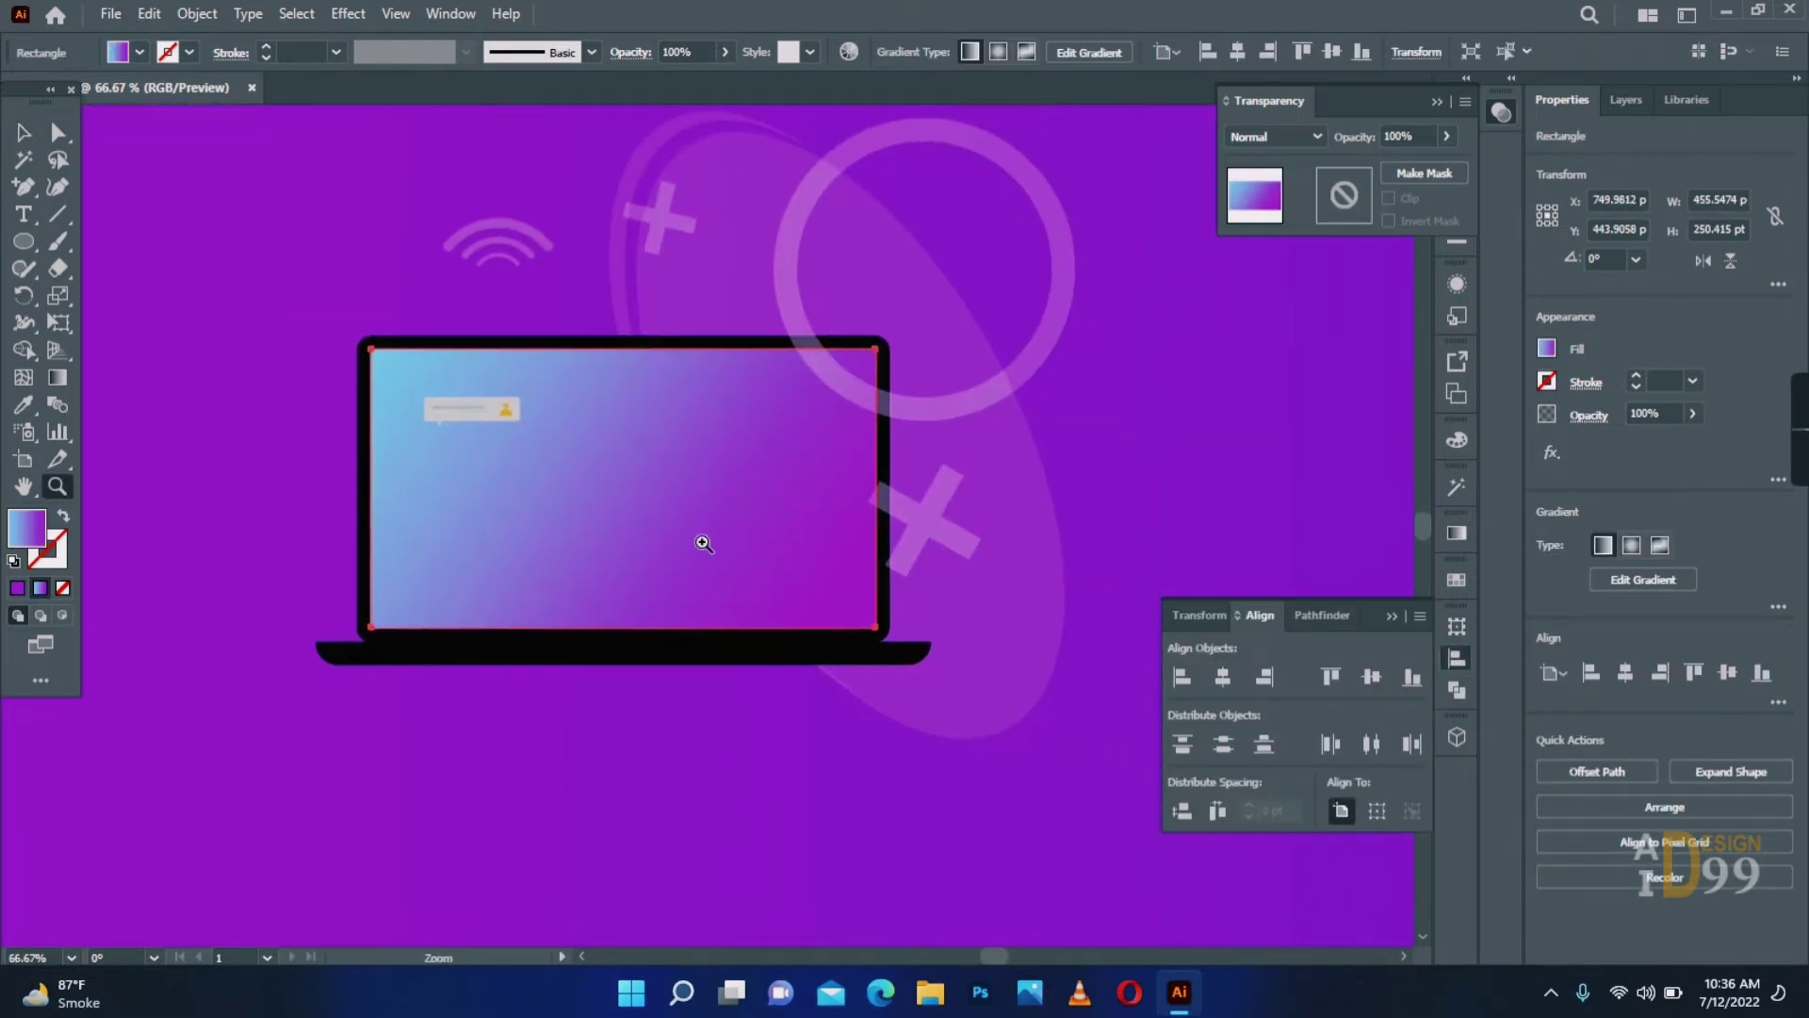
left_click(364, 366, "shift")
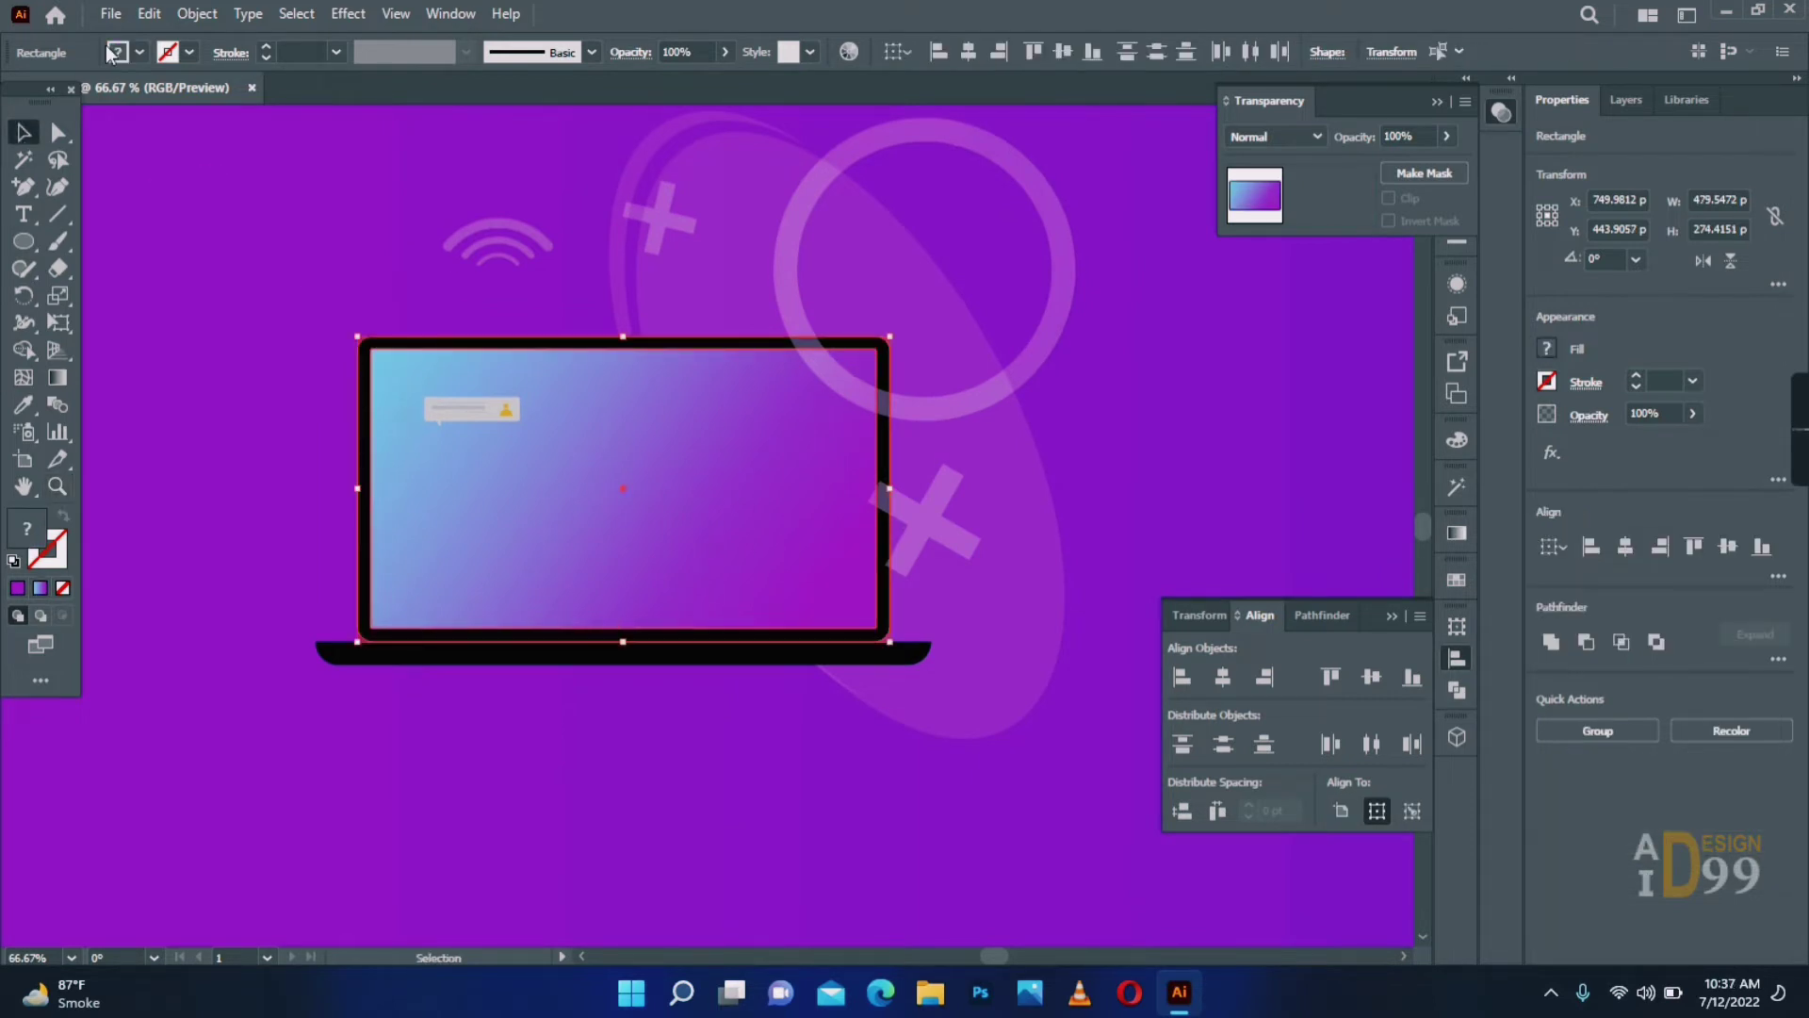
left_click(189, 20)
mouse_move(343, 174)
left_click(556, 176)
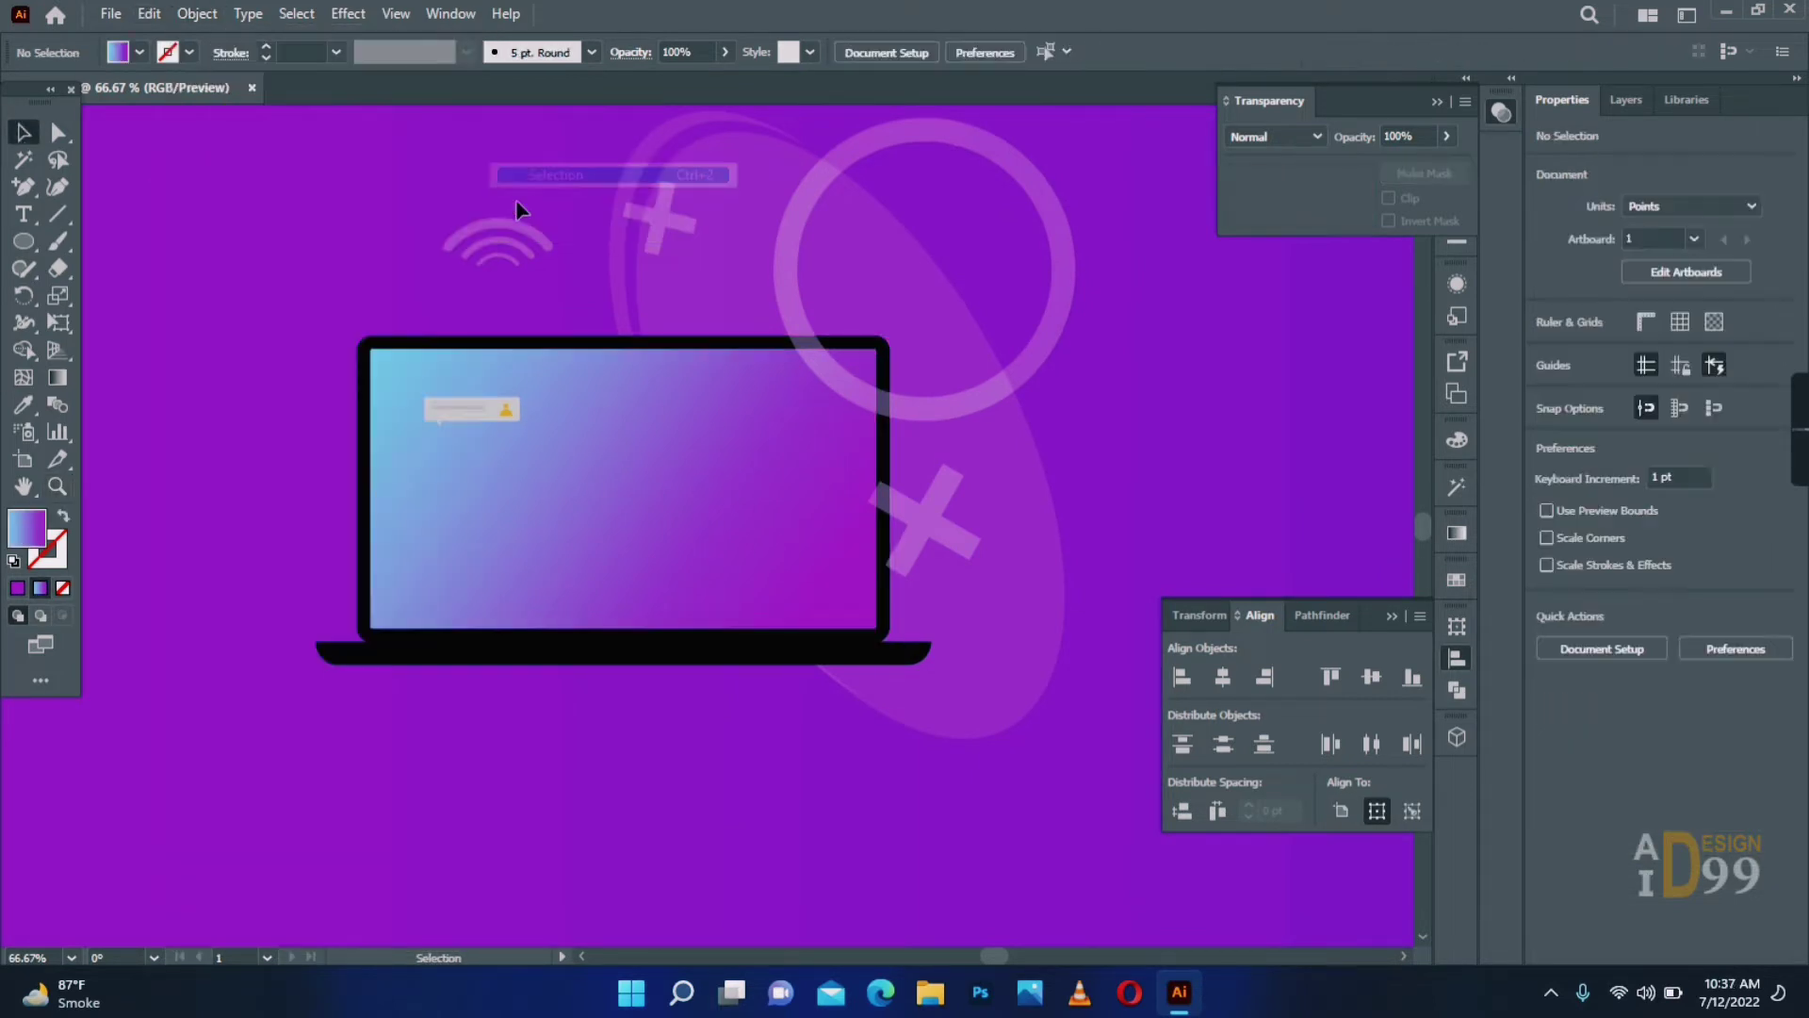
Pull in the speech bubble's right and lower edges, tail included, and reposition the person icon inside the smaller bubble.
scroll(453, 403, "up", 5)
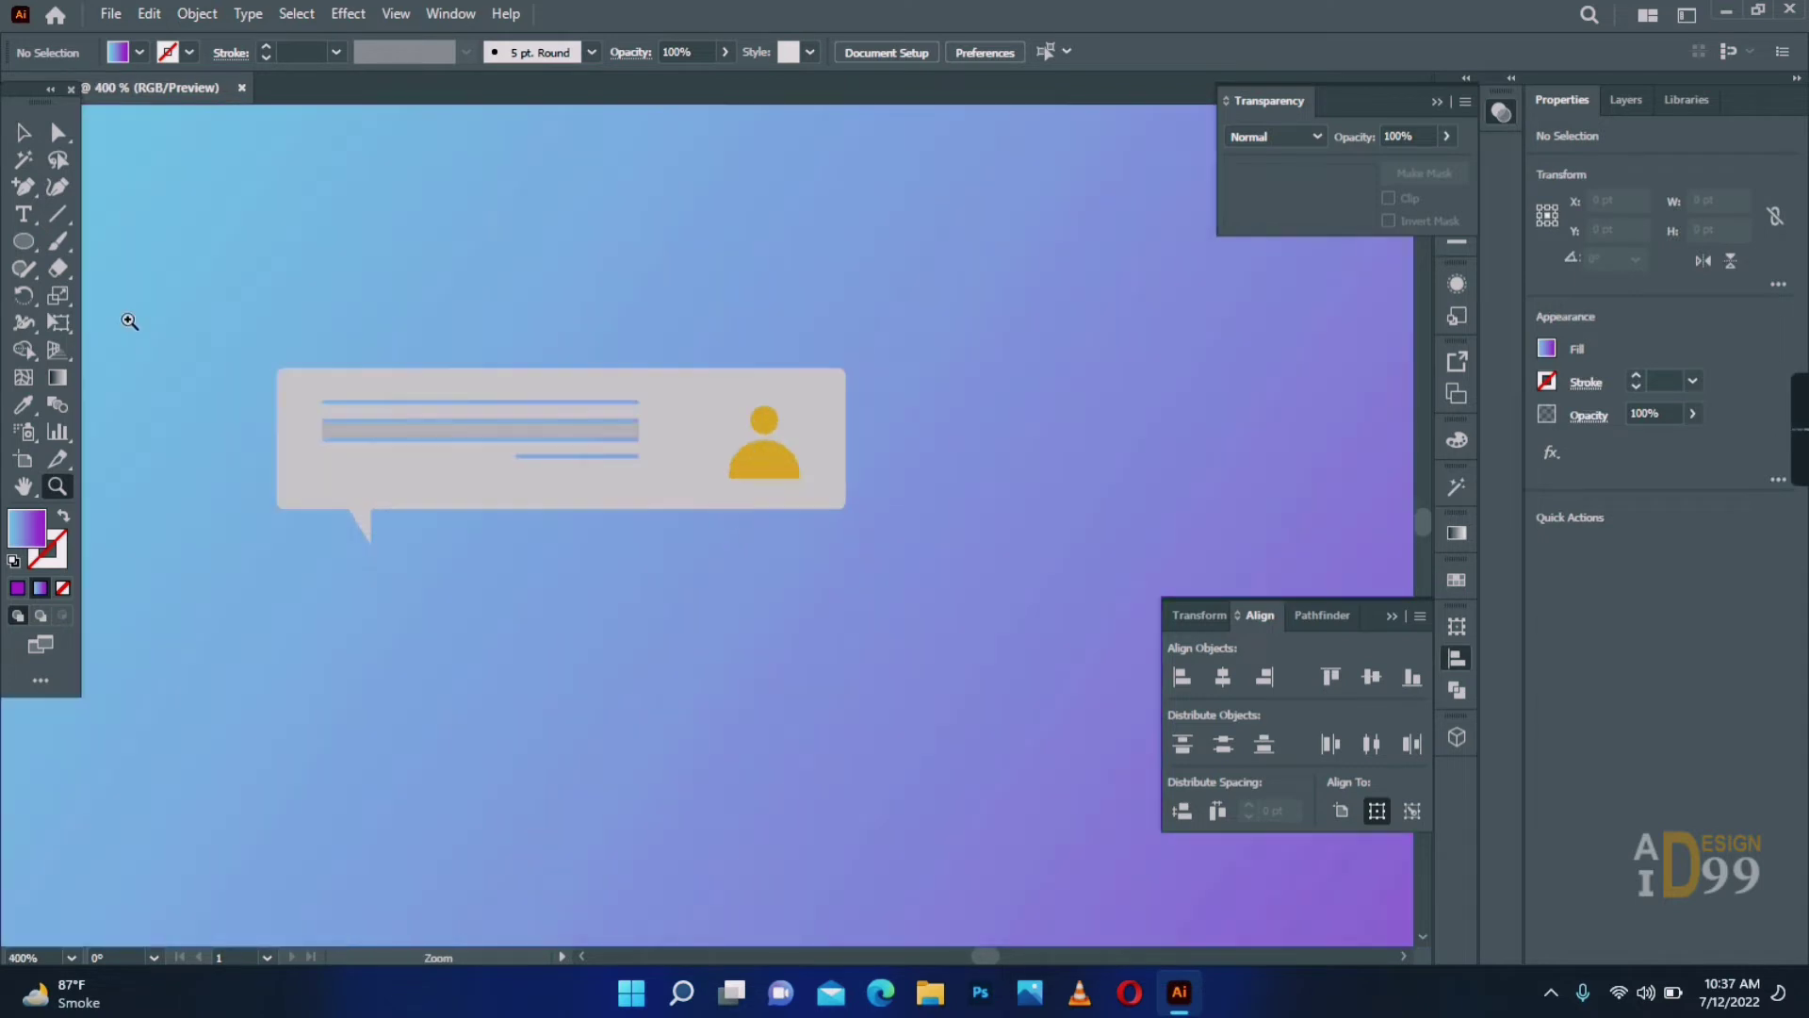
left_click_drag(747, 448, 727, 444)
key("a")
left_click_drag(881, 345, 812, 532)
left_click_drag(845, 376, 792, 376)
left_click_drag(827, 479, 257, 568)
left_click_drag(369, 510, 369, 487)
key("v")
left_click_drag(752, 448, 741, 442)
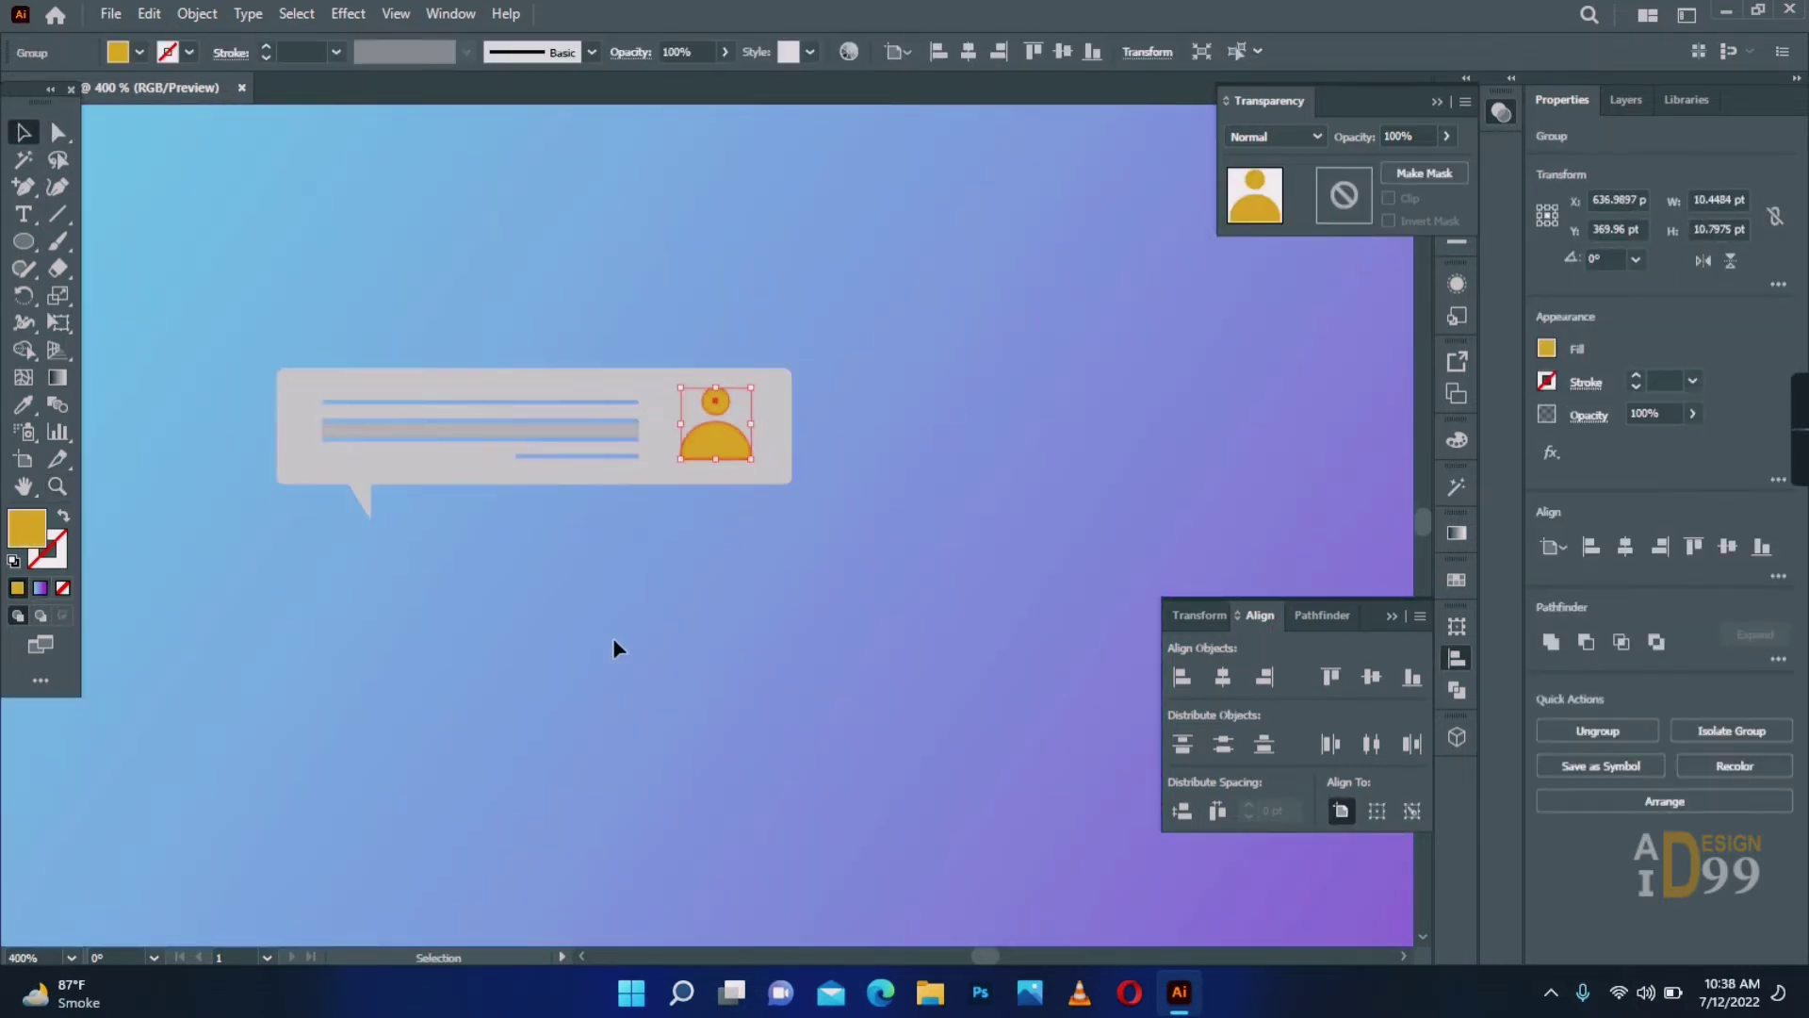
Group the whole speech bubble with its text lines and icon, and scale the group to about 91 pt wide.
left_click(612, 637)
left_click(57, 487)
left_click(746, 462, "alt")
left_click(746, 462, "alt")
left_click(745, 558, "alt")
key("v")
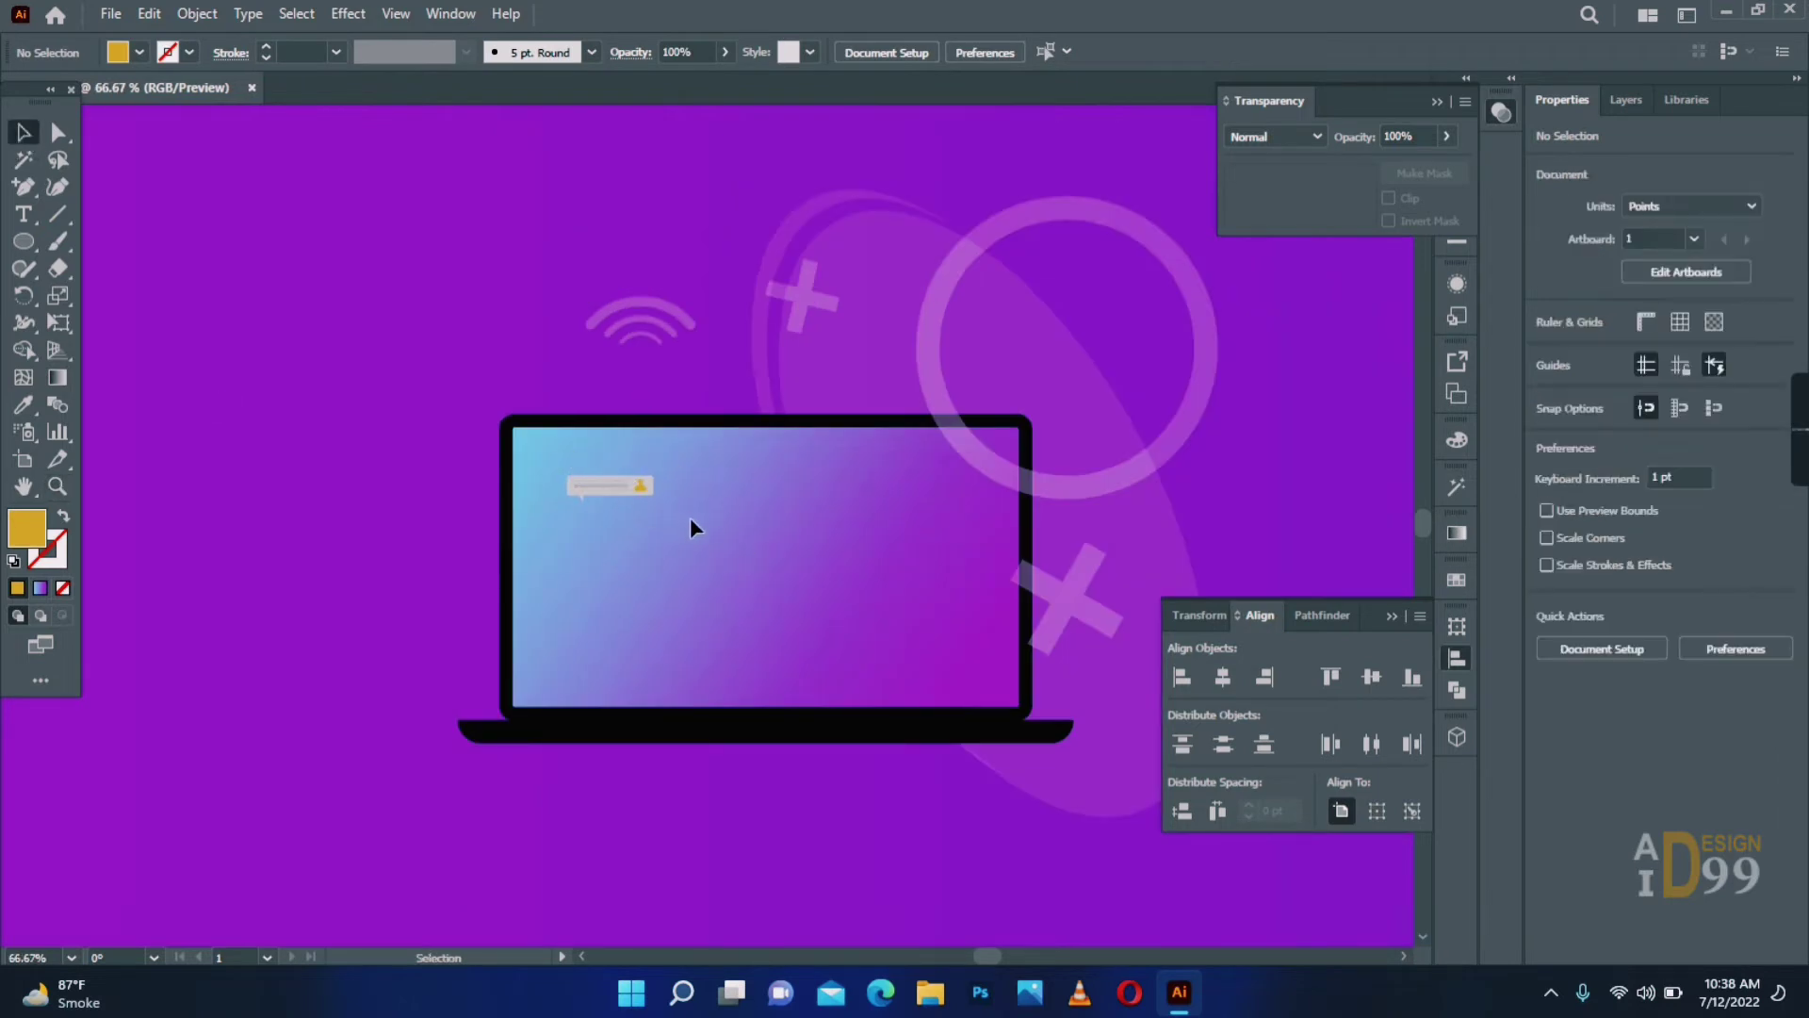
left_click_drag(690, 517, 561, 469)
right_click(619, 490)
left_click(660, 703)
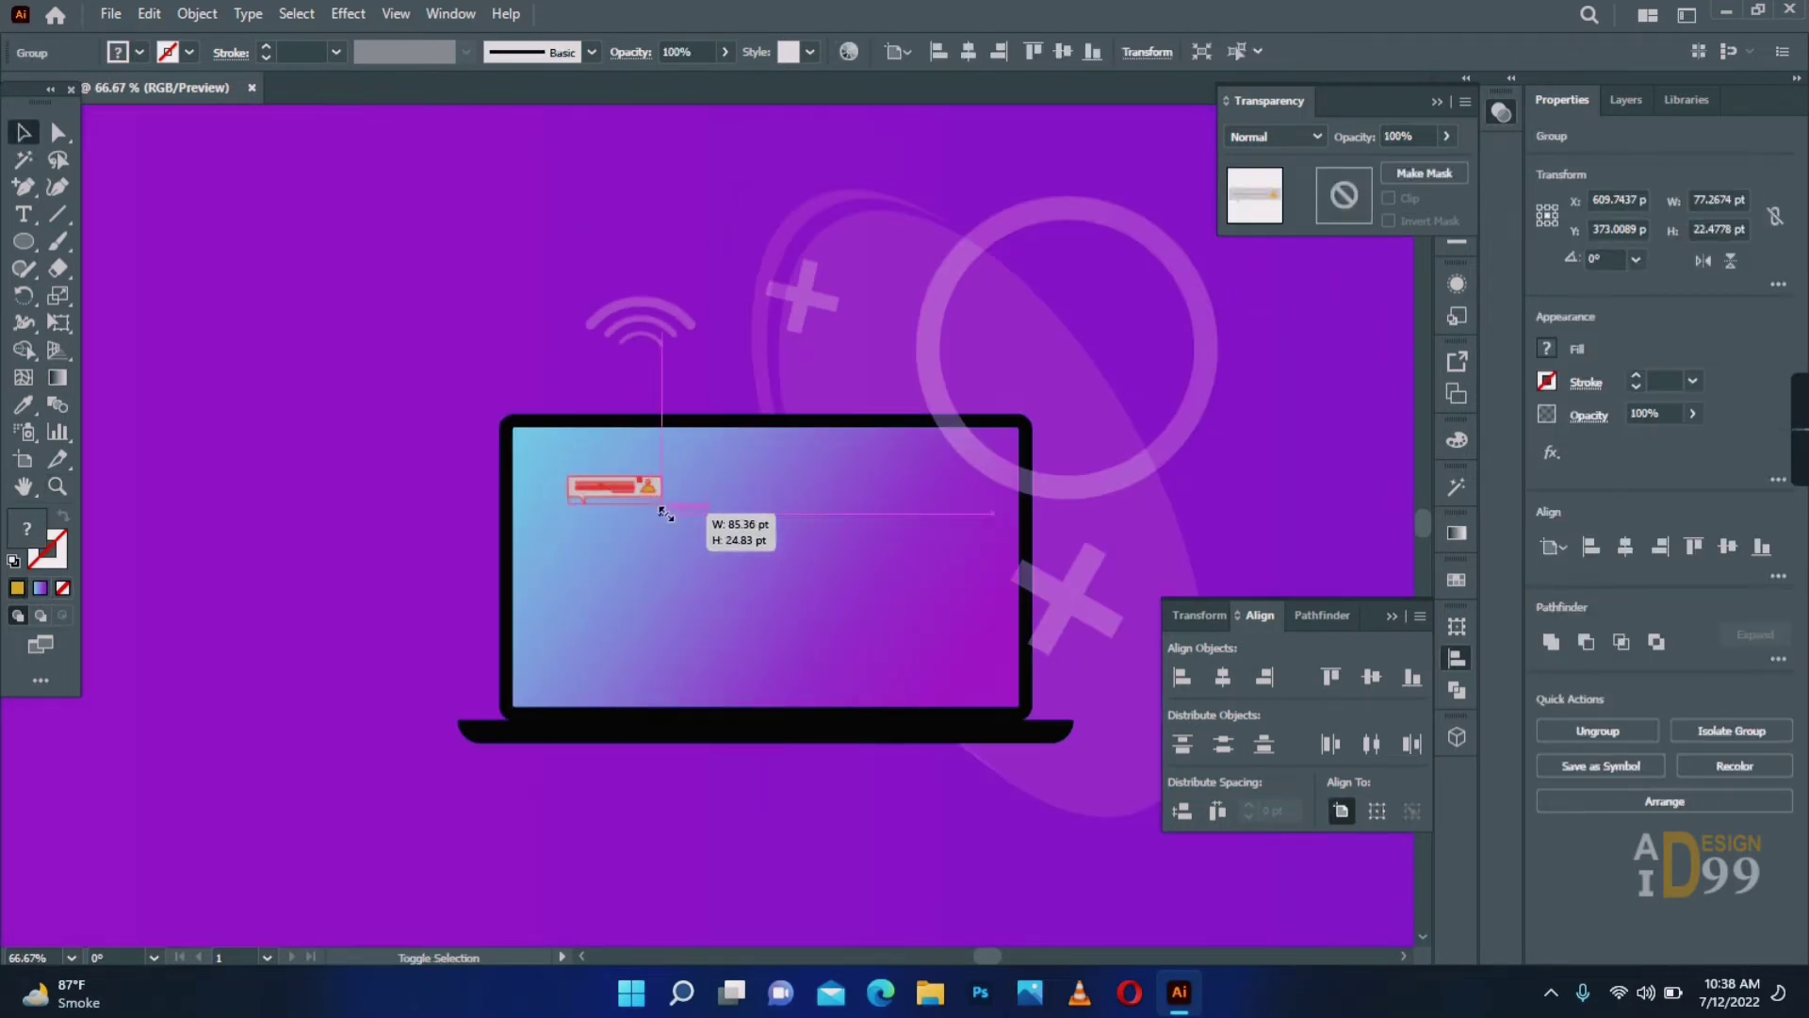
left_click_drag(666, 515, 673, 516)
left_click(475, 349)
Create a horizontally mirrored version of the speech bubble with Reflect, placing its person icon on the left.
left_click(636, 494)
right_click(634, 492)
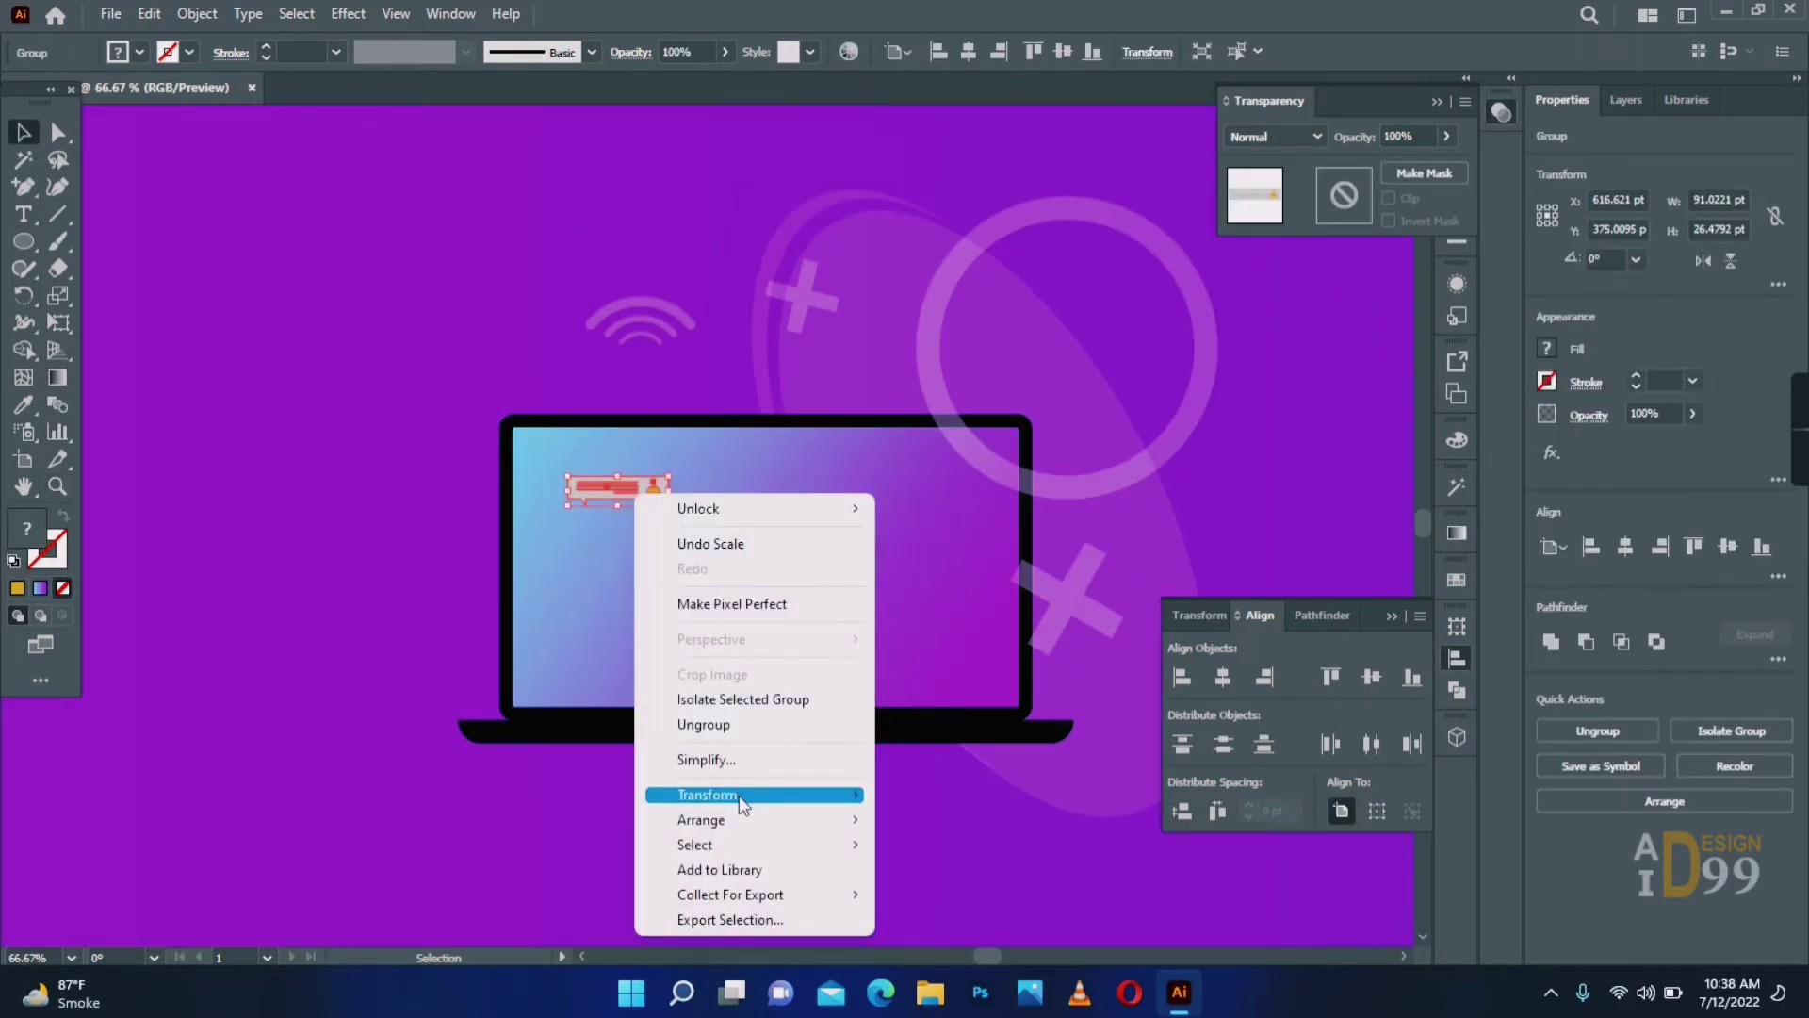
mouse_move(742, 804)
left_click(965, 872)
left_click(795, 647)
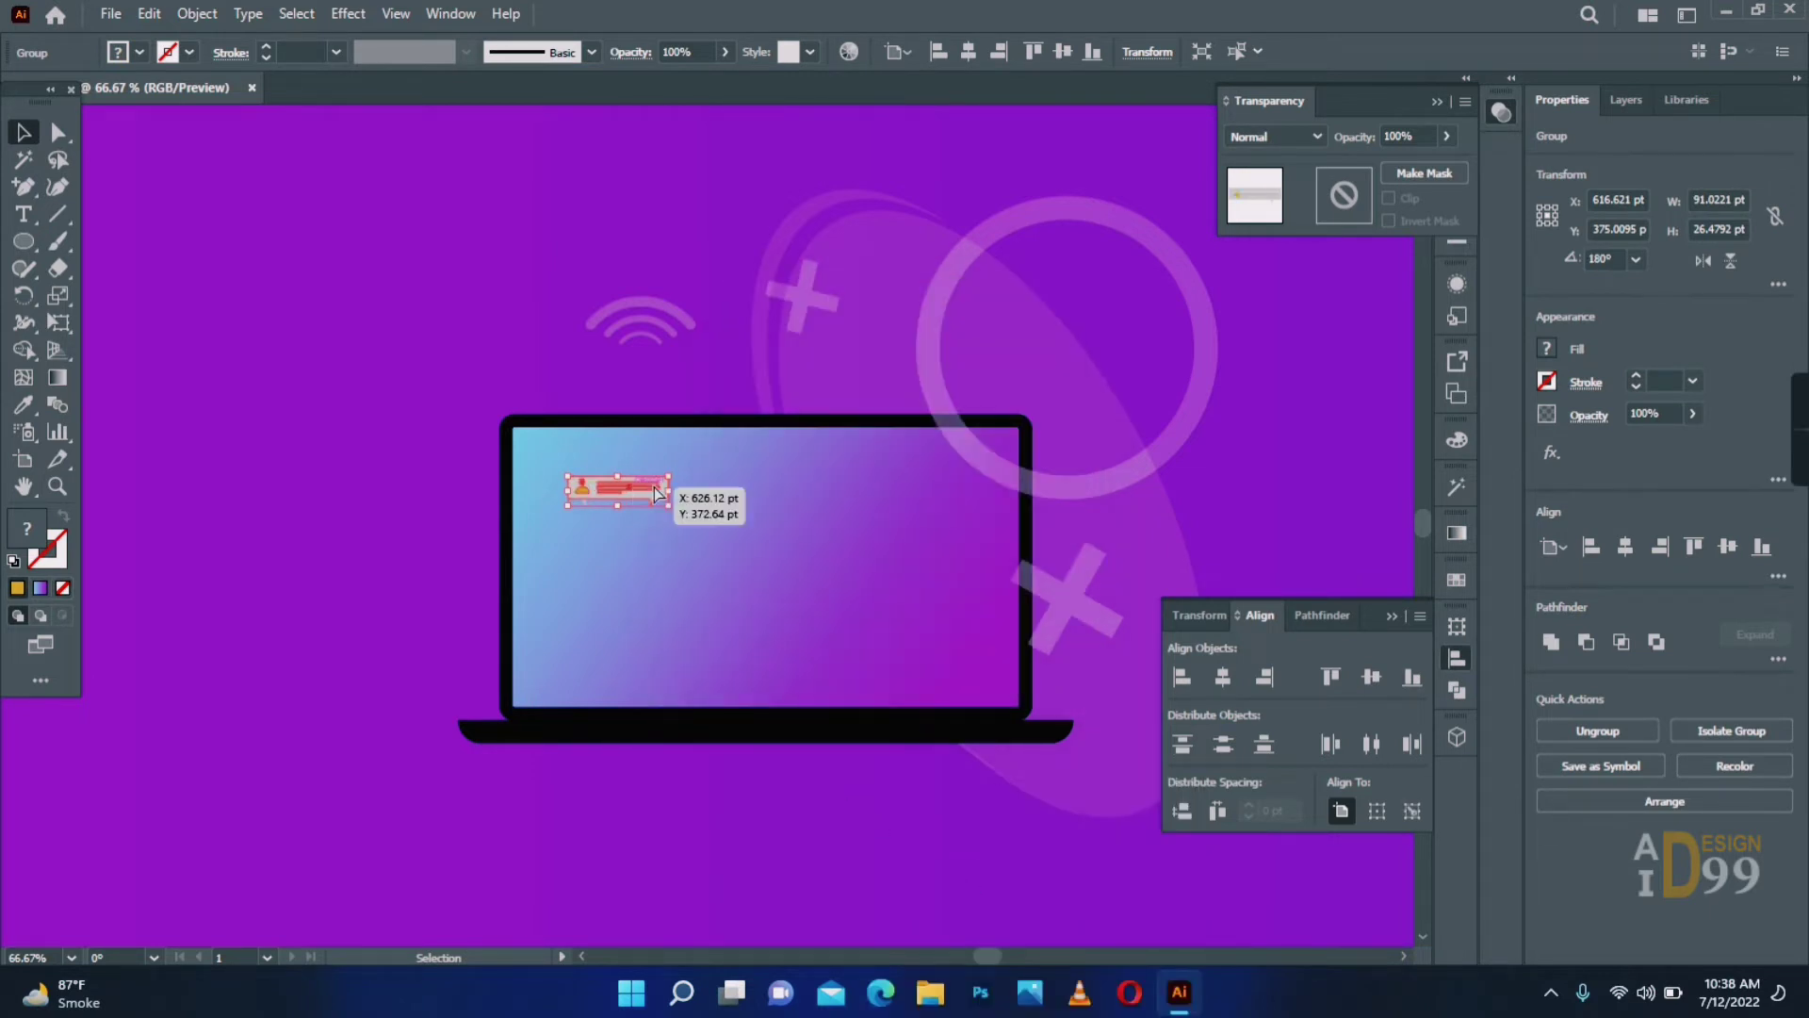
Place the mirrored bubble above the laptop's top edge and a copy of the original on the screen's lower middle.
left_click_drag(629, 492, 1030, 598)
left_click(821, 382)
left_click_drag(823, 381, 871, 400)
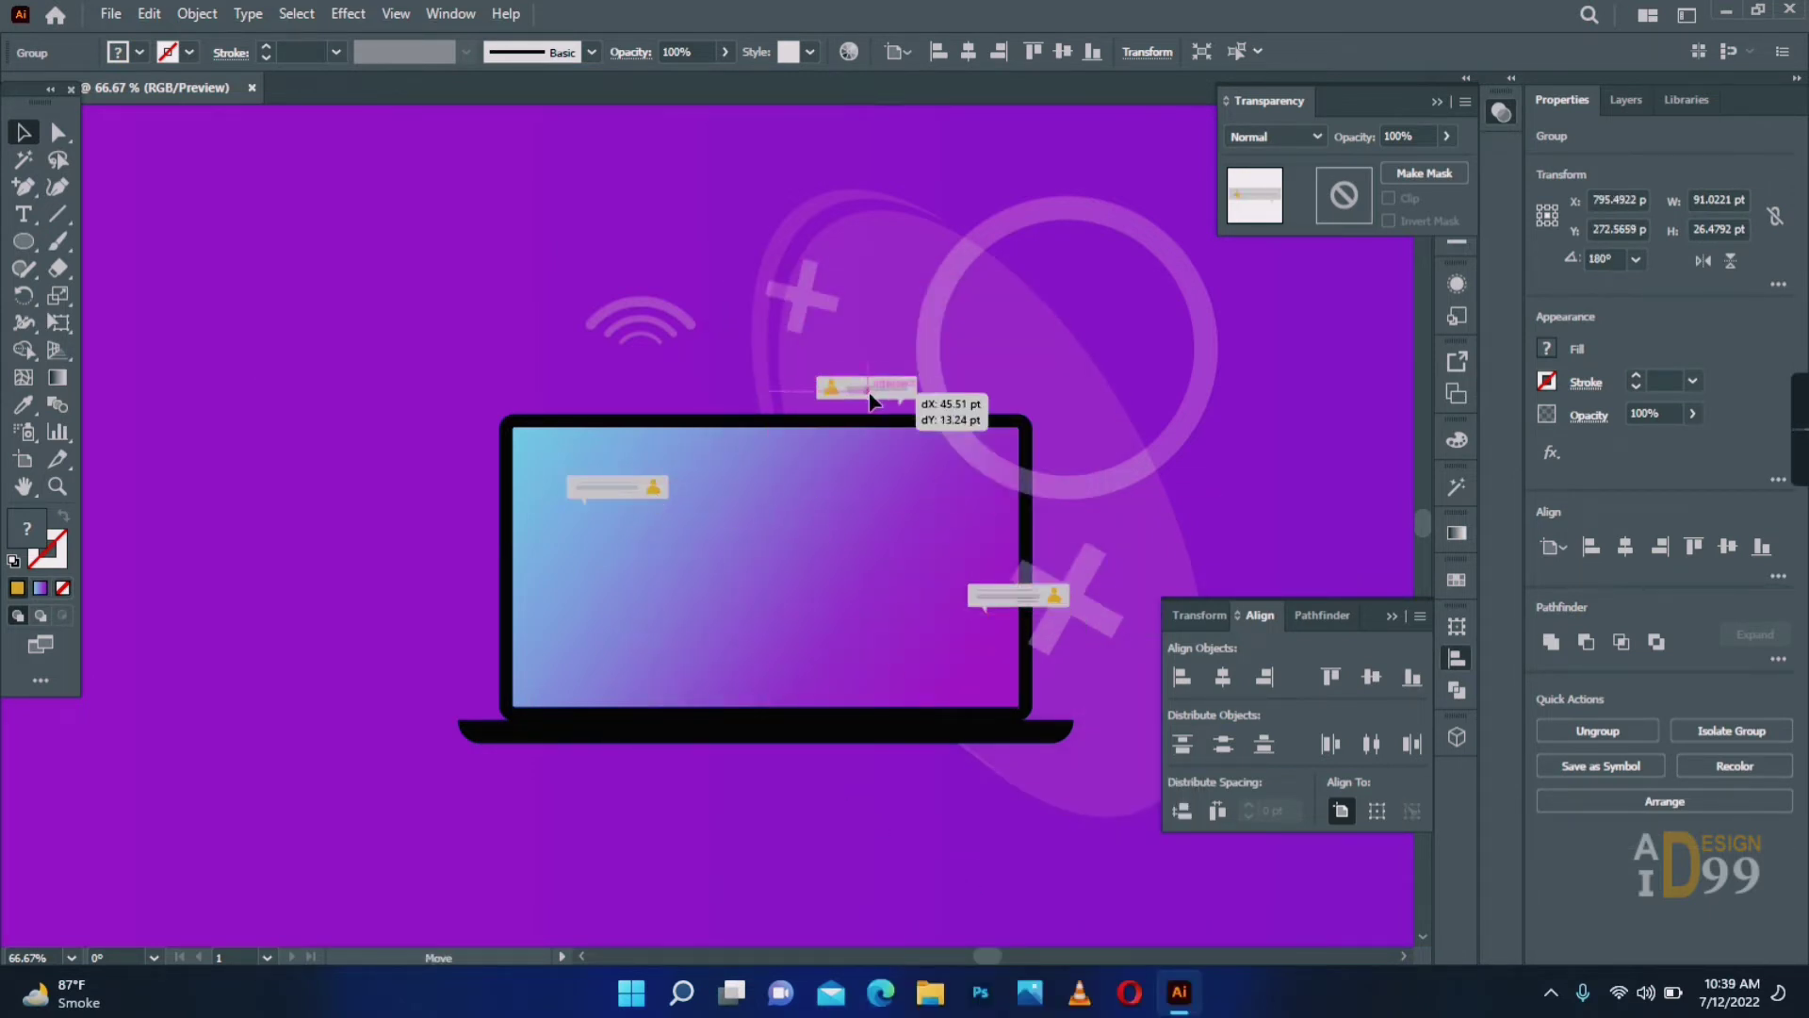
left_click_drag(1018, 595, 746, 624)
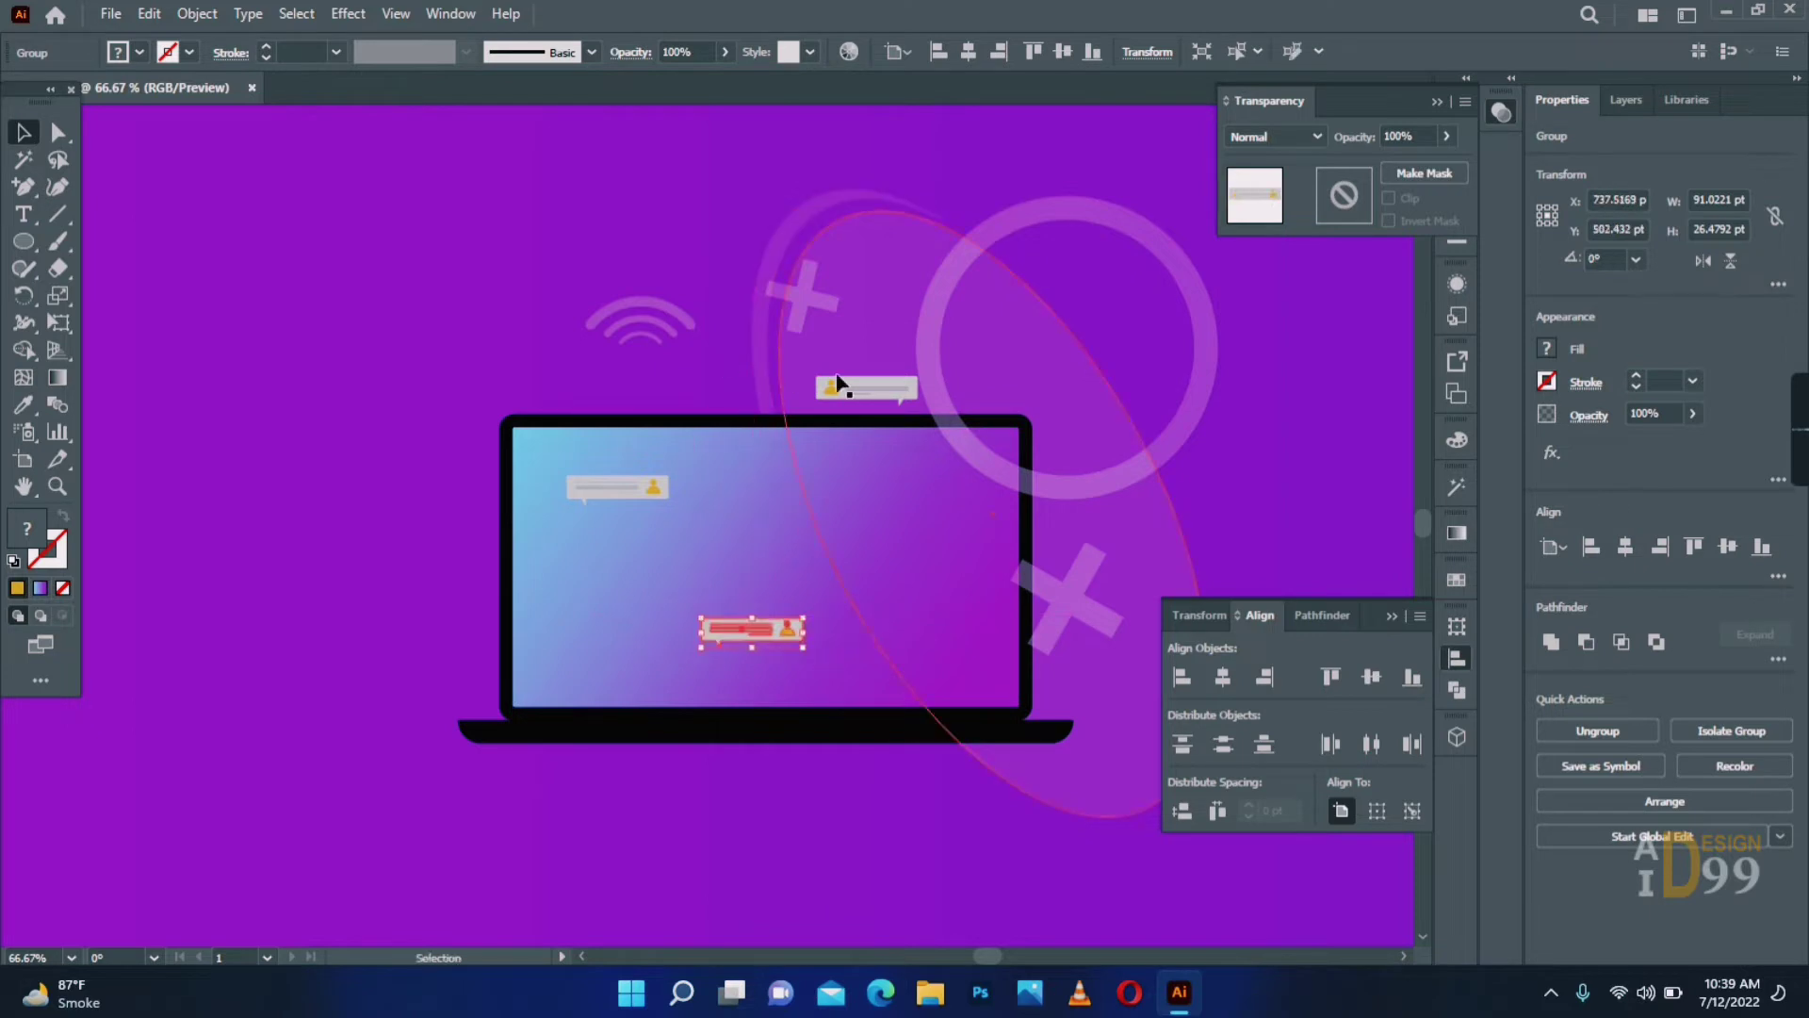
Ungroup the lower speech bubble and the mirrored one above the laptop.
right_click(763, 624)
left_click(840, 426)
left_click(685, 554)
right_click(865, 397)
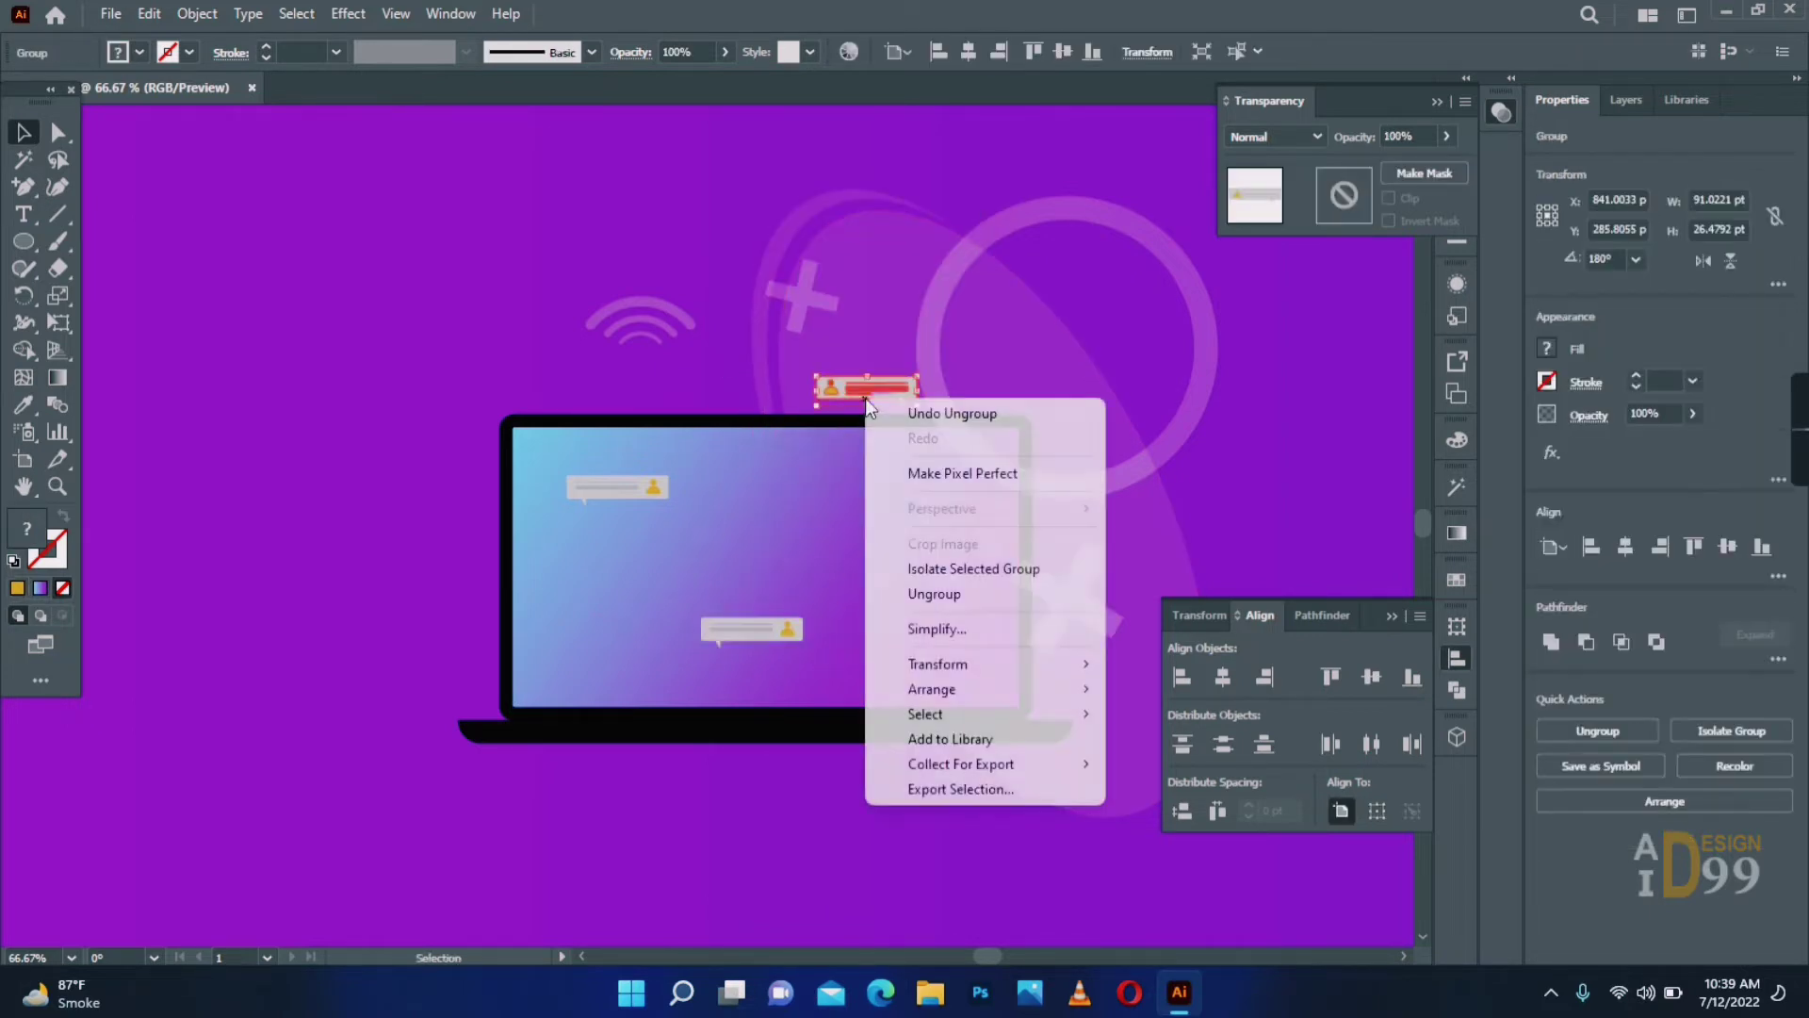
left_click(931, 596)
left_click(835, 422)
Recolor the person icon in the mirrored bubble above the laptop to red.
left_click(831, 389)
double_click(26, 529)
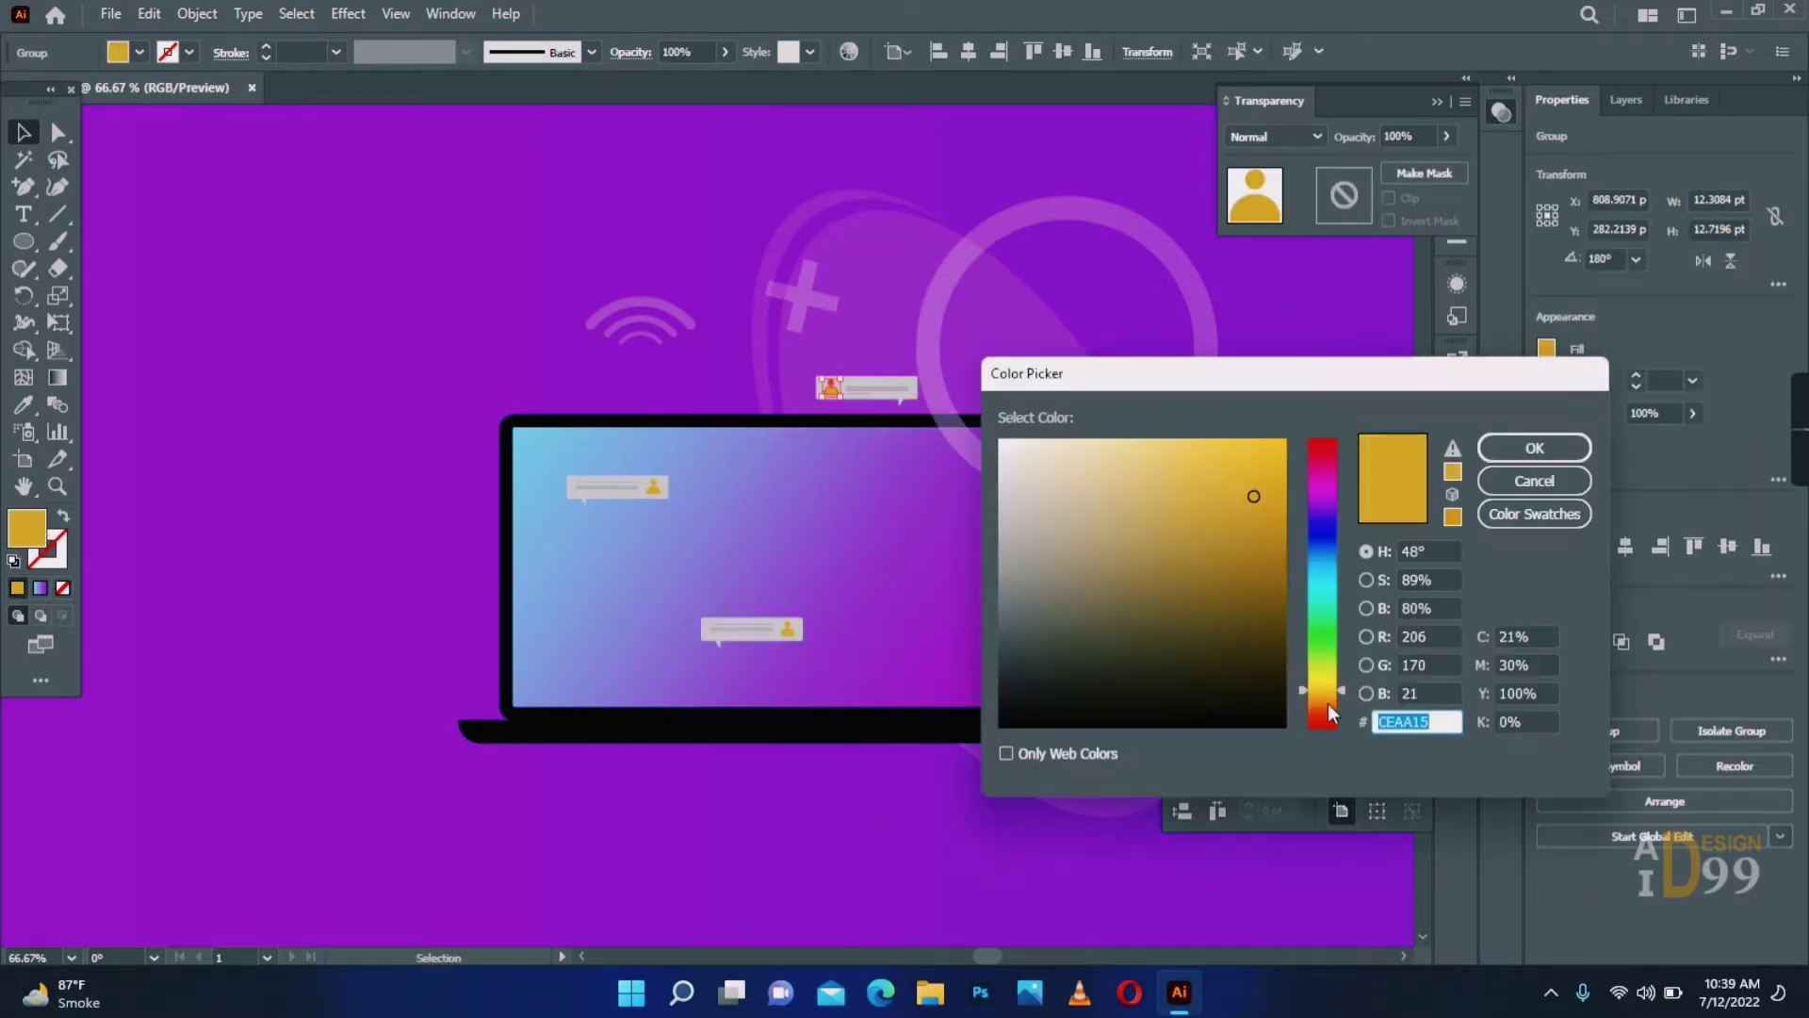
left_click_drag(1328, 705, 1325, 718)
left_click(1322, 443)
left_click(1534, 449)
Recolor the person icon in the lower speech bubble to magenta.
left_click(788, 629)
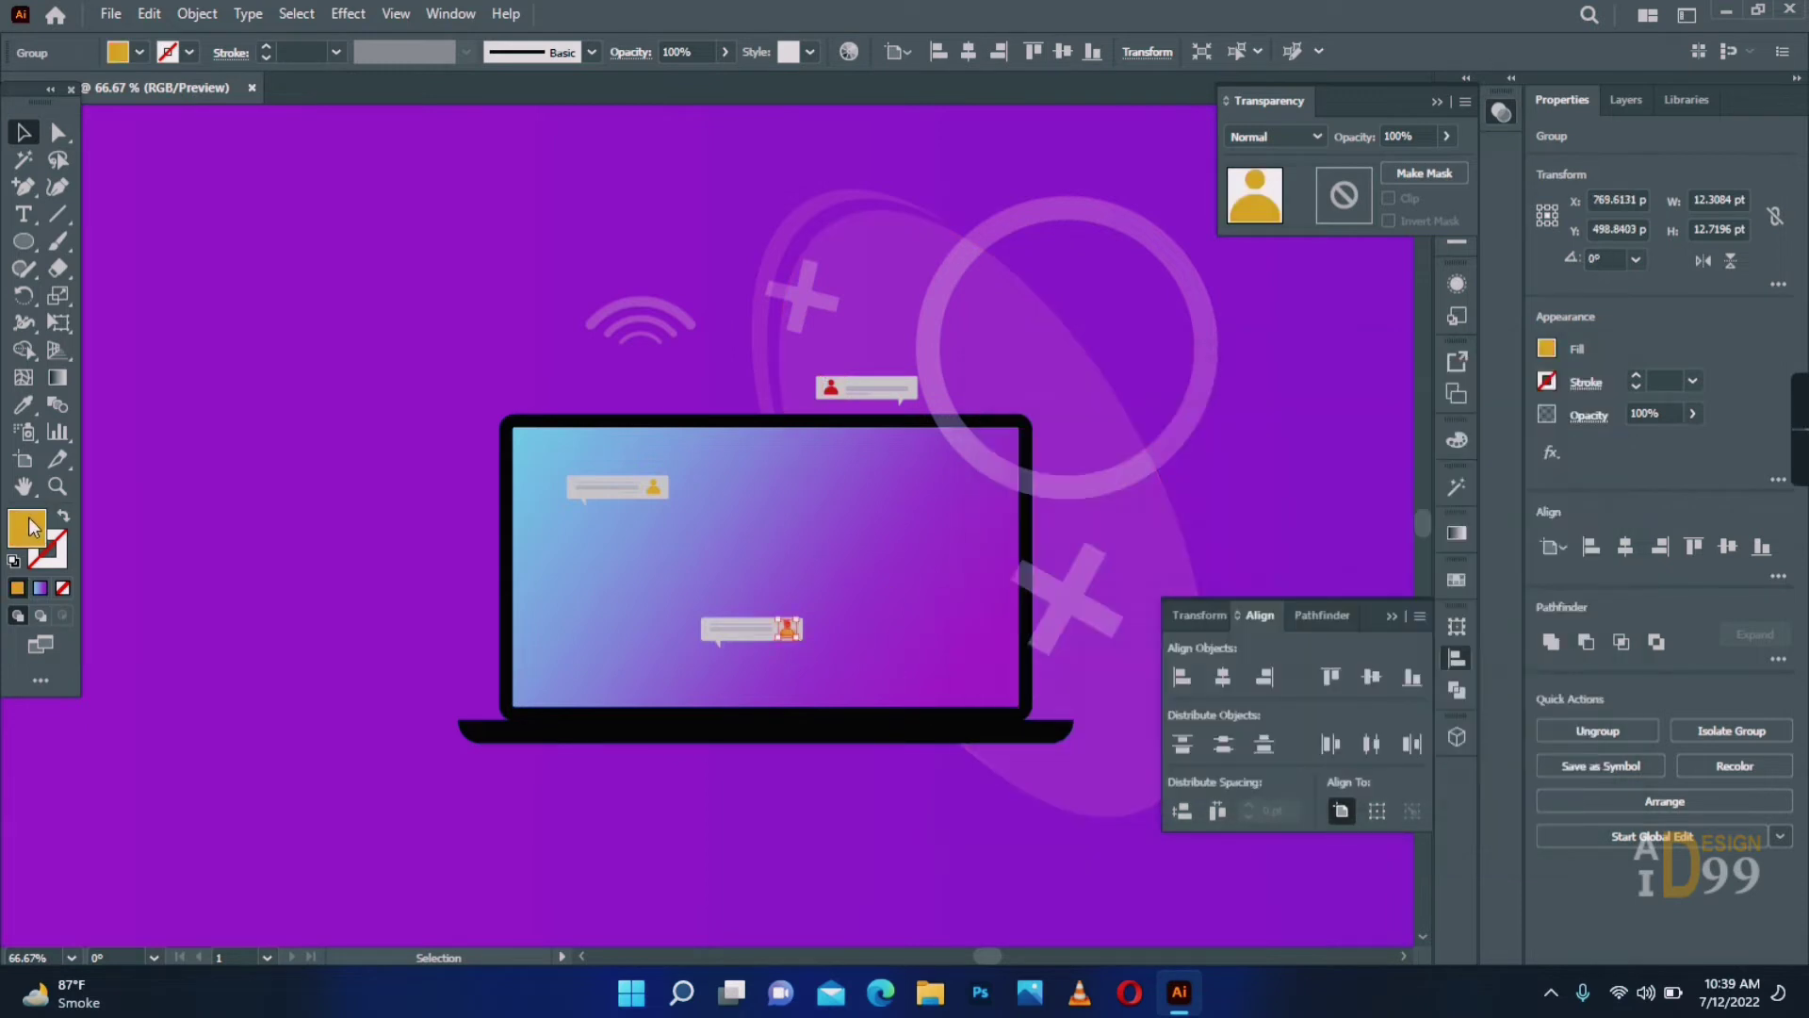
double_click(29, 520)
left_click(1325, 481)
left_click(1263, 505)
left_click(1567, 441)
left_click(396, 390)
left_click_drag(680, 589, 839, 659)
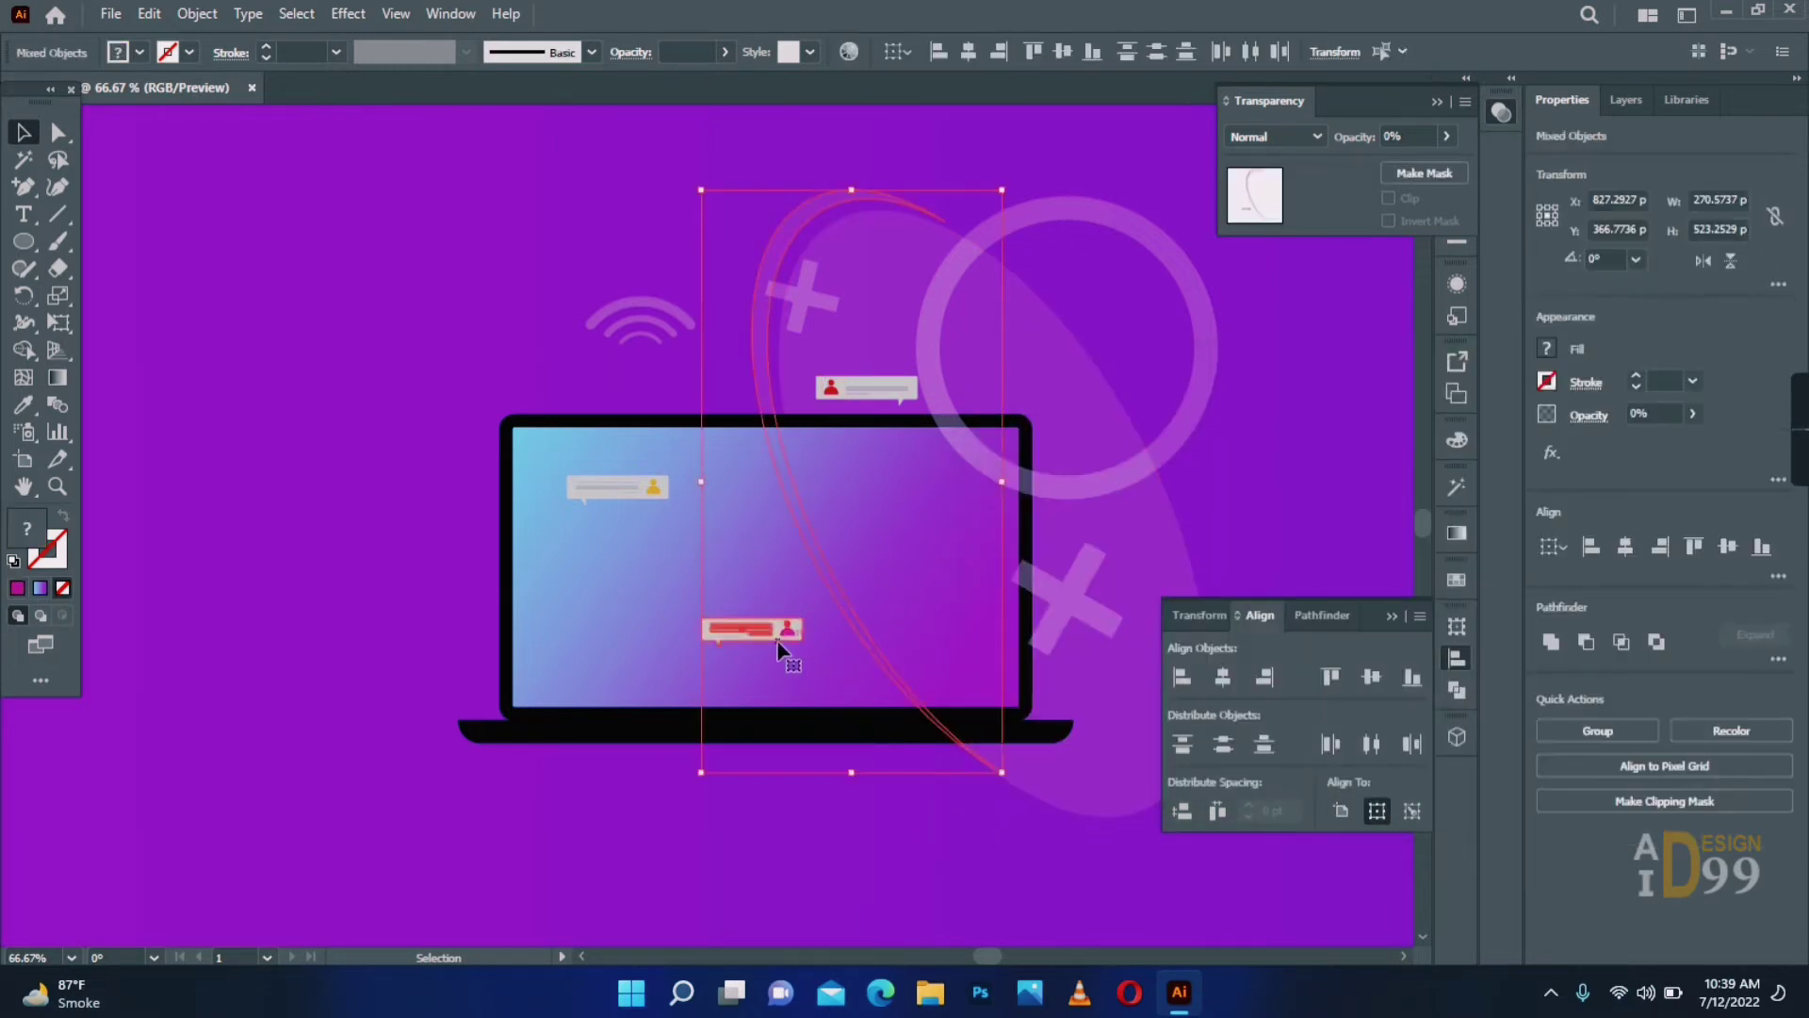
left_click(507, 375)
Duplicate the Wi-Fi signal icon to the right end of the laptop's base.
key("z")
left_click(507, 496, "alt")
left_click(507, 497, "alt")
left_click_drag(804, 594, 674, 587)
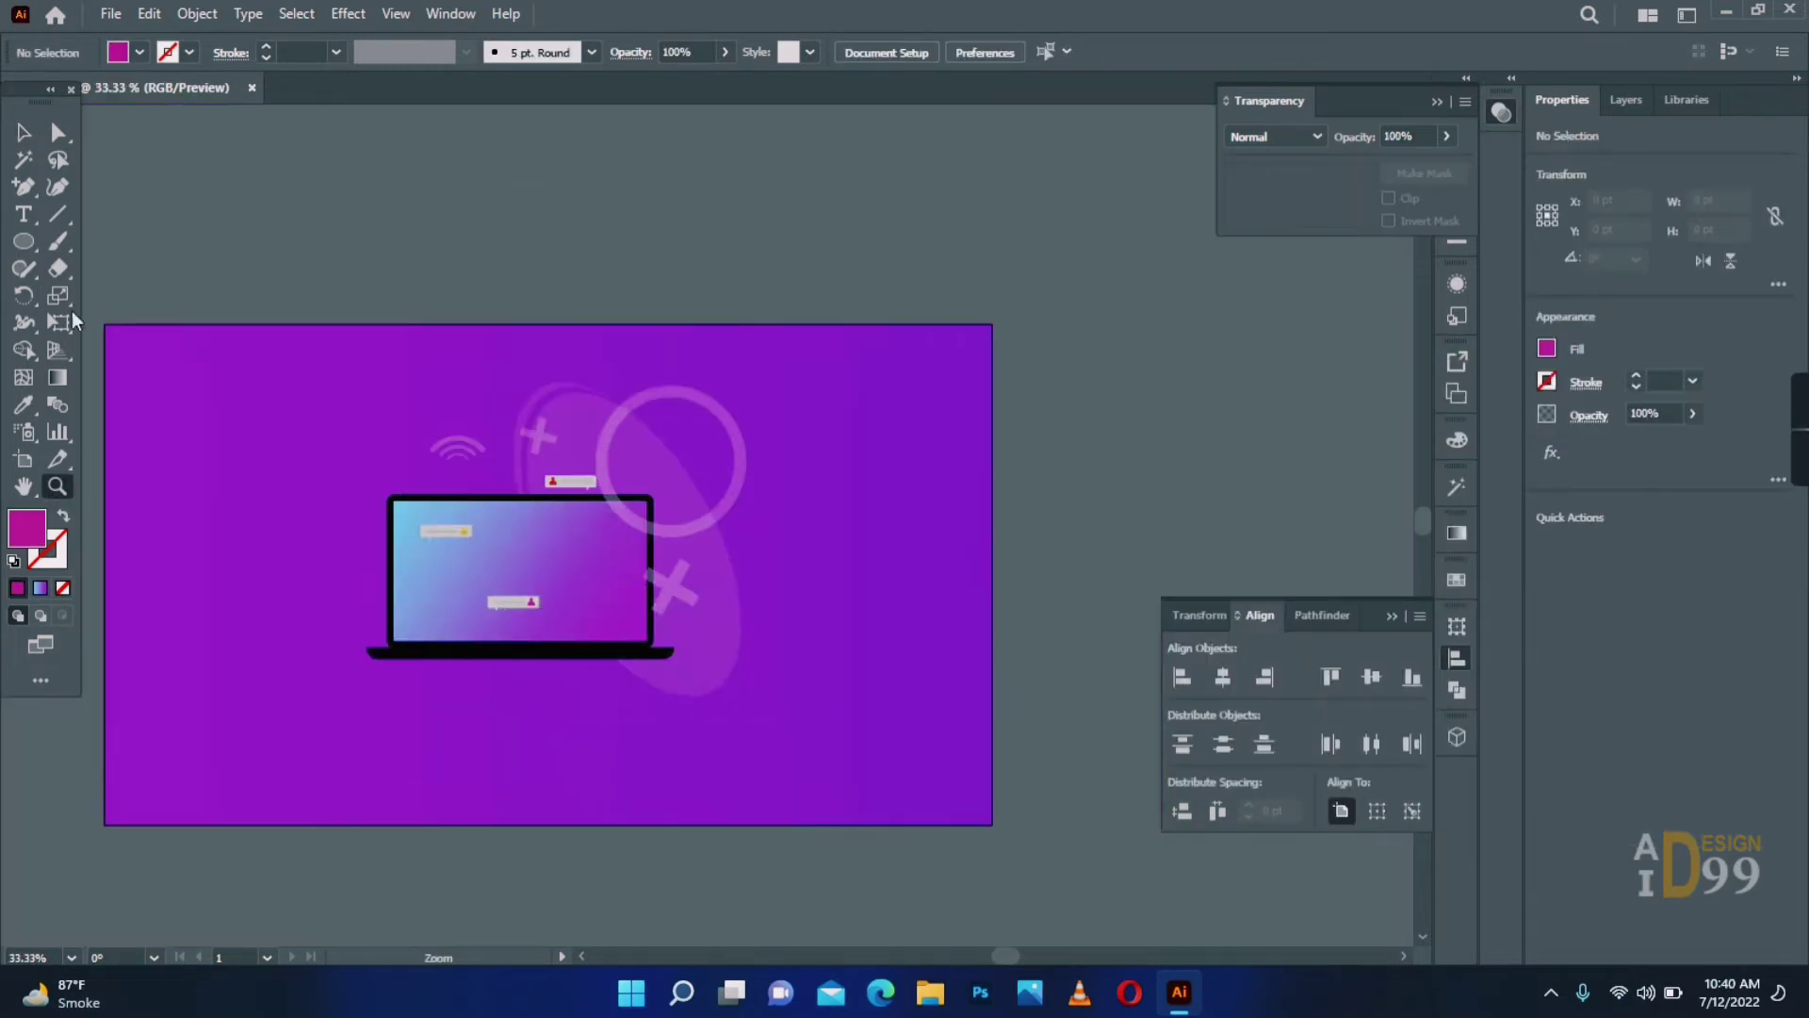
key("v")
left_click_drag(458, 450, 696, 657)
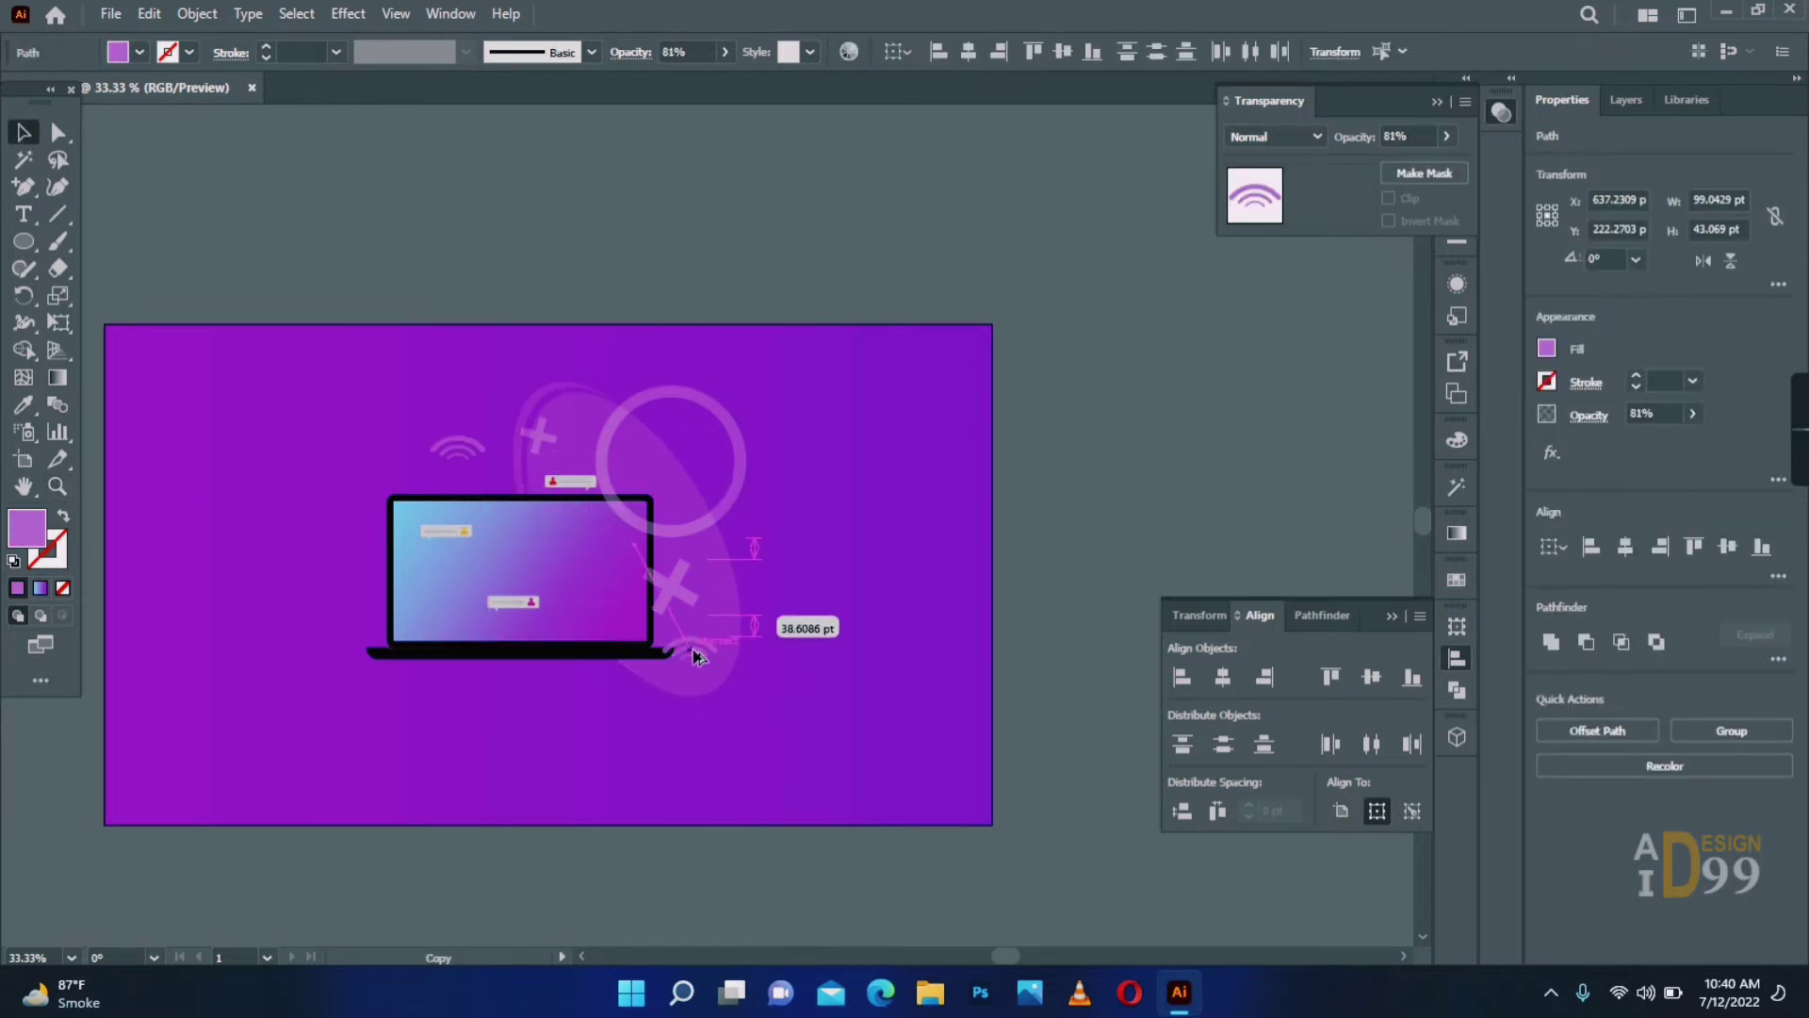
Copy the large tilted translucent ellipse, paste the copy in front, and bring it to the front of all objects.
left_click(826, 680)
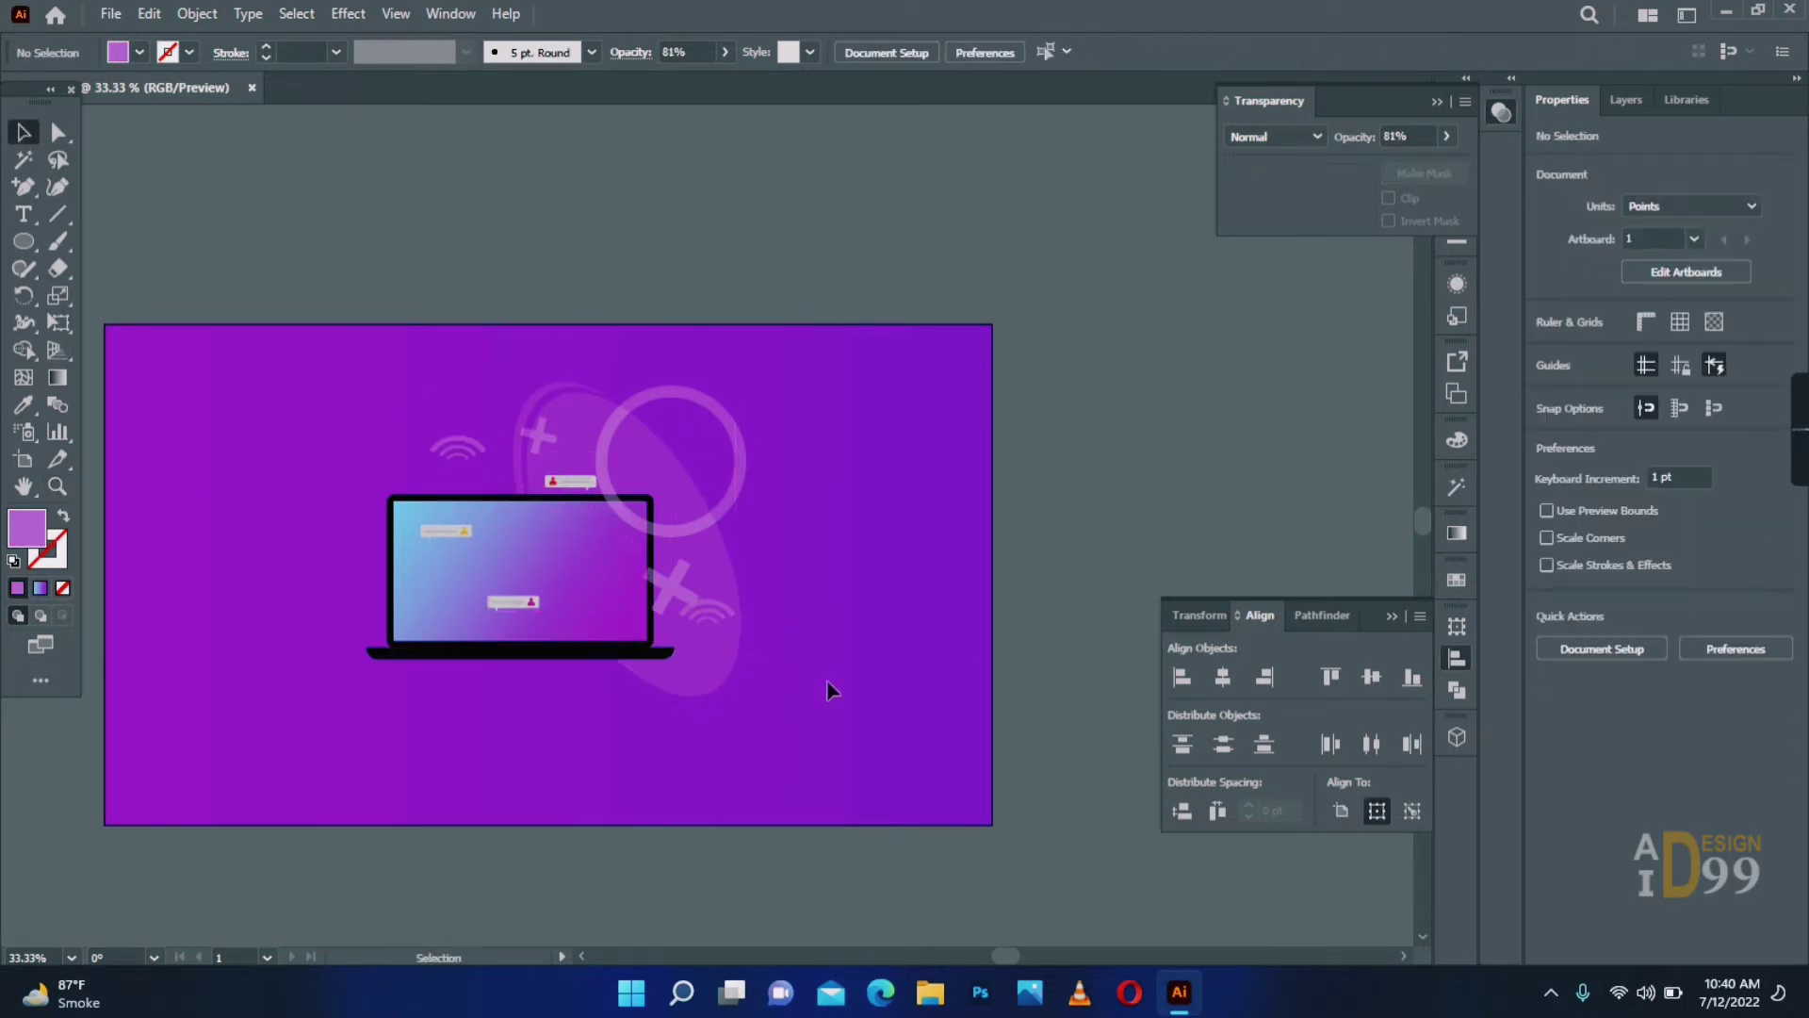
left_click(608, 507)
left_click(148, 13)
left_click(170, 124)
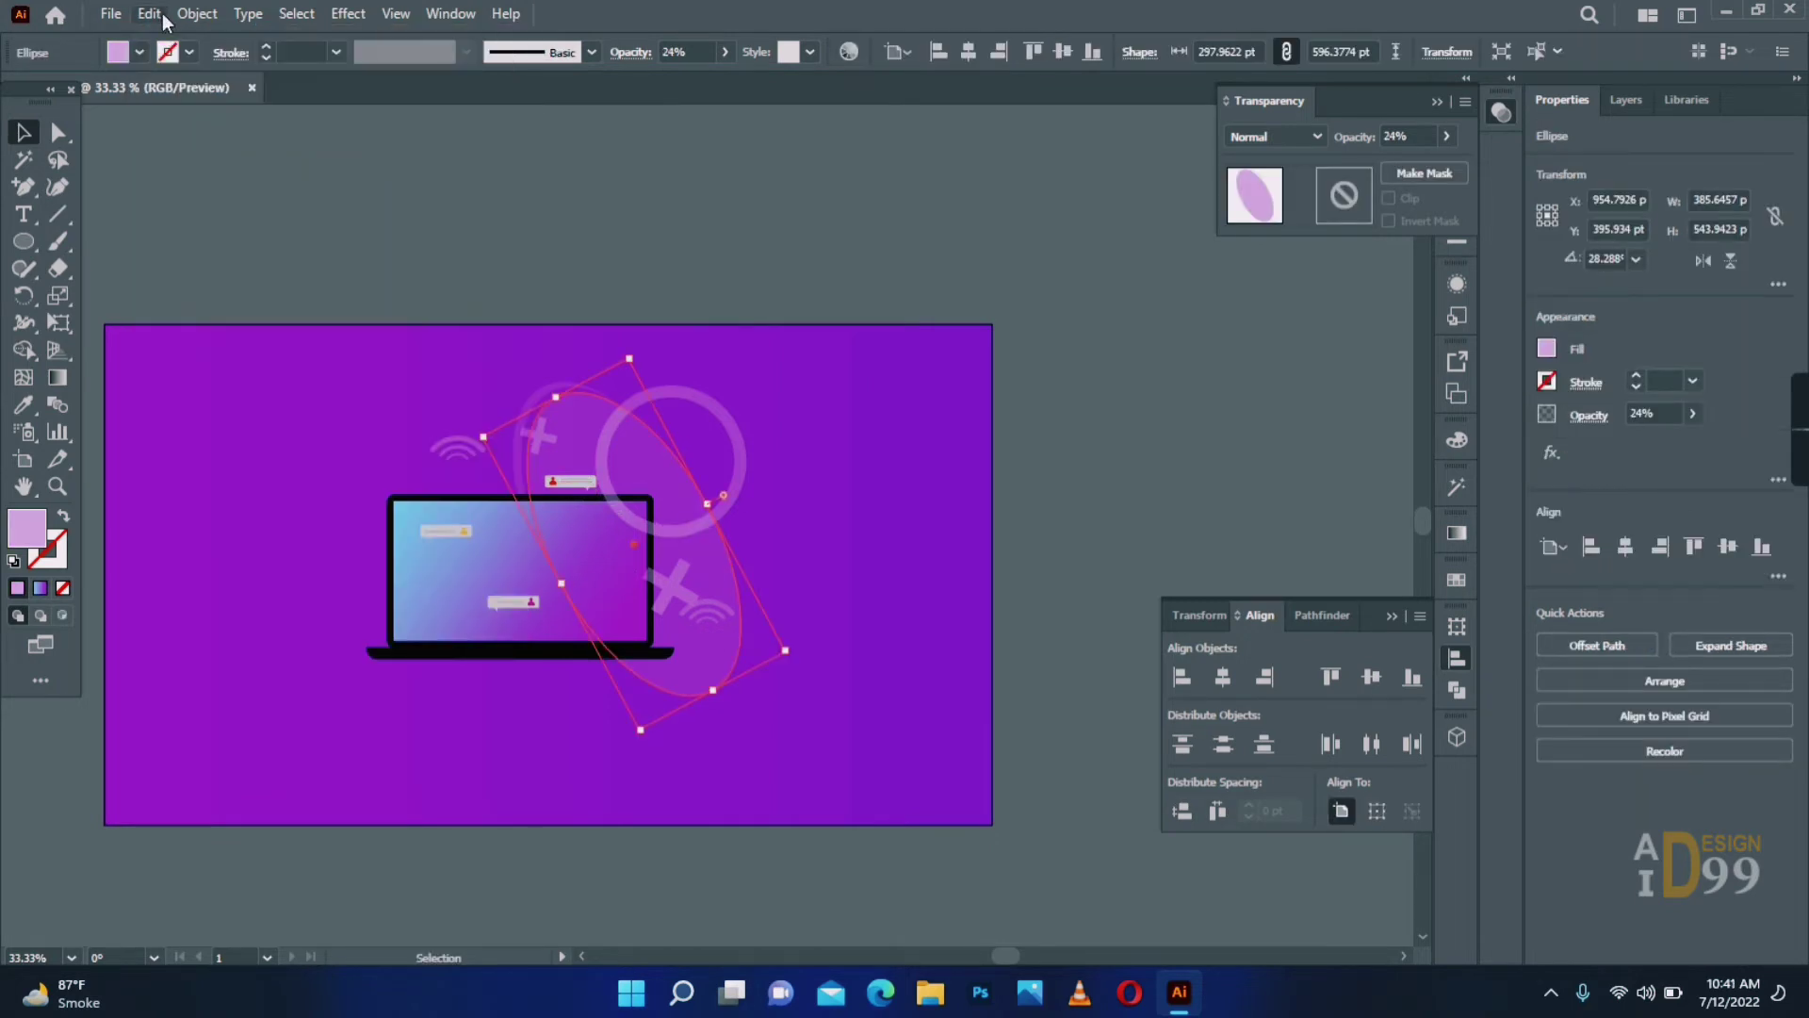
left_click(151, 14)
left_click(188, 174)
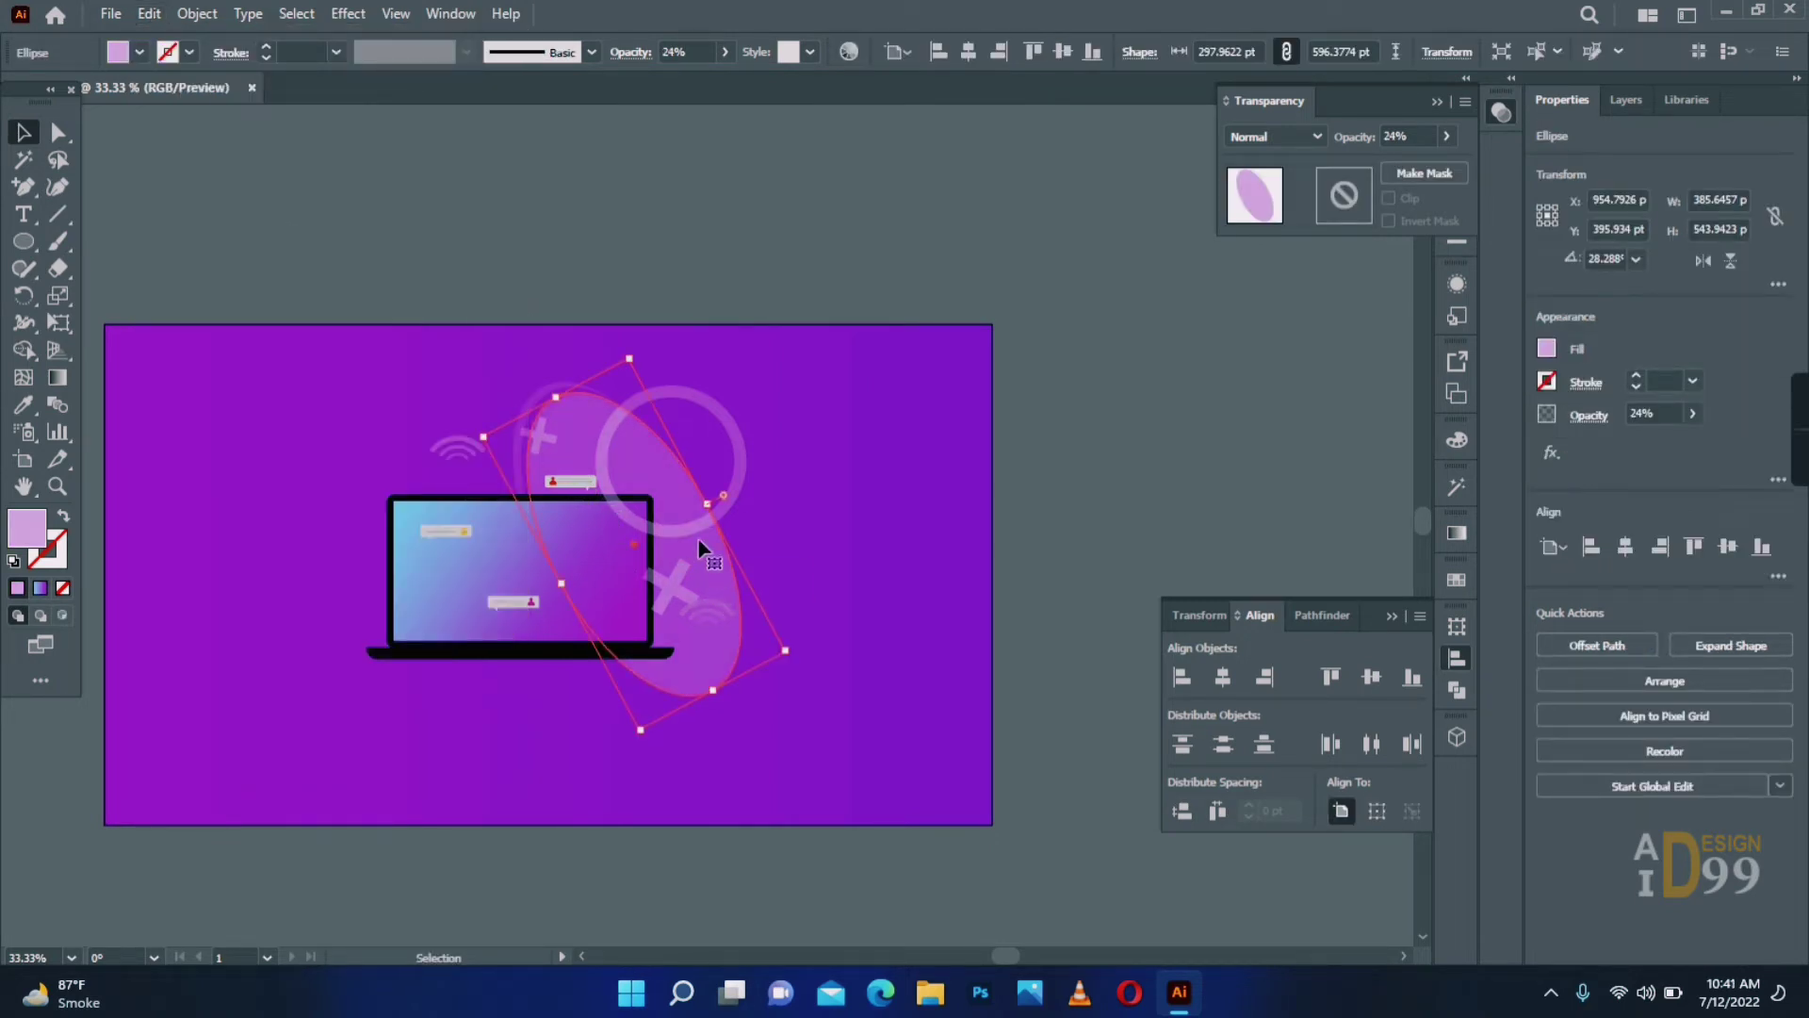
right_click(699, 542)
mouse_move(790, 850)
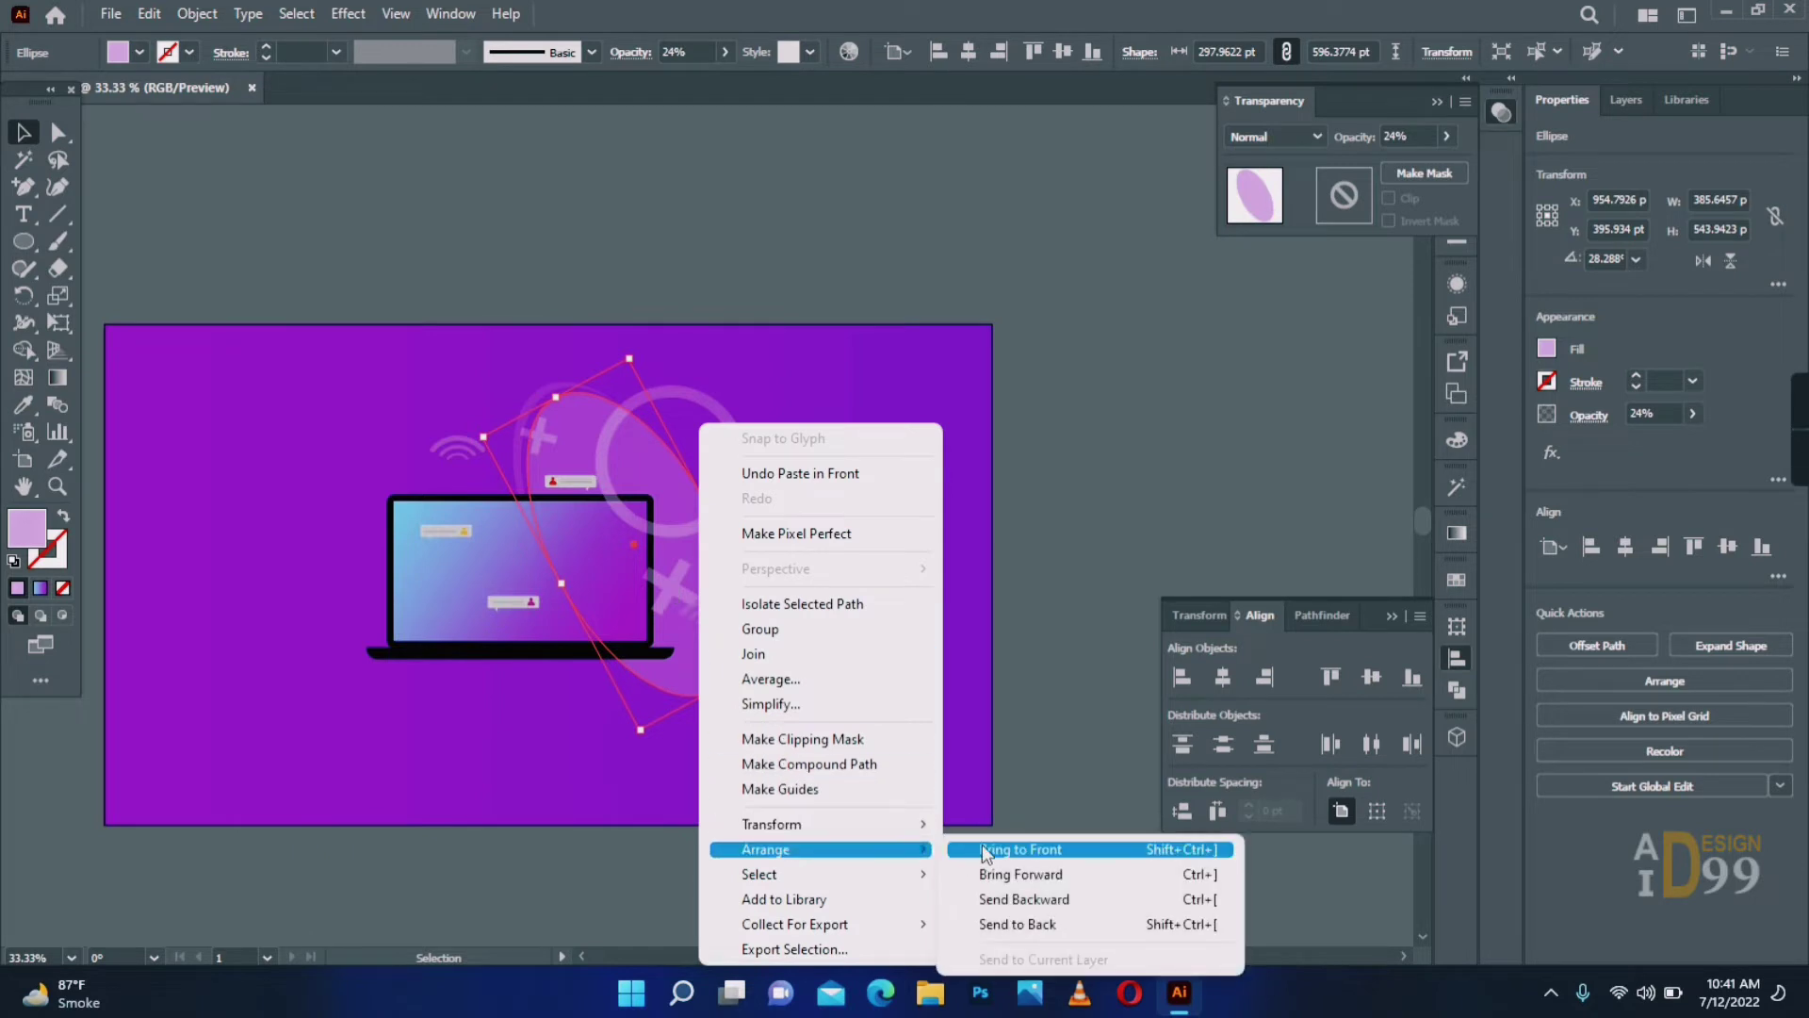
left_click(984, 851)
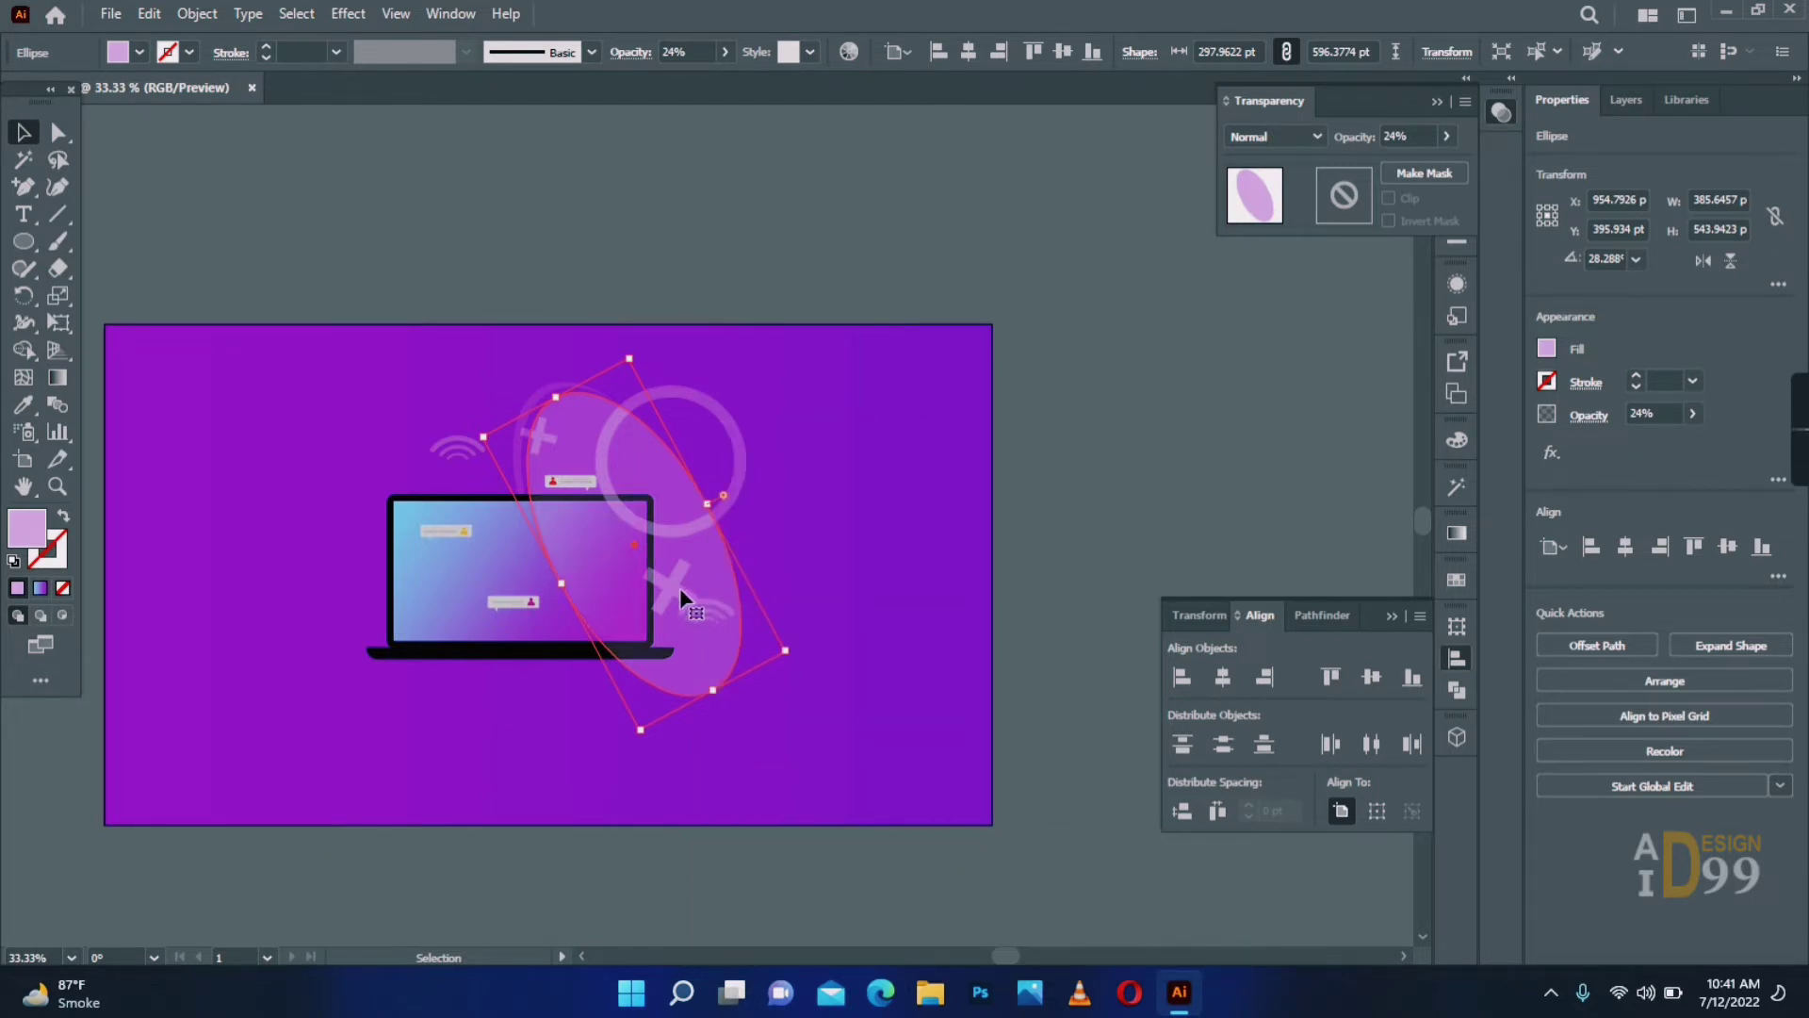
Clip the large ring and upper plus sign to the pasted ellipse with a clipping mask, and send the clip group to back.
left_click(683, 541, "shift")
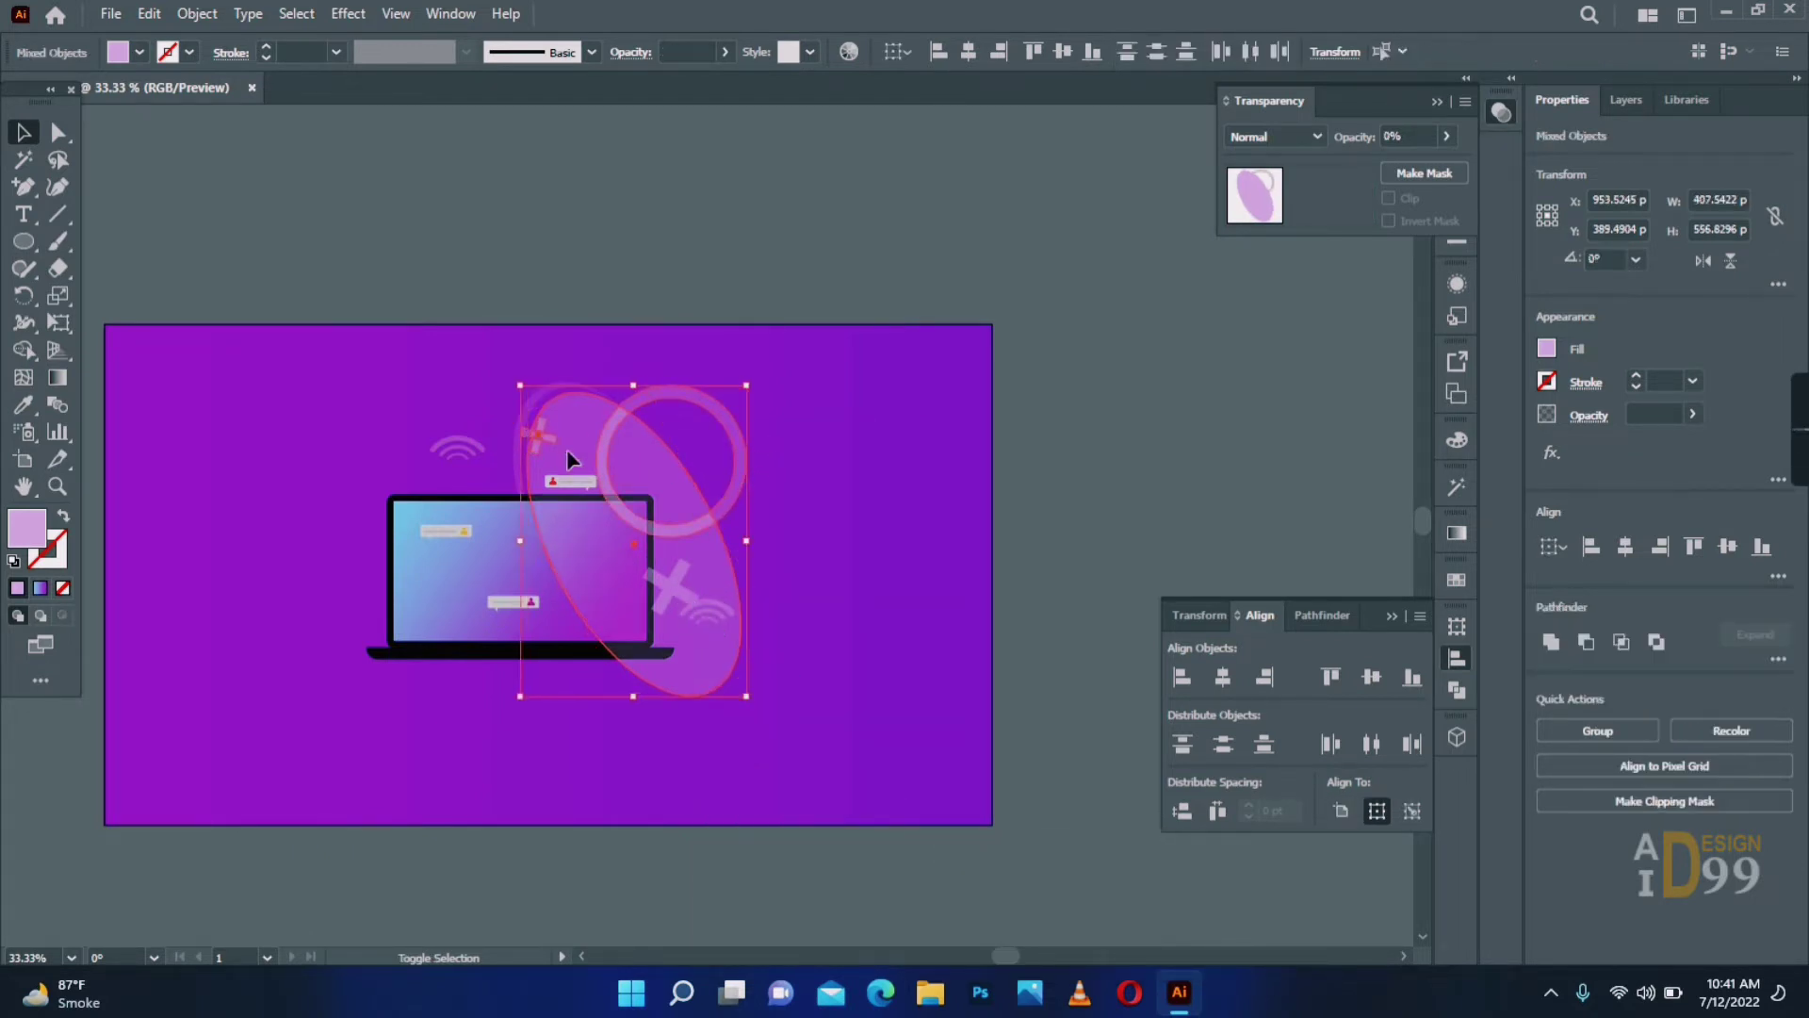
right_click(608, 455)
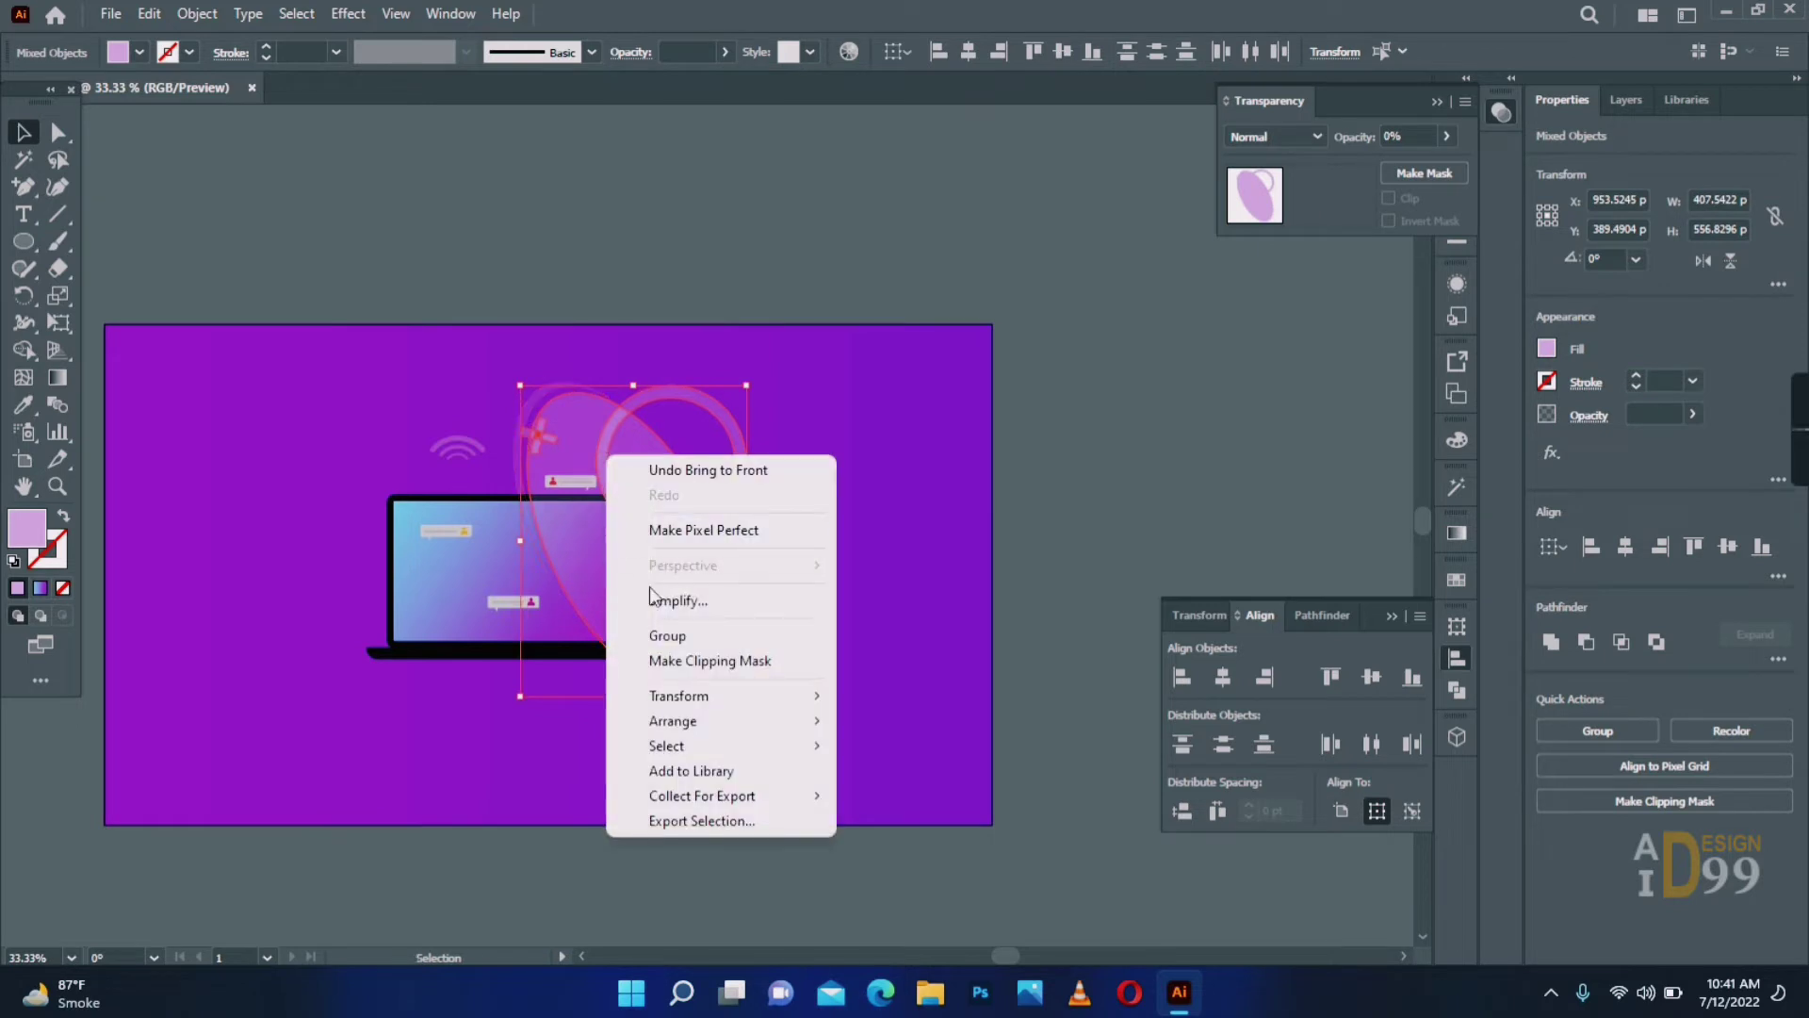
left_click(691, 662)
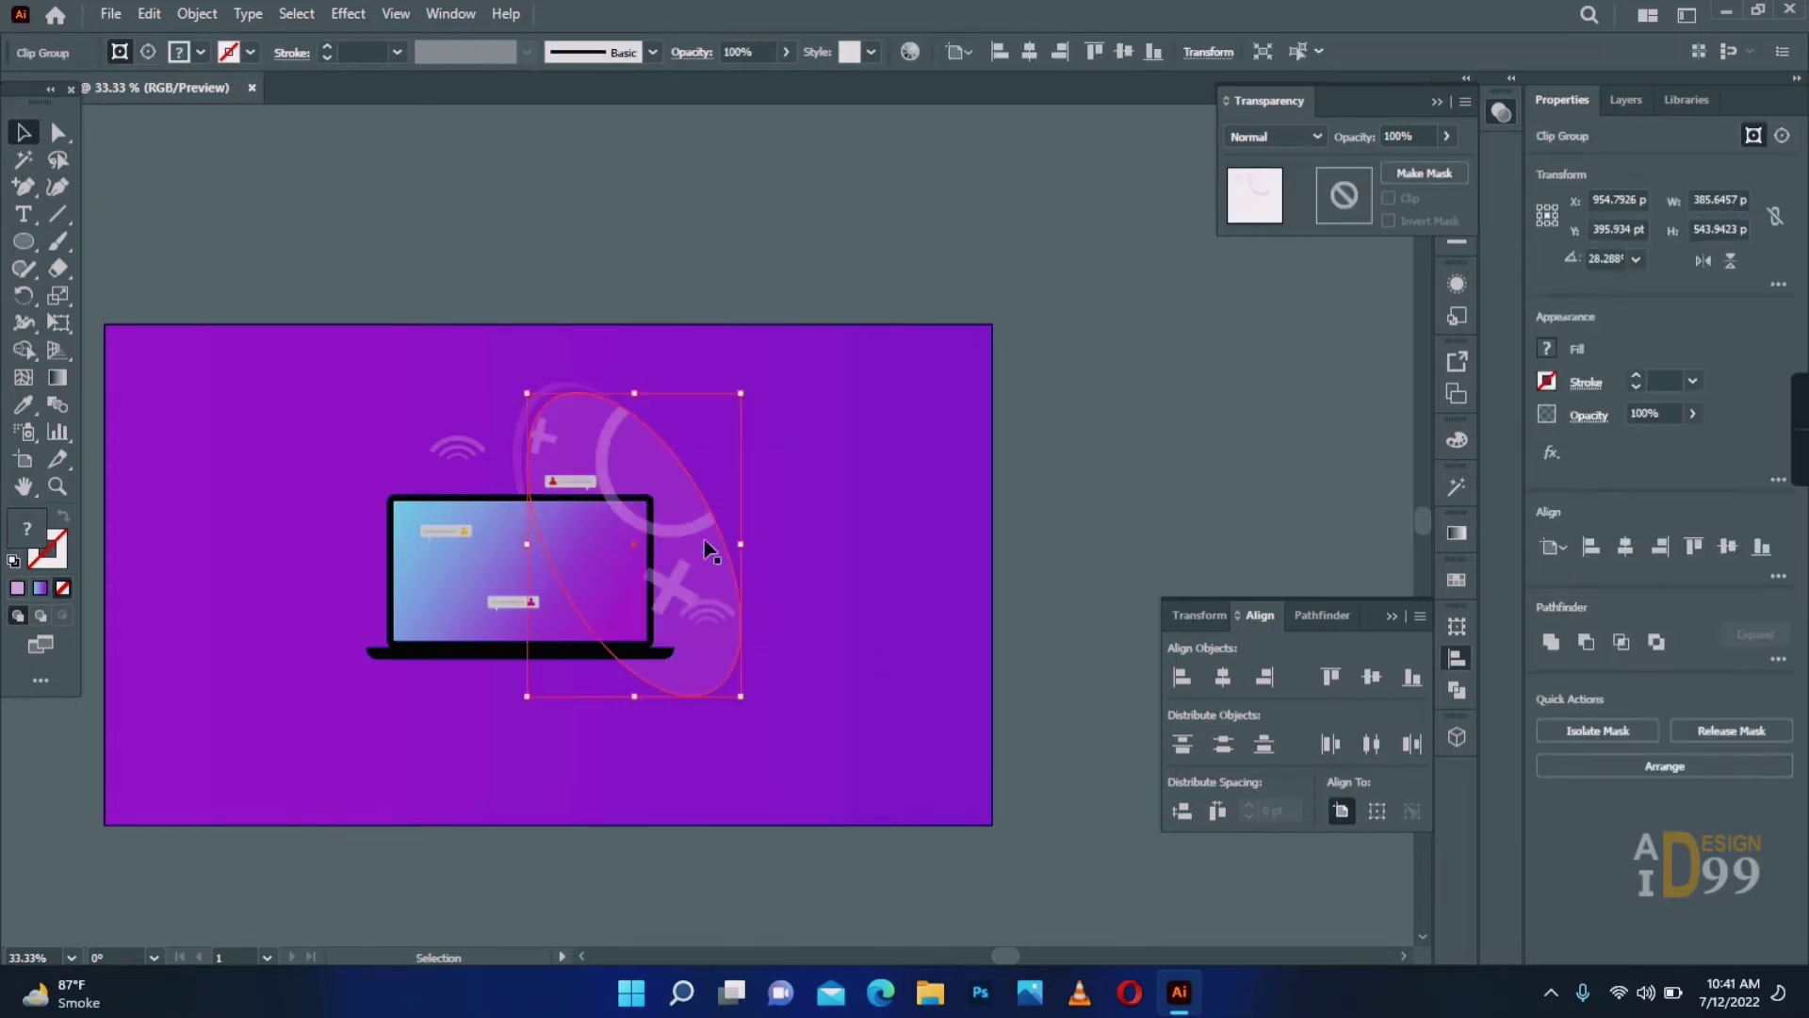
right_click(686, 542)
left_click(1058, 905)
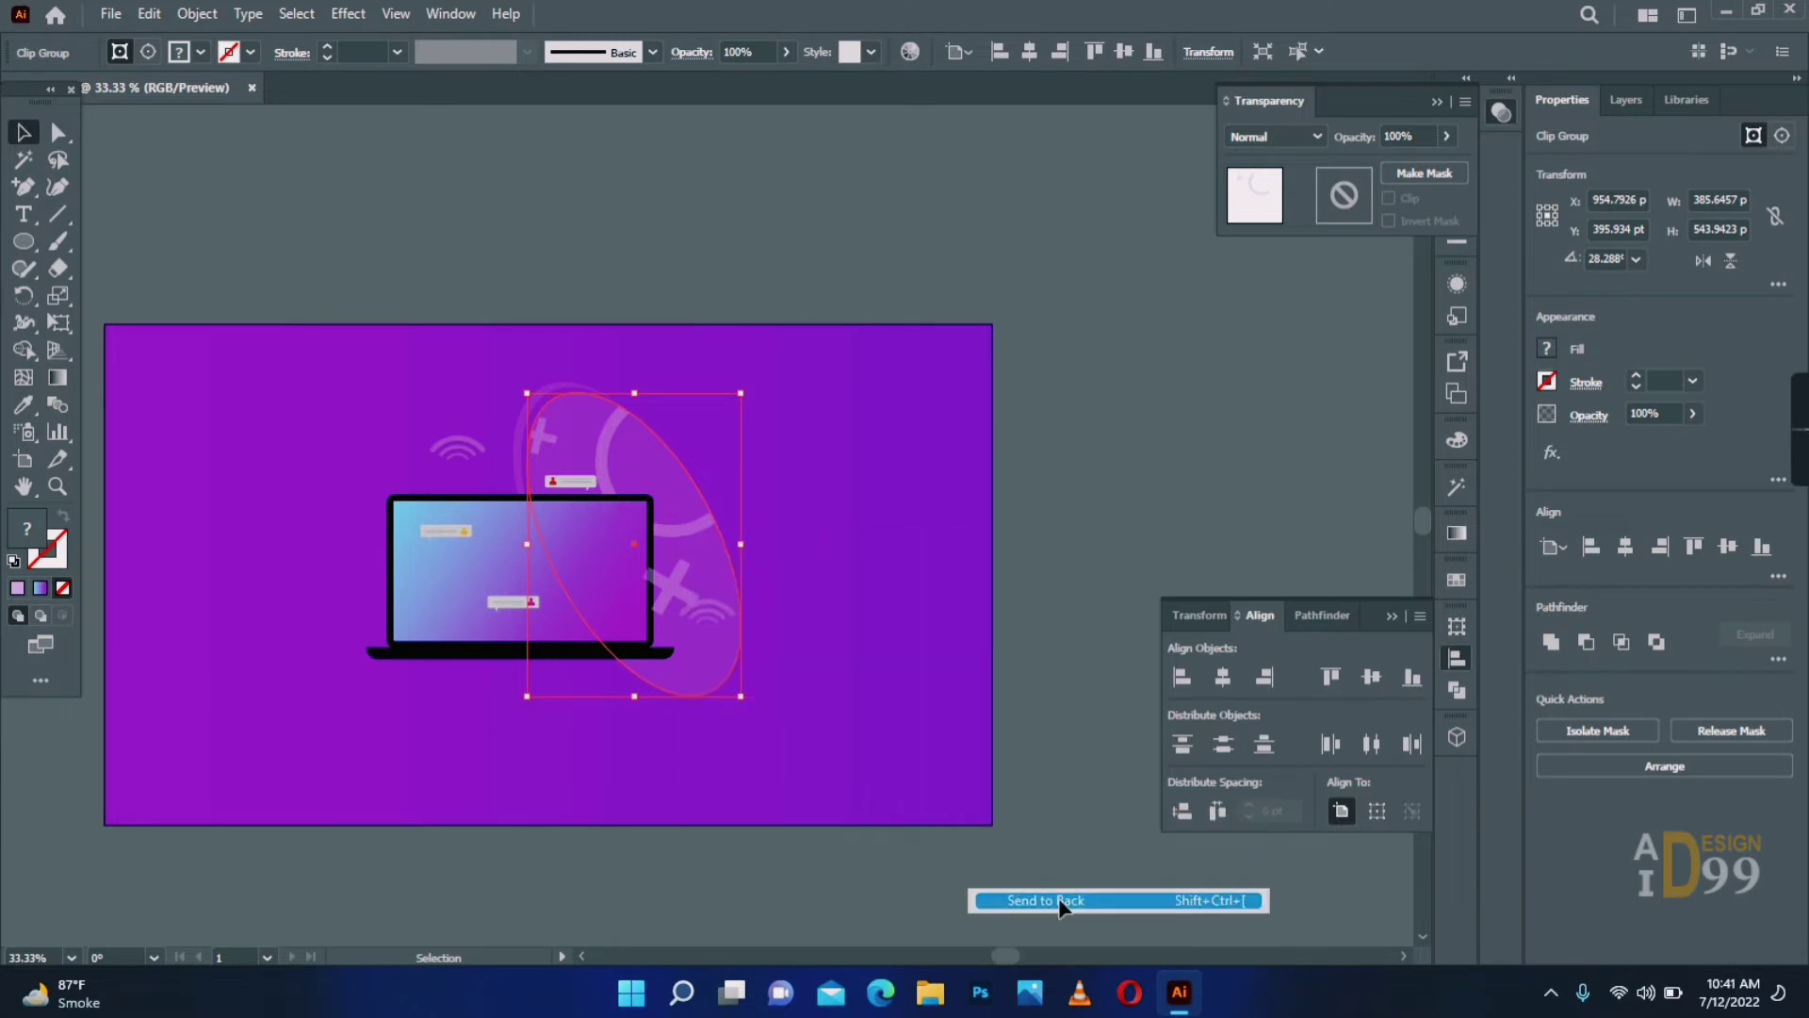
left_click(837, 599)
Duplicate the red-icon speech bubble above the laptop so the copy straddles the right edge of the laptop's bezel.
key("z")
double_click(641, 507)
double_click(711, 518)
key("y")
left_click(709, 541)
key("v")
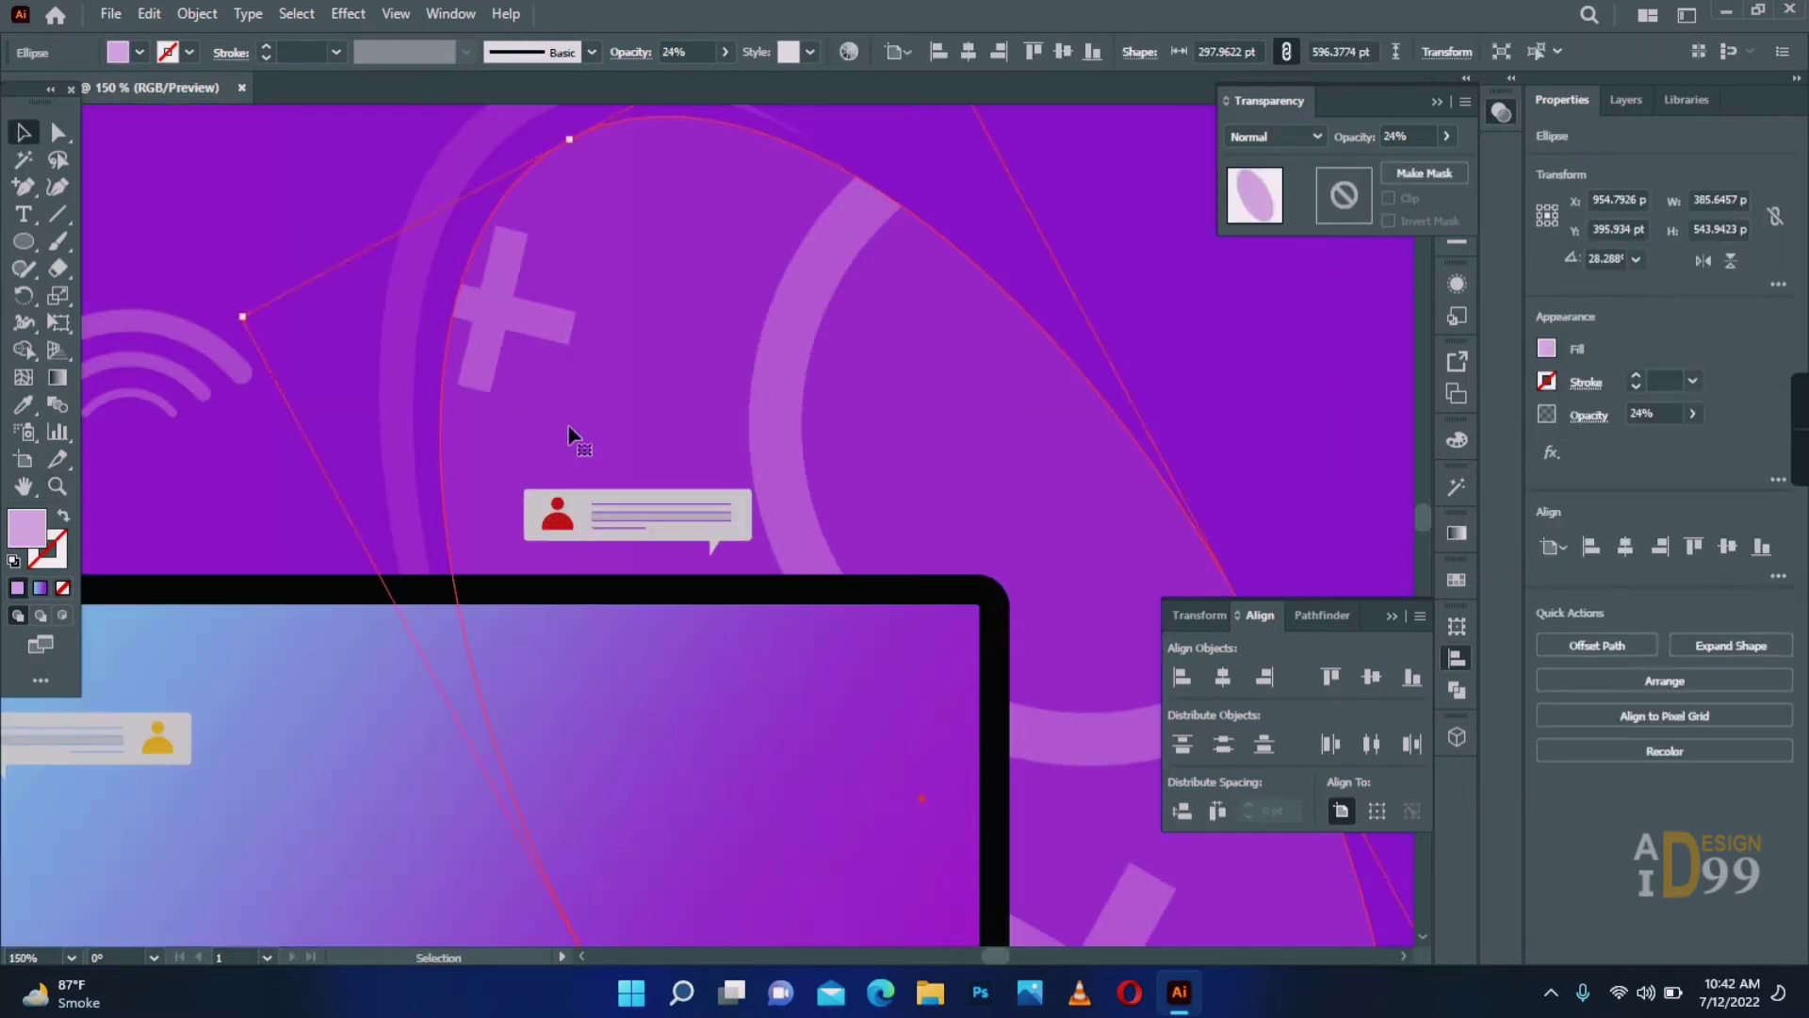
left_click(668, 517)
left_click_drag(667, 518, 991, 837)
left_click_drag(1044, 786, 760, 477)
left_click_drag(743, 533, 812, 521)
left_click(959, 713)
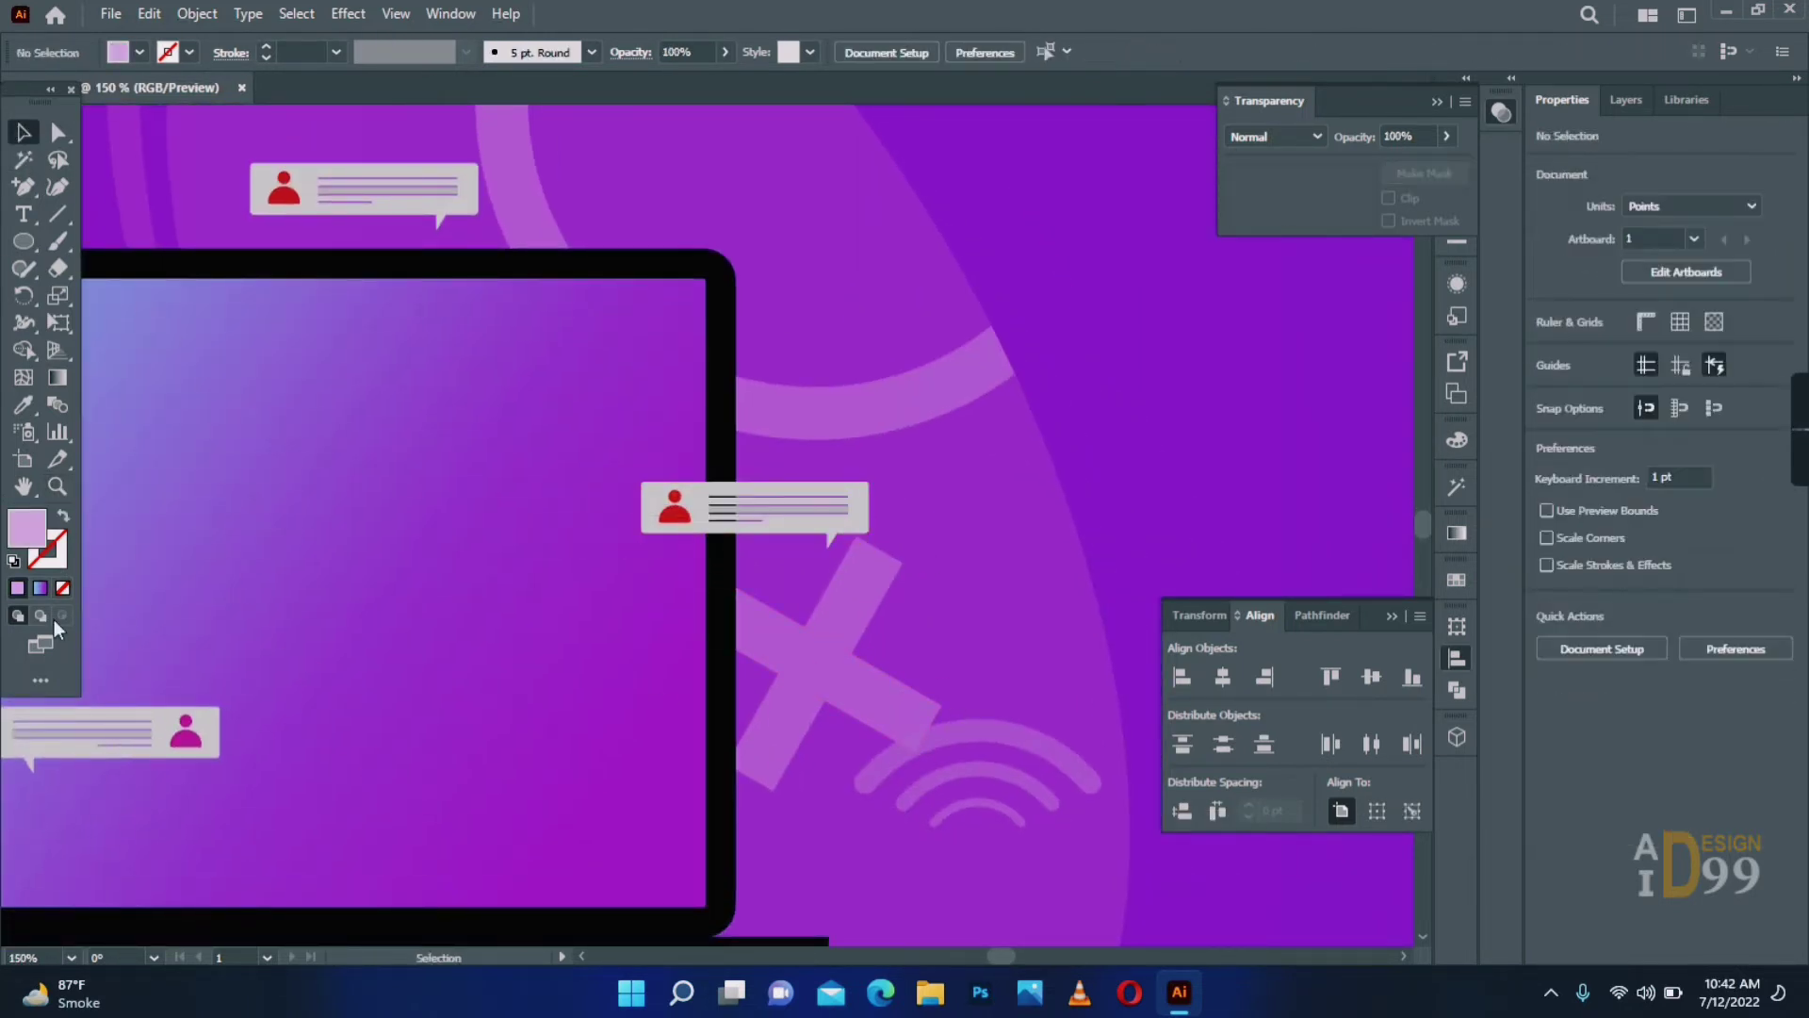
Draw a flat-bottomed, light purple computer mouse body with the Pen tool beside the right end of the laptop's base.
left_click_drag(884, 867, 677, 607)
left_click(23, 187)
left_click(637, 702)
left_click(879, 702)
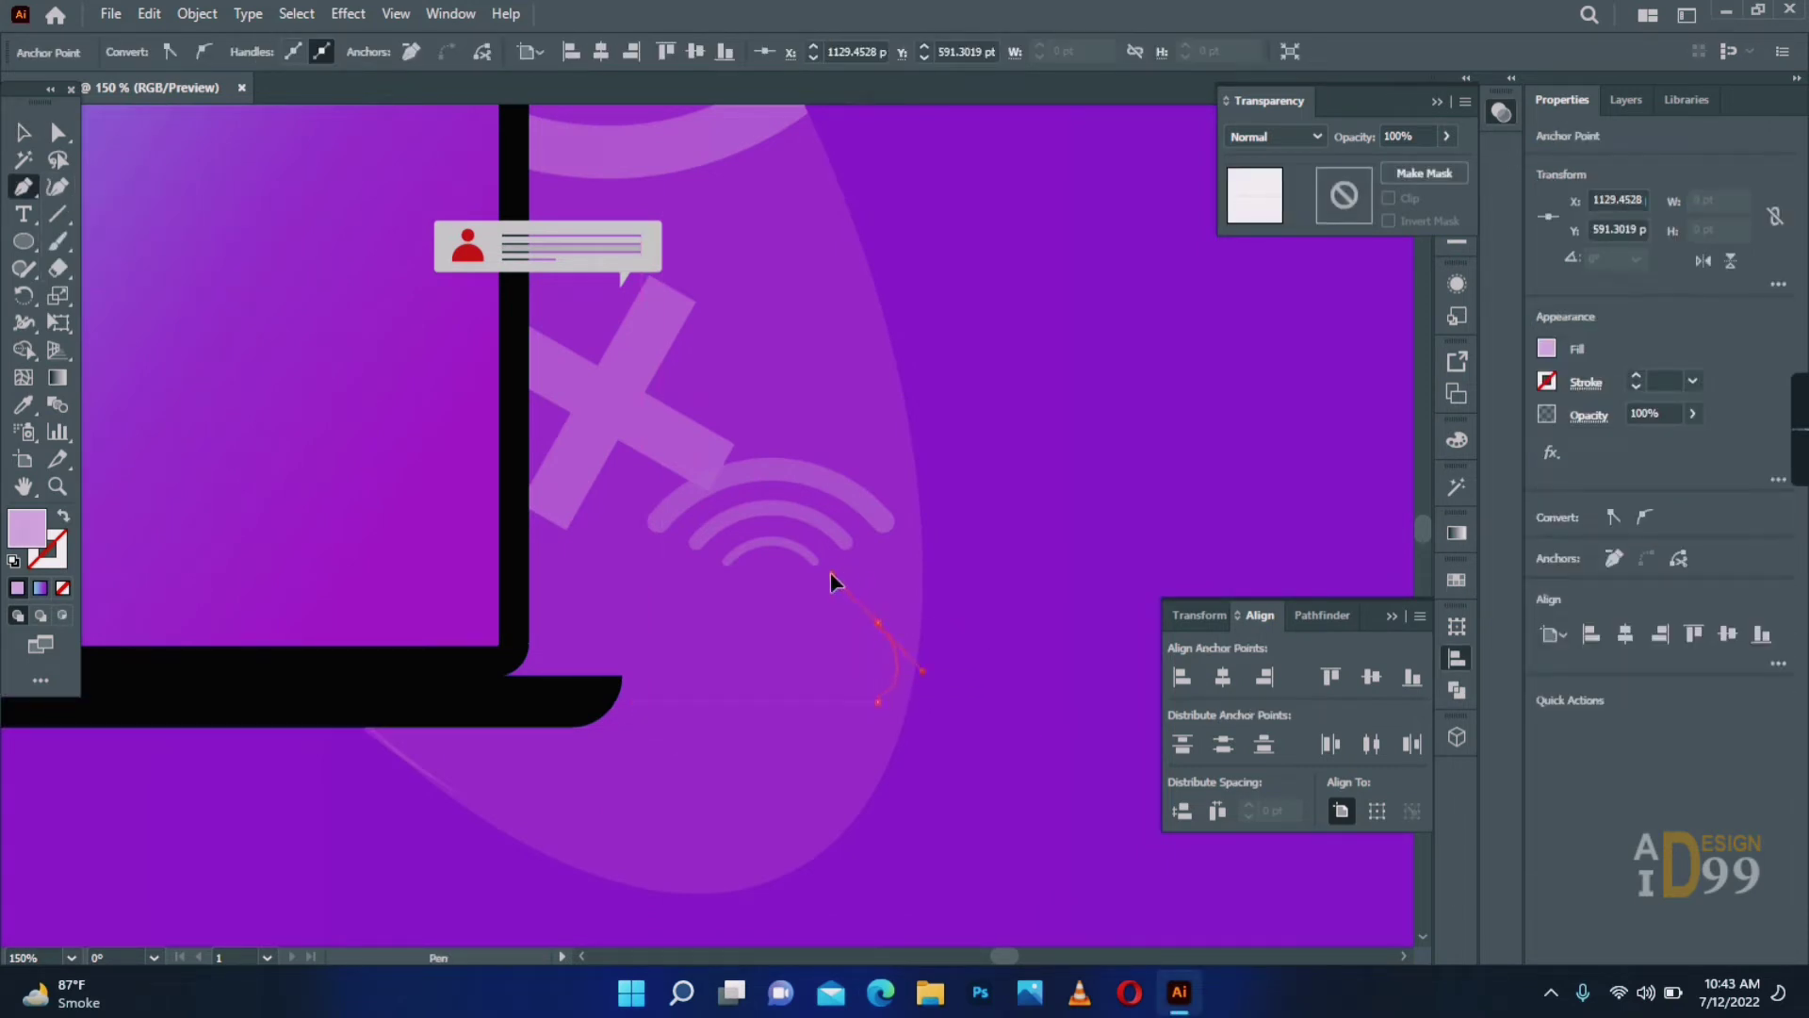
left_click(878, 622)
left_click_drag(638, 627, 517, 696)
left_click(638, 626)
left_click_drag(638, 702, 676, 742)
Reshape the mouse body's anchor points and add a top point, giving a smooth dome about 112 by 46 pt.
key("a")
left_click_drag(601, 661, 656, 655)
left_click(1018, 603)
left_click(23, 187)
left_click(758, 594)
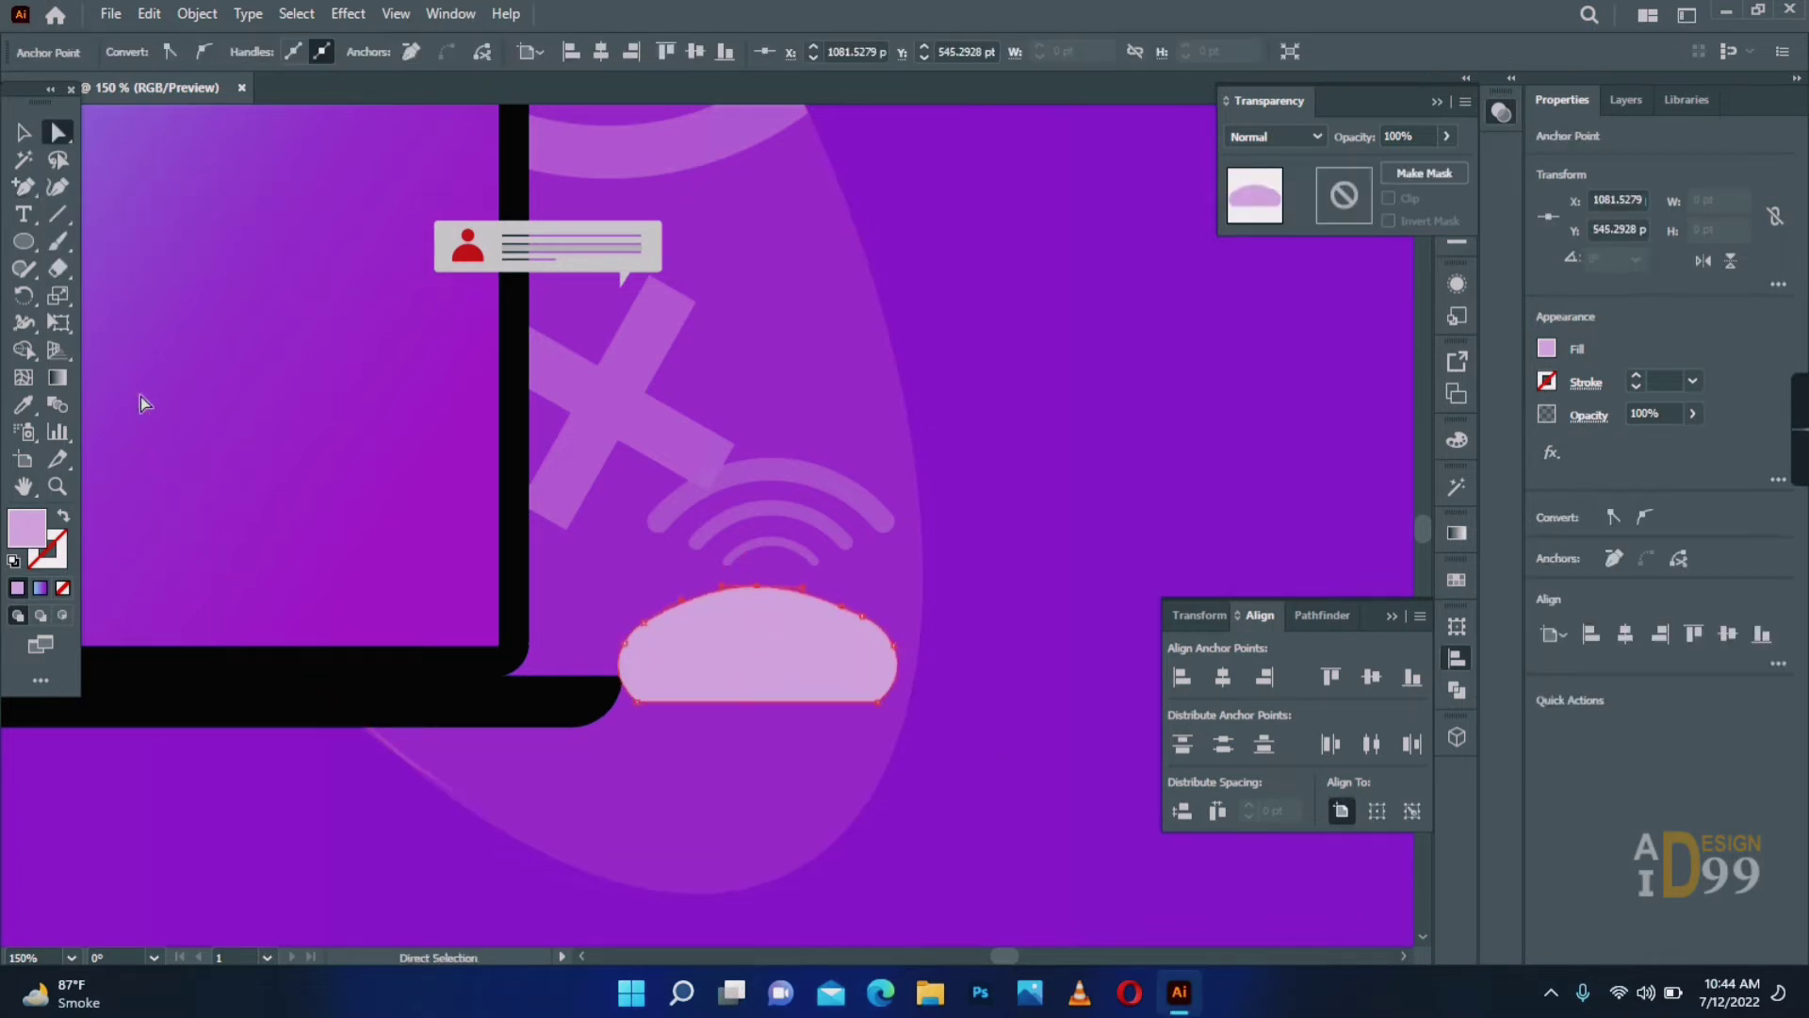
Draw a thin rectangle about 97 by 2 pt along the bottom edge of the mouse body.
key("m")
left_click_drag(880, 707, 881, 705)
key("v")
left_click(1172, 496)
left_click(757, 704)
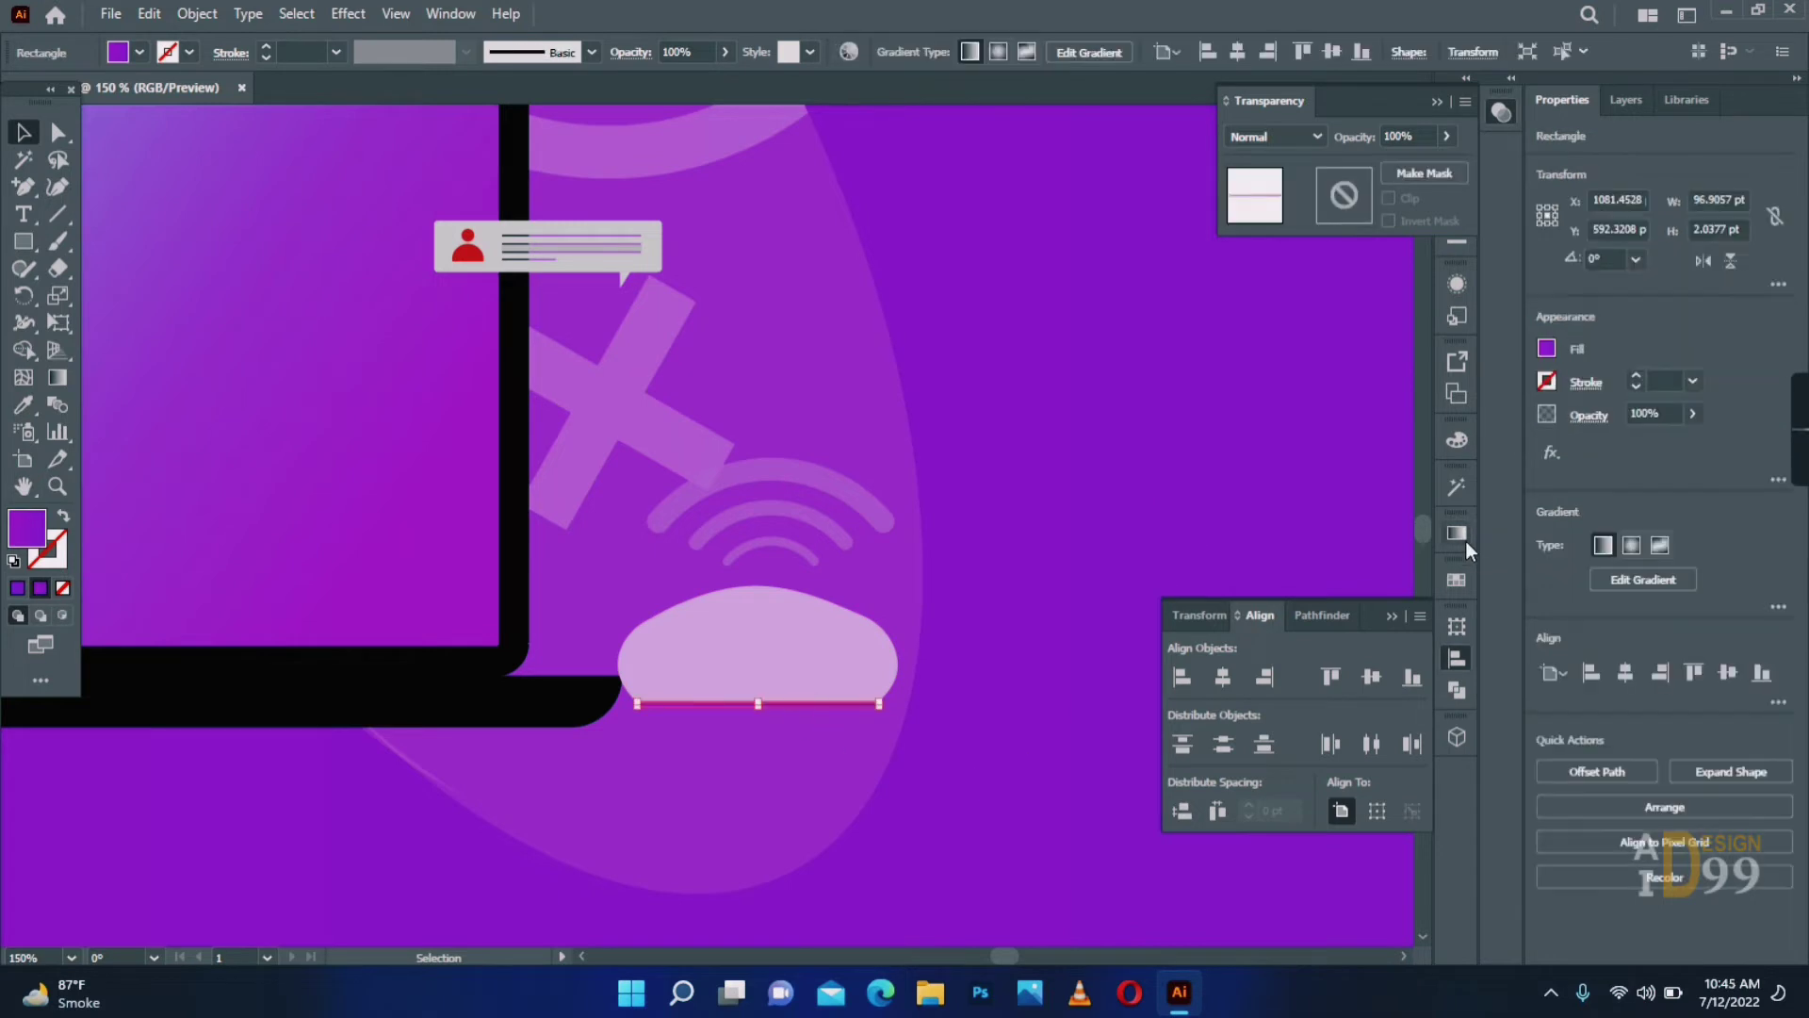
Give the thin rectangle a cyan-to-purple gradient and nudge the lower Wi-Fi icon slightly up and left.
left_click(1457, 534)
double_click(1190, 709)
left_click(1254, 633)
left_click(1053, 463)
left_click_drag(784, 512, 771, 525)
left_click(1027, 528)
Draw a curved mouse cable about 118 by 66 pt with the Pen tool, from the mouse's top onto the laptop screen.
right_click(24, 188)
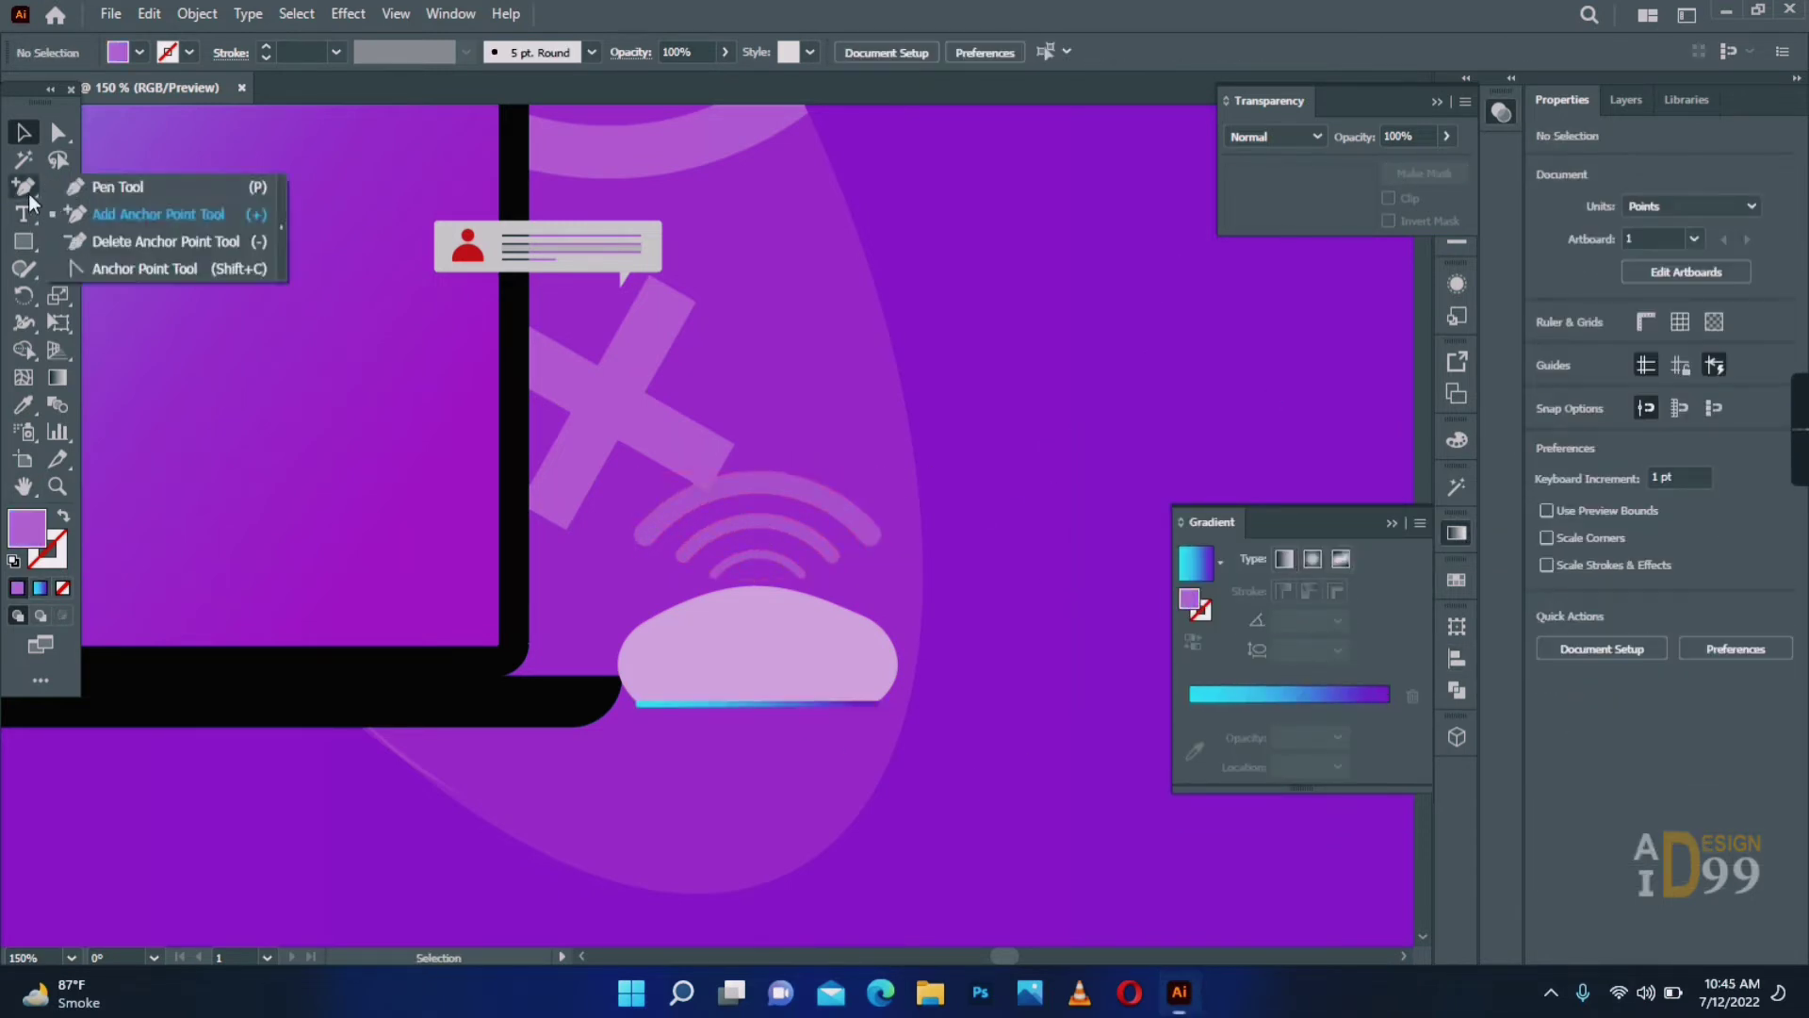
left_click(137, 191)
left_click(757, 591)
left_click_drag(560, 512, 643, 438)
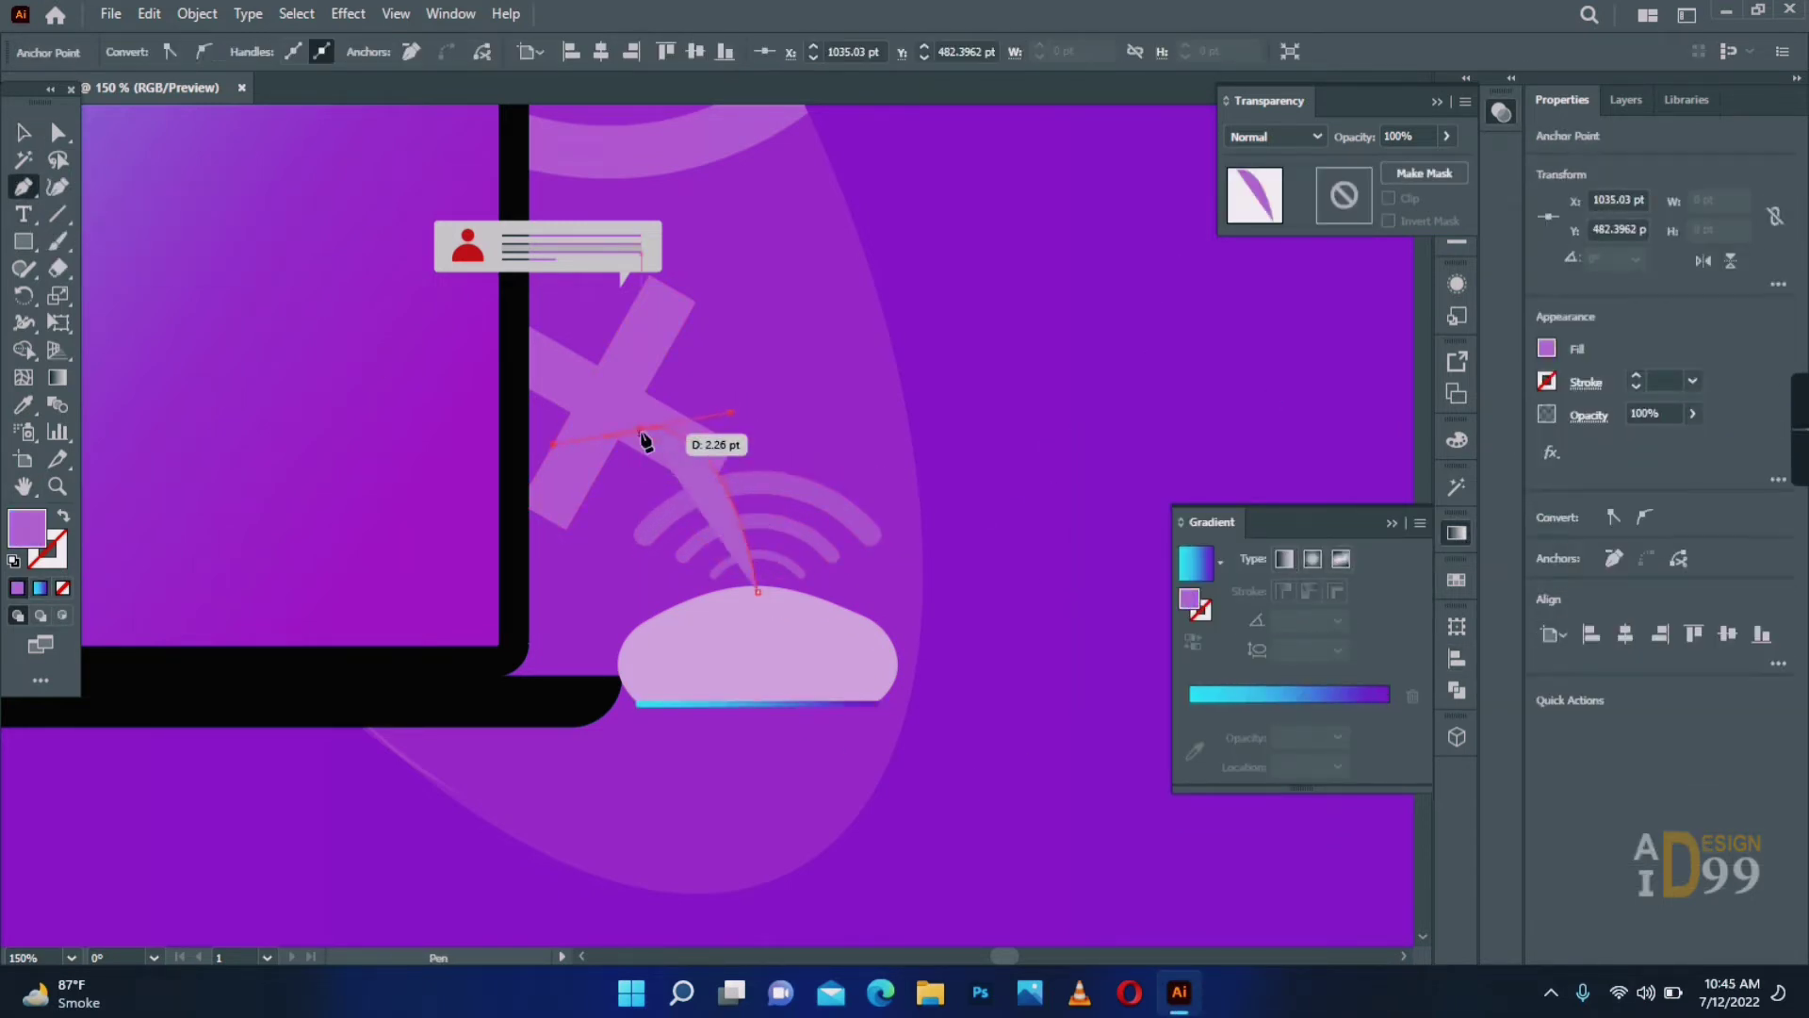
left_click_drag(573, 584, 562, 536)
left_click_drag(533, 544, 500, 562)
left_click(462, 565)
left_click(59, 133)
left_click(649, 486)
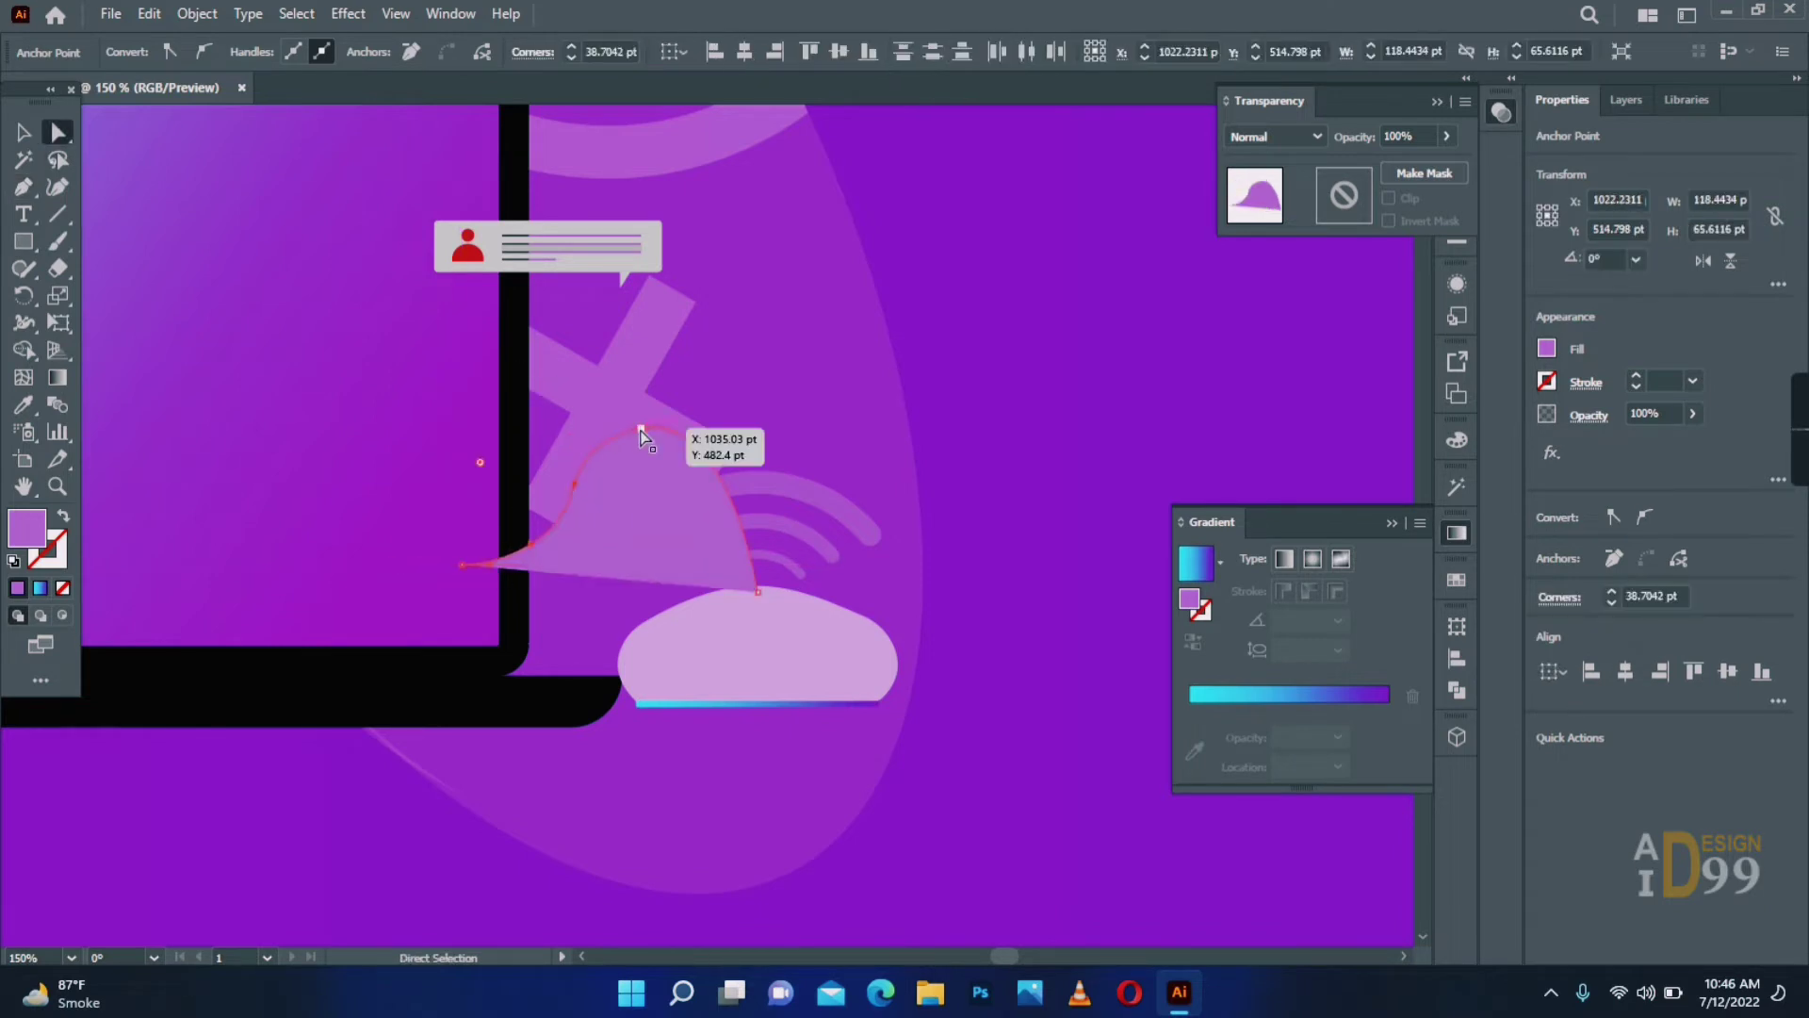
left_click(642, 429)
Give the cable path no fill and a black 3 pt stroke.
left_click(62, 516)
left_click(1693, 381)
left_click(1732, 530)
double_click(57, 559)
left_click(1002, 728)
left_click(1536, 411)
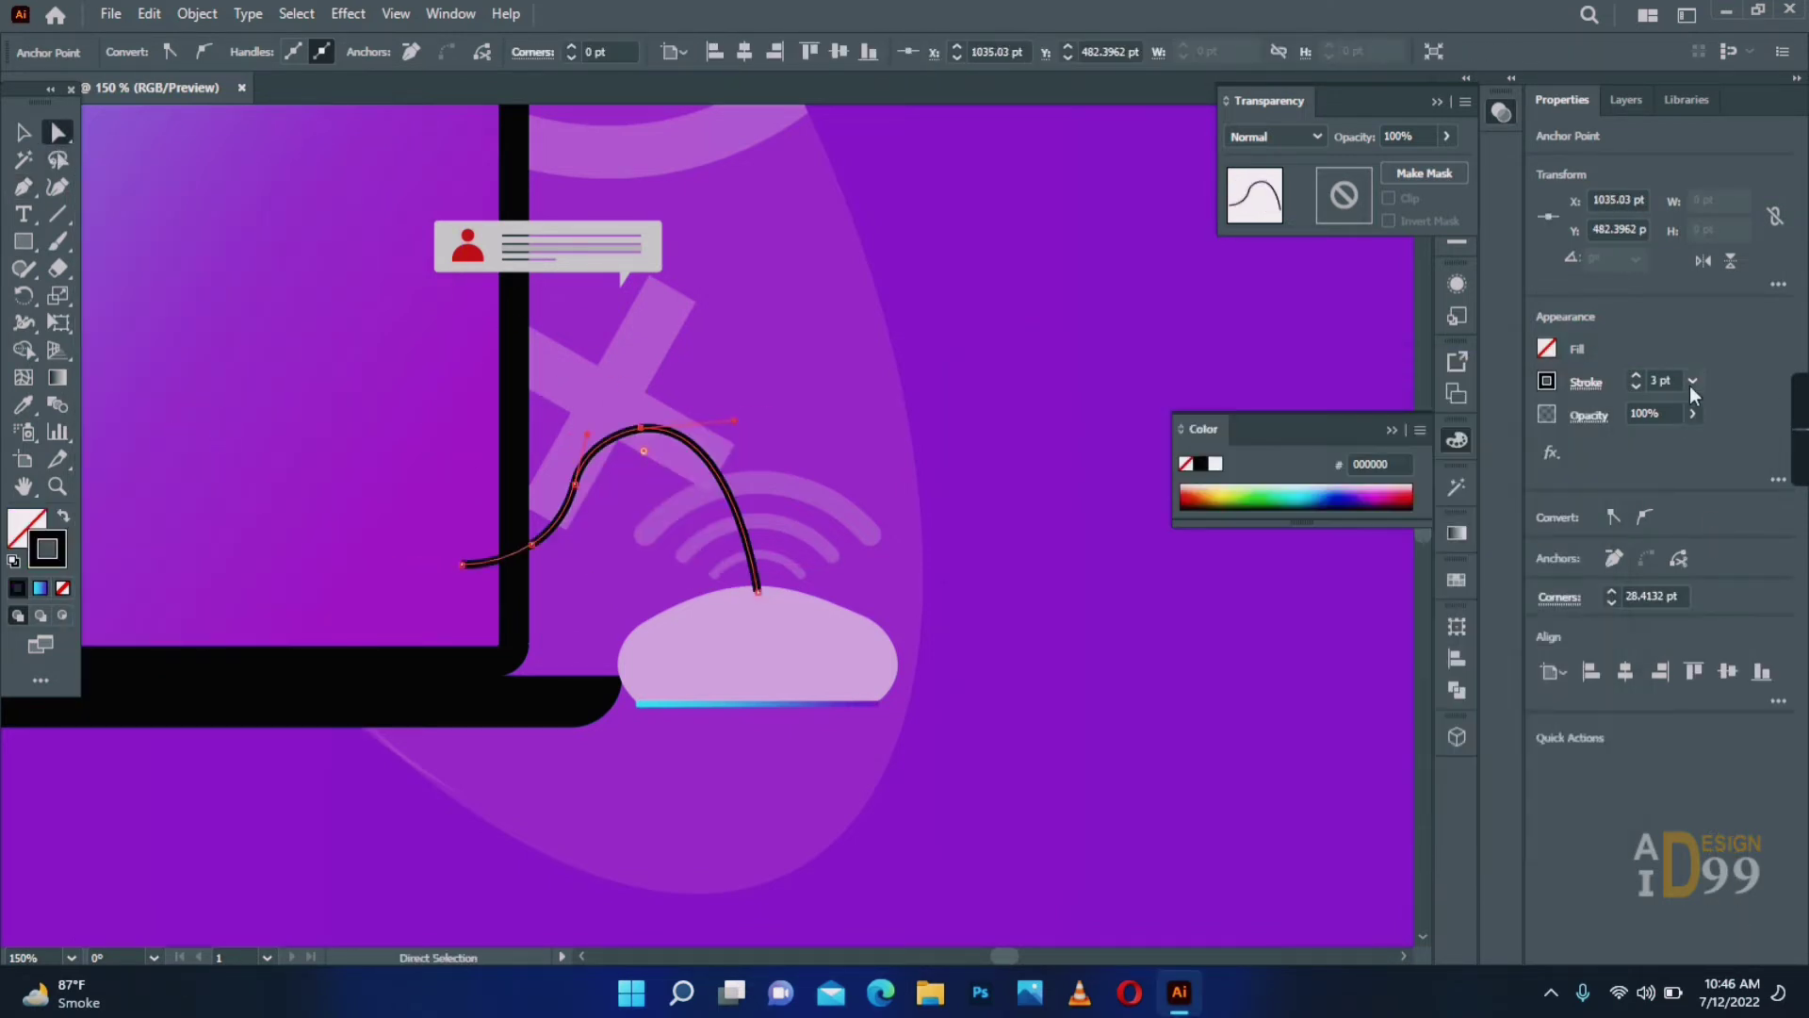
Fill the mouse body with black sampled from the laptop's bezel.
left_click(24, 133)
left_click(754, 650)
left_click(24, 405)
left_click(513, 480)
Move the cable's loose end onto the laptop's right bezel so that it no longer overlaps the screen.
left_click(24, 133)
left_click(1089, 498)
left_click(718, 473)
left_click(59, 133)
left_click_drag(462, 565, 509, 566)
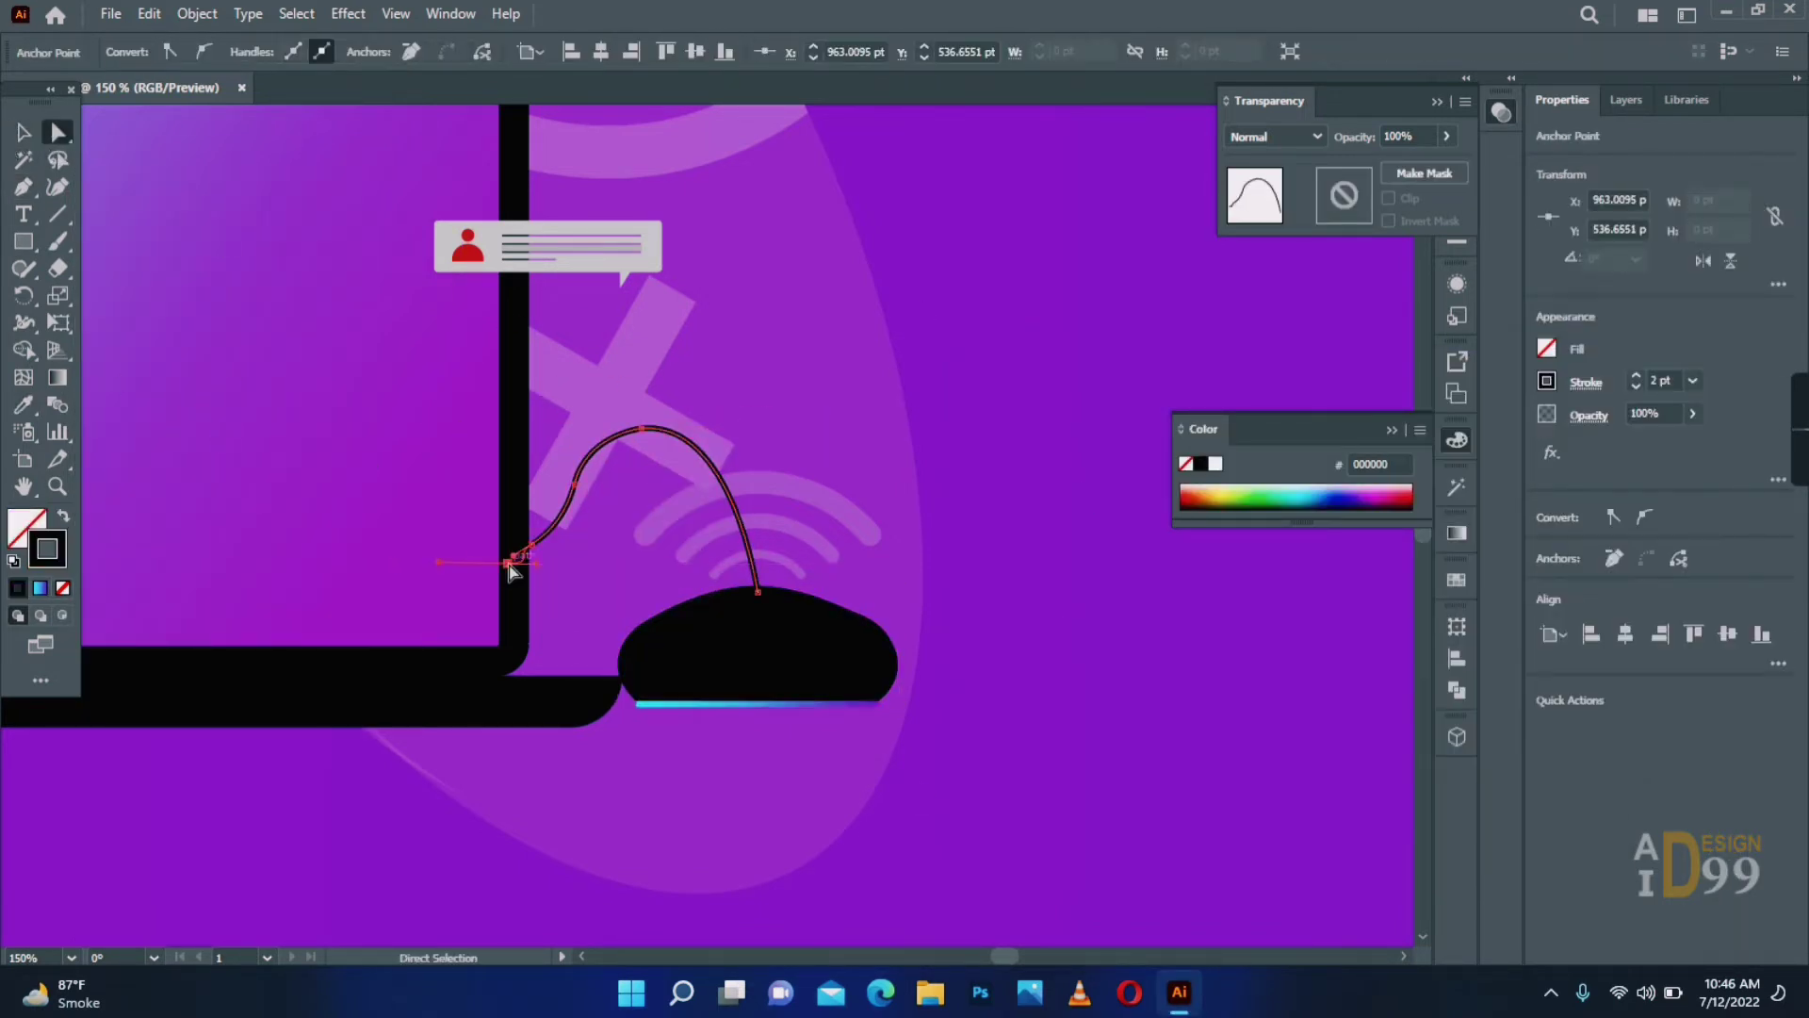
left_click(24, 133)
left_click(1044, 462)
left_click(726, 486)
left_click(59, 133)
left_click(1058, 483)
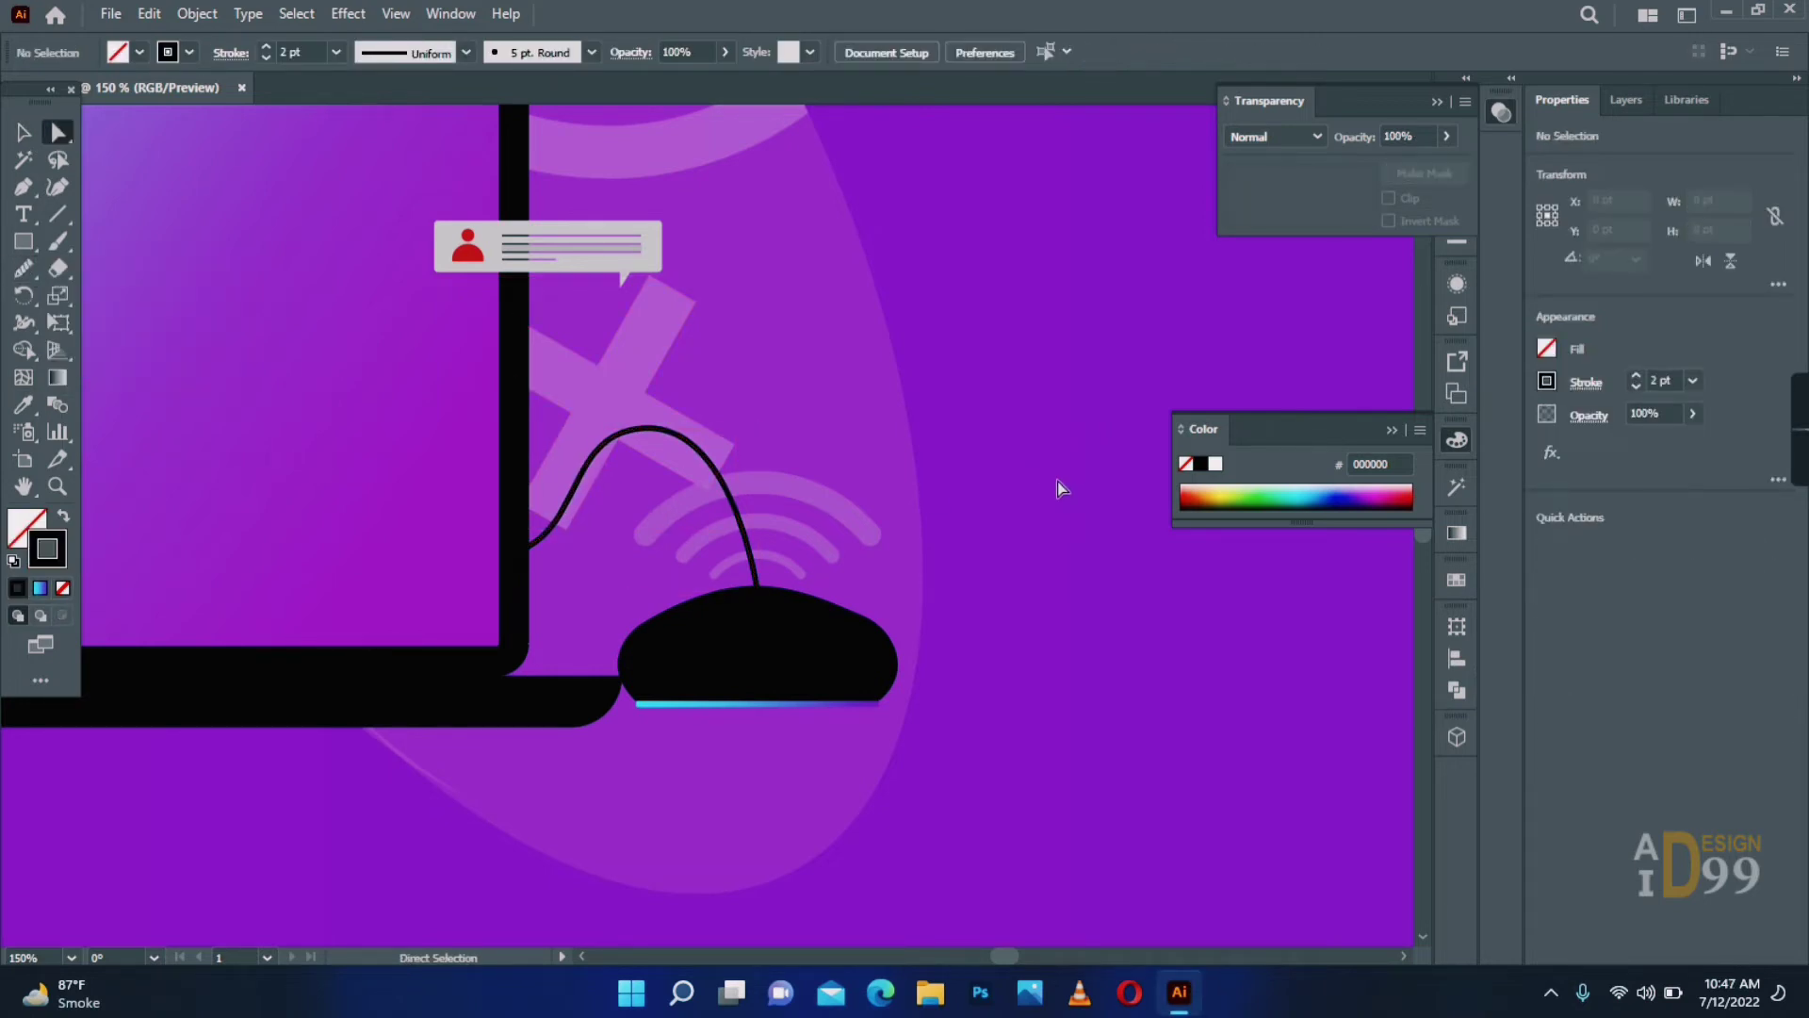
Draw a circular highlight over the mouse's right side, with the large ellipse's light purple fill and 14% opacity.
right_click(23, 243)
left_click(109, 296)
left_click_drag(773, 565, 897, 676)
left_click(63, 516)
left_click(23, 405)
left_click(829, 377)
left_click(1446, 137)
left_click_drag(1376, 167, 1363, 167)
left_click(24, 133)
left_click(957, 385)
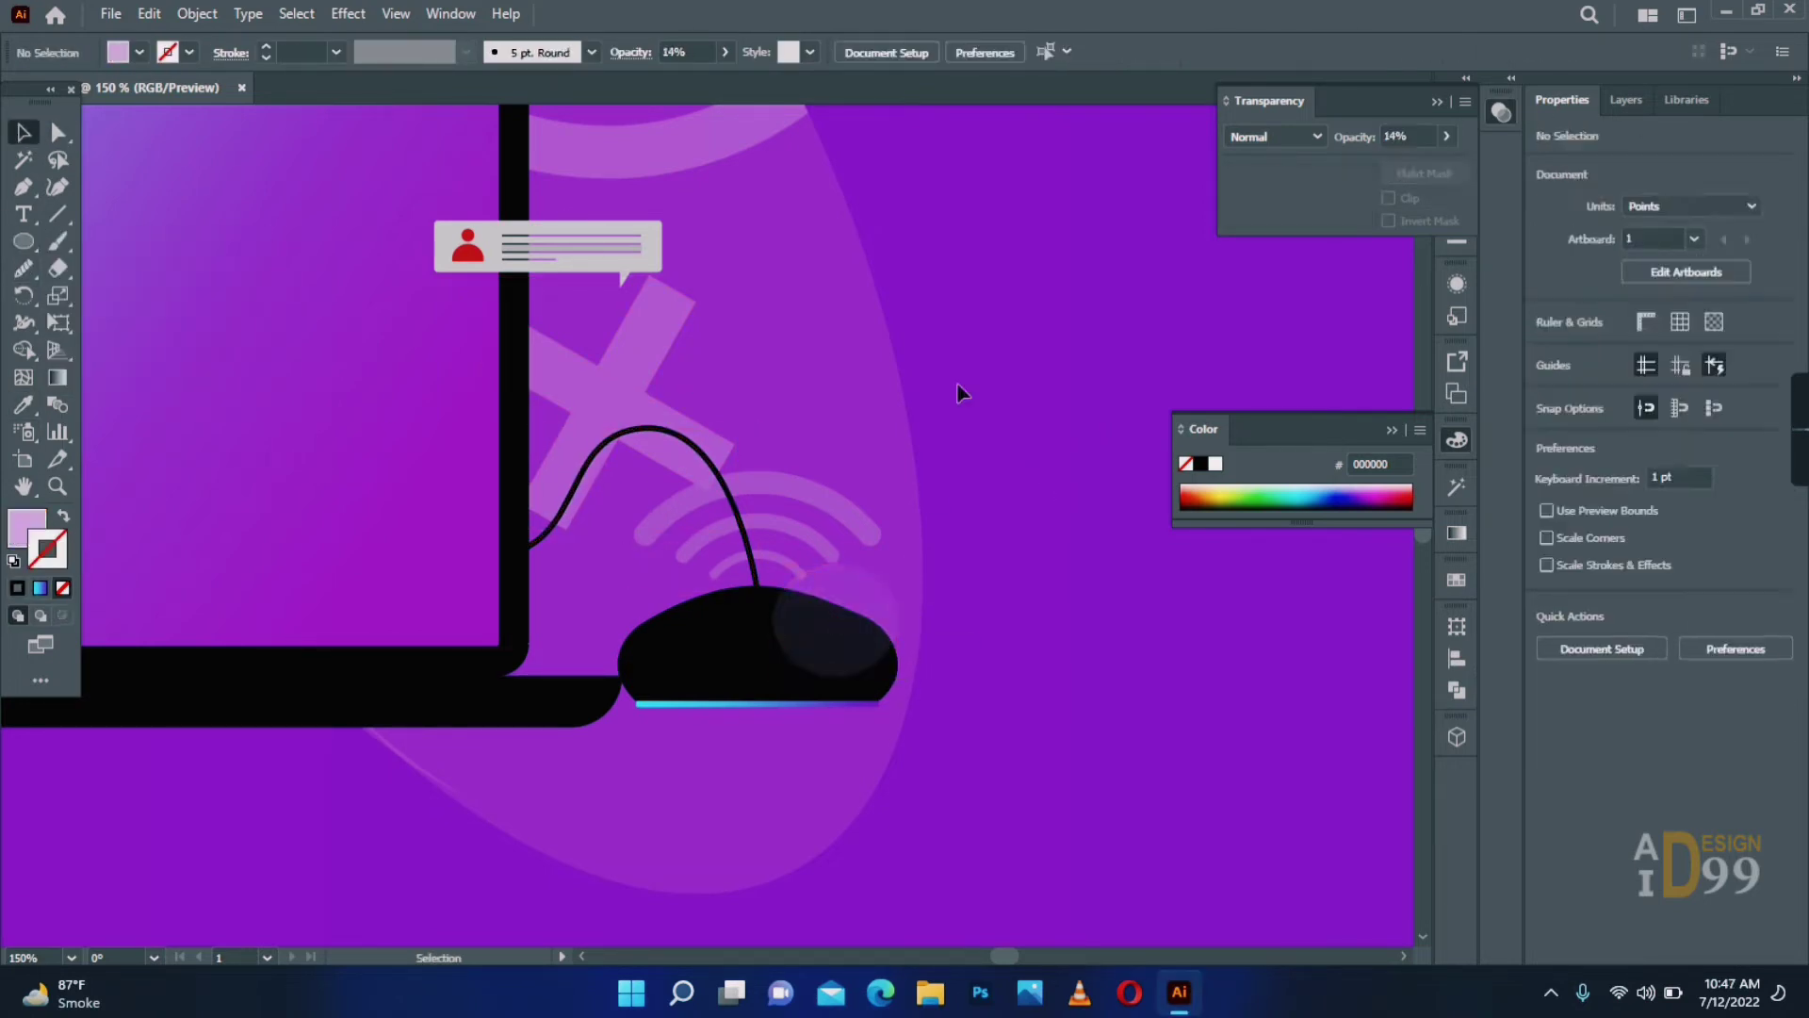
Copy the black mouse body, paste it in front, and bring the copy to the front.
left_click(716, 651)
left_click(149, 14)
left_click(189, 125)
left_click(149, 14)
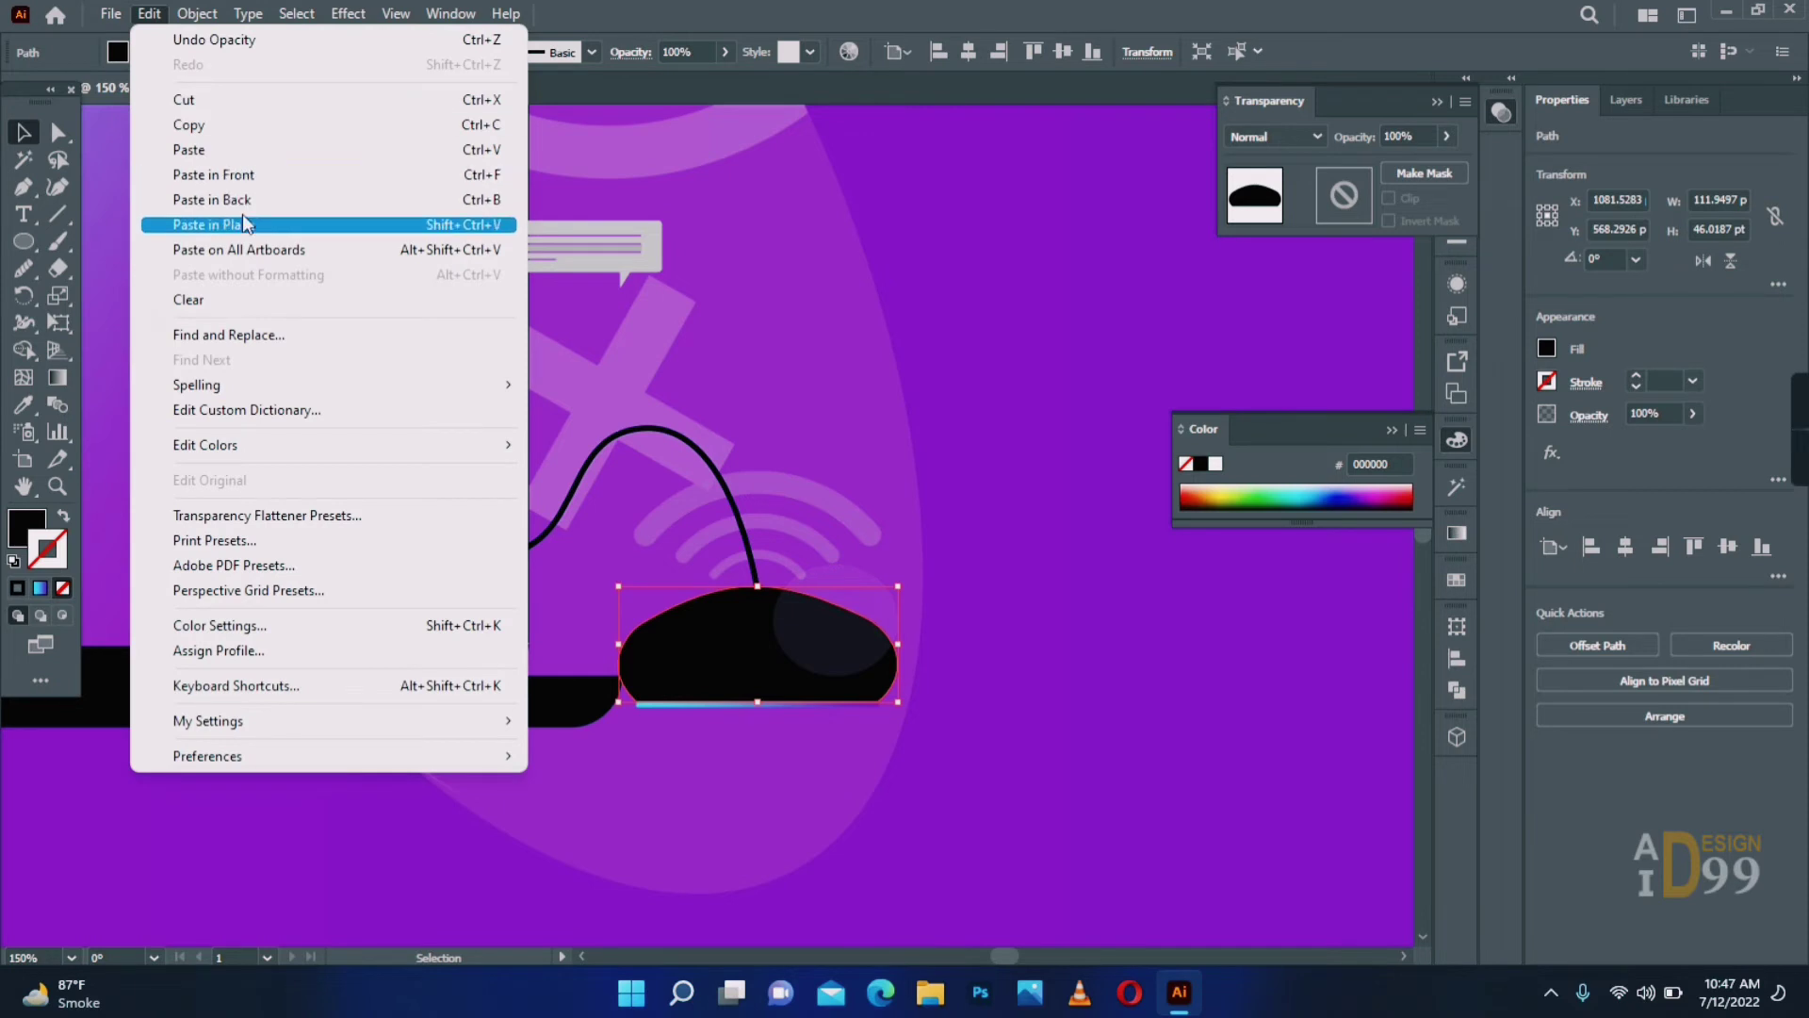
left_click(214, 174)
right_click(738, 639)
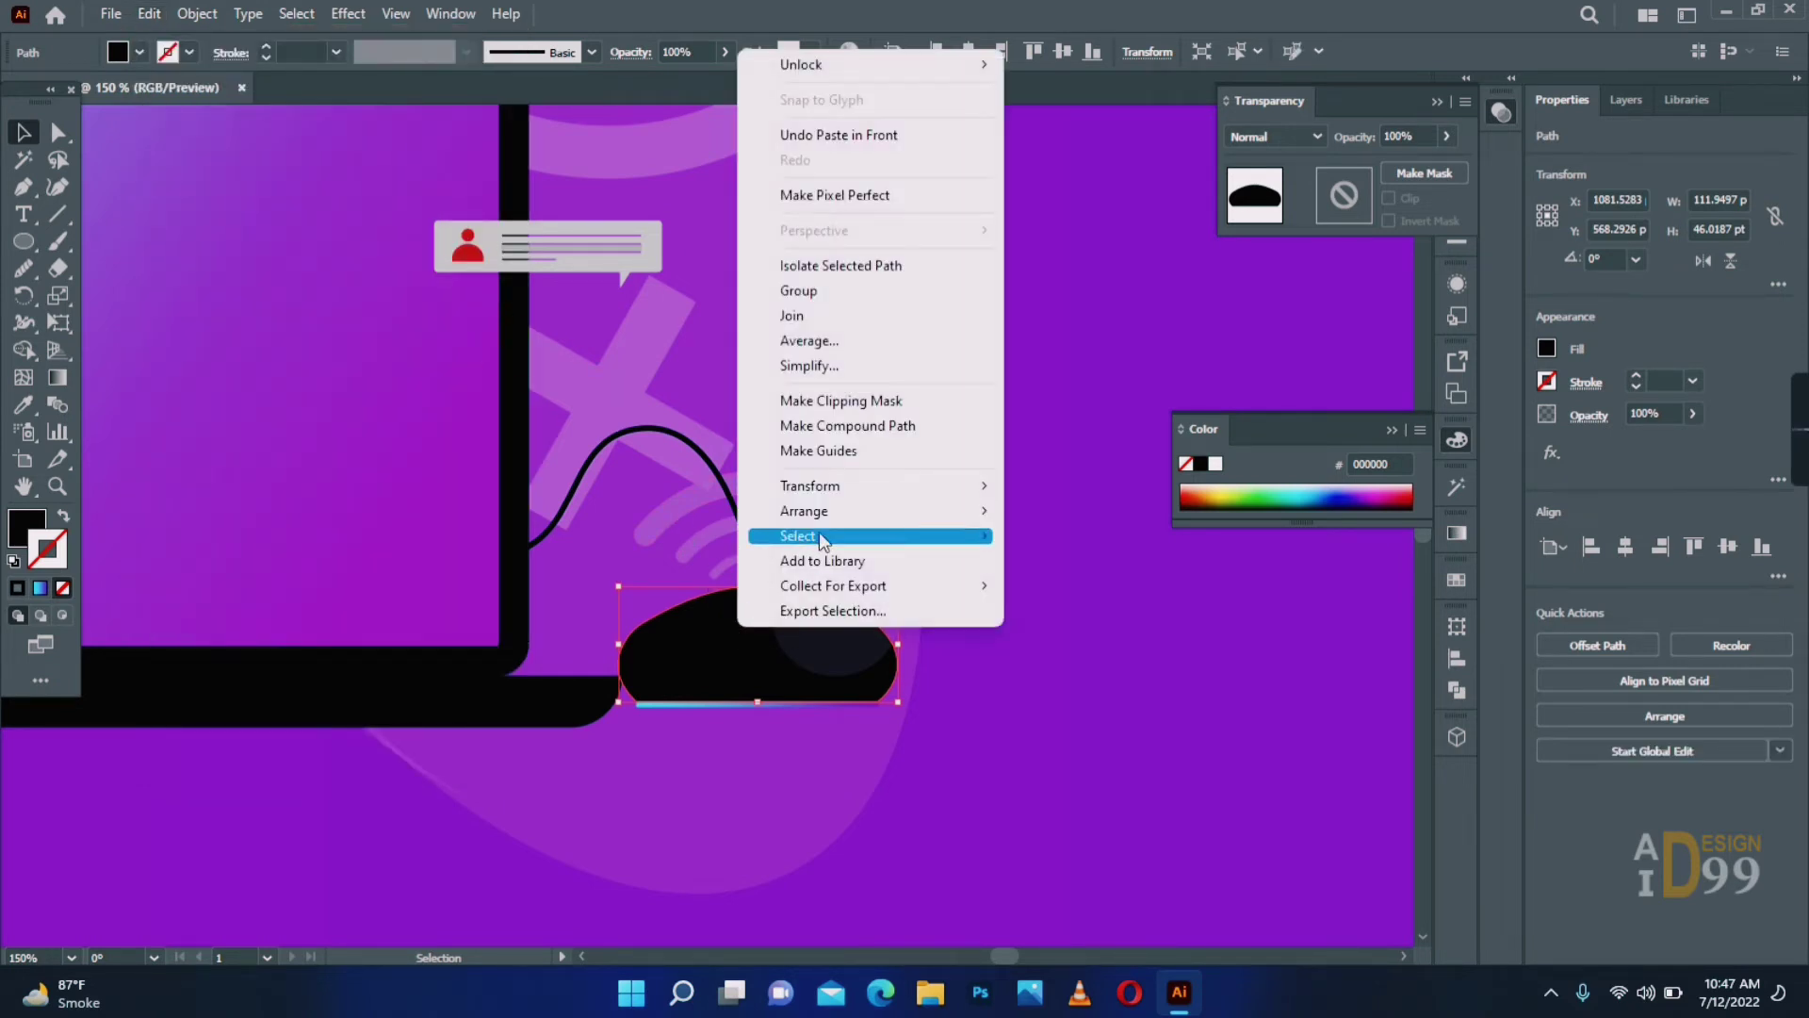
mouse_move(818, 509)
left_click(1065, 508)
Clip the circular highlight to the copied mouse body with a clipping mask.
right_click(814, 625)
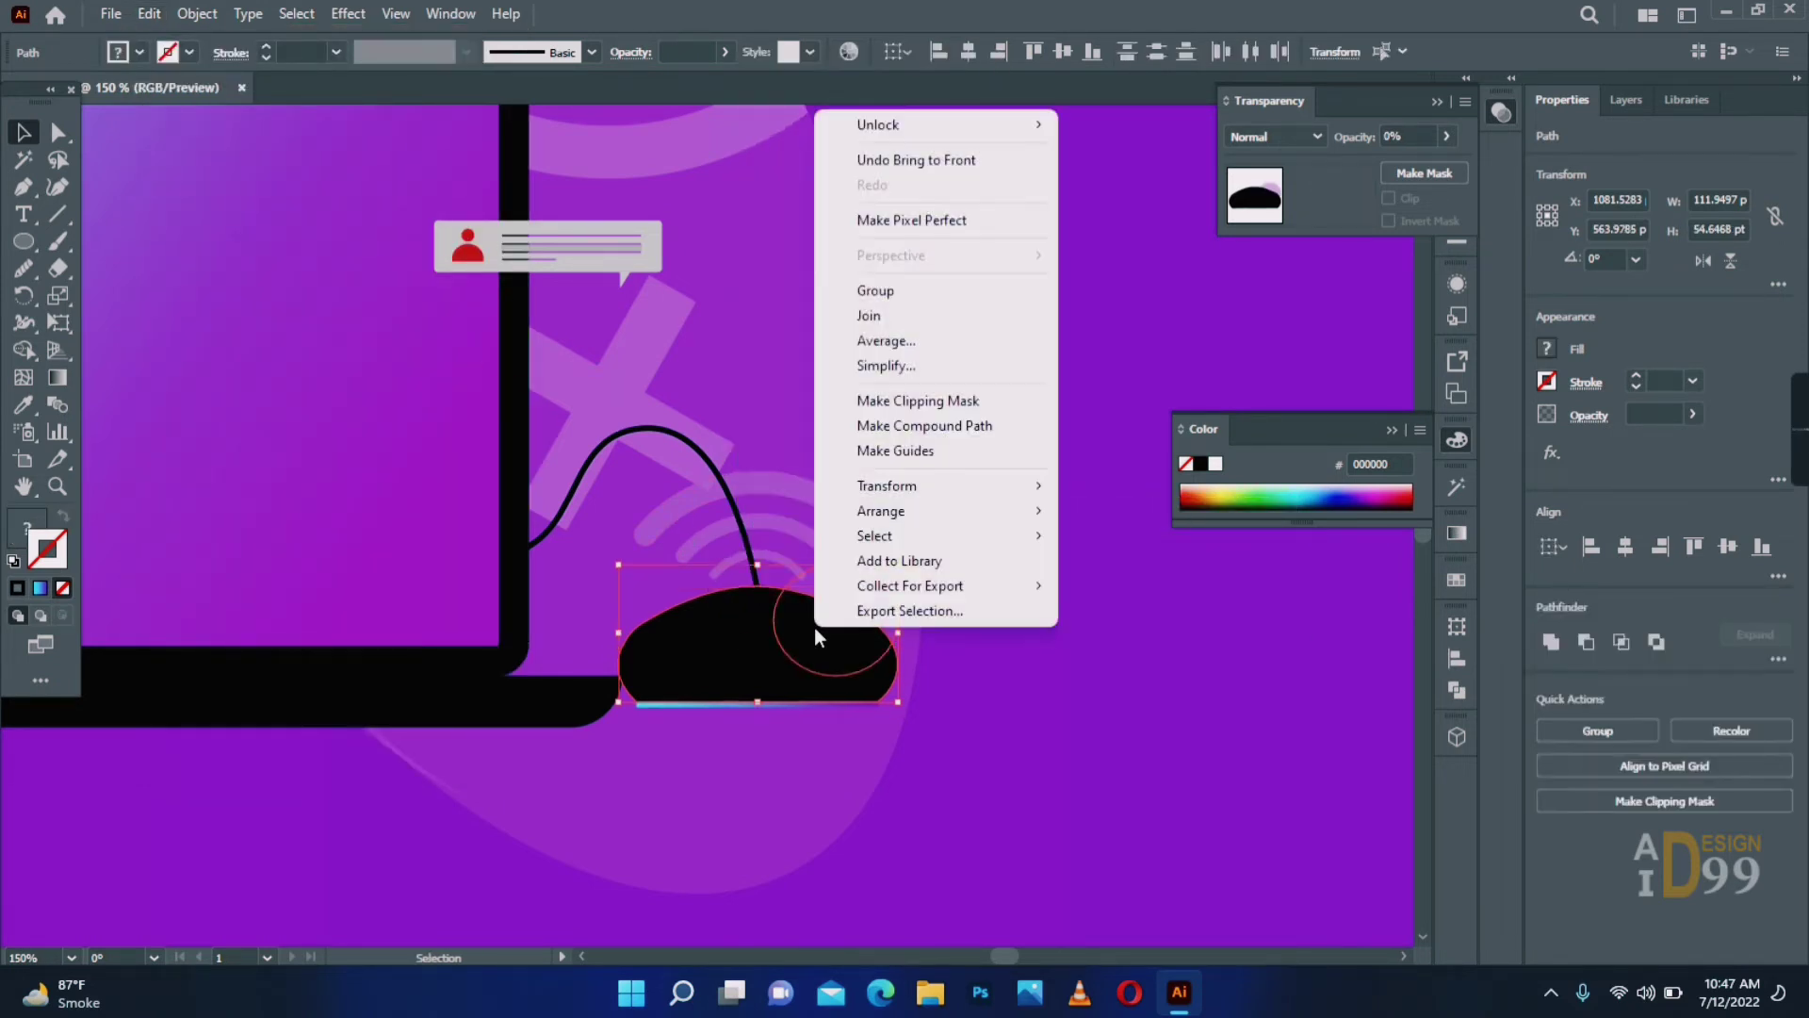
left_click(951, 397)
left_click(1020, 653)
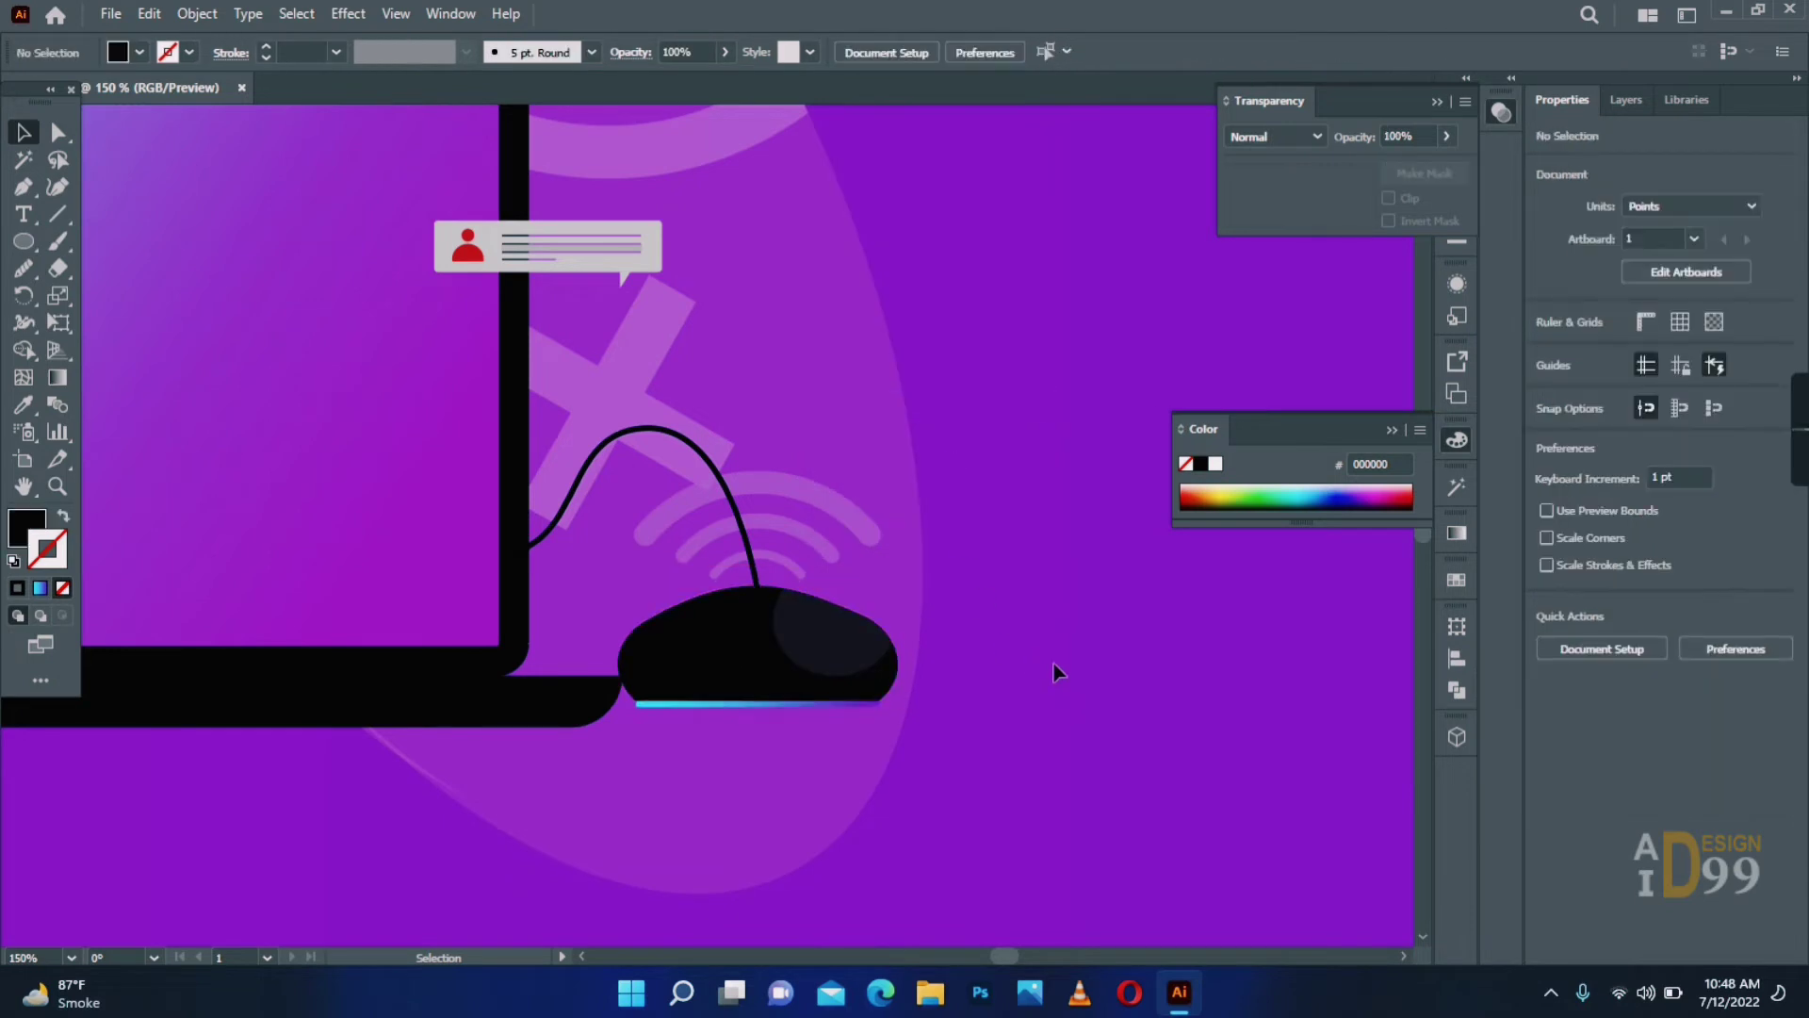
Draw a flat black ellipse about 840 by 31 pt and position it beneath the laptop and mouse.
key("ctrl+0")
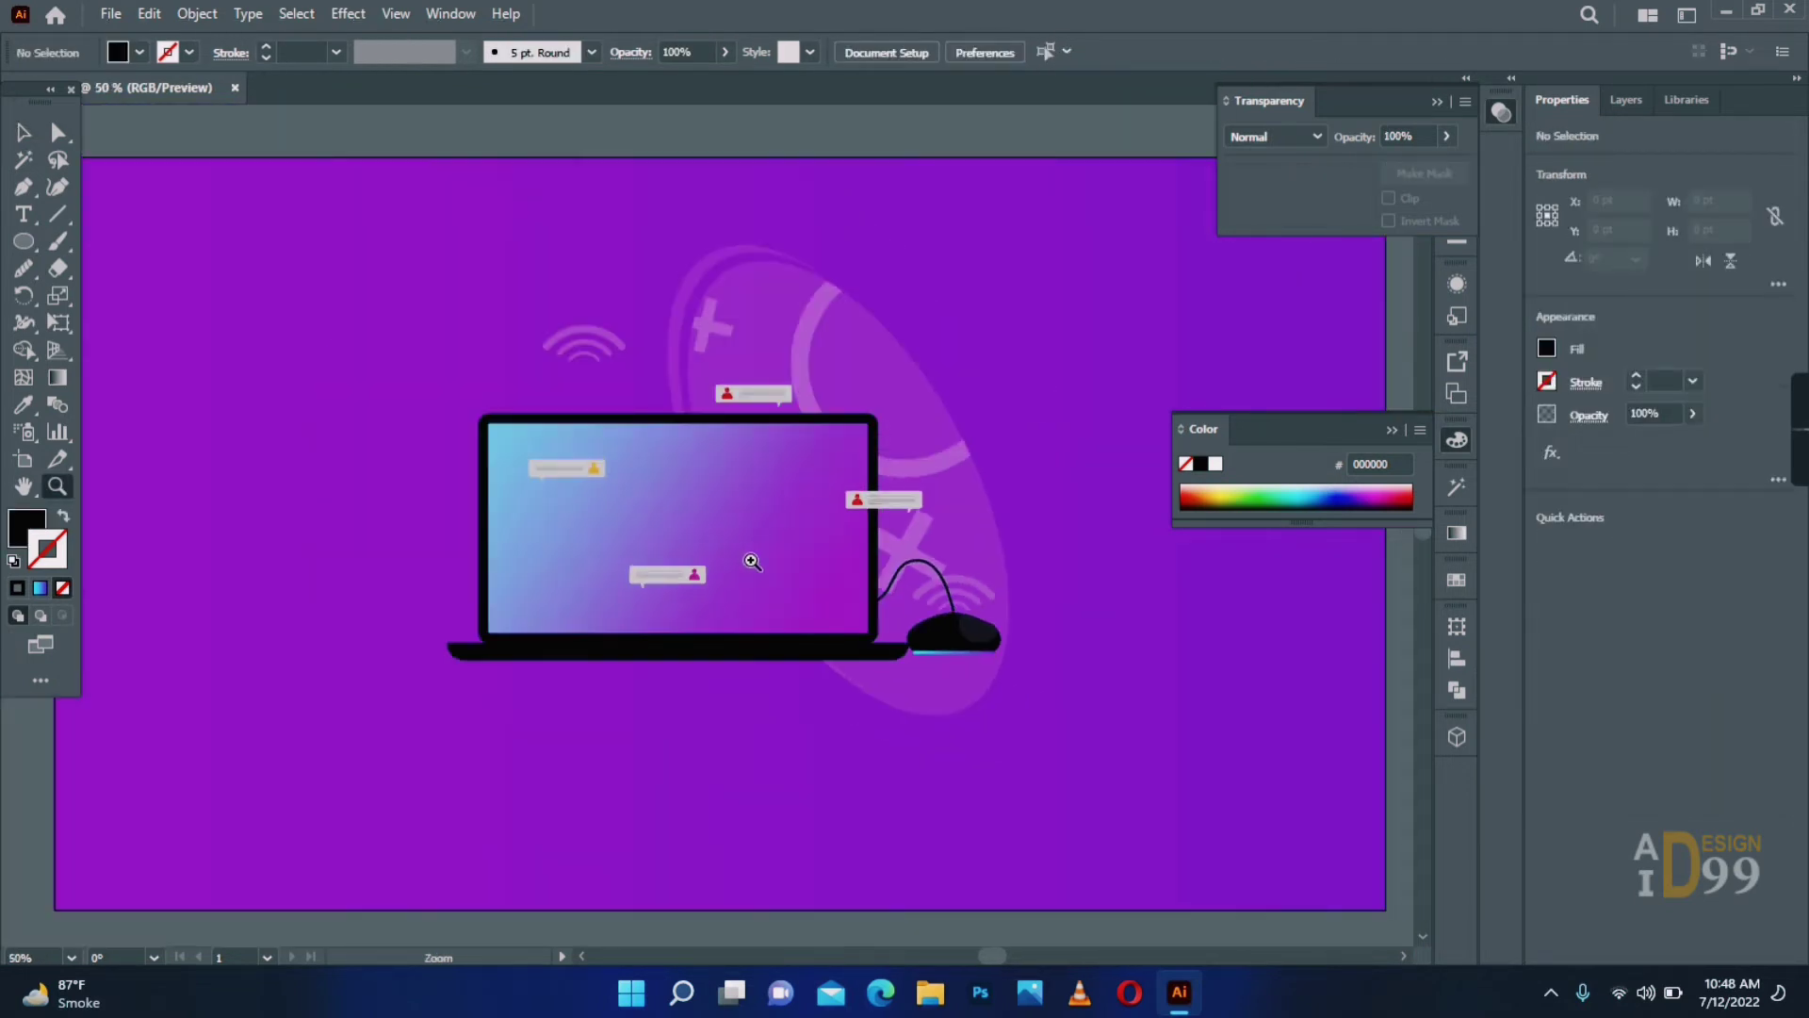
key("l")
left_click_drag(342, 668, 1028, 679)
key("v")
left_click_drag(721, 686, 750, 671)
Send the flat shadow ellipse to the back and set its opacity to 67%.
right_click(744, 675)
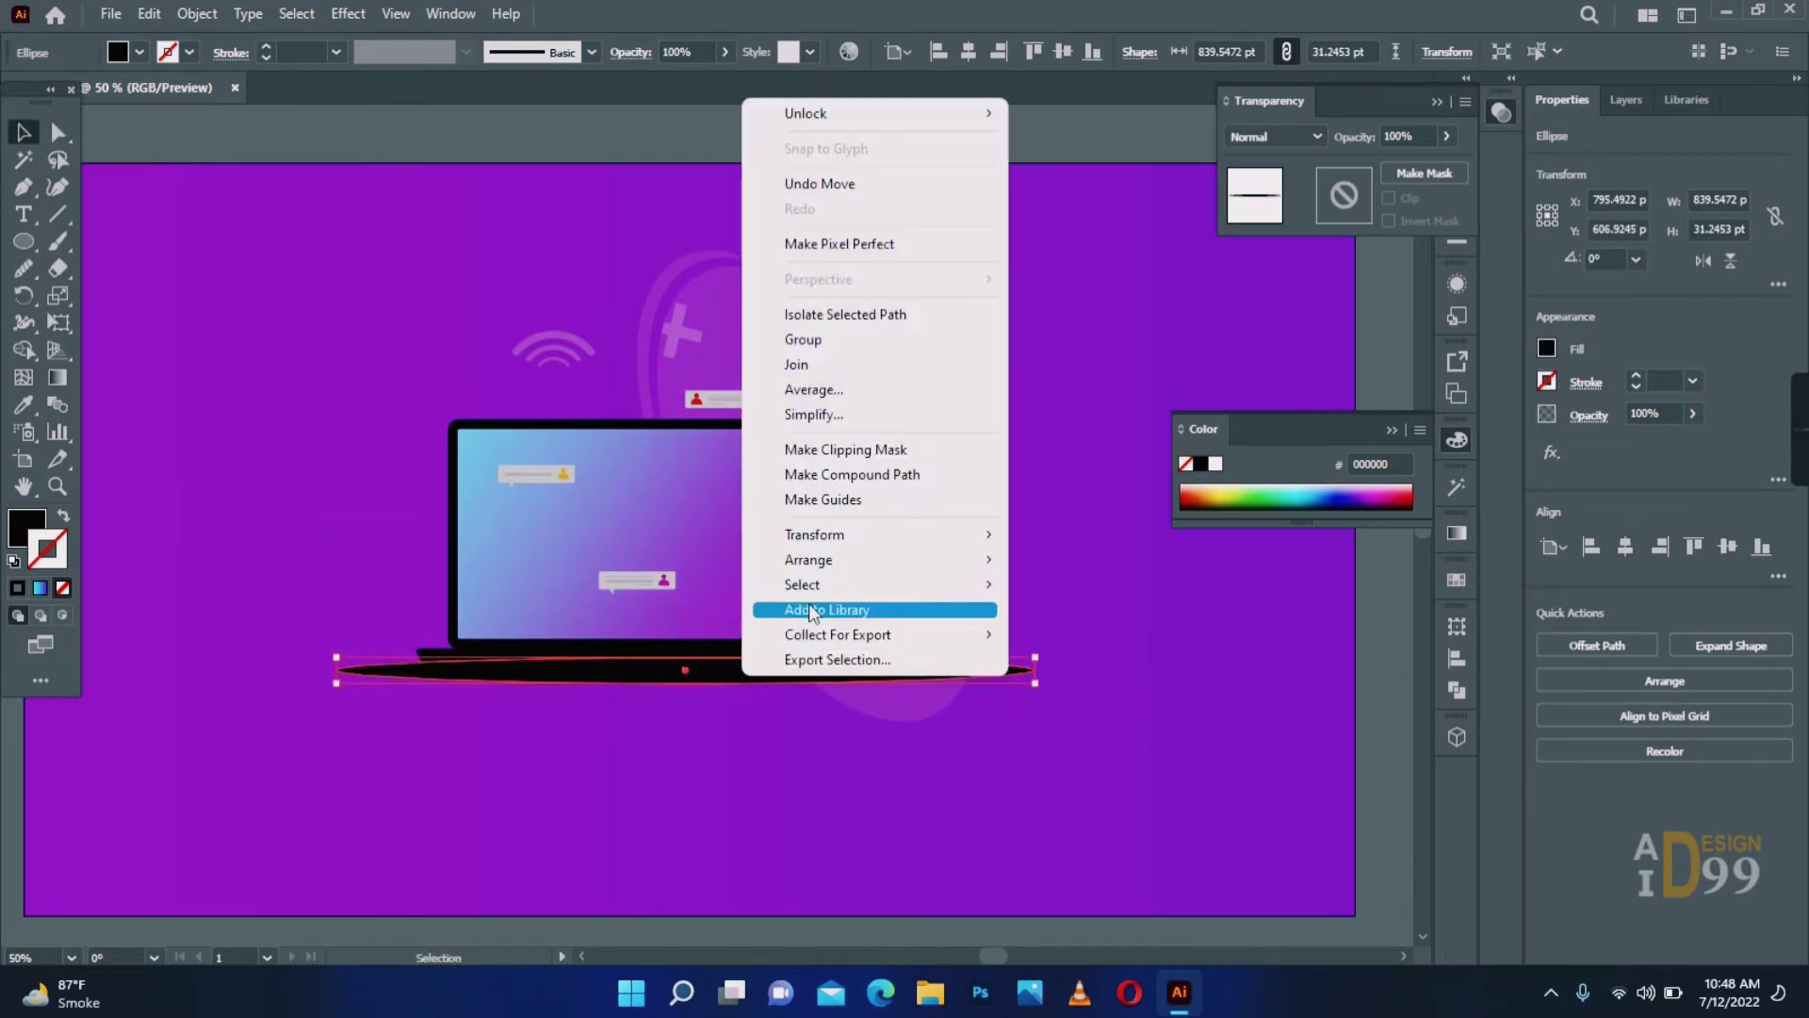
left_click(1054, 641)
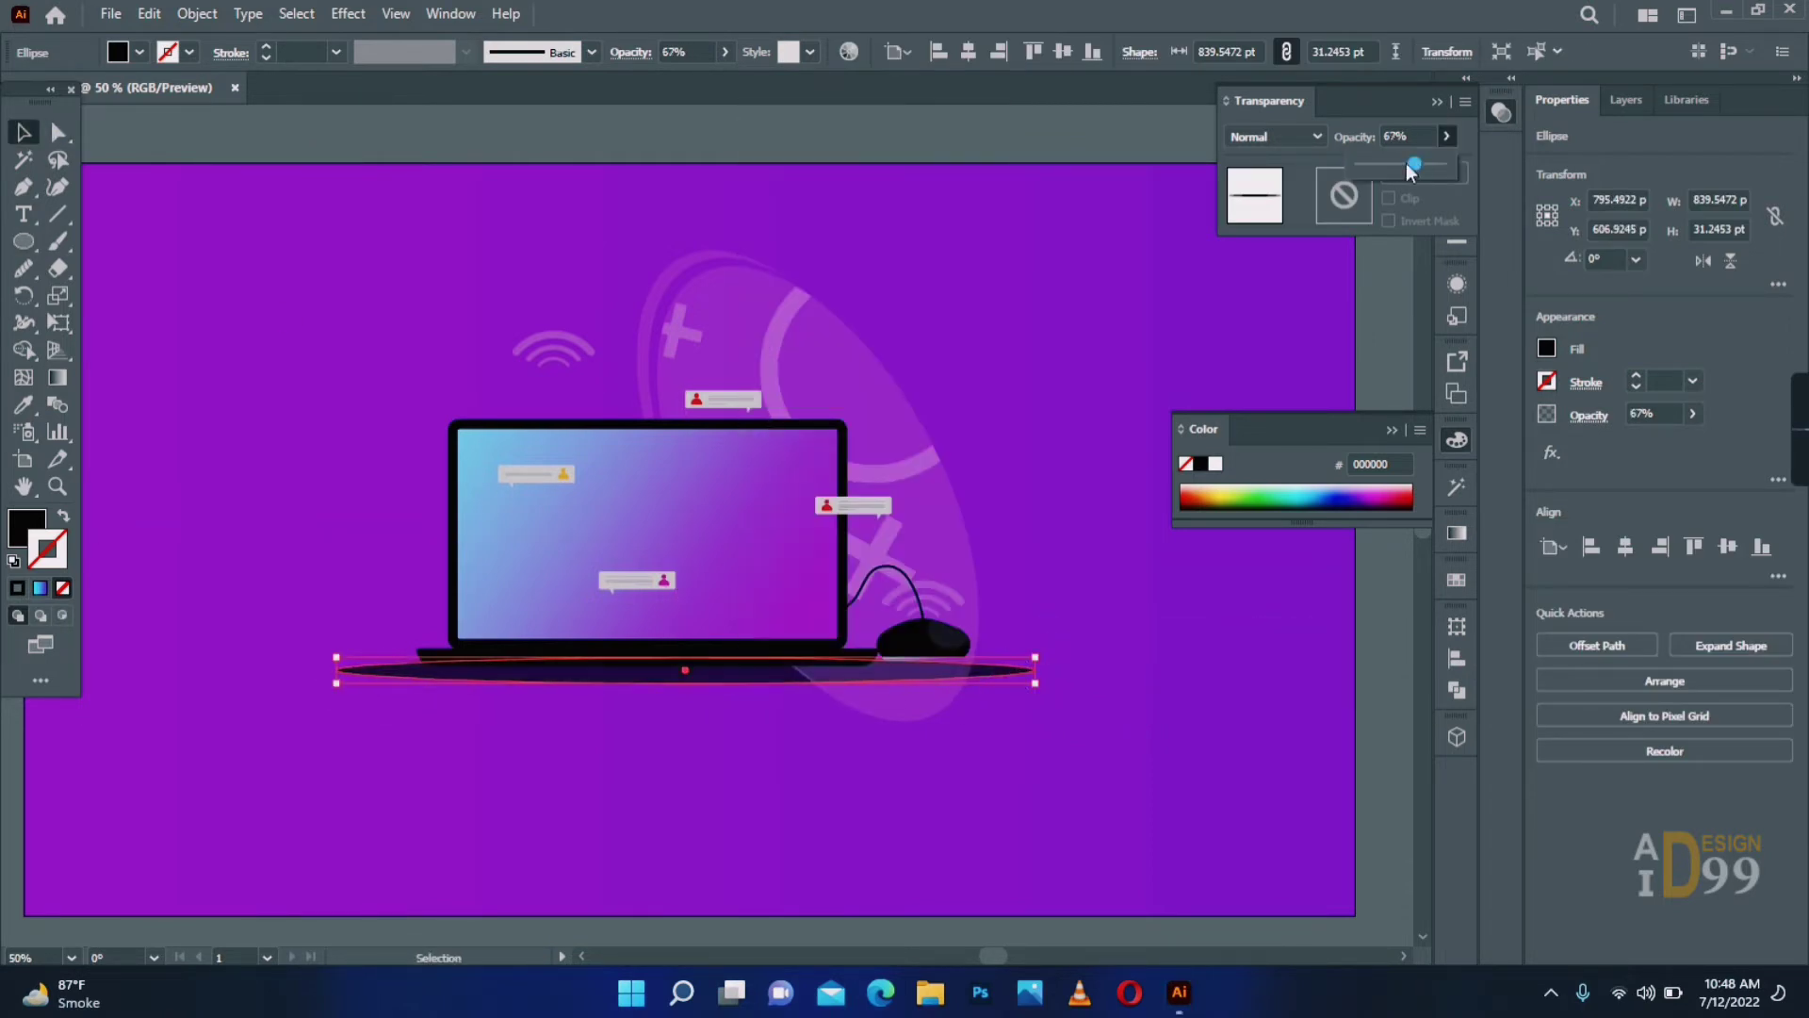
left_click(1064, 699)
Draw a cutting path with the Pen tool across the large tilted ellipse, following the upper edge of the shadow.
left_click(57, 487)
scroll(1015, 710, "up", 4)
key("p")
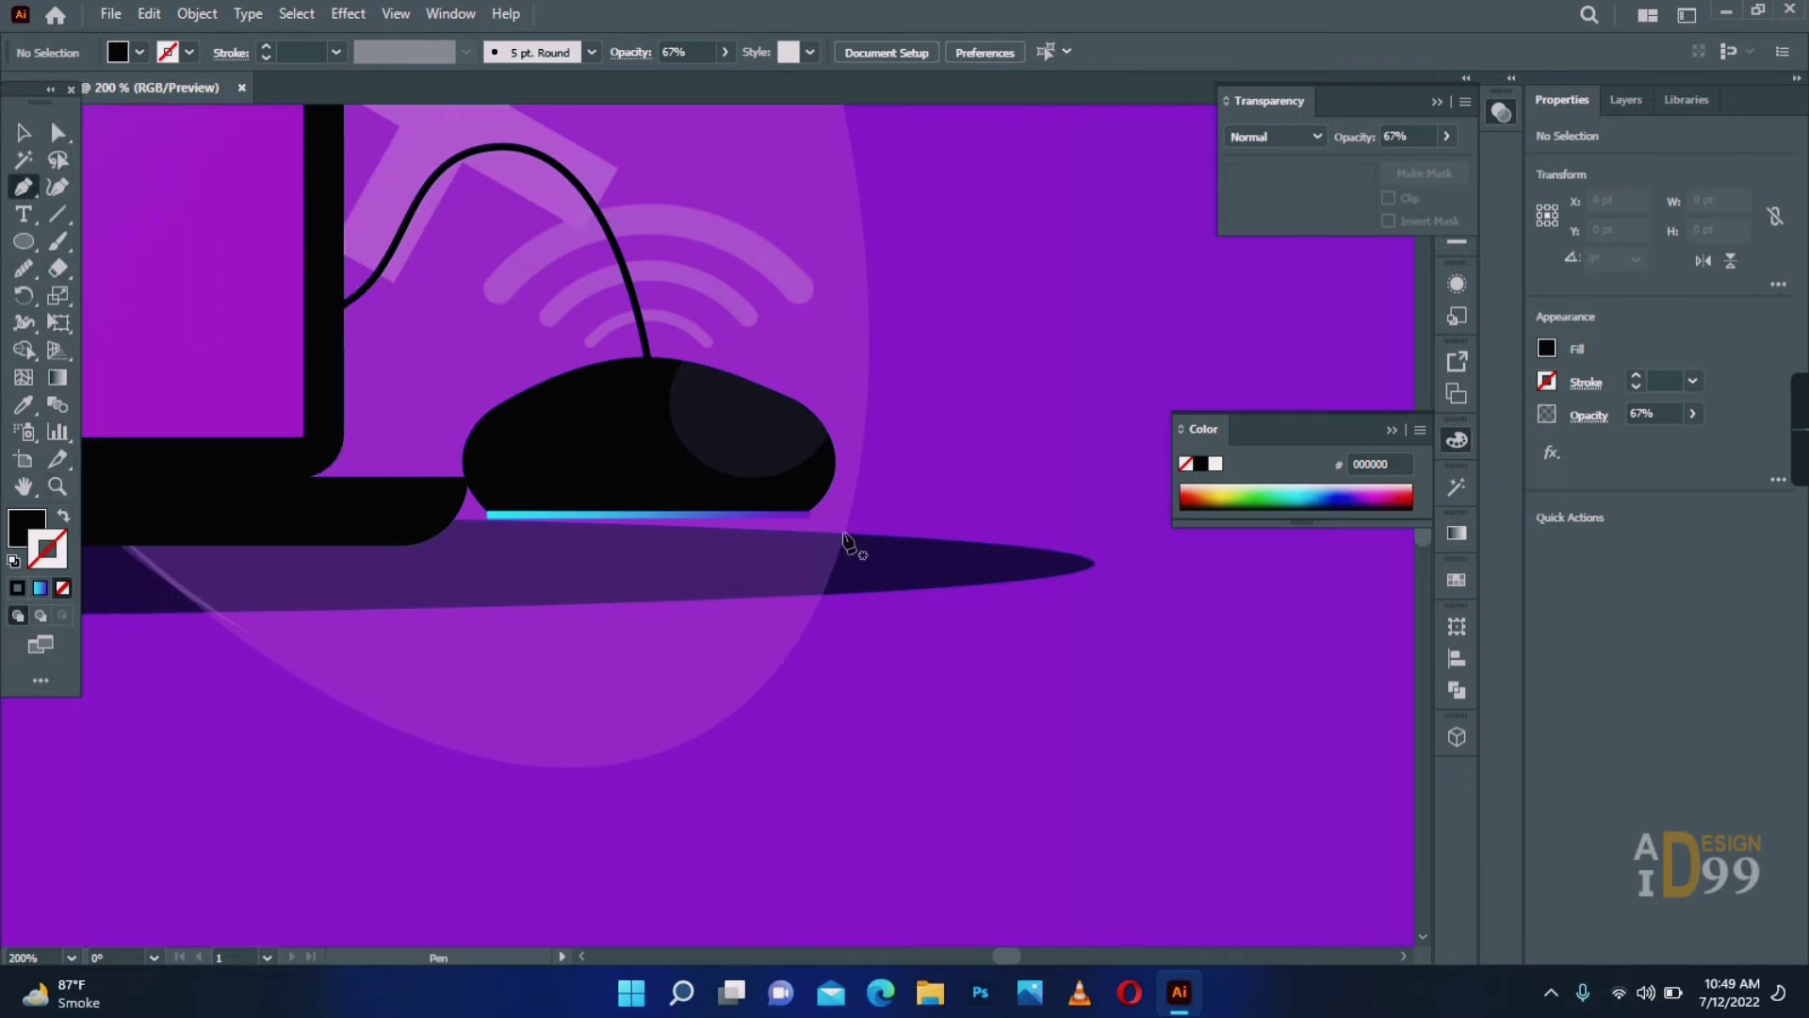
left_click(843, 533)
left_click(455, 517)
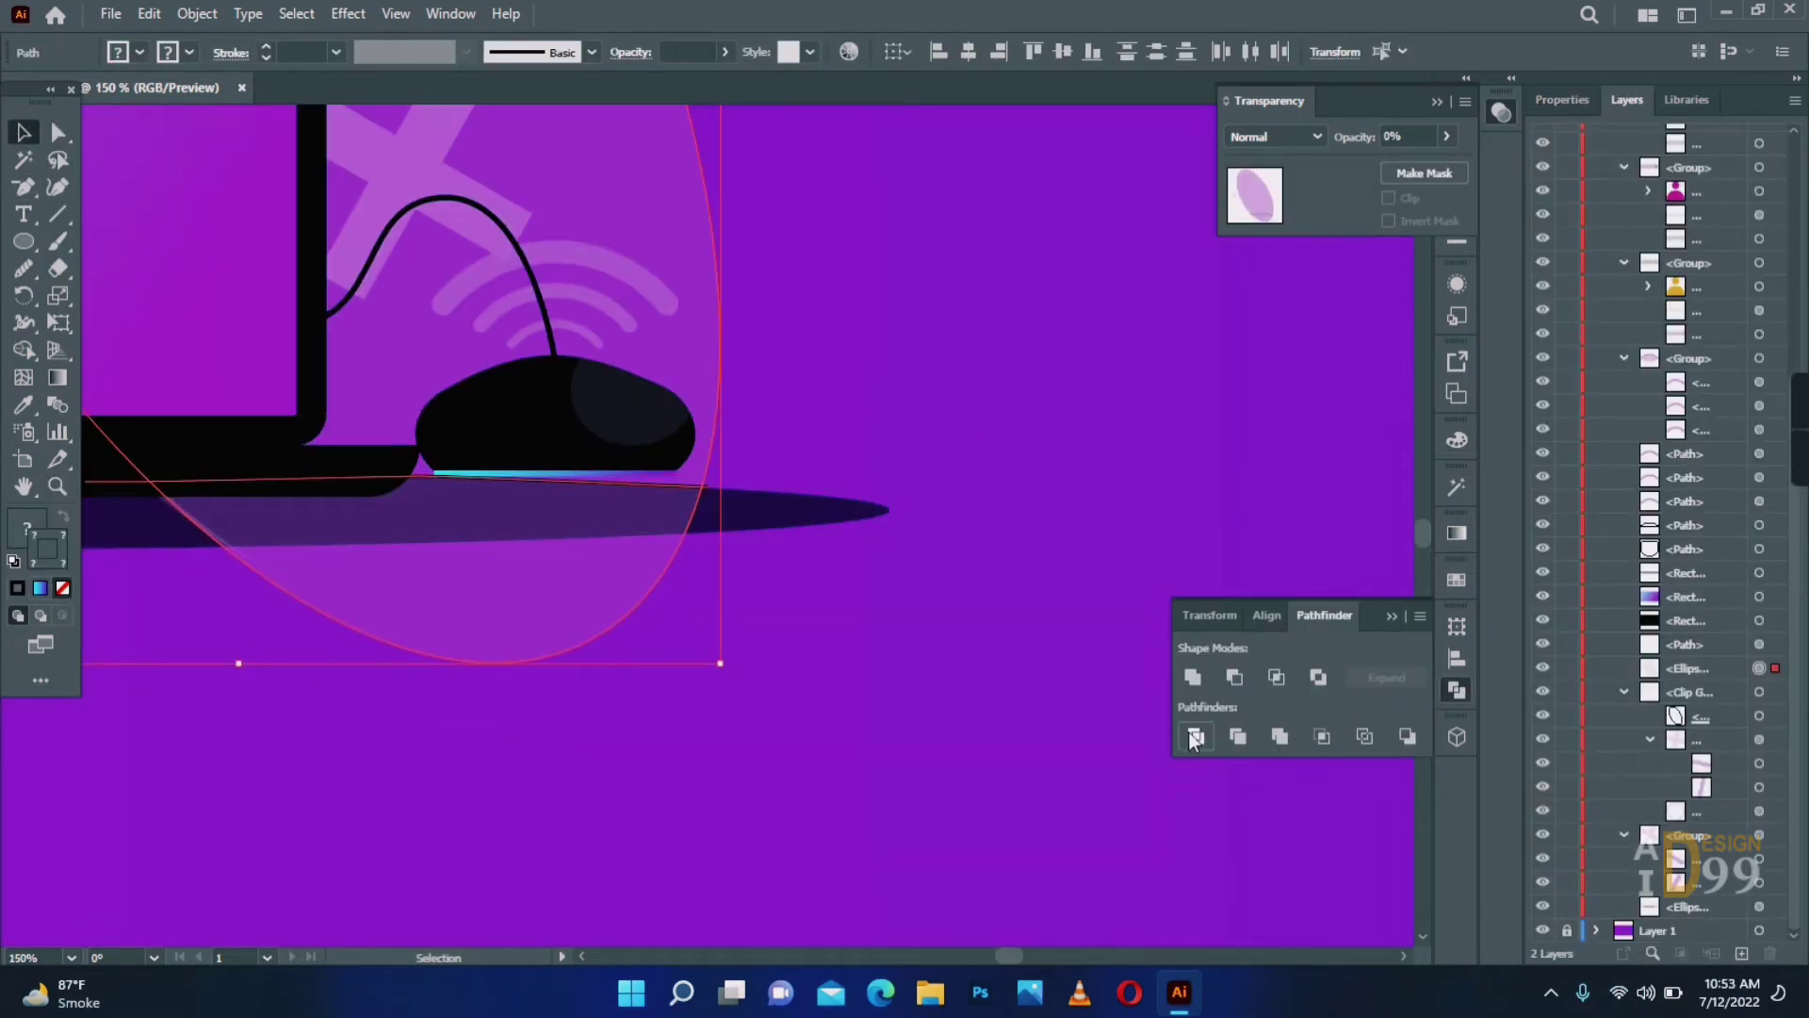
Divide the large tilted ellipse along the cutting path with Pathfinder and ungroup the pieces.
left_click(1193, 737)
right_click(553, 594)
left_click(680, 385)
left_click(773, 612)
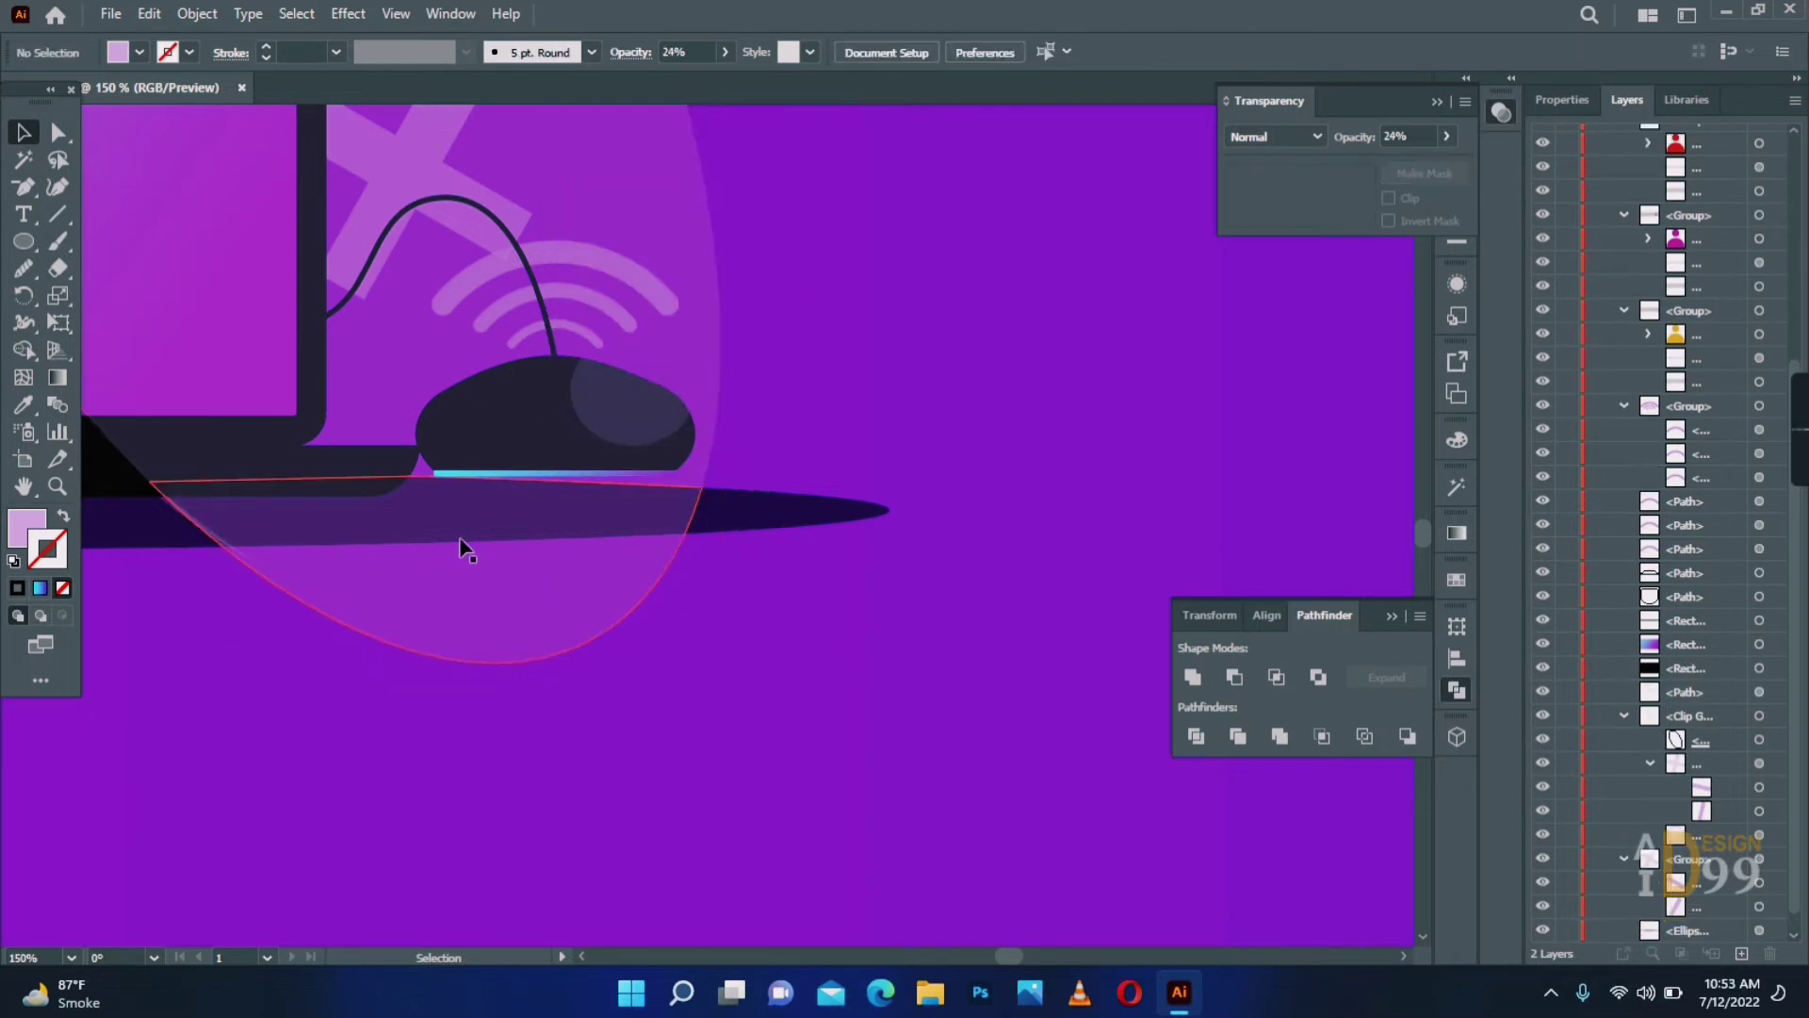
Delete the lower pieces of the large ellipse and its outer crescent that extend below the cutting line.
left_click(462, 545)
key("Delete")
left_click(241, 555)
key("Delete")
left_click(63, 490)
key("ctrl+0")
Send the trimmed large ellipse to the back, behind the laptop and mouse.
key("v")
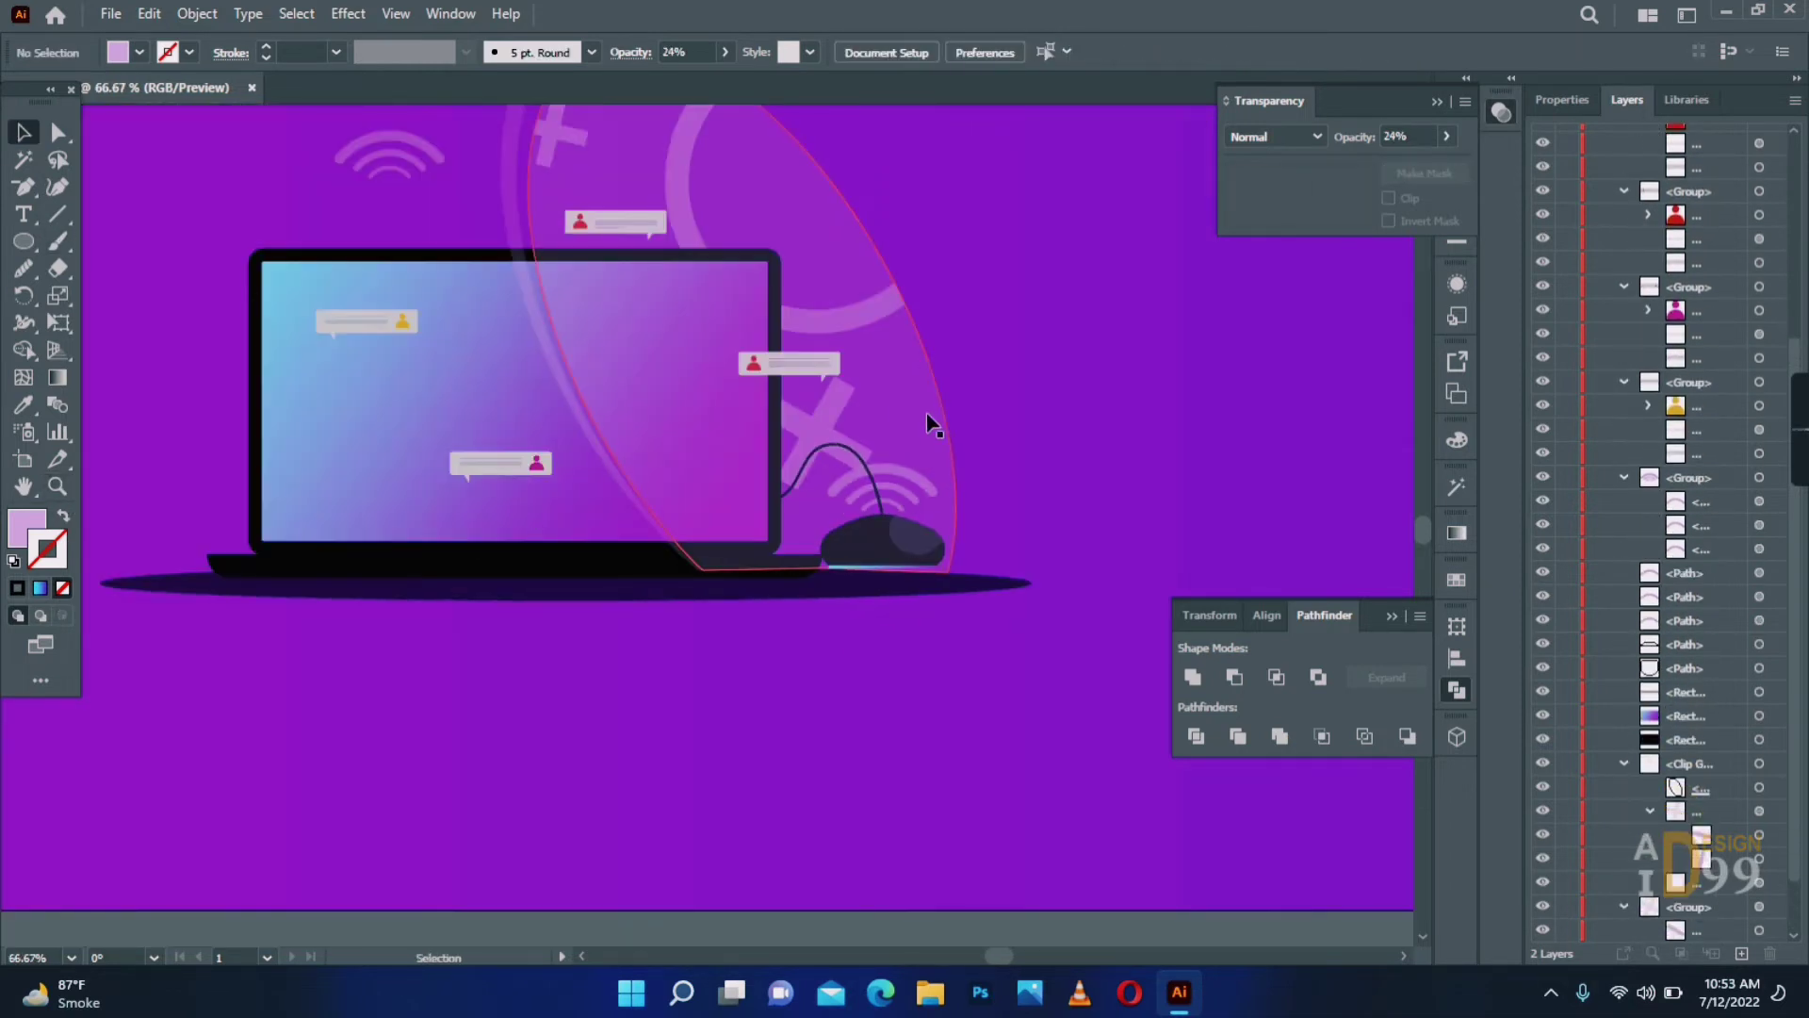
right_click(930, 419)
mouse_move(1021, 838)
left_click(1256, 916)
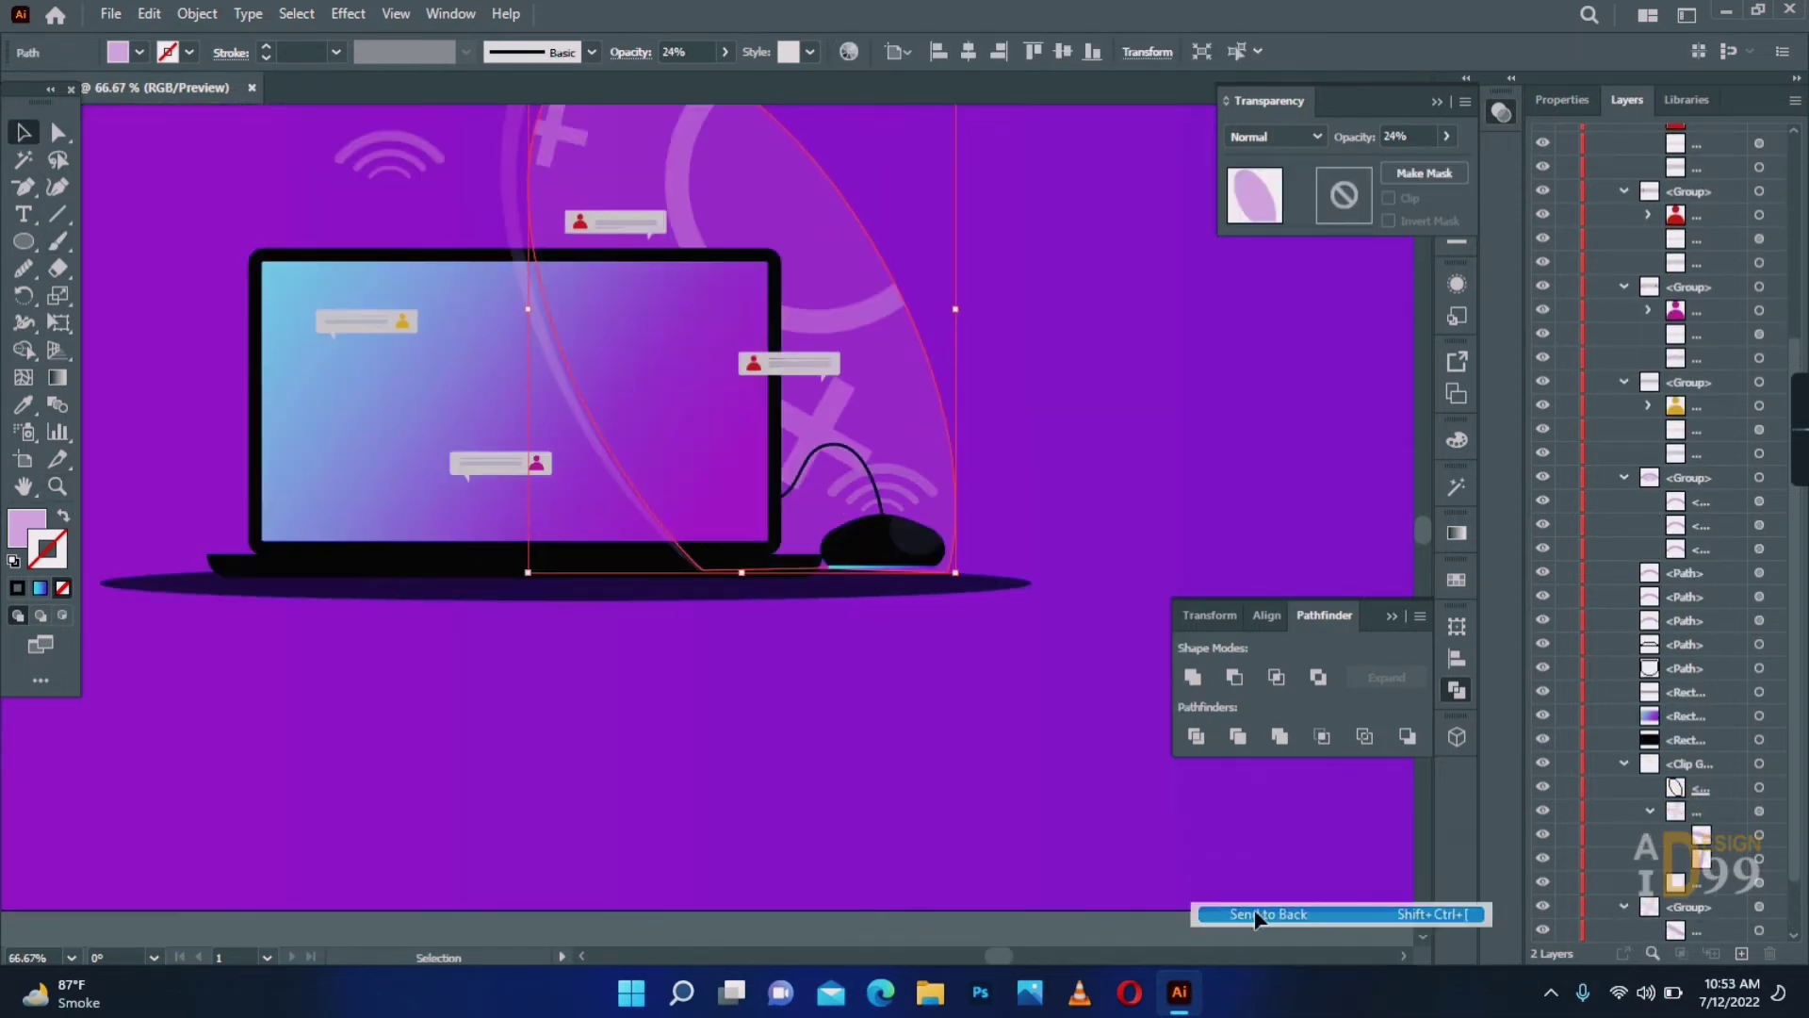
left_click(966, 707)
Send the thin outer crescent to the back, behind the laptop.
right_click(579, 407)
mouse_move(698, 835)
left_click(943, 907)
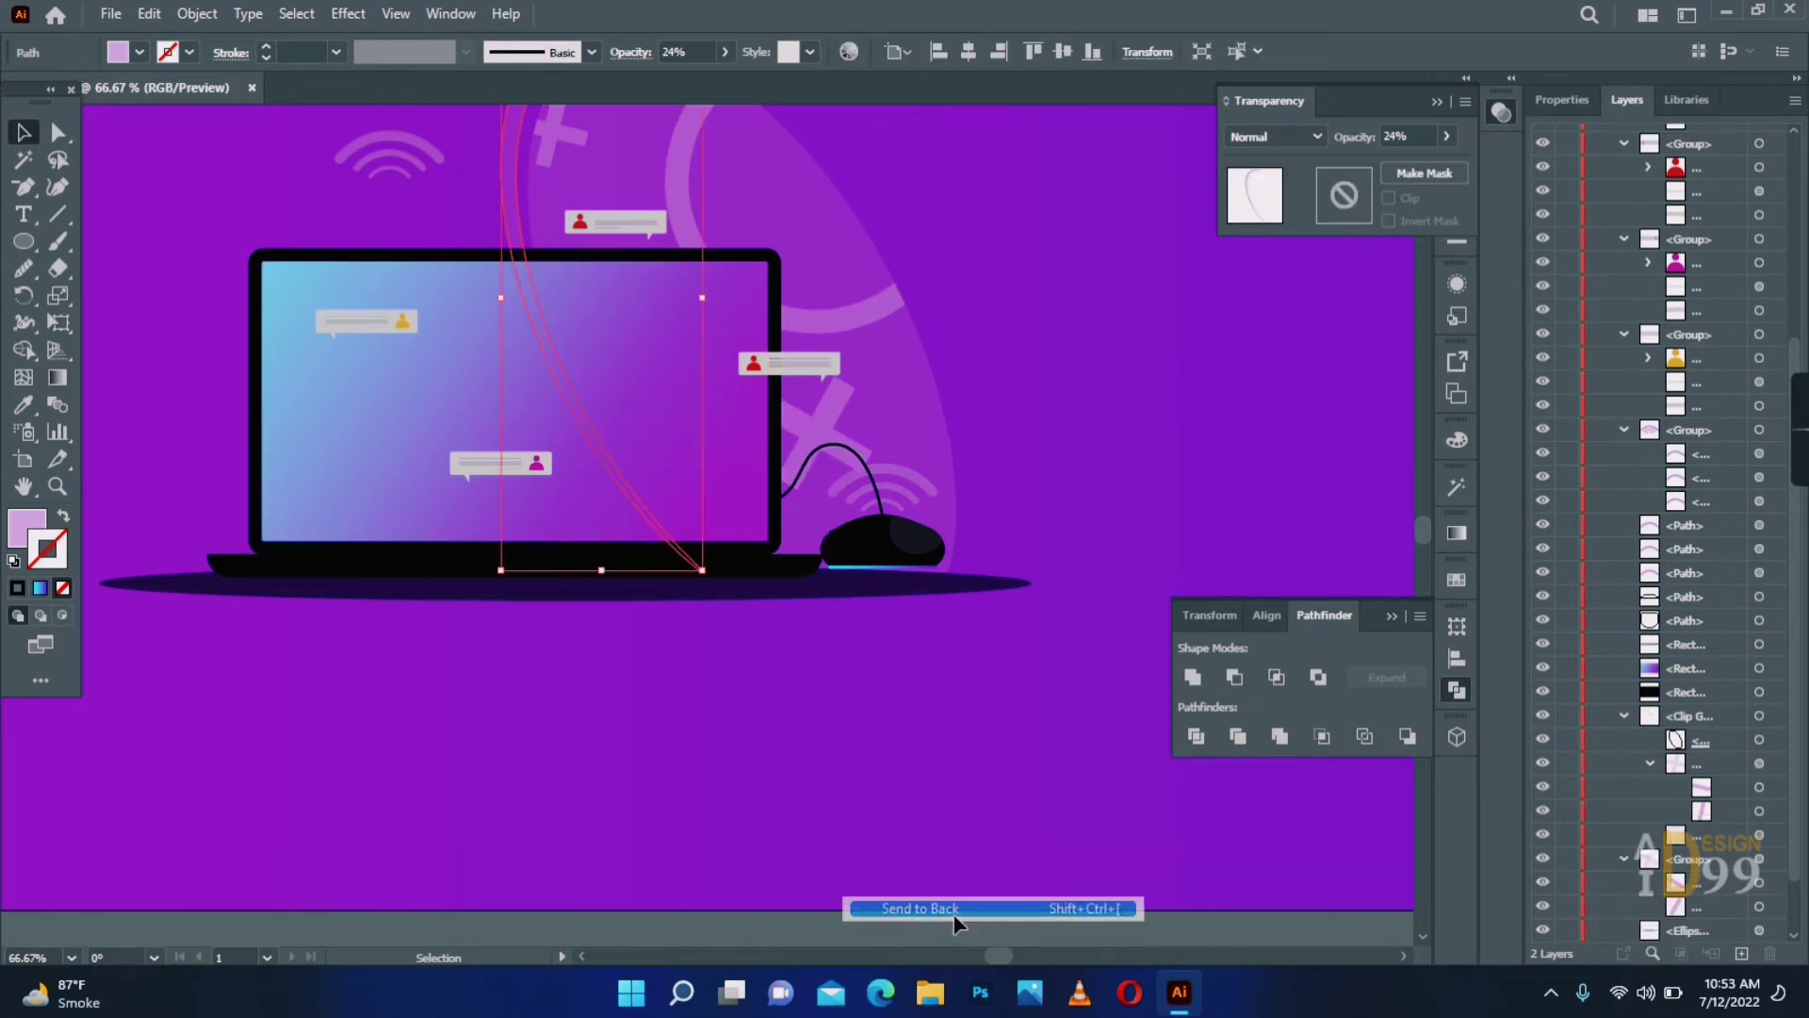
left_click(1022, 574)
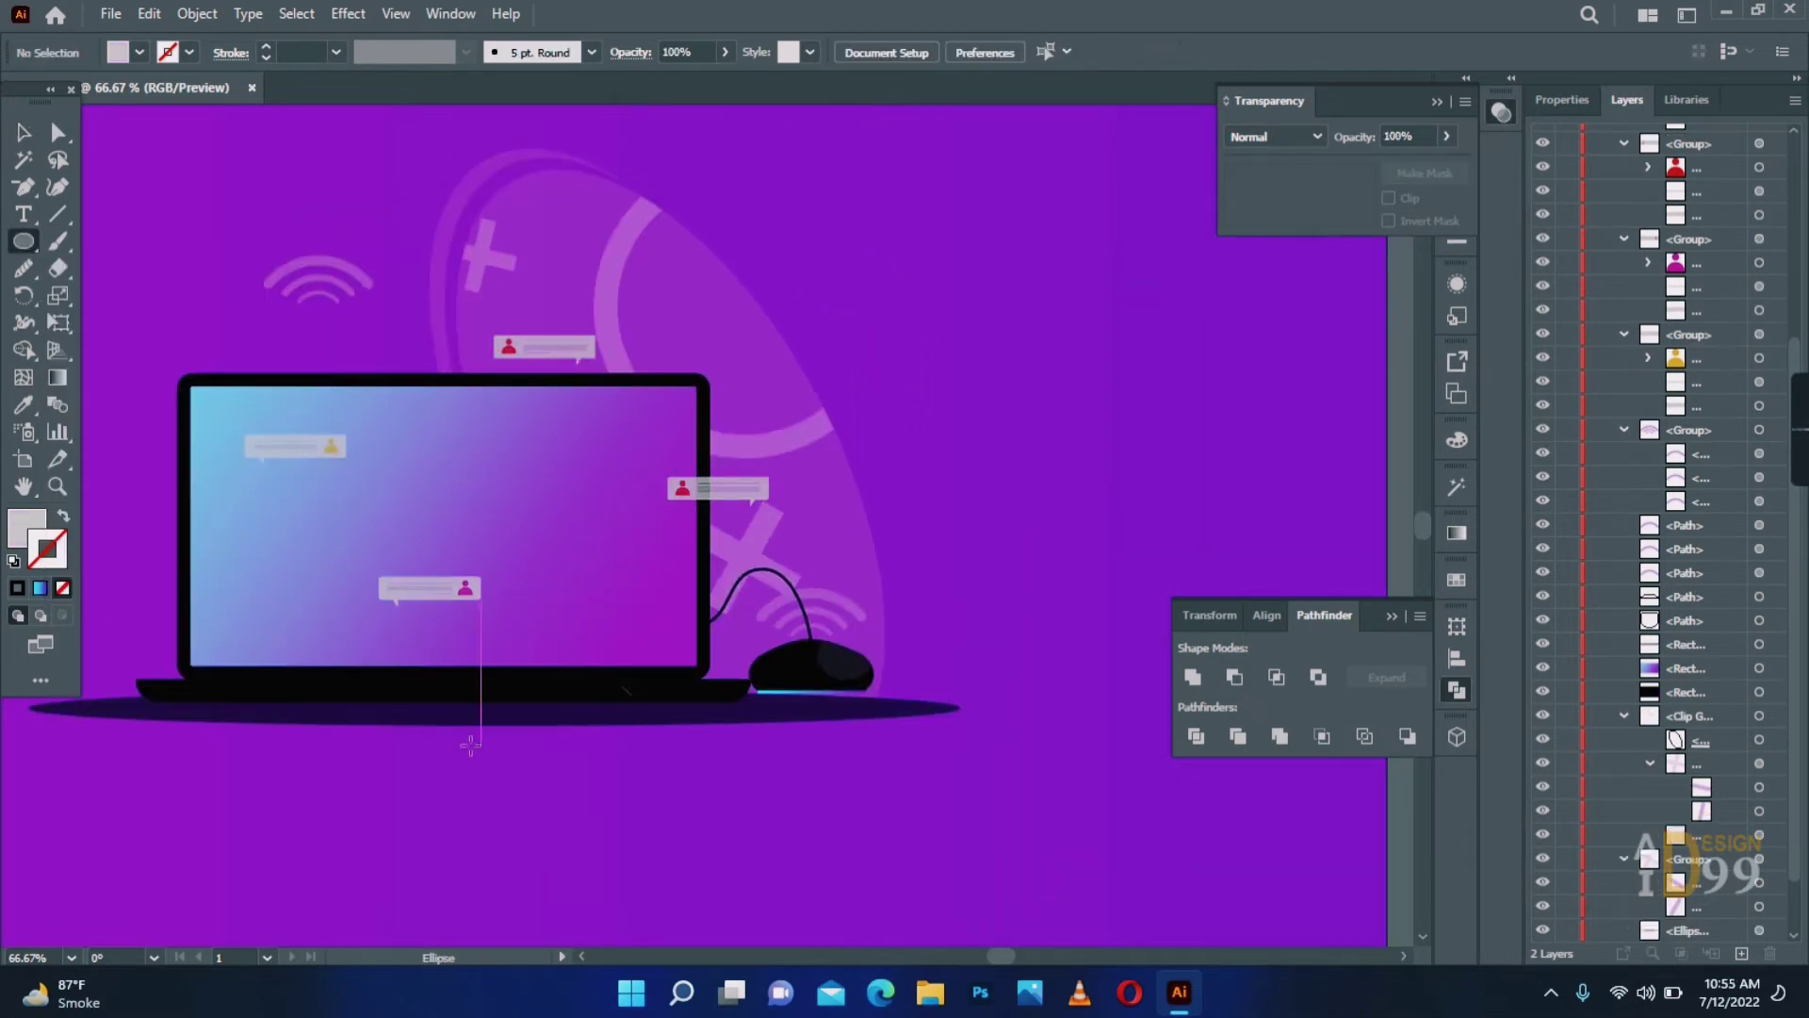
Draw an ellipse over the laptop's lower edge, cut it with a horizontal line using Pathfinder Divide, and ungroup the halves.
mouse_move(388, 644)
left_mouse_down()
mouse_move(537, 679)
mouse_move(695, 859)
left_mouse_up()
left_click(23, 187)
left_click(339, 671)
left_click(614, 672)
left_click(63, 516)
left_click(24, 133)
left_click(476, 660, "shift")
left_click(1194, 744)
right_click(466, 689)
left_click(537, 472)
Place the upper half-ellipse at the laptop screen's lower edge as a joystick base and fill it dark blue.
left_click(466, 658)
double_click(26, 529)
left_click(1275, 576)
left_click(1535, 449)
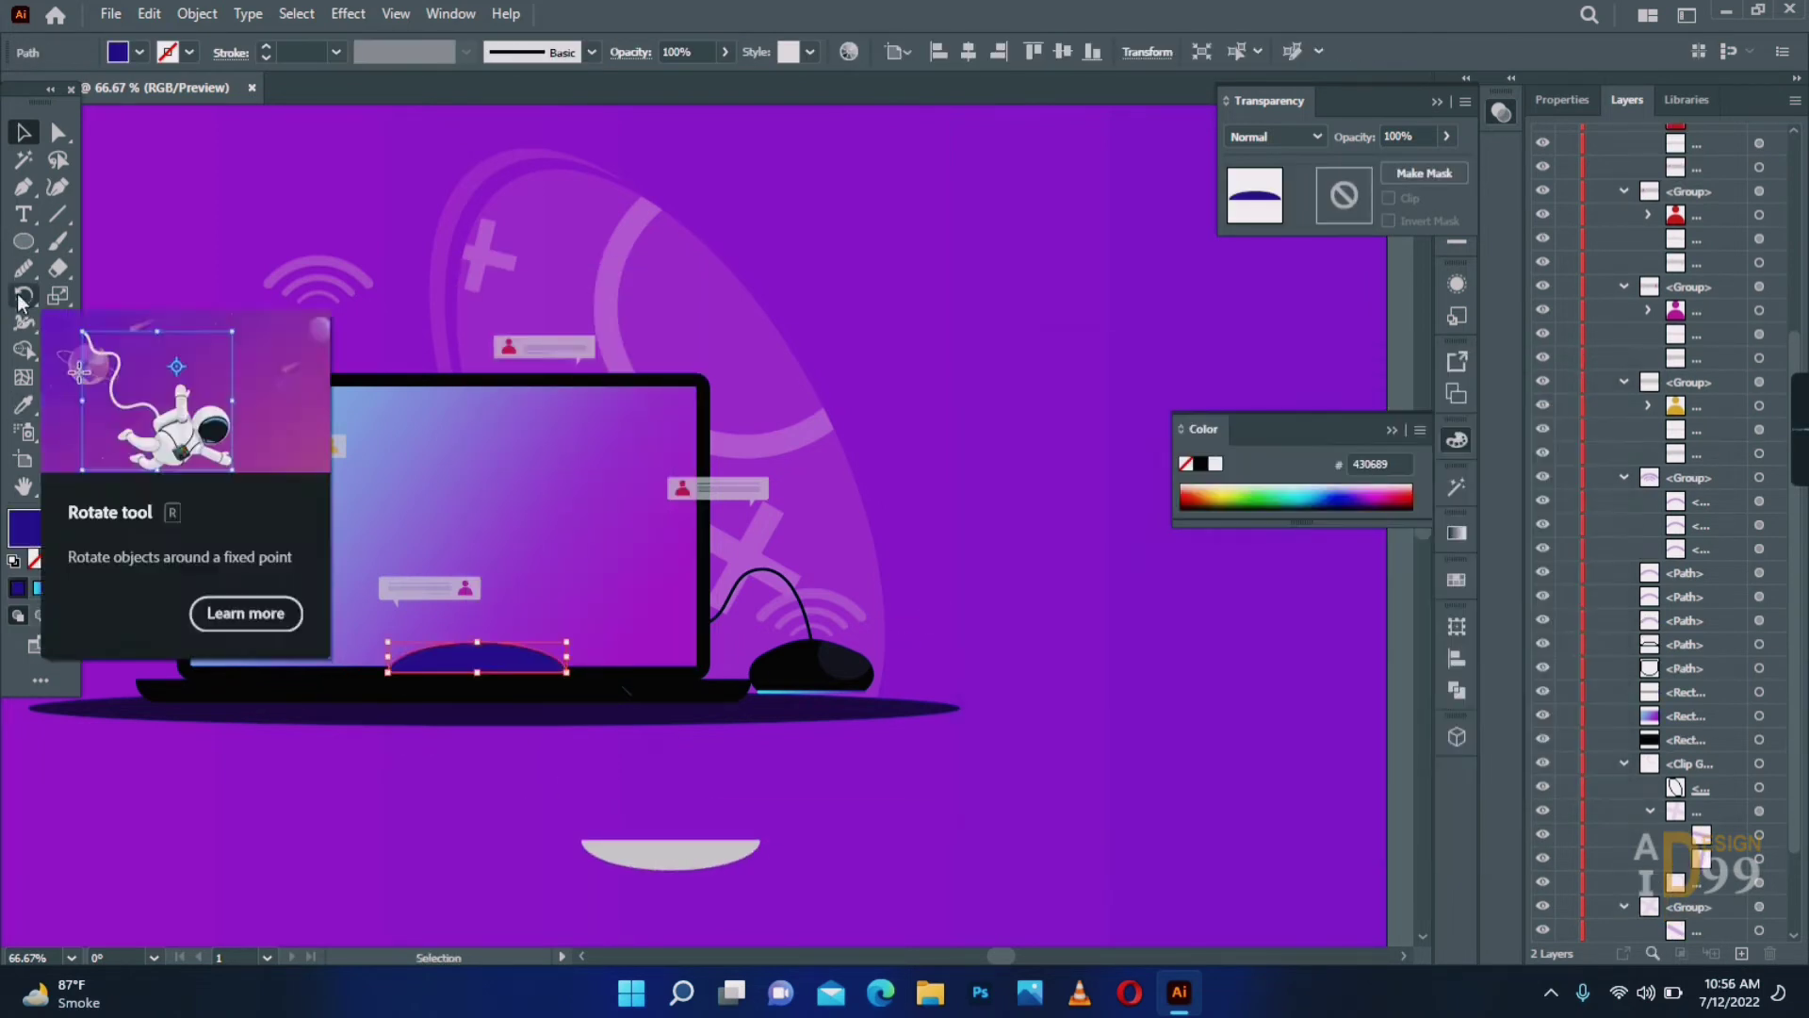
Add a narrow vertical dark blue rectangle rising from the dome as the joystick's stick.
left_click(23, 241)
mouse_move(489, 631)
left_mouse_down()
mouse_move(482, 652)
mouse_move(534, 651)
left_mouse_up()
left_click(23, 133)
left_click(511, 652, "shift")
left_click(645, 773)
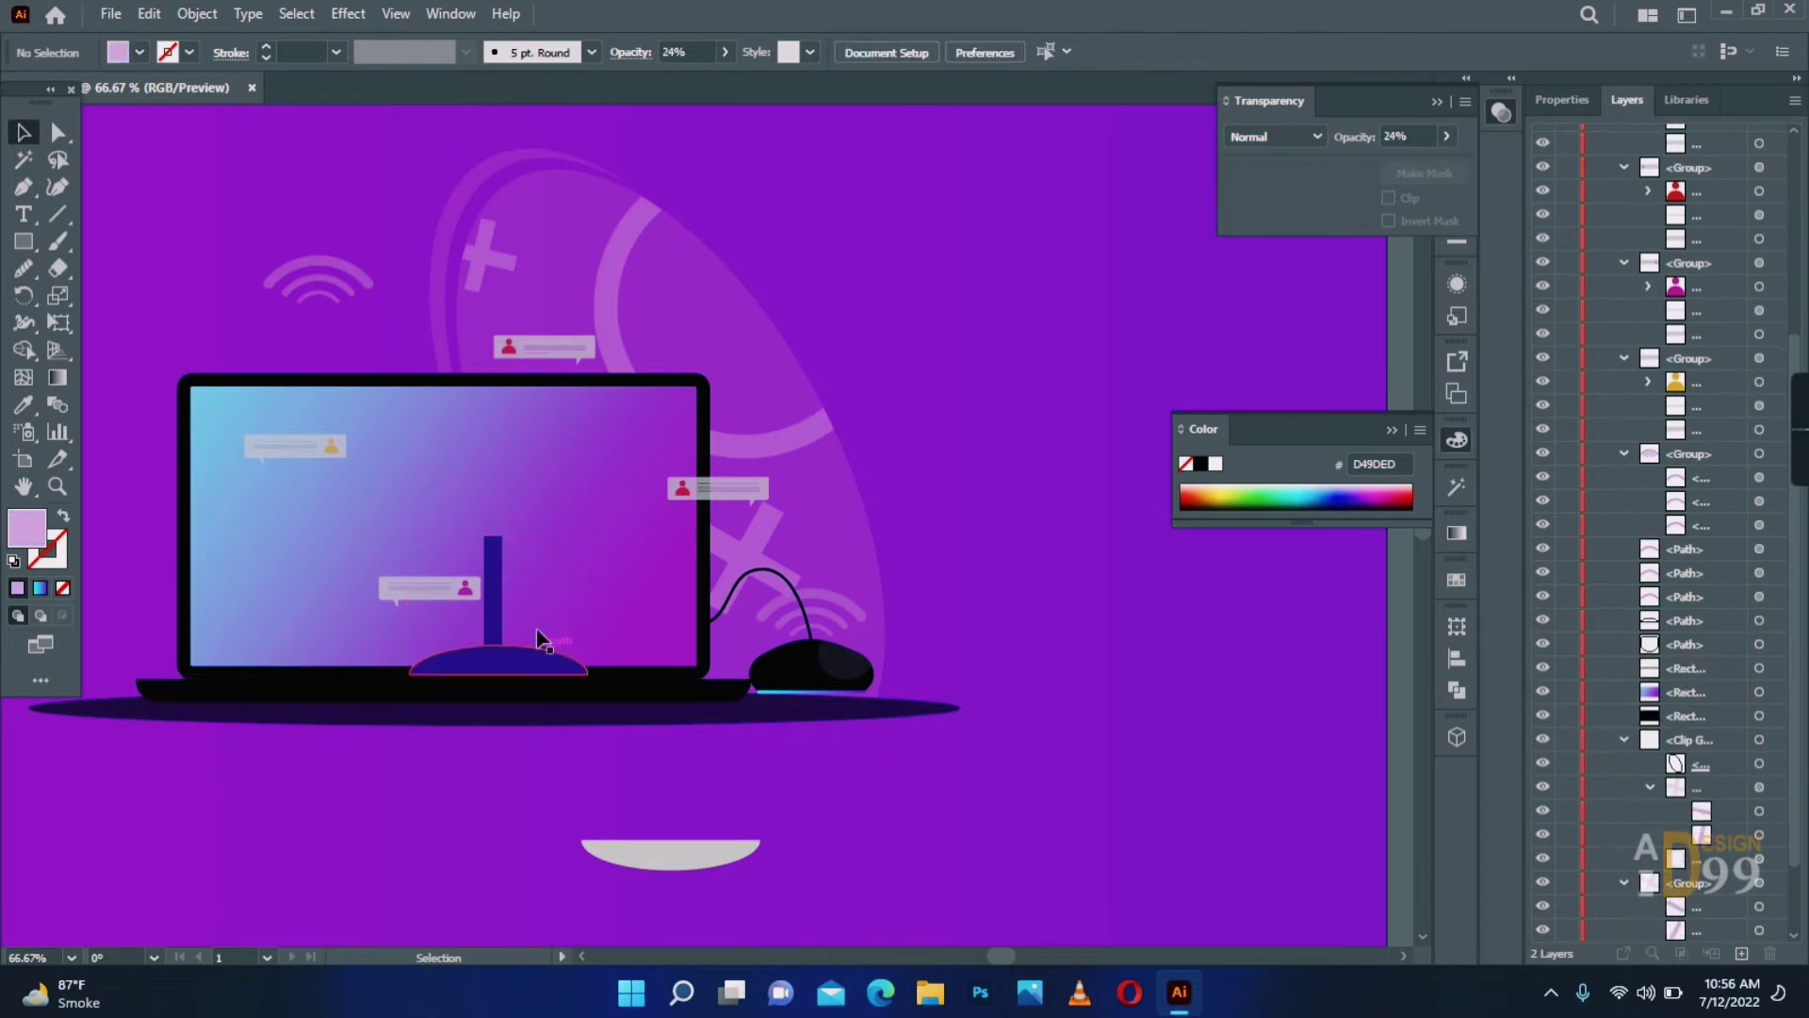
Apply a linear gradient to the joystick base and darken its end color.
left_click(535, 663)
left_click(1457, 533)
left_click(1200, 568)
double_click(1387, 736)
left_click_drag(1258, 572, 1239, 570)
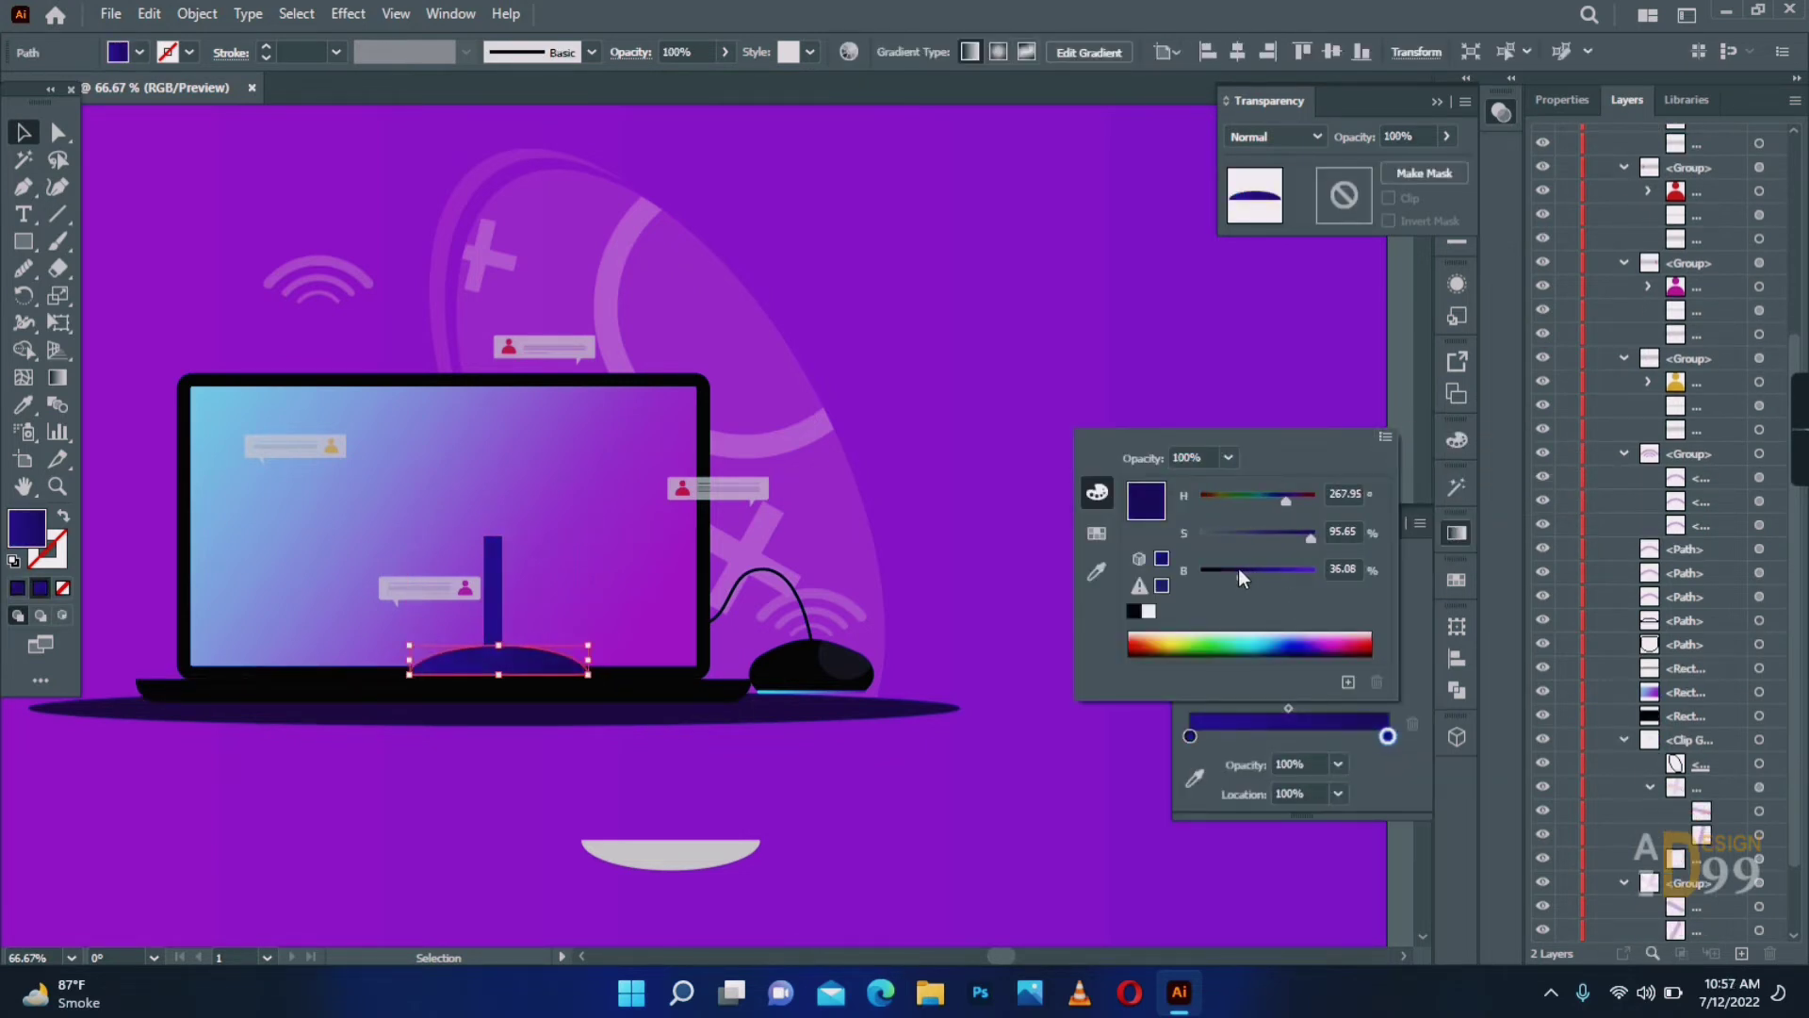
Copy the base's dark blue gradient to the stick and run it vertically from top to bottom.
left_click(495, 571)
key("i")
left_click(539, 657)
key("g")
left_click_drag(489, 535, 491, 654)
left_click(23, 133)
left_click(880, 634)
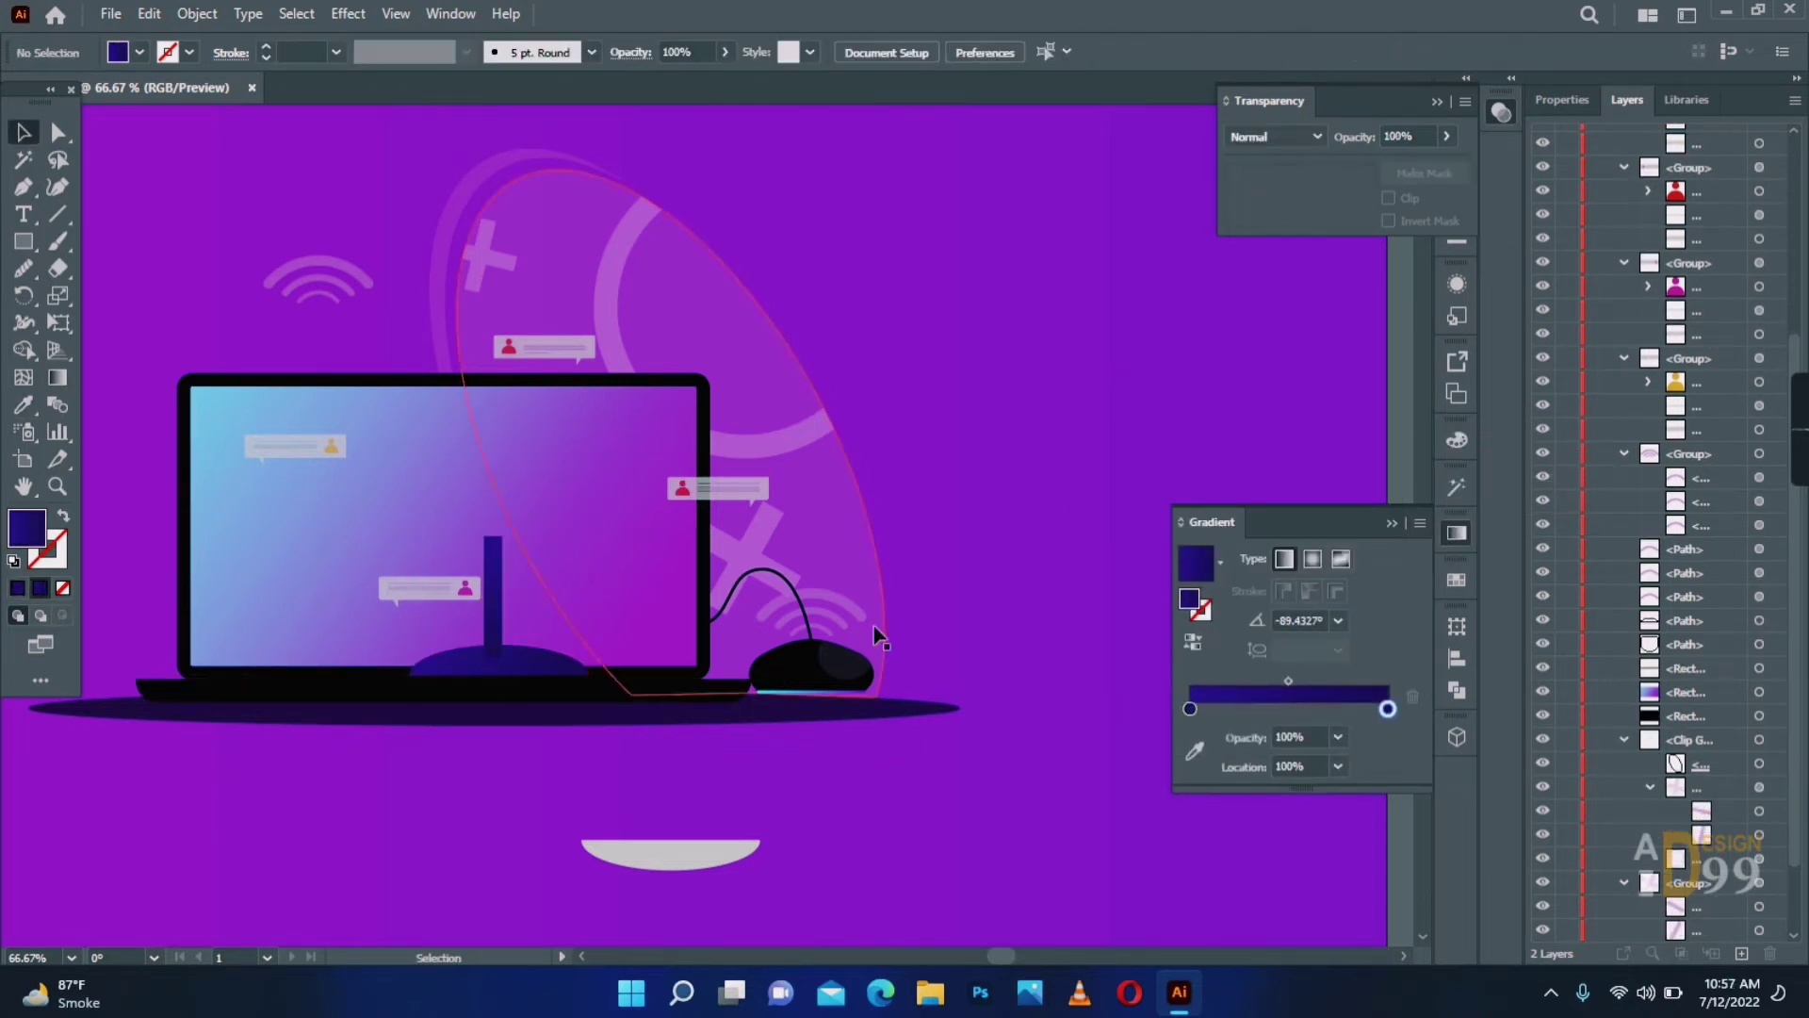
Bring the joystick base in front of the stick and align both on their horizontal centers.
right_click(539, 662)
left_click(877, 542)
left_click(496, 587, "shift")
left_click(1457, 658)
left_click(1224, 676)
left_click(737, 812)
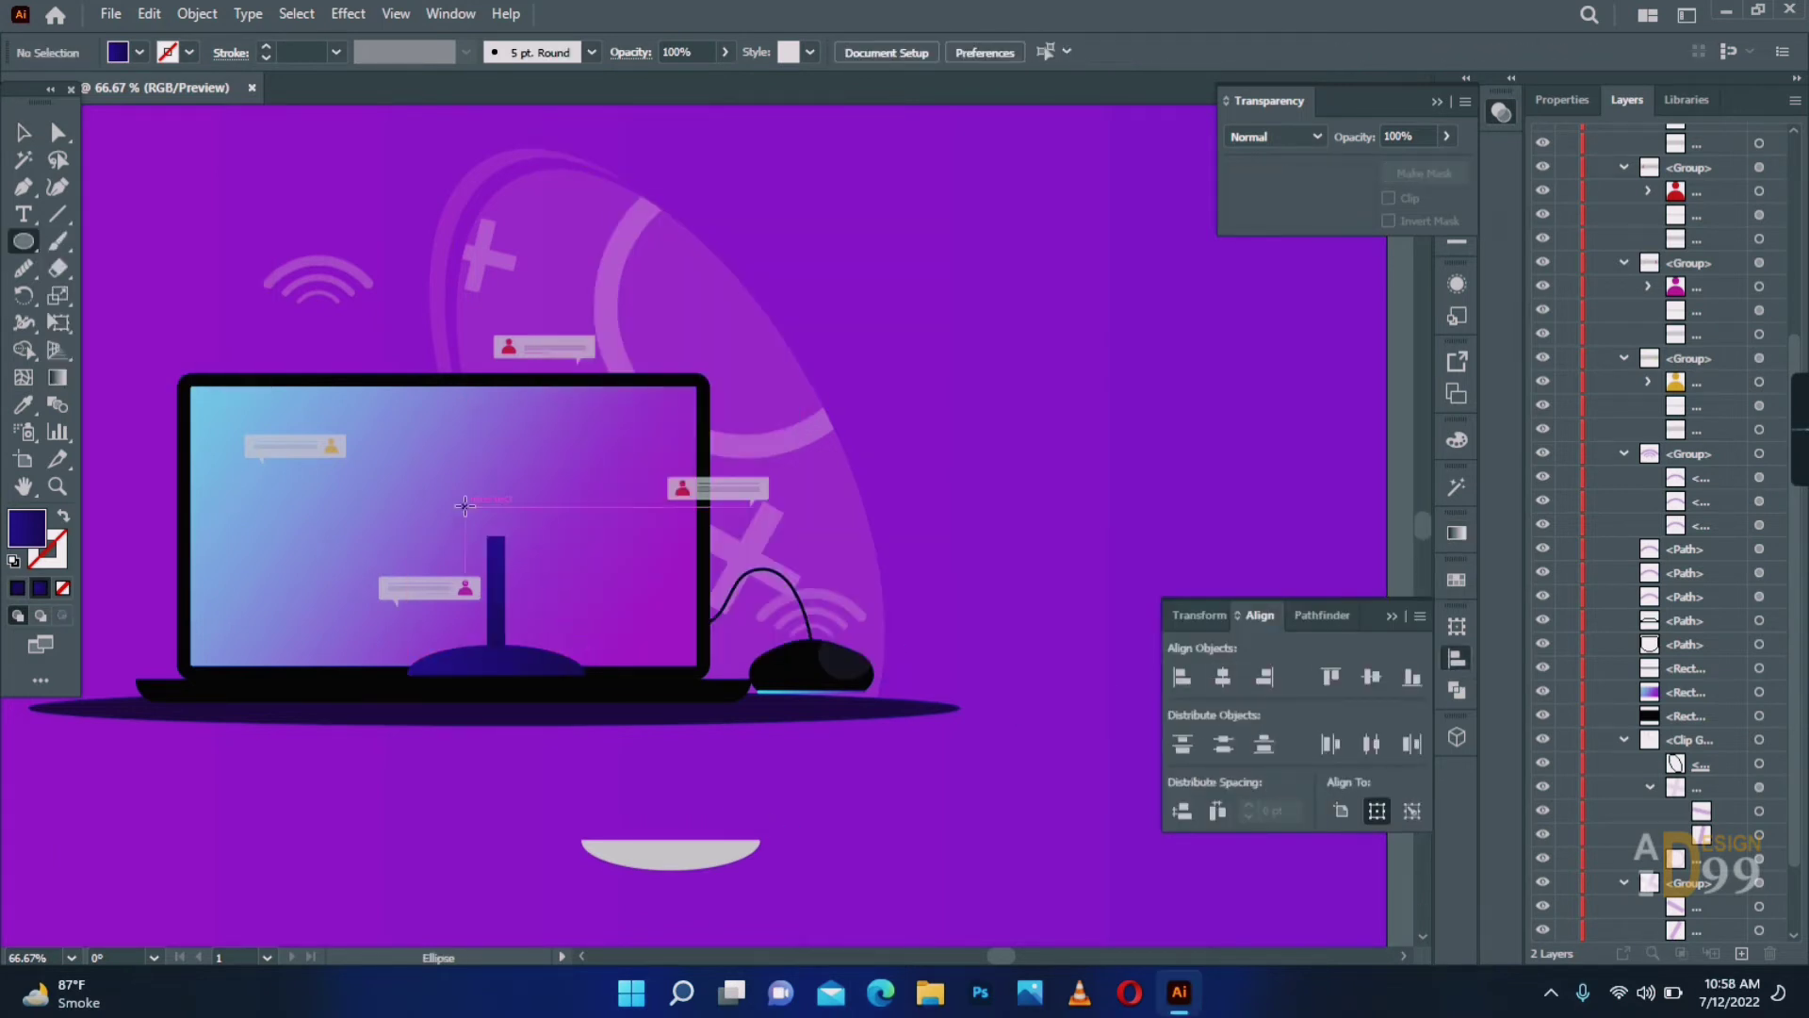
Draw a circle on top of the stick as the joystick ball and fill it with red DD051F.
left_click_drag(521, 554, 520, 559)
left_click(24, 133)
left_click_drag(509, 531, 507, 532)
double_click(27, 528)
left_click(1321, 443)
left_click(1282, 475)
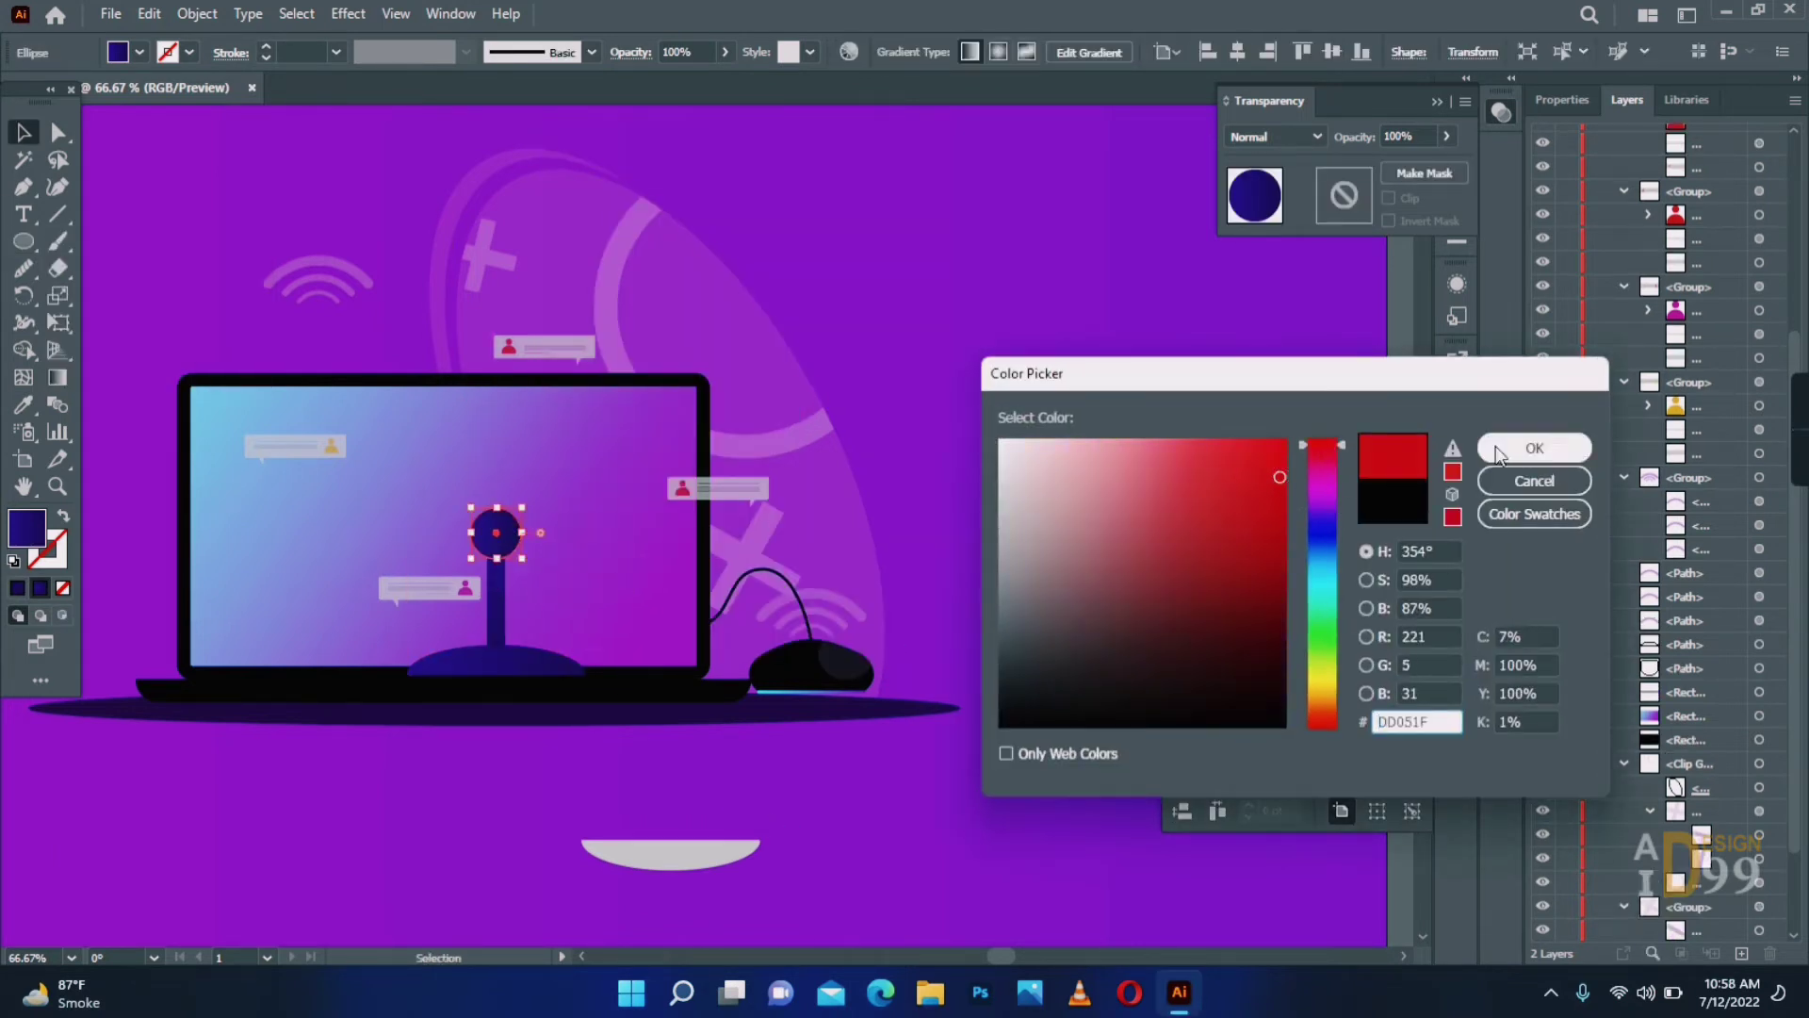
left_click(1498, 447)
Apply a linear gradient to the red joystick ball and darken its end color.
left_click(24, 378)
left_click(23, 133)
left_click(1457, 534)
left_click_drag(1189, 600, 1264, 735)
left_click_drag(1389, 736, 1389, 801)
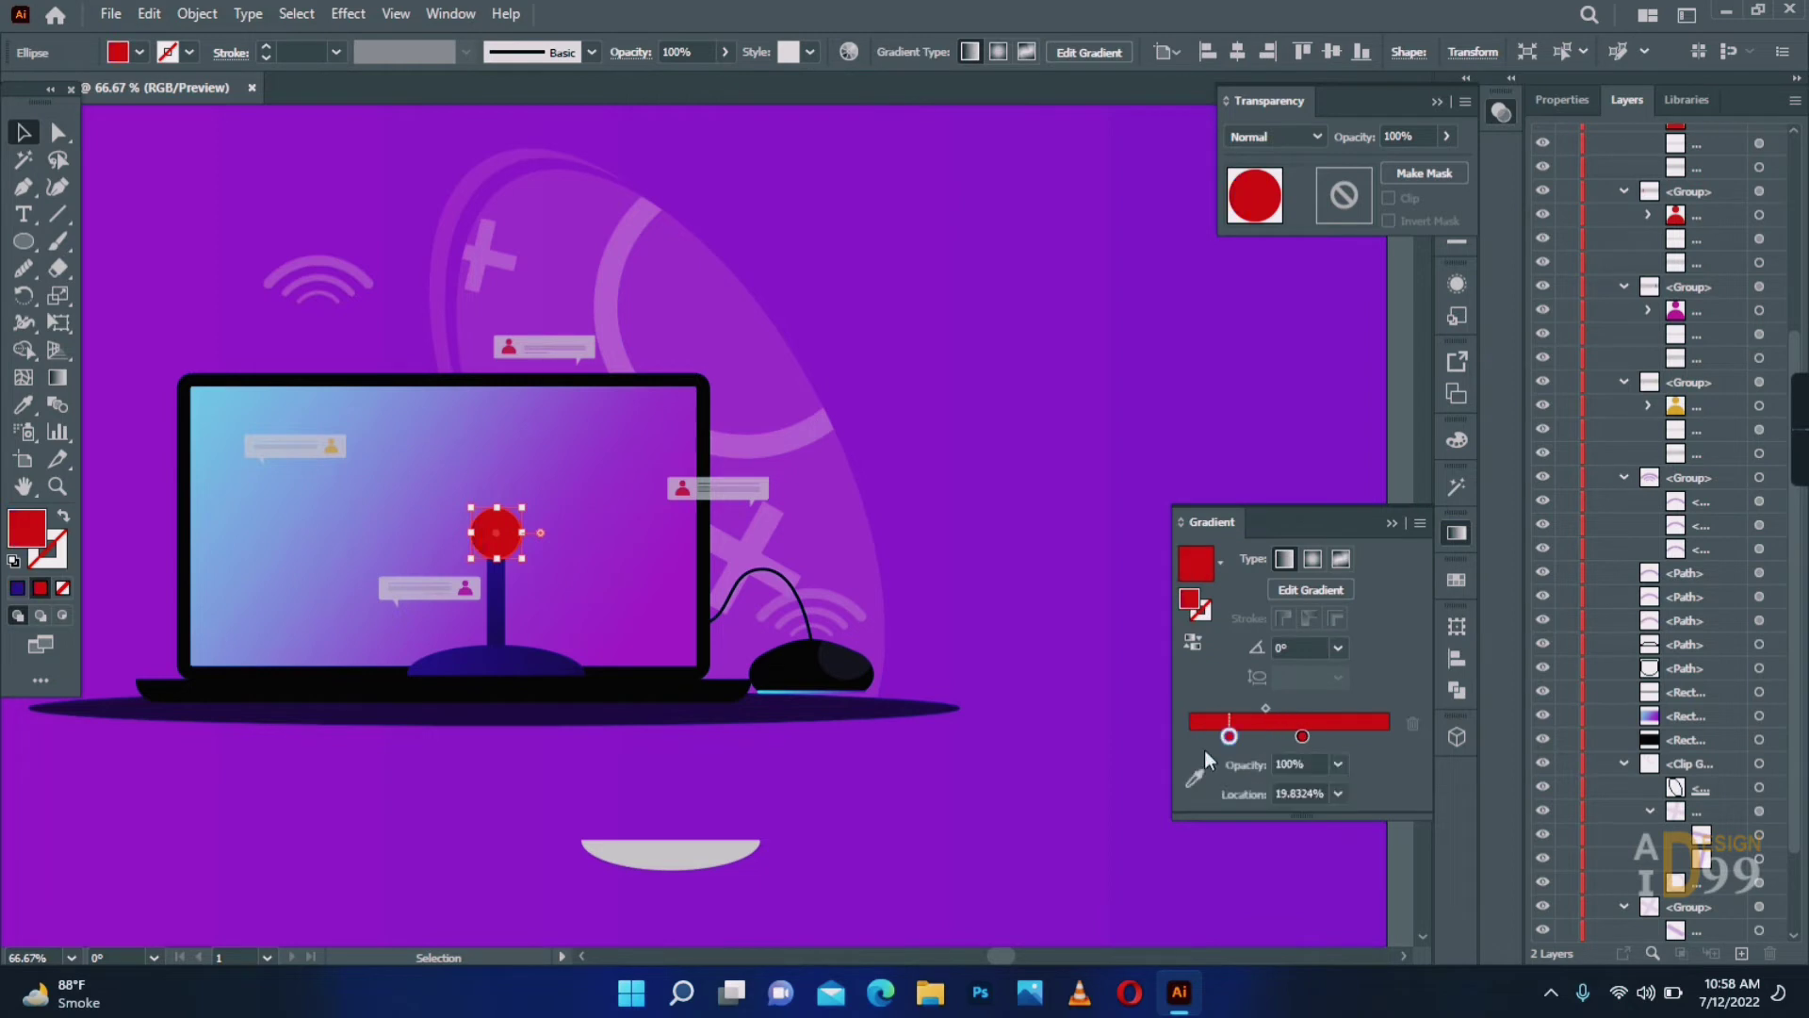
double_click(1388, 737)
left_click_drag(1290, 573, 1260, 573)
Angle the ball's red gradient diagonally at about -53° from upper left to lower right.
left_click(58, 377)
left_click_drag(476, 507, 514, 558)
left_click(23, 133)
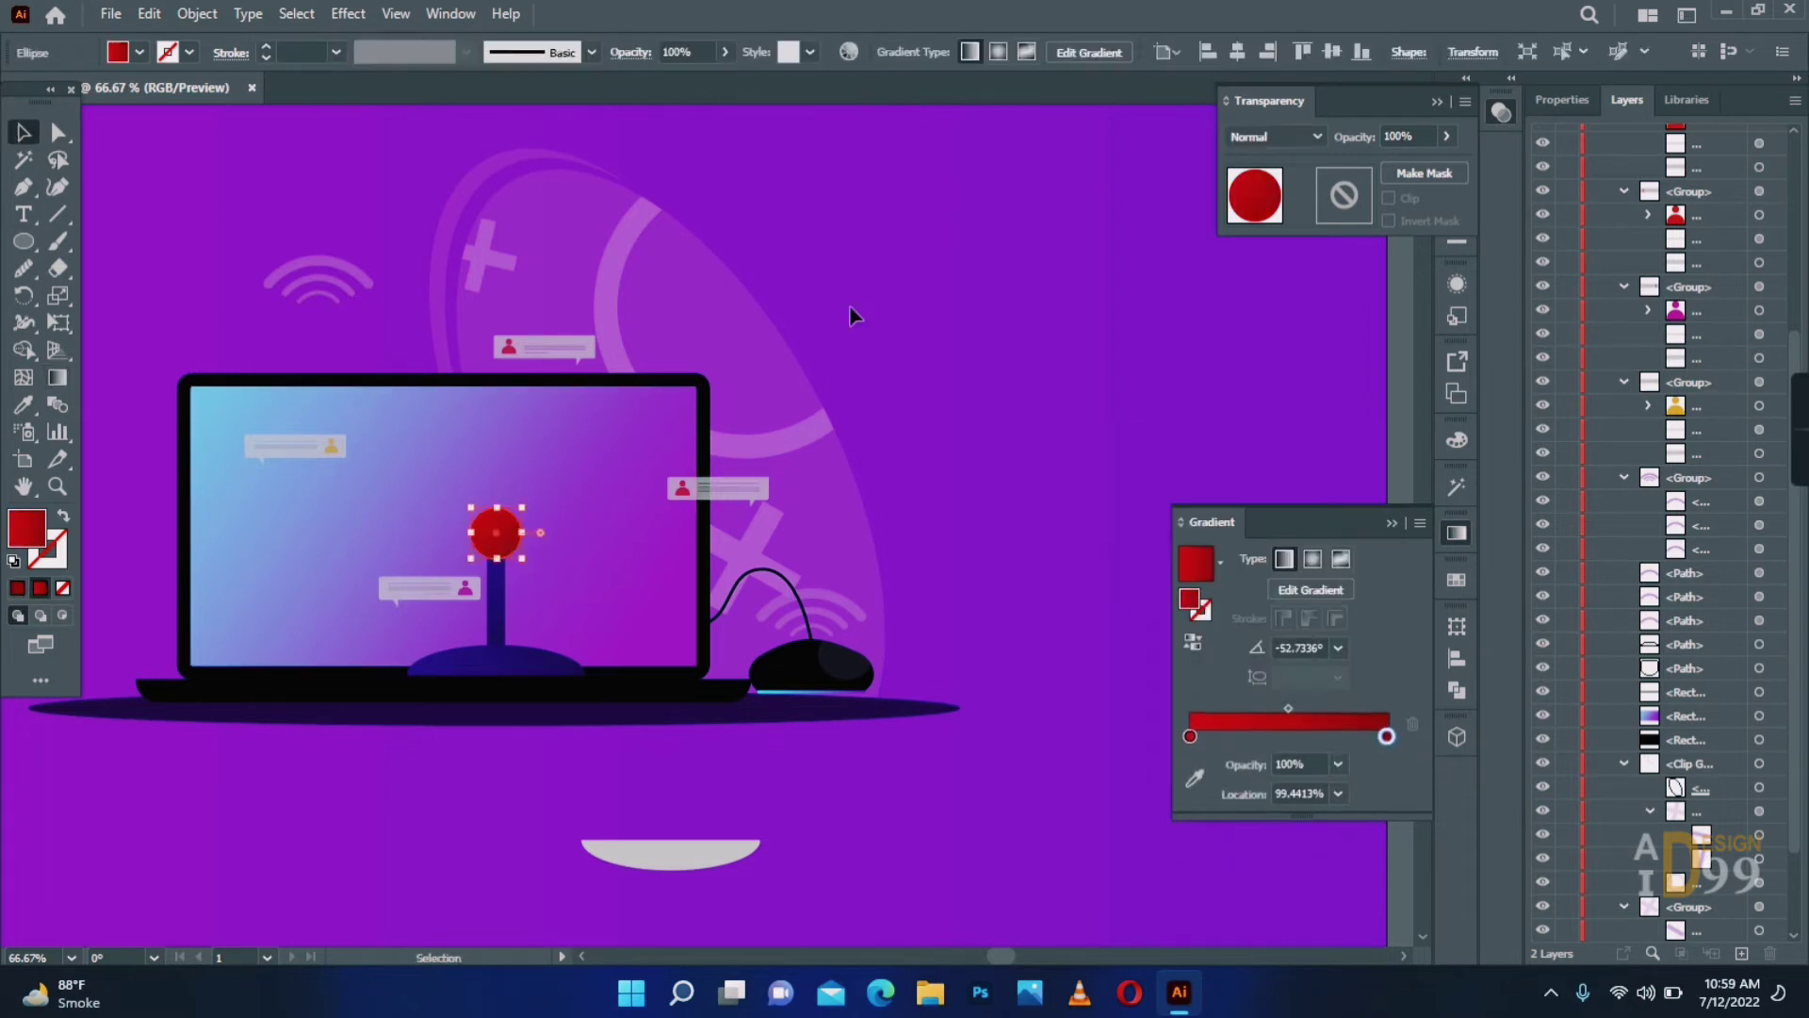
left_click(854, 315)
left_click(497, 608)
left_click(1457, 658)
left_click(886, 784)
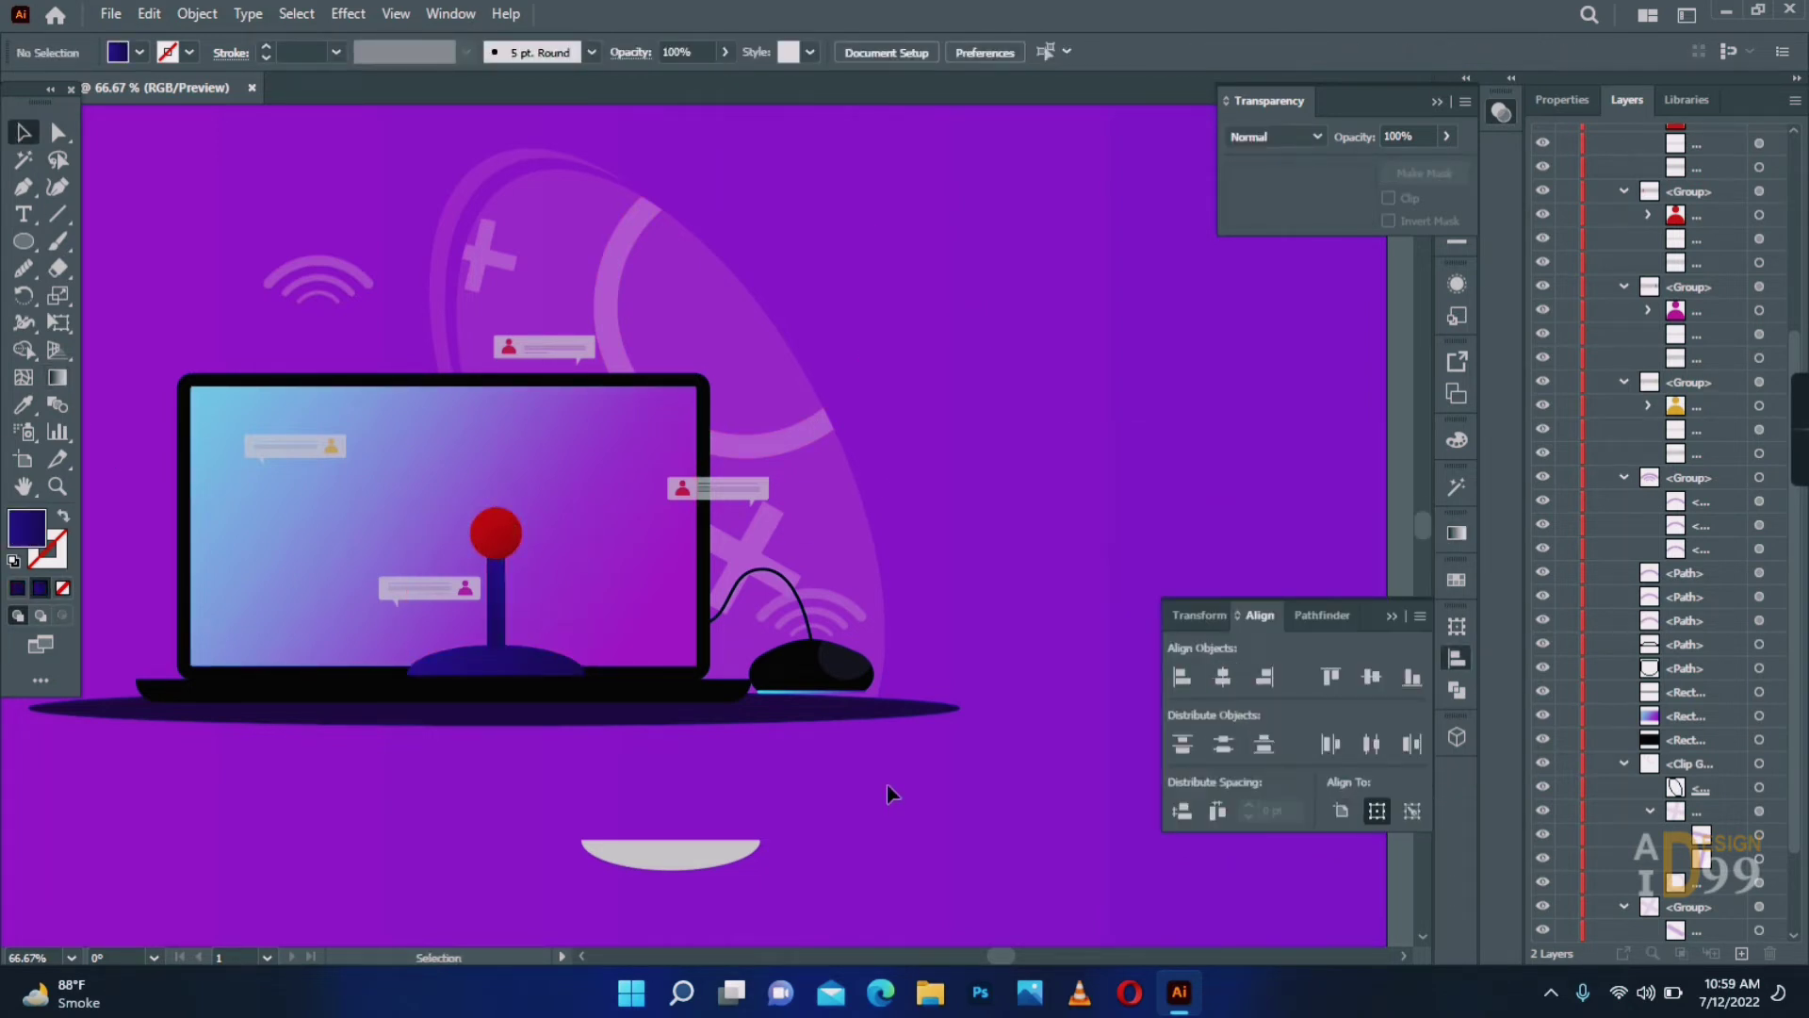
Delete the leftover light grey half-ellipse below the laptop.
left_click(650, 855)
scroll(735, 603, "down", 2)
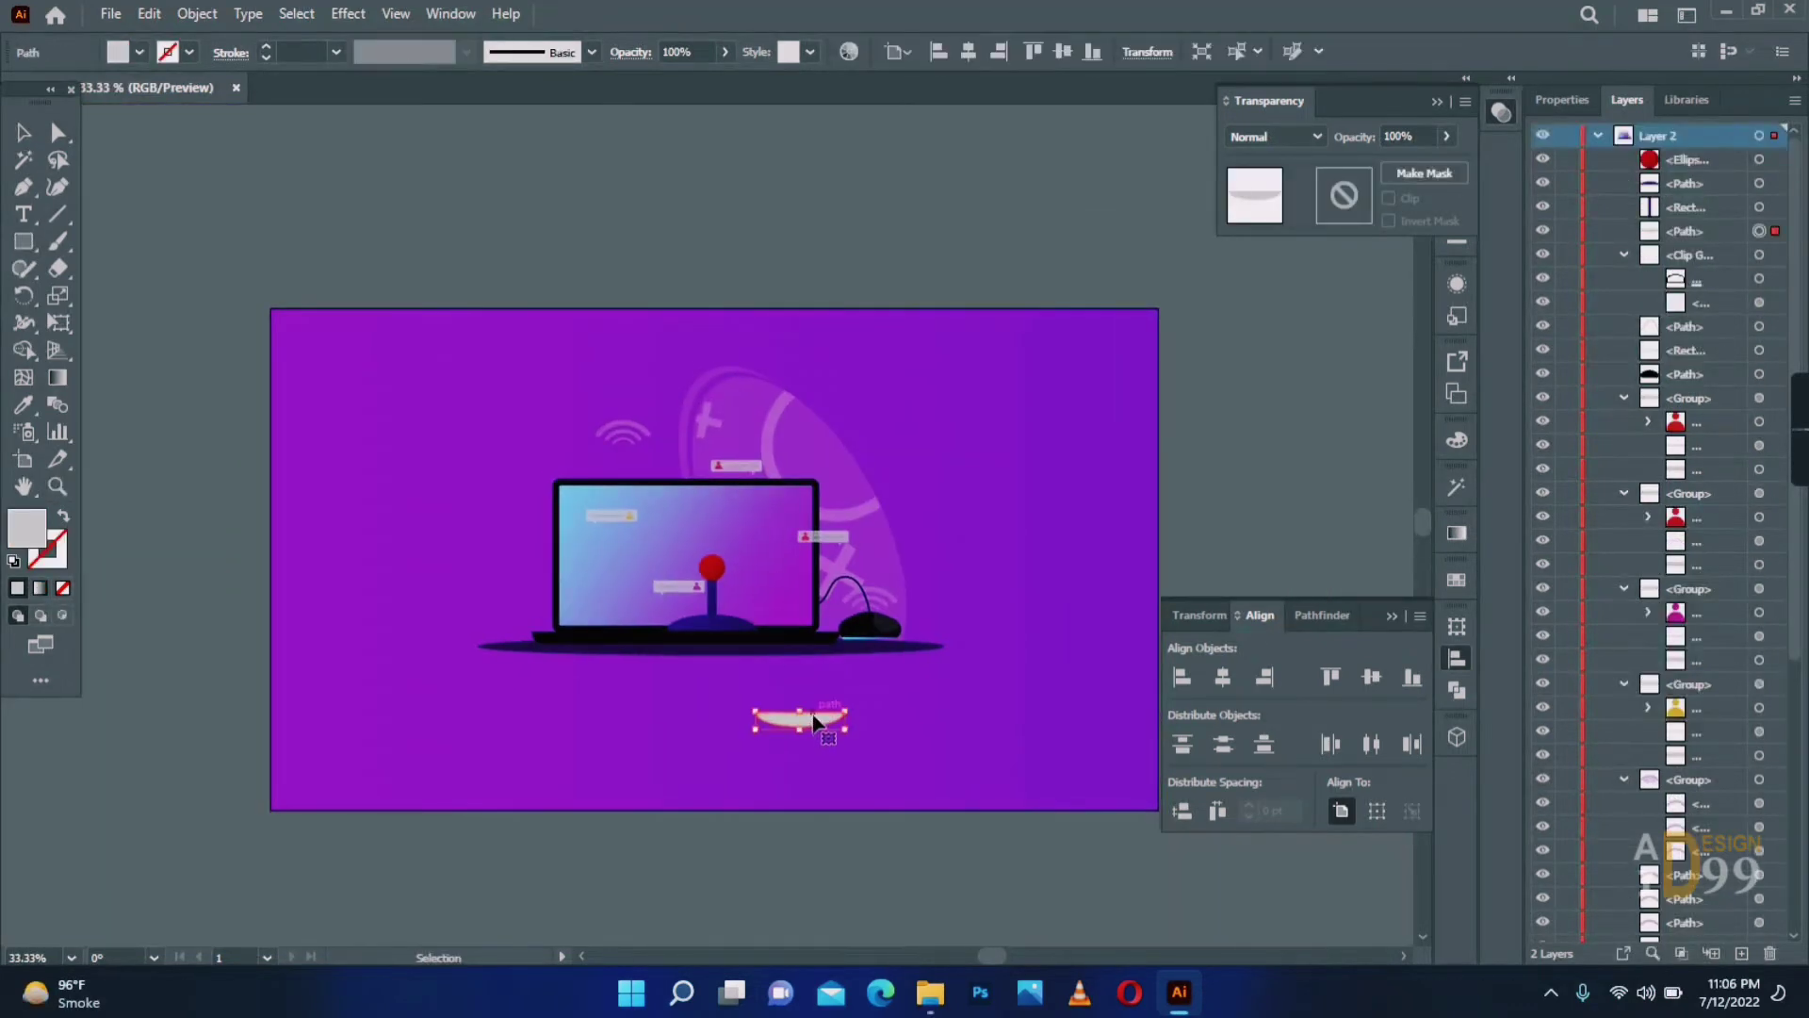
key("Delete")
Draw an ellipse about 182 × 275 pt in translucent lilac at 24% opacity, tilted over the laptop's left edge.
left_click_drag(24, 241, 113, 291)
left_click_drag(405, 531, 470, 682)
left_click(26, 407)
left_click(740, 426)
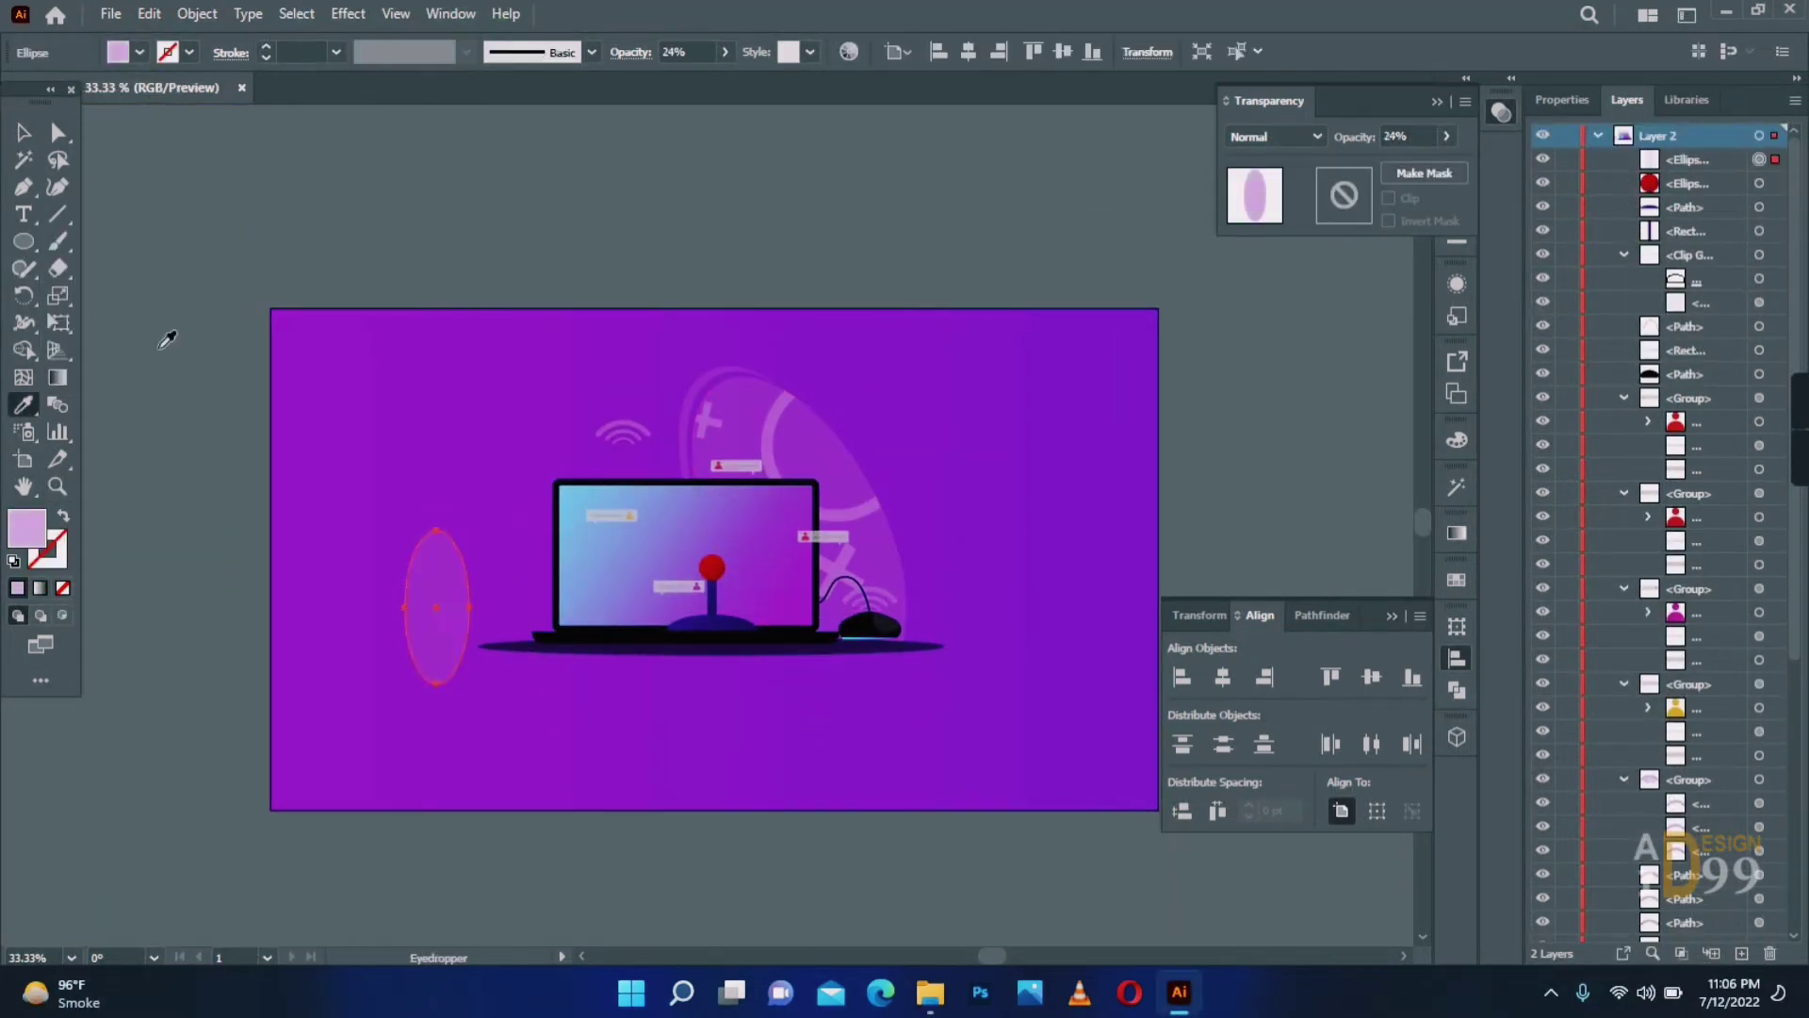
left_click(21, 141)
left_click_drag(421, 570, 571, 572)
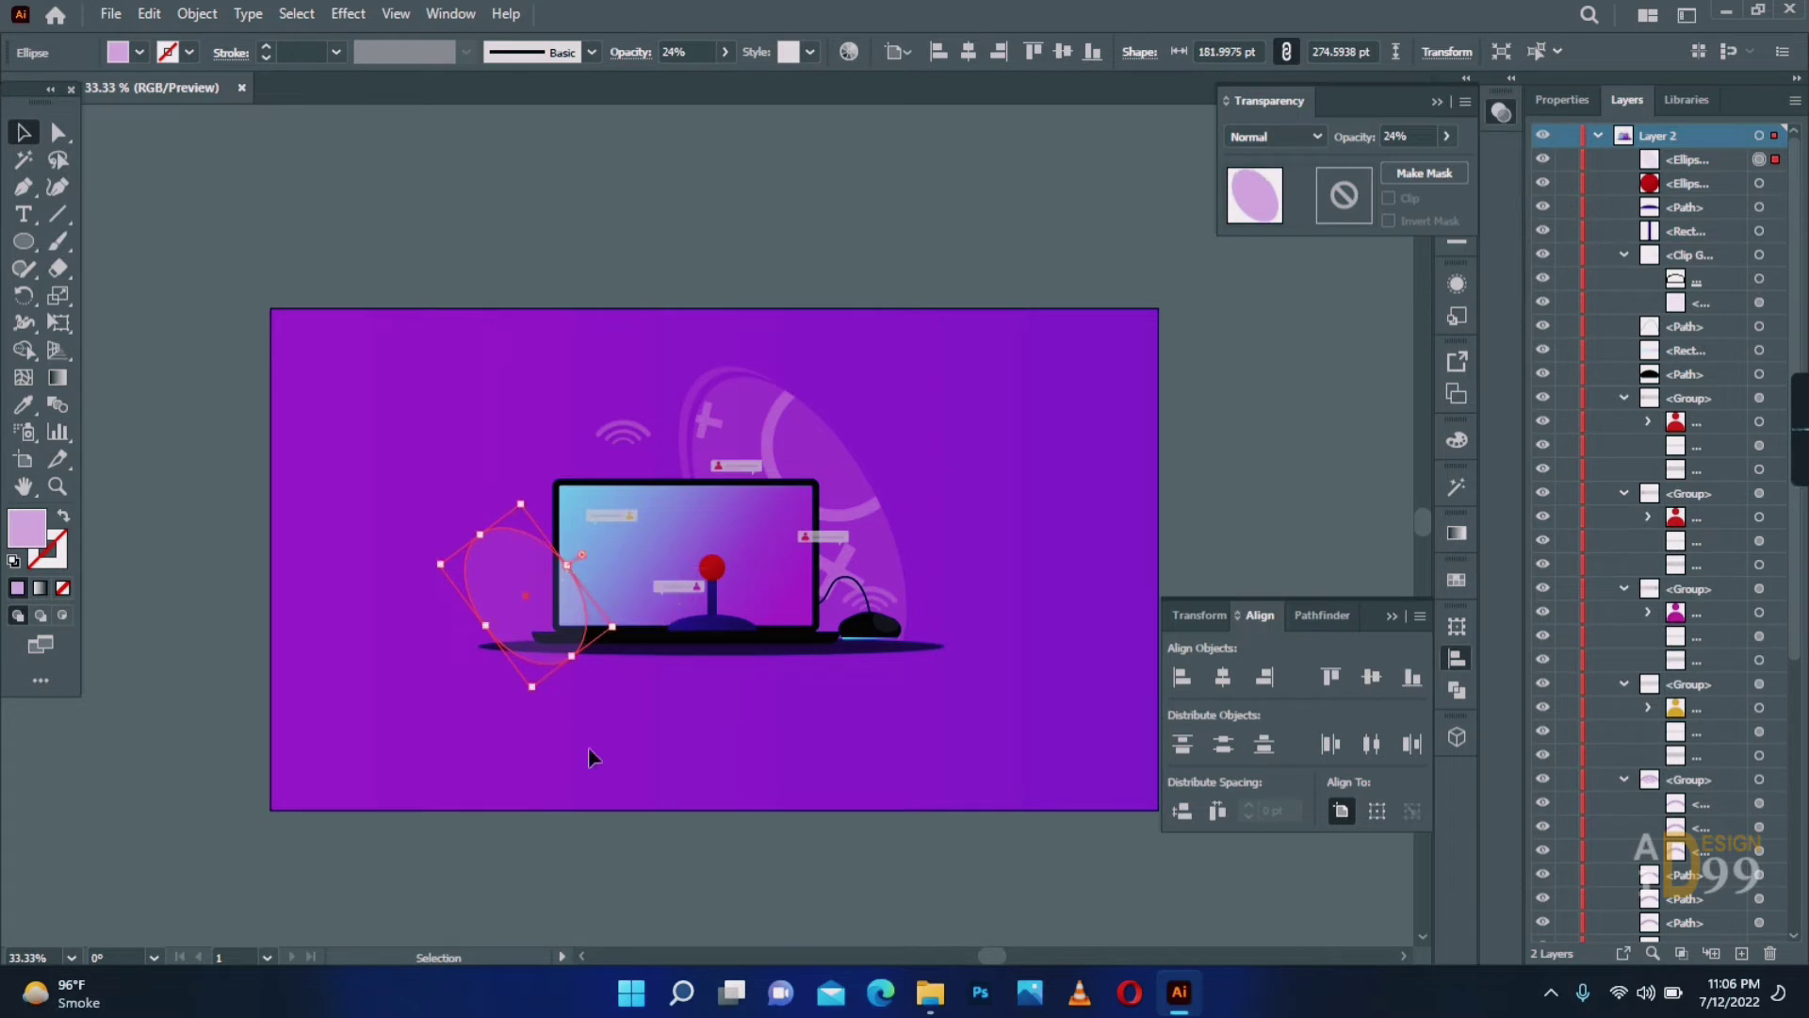
left_click(338, 788)
Draw an unfilled lilac cutting path across the tilted ellipse, following the shadow's upper edge and the laptop base.
left_click(595, 657)
left_click(596, 657)
left_click(595, 656)
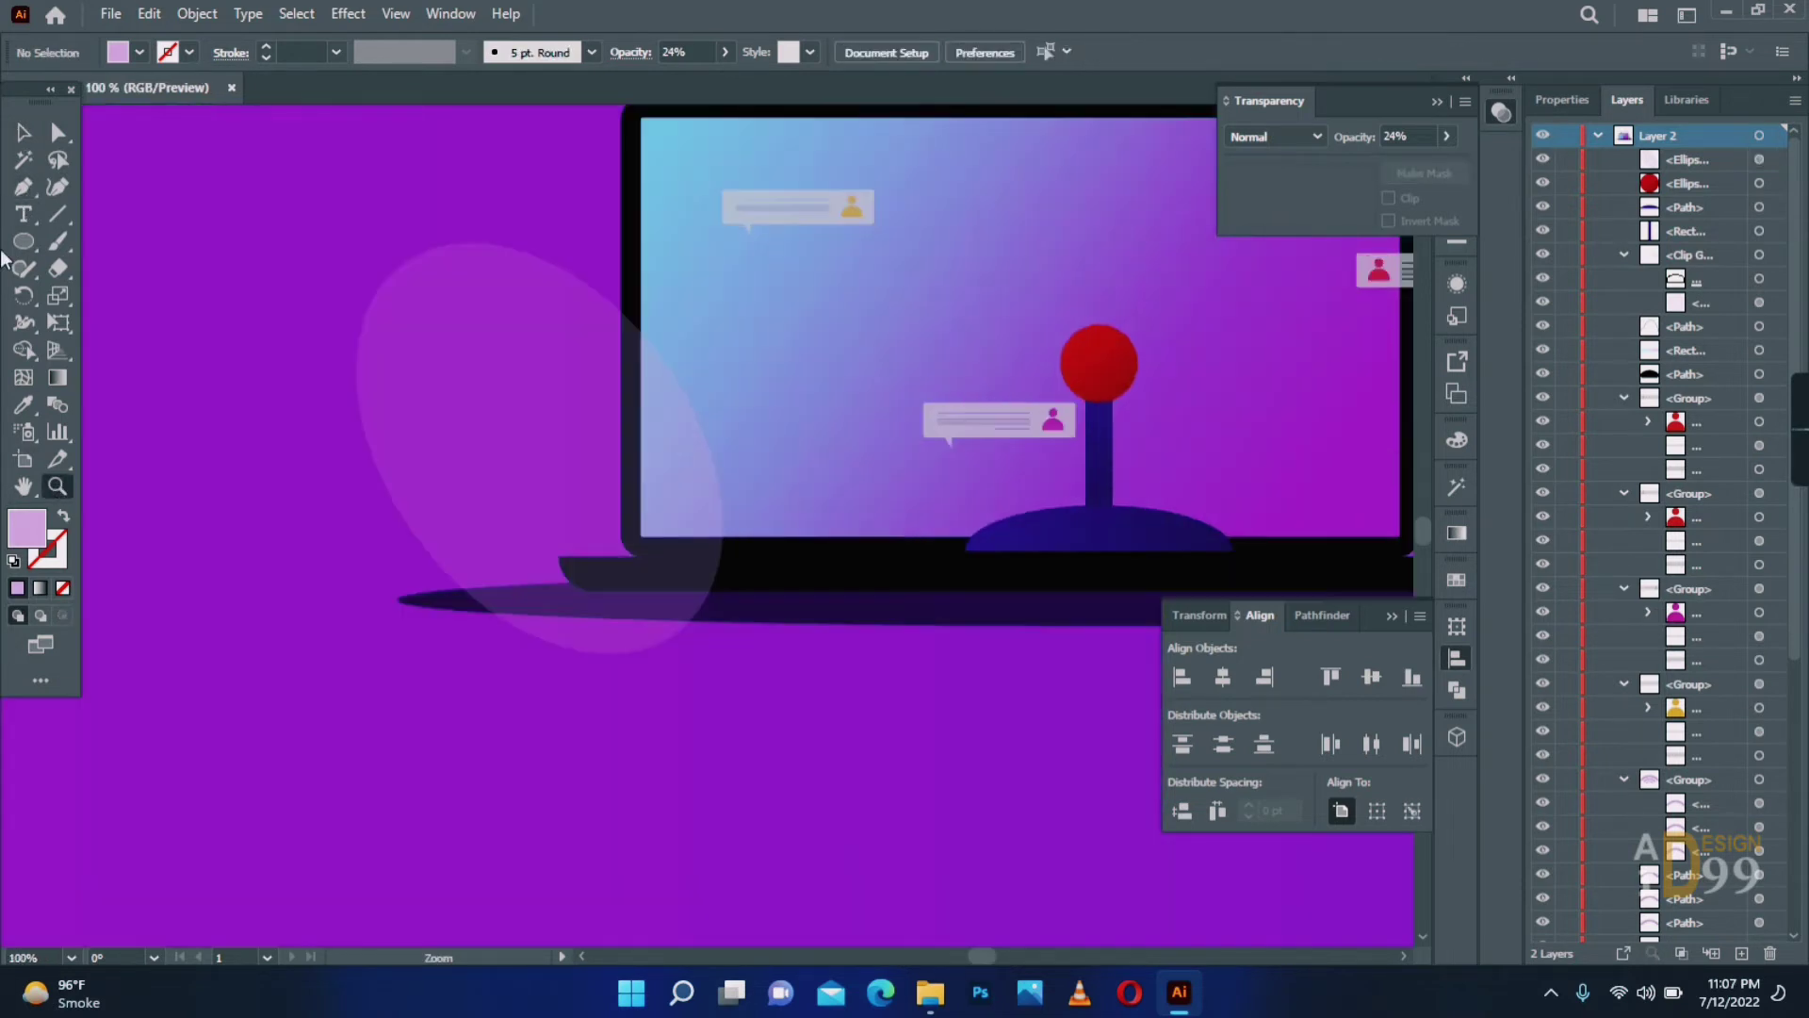
left_click(441, 591)
left_click(572, 580)
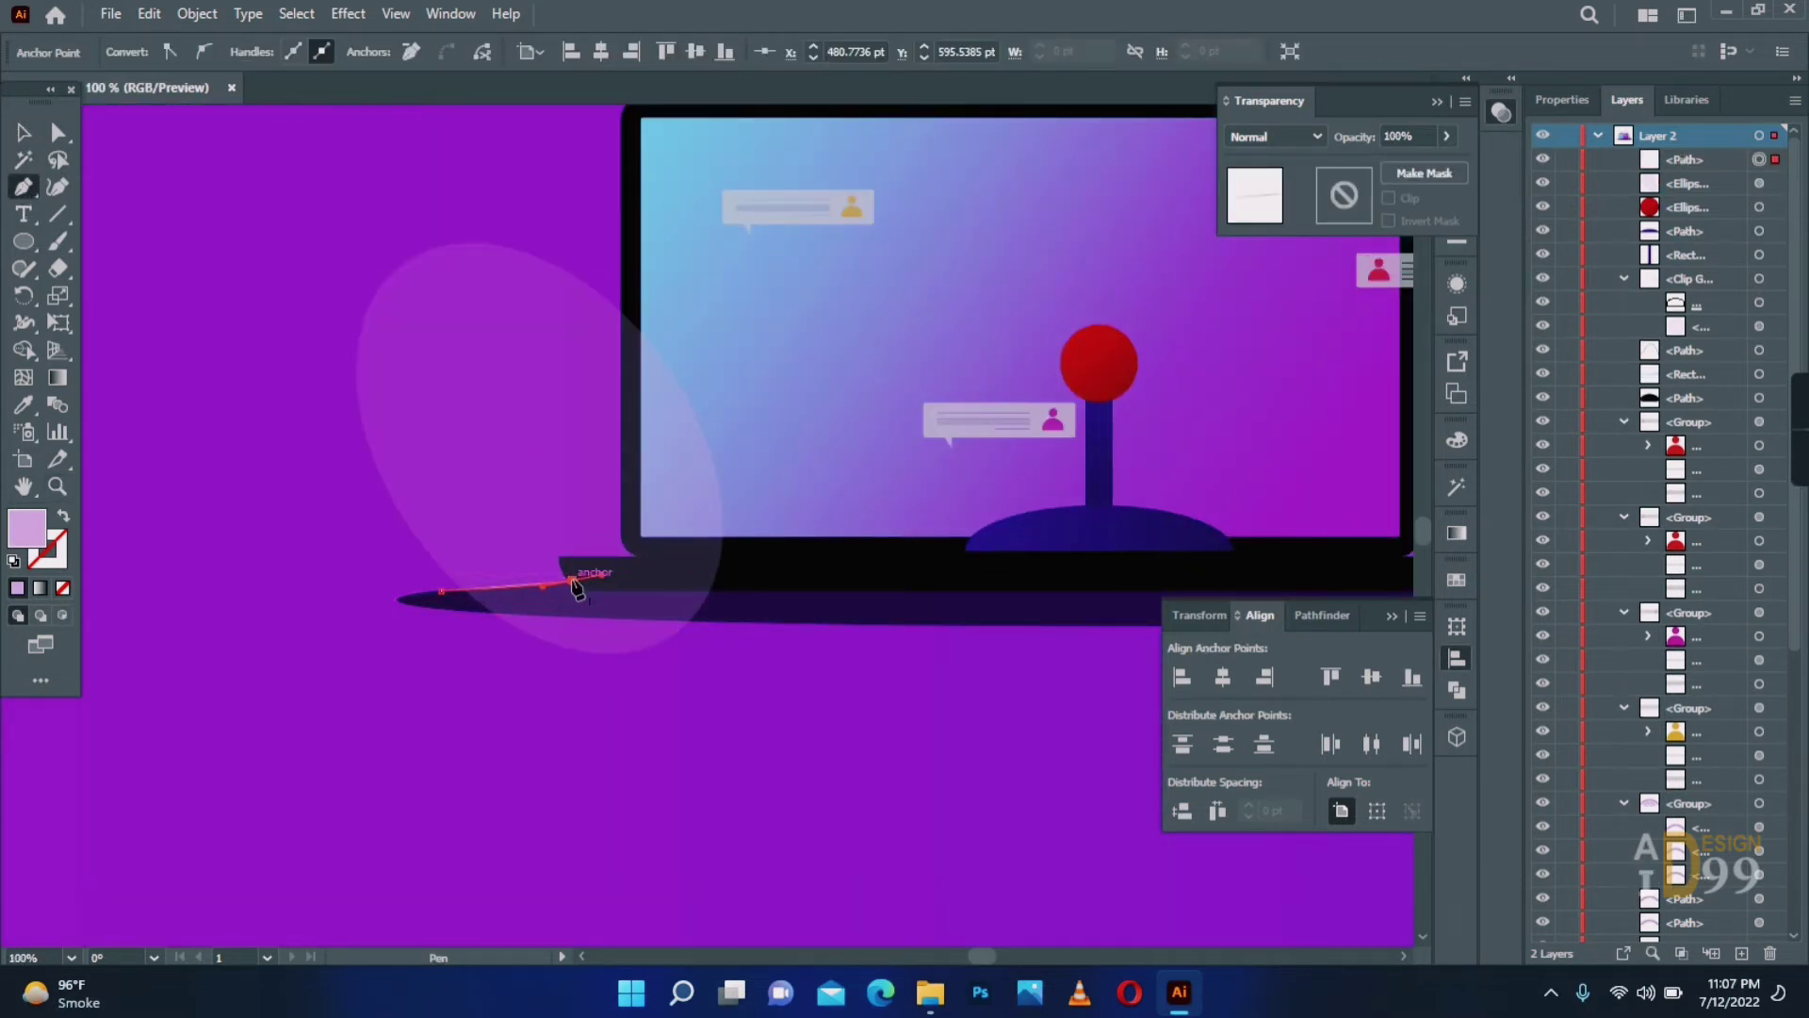
left_click(691, 549)
left_click(718, 404)
left_click(63, 517)
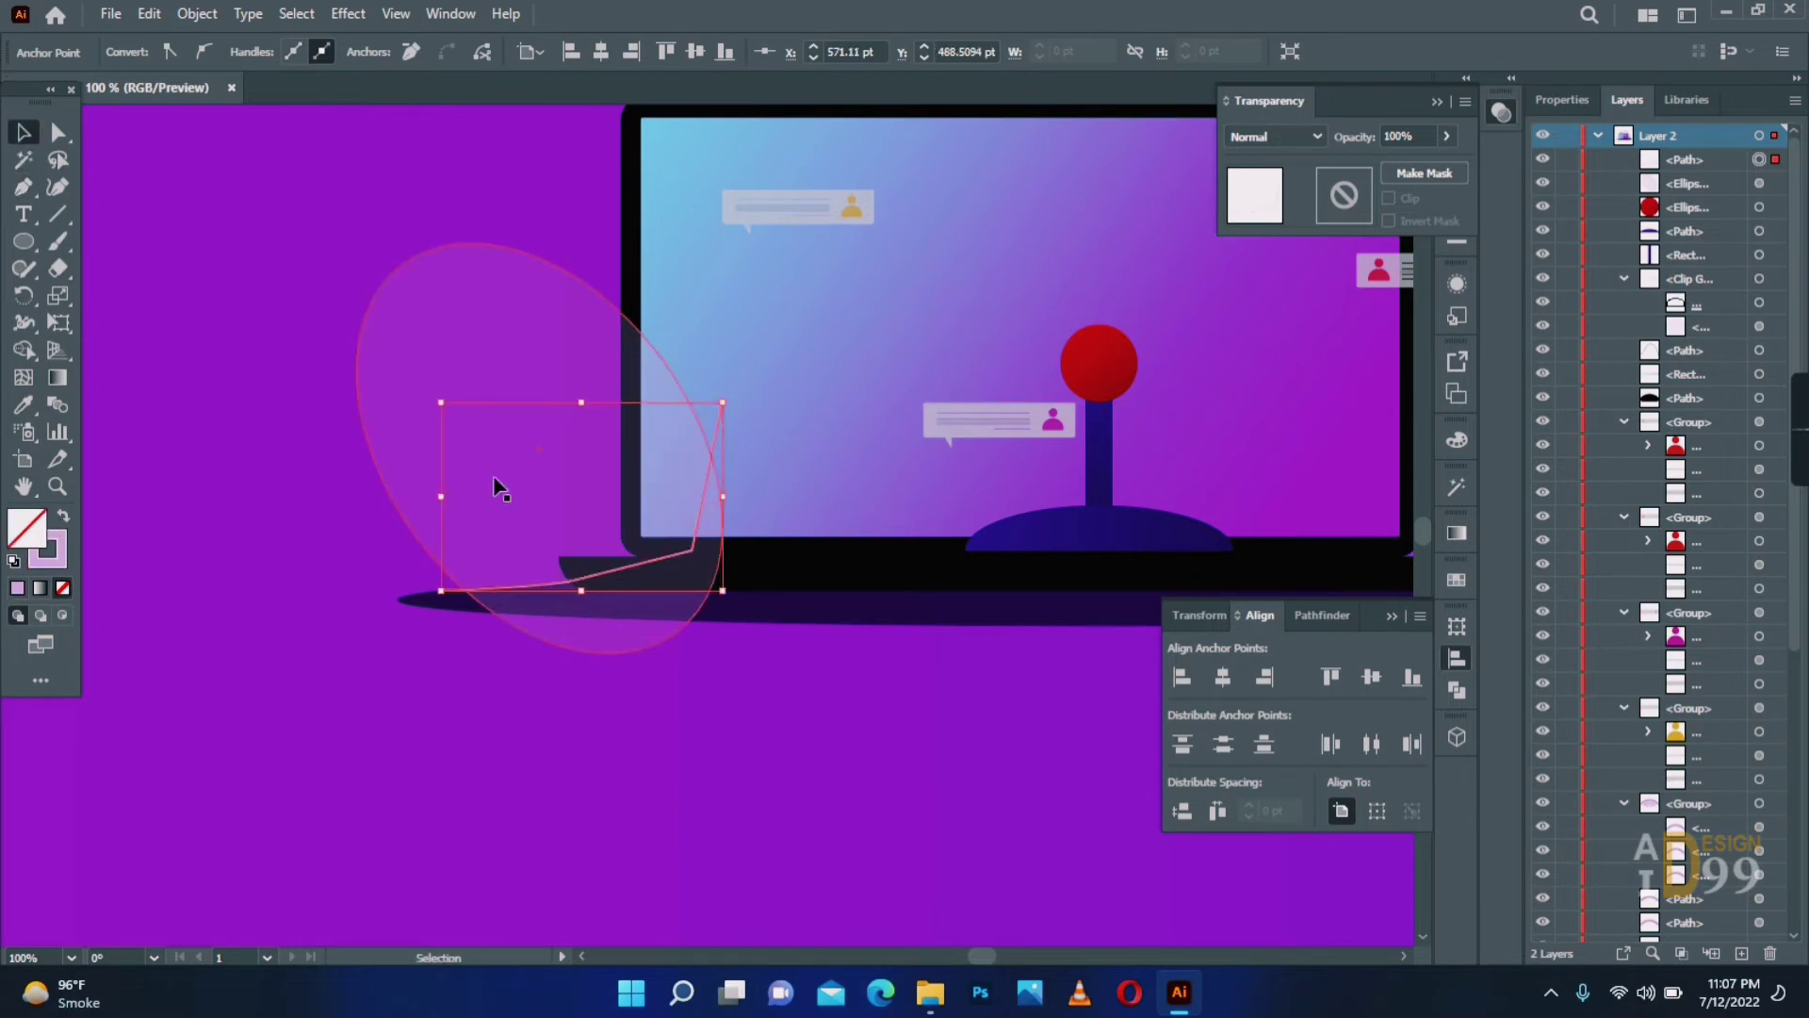
Divide the small tilted ellipse along the cutting path with Pathfinder and ungroup the pieces.
left_click(494, 479, "shift")
left_click(1457, 690)
left_click(1196, 736)
right_click(517, 431)
left_click(586, 625)
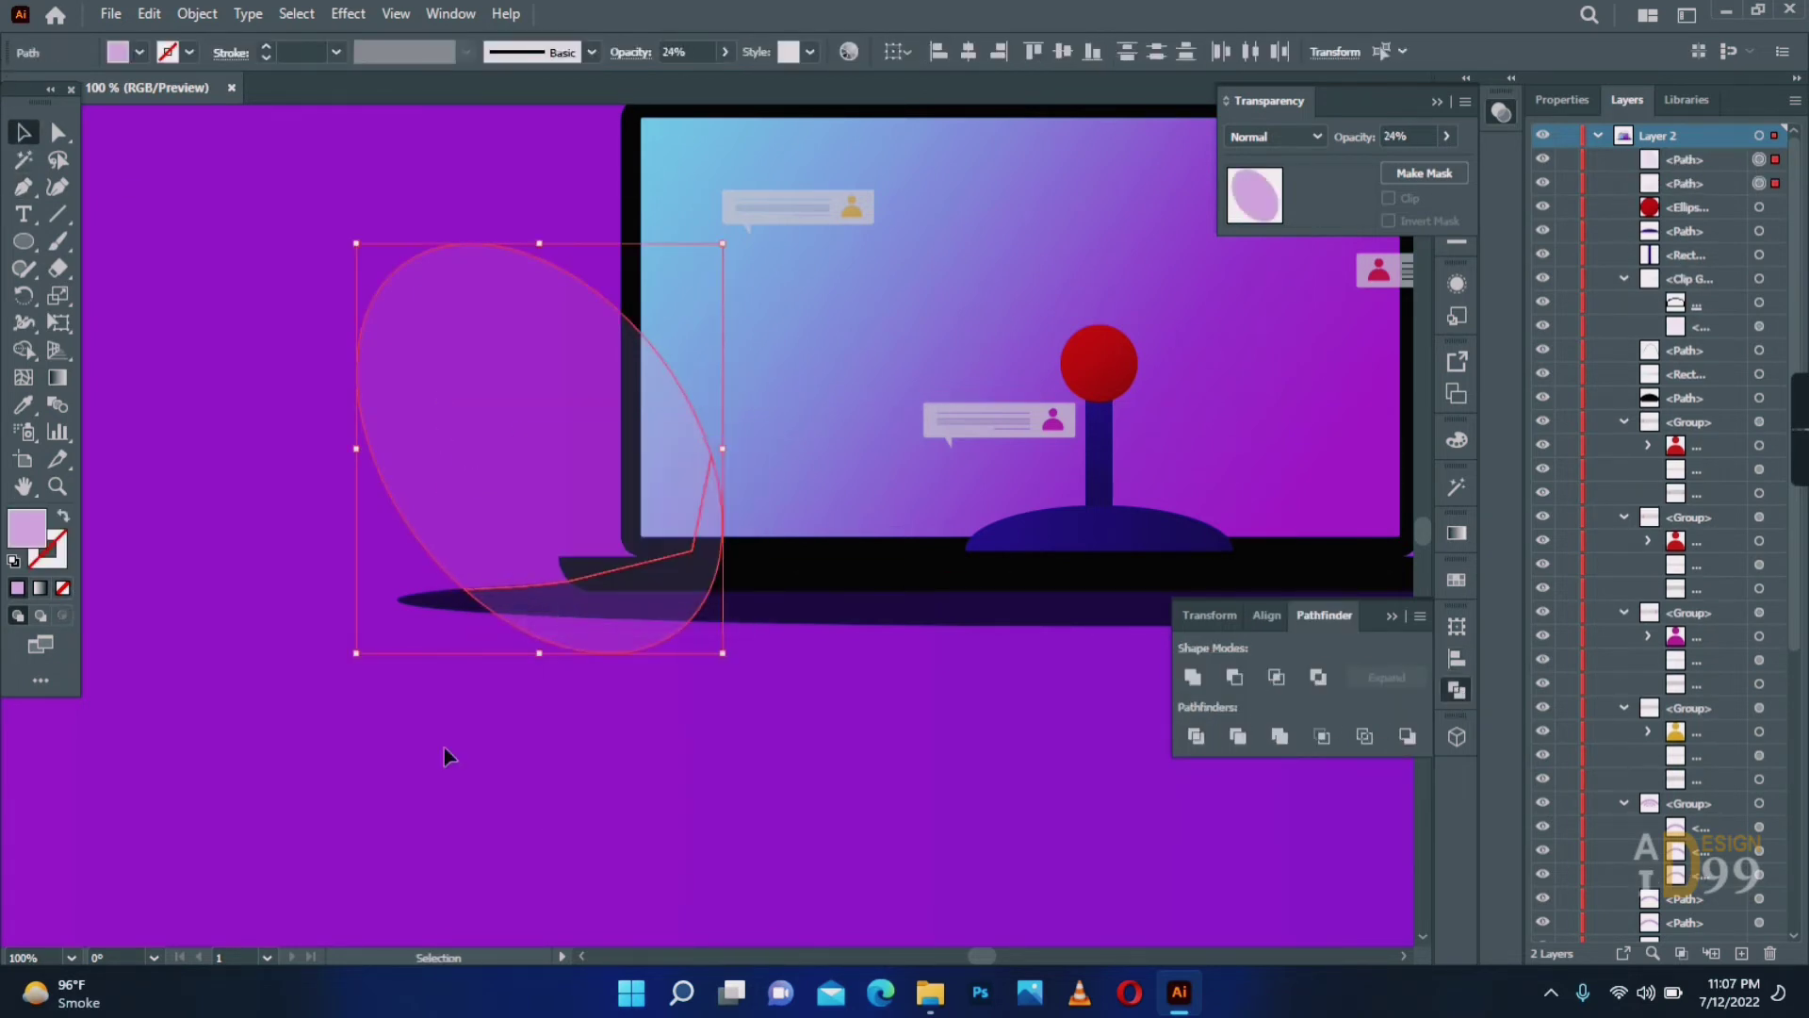
Delete the ellipse's lower piece and send the remaining piece to the back, behind the laptop.
left_click(447, 752)
left_click(637, 622)
key("Delete")
left_click(516, 524)
right_click(516, 524)
mouse_move(581, 848)
left_click(826, 900)
left_click(650, 752)
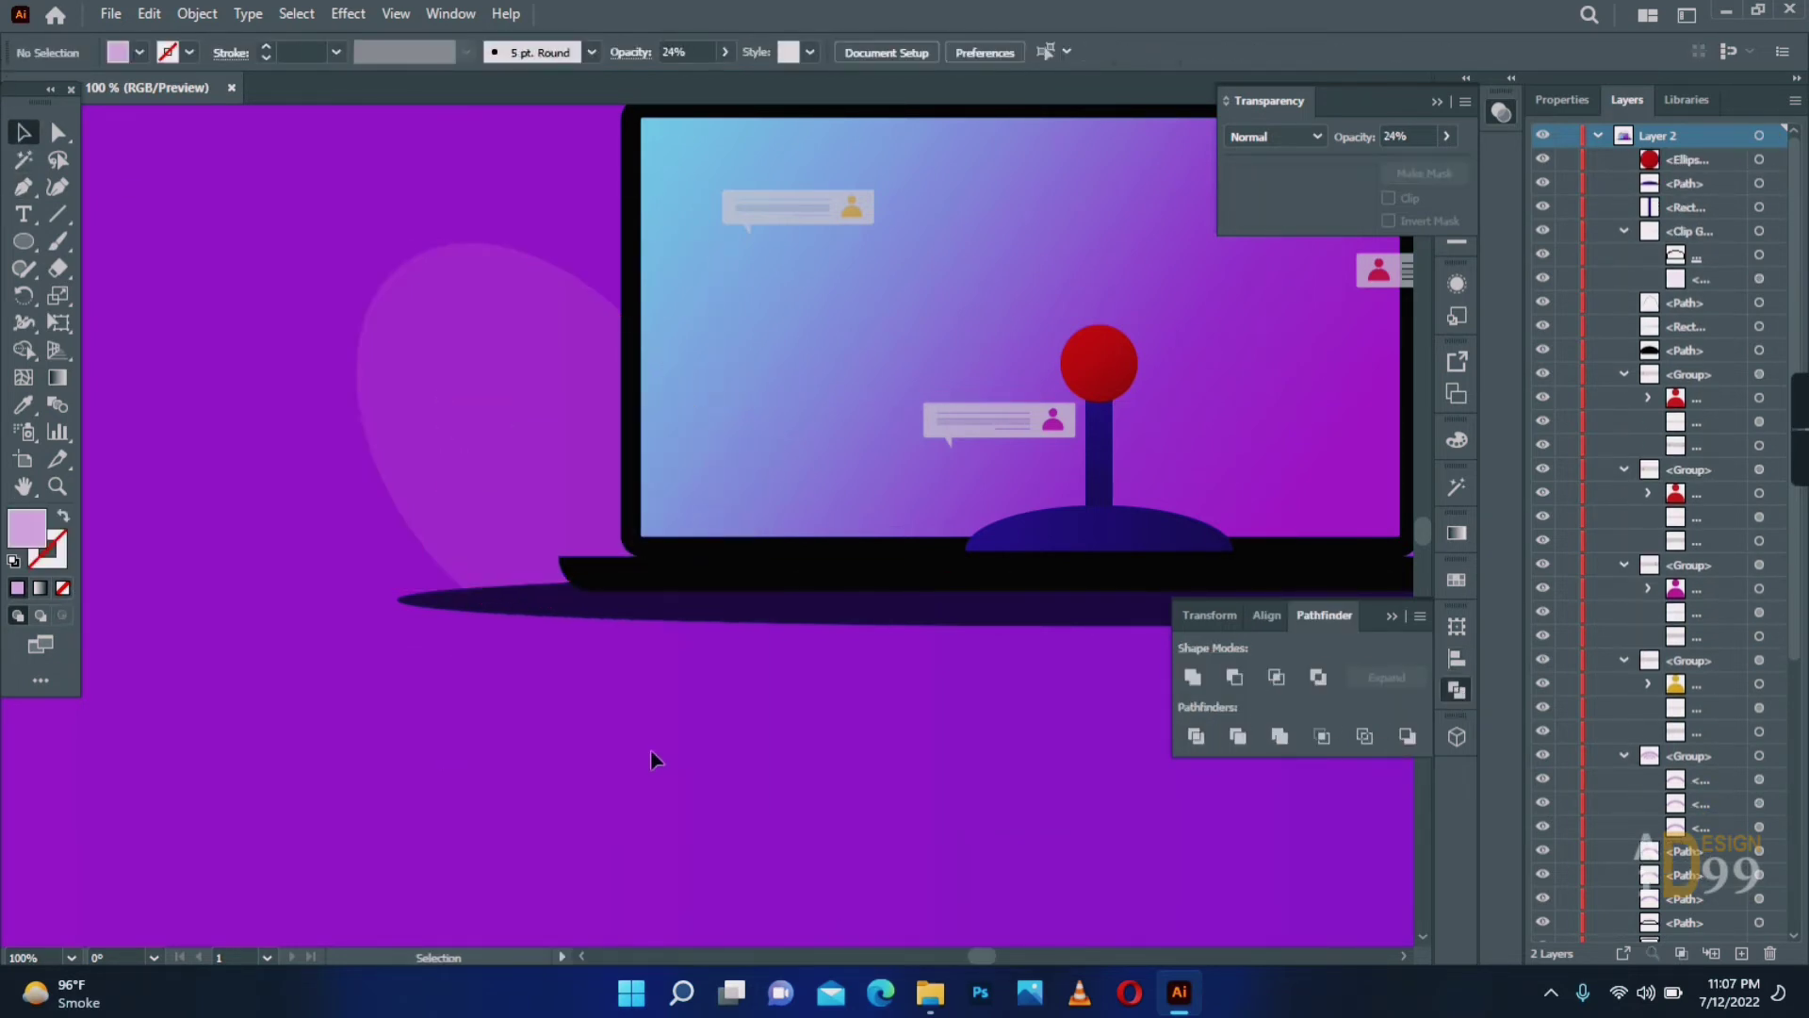
Draw a circle about 80 pt across beside the laptop's left edge and offset its path inward.
left_click_drag(899, 369, 509, 597)
key("a")
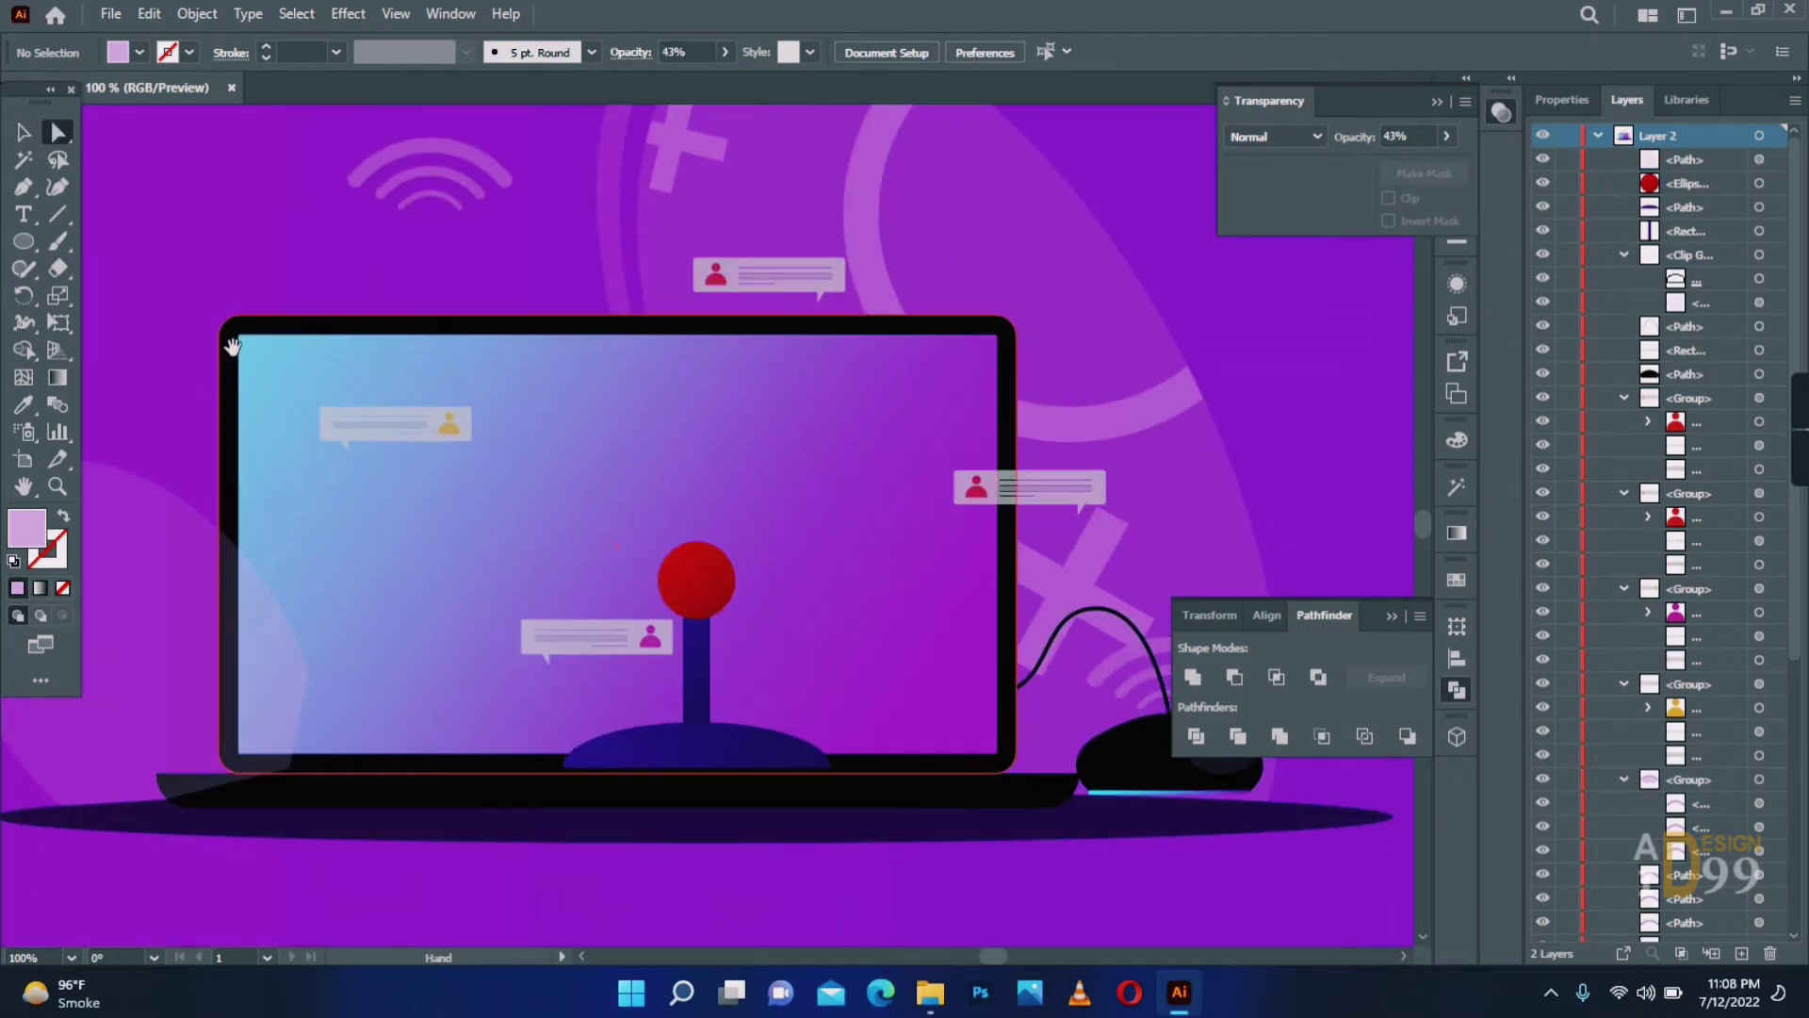
left_click_drag(230, 527, 694, 434)
left_click_drag(565, 505, 486, 527)
key("l")
left_click_drag(383, 327, 519, 461)
left_click(197, 13)
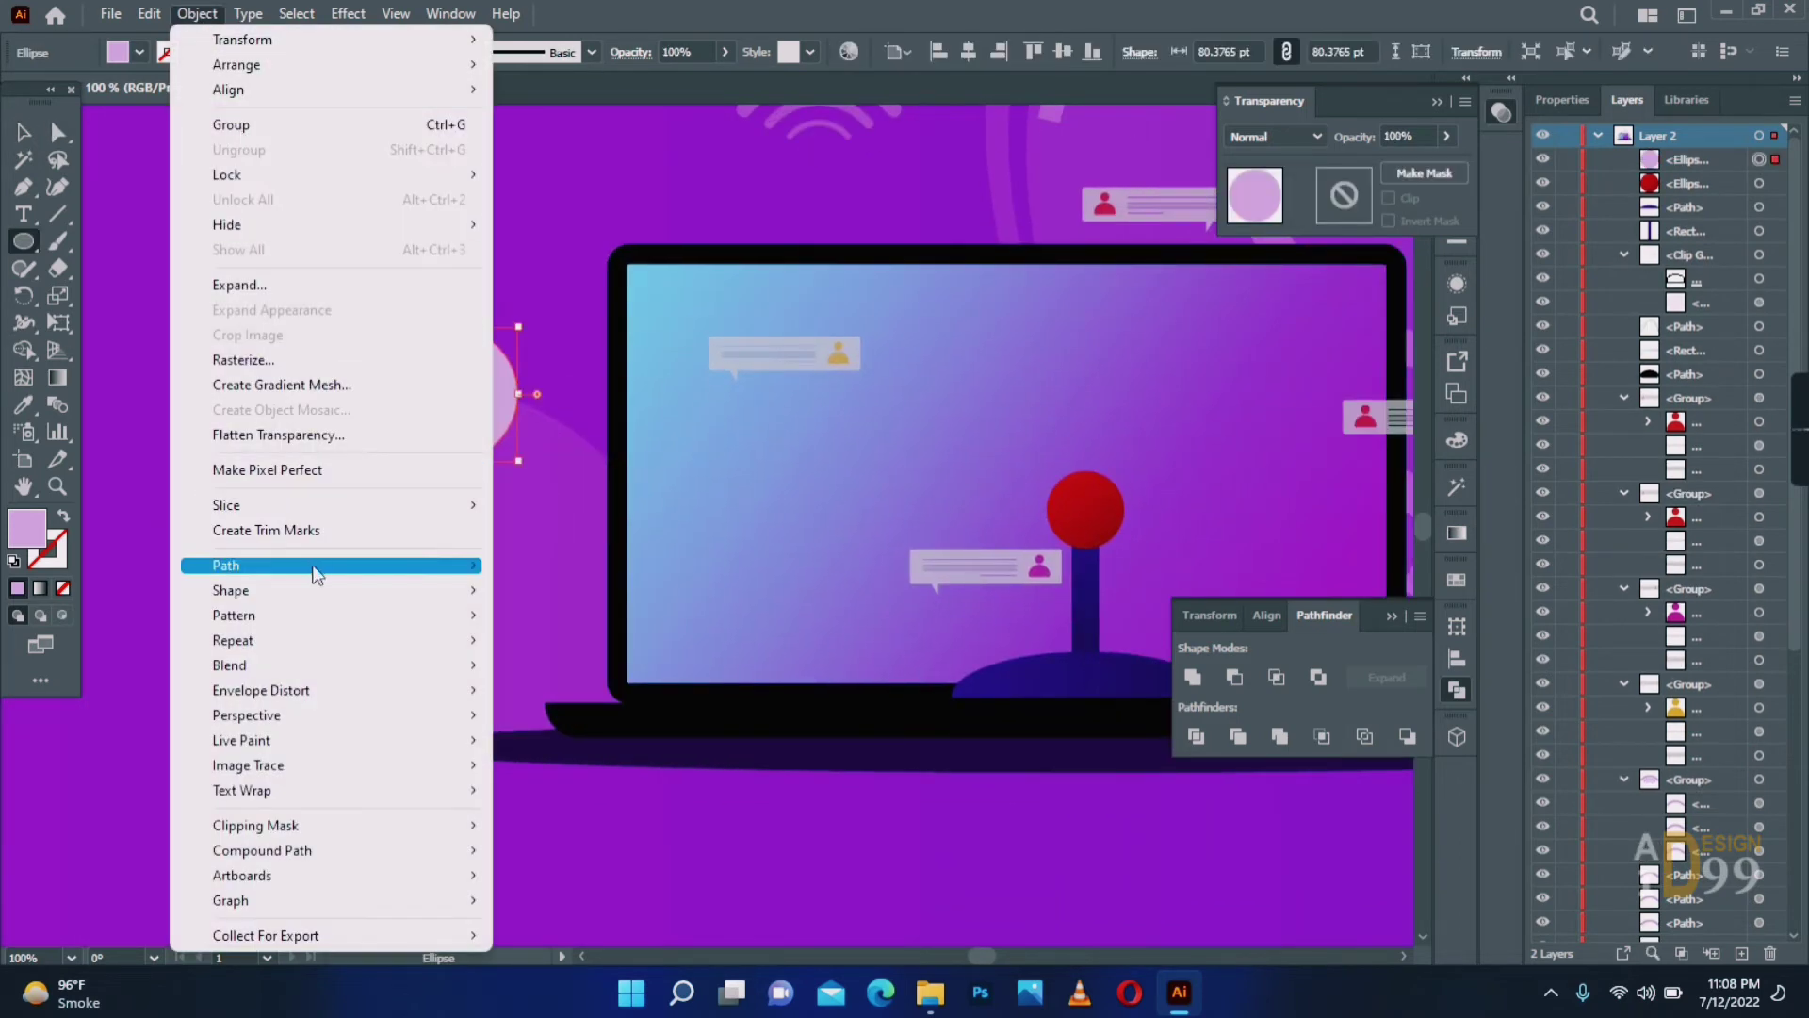
mouse_move(317, 575)
left_click(565, 637)
left_click(1103, 366)
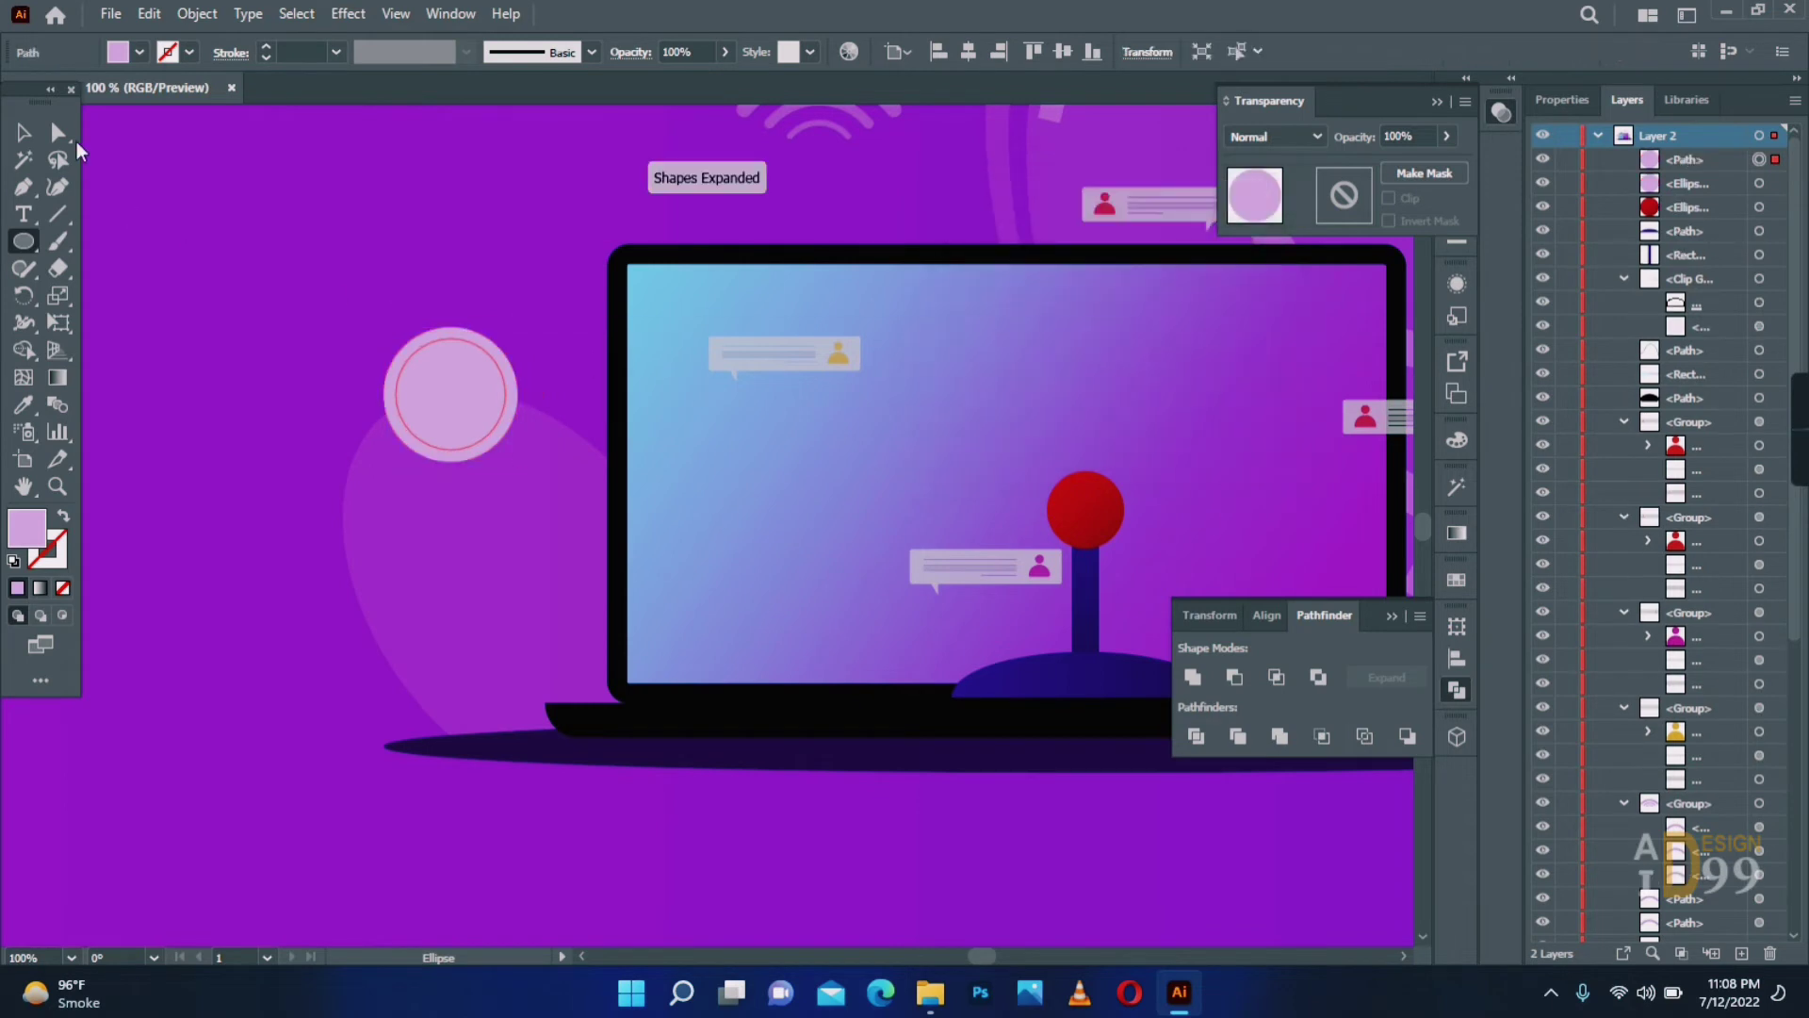
Subtract the inner circle to form a ring, position it across the small ellipse's upper edge, and give it 43% opacity.
left_click(24, 132)
left_click_drag(363, 307, 537, 476)
left_click(1234, 676)
left_click_drag(487, 343, 593, 375)
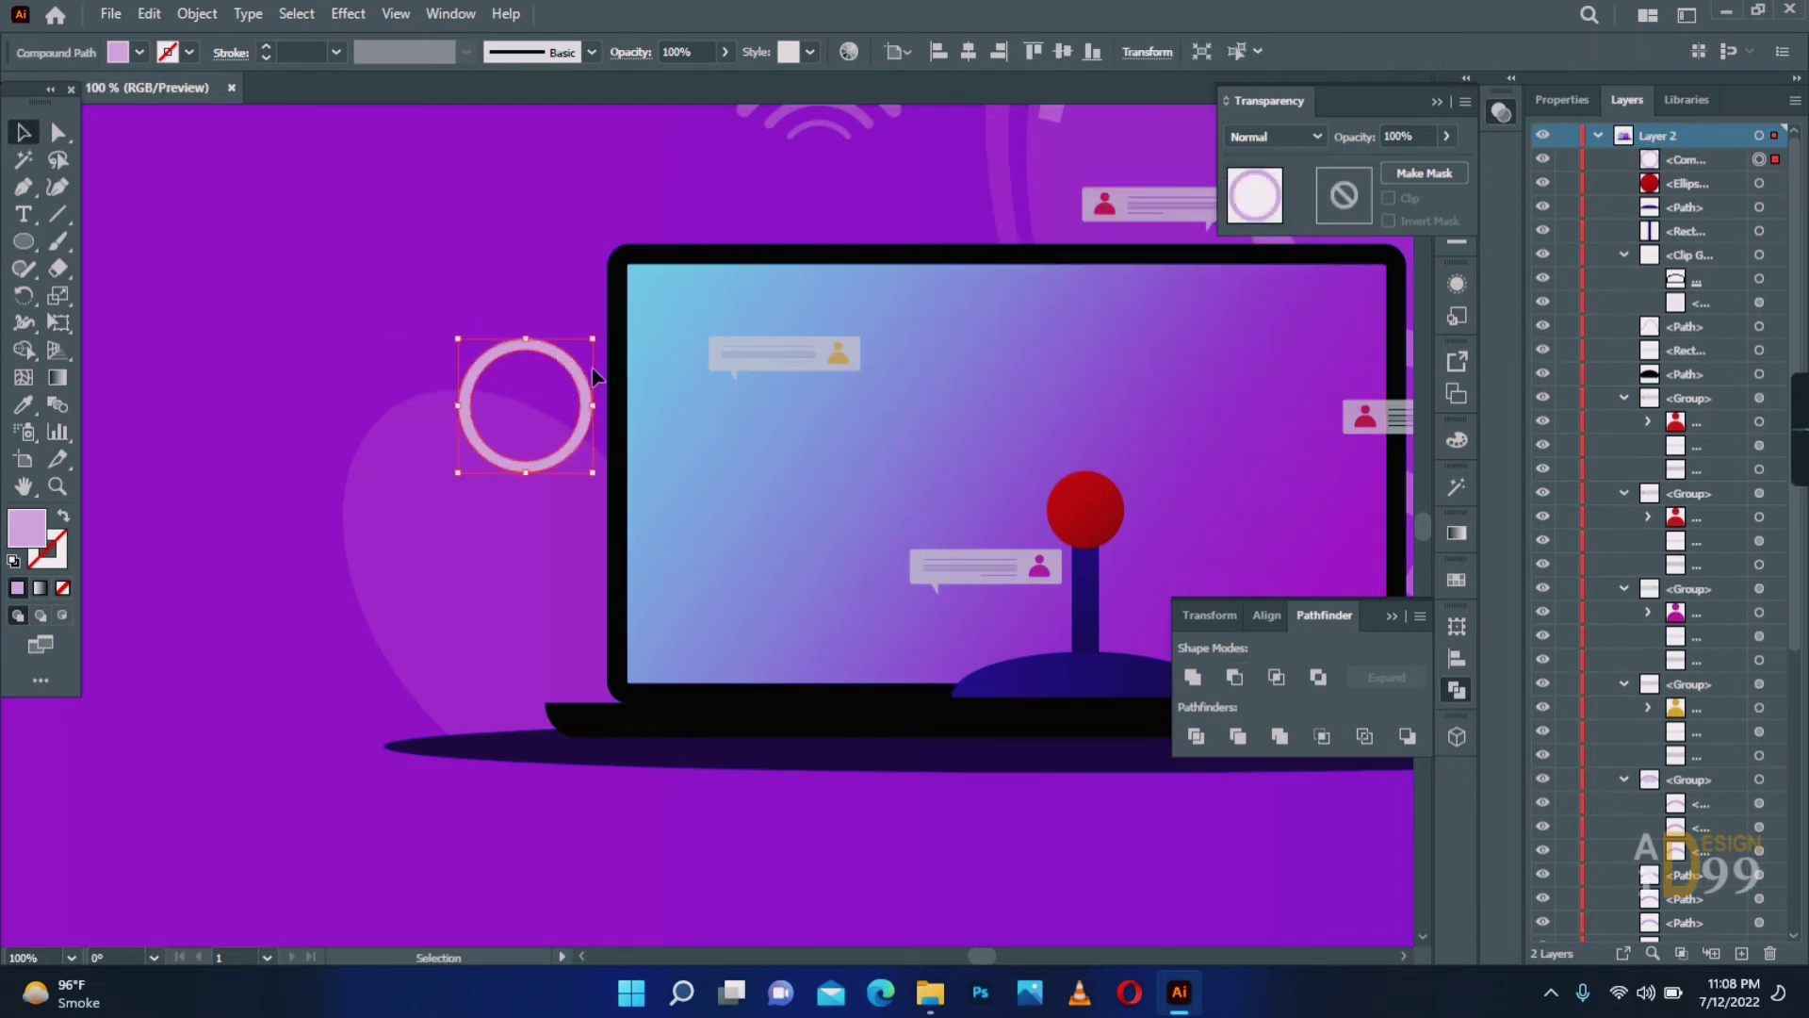
left_click_drag(1267, 448, 1005, 589)
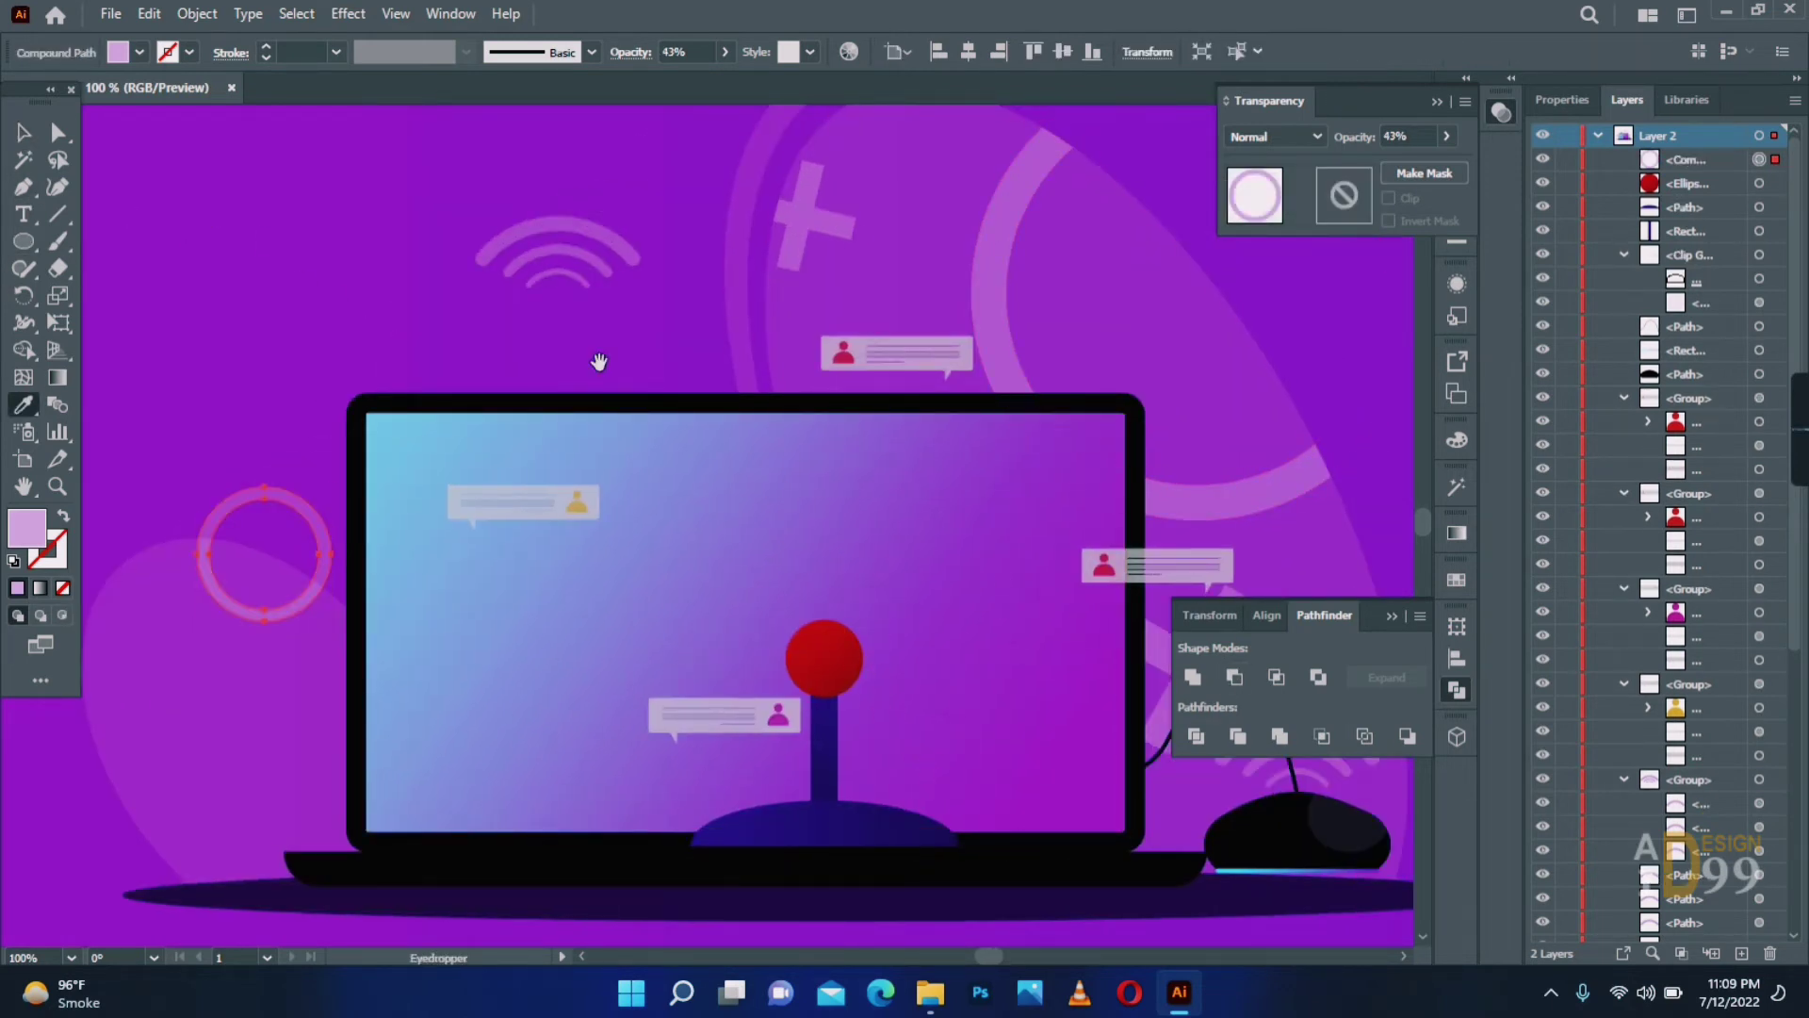
Draw an unfilled cutting path across the ring along the small ellipse's upper edge.
key("z")
left_click(663, 502)
left_click(661, 502)
key("p")
left_click(440, 422)
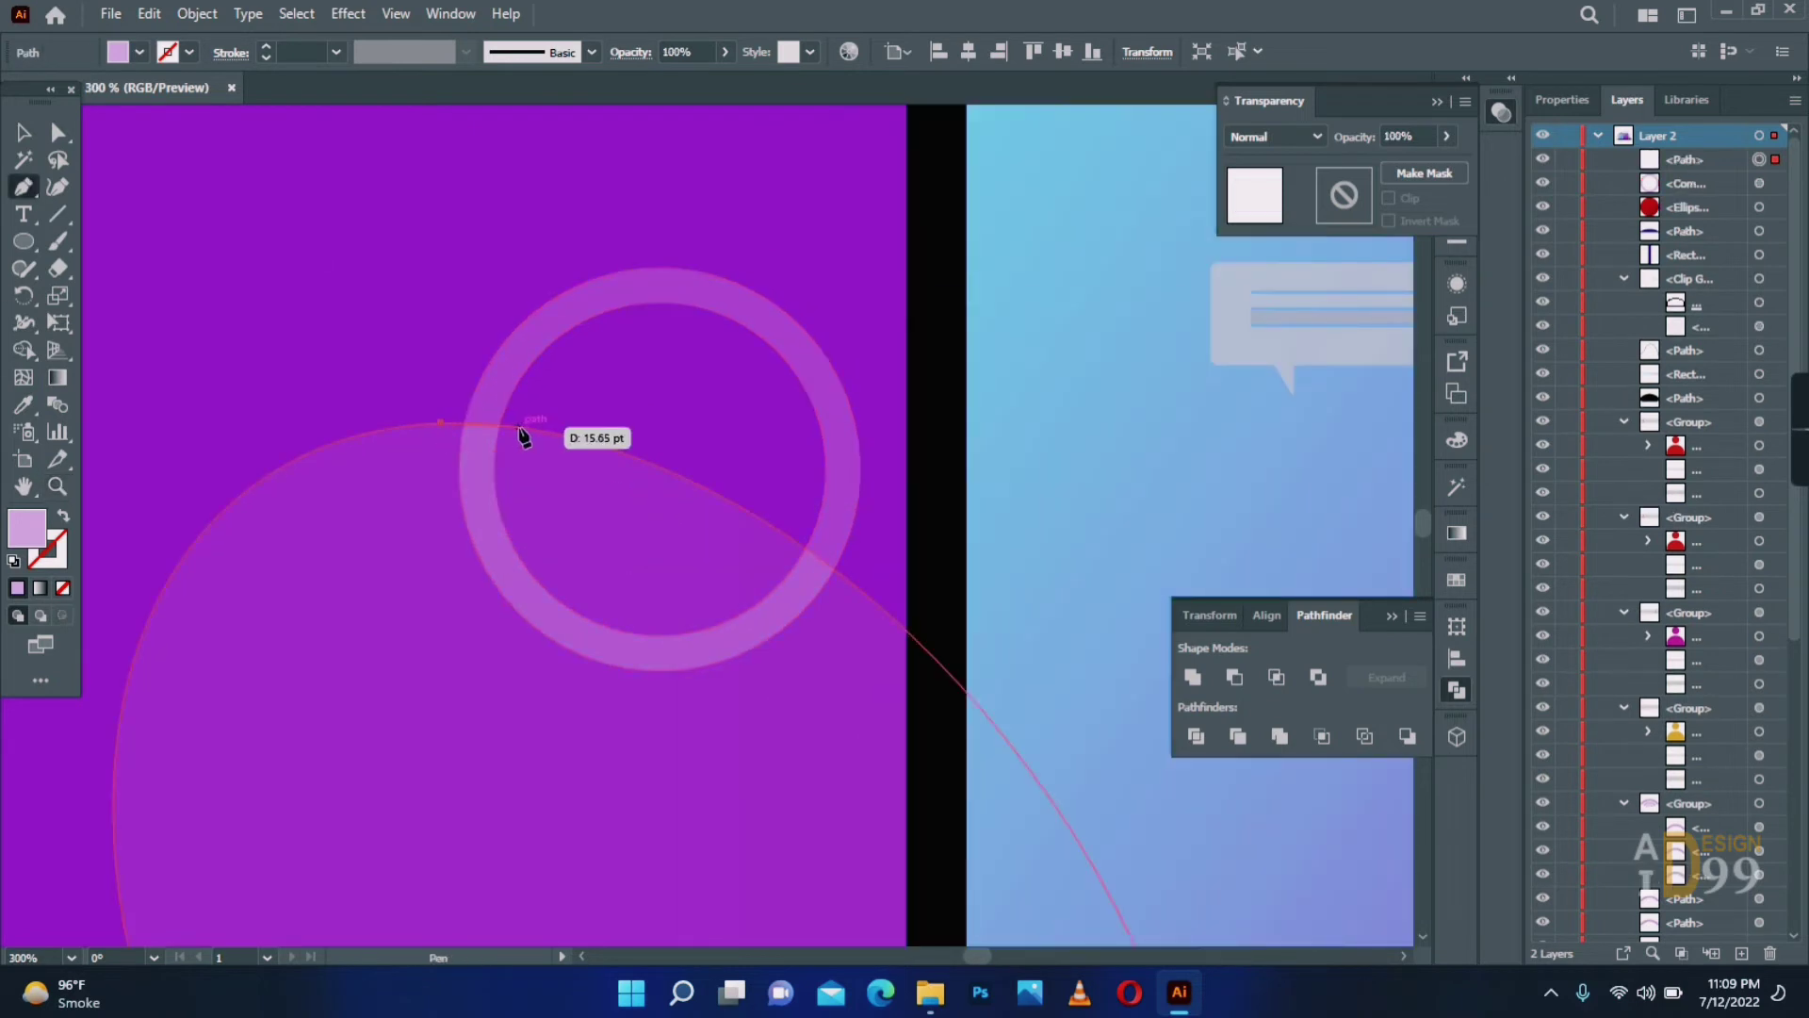
mouse_move(559, 436)
left_mouse_down()
mouse_move(846, 581)
mouse_move(182, 488)
left_mouse_up()
key("shift+x")
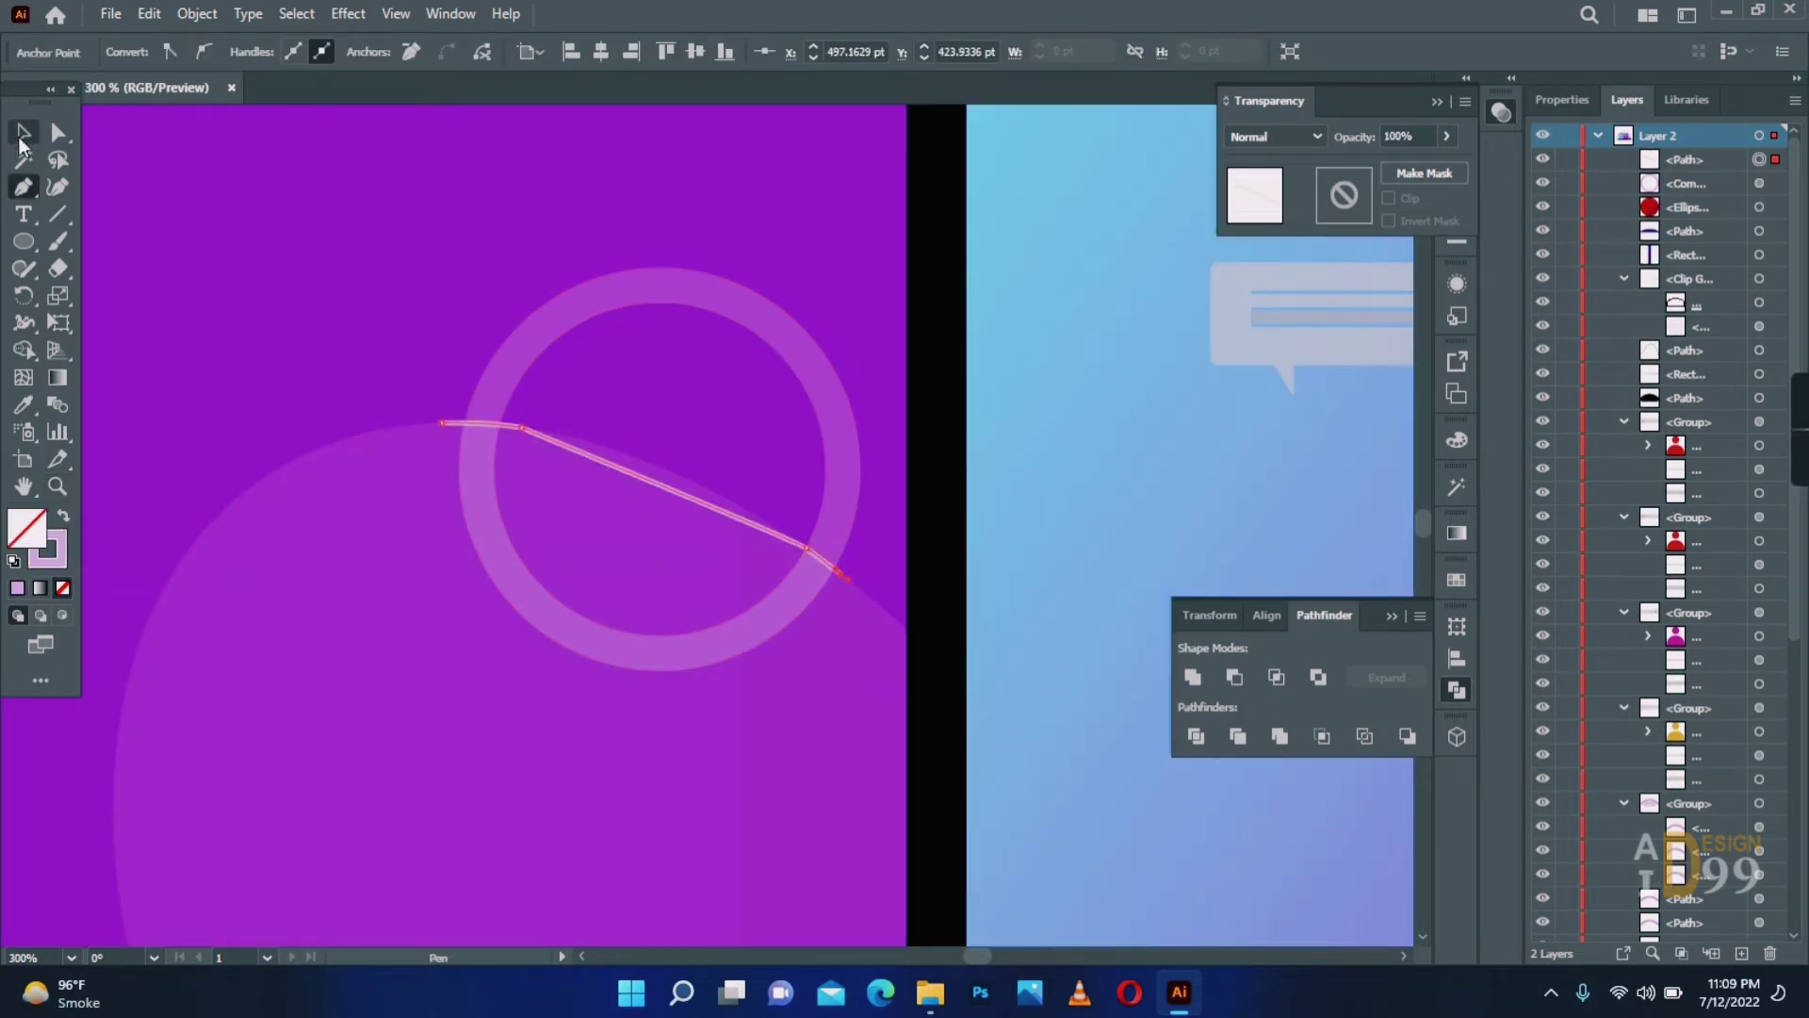
Divide the ring along the cutting path, ungroup it, and delete the ring piece outside the small ellipse.
left_click(554, 309, "shift")
left_click(1196, 736)
right_click(575, 325)
left_click(617, 524)
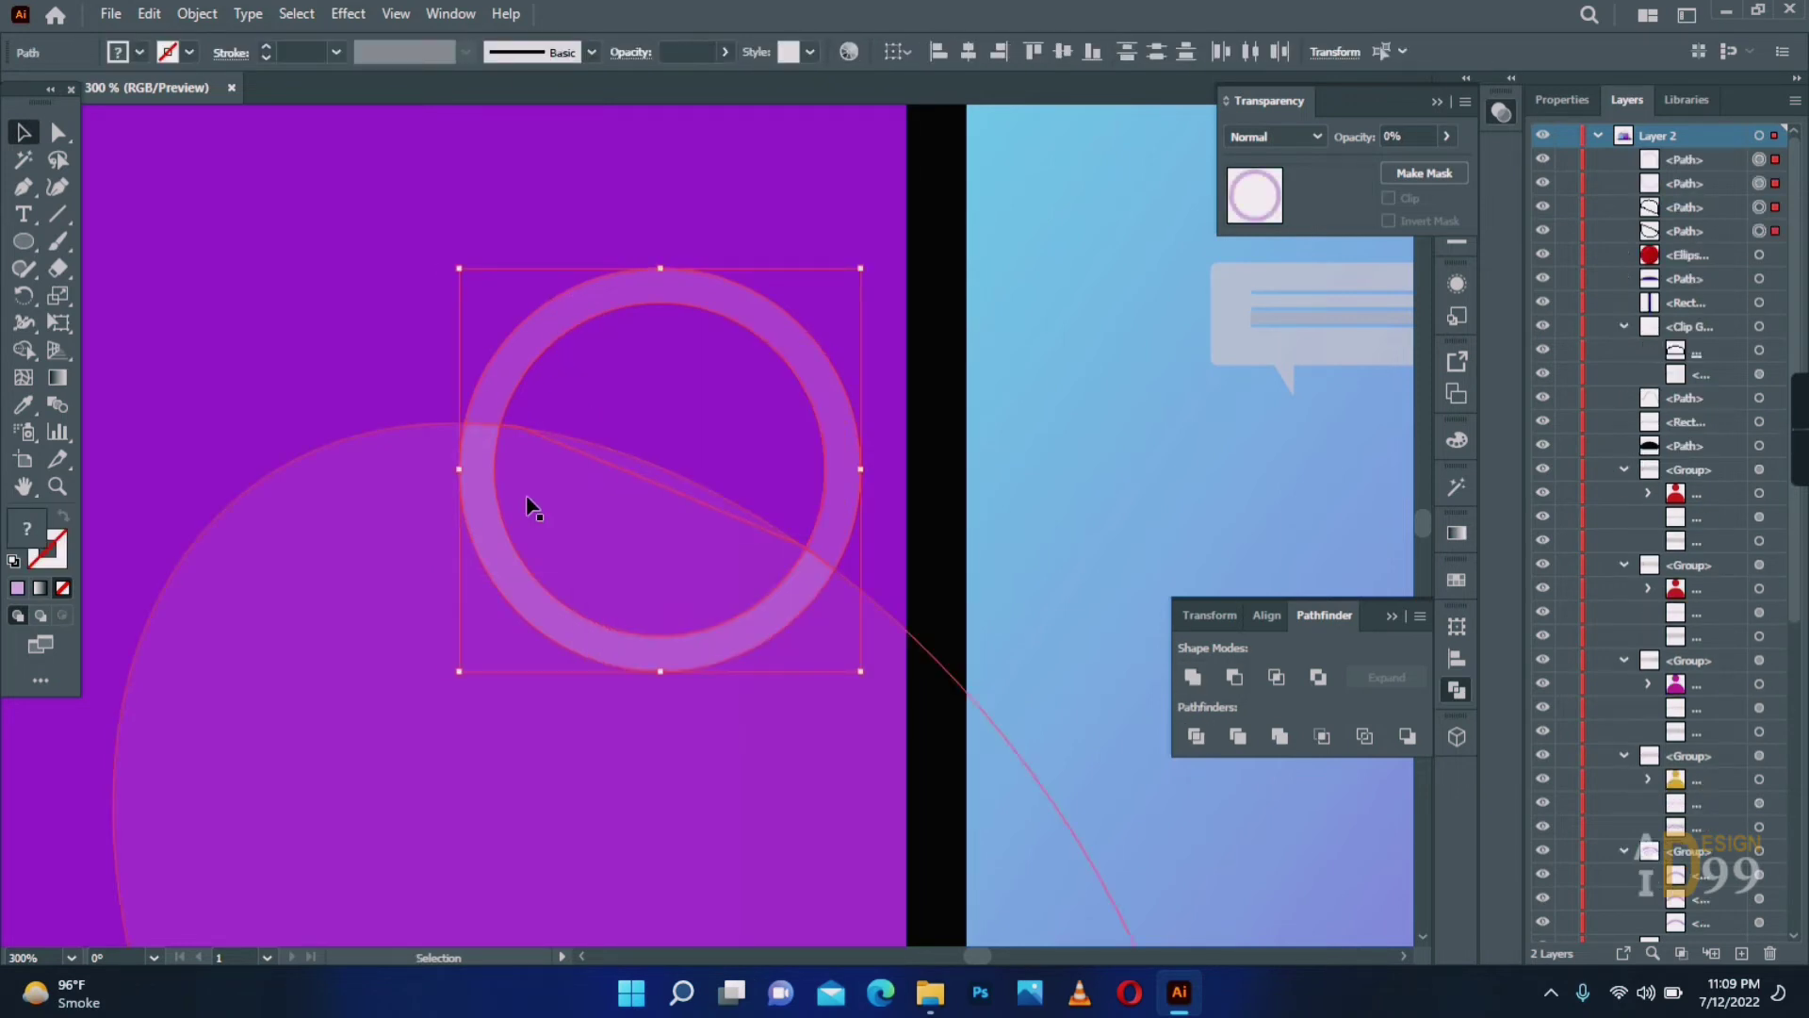
key("ctrl+shift+a")
left_click(544, 332)
key("Delete")
Draw a small closed lilac button shape with the Pen tool on the joystick base's right slope.
left_click(244, 527, "alt")
left_click(877, 593, "alt")
left_click(876, 593, "alt")
left_click(859, 566, "alt")
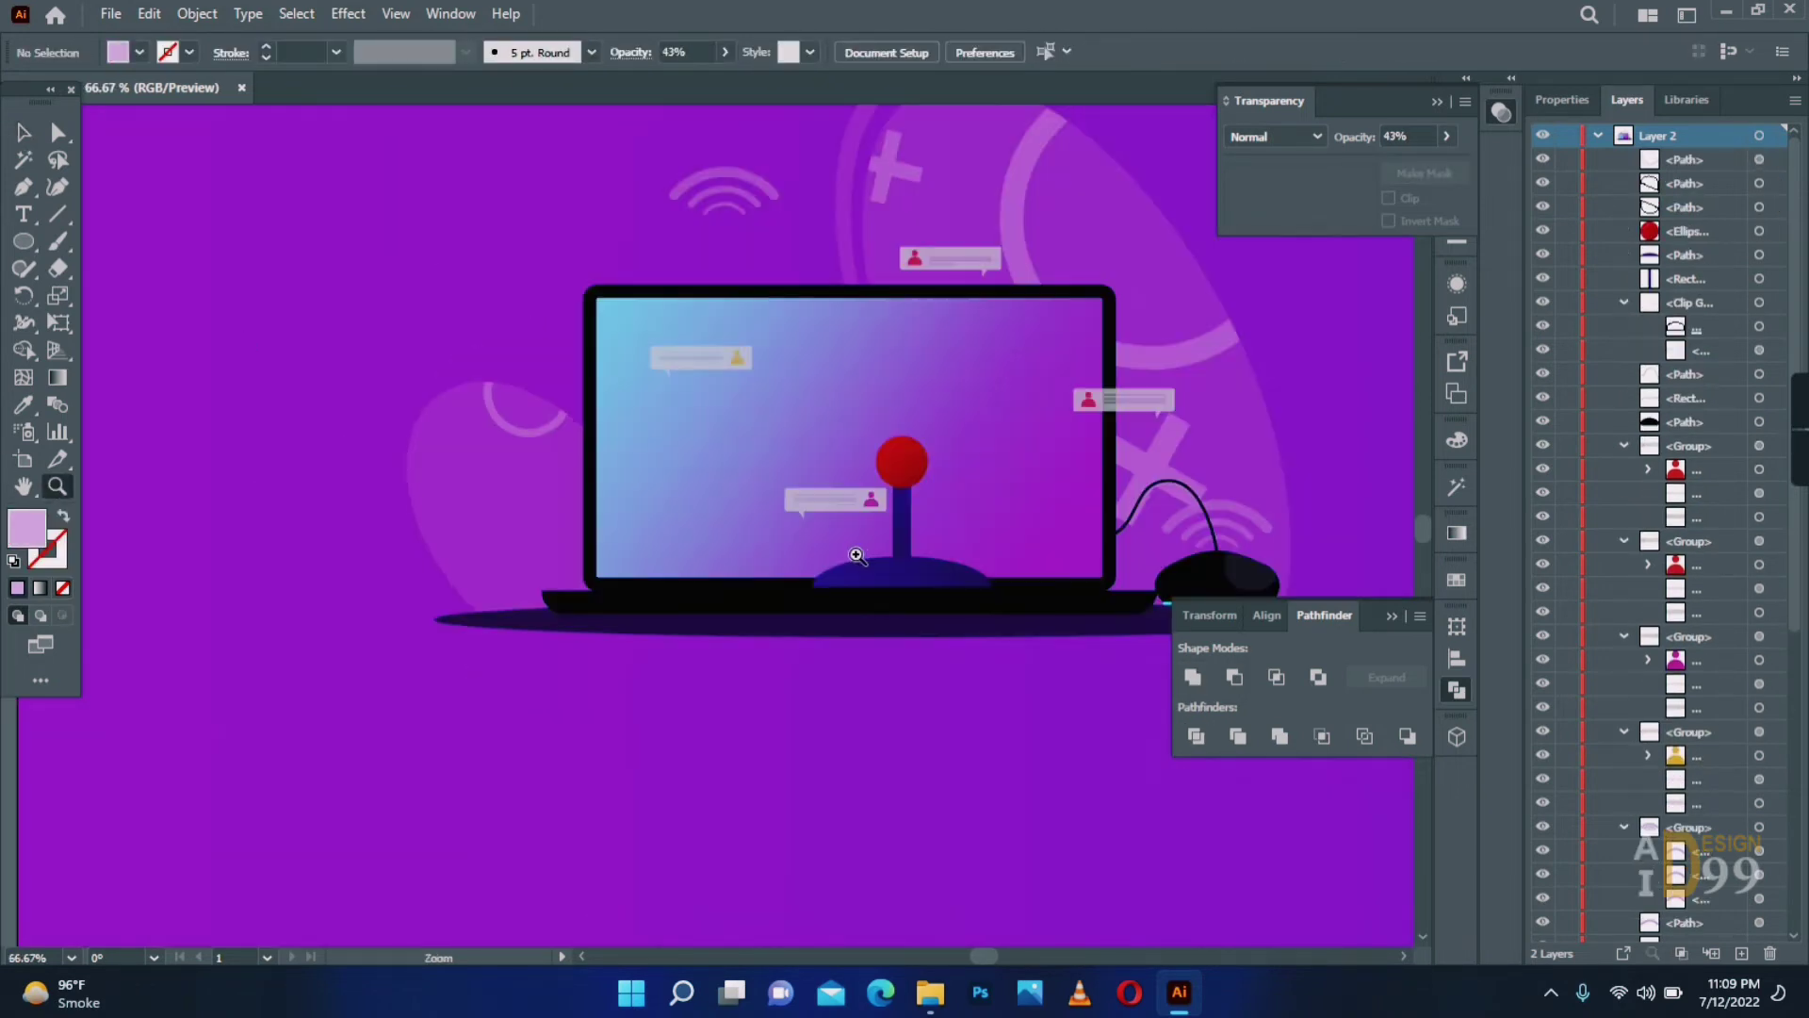
left_click_drag(743, 543, 631, 634)
left_click(881, 653)
left_click(711, 538)
double_click(706, 535)
left_click(23, 187)
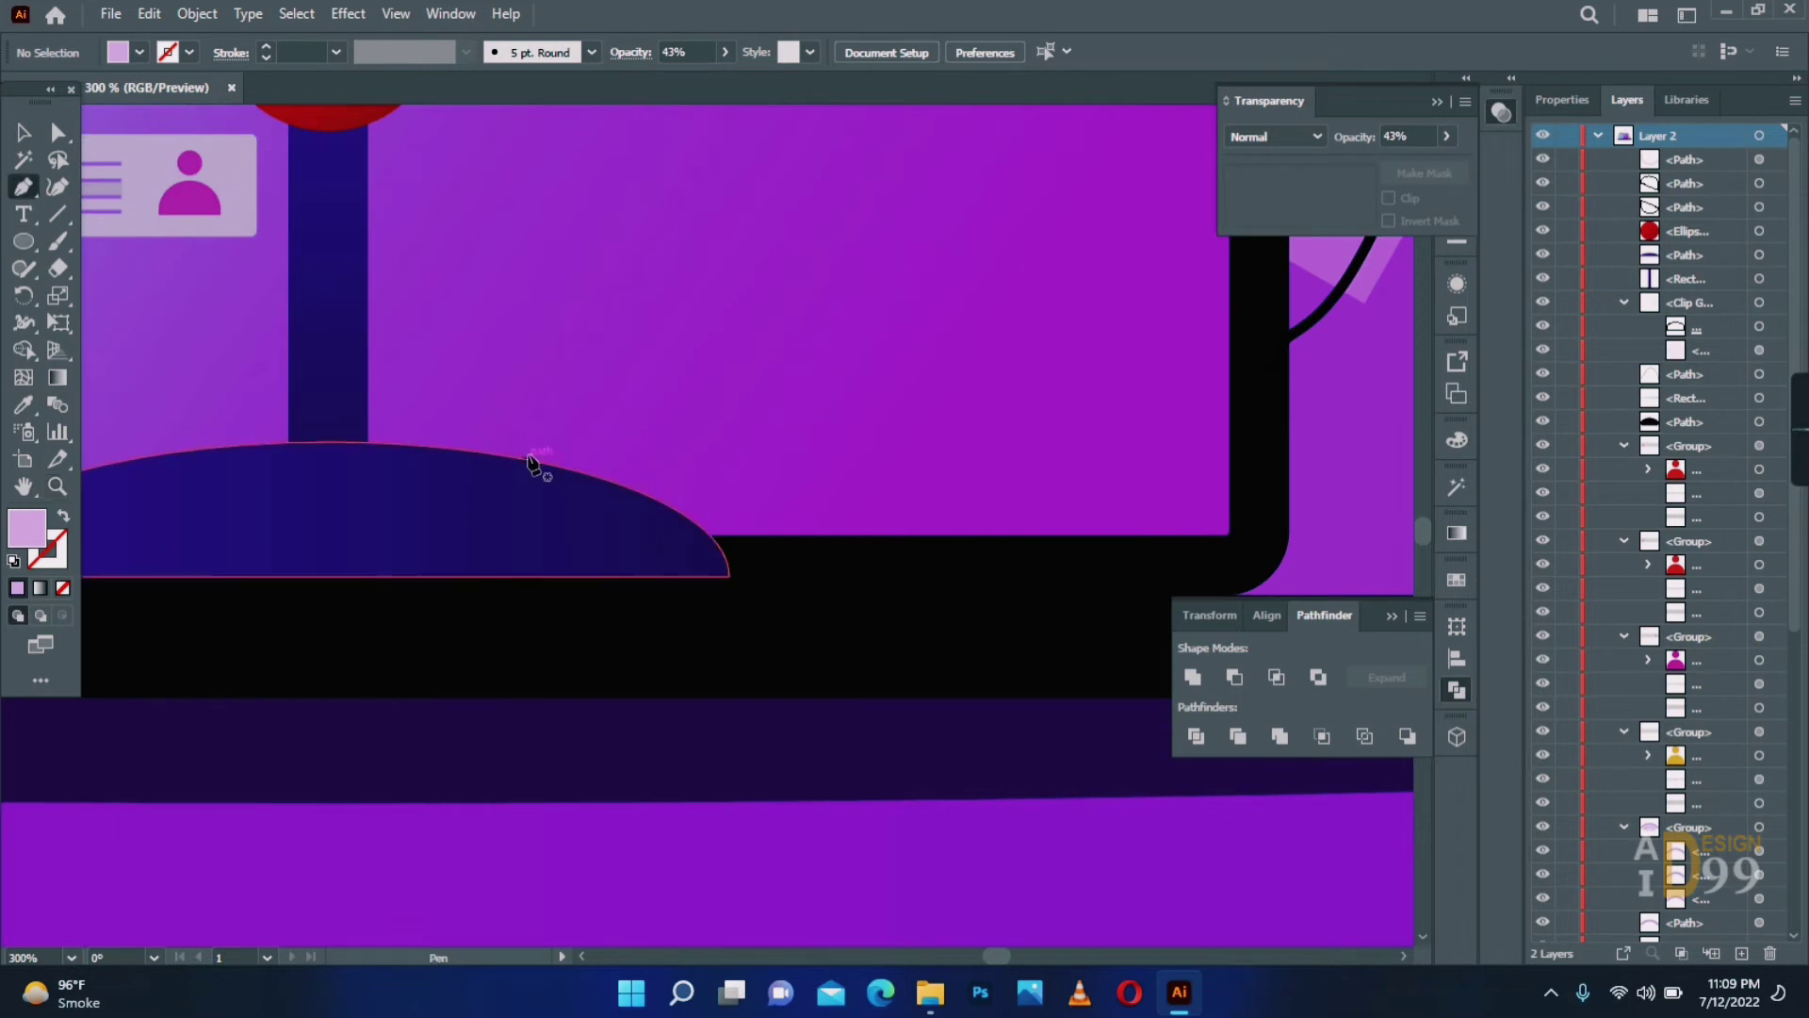
left_click(517, 459)
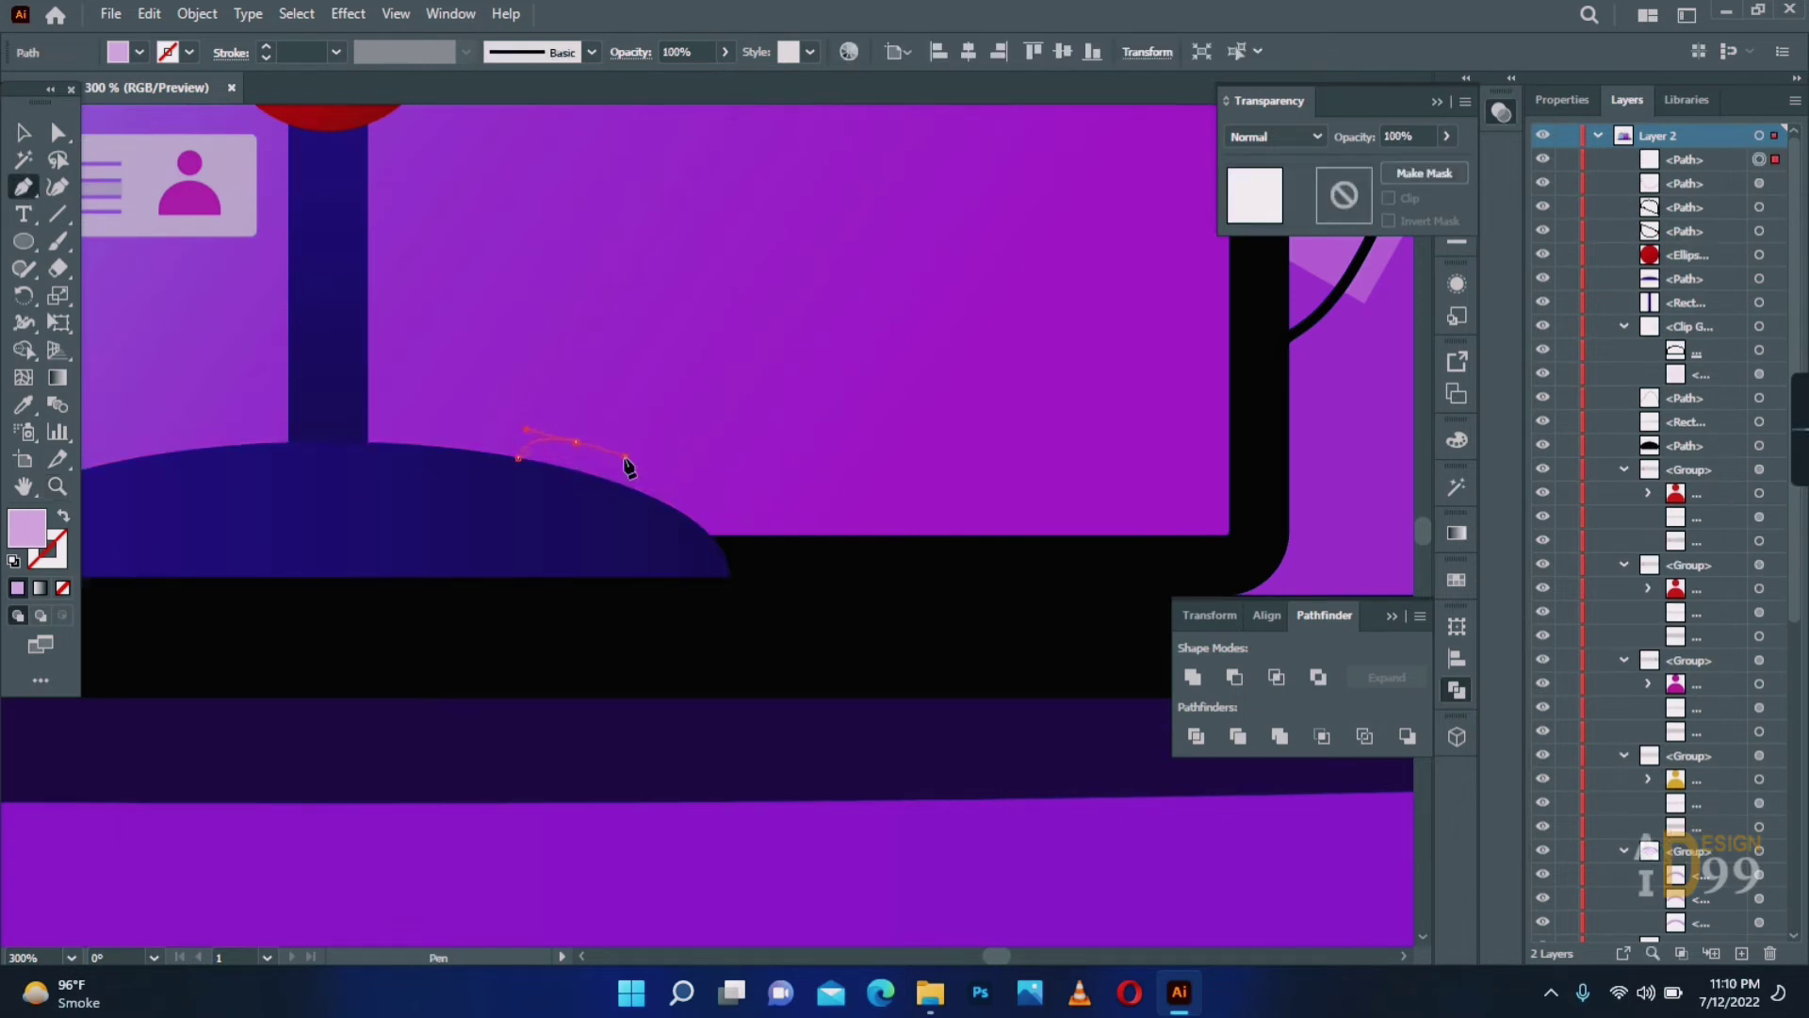
left_click_drag(627, 462, 404, 437)
left_click(643, 493)
left_click(518, 459)
key("v")
Reshape the curve at the button's right end by adjusting its anchor handle with Direct Selection.
key("a")
left_click(634, 463)
key("z")
left_click(630, 469)
left_click(630, 468)
left_click(630, 468)
left_click(630, 468)
key("a")
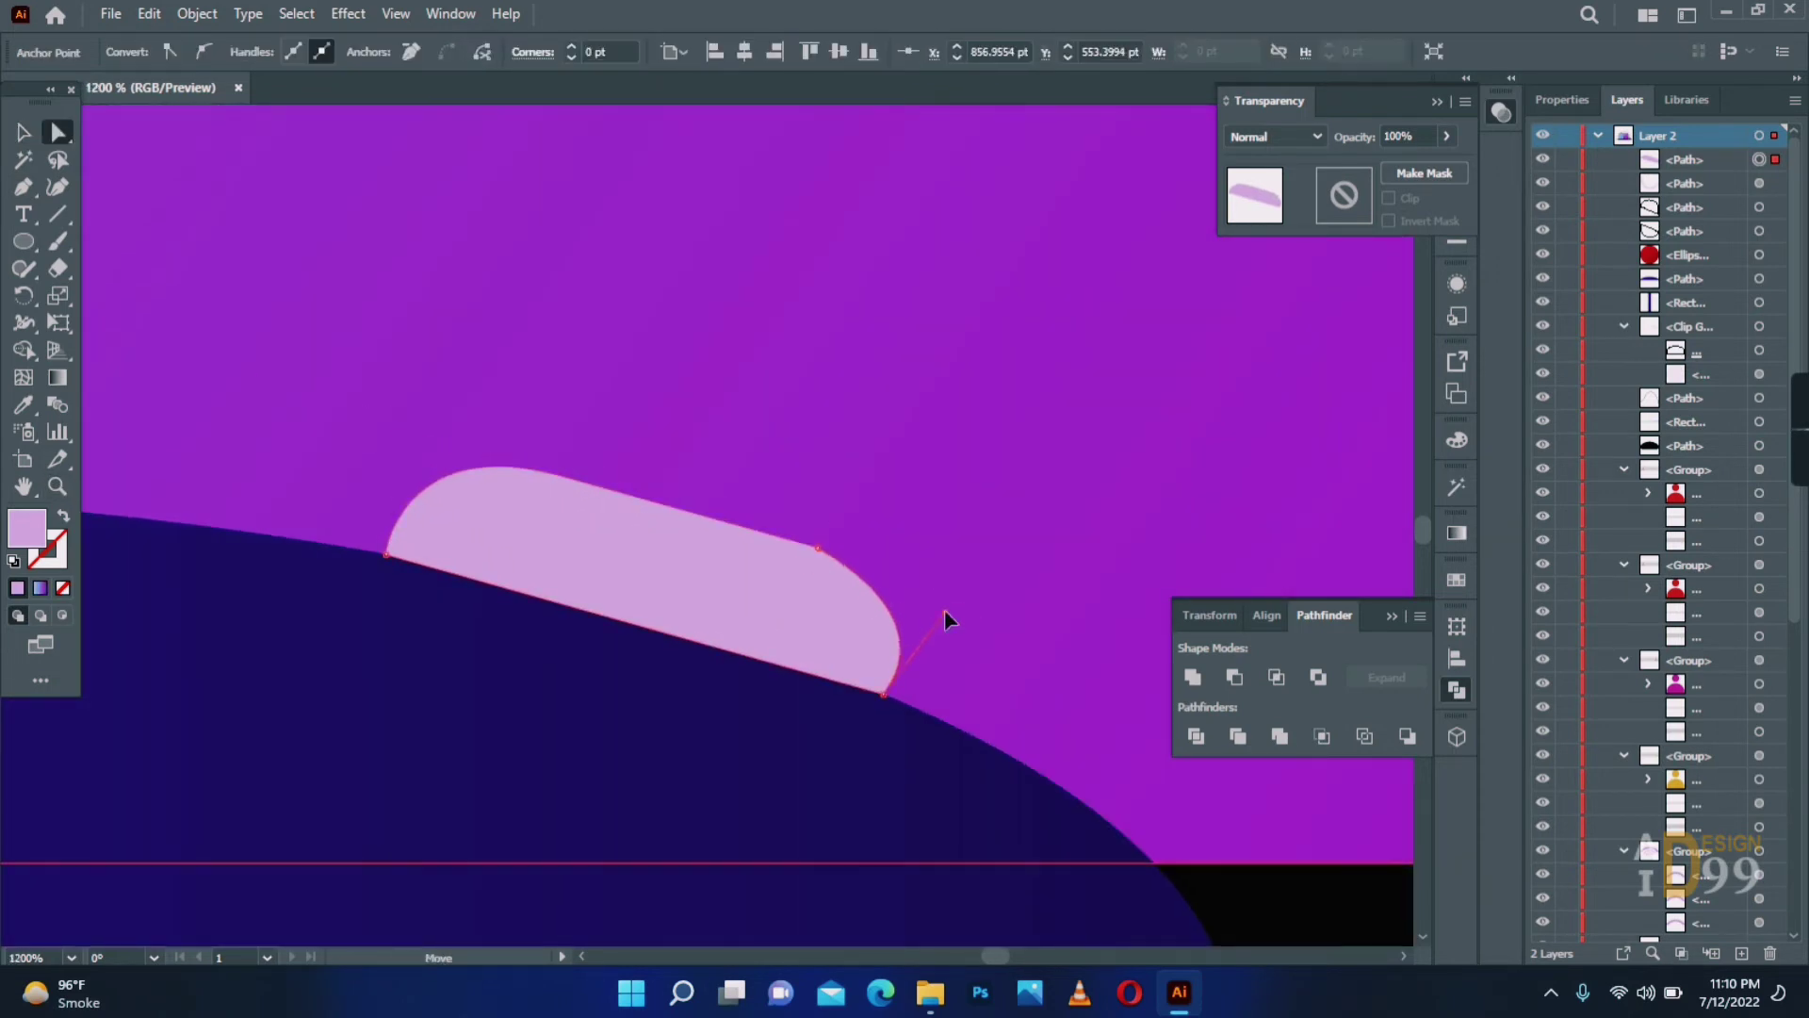
left_click_drag(945, 609, 741, 720)
left_click(924, 637)
Copy the joystick ball's red gradient onto the small button shape.
key("z")
left_click(723, 547, "alt")
left_click(722, 547, "alt")
left_click(722, 547, "alt")
left_click(723, 547, "alt")
left_click(723, 547, "alt")
left_click(17, 141)
left_click(713, 549)
left_click(23, 404)
left_click(585, 325)
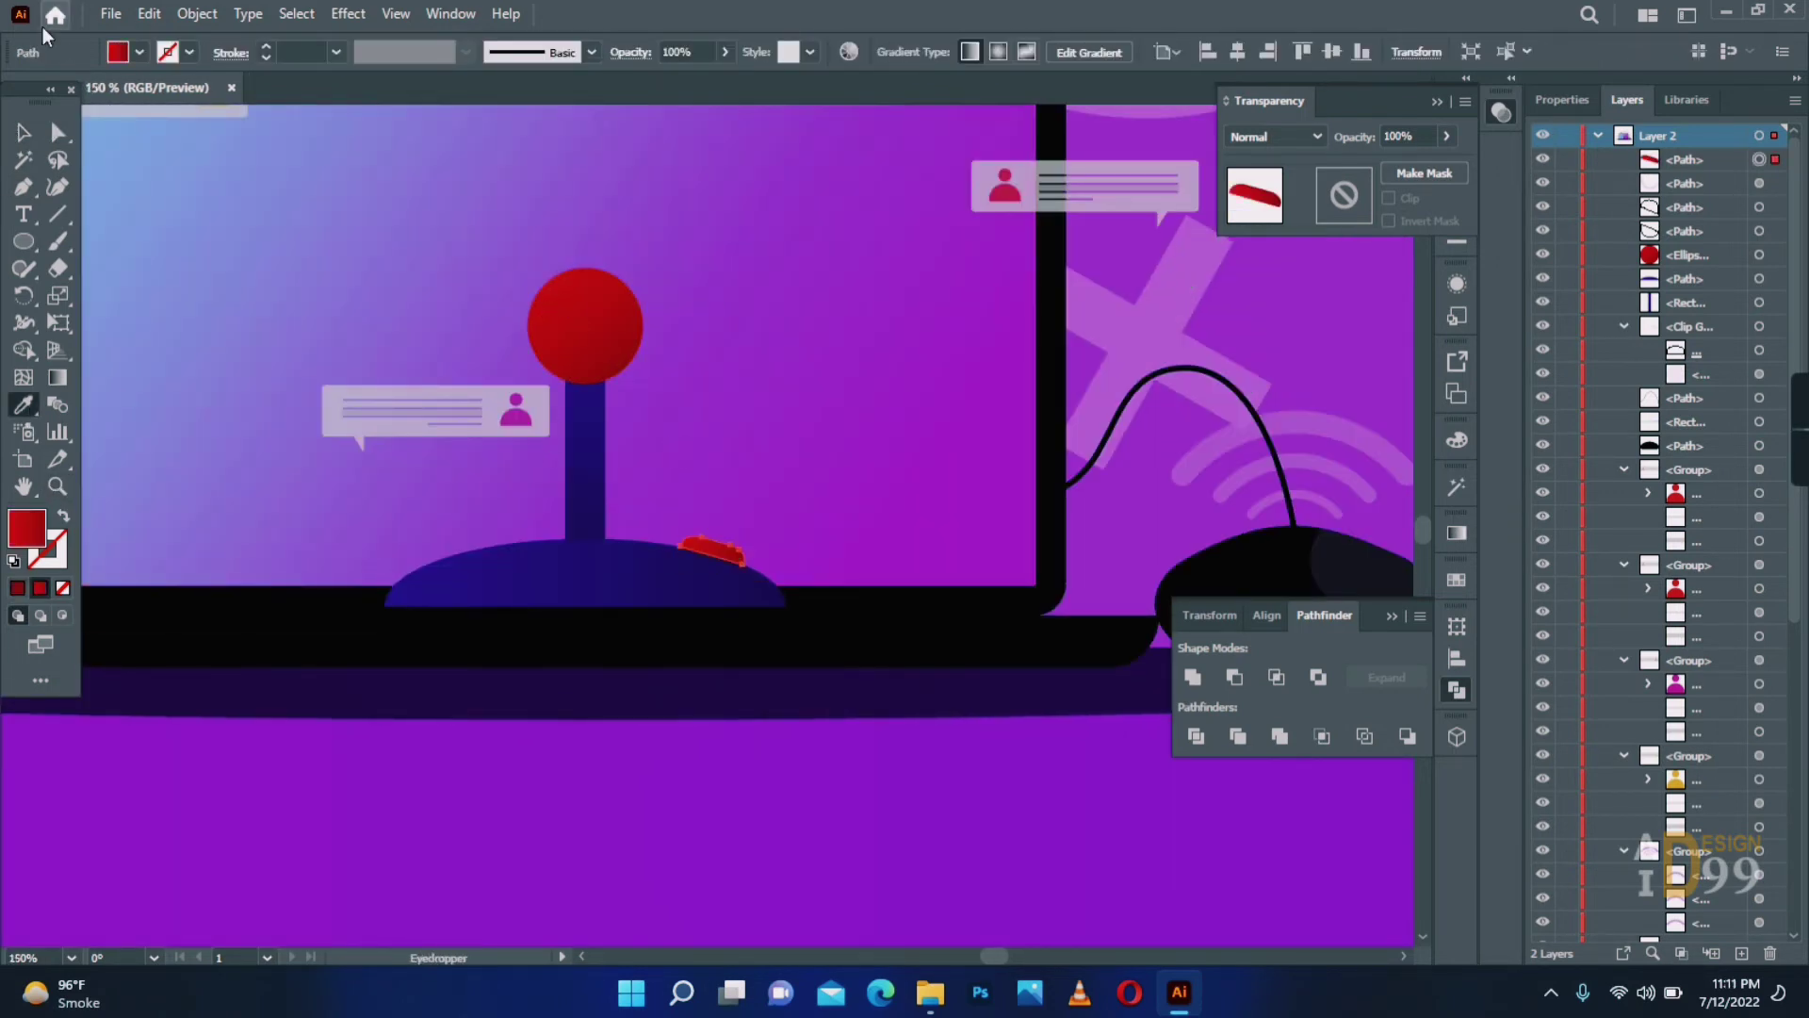
Draw the right half of a gamepad outline below the laptop's left side with the Pen tool, using a 191919 stroke and no fill.
left_click(24, 133)
left_click(330, 500)
left_click(302, 546, "alt")
left_click(24, 188)
left_click(449, 657)
left_click_drag(539, 637, 561, 615)
left_click(539, 638)
left_click(64, 515)
double_click(47, 549)
left_click(1005, 696)
left_click(1529, 449)
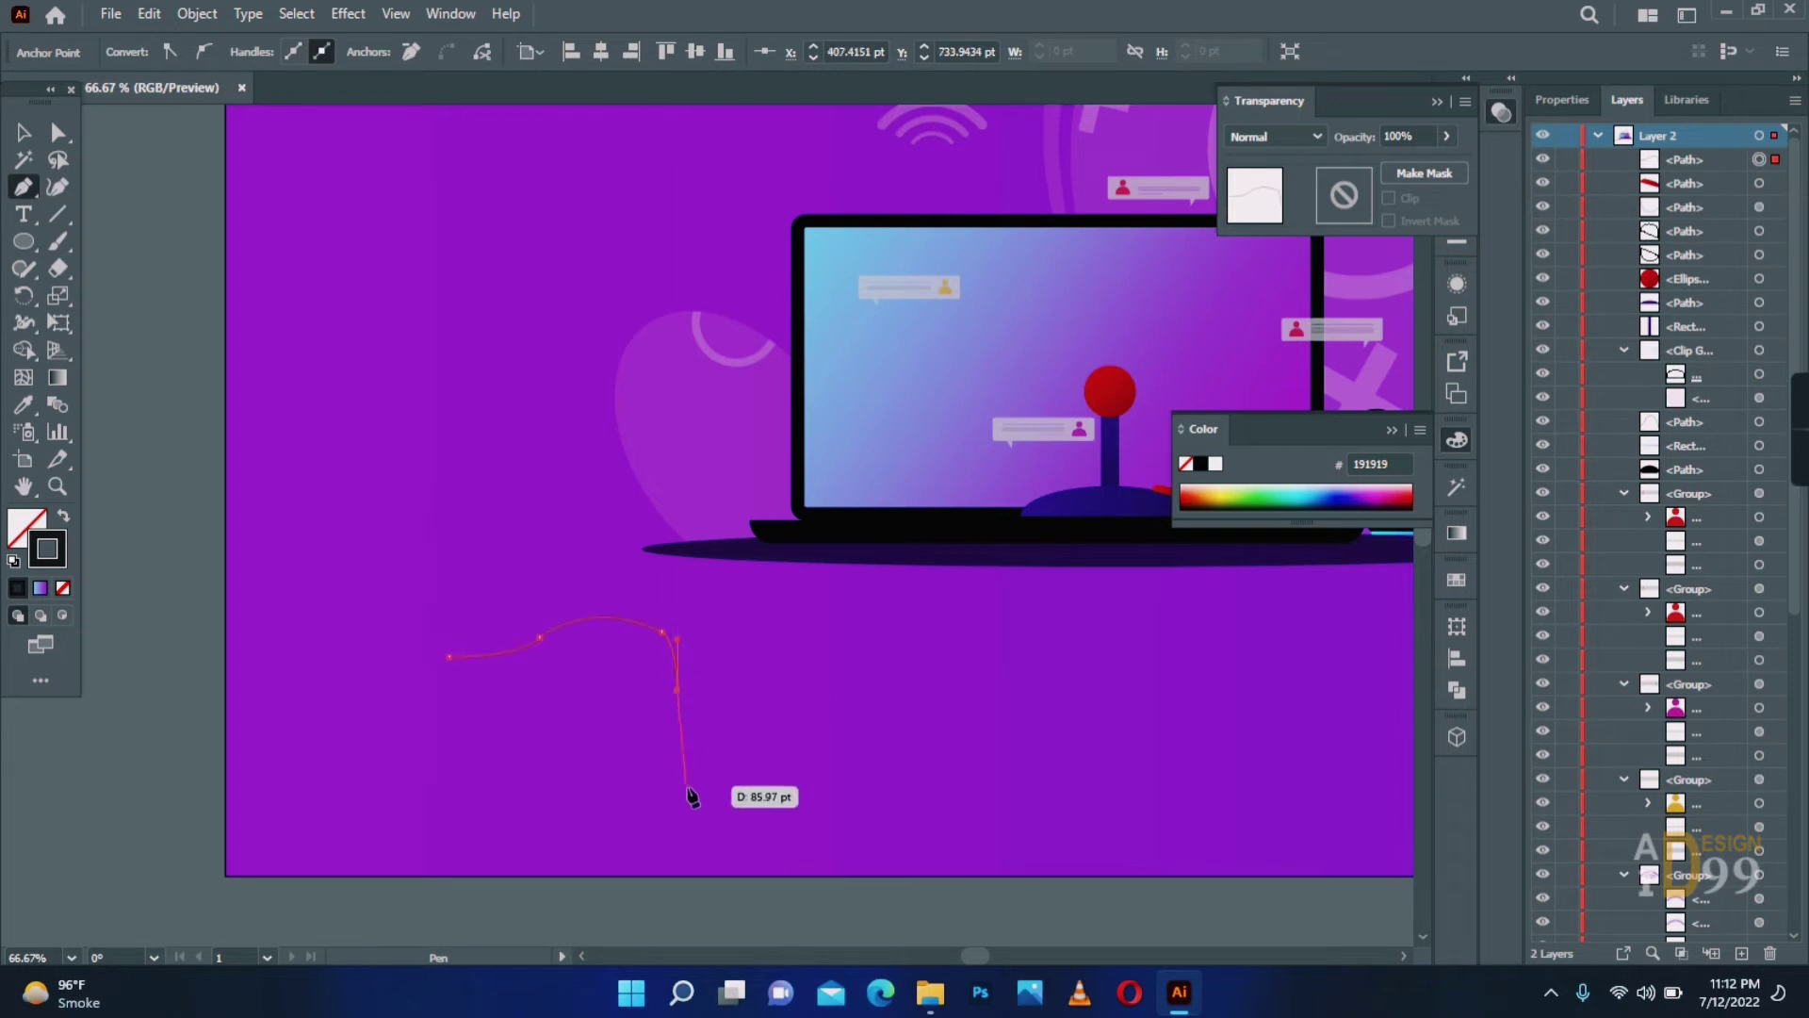
left_click_drag(641, 859, 609, 808)
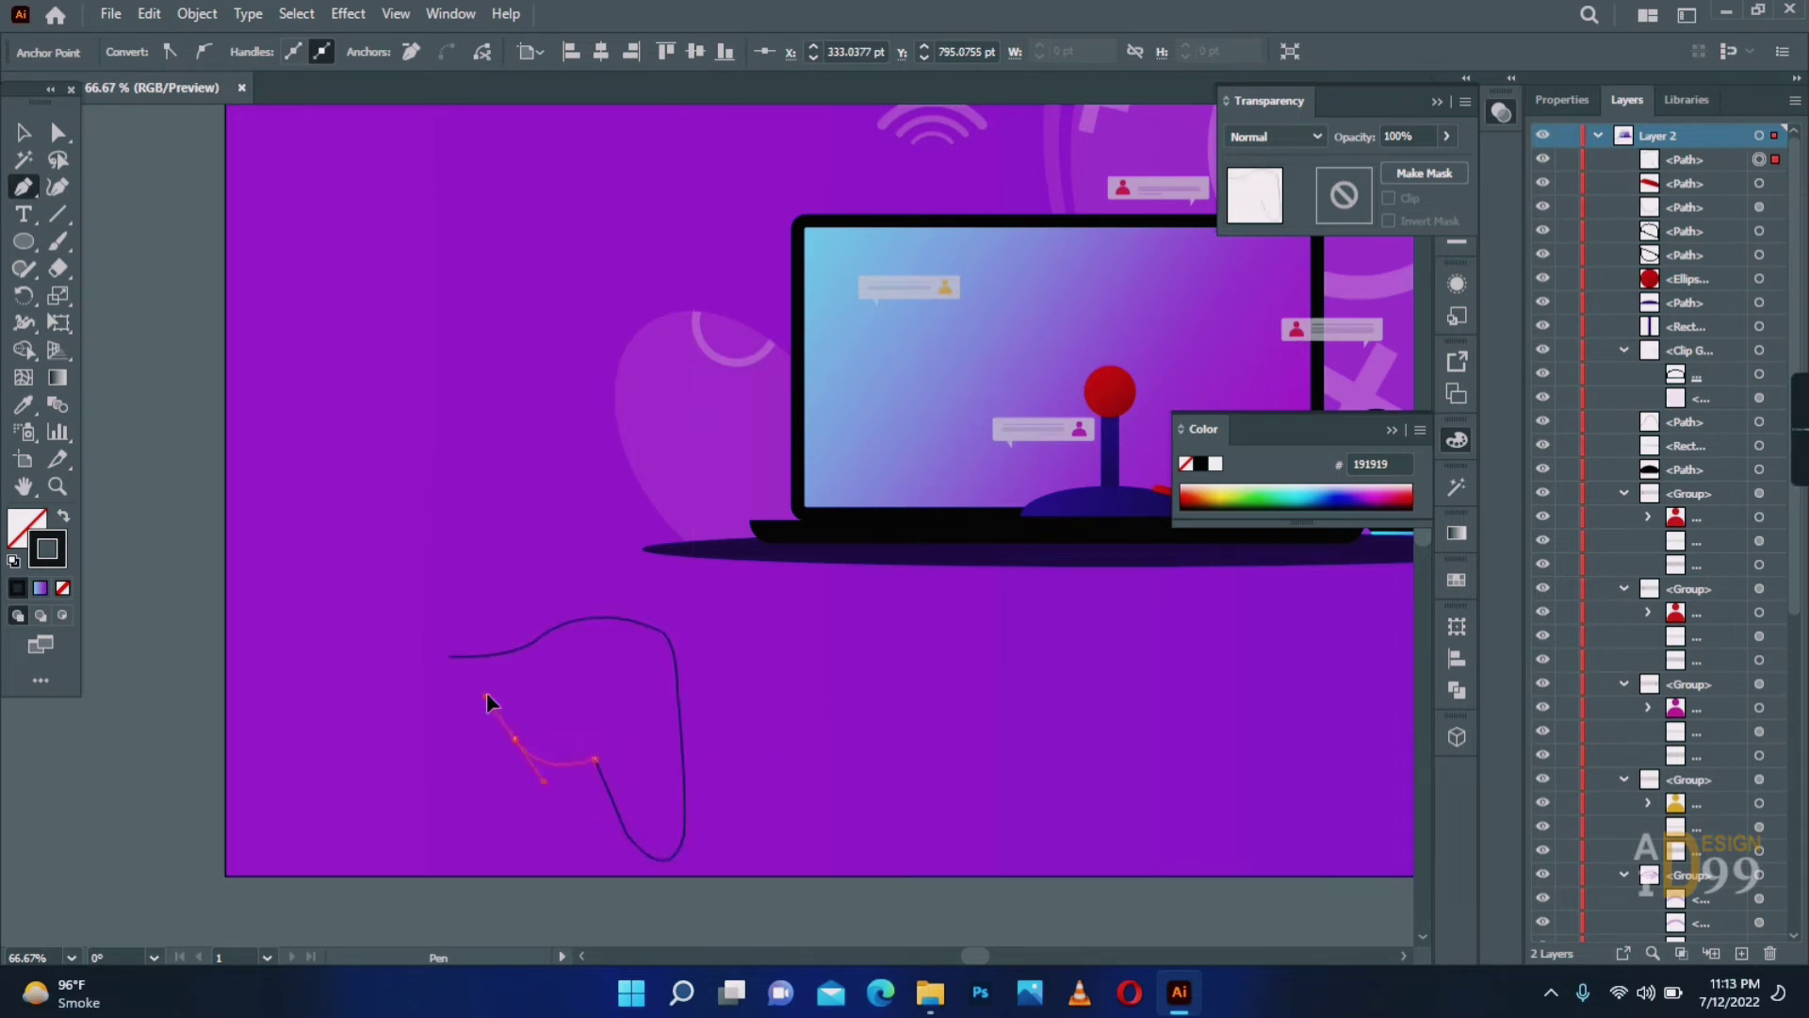
left_click_drag(487, 695, 413, 725)
left_click(516, 739)
left_click(25, 132)
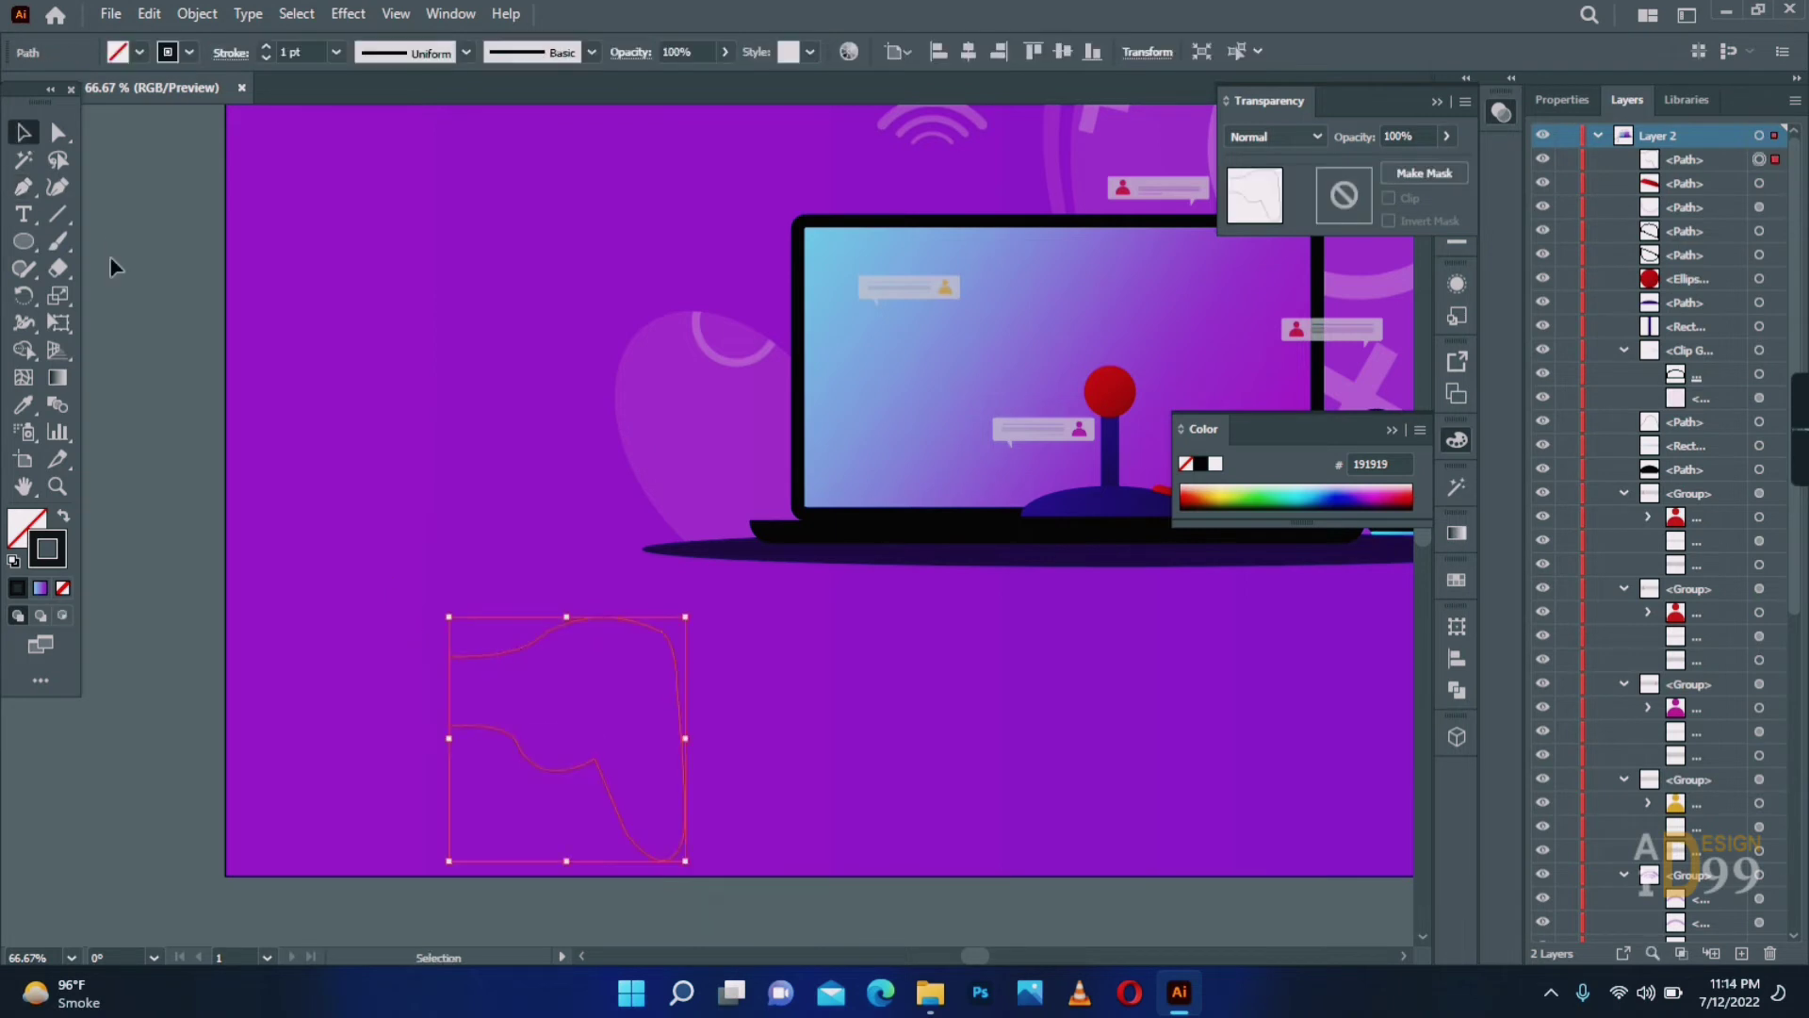
Round the outline's corners with Direct Selection, including the inner corner where the grip meets the lower curve.
left_click(23, 269)
left_click(94, 323)
key("a")
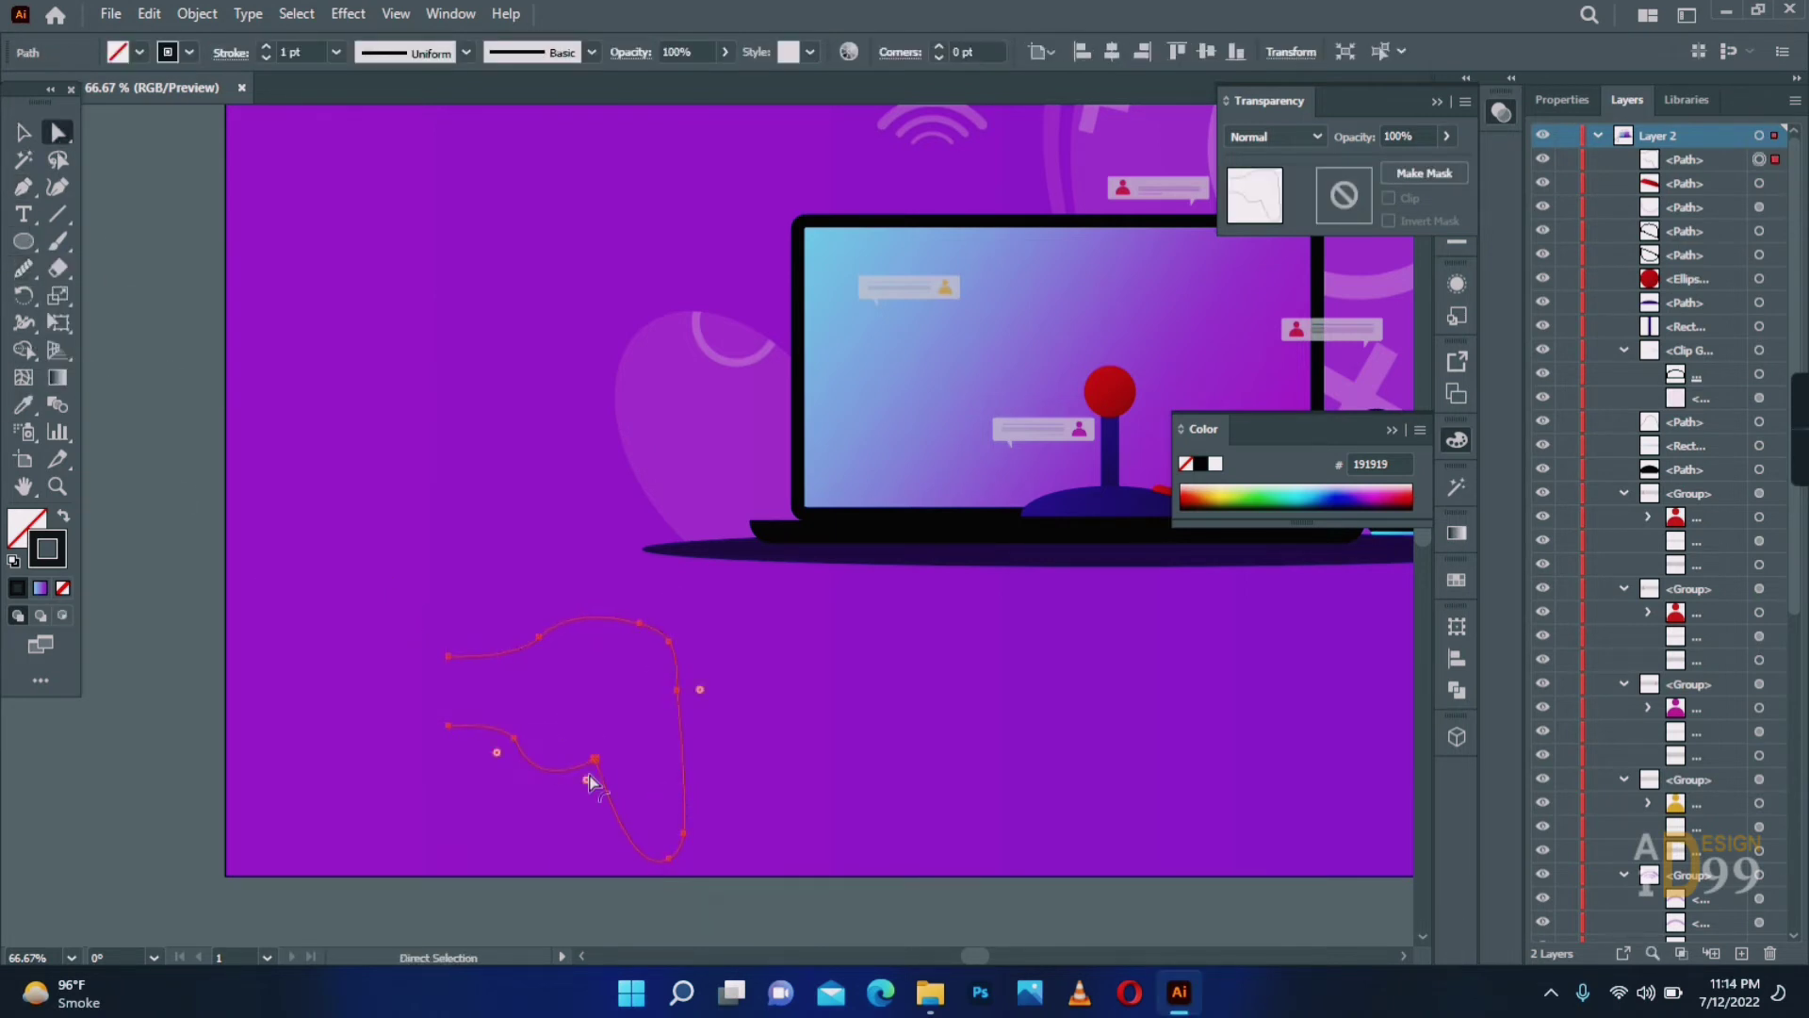
left_click(593, 765)
left_click(193, 705)
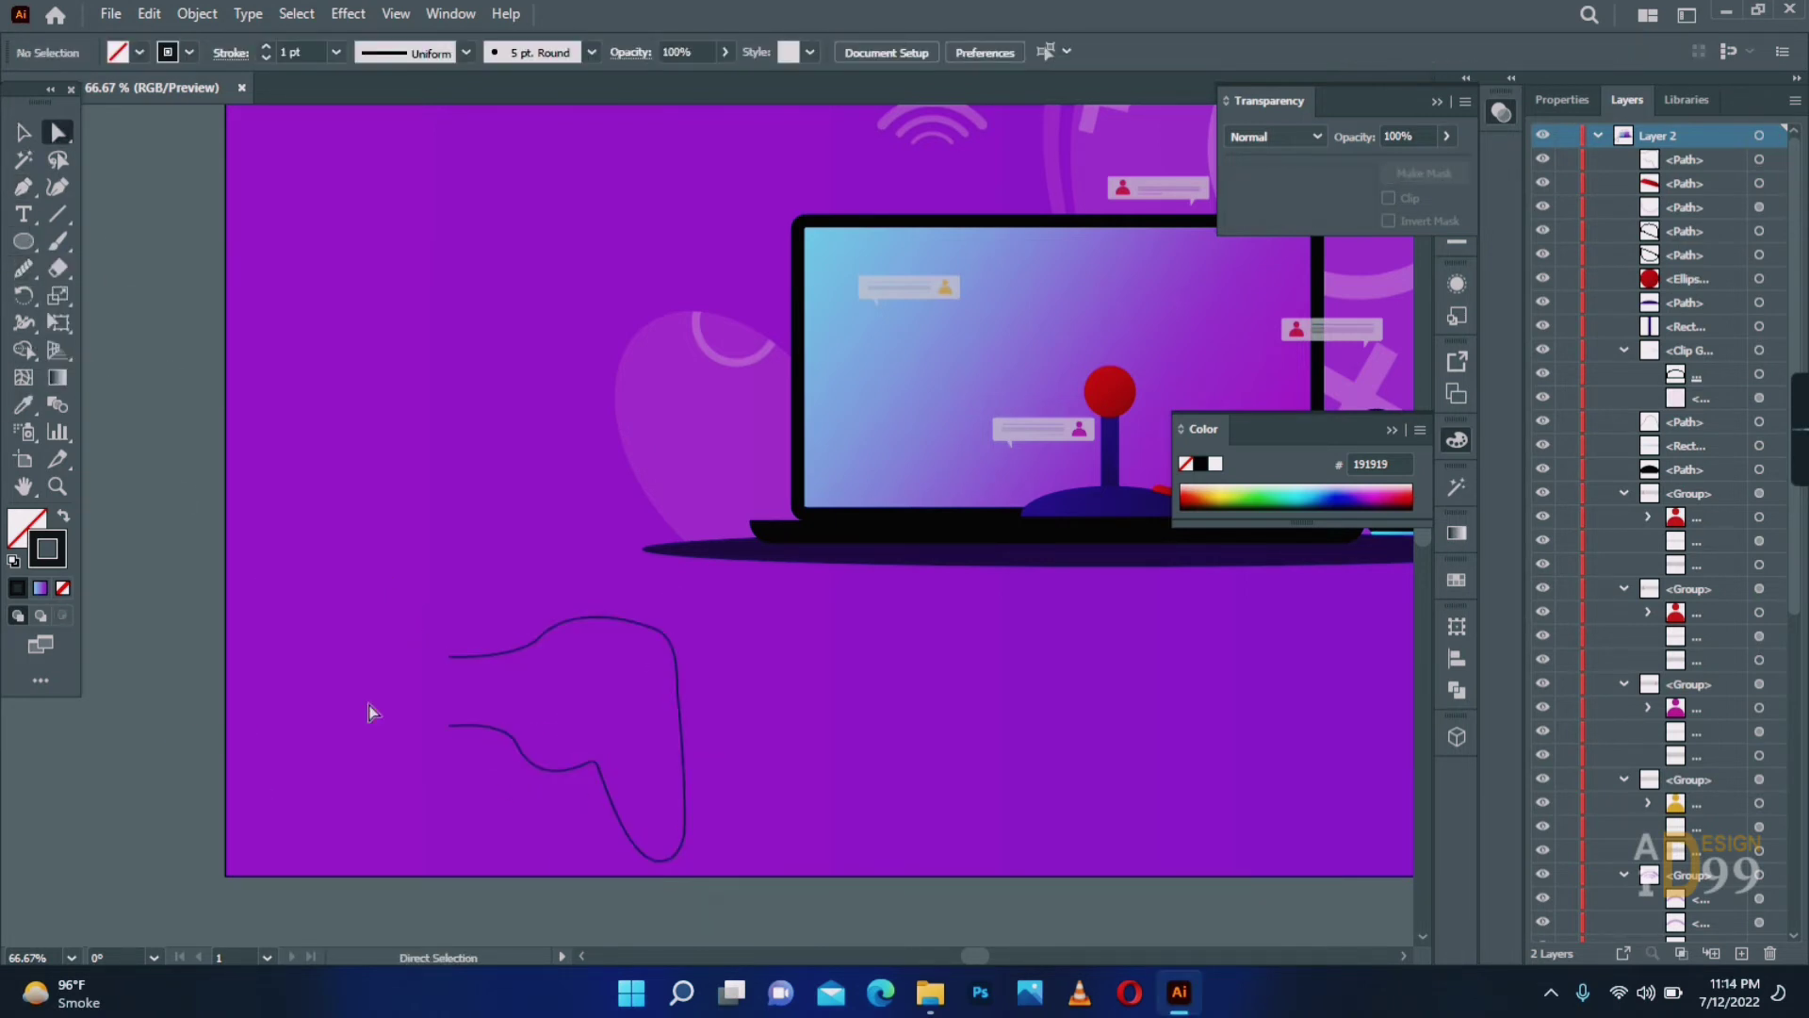
left_click(683, 695)
left_click(229, 634)
left_click(646, 626)
left_click(184, 686)
Move the outline's upper anchor points up to make the gamepad body taller.
left_click_drag(738, 709, 741, 716)
key("Up")
key("Up")
key("Up")
key("Up")
key("Up")
key("Up")
key("Up")
key("Up")
key("Up")
key("Up")
key("Up")
key("Up")
key("Up")
key("Up")
key("Up")
key("Up")
key("Up")
key("Up")
key("Up")
key("Up")
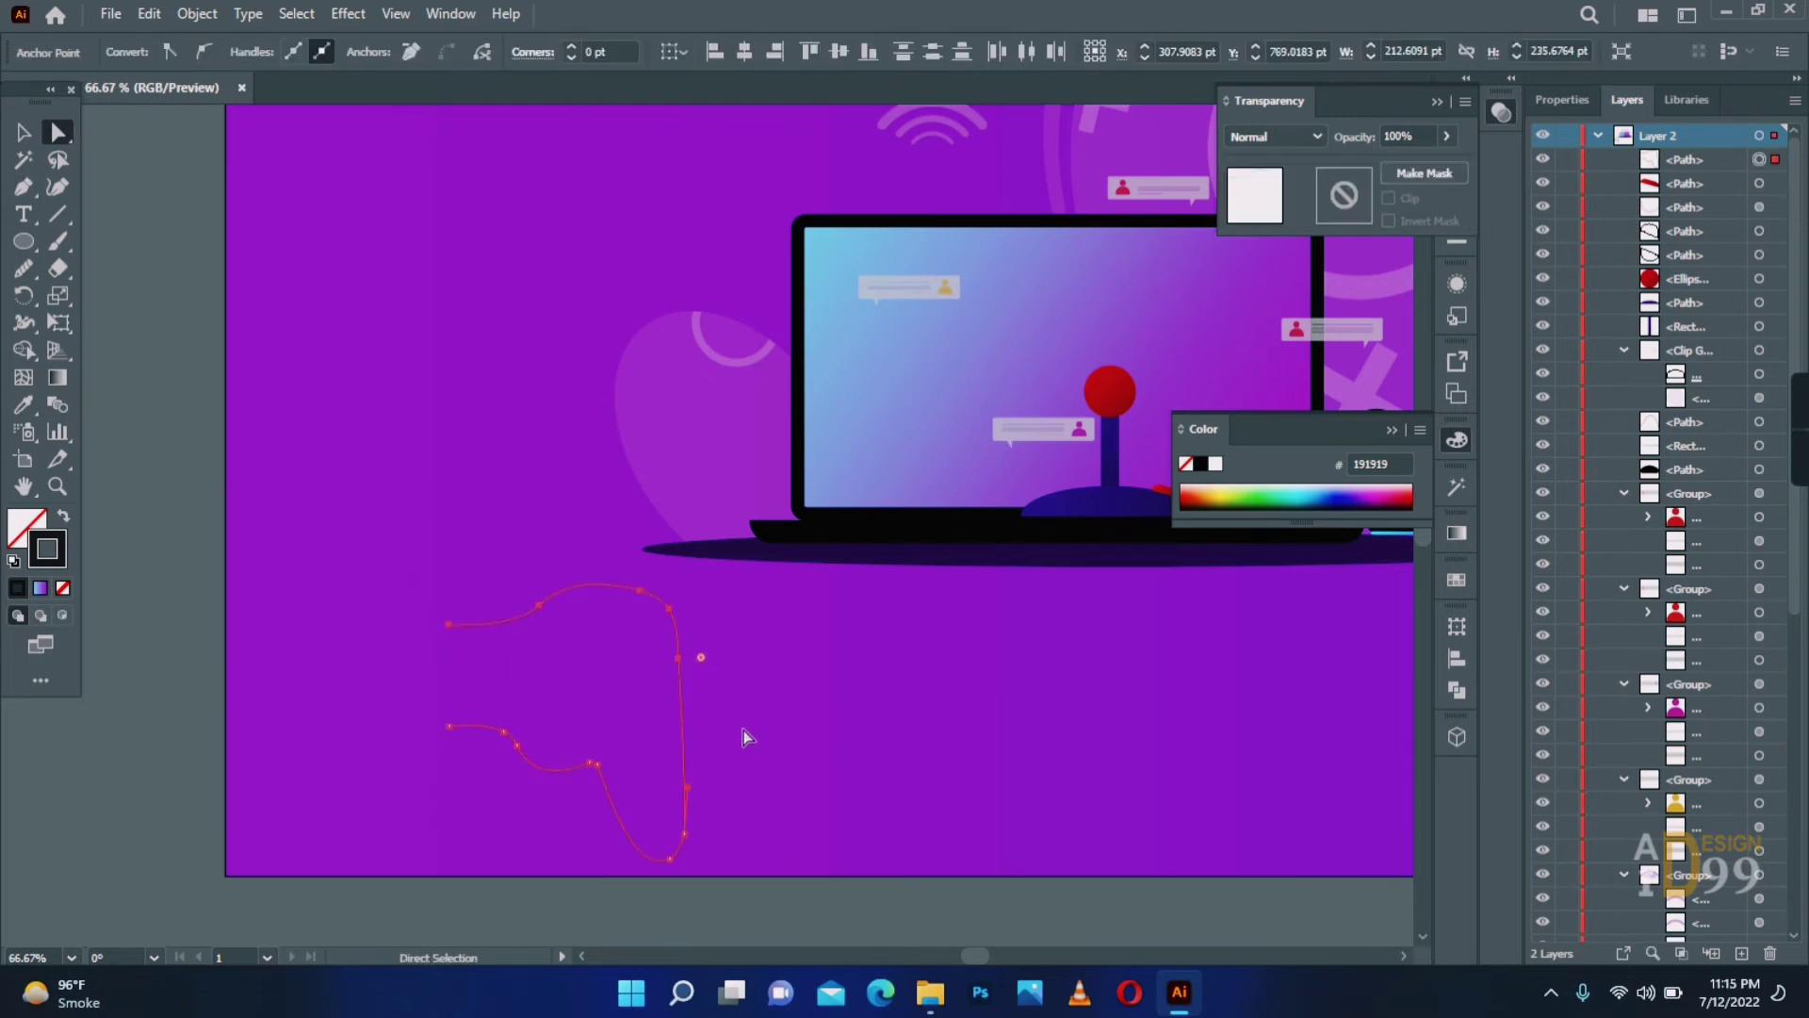
left_click(744, 731)
Reflect a copy of the half outline across the vertical axis and join it to the original's open edge.
left_click(509, 610)
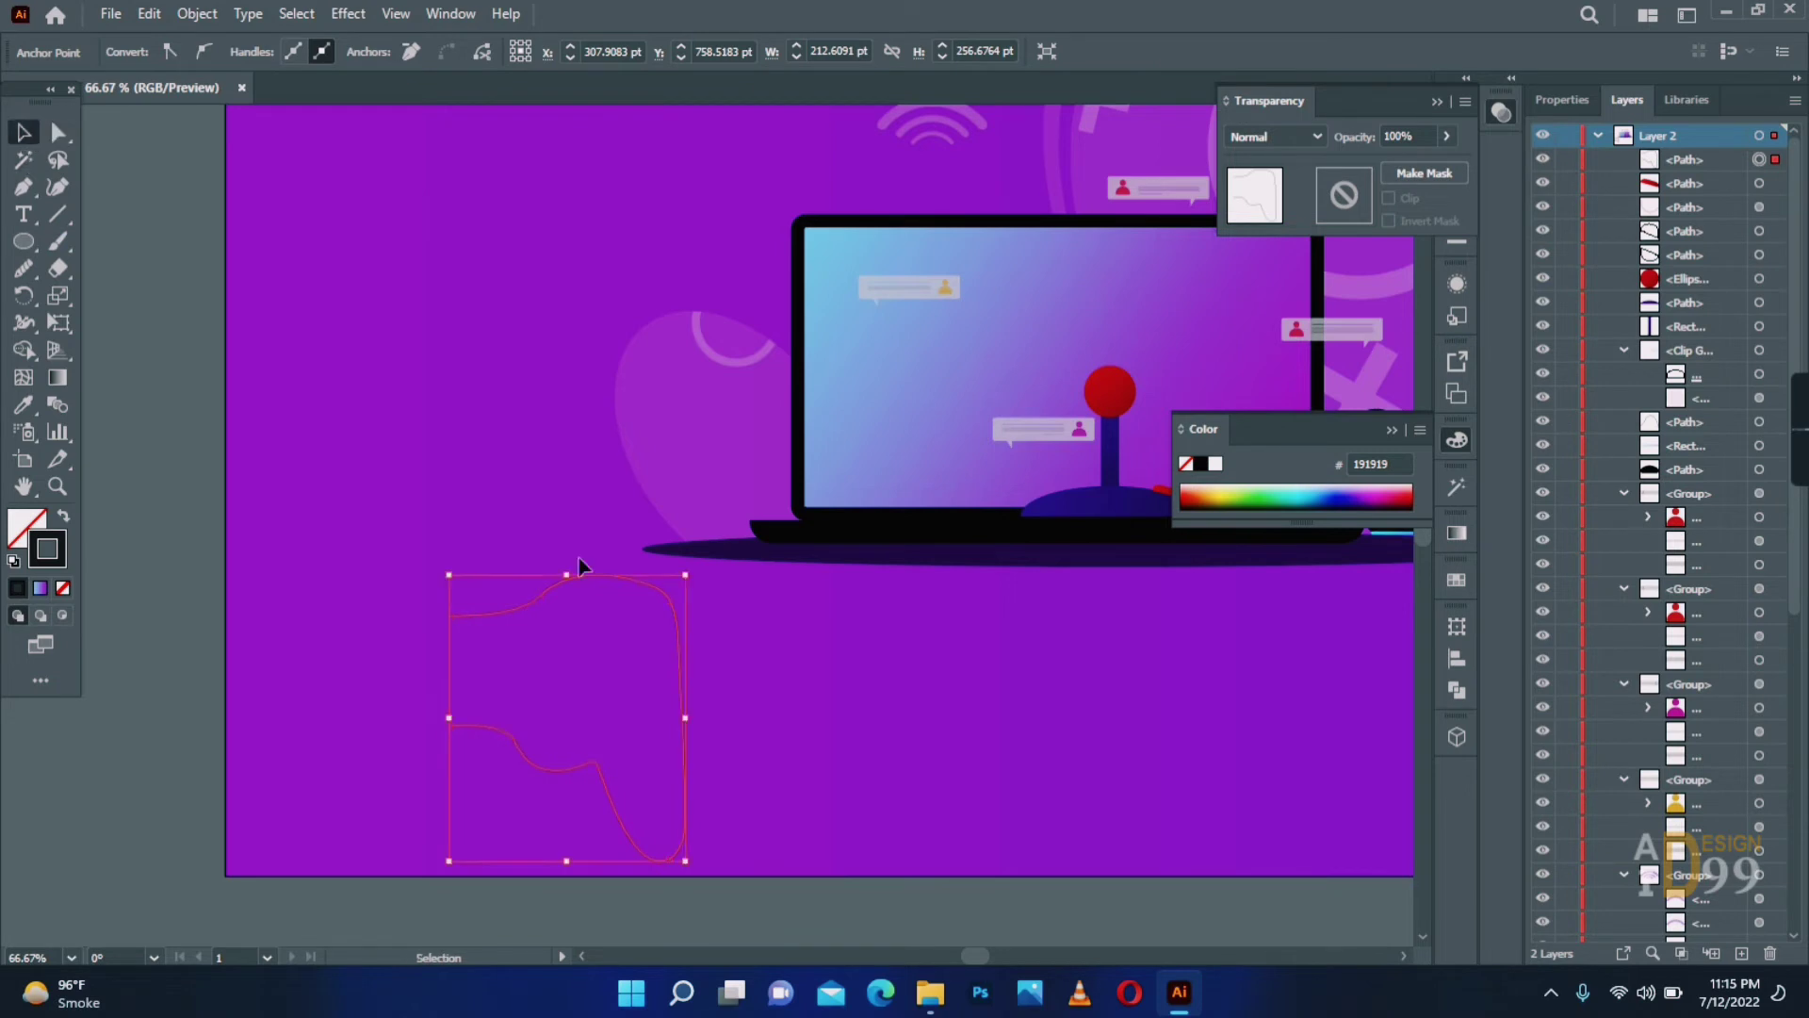
right_click(505, 614)
mouse_move(606, 470)
left_click(812, 554)
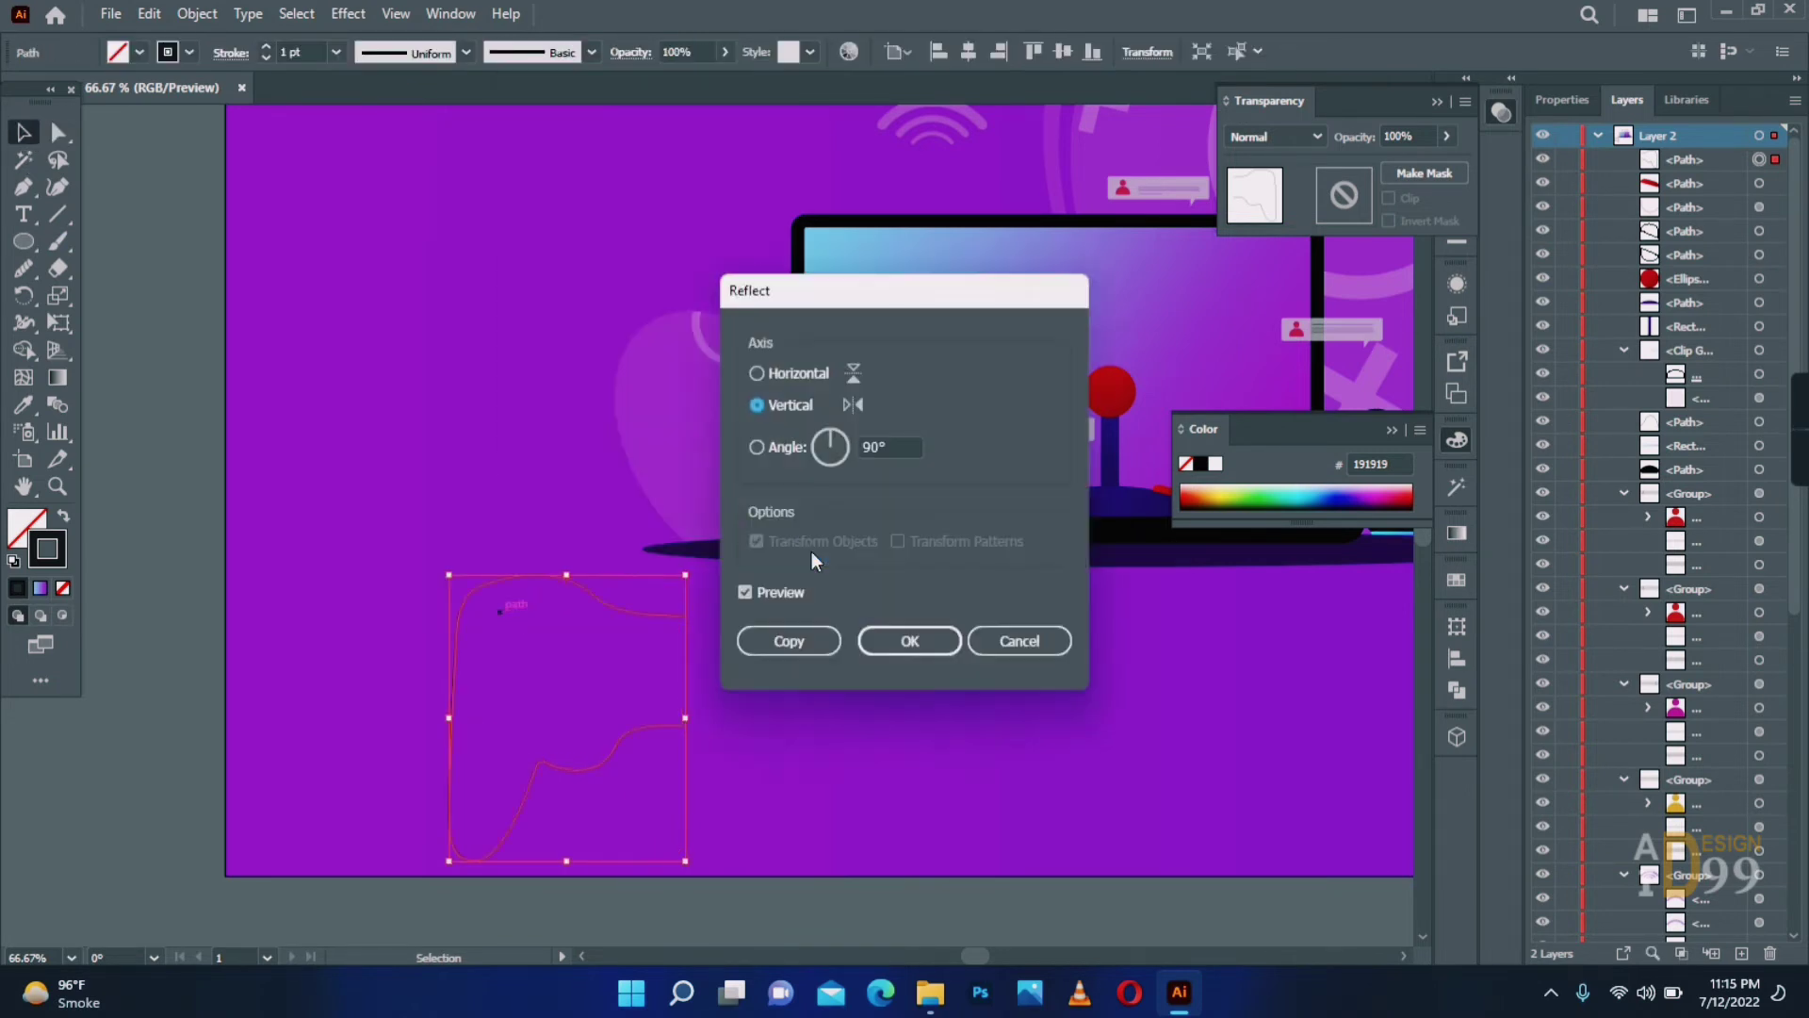
left_click(789, 642)
left_click_drag(484, 594, 249, 593)
left_click(170, 424)
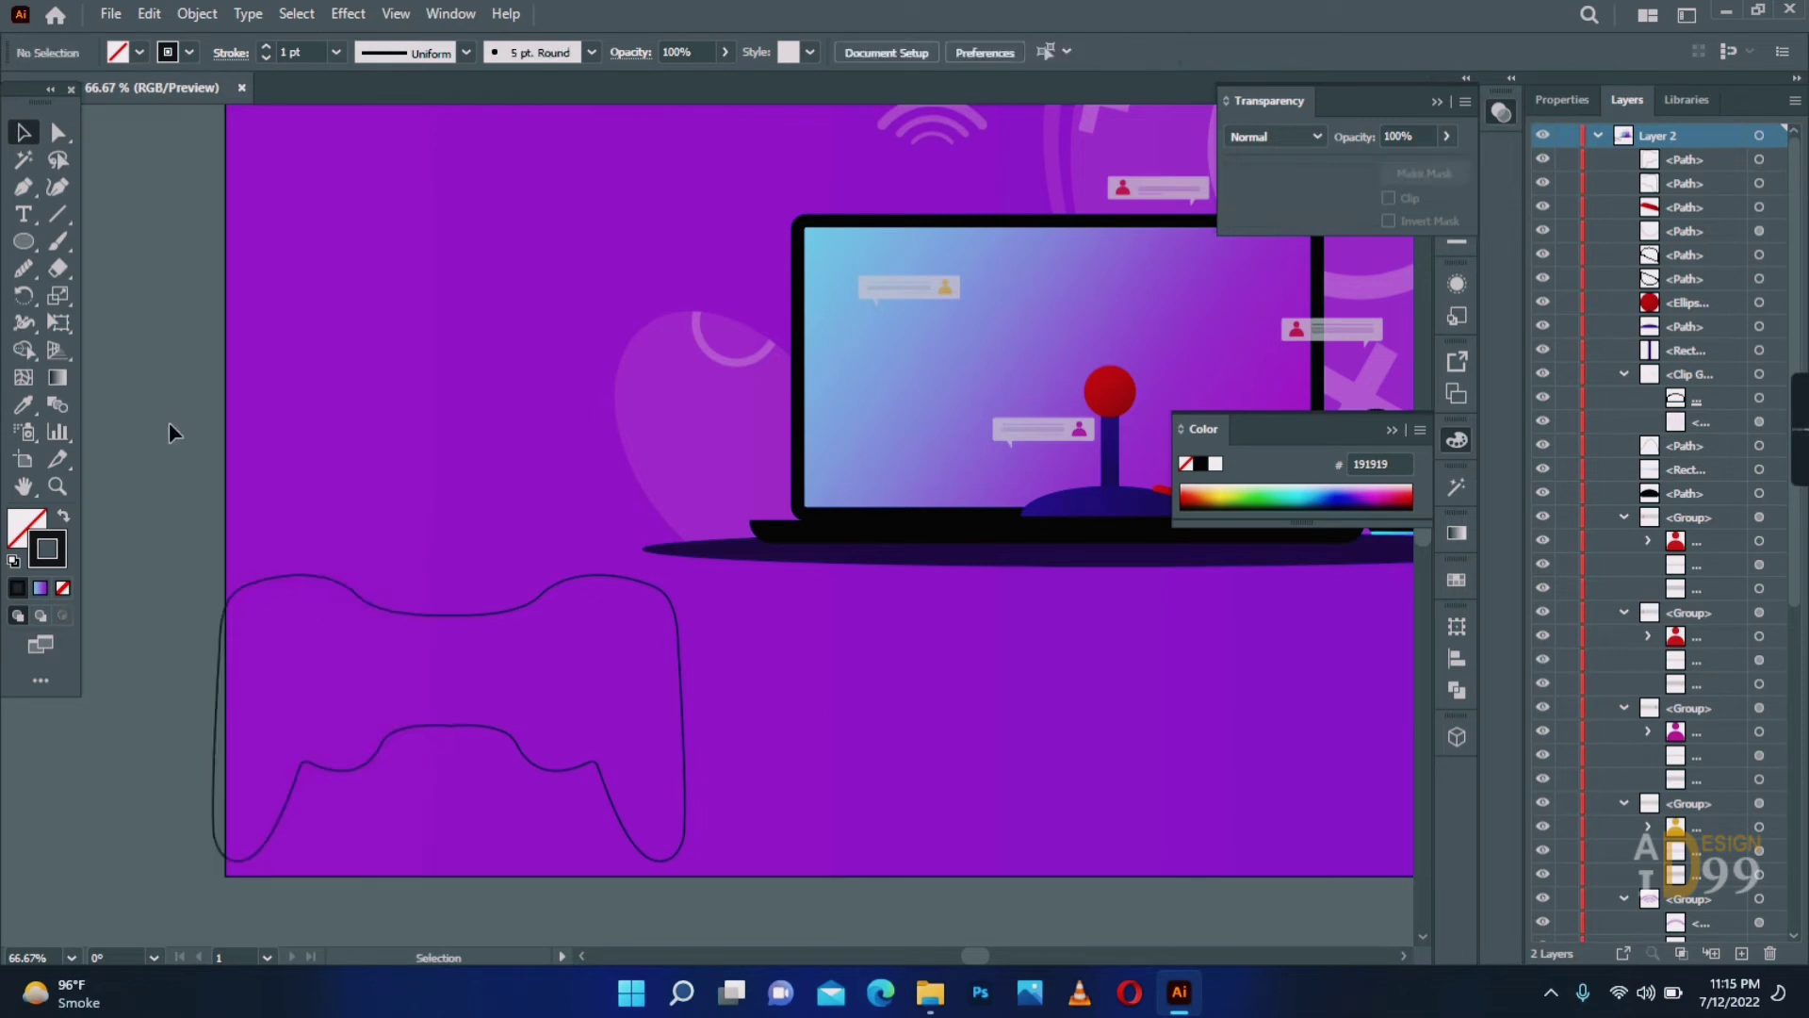
Turn the stroke of both gamepad halves into a fill and recolor it dark navy blue.
left_click(433, 614)
left_click(483, 615, "shift")
left_click(65, 515)
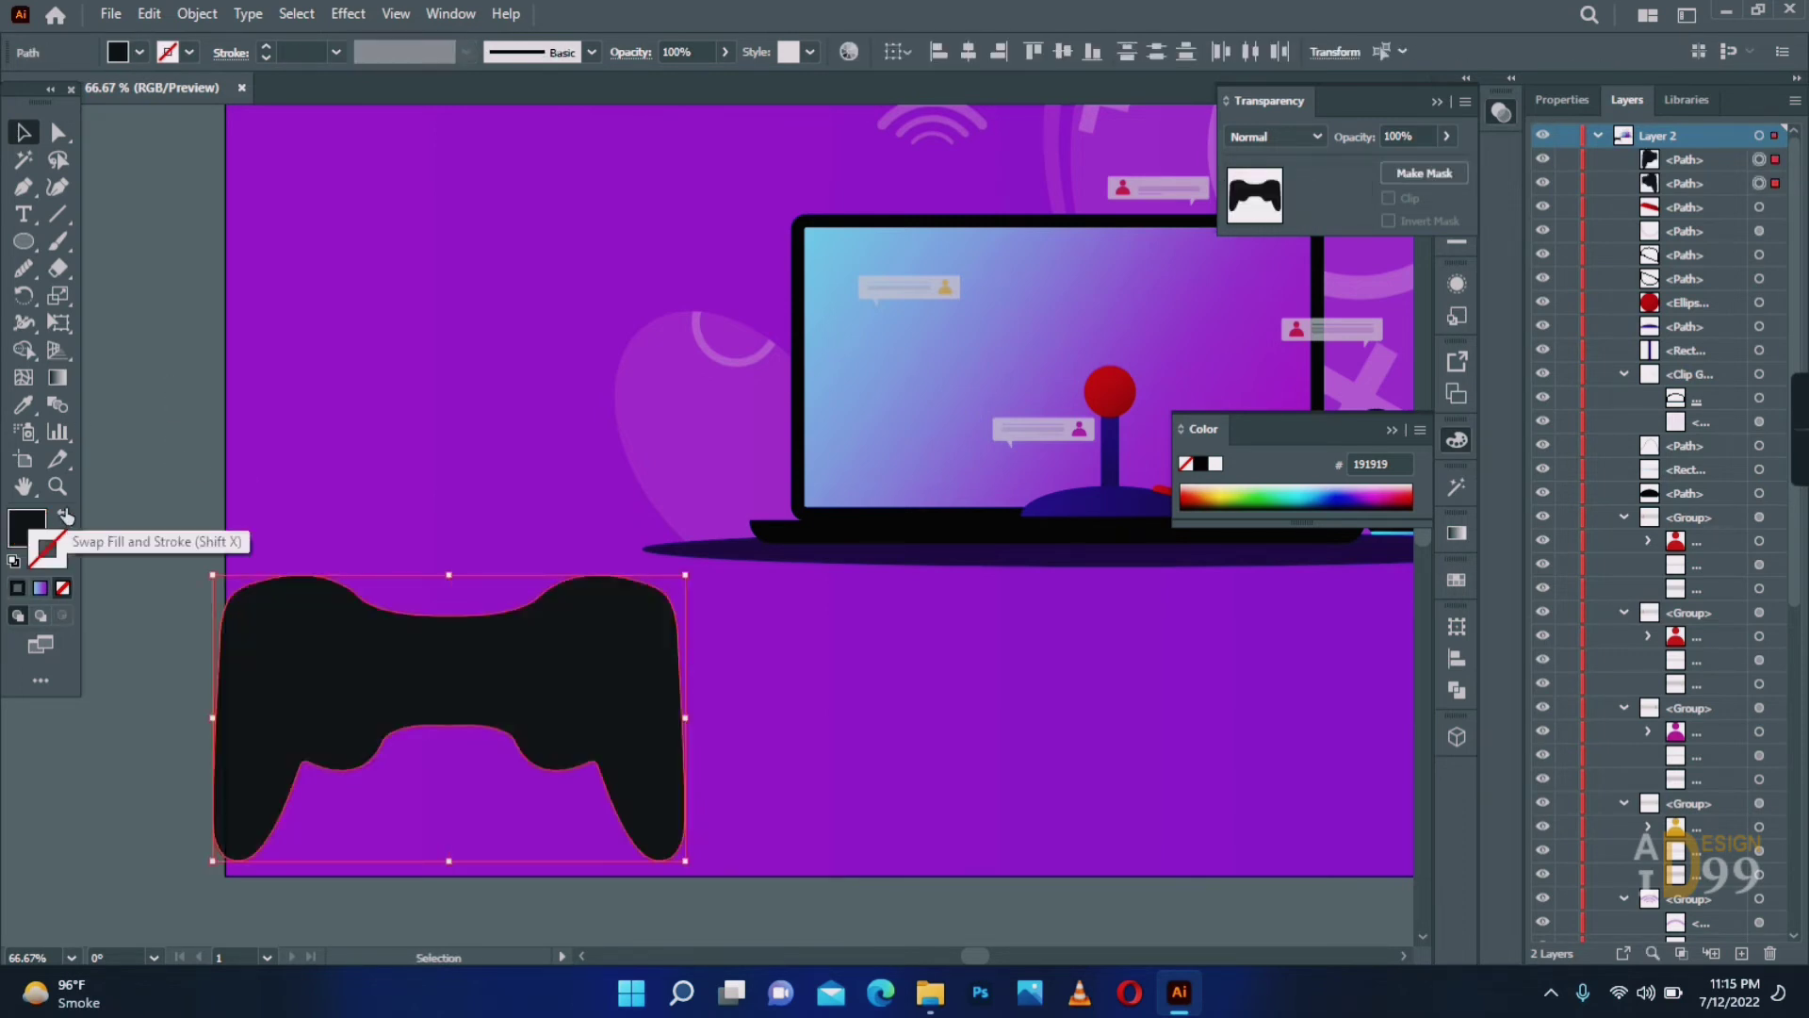
double_click(23, 536)
left_click_drag(1335, 558, 1332, 515)
left_click(1269, 624)
left_click(1329, 541)
left_click(1273, 602)
left_click(1535, 447)
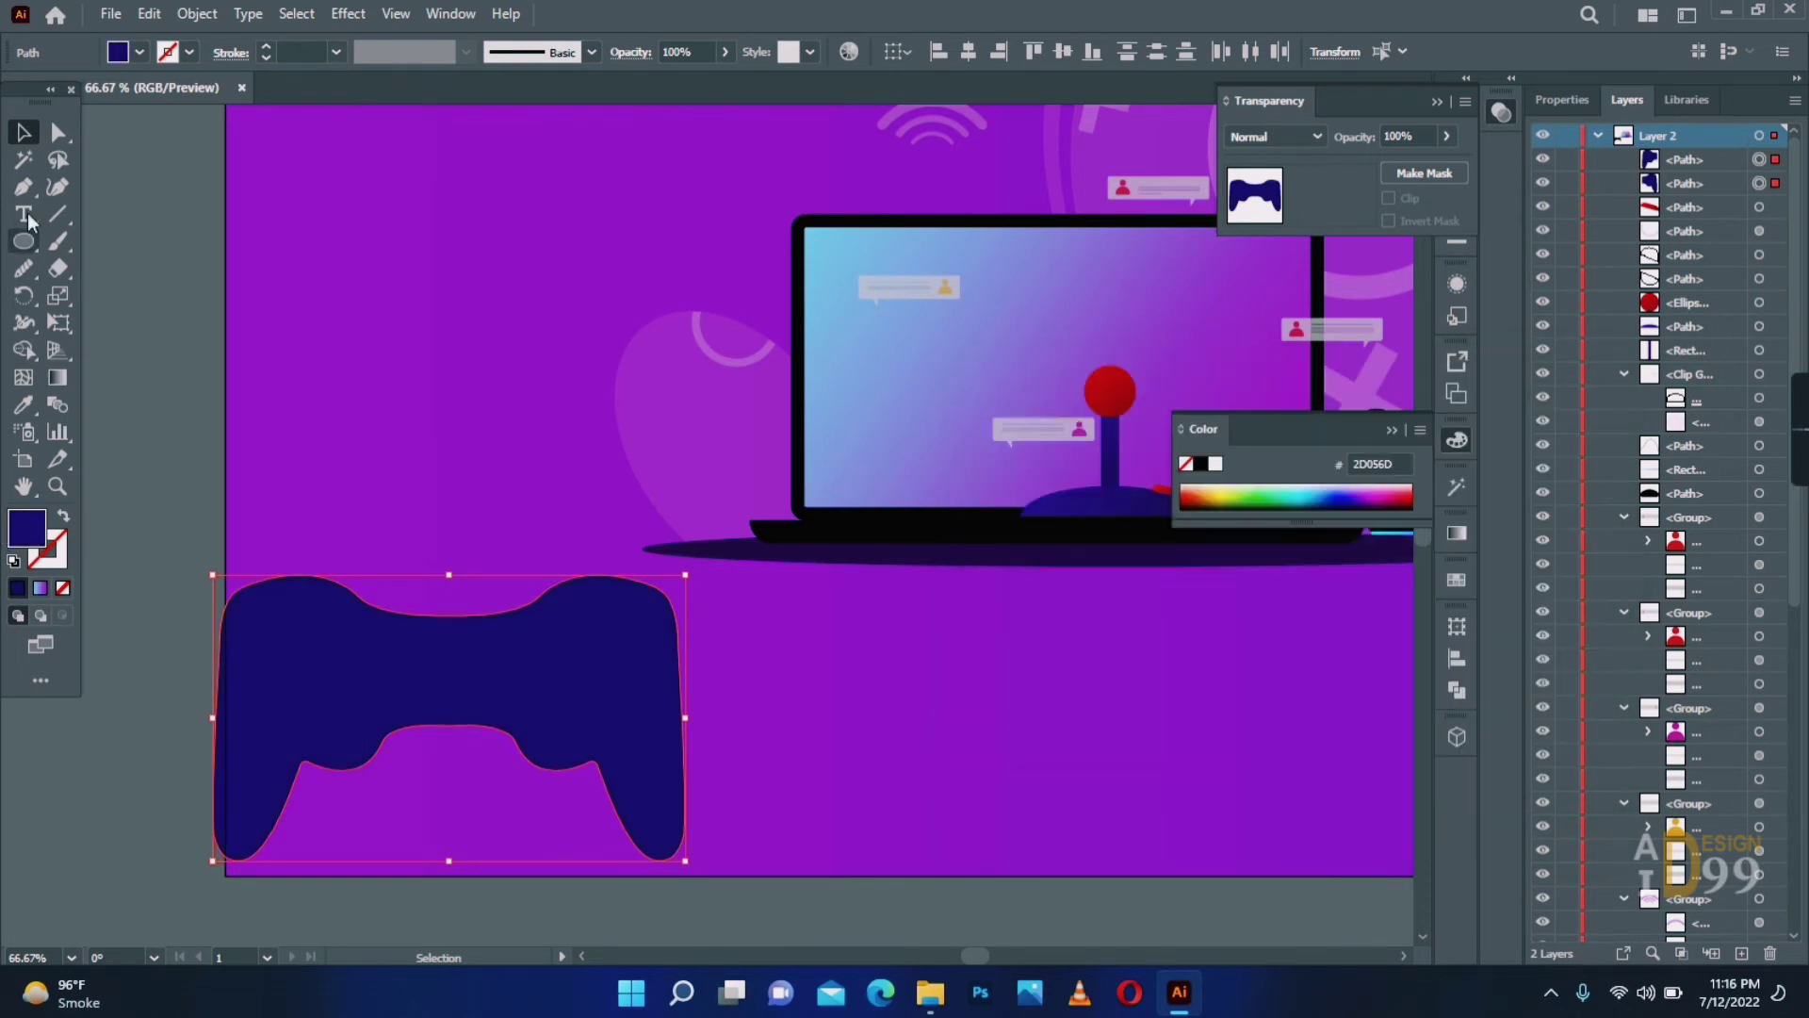
Merge the two gamepad halves into one shape with the Shape Builder tool.
left_click(219, 468)
left_click(485, 657)
left_click(387, 652, "shift")
left_click(22, 383)
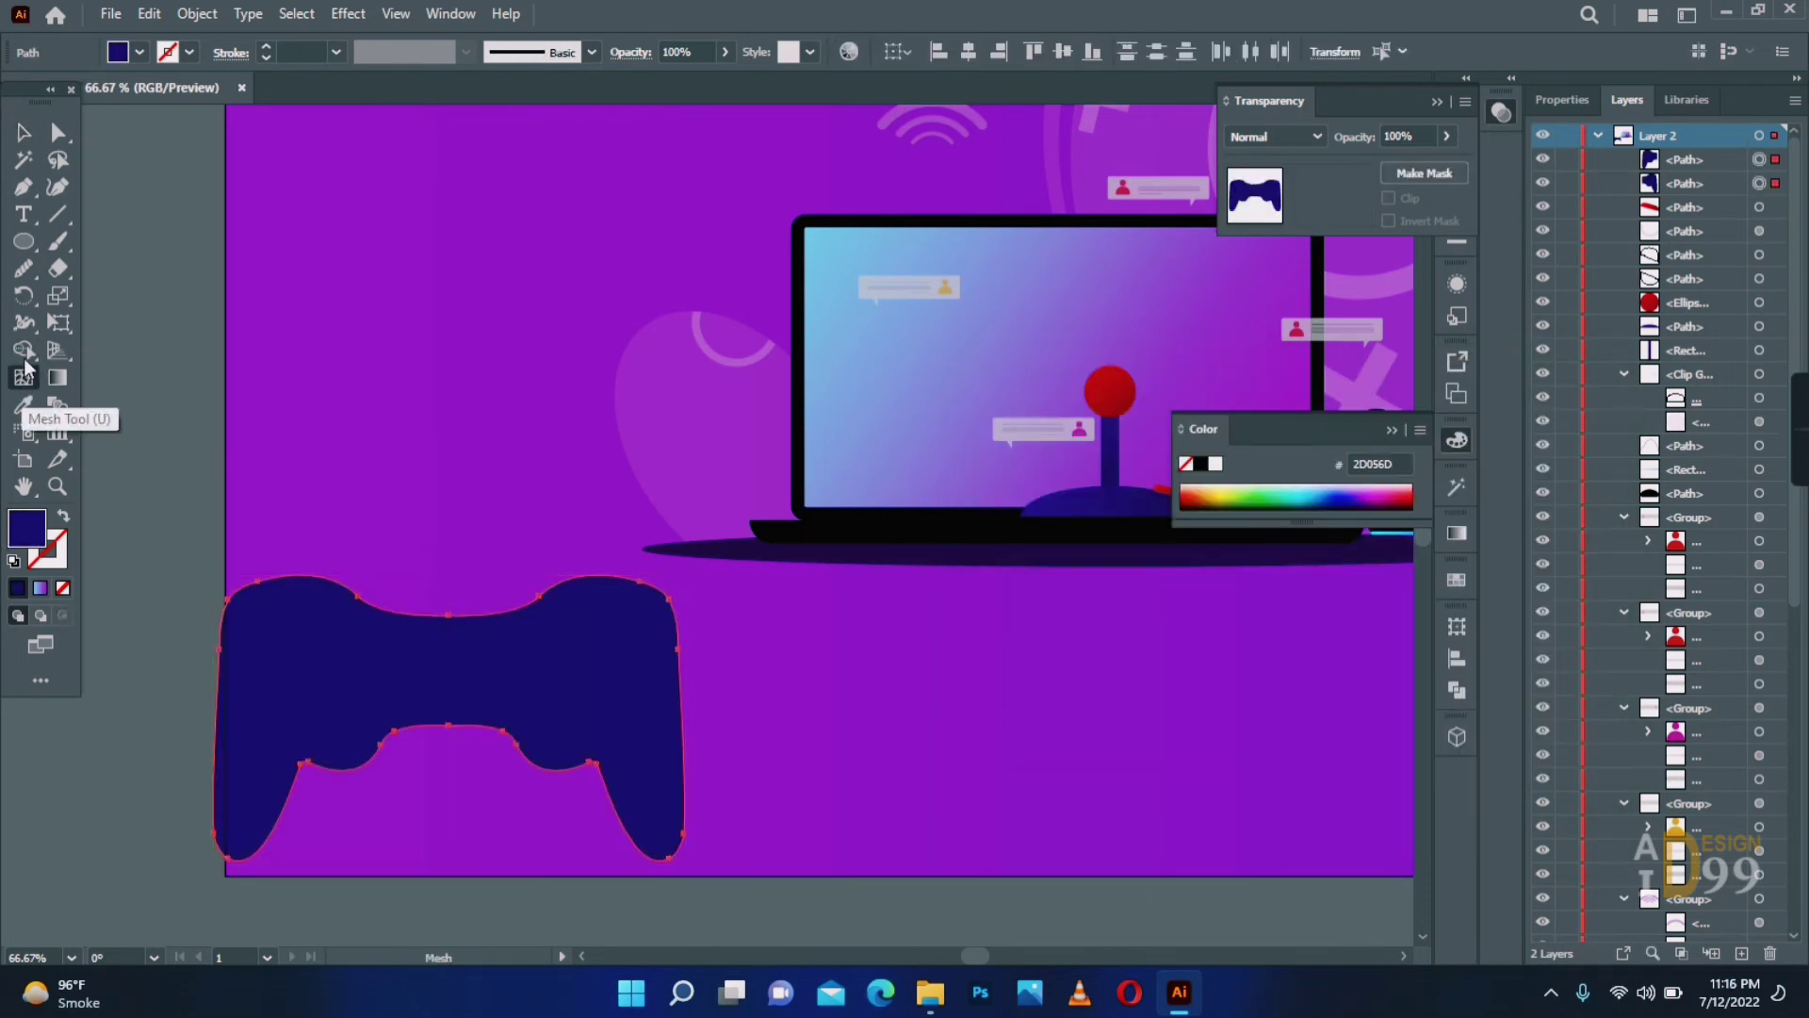
mouse_move(380, 582)
left_mouse_down()
mouse_move(481, 655)
mouse_move(415, 665)
left_mouse_up()
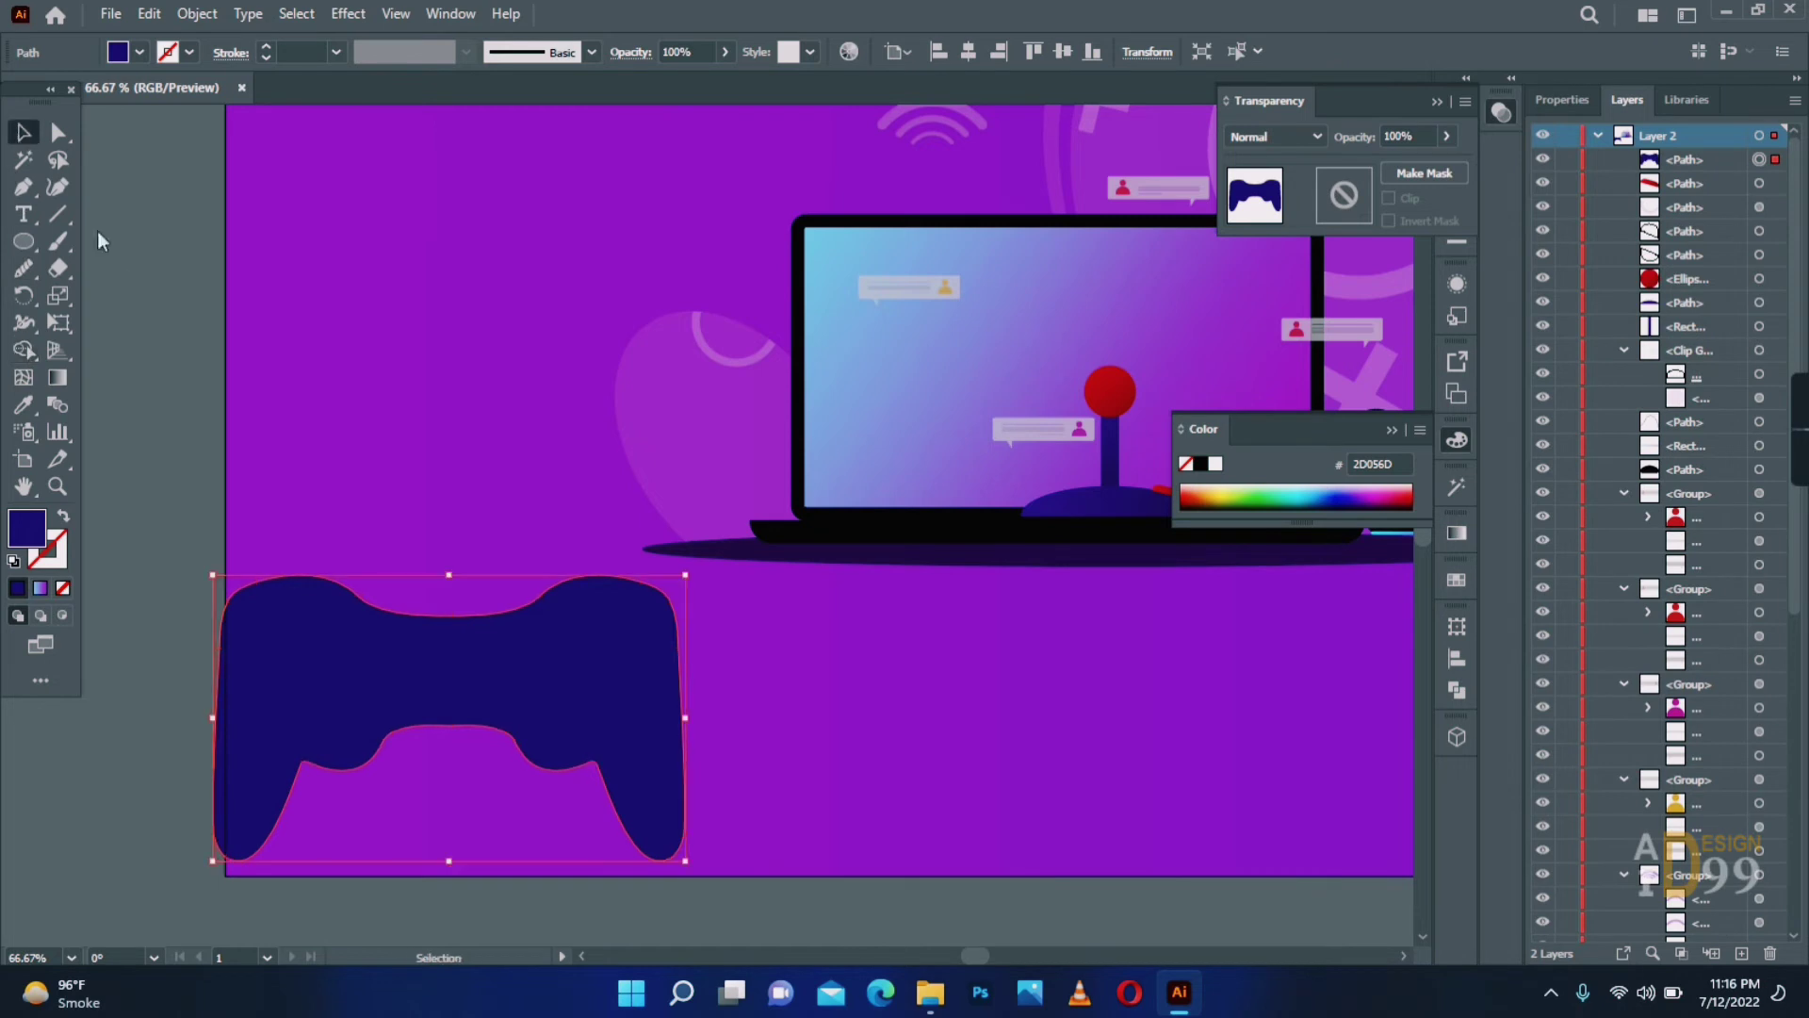
left_click(155, 392)
Draw a circle about 43 pt wide on the gamepad's lower right bulge and fill it with magenta B70BB7.
left_click(24, 187)
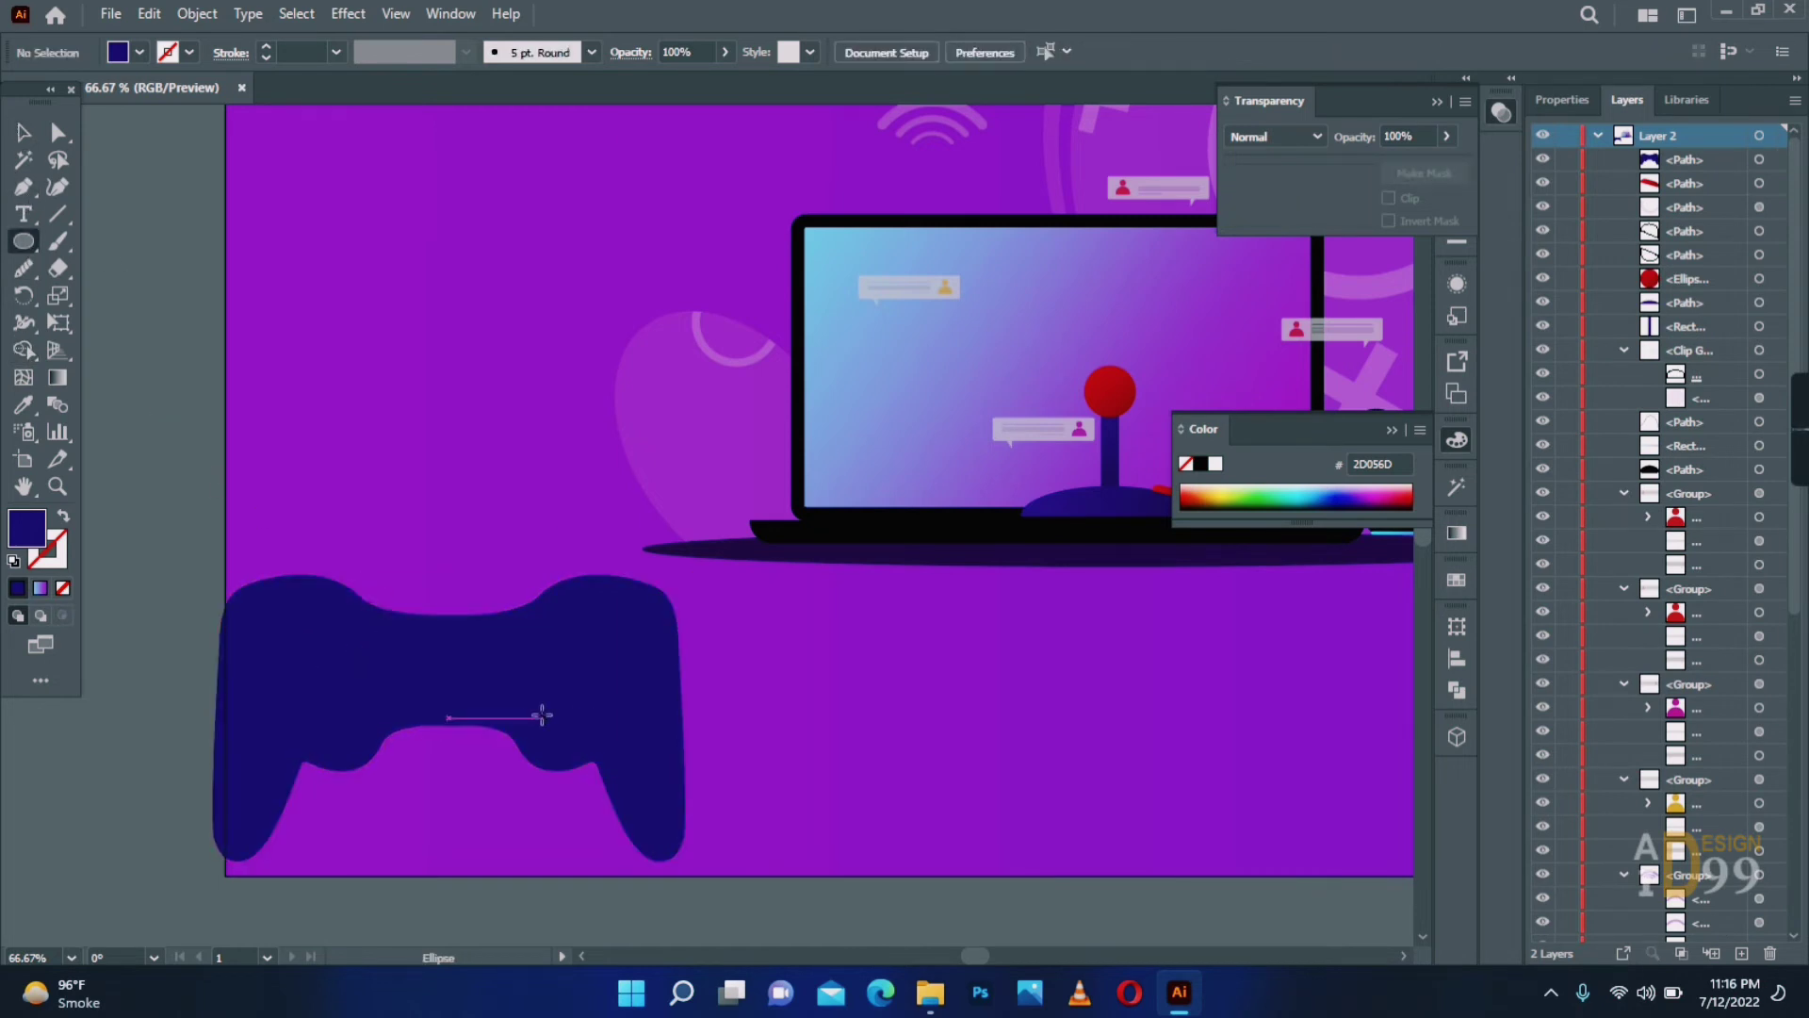
left_click_drag(535, 710, 585, 759)
double_click(27, 528)
left_click(1269, 529)
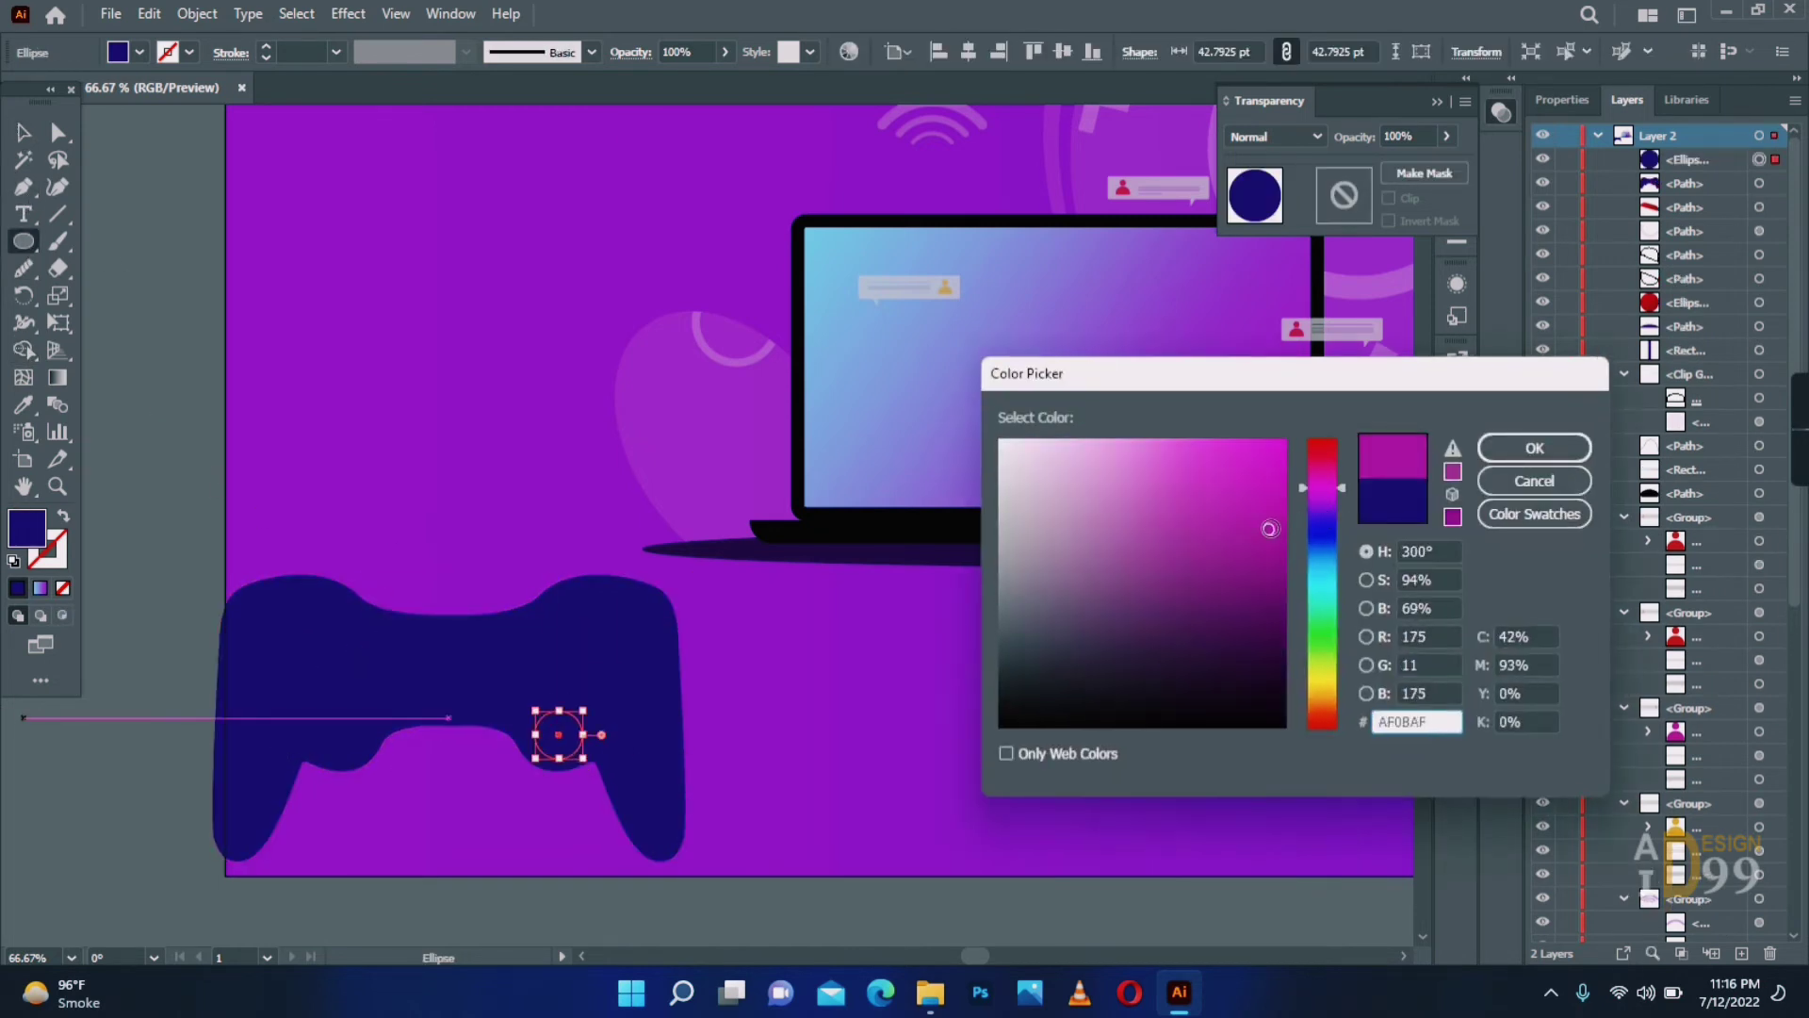
left_click(1534, 447)
Create a slightly smaller concentric circle inside the magenta circle with Offset Path.
key("z")
left_click(556, 754)
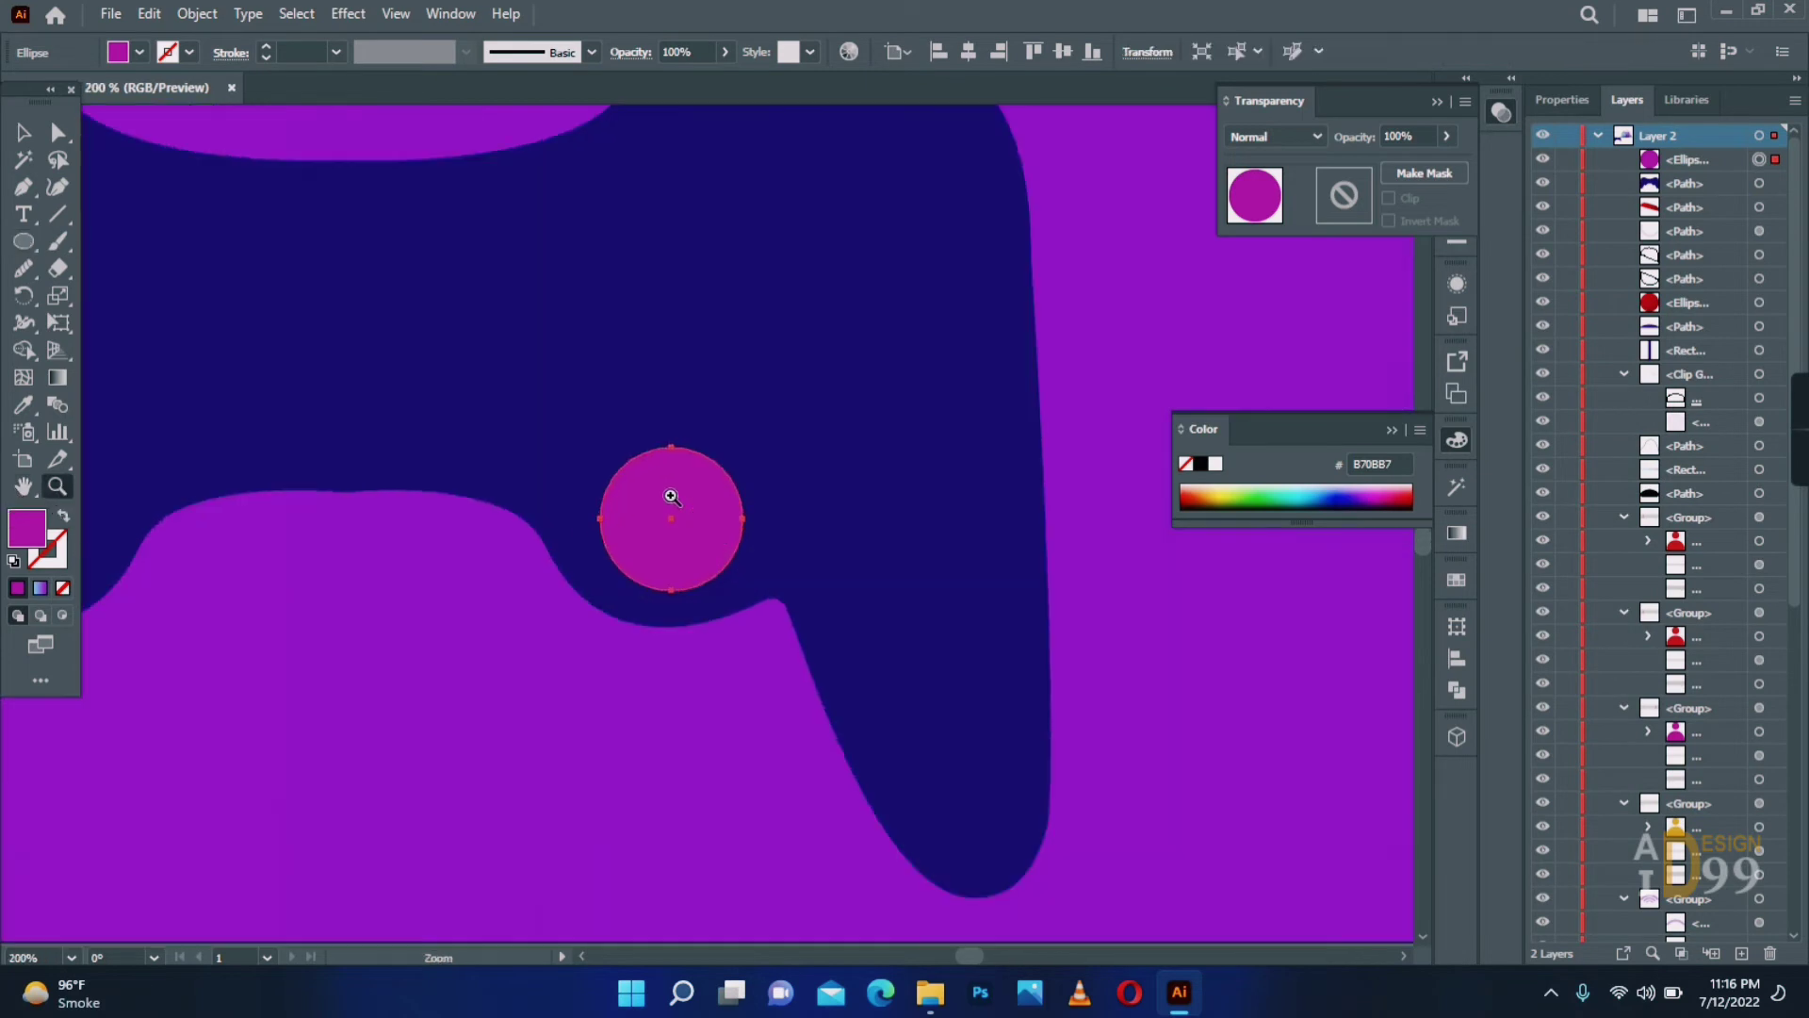
key("v")
left_click_drag(662, 519, 636, 542)
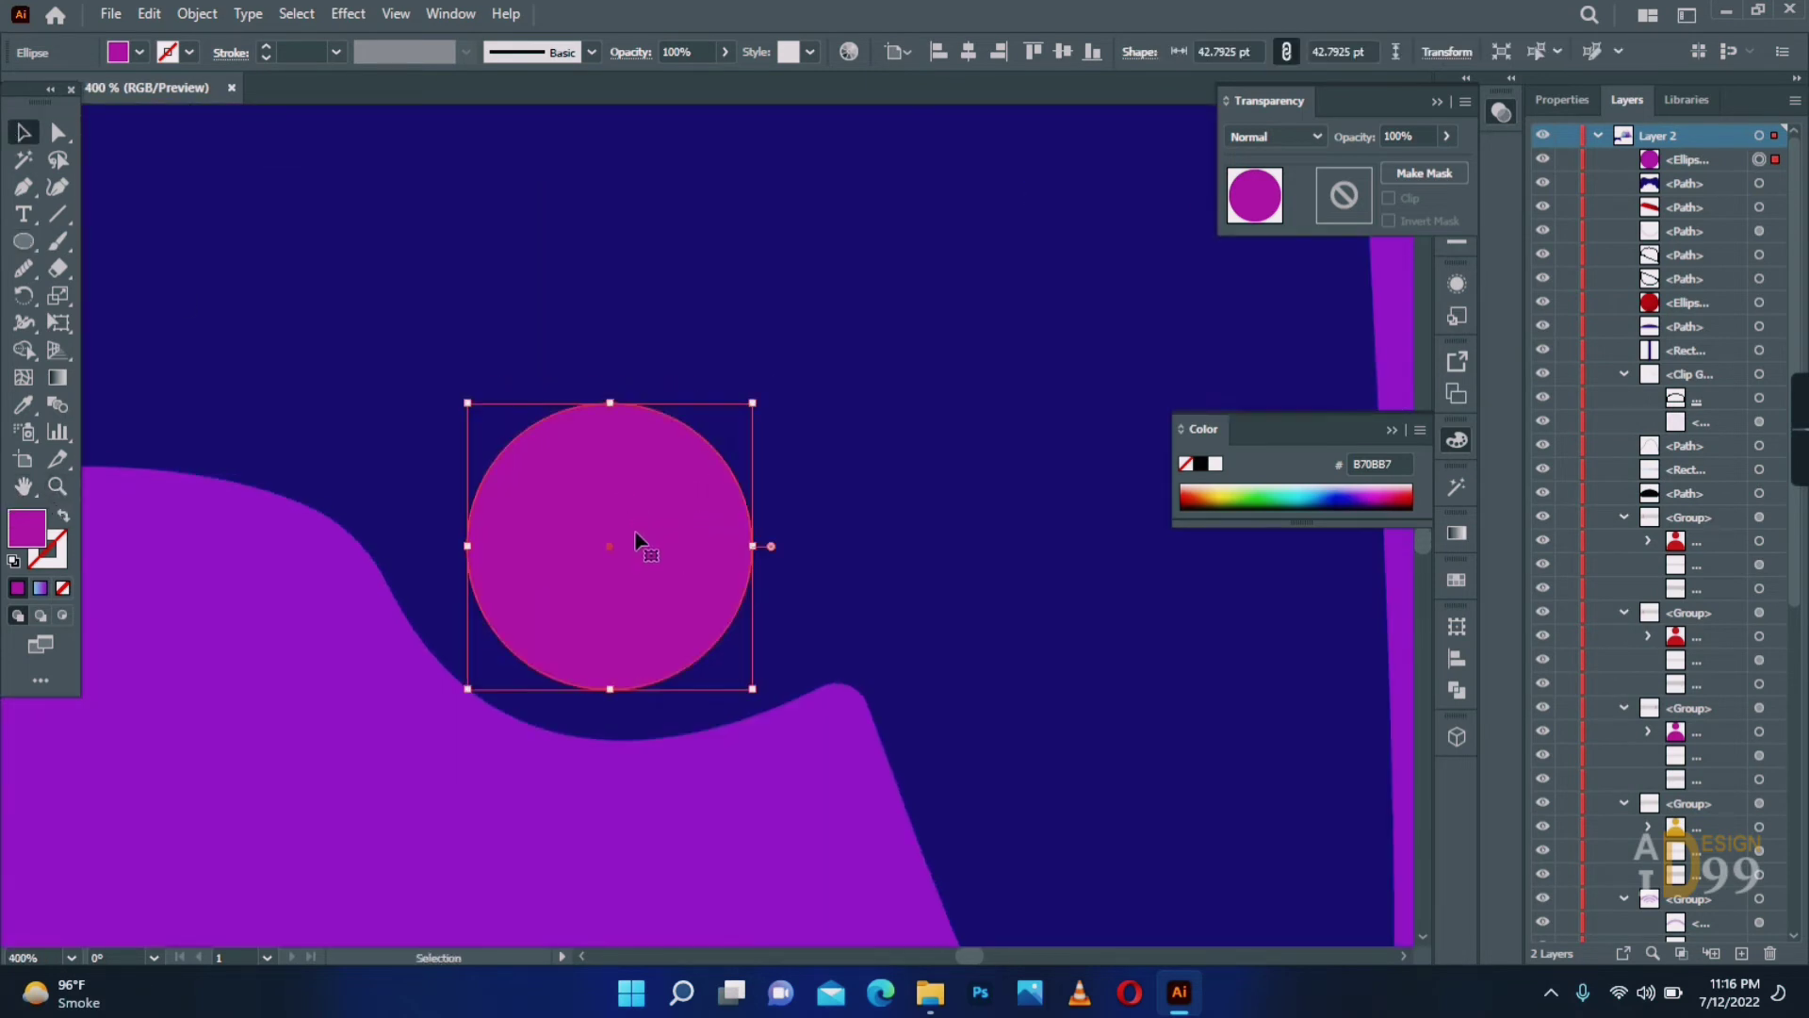
left_click(197, 14)
mouse_move(243, 561)
left_click(613, 647)
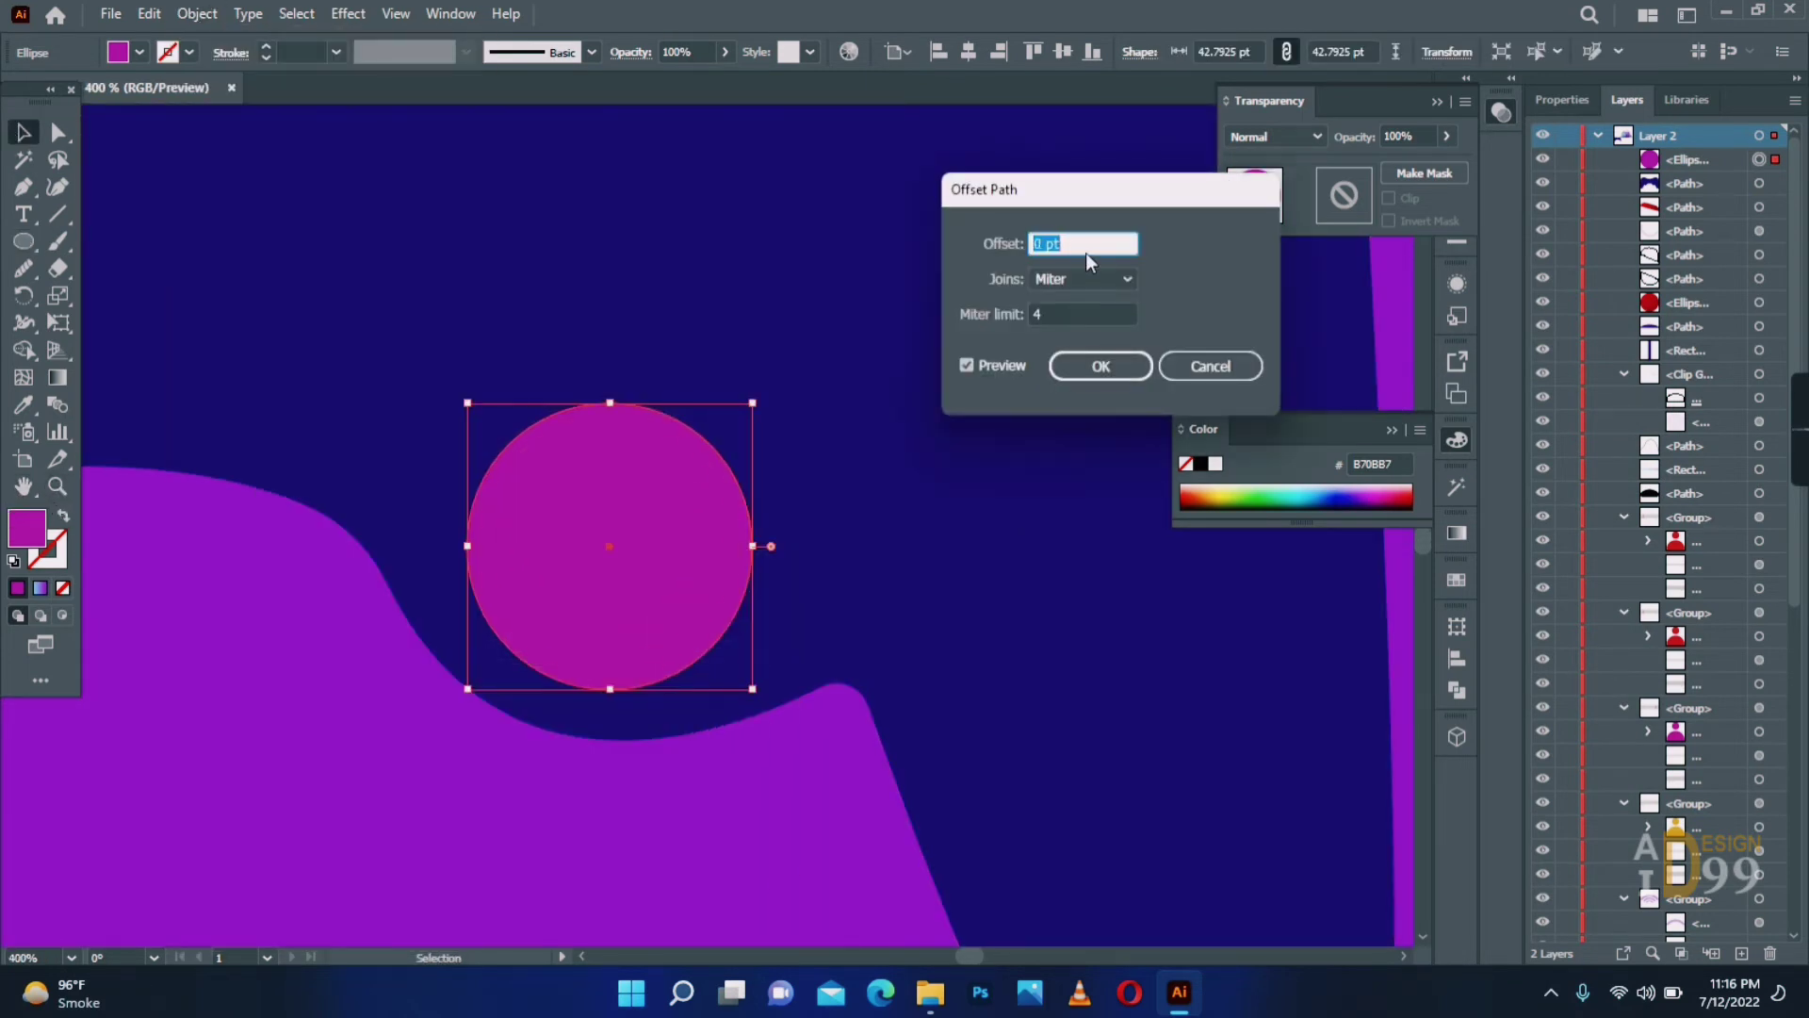
left_click(1071, 367)
Give the inner circle a linear gradient from pale lilac to magenta running diagonally at about -45°.
left_click(1457, 534)
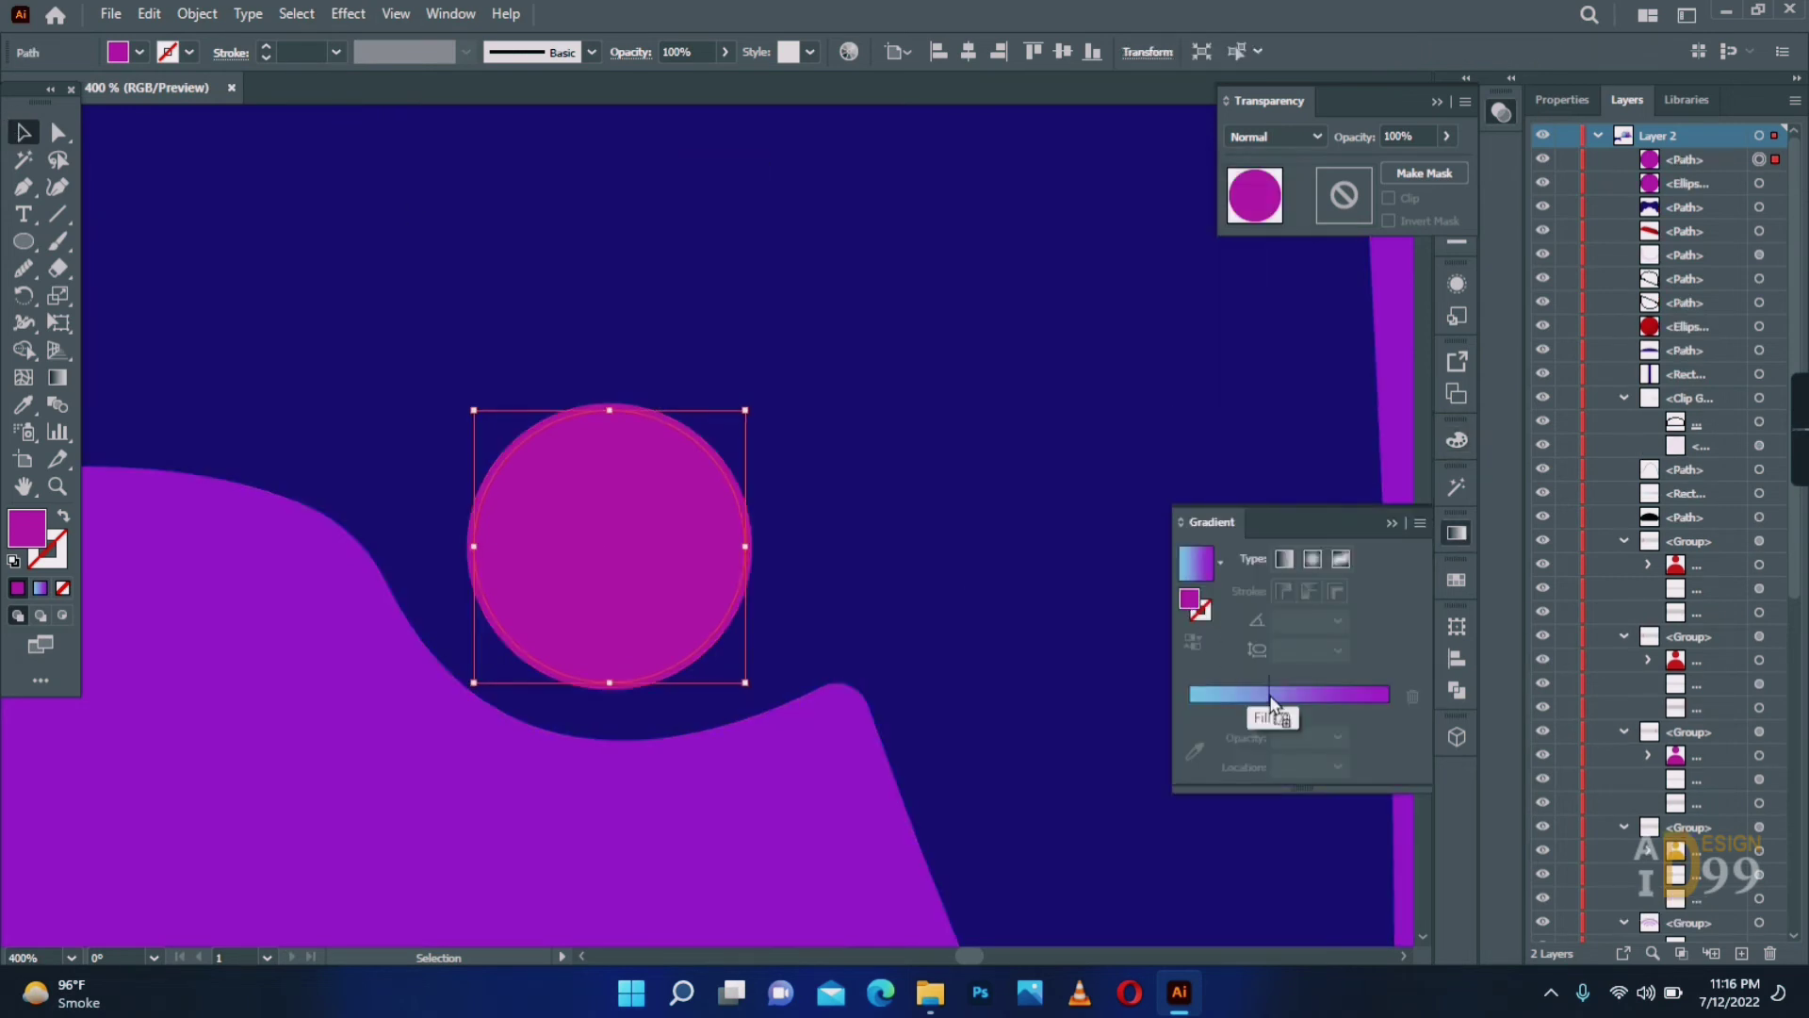
left_click(1271, 699)
left_click_drag(1190, 733, 1172, 741)
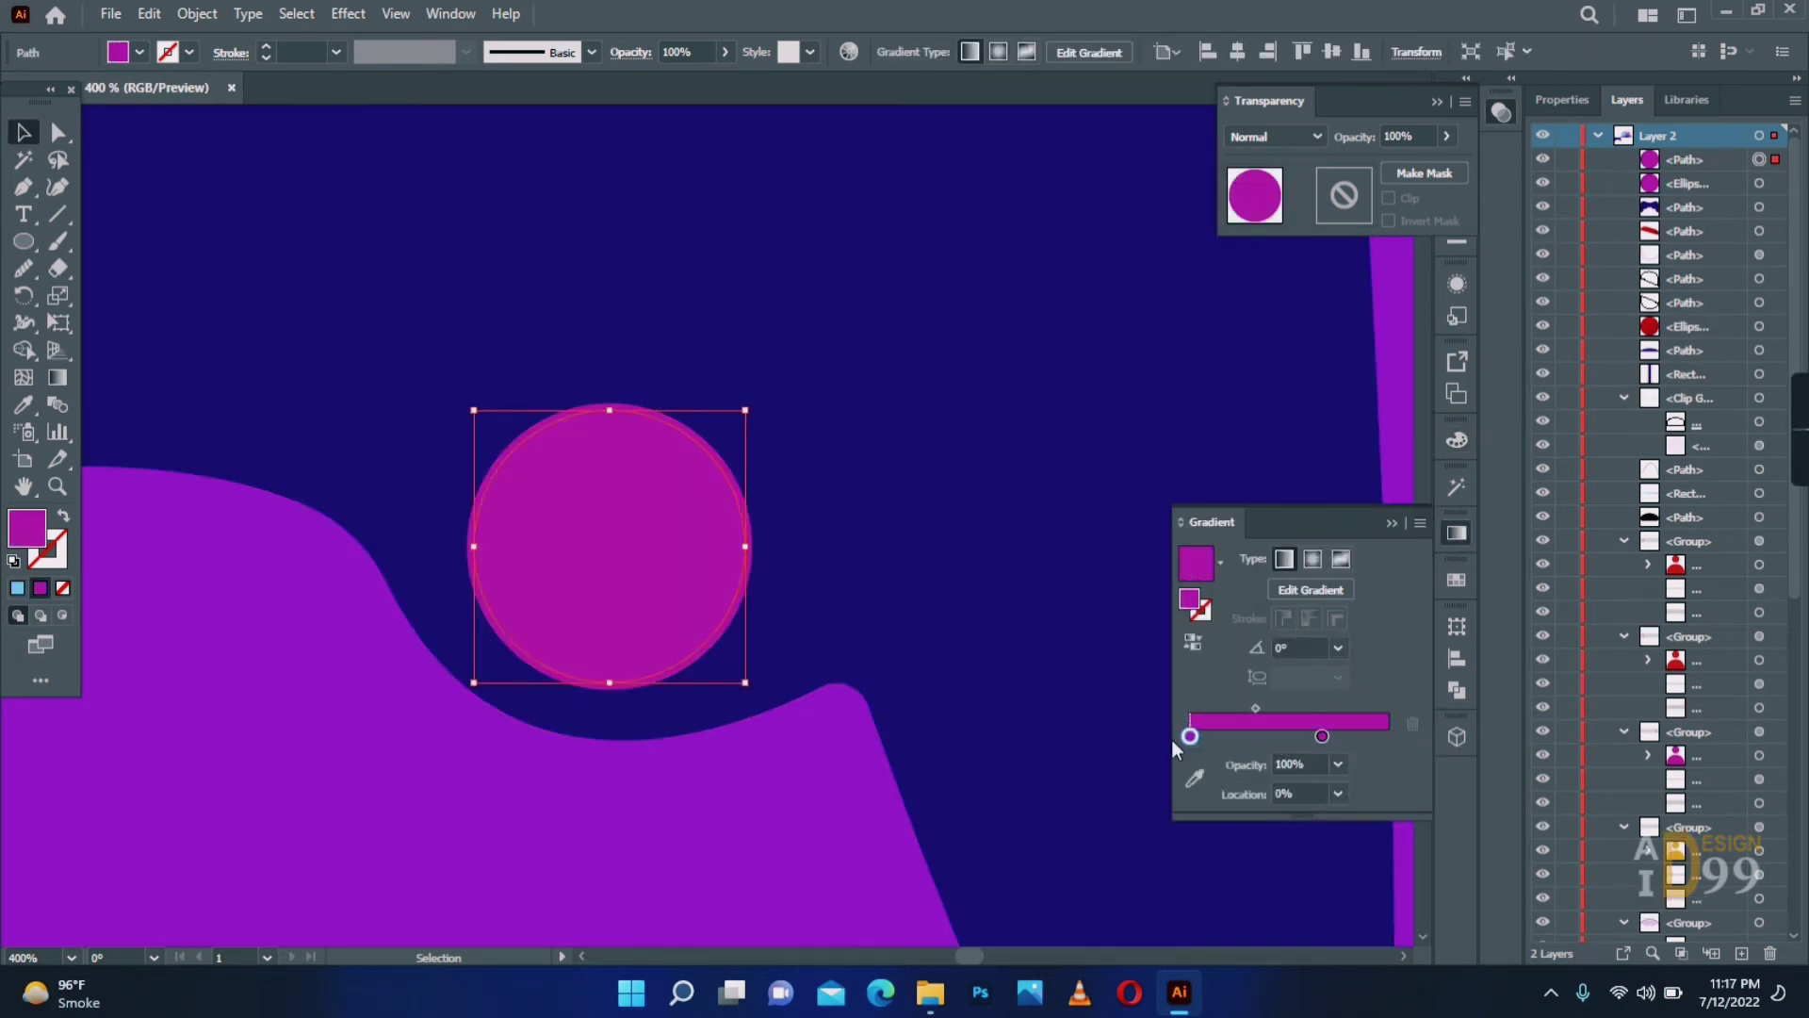
double_click(1190, 736)
left_click(1235, 535)
left_click(1385, 437)
left_click(1406, 496)
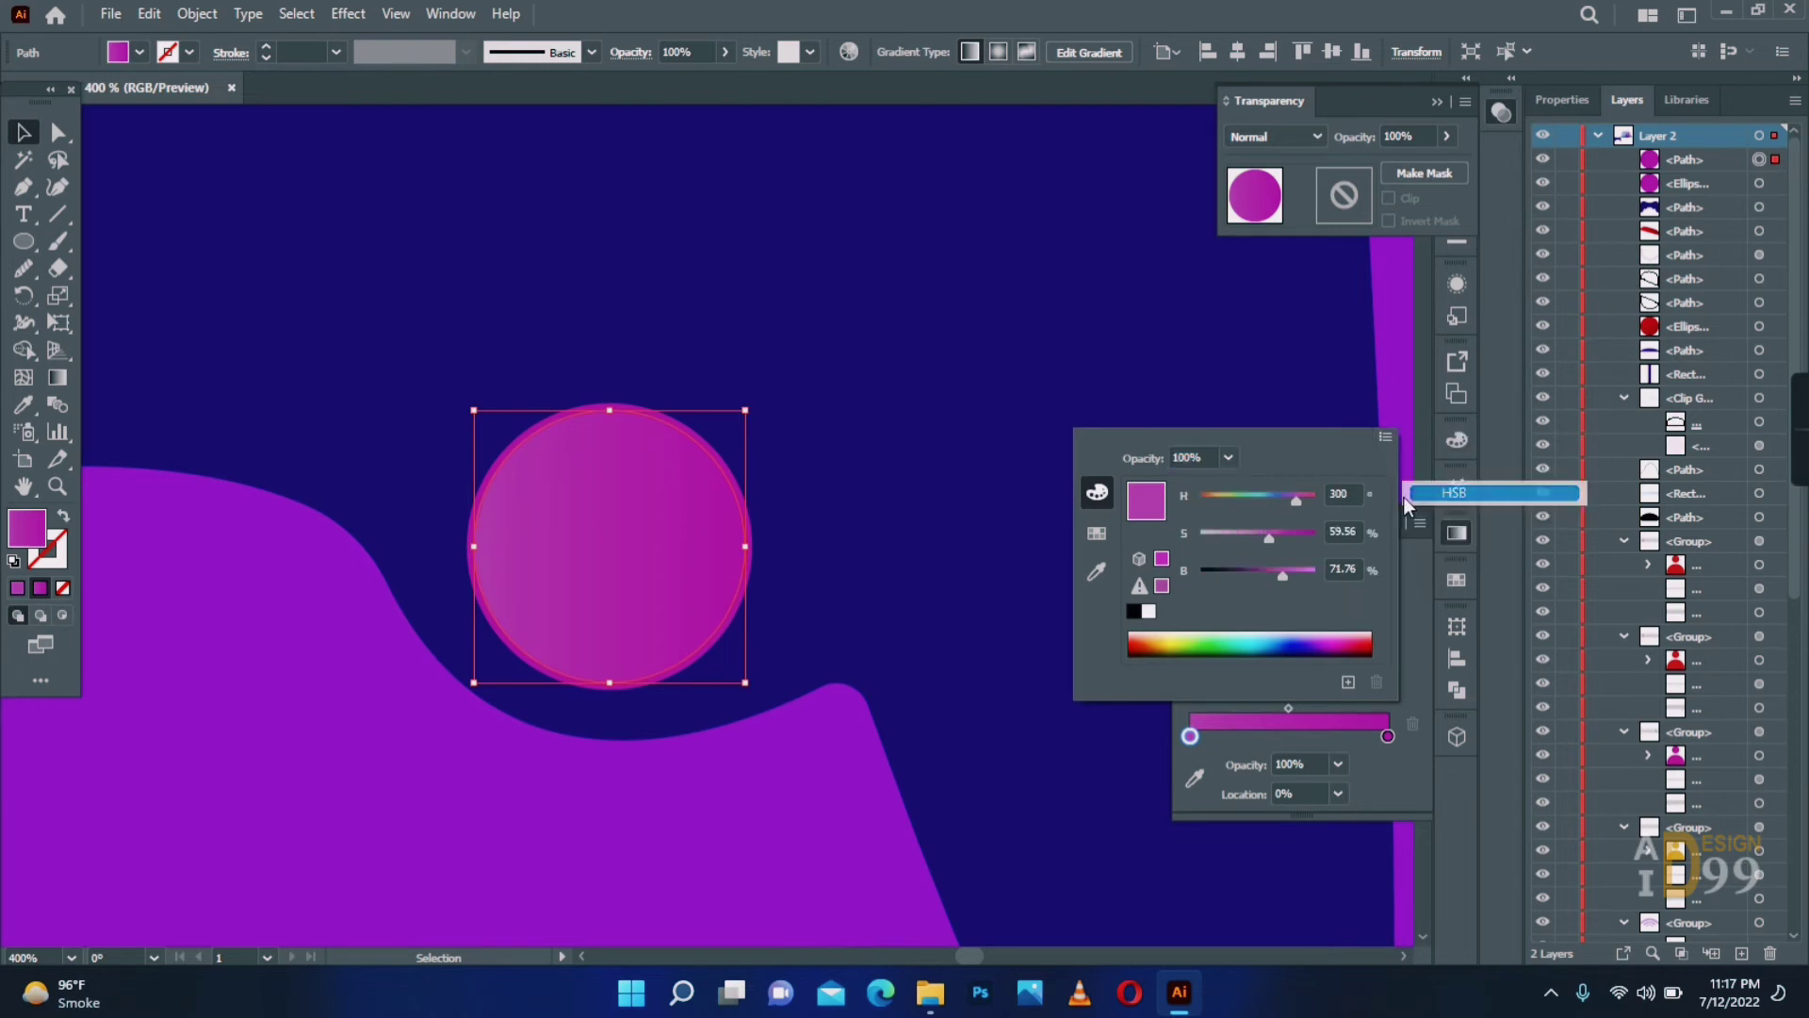
left_click(1247, 534)
key("Escape")
key("g")
left_click_drag(492, 417, 742, 667)
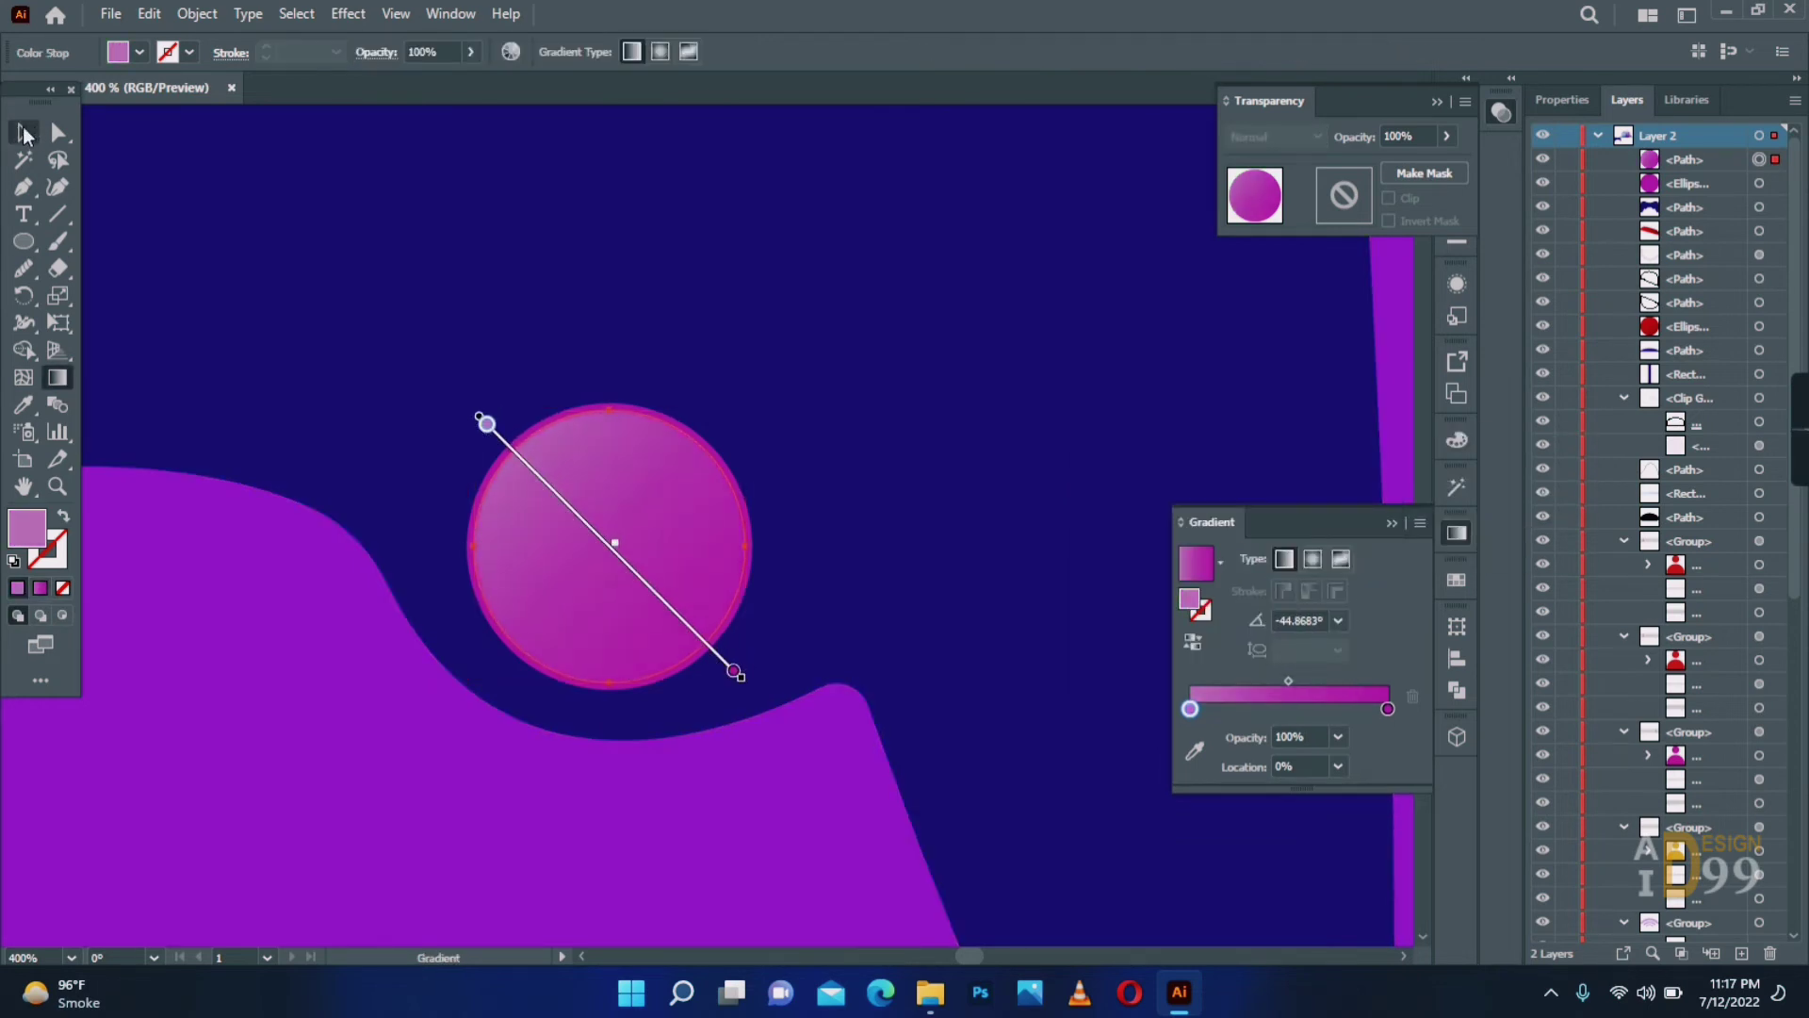
Copy the inner circle's gradient to the outer circle and reverse it so magenta comes first and lilac last.
left_click(25, 134)
left_click(760, 563)
left_click(749, 560)
left_click(26, 405)
left_click(594, 532)
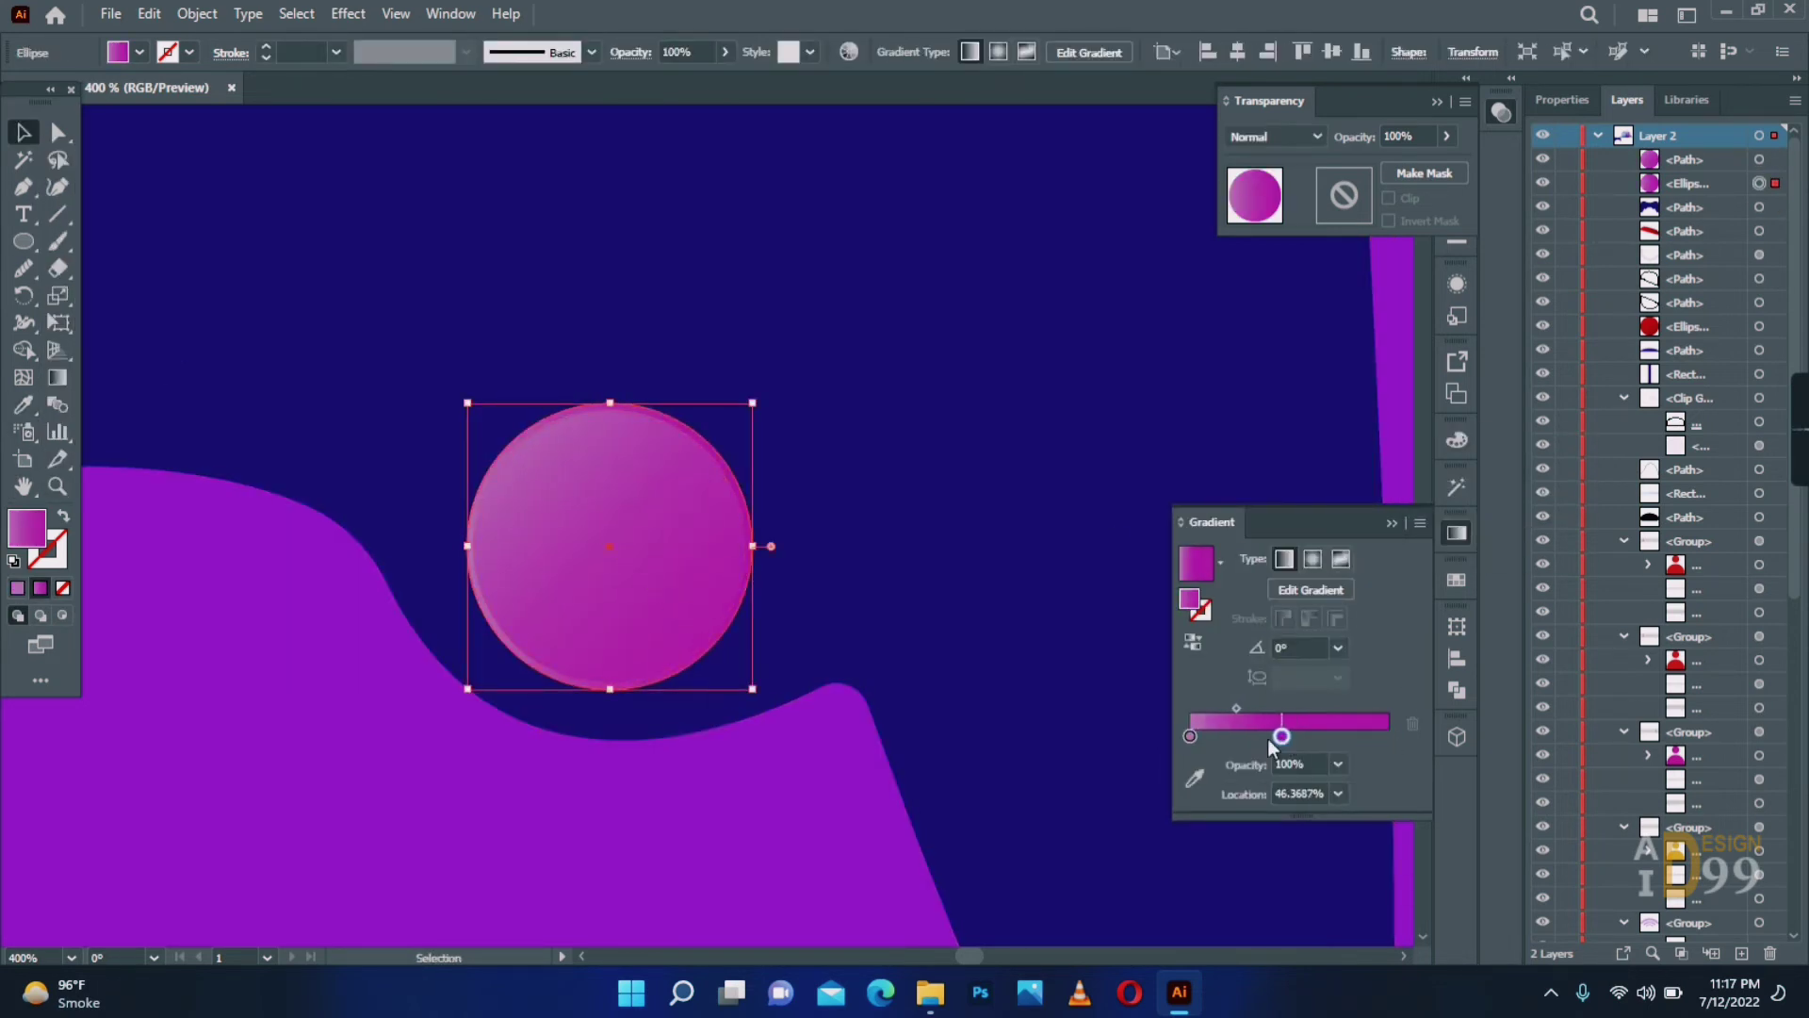
left_click(881, 599)
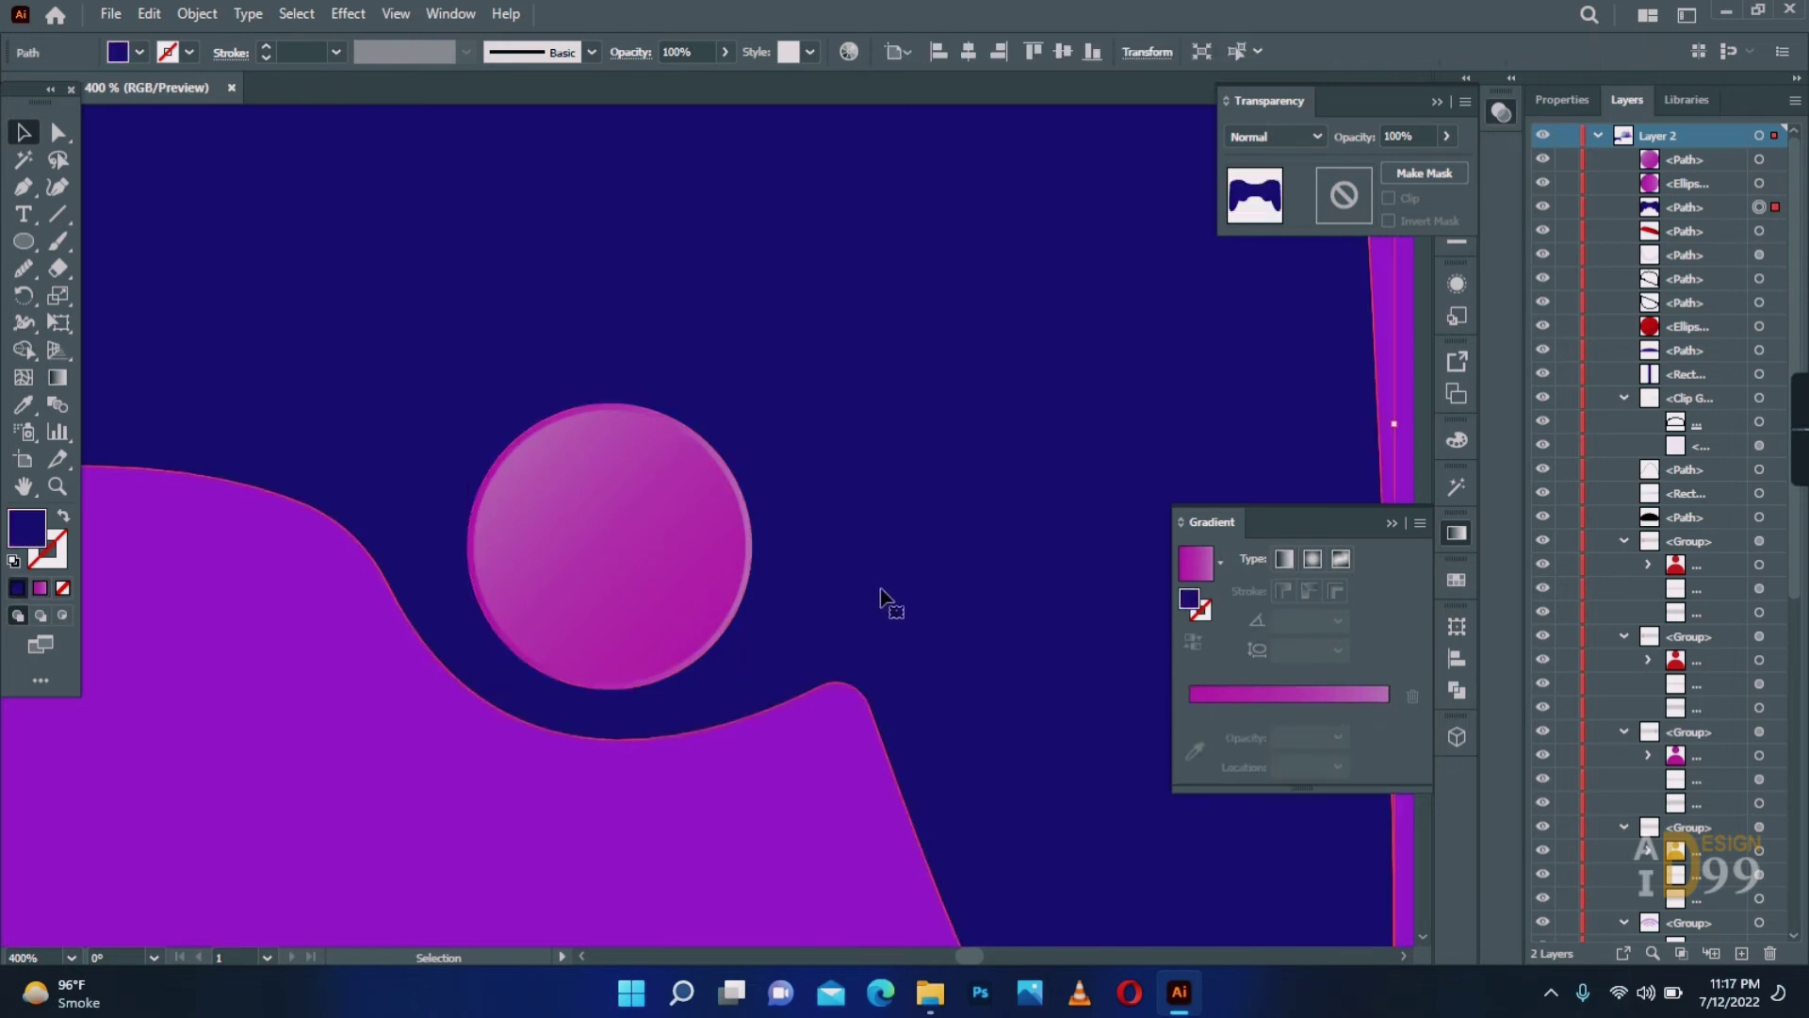
Group the inner and outer circles into one thumbstick.
left_click(546, 476)
left_click(514, 445, "shift")
right_click(552, 467)
left_click(622, 617)
left_click(415, 481)
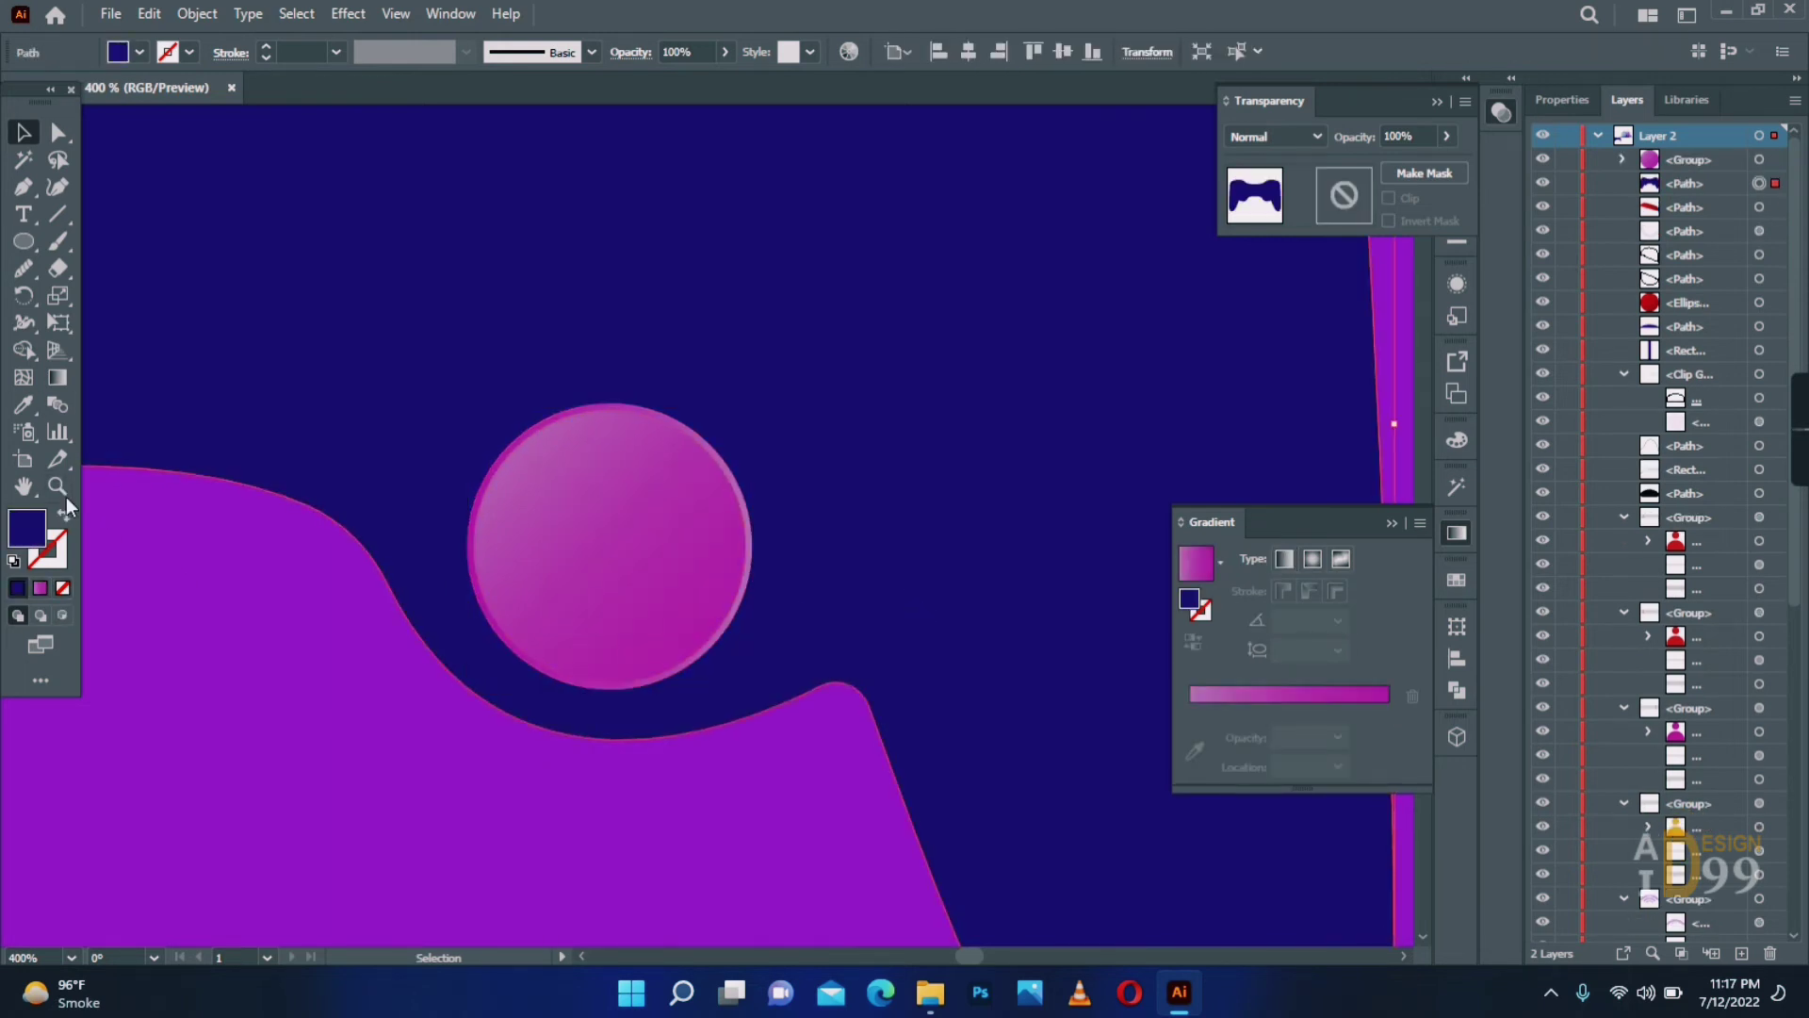
Copy the thumbstick horizontally about 189 pt to the left onto the gamepad's other bulge.
double_click(57, 486)
key("v")
left_click(748, 510)
left_click_drag(747, 510, 423, 510)
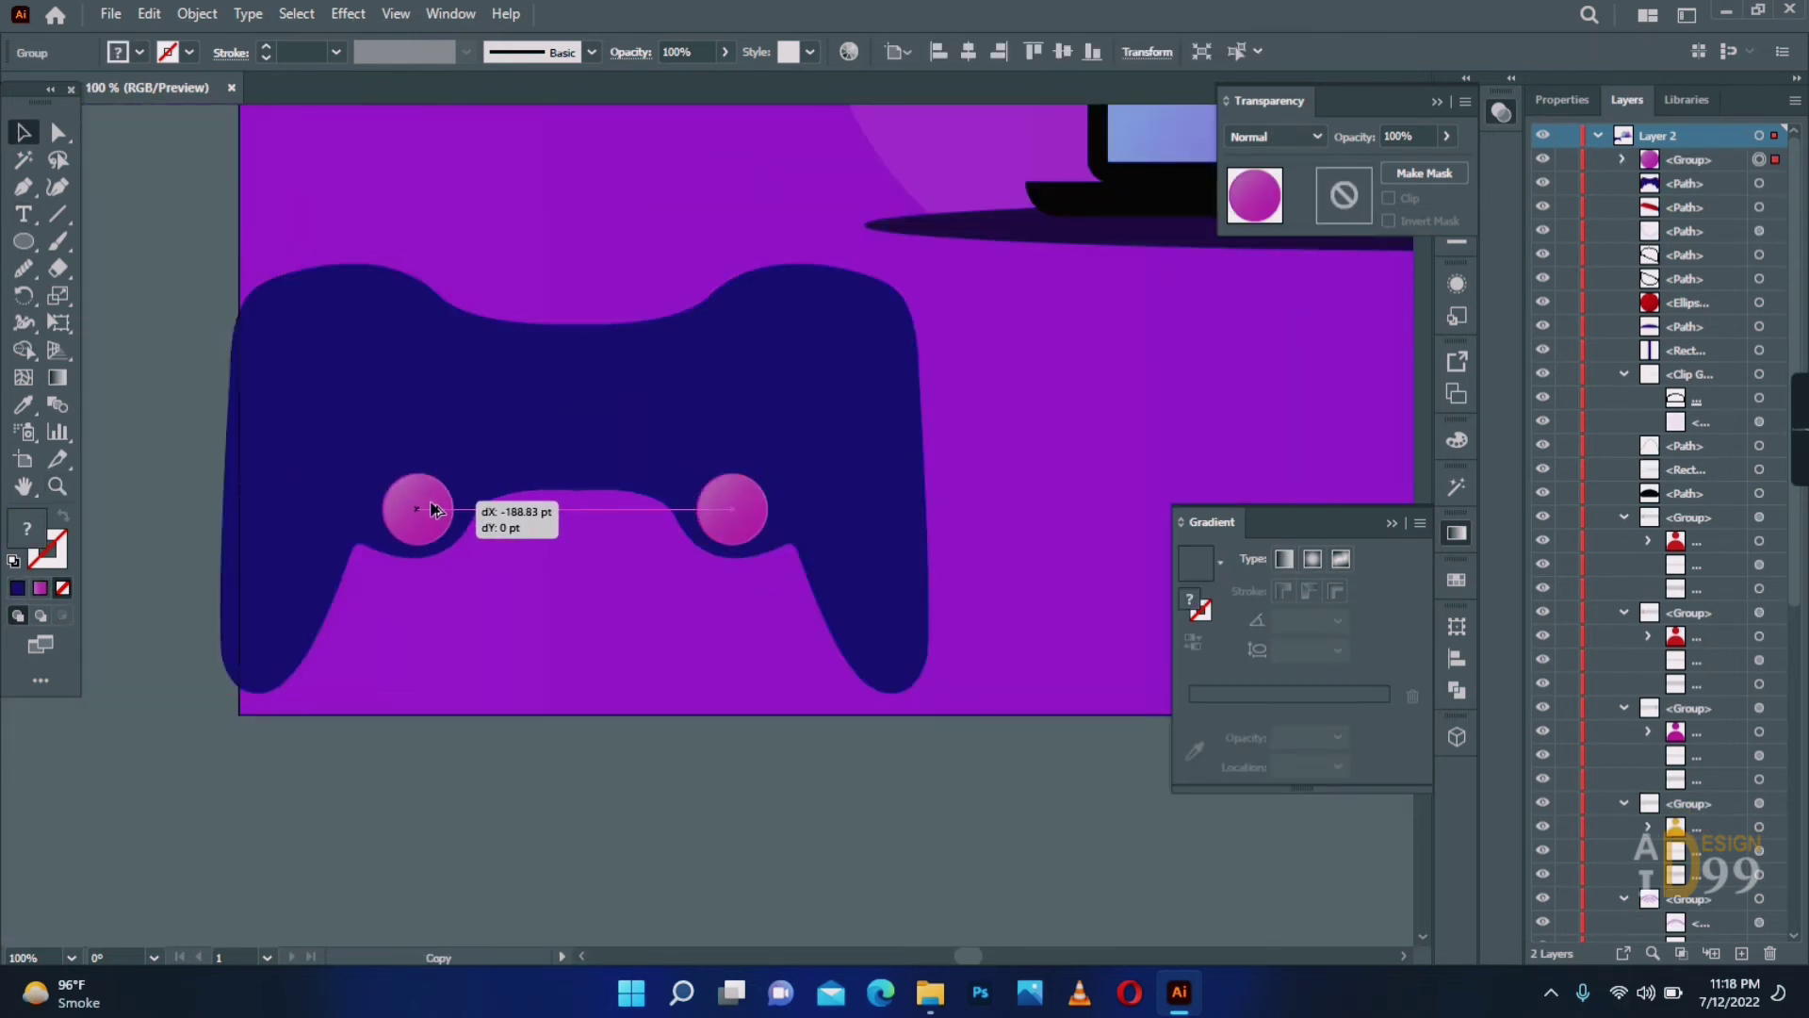
left_click(806, 772)
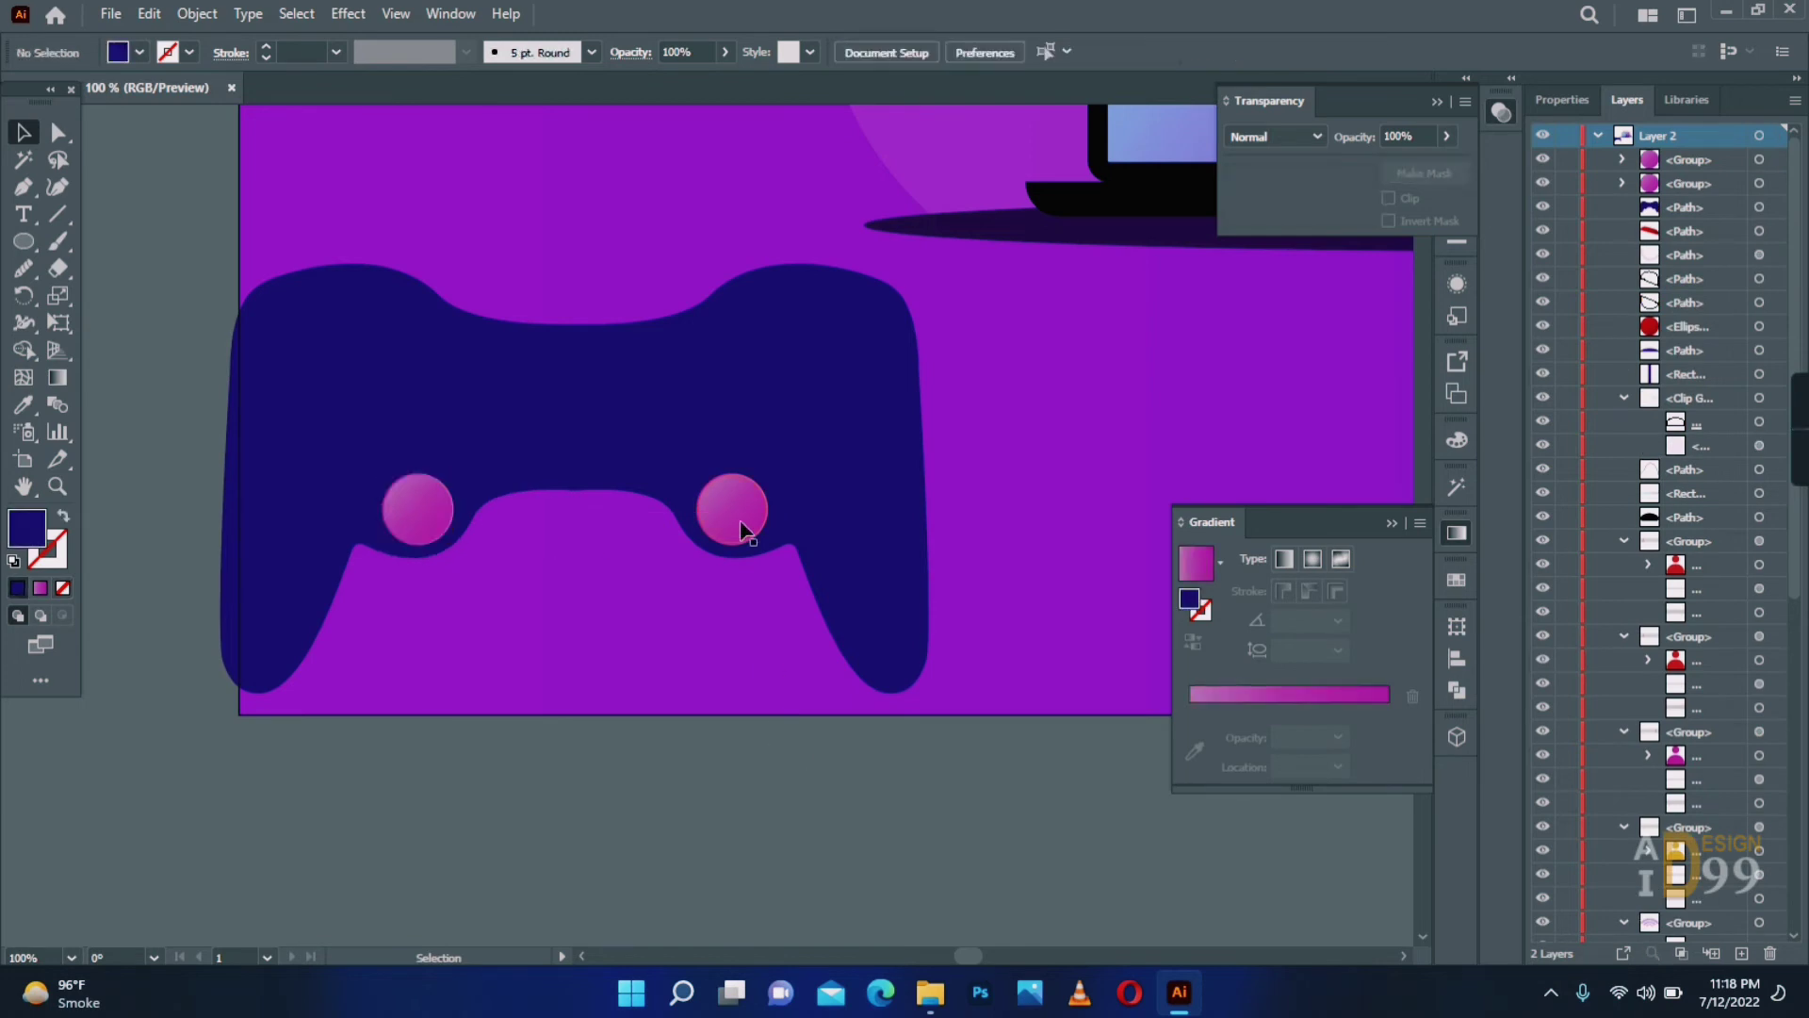
Duplicate the right thumbstick onto the body above it, scale the copy to about half size and reposition it.
left_click_drag(742, 524, 813, 408)
left_click(58, 486)
left_click(800, 433)
left_click(798, 436)
left_click(675, 518)
left_click(669, 523)
left_click(667, 523)
left_click(665, 514)
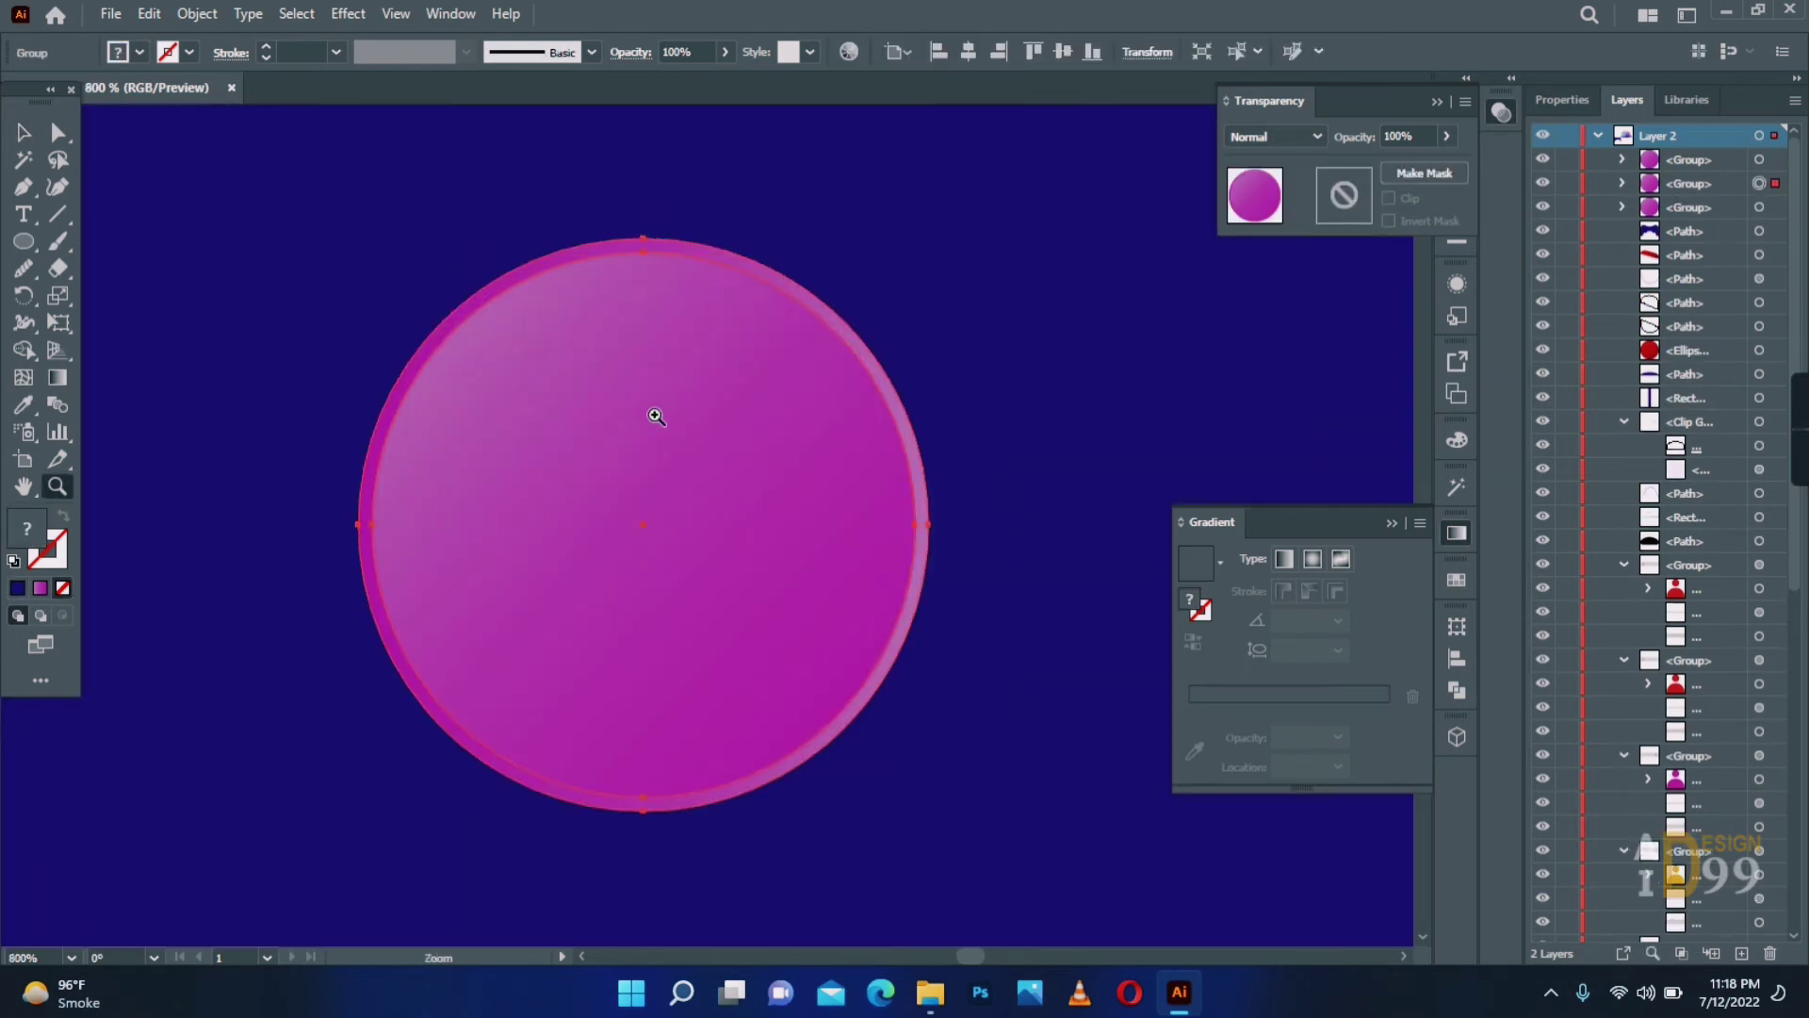
key("v")
left_click_drag(929, 808, 634, 510)
left_click_drag(556, 396, 600, 531)
Ungroup the small button and replace its inner circle's gradient stops with yellow ones.
right_click(603, 503)
left_click(693, 704)
left_click(706, 647)
left_click(575, 537)
double_click(1389, 736)
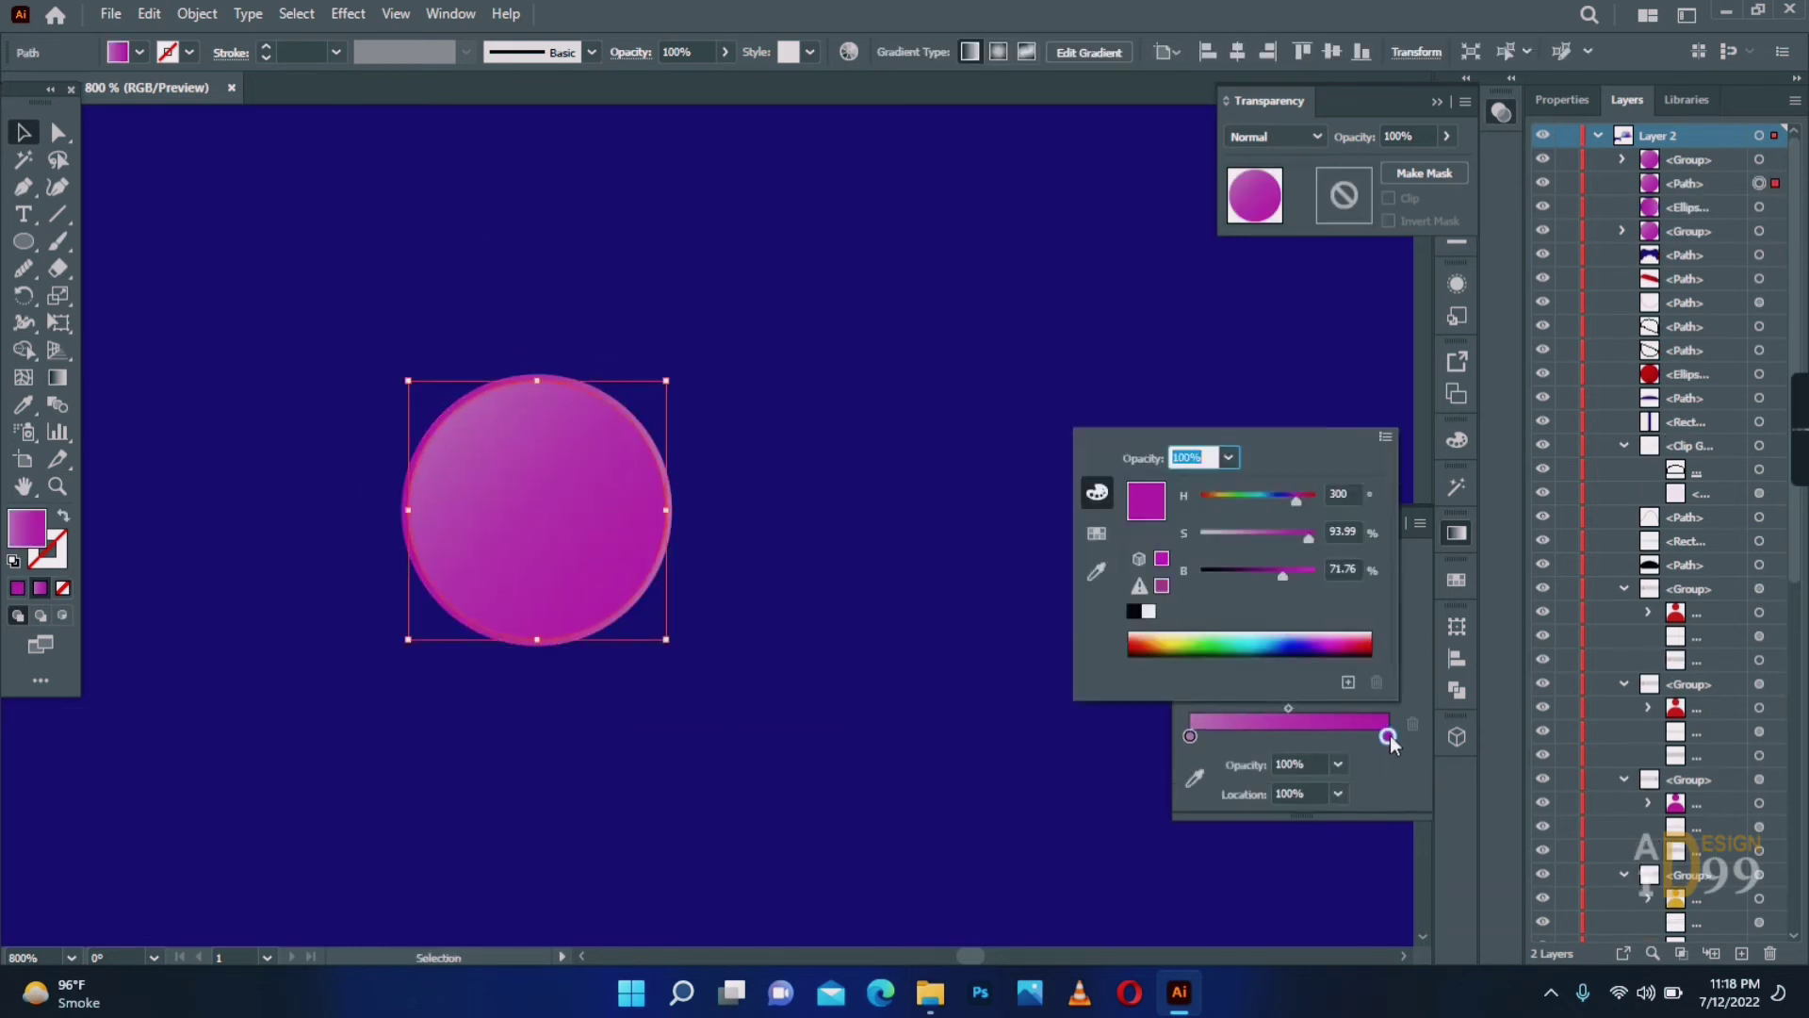
left_click(1223, 496)
left_click(1391, 772)
left_click_drag(1388, 736, 1285, 736, "alt")
left_click_drag(1190, 736, 1186, 780)
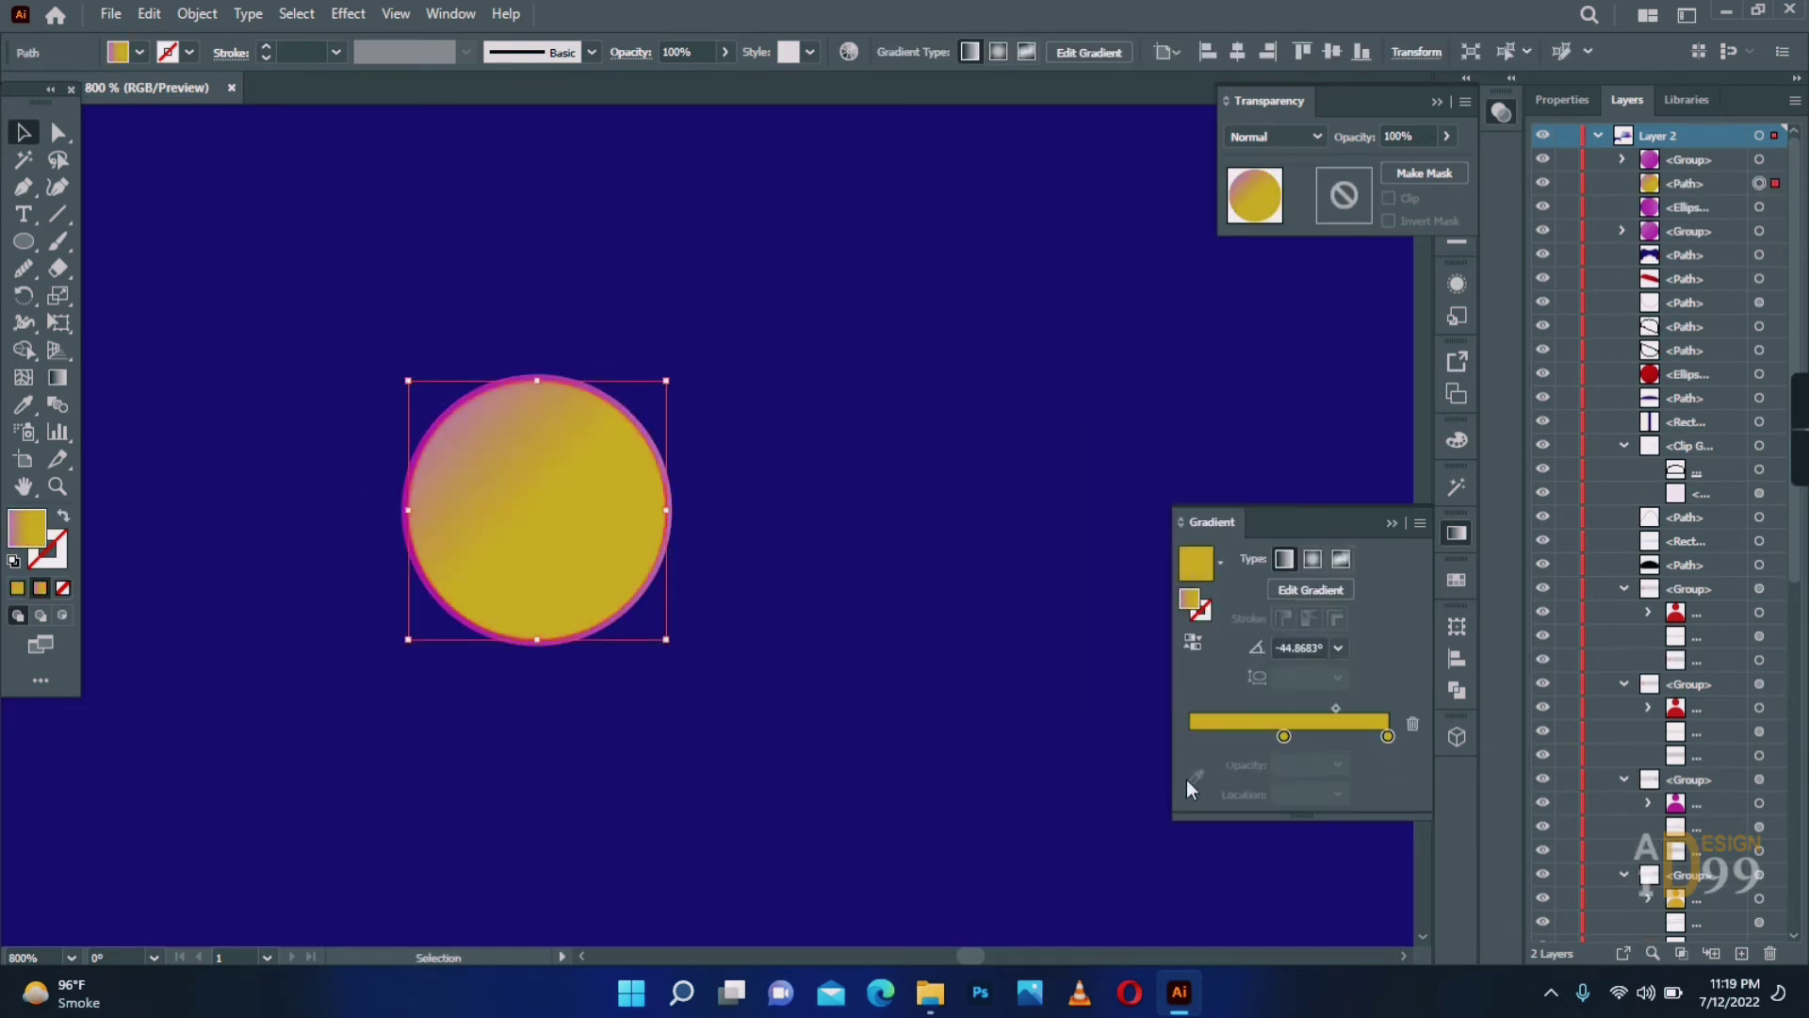
left_click_drag(1284, 736, 1195, 738)
Desaturate the starting stop of the inner circle's yellow gradient to a pale greyish beige.
double_click(1195, 736)
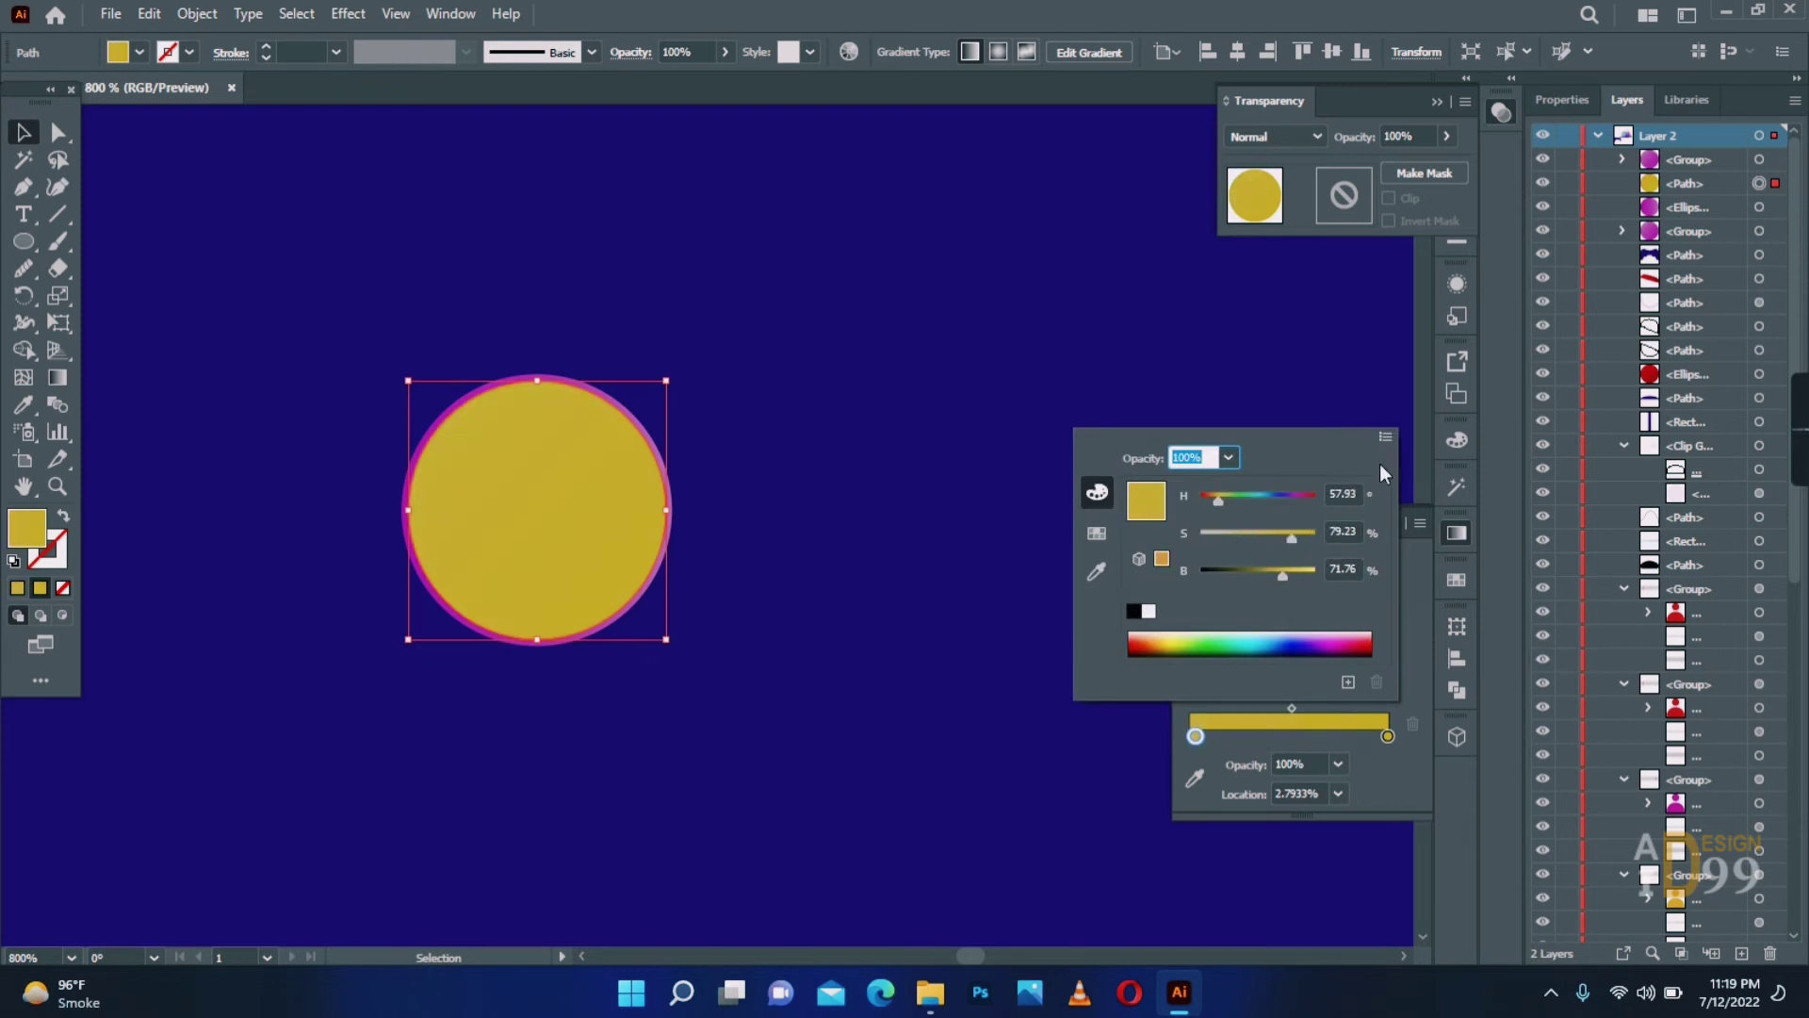
left_click(1386, 436)
left_click(1454, 468)
left_click(1385, 436)
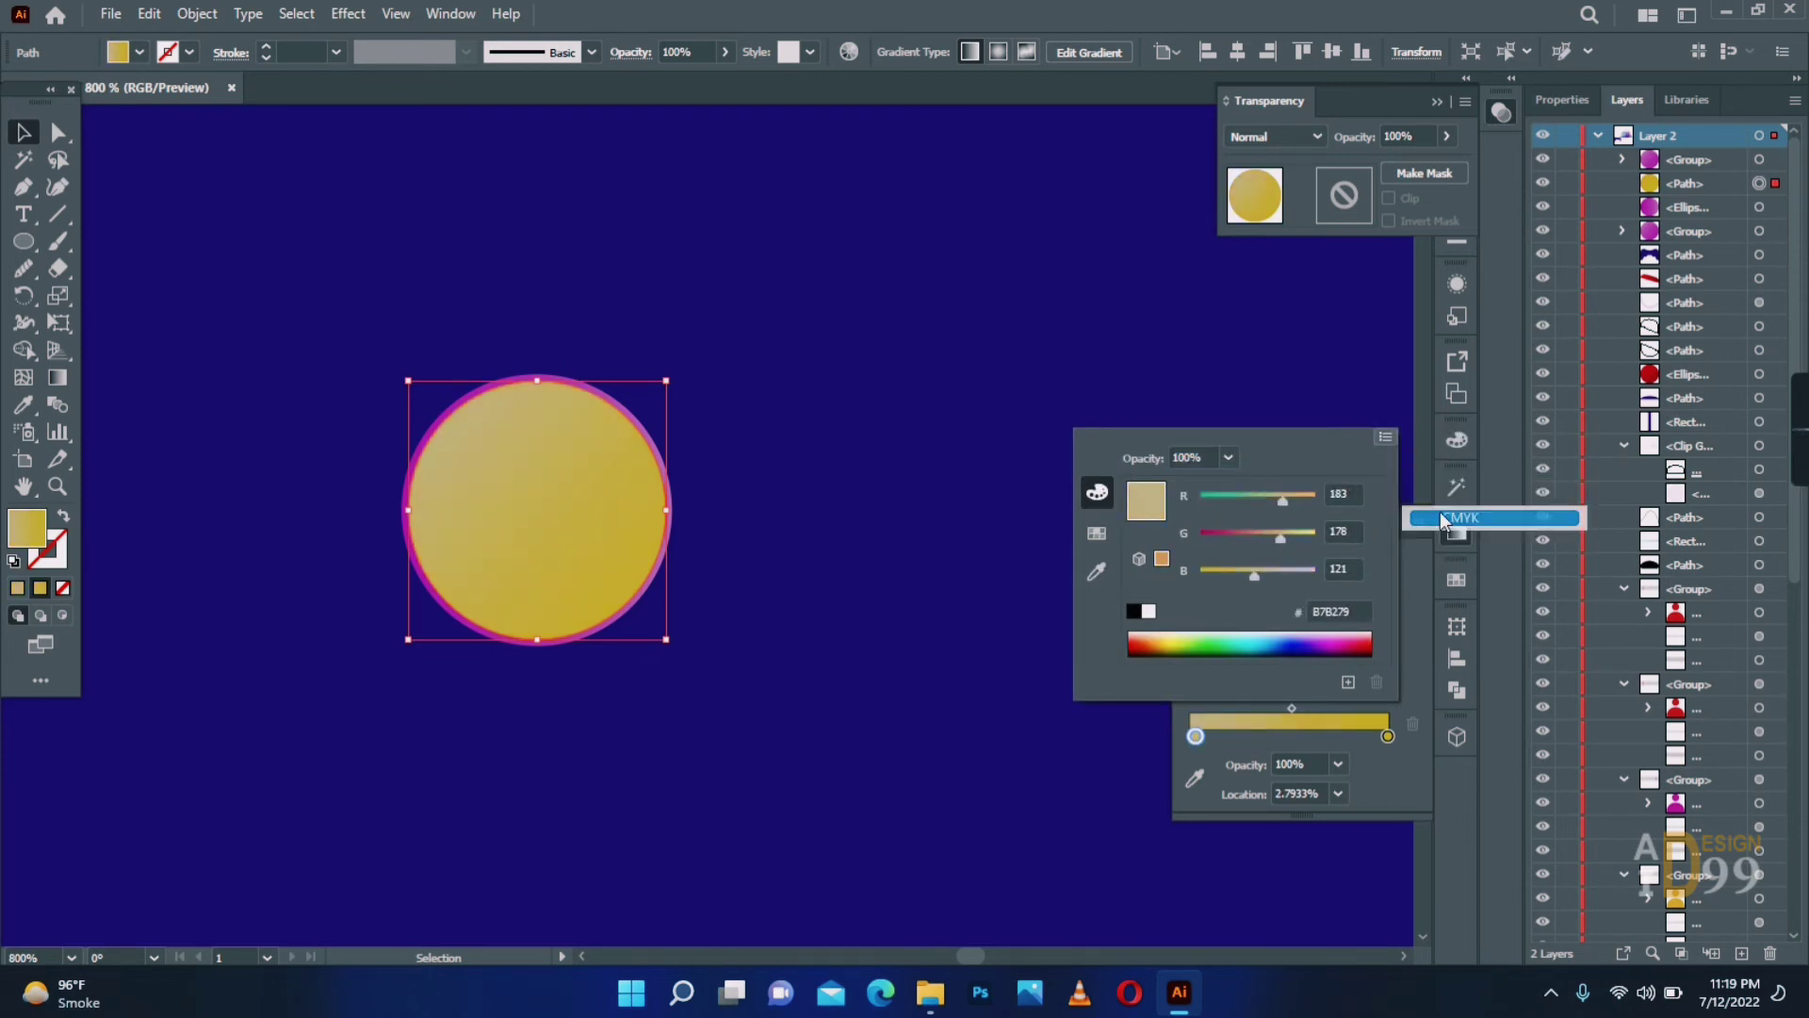
left_click(1446, 525)
left_click(702, 633)
Copy the yellow gradient to the small button's outer circle and reverse its direction.
left_click(670, 500)
key("i")
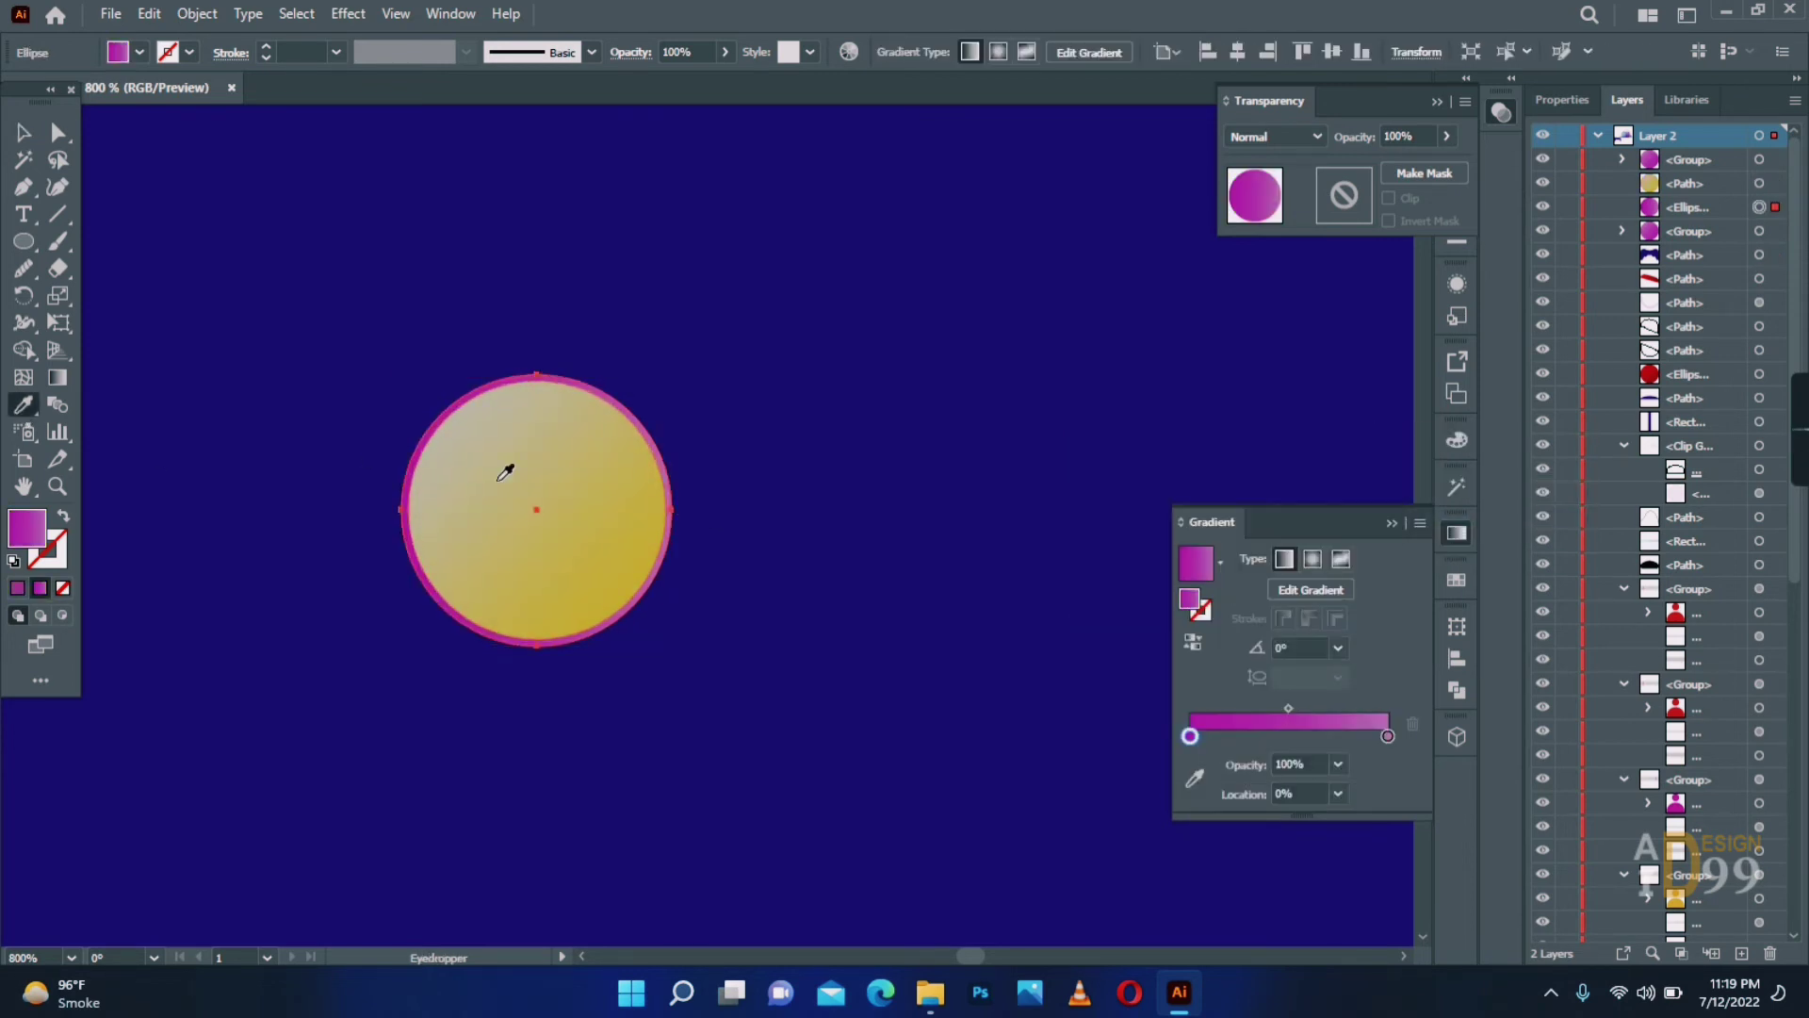
left_click(499, 478)
key("v")
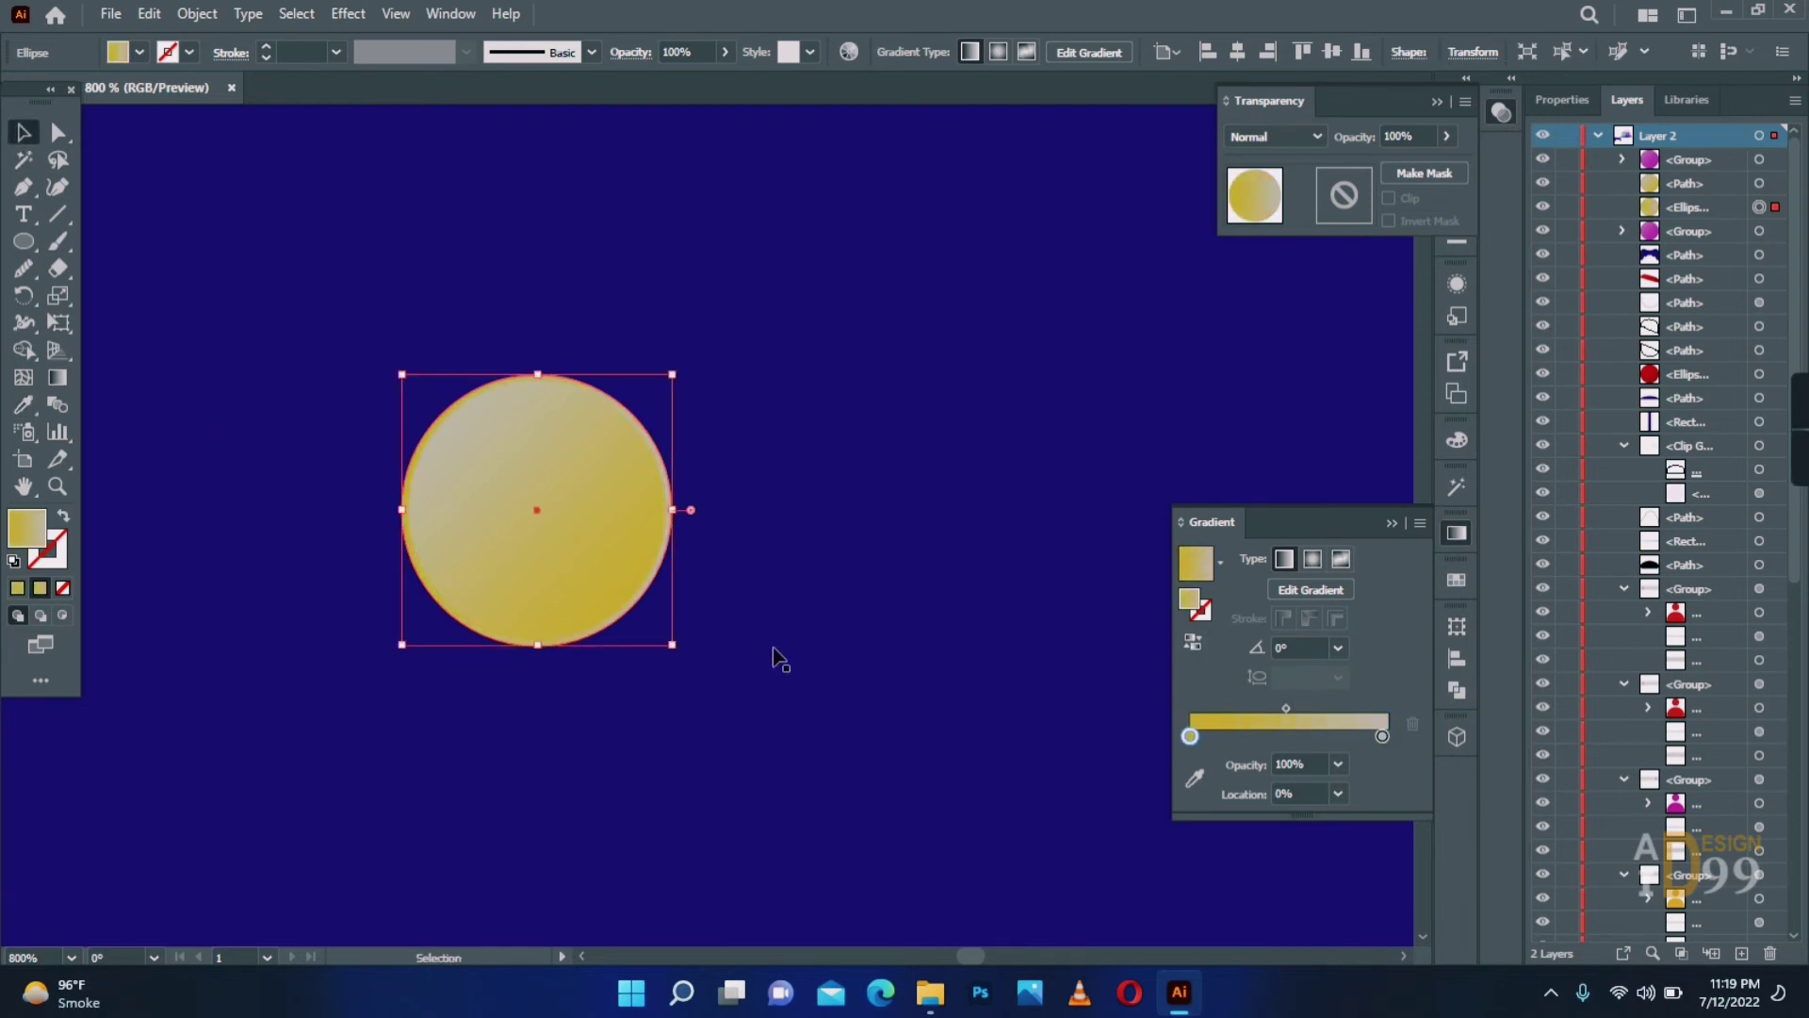
left_click(781, 661)
Duplicate both circles of the yellow button to the right.
left_click(603, 504)
left_click(670, 513, "shift")
left_click_drag(661, 517, 993, 540)
Recolor the duplicated button's inner circle with a gradient from pale red to strong red.
left_click(928, 537)
double_click(1387, 736)
left_click(1370, 638)
left_click(1370, 645)
left_click_drag(1388, 736, 1202, 801)
left_click_drag(1263, 737, 1192, 737)
double_click(1191, 736)
left_click_drag(1300, 535, 1243, 532)
left_click(1014, 558)
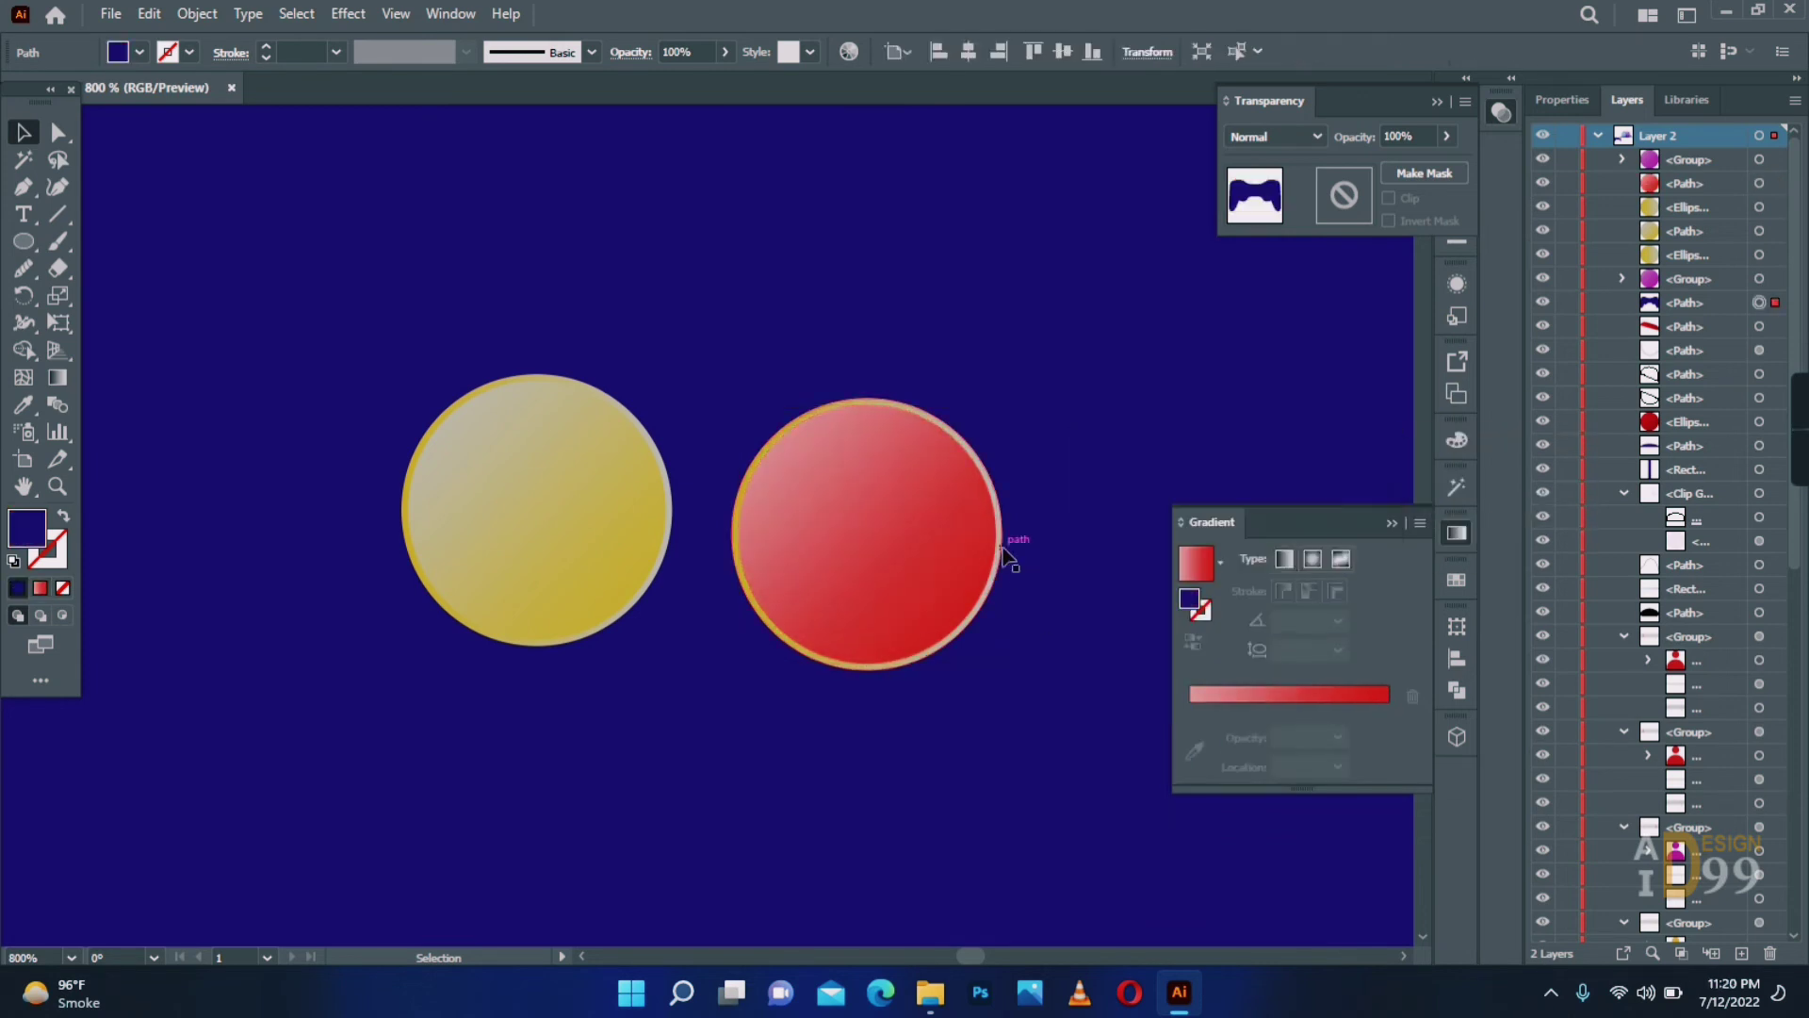
Copy the red gradient to the duplicated button's outer circle and reverse its direction.
left_click(1000, 547)
key("i")
left_click(943, 556)
left_click(1193, 642)
right_click(1113, 556)
left_click(1205, 82)
Duplicate both circles of the red button twice to form a lower row of two buttons.
key("v")
left_click(1009, 537)
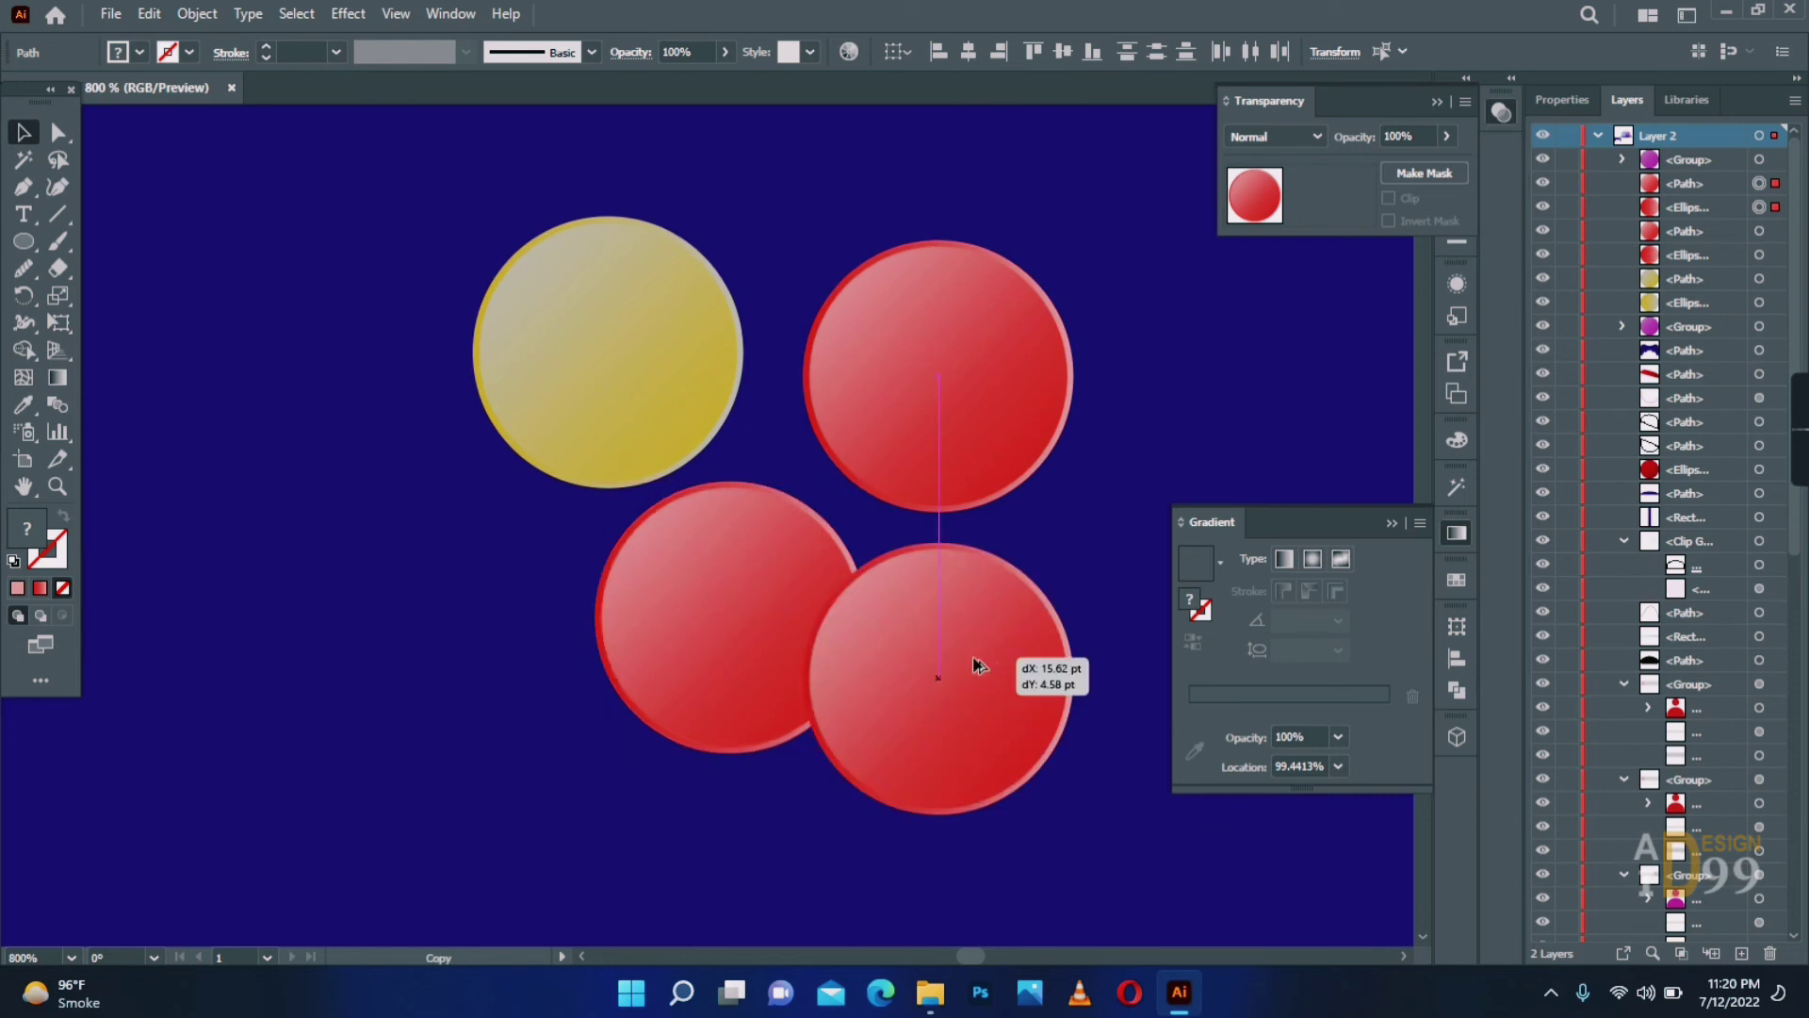
left_click_drag(980, 666, 1055, 670)
Recolor the lower-left button's inner circle with a gradient from light grey to green.
left_click(792, 622)
double_click(1388, 737)
left_click(1212, 635)
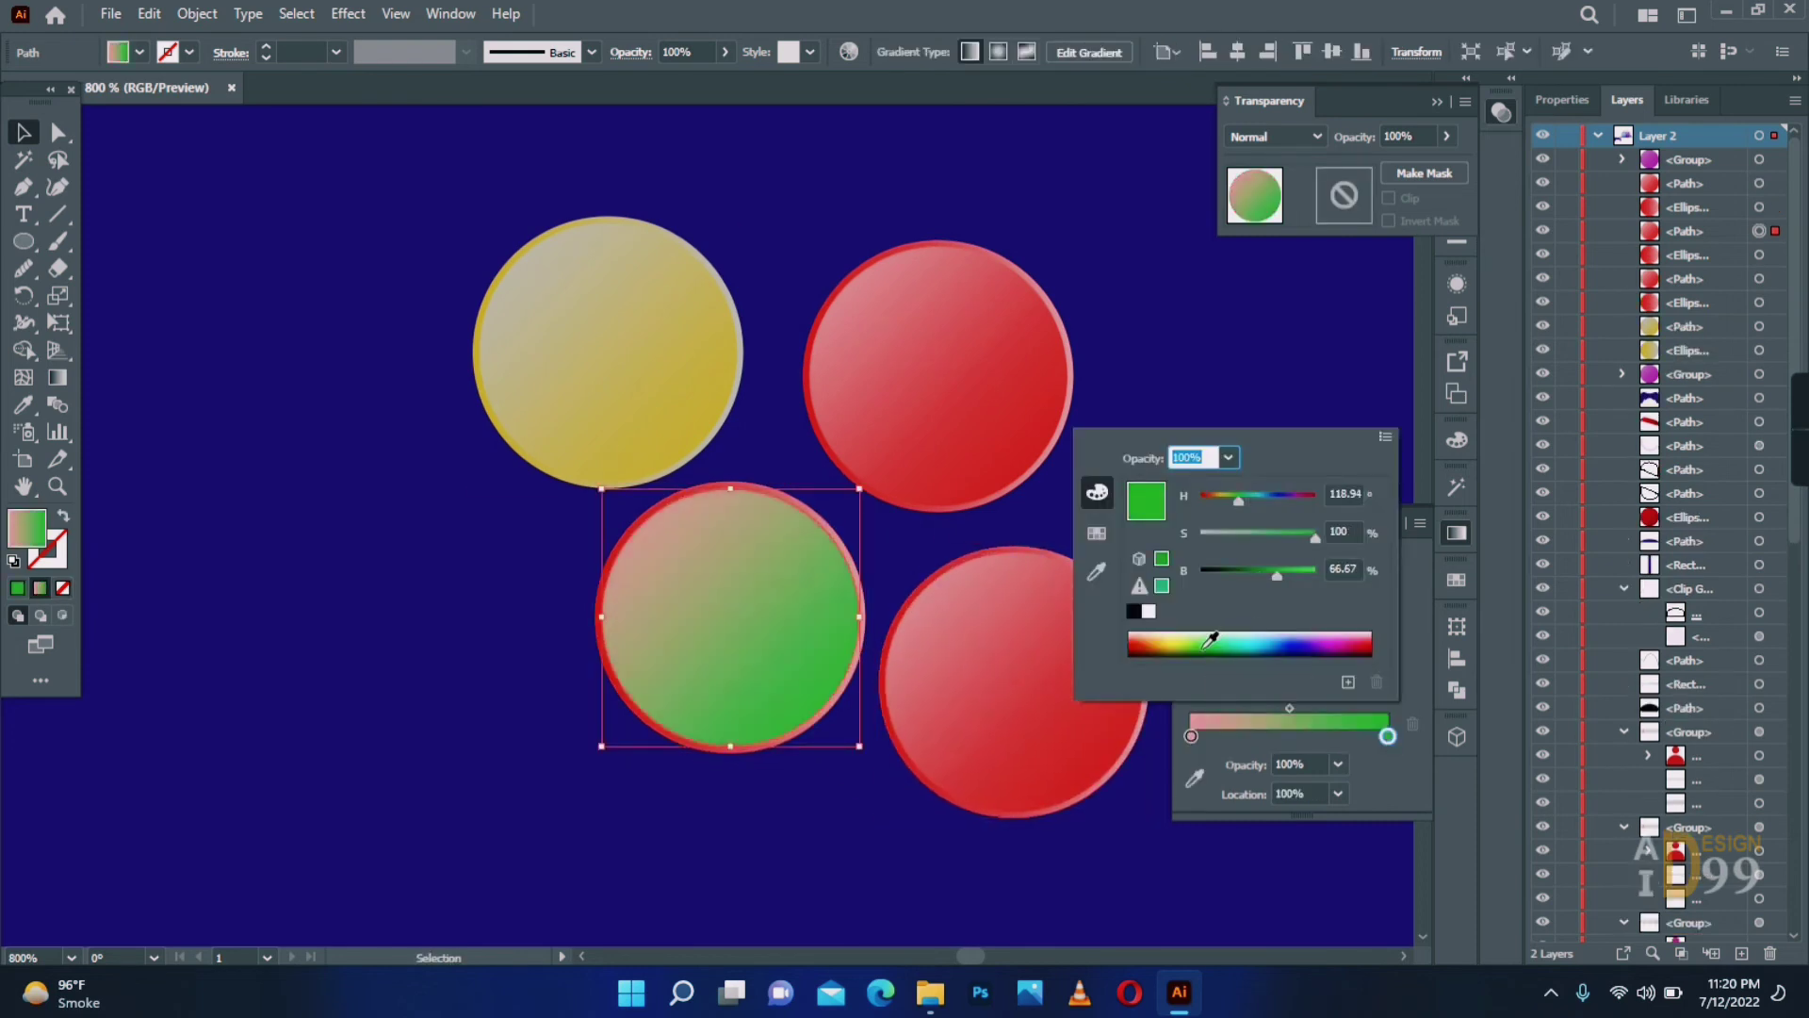
left_click_drag(1281, 575, 1264, 576)
left_click_drag(1389, 736, 1281, 736)
left_click_drag(1191, 736, 1197, 801)
left_click_drag(1282, 736, 1190, 736)
double_click(1191, 736)
left_click_drag(1297, 535, 1174, 536)
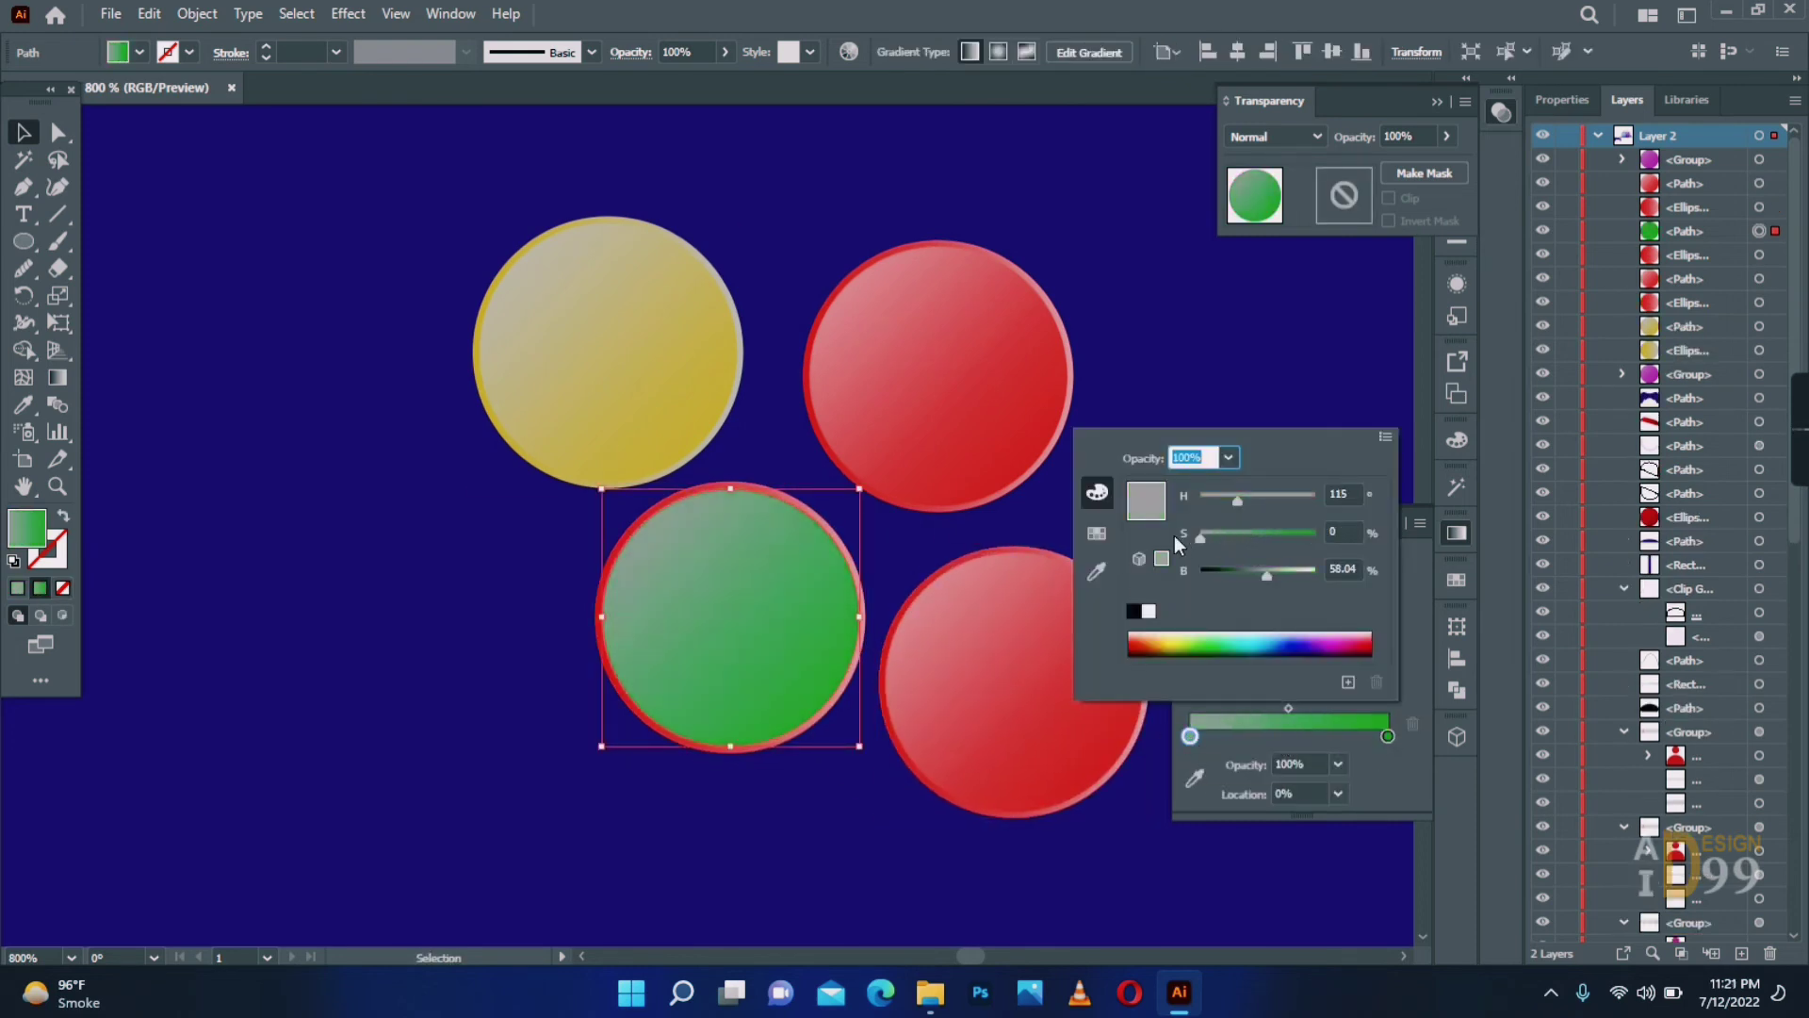
left_click_drag(1264, 575, 1298, 571)
left_click(1377, 775)
Copy the green gradient to the outer circle of the same button and reverse its direction.
left_click(860, 596)
key("i")
left_click(807, 576)
left_click(1193, 643)
key("v")
left_click(601, 575)
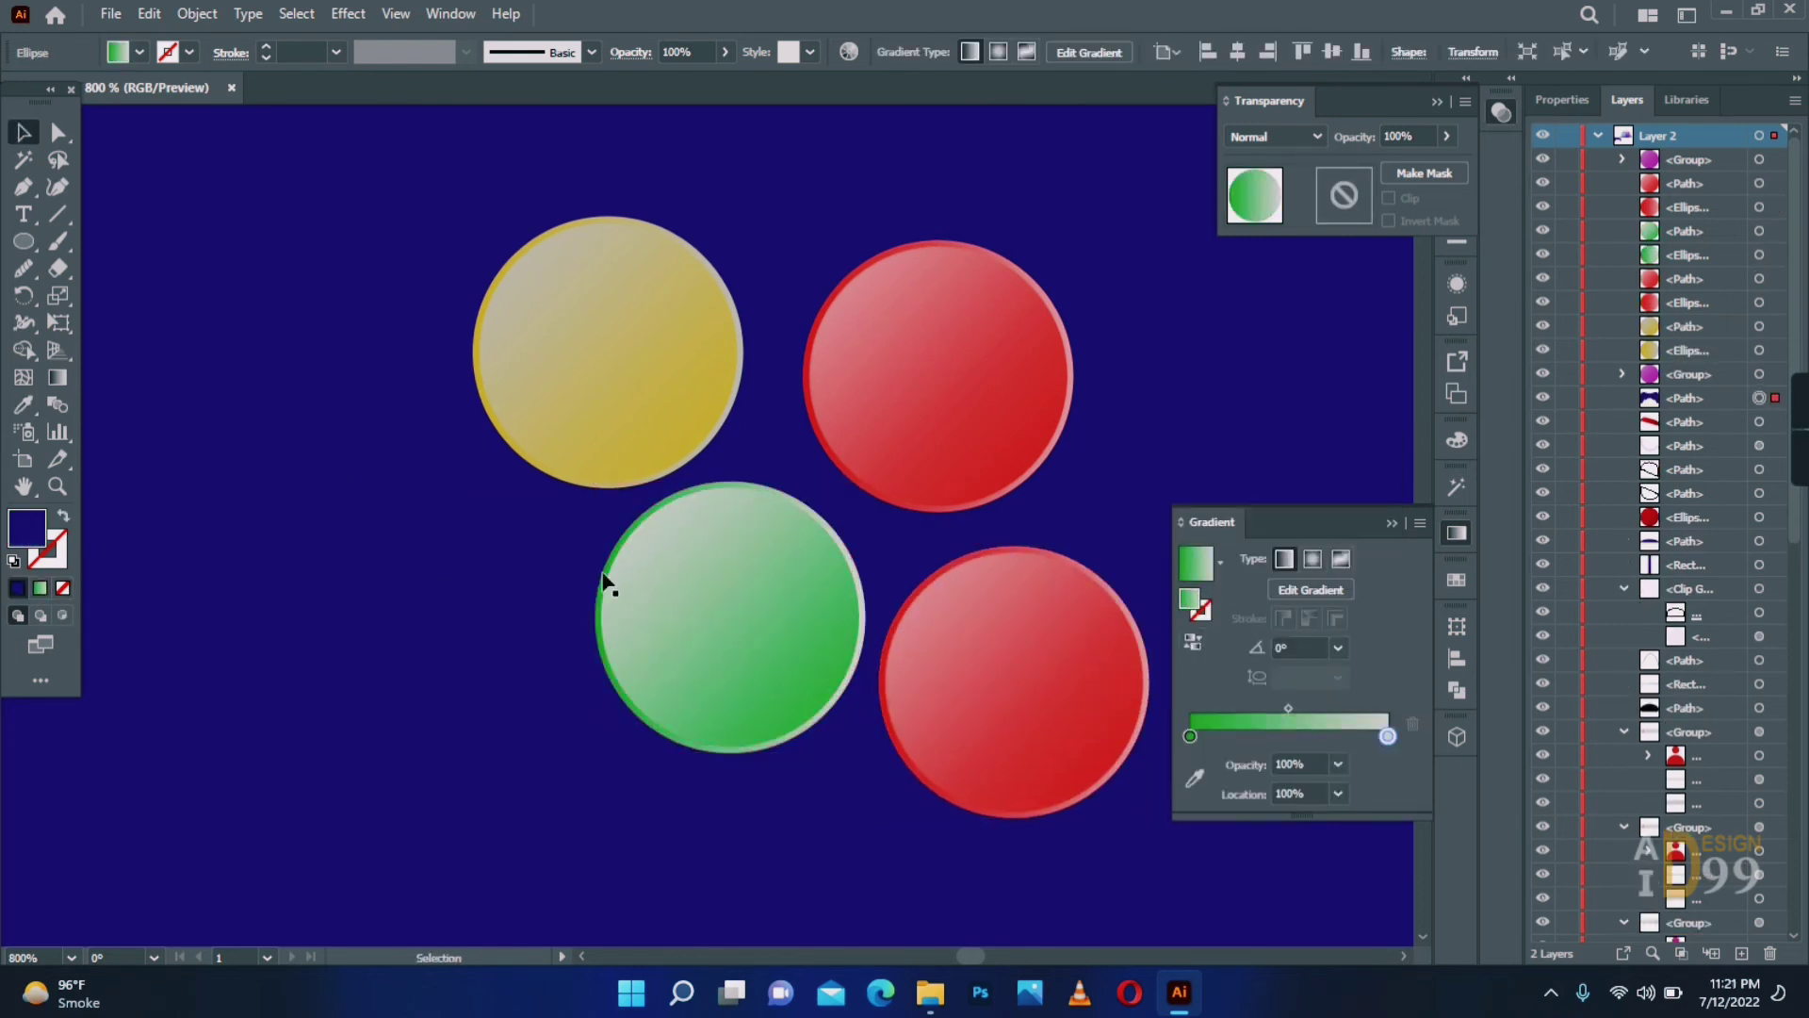
Recolor the lower-right button's inner circle with a gradient from pale cyan, about 28% saturation and 100% brightness, to strong cyan.
left_click(975, 641)
double_click(1388, 736)
left_click(1258, 640)
left_click(1257, 648)
left_click(1257, 644)
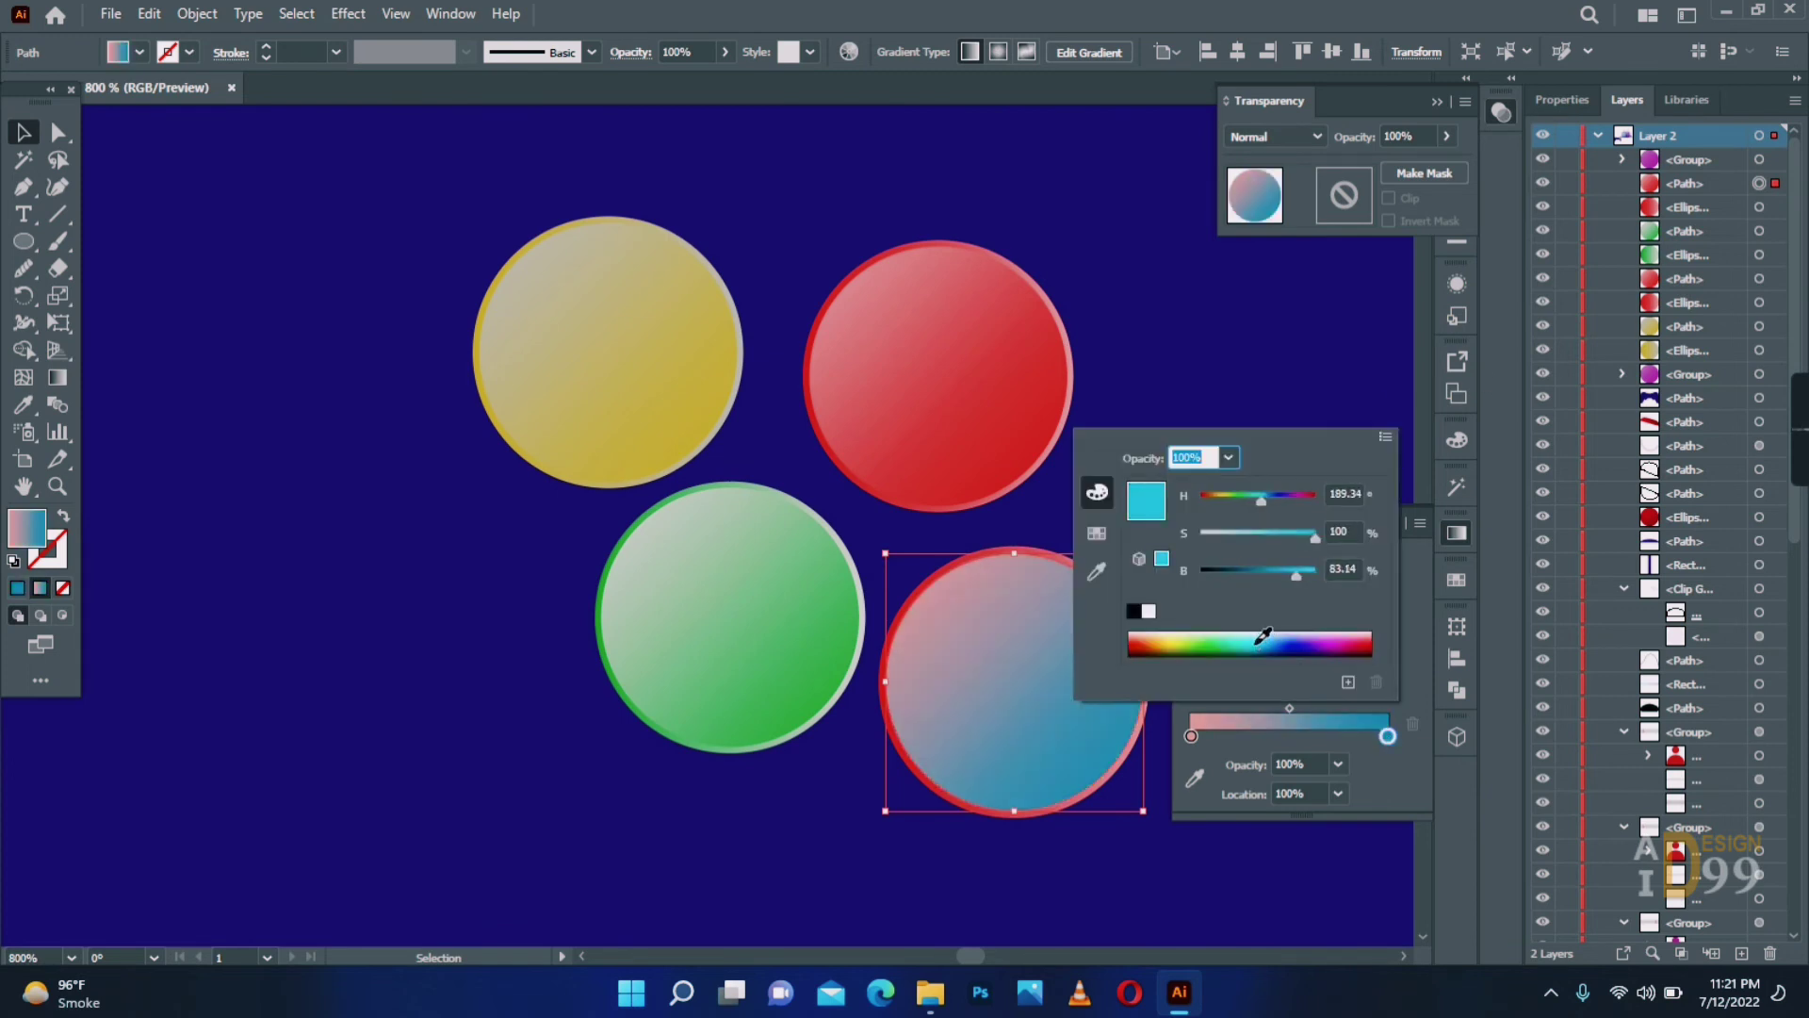
left_click_drag(1388, 736, 1307, 743)
left_click_drag(1190, 736, 1183, 792)
left_click_drag(1307, 736, 1192, 736)
double_click(1192, 736)
left_click_drag(1312, 537, 1231, 537)
left_click_drag(1296, 573, 1317, 573)
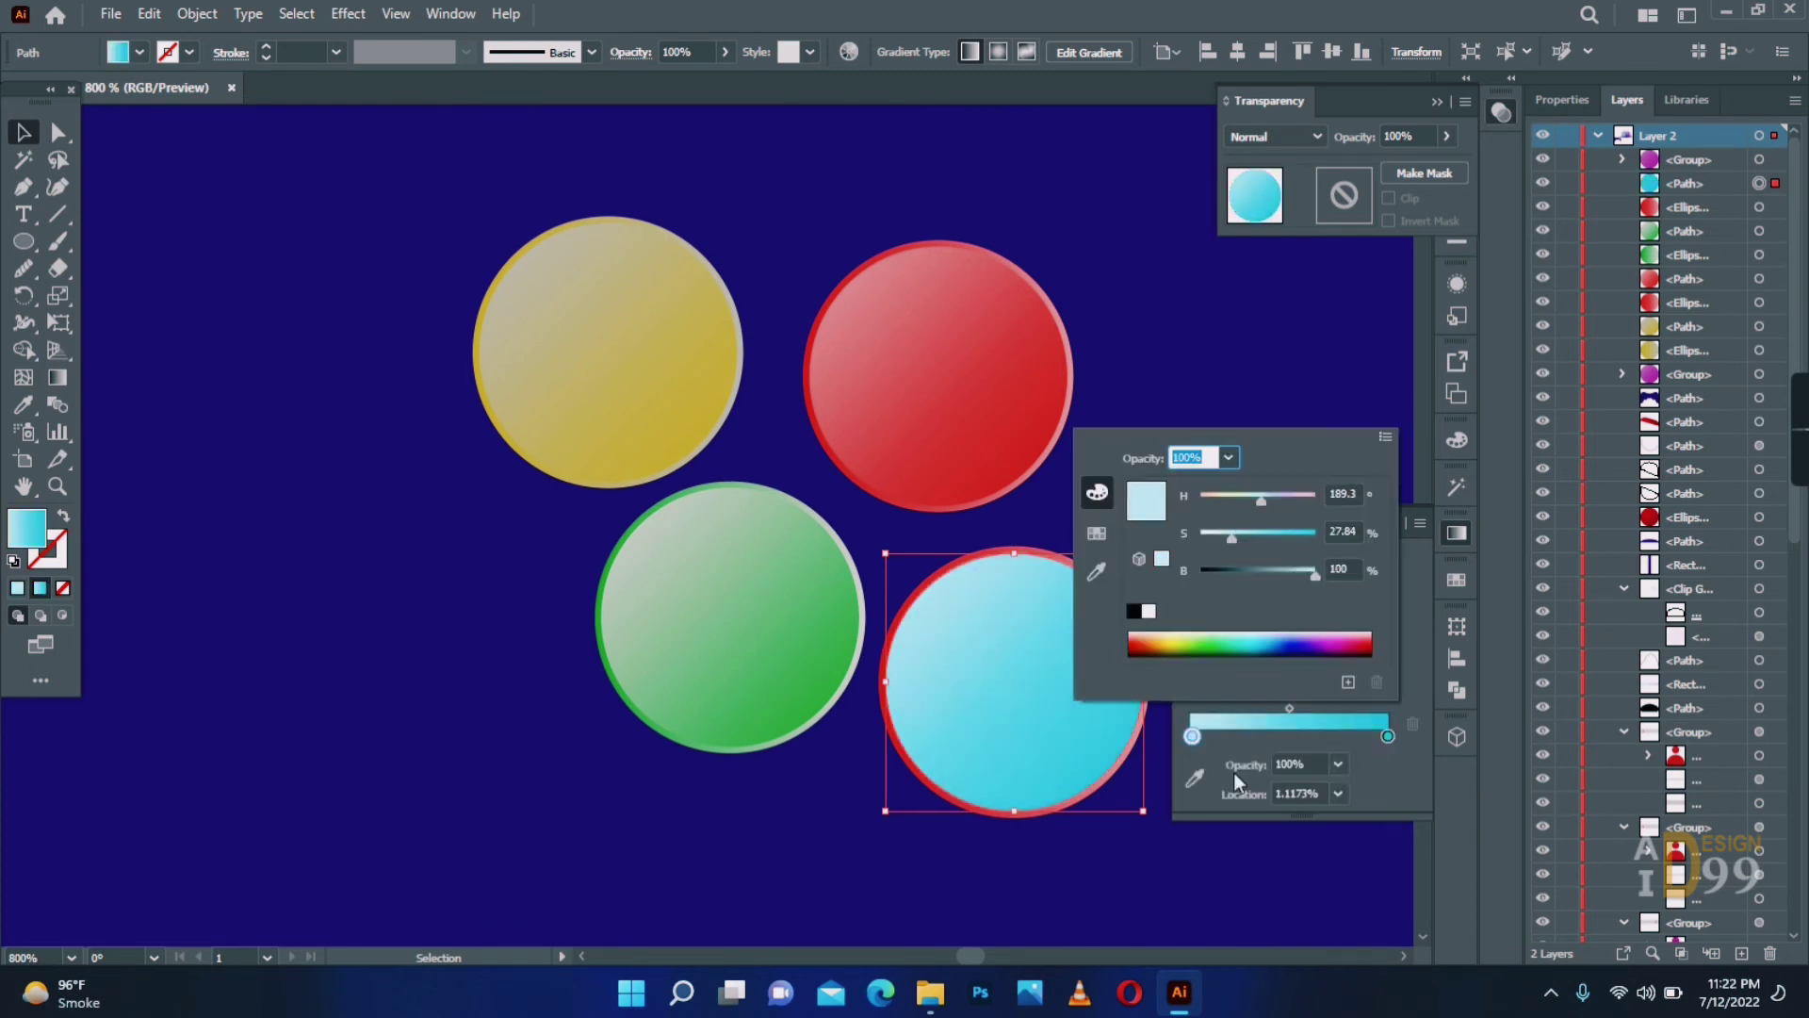
left_click(1371, 759)
mouse_move(1192, 736)
left_mouse_down()
mouse_move(1276, 733)
mouse_move(1191, 736)
left_mouse_up()
Copy the cyan gradient to the lower-right button's outer circle and reverse its direction.
left_click(1074, 799)
key("i")
left_click(1055, 744)
left_click(1193, 643)
key("v")
left_click(472, 584)
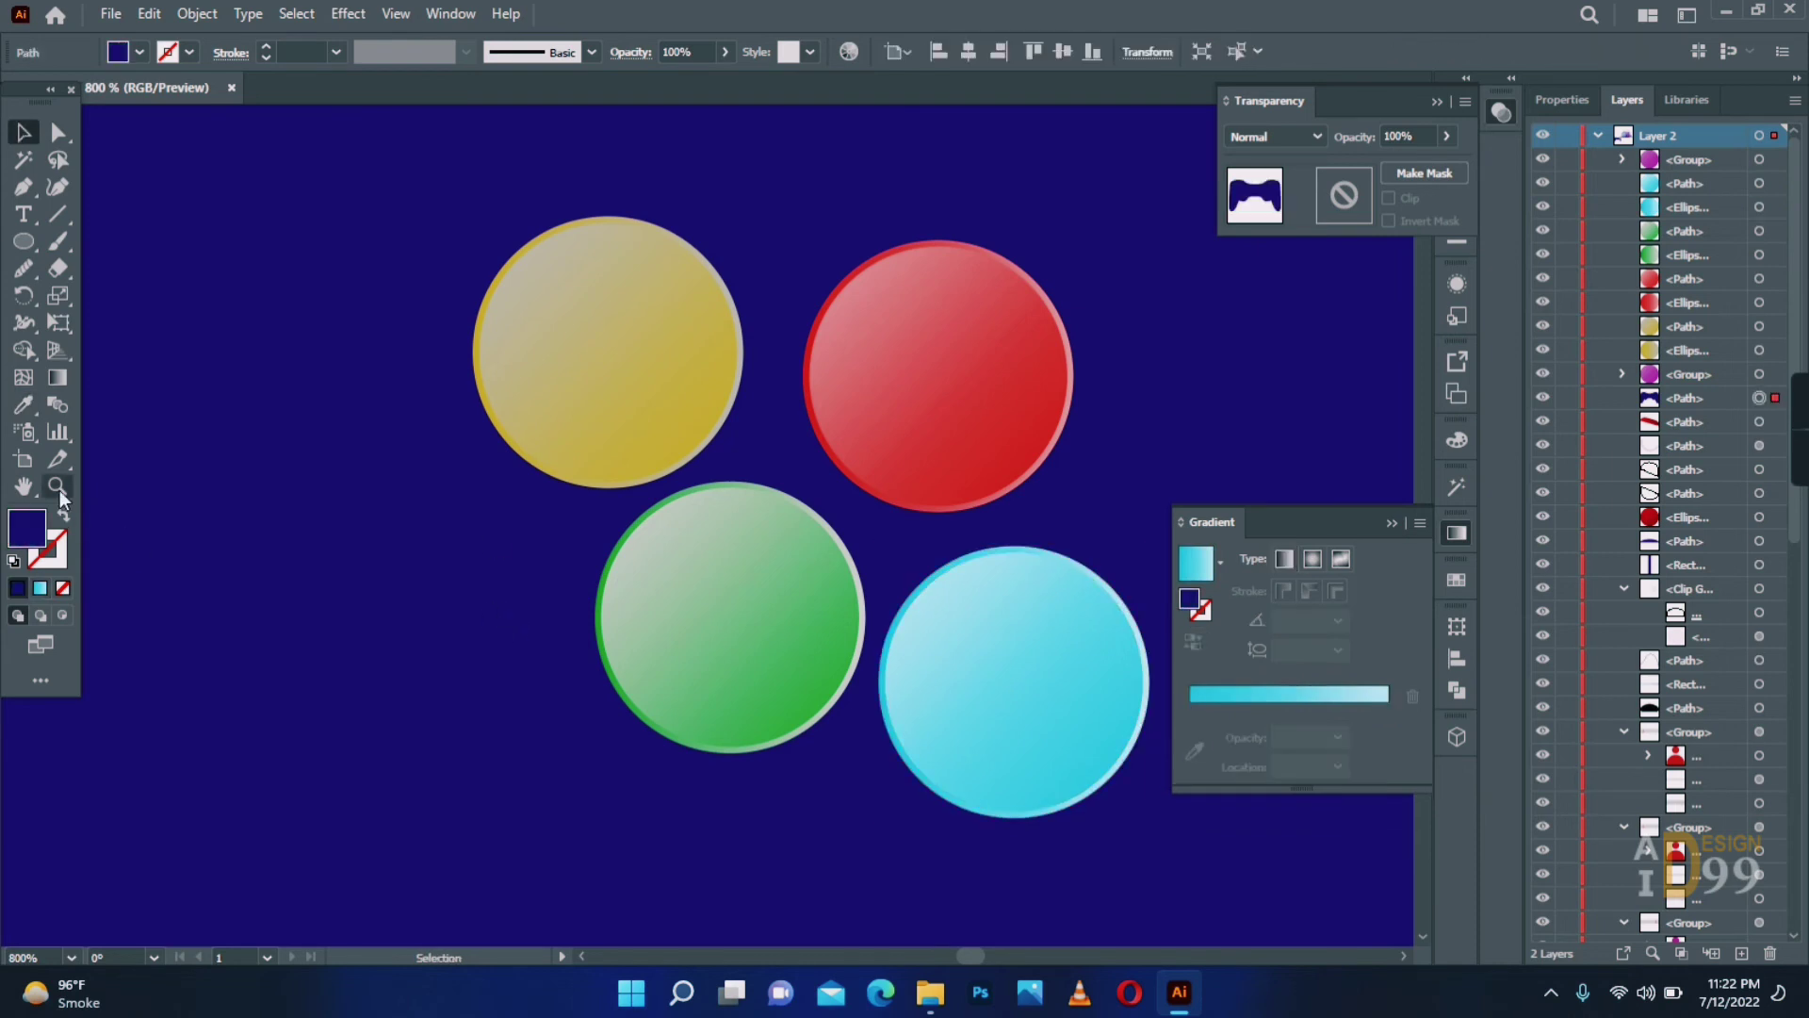
Group each colored button and arrange them in a diamond on the gamepad: yellow above, red left, cyan right, green below.
left_click(57, 486)
left_click(714, 464, "alt")
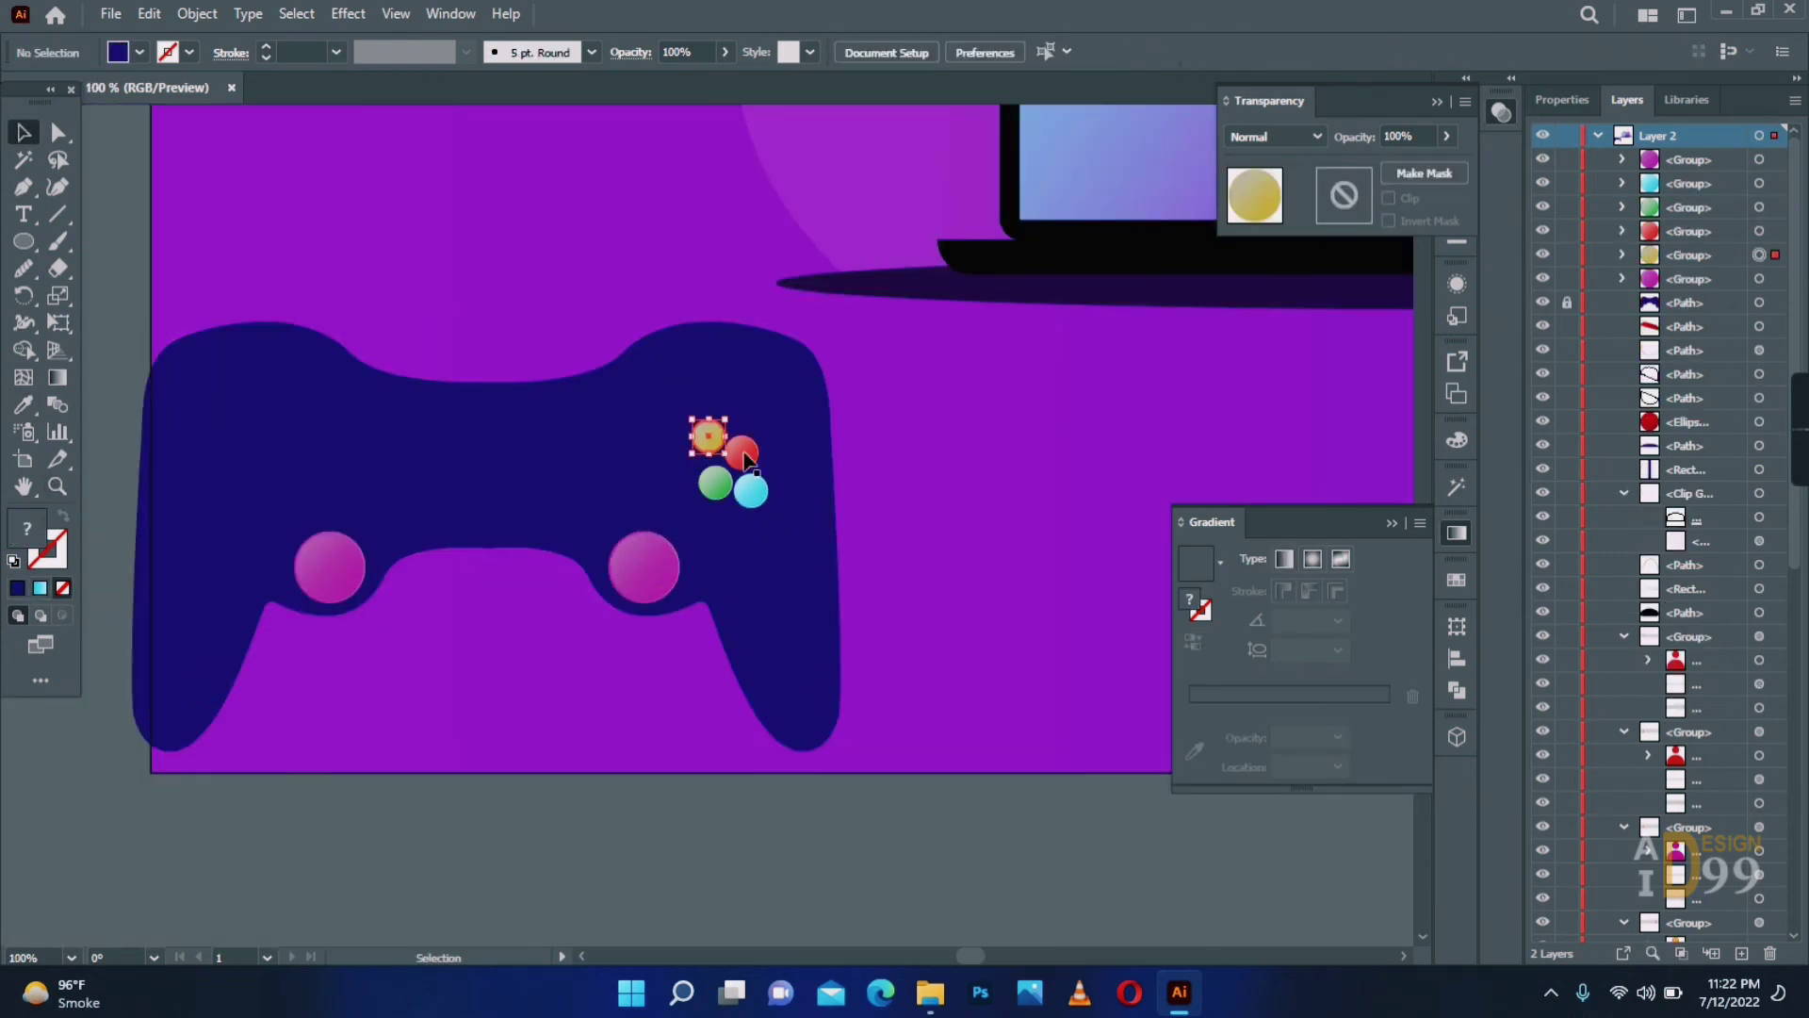
left_click_drag(745, 456, 717, 488)
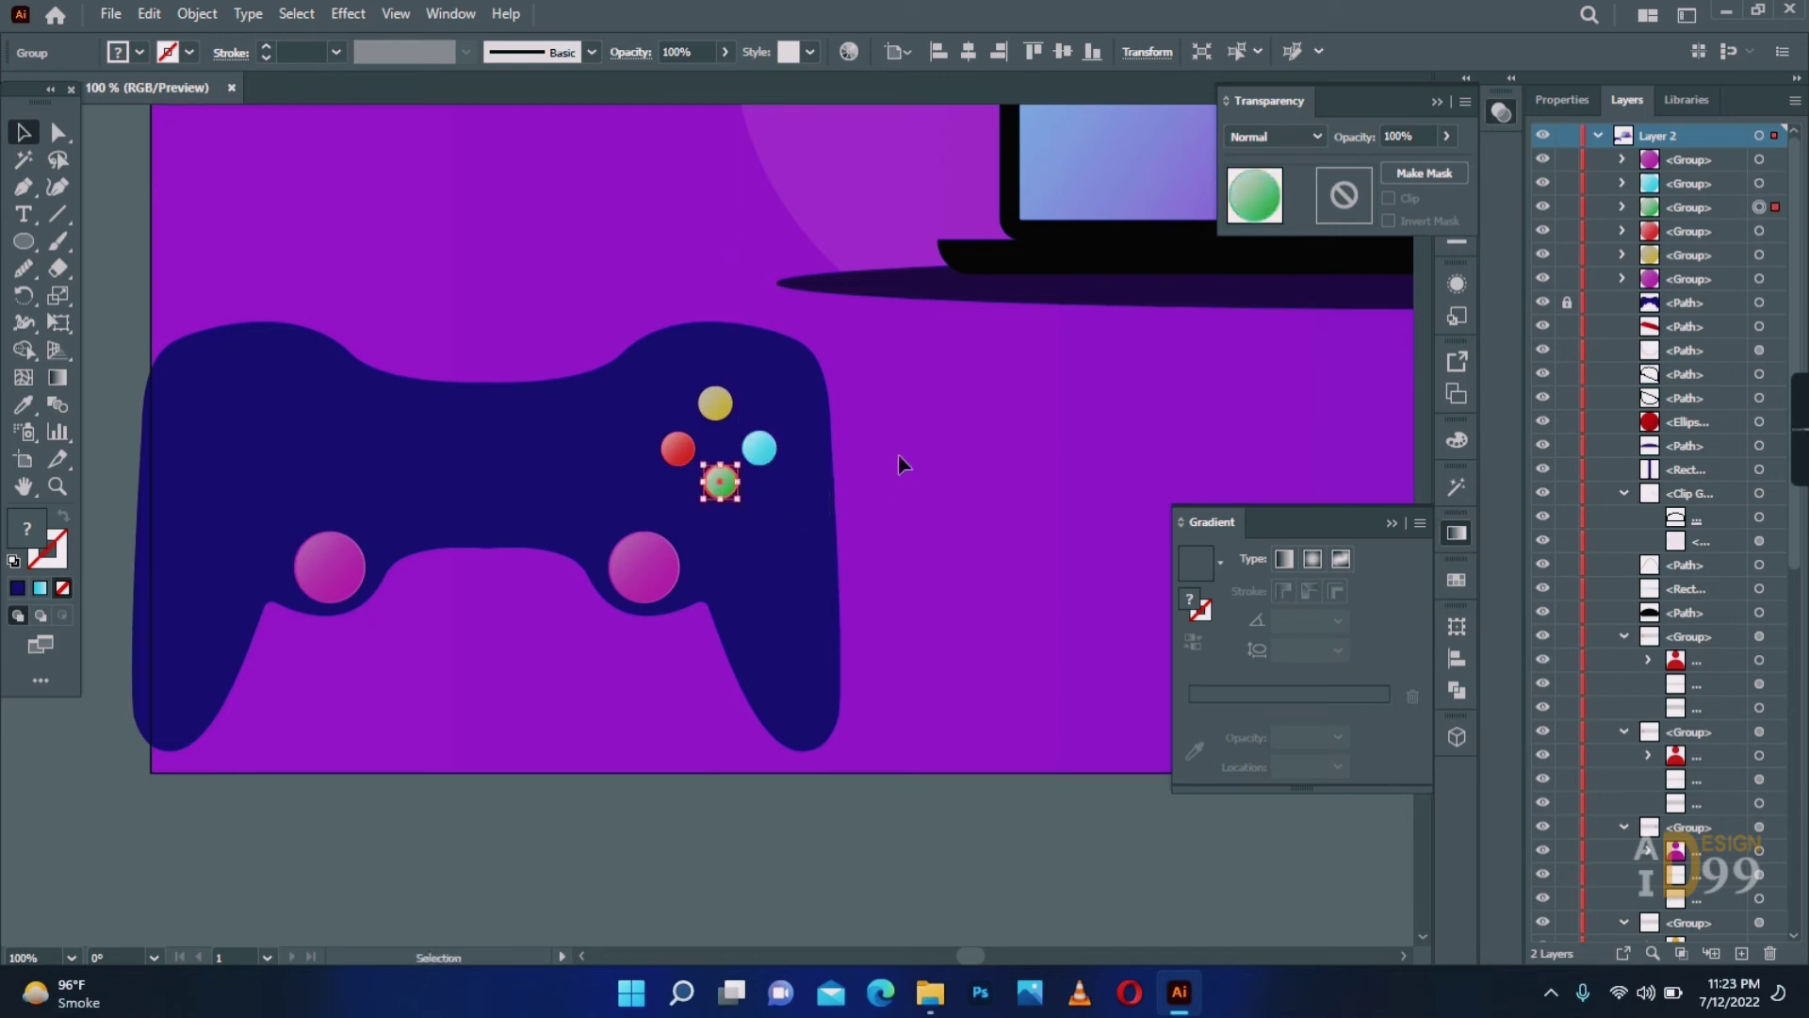
left_click(857, 463)
left_click_drag(718, 405, 718, 408)
left_click(912, 467)
Add two small horizontal bars side by side in the gamepad's middle, filled with the thumbsticks' magenta gradient.
key("space")
mouse_move(515, 507)
left_mouse_down()
mouse_move(625, 511)
mouse_move(672, 479)
mouse_move(562, 484)
left_mouse_up()
left_click(26, 405)
left_click(440, 571)
left_click(23, 136)
left_click(824, 799)
left_click(622, 836)
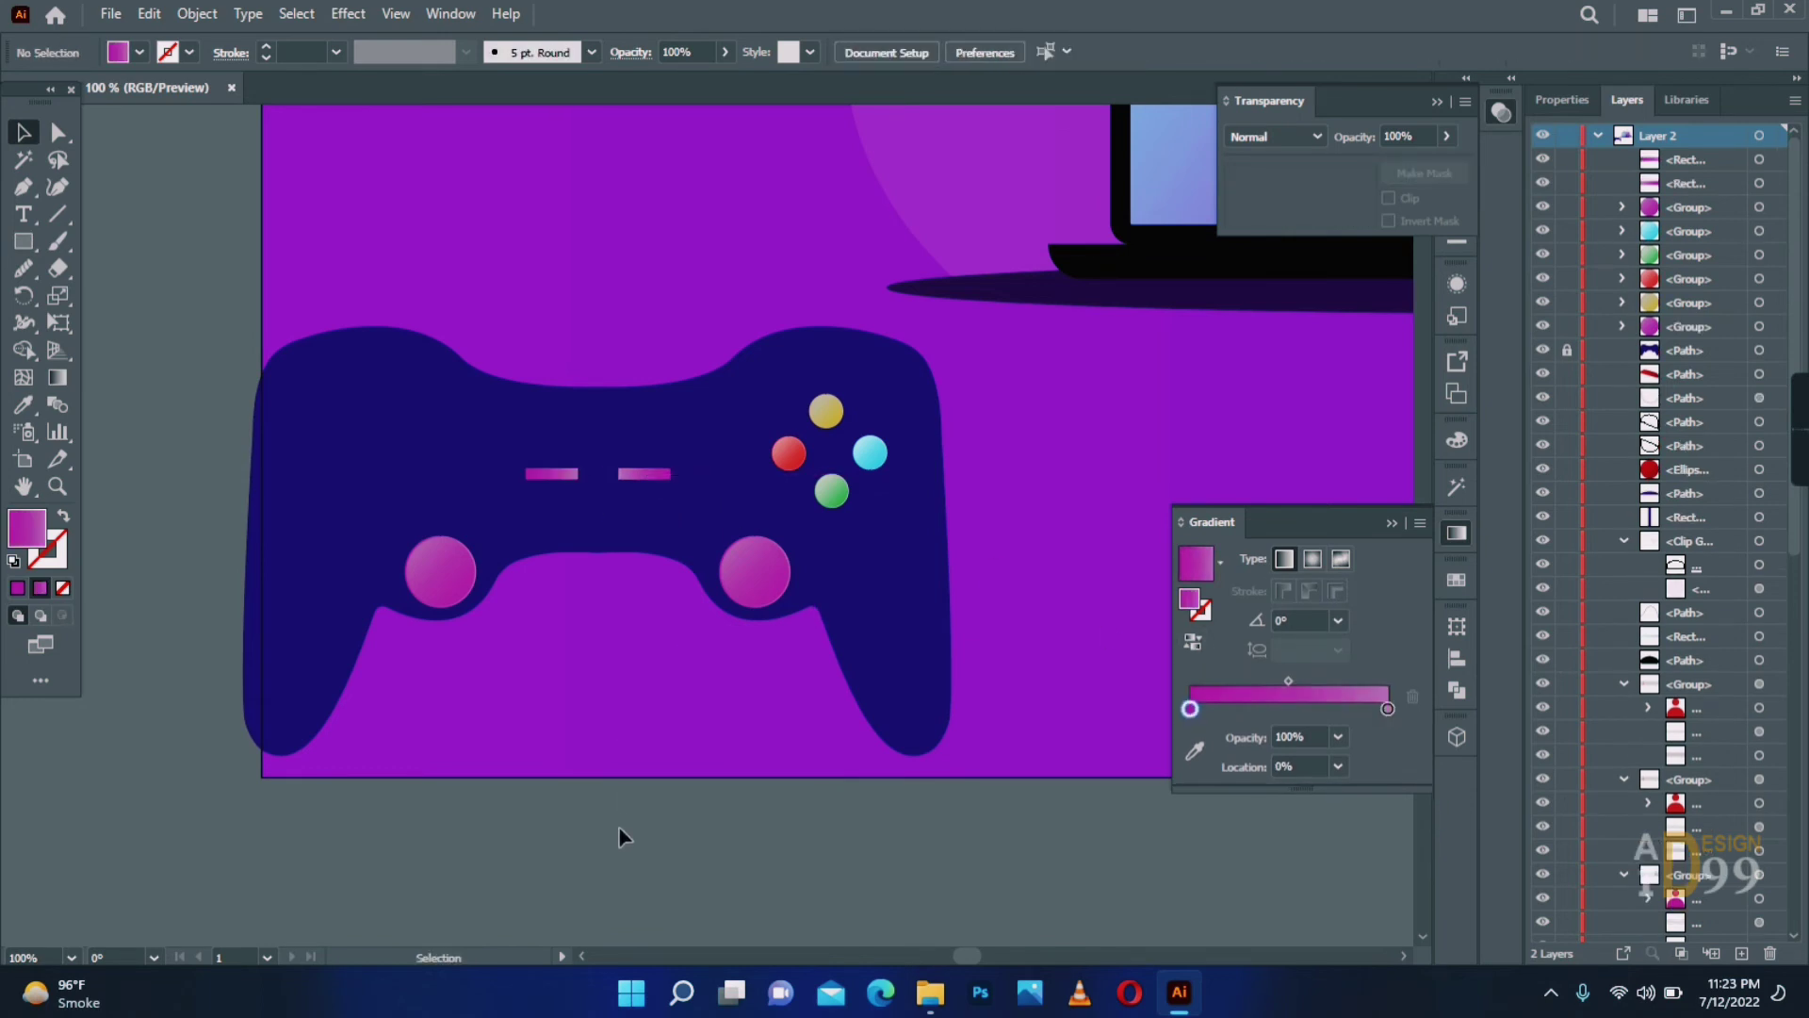
Draw a narrow upright rectangle on the gamepad's left side and turn it into a downward-pointing triangle by editing its bottom anchor points.
left_click(21, 243)
left_click_drag(332, 394, 368, 468)
right_click(25, 188)
left_click(102, 217)
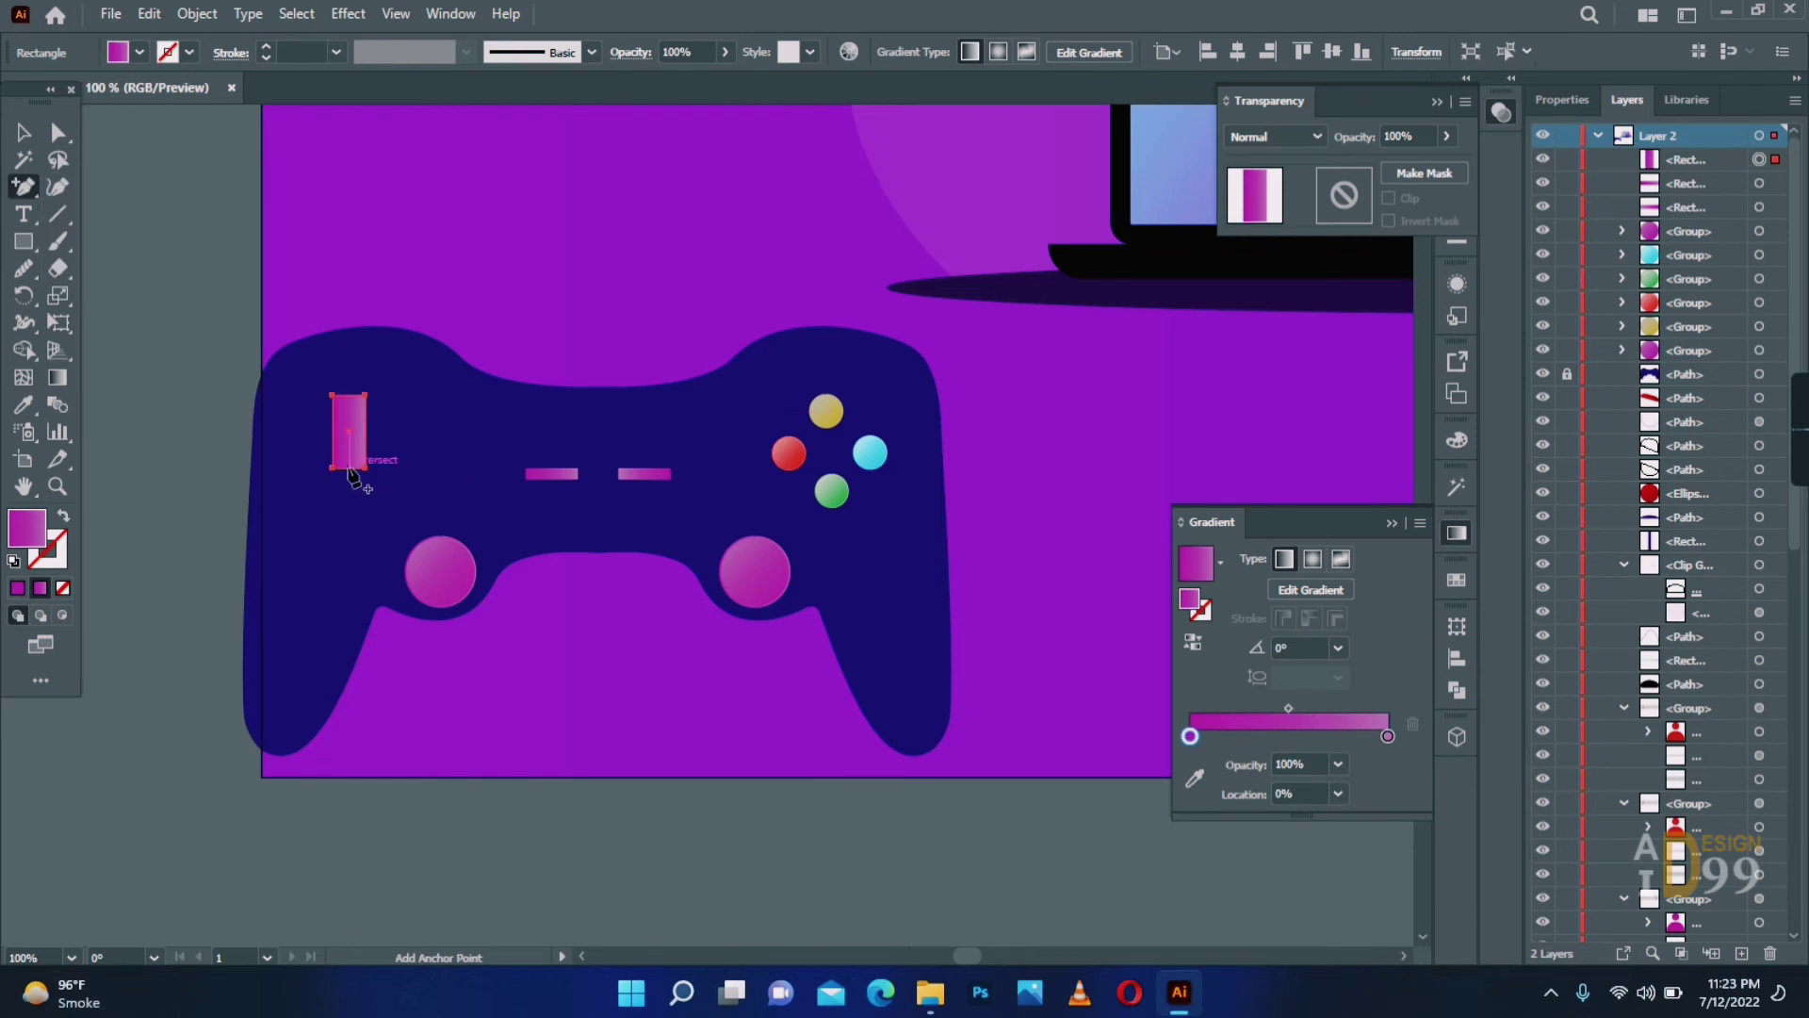
left_click(349, 468)
right_click(25, 188)
left_click(108, 242)
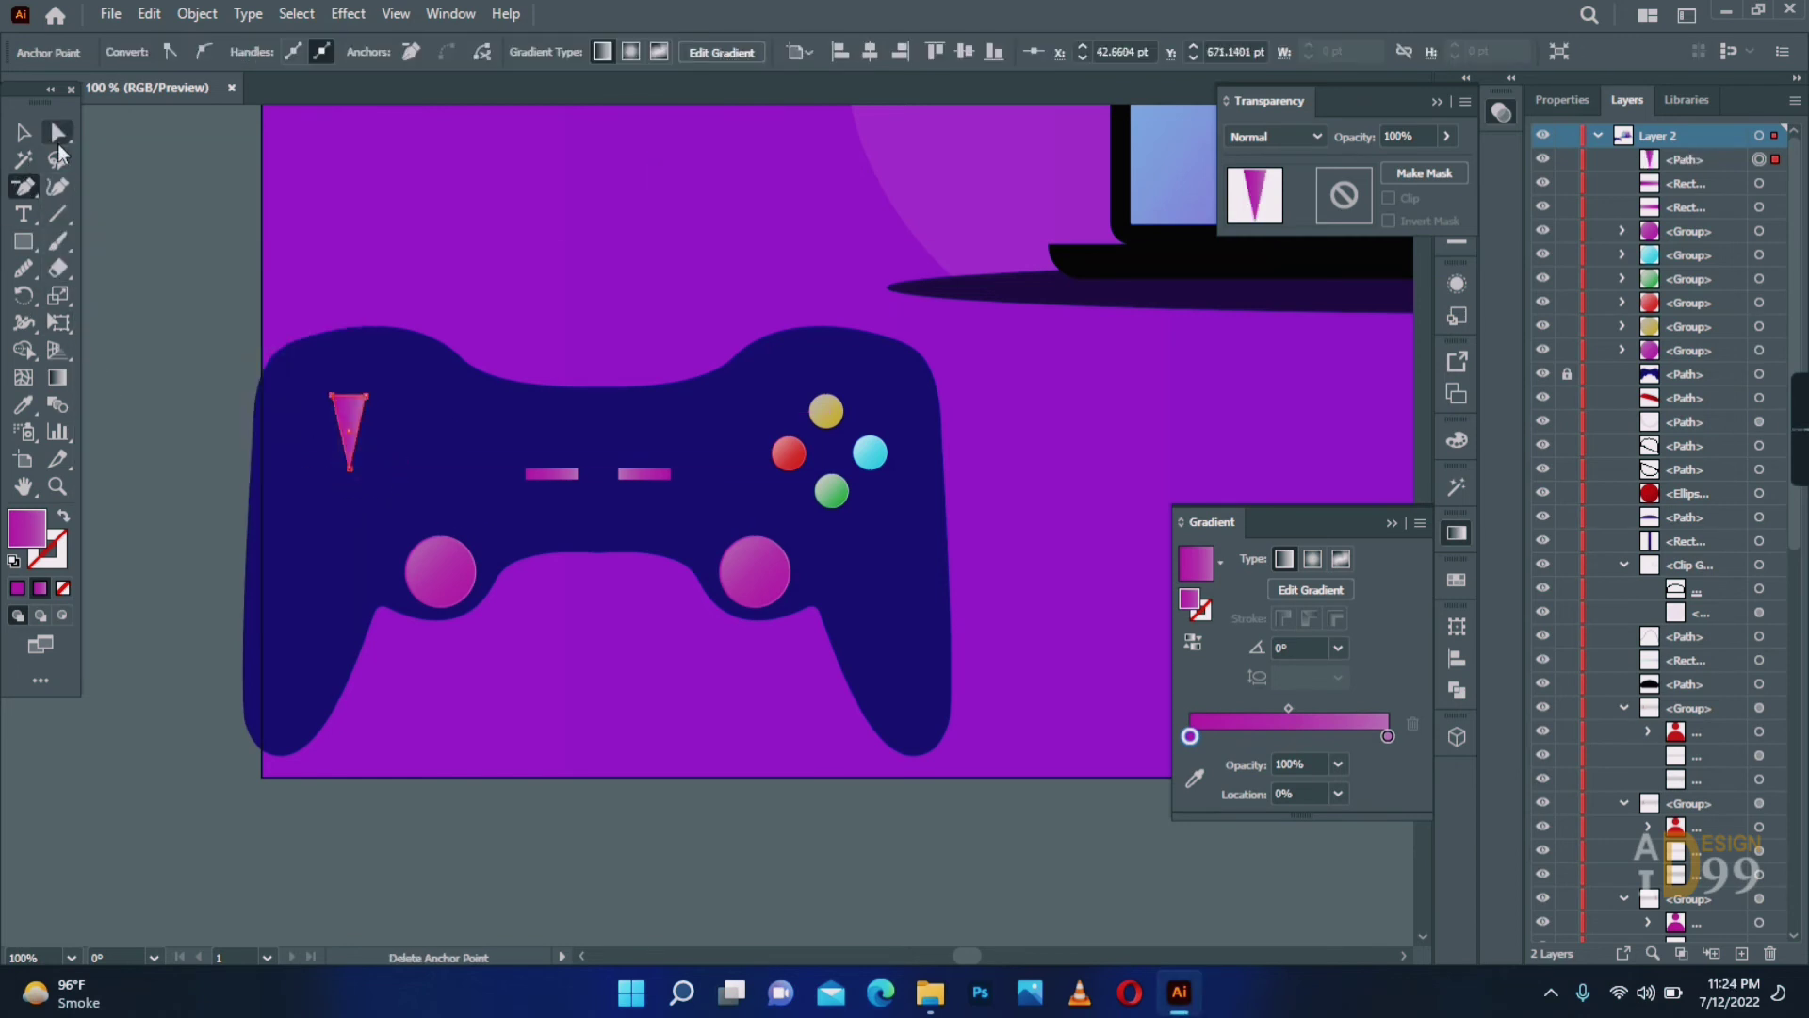
Round the triangle's two upper corners and give it a gently bowed top edge.
left_click(59, 139)
left_click(366, 397)
left_click(58, 486)
left_click(355, 424)
left_click(706, 516)
left_click(705, 524)
left_click(700, 535)
left_click(696, 535)
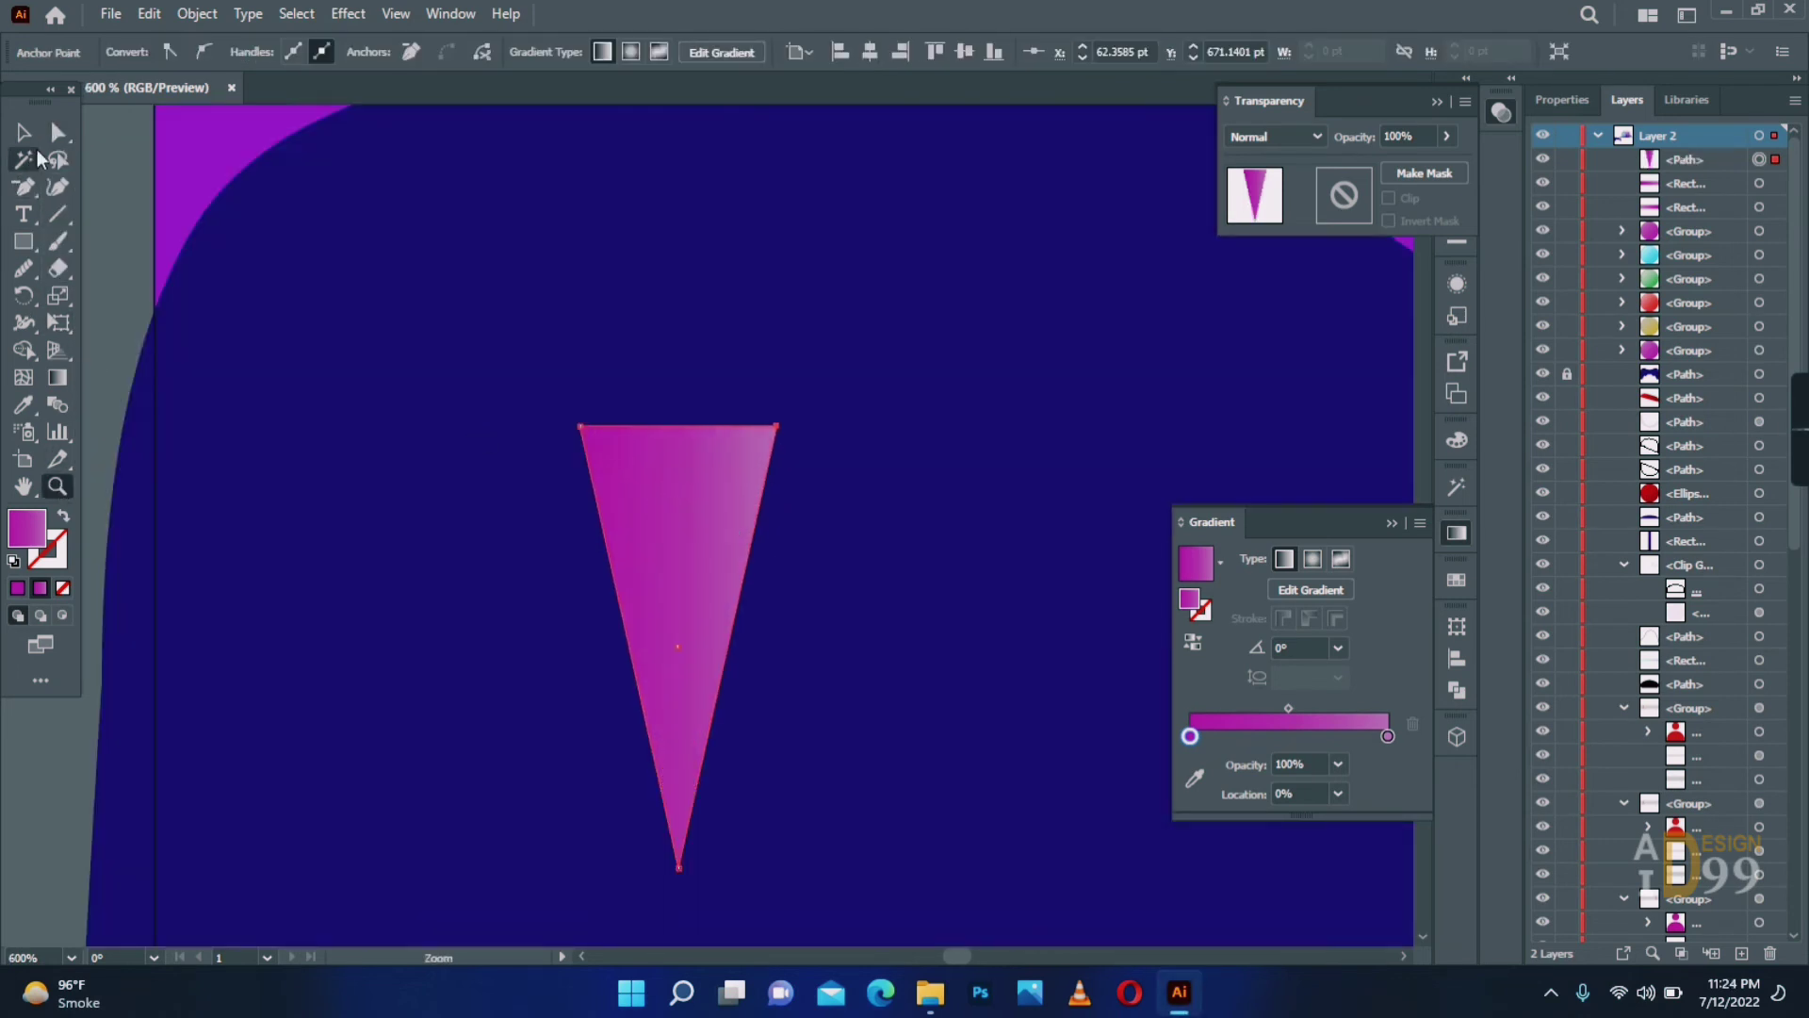
left_click(58, 132)
left_click(580, 427)
left_click(775, 426, "shift")
mouse_move(760, 443)
left_mouse_down()
mouse_move(745, 475)
mouse_move(764, 448)
left_mouse_up()
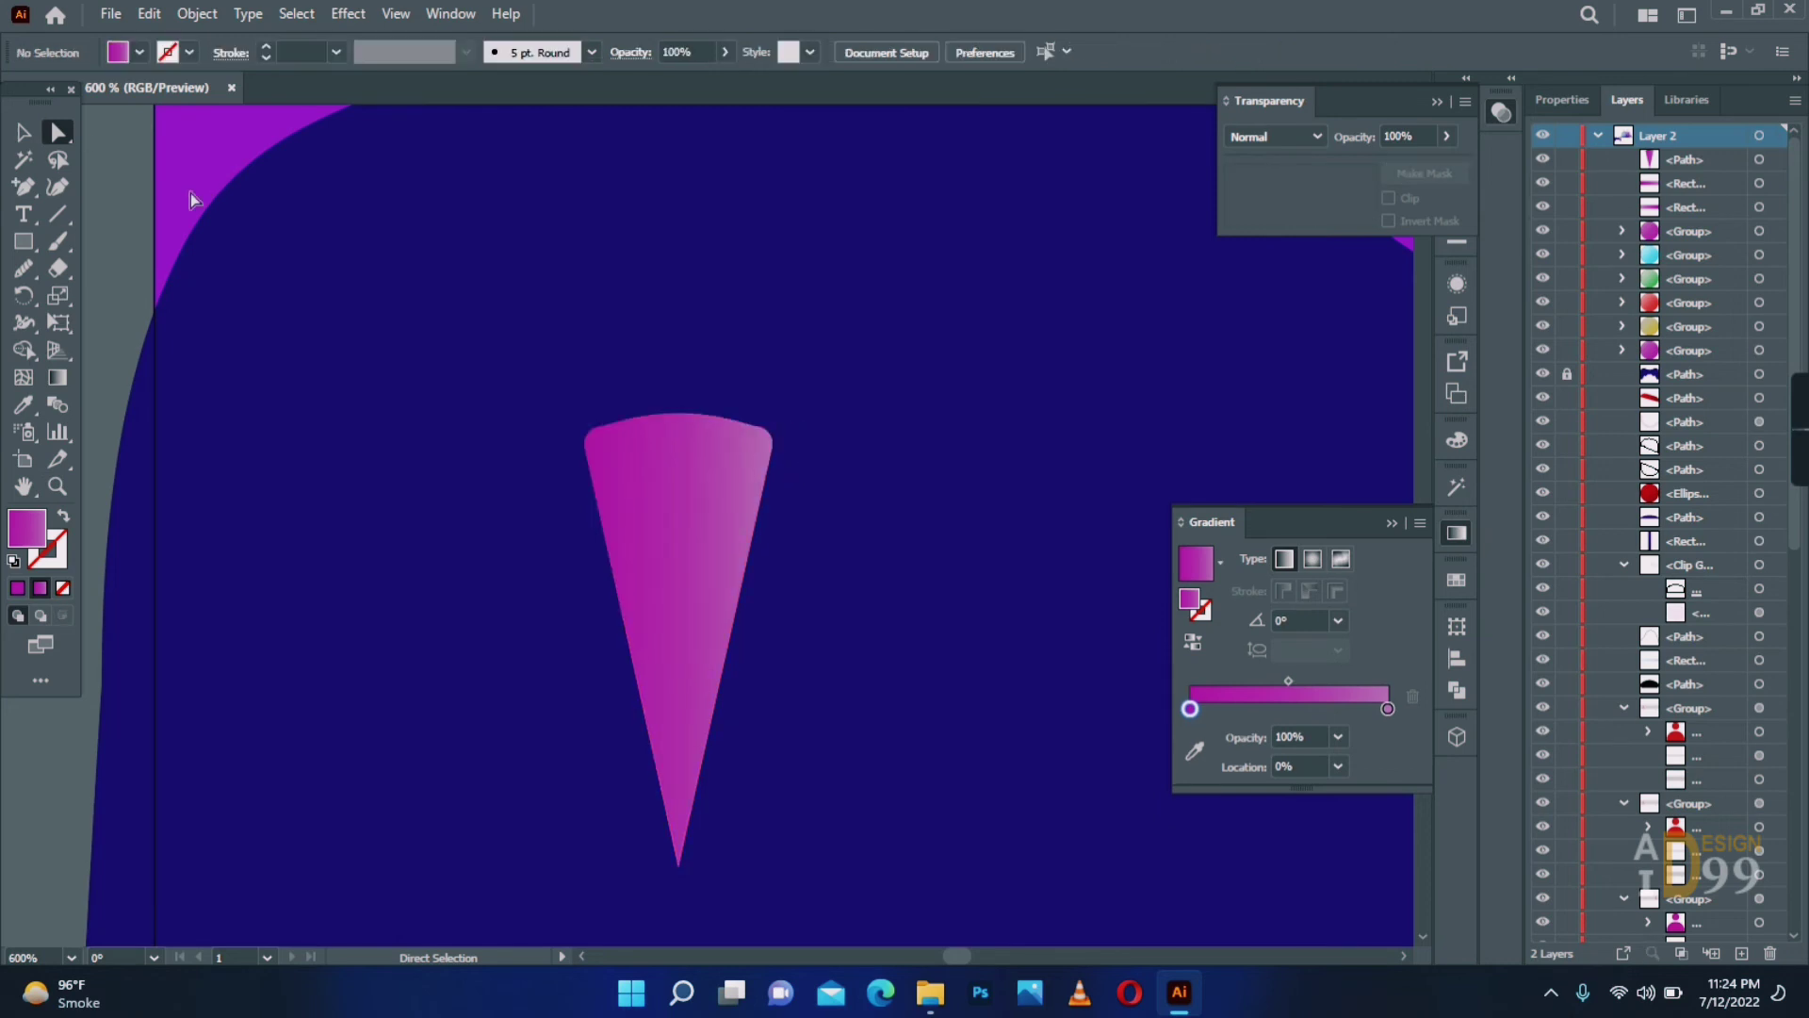
left_click(745, 464)
Lighten the end stop of the wedge's gradient to pale pink and run it vertically, with magenta at the tip.
left_click(57, 487)
left_click(723, 573, "alt")
left_click(723, 574, "alt")
left_click(726, 576, "alt")
left_click(24, 132)
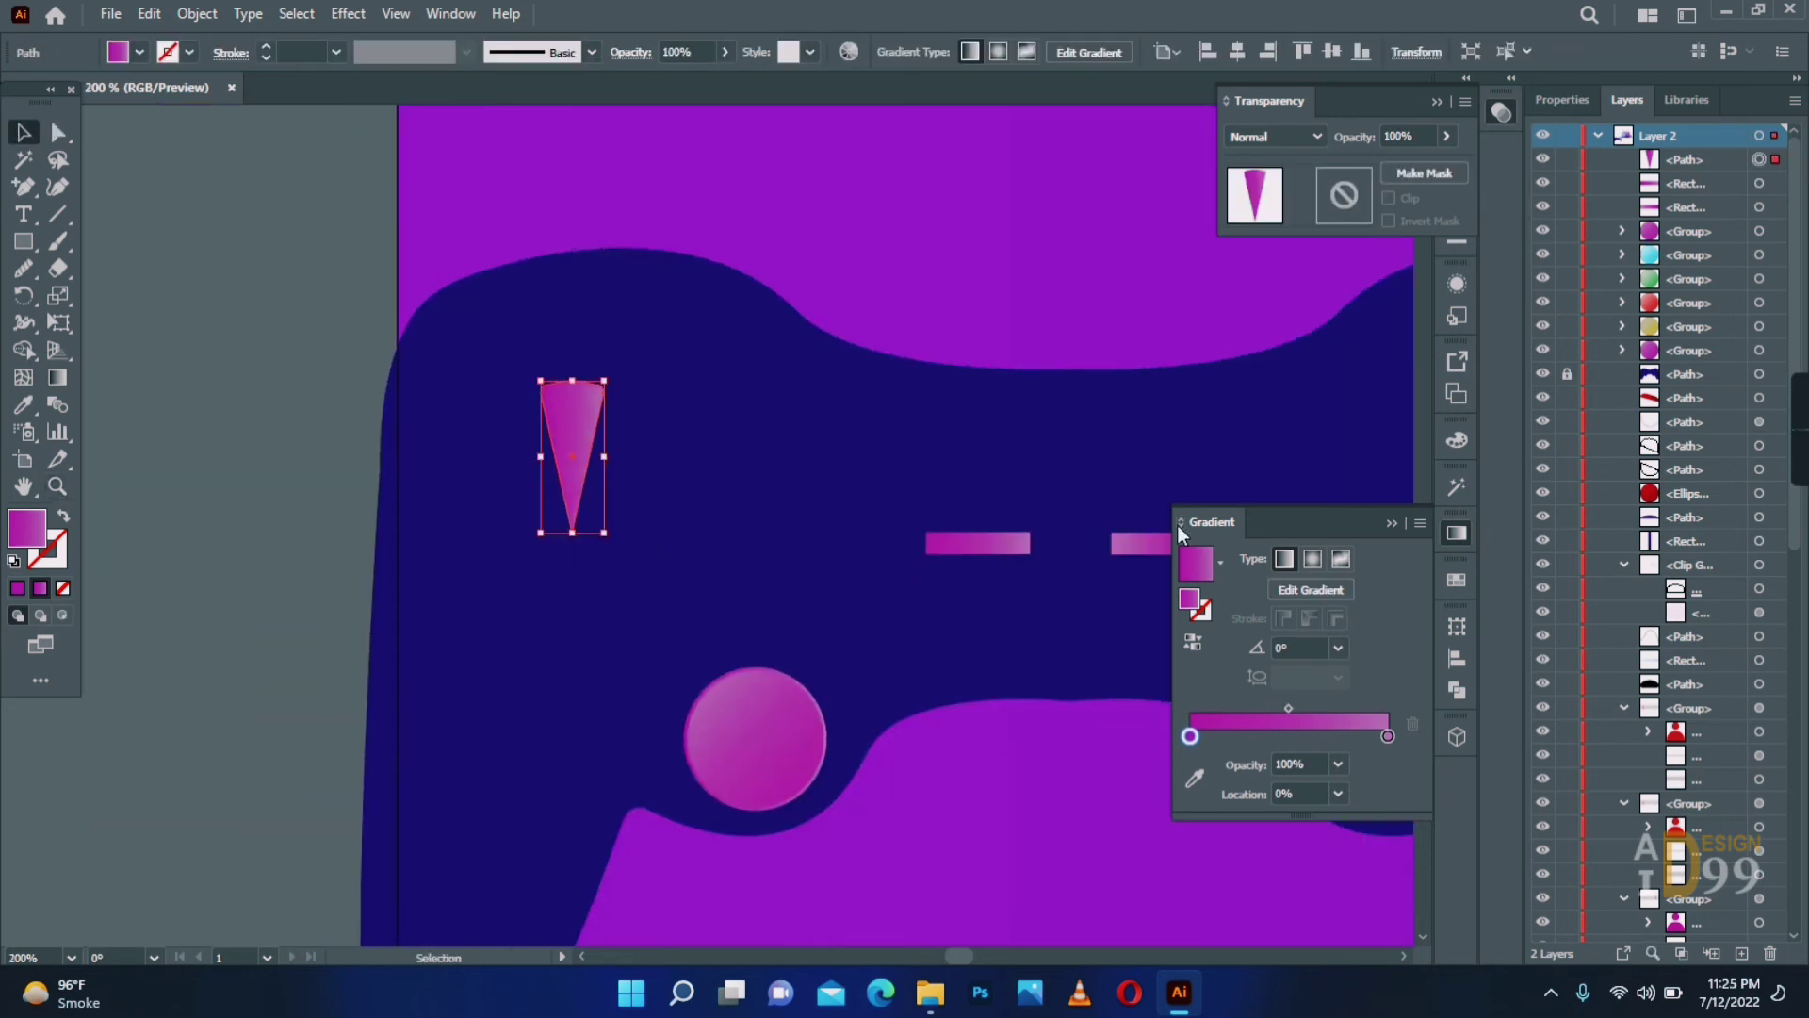
double_click(1387, 736)
left_click_drag(1244, 538, 1211, 538)
left_click_drag(1284, 576, 1295, 576)
left_click(58, 377)
left_click_drag(572, 367, 576, 450)
left_click_drag(574, 549, 583, 483)
Duplicate and rotate the wedge to form a four-armed D-pad cross with all the tips meeting near the centre.
left_click(24, 132)
left_click(603, 448)
left_click_drag(568, 419, 687, 506, "alt")
left_click_drag(639, 494, 603, 567, "alt")
left_click_drag(645, 524, 487, 551)
left_click_drag(522, 584, 406, 567)
left_click_drag(477, 529, 494, 495)
left_click_drag(631, 479, 630, 487)
left_click_drag(589, 552, 569, 542)
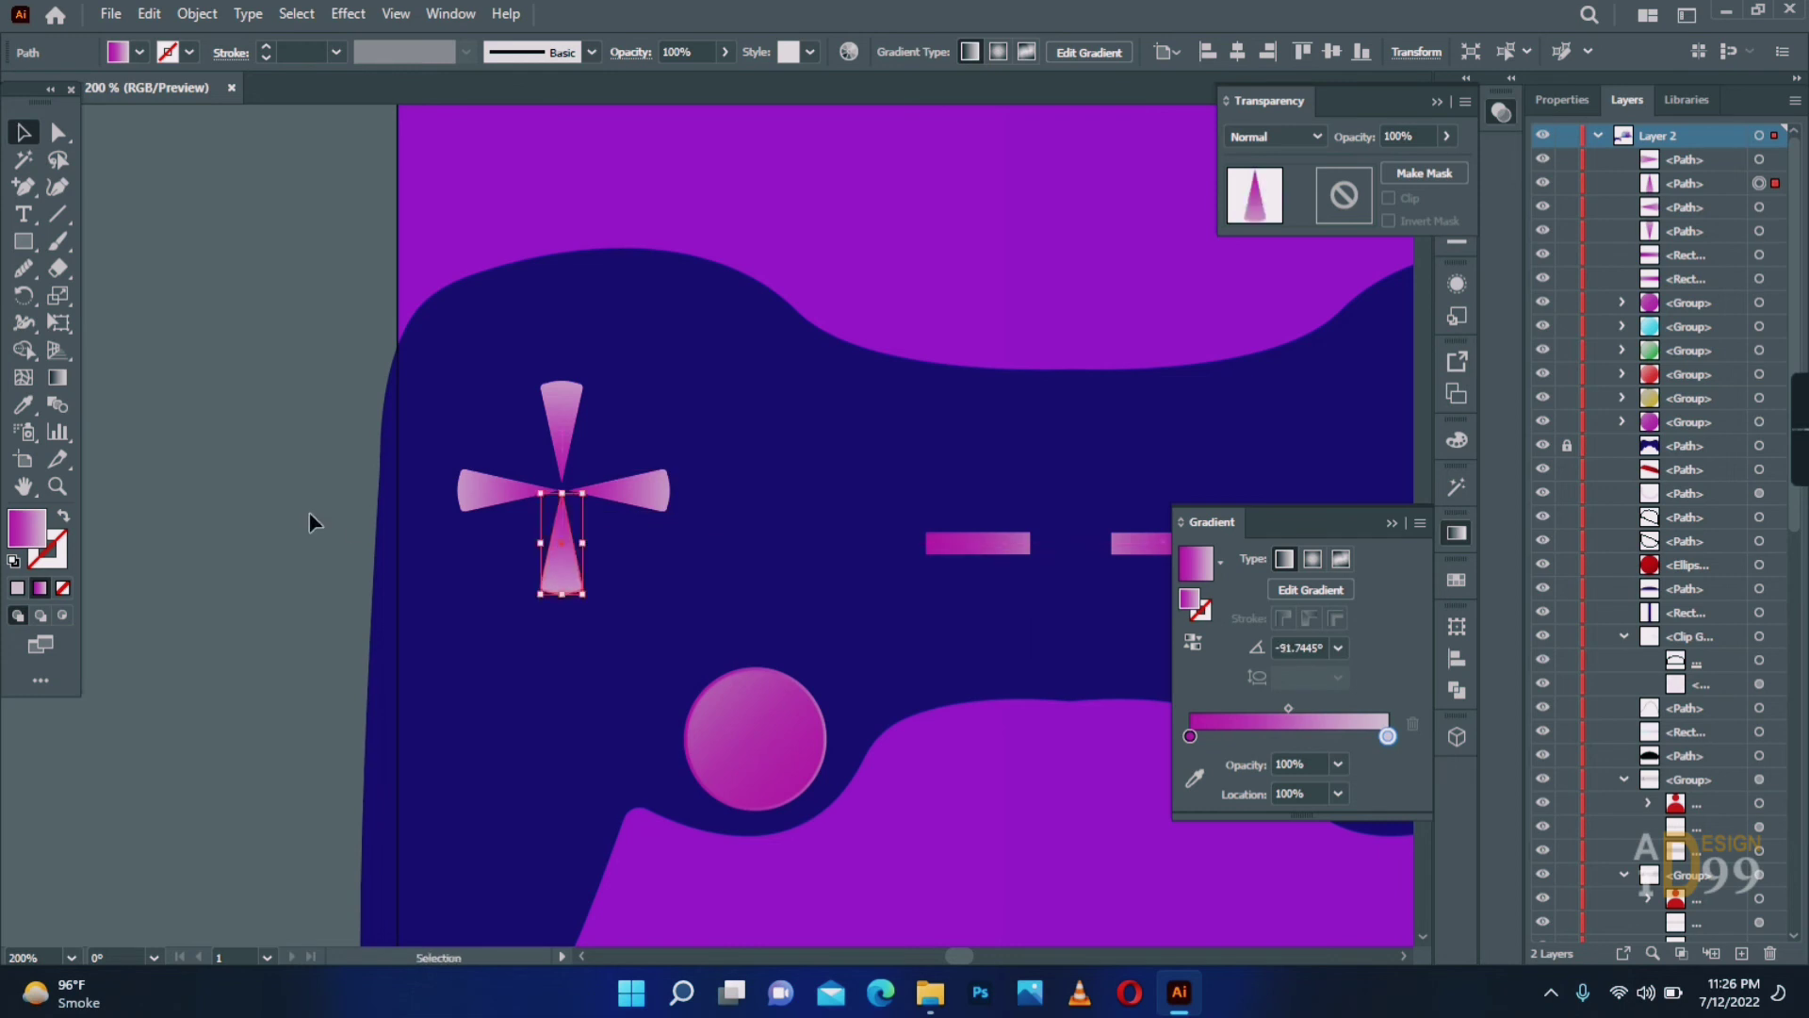
Shorten the right and upper D-pad wedges by moving their outer ends toward the centre.
left_click(313, 518)
left_click(63, 488)
double_click(671, 521)
left_click(674, 527)
left_click(57, 136)
left_click_drag(1021, 409, 889, 625)
key("shift+Left")
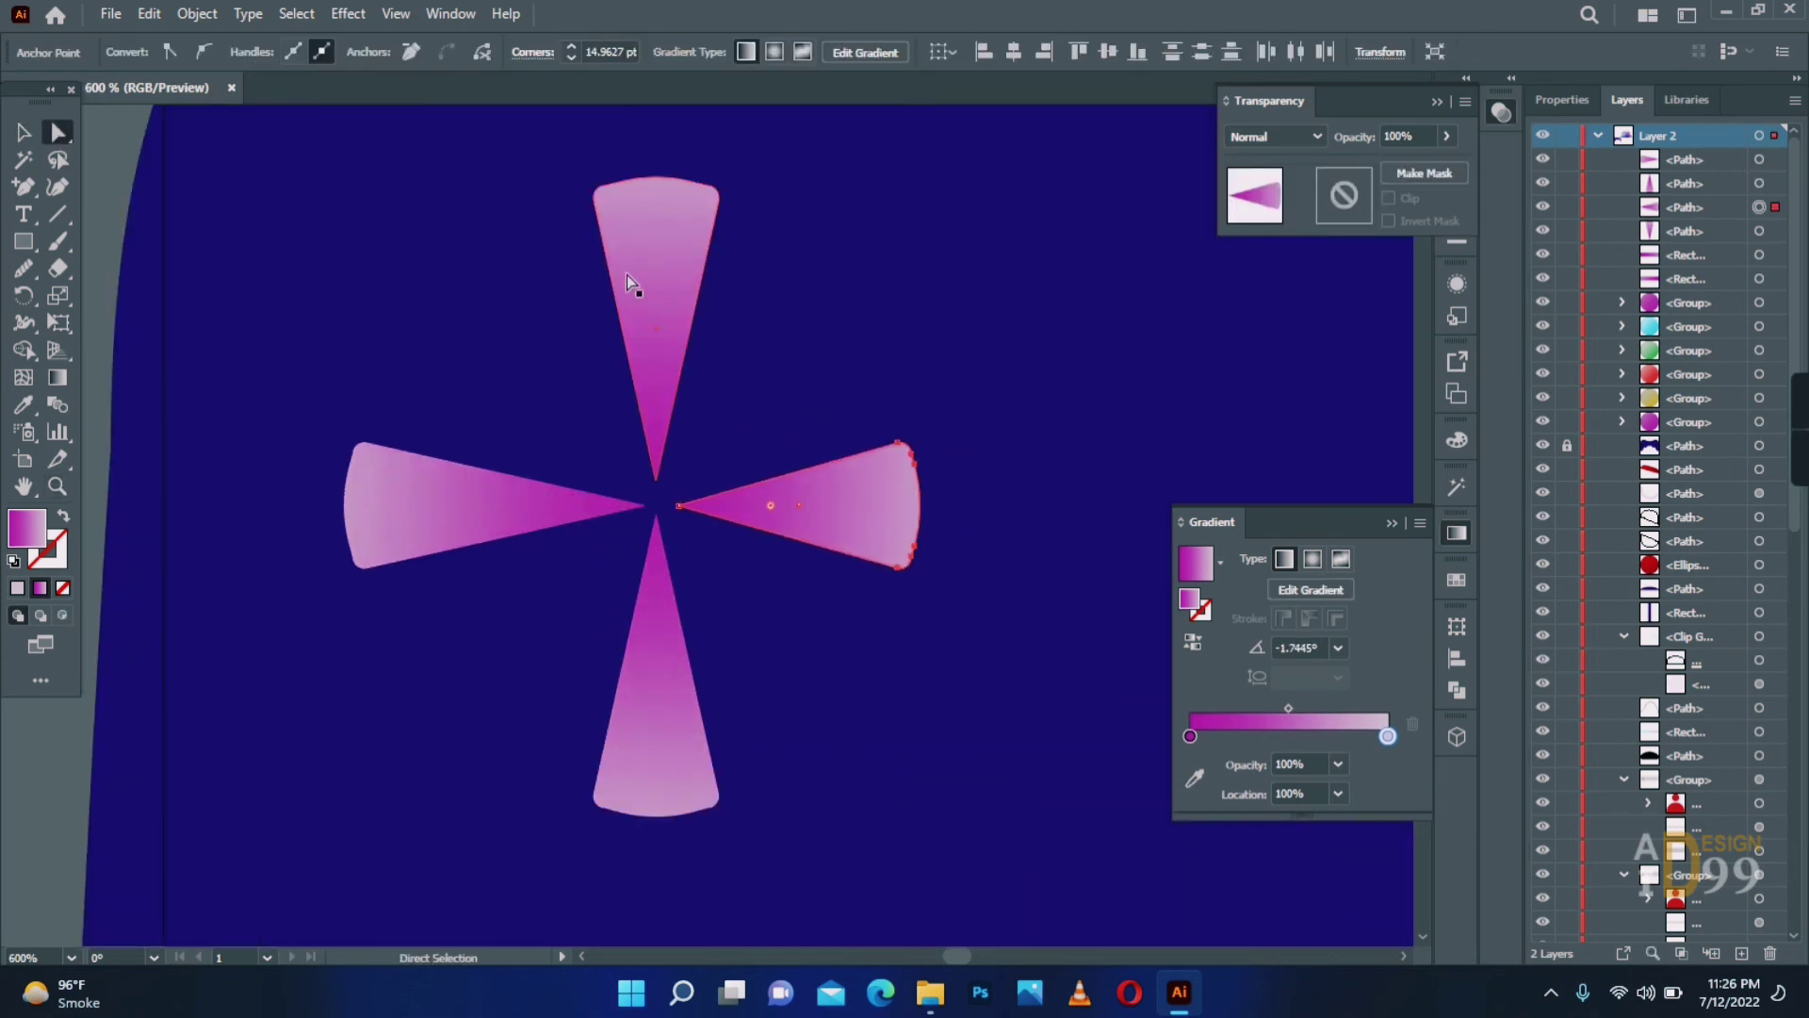
left_click_drag(547, 143, 843, 318)
key("shift+Down")
Shorten the left and lower D-pad wedges by moving their outer ends inward, and nudge the left wedge slightly left.
left_click_drag(283, 381, 459, 632)
key("Right")
key("Right")
key("Right")
key("Right")
key("Right")
left_click_drag(528, 721, 806, 862)
key("Up")
key("Up")
key("Up")
key("Up")
key("Up")
key("Up")
left_click(24, 133)
left_click(552, 523)
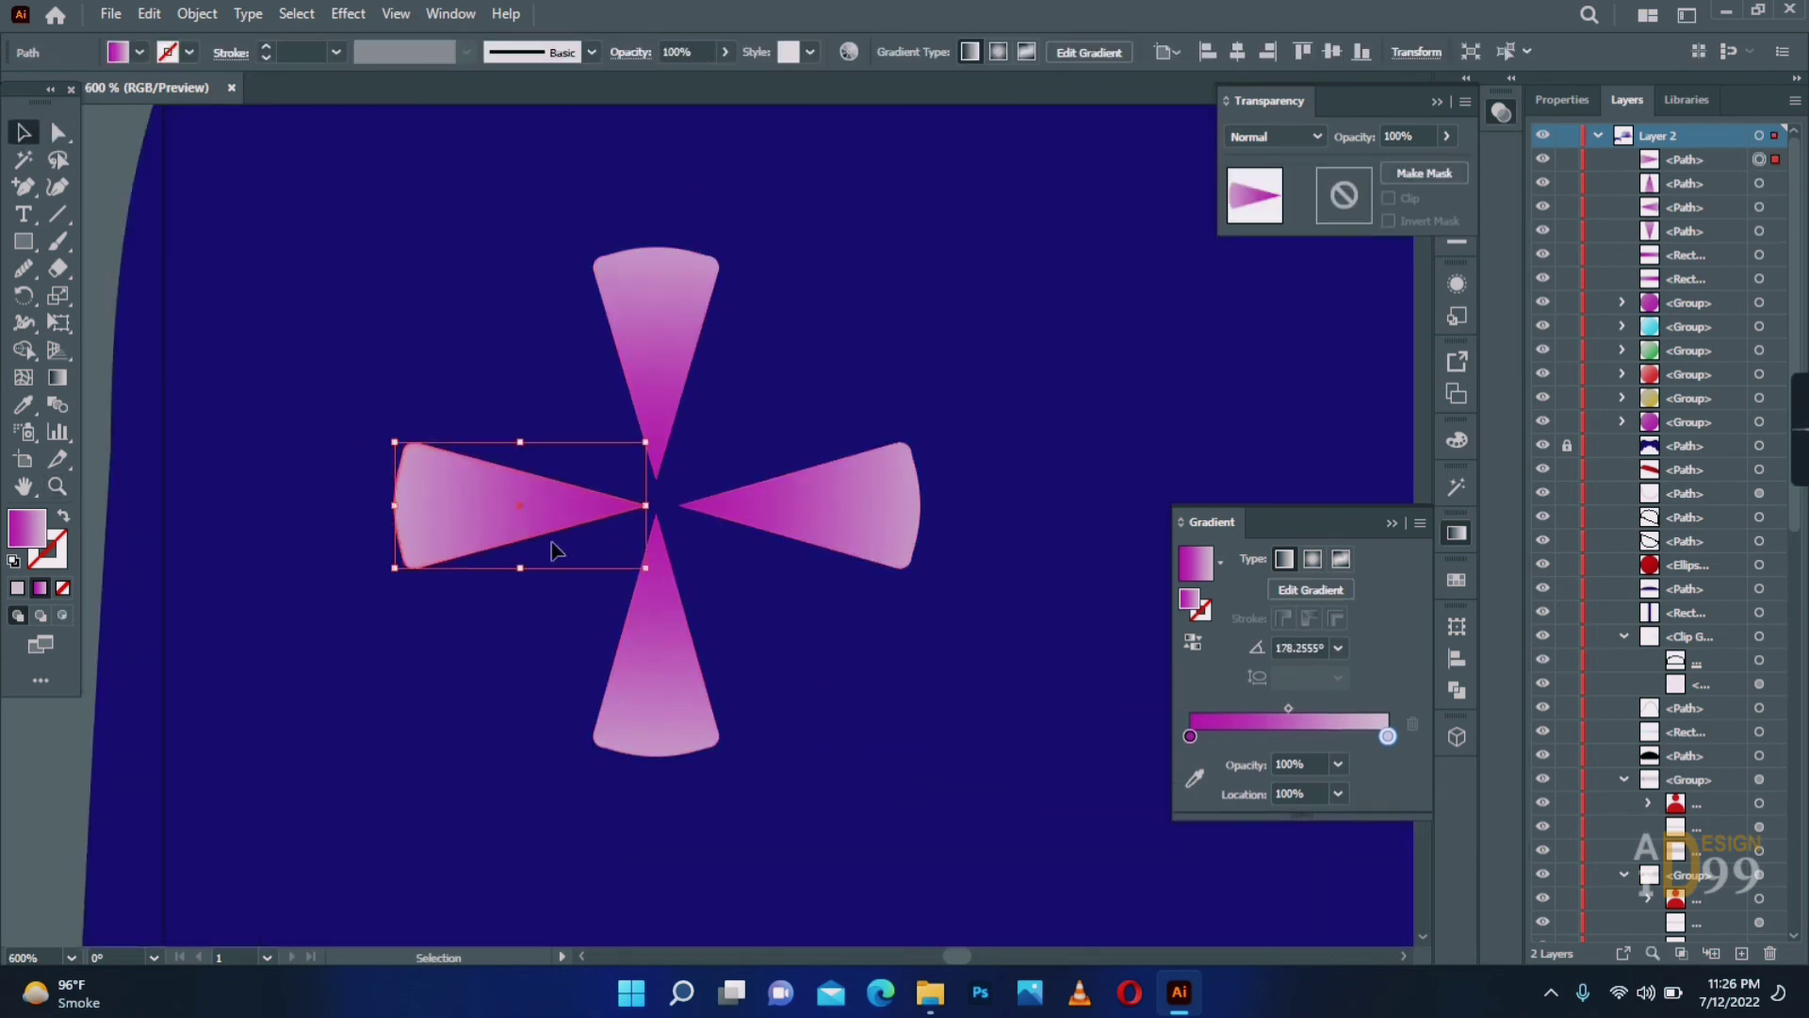
key("Left")
left_click(853, 643)
Unlock the gamepad body and apply a linear gradient with its navy color as the middle stop.
left_click(58, 487)
left_click(804, 568, "alt")
left_click(804, 567, "alt")
left_click(804, 568, "alt")
left_click(804, 568, "alt")
left_click(804, 567, "alt")
left_click(804, 568, "alt")
left_click(24, 133)
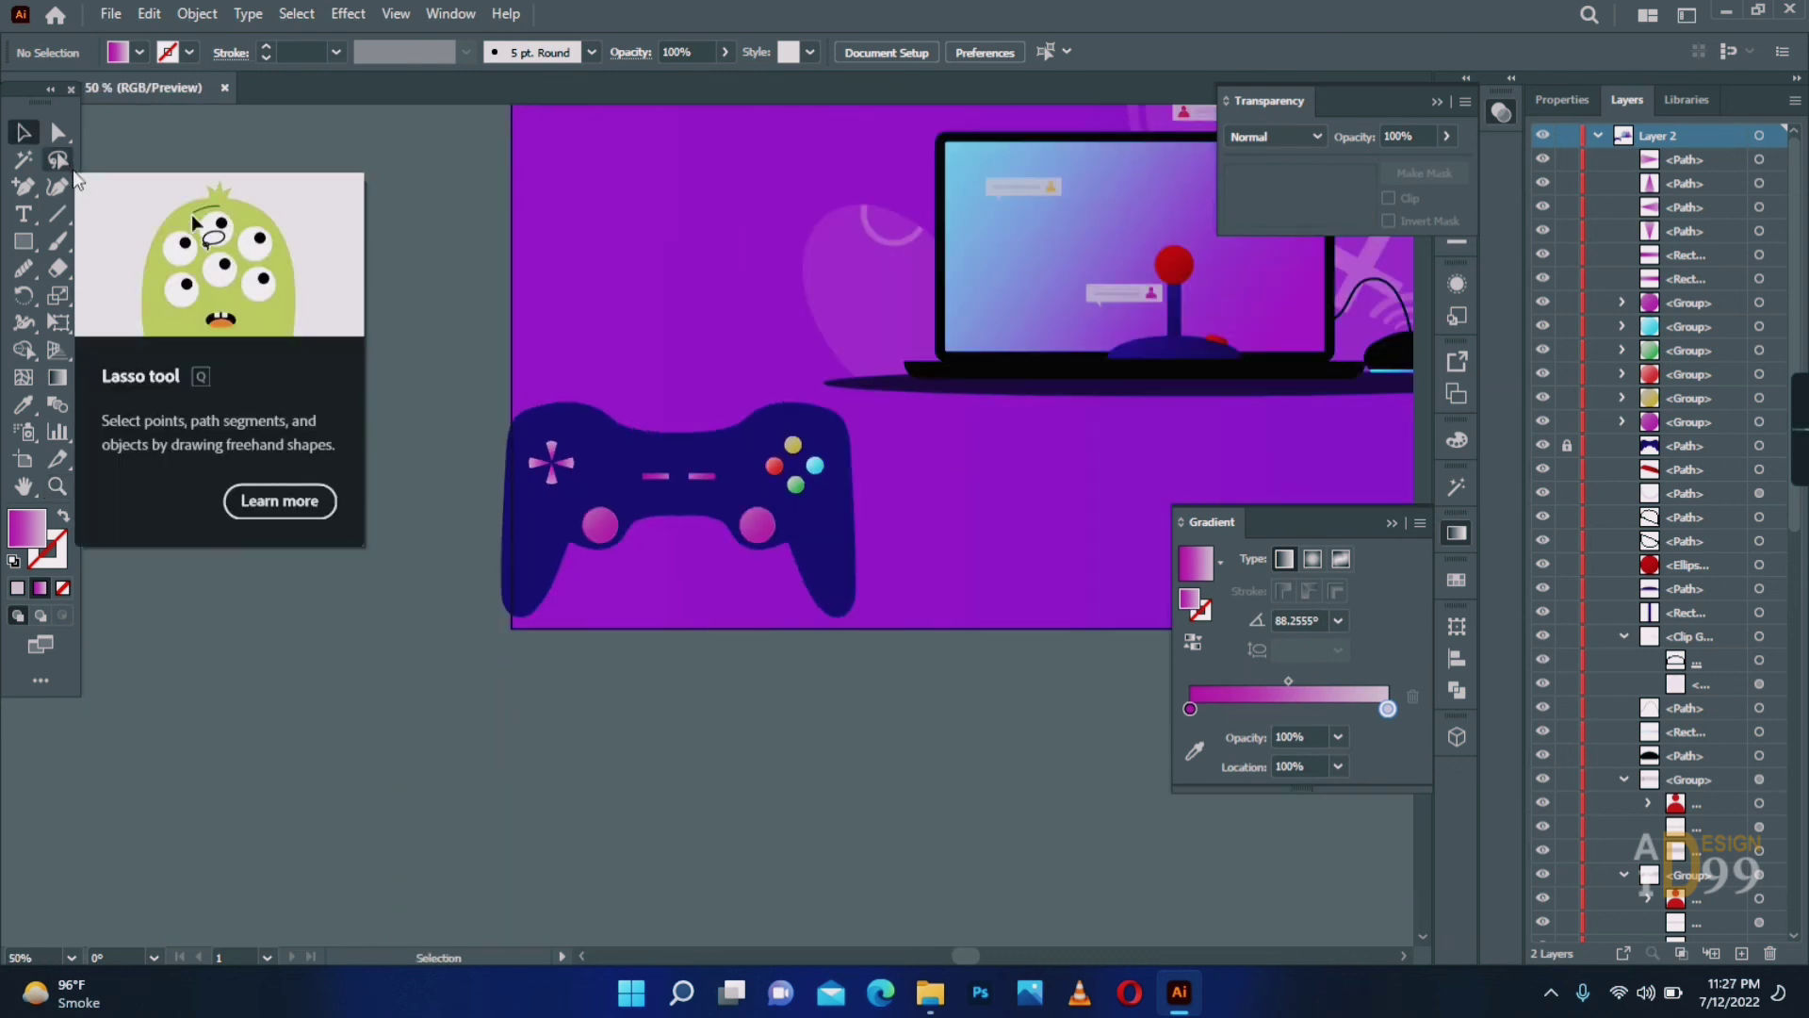
left_click(1565, 448)
left_click(850, 562)
left_click_drag(1192, 601, 1285, 697)
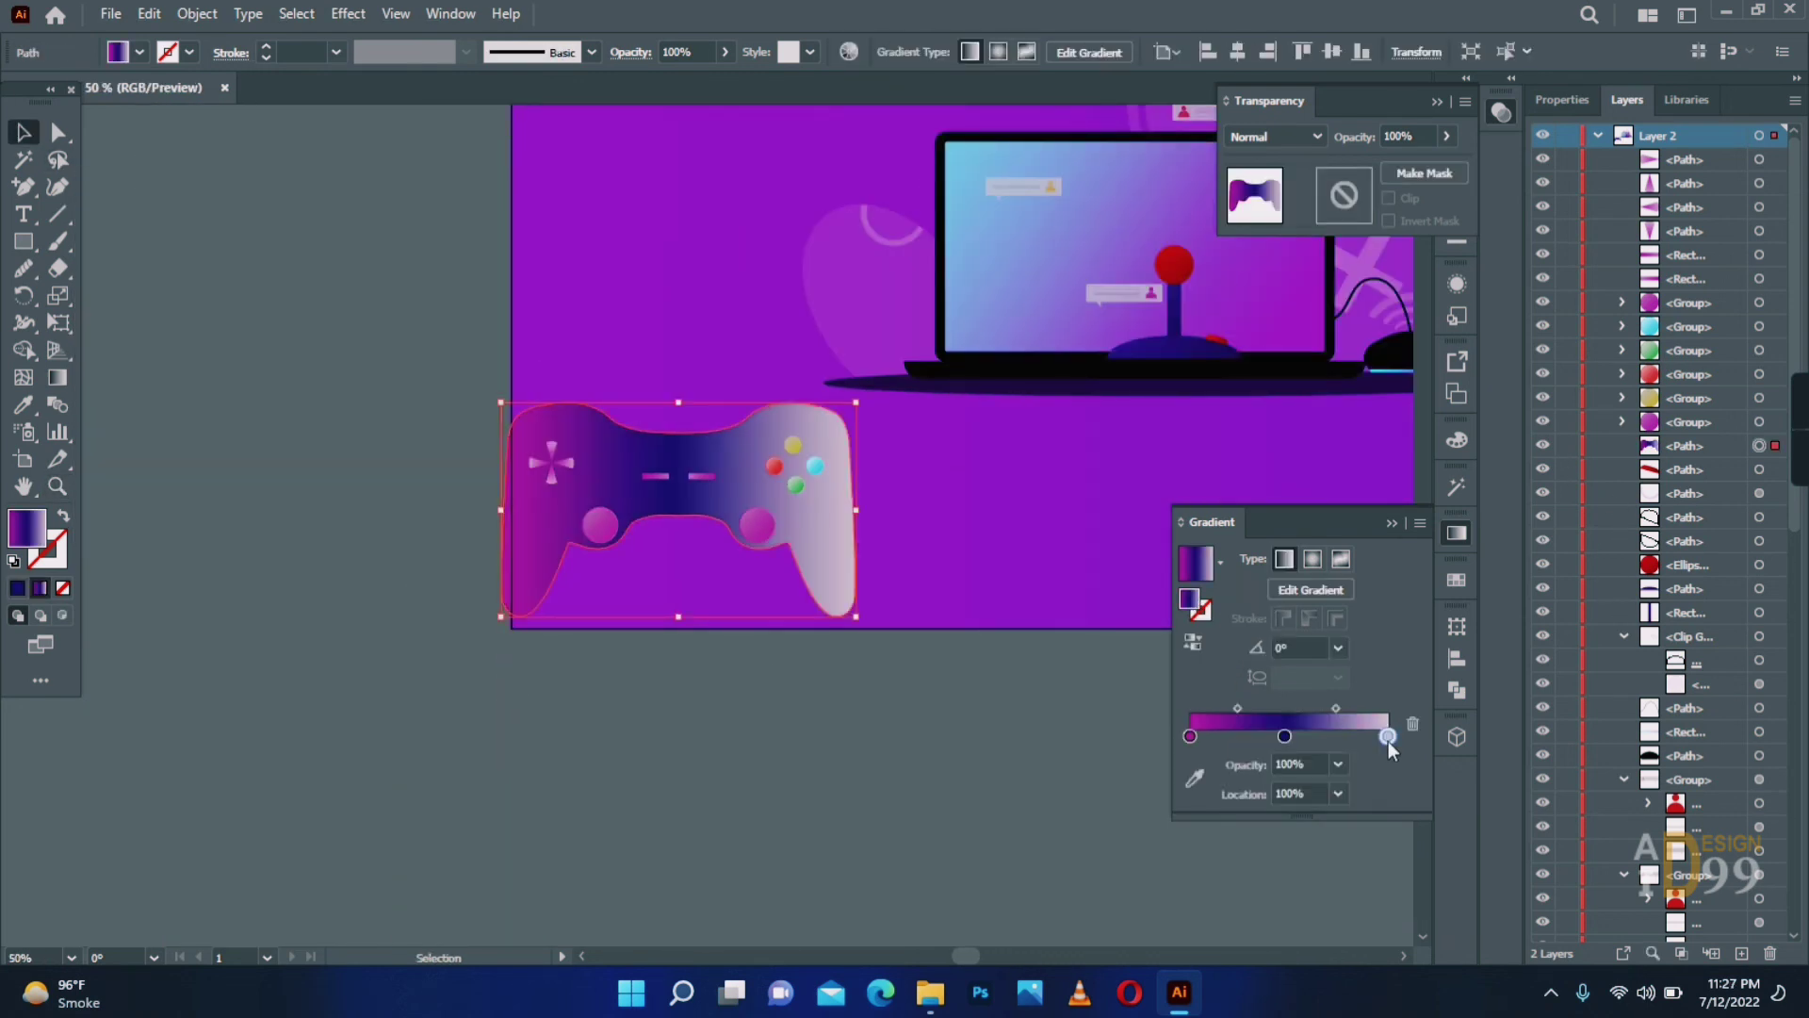
Remove the magenta and pale pink stops from the body's gradient and place navy stops at both ends.
left_click_drag(1389, 738, 1386, 801)
left_click(1354, 736)
left_click_drag(1190, 738, 1202, 801)
left_click_drag(1285, 737, 1190, 737)
left_click_drag(1354, 737, 1388, 737)
Lighten the end stop of the gamepad body's gradient to a slightly brighter blue.
double_click(1388, 737)
left_click(1386, 438)
left_click(1385, 437)
left_click(1425, 488)
mouse_move(1305, 538)
left_mouse_down()
mouse_move(1260, 539)
mouse_move(1268, 576)
mouse_move(1298, 539)
left_mouse_up()
left_click(844, 723)
left_click(829, 571)
left_click(839, 742)
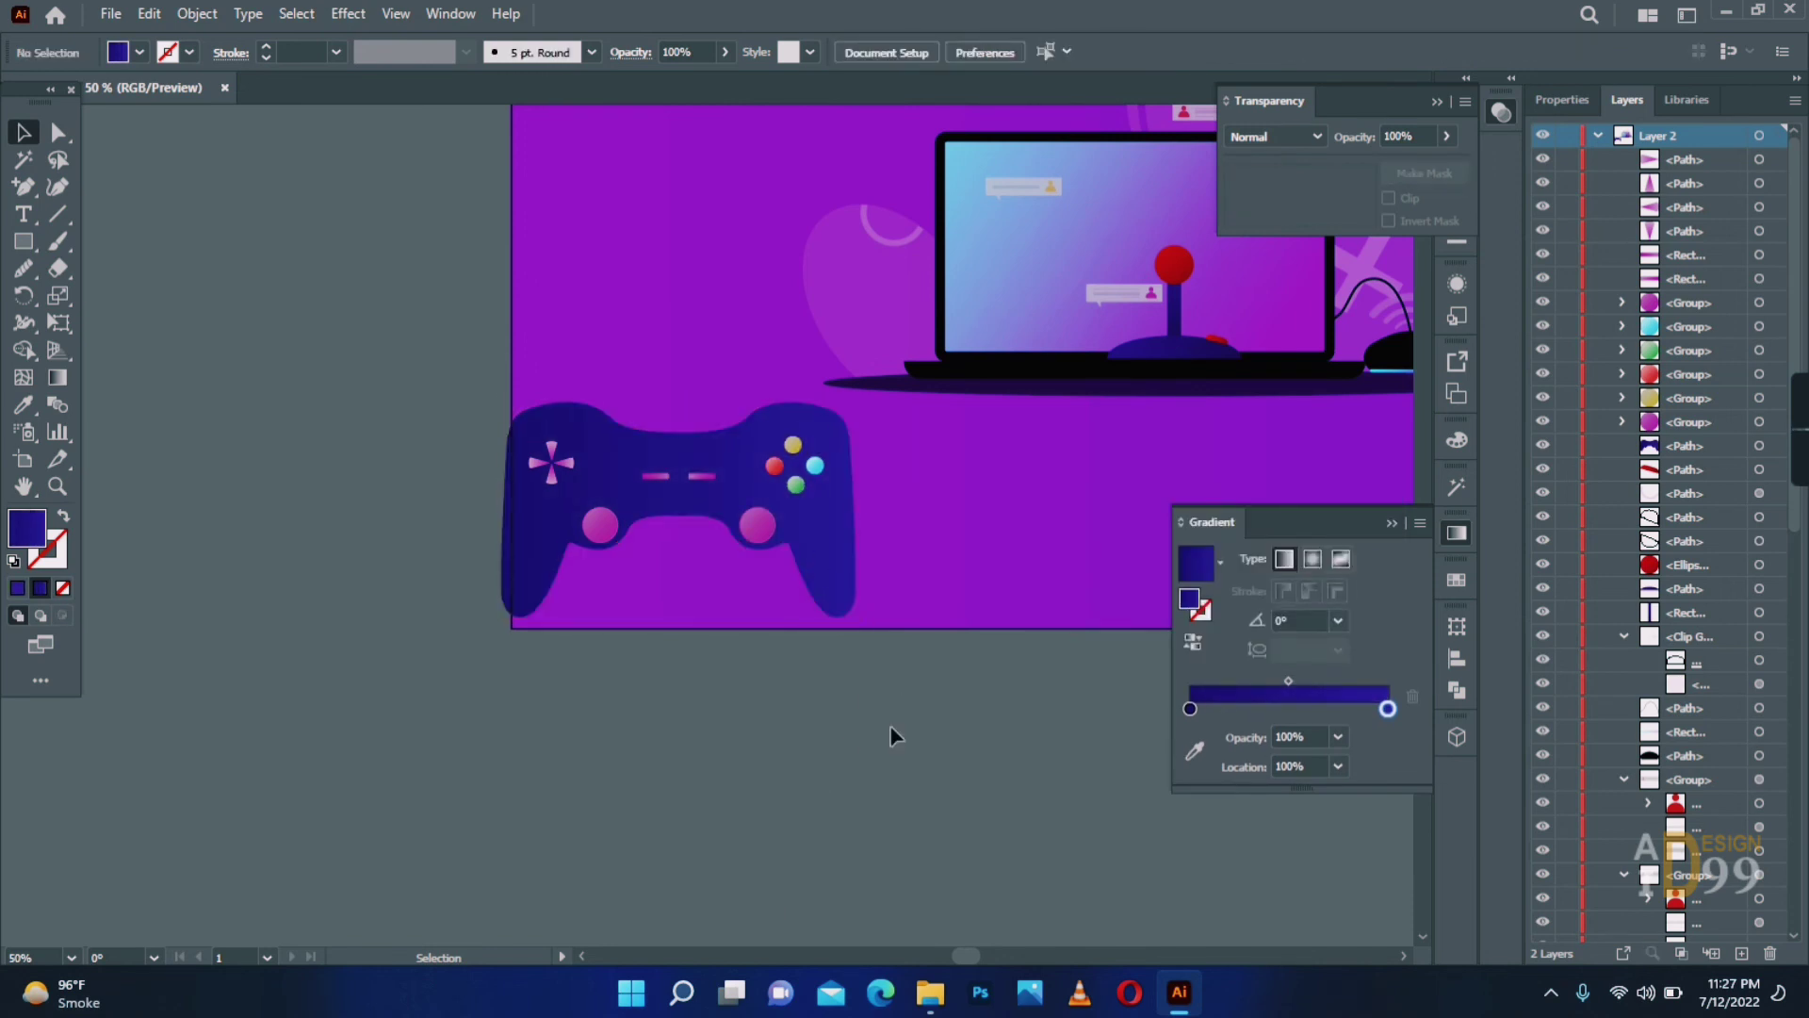
Group all the gamepad parts and narrow the gamepad slightly by shifting its halves inward.
left_click_drag(405, 402, 848, 608)
right_click(675, 462)
left_click(740, 641)
key("a")
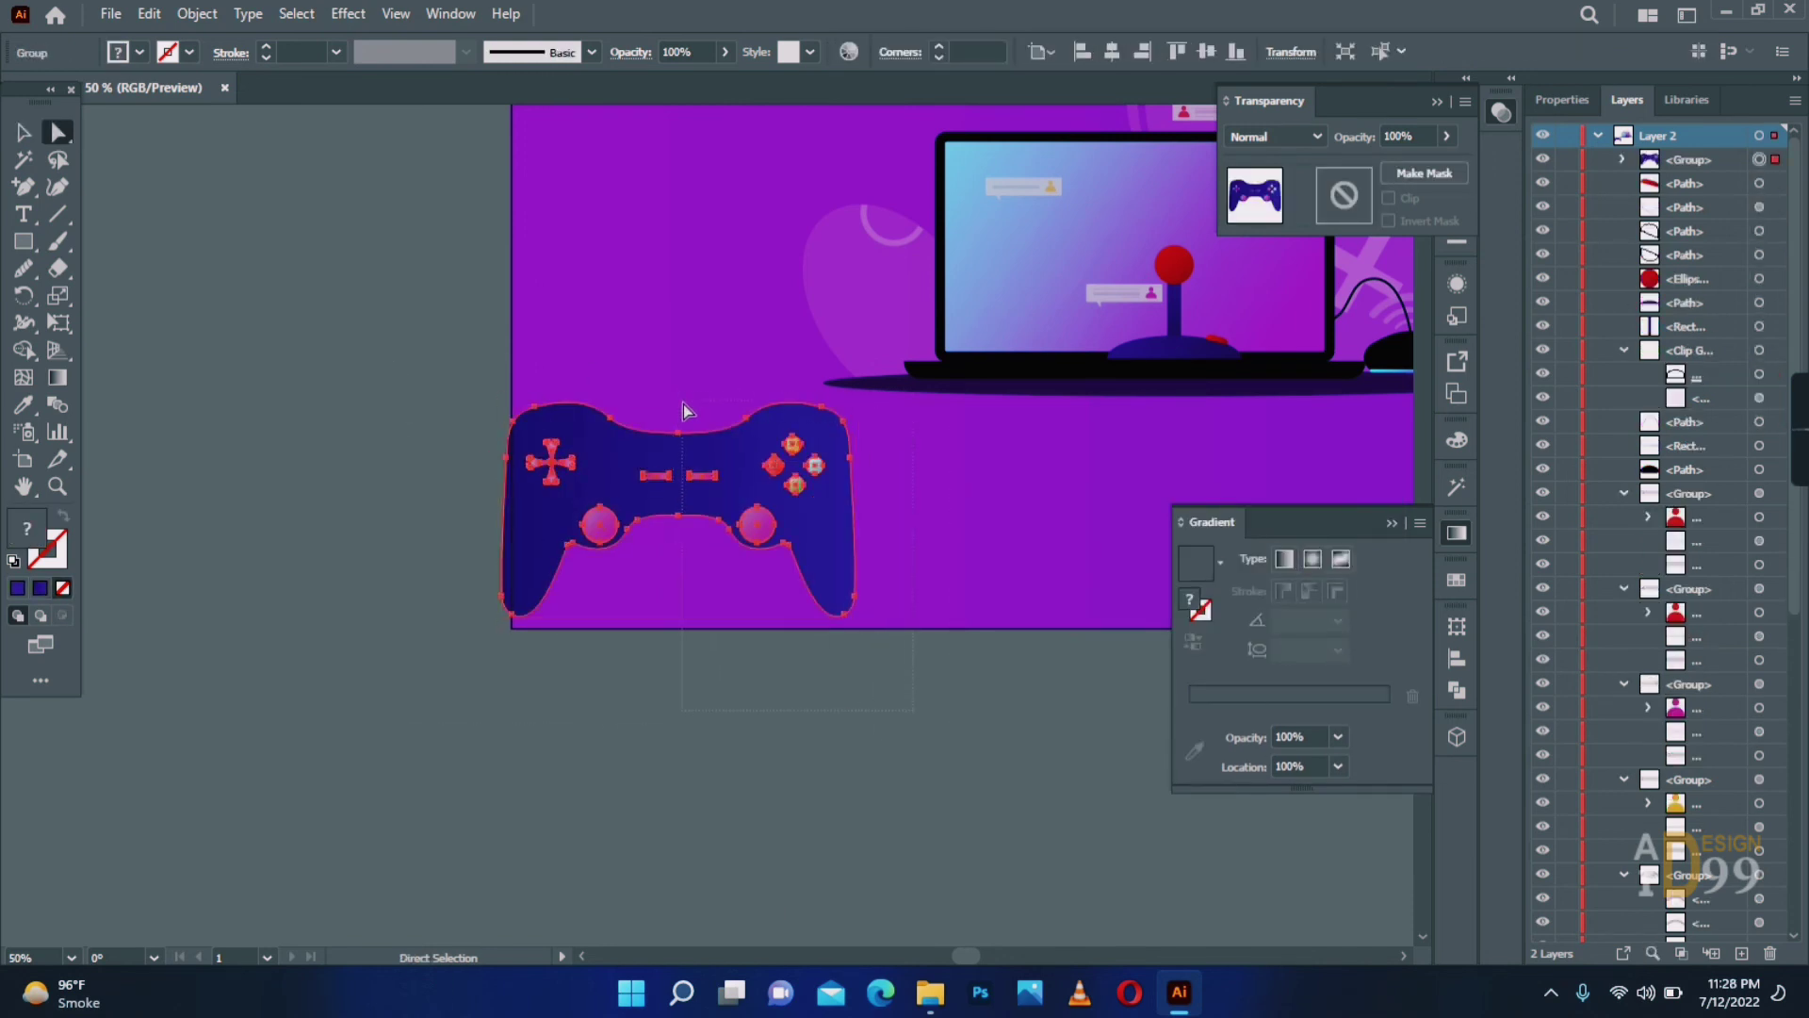
left_click(671, 661)
key("v")
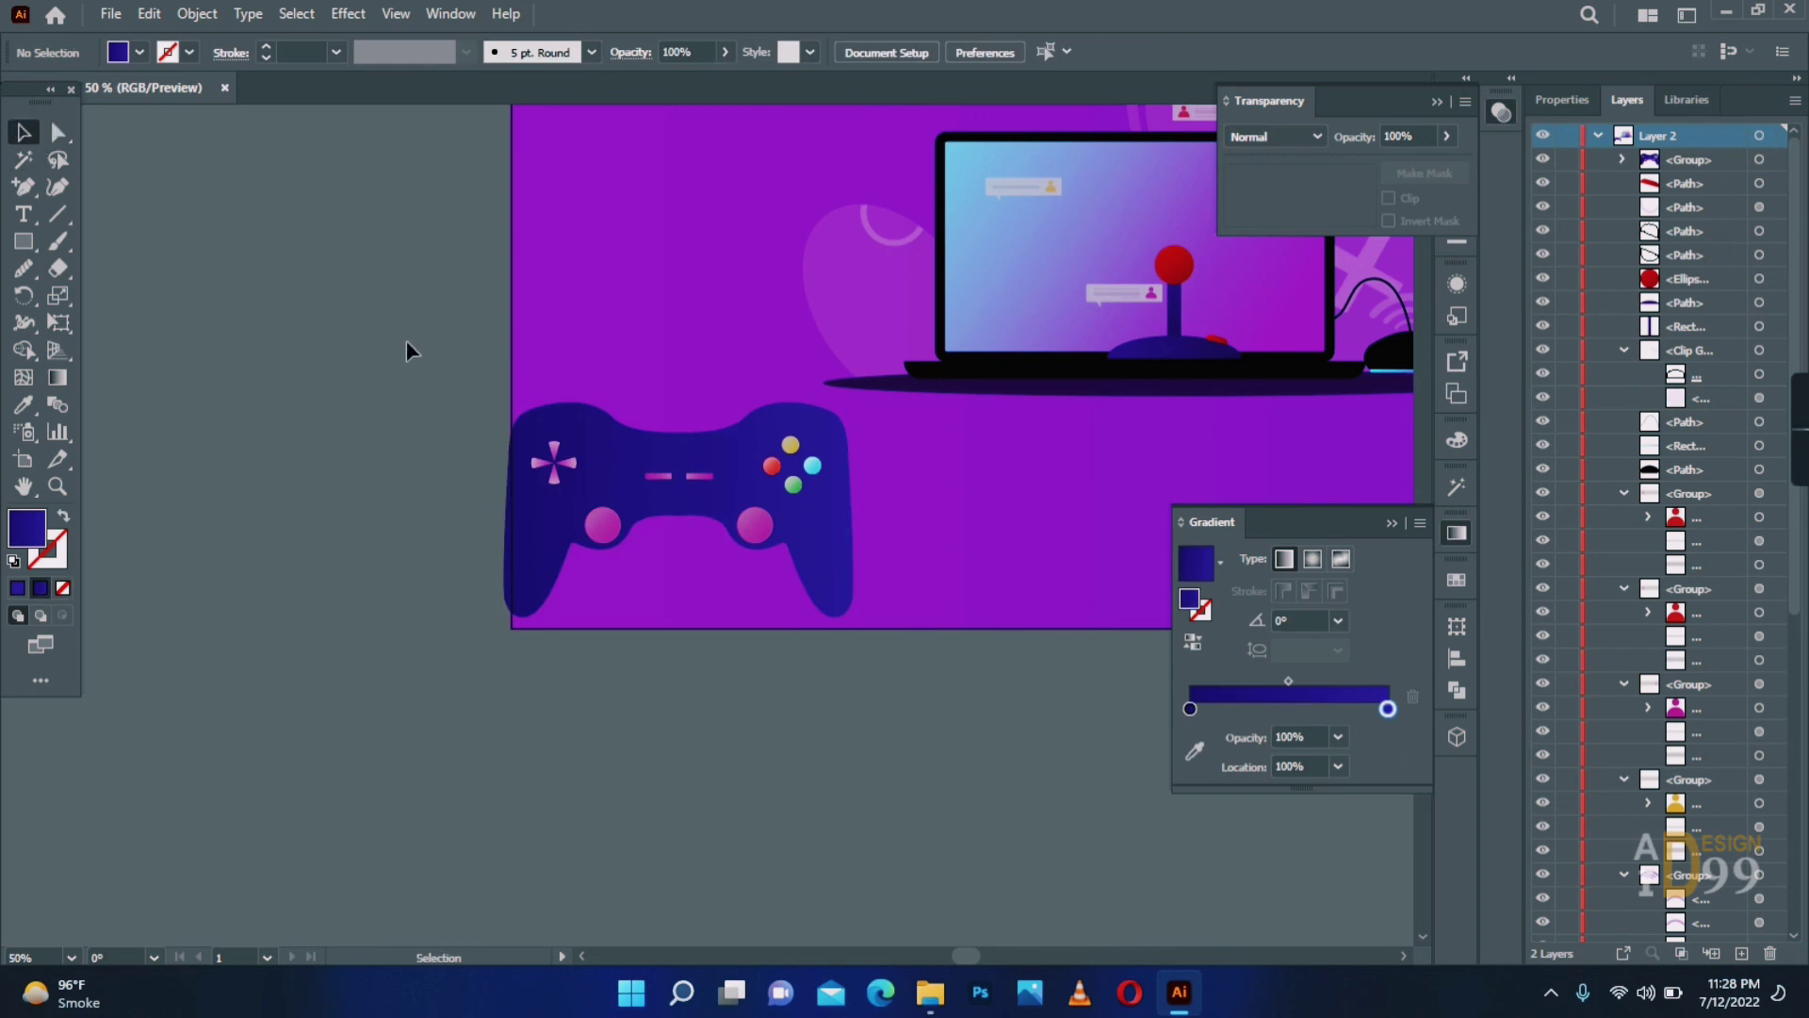
Scale the gamepad down to about half size and place it over the left end of the laptop's base.
left_click_drag(705, 486, 888, 345)
left_click_drag(1039, 476, 884, 380)
left_click_drag(807, 322, 986, 363)
left_click(1006, 660)
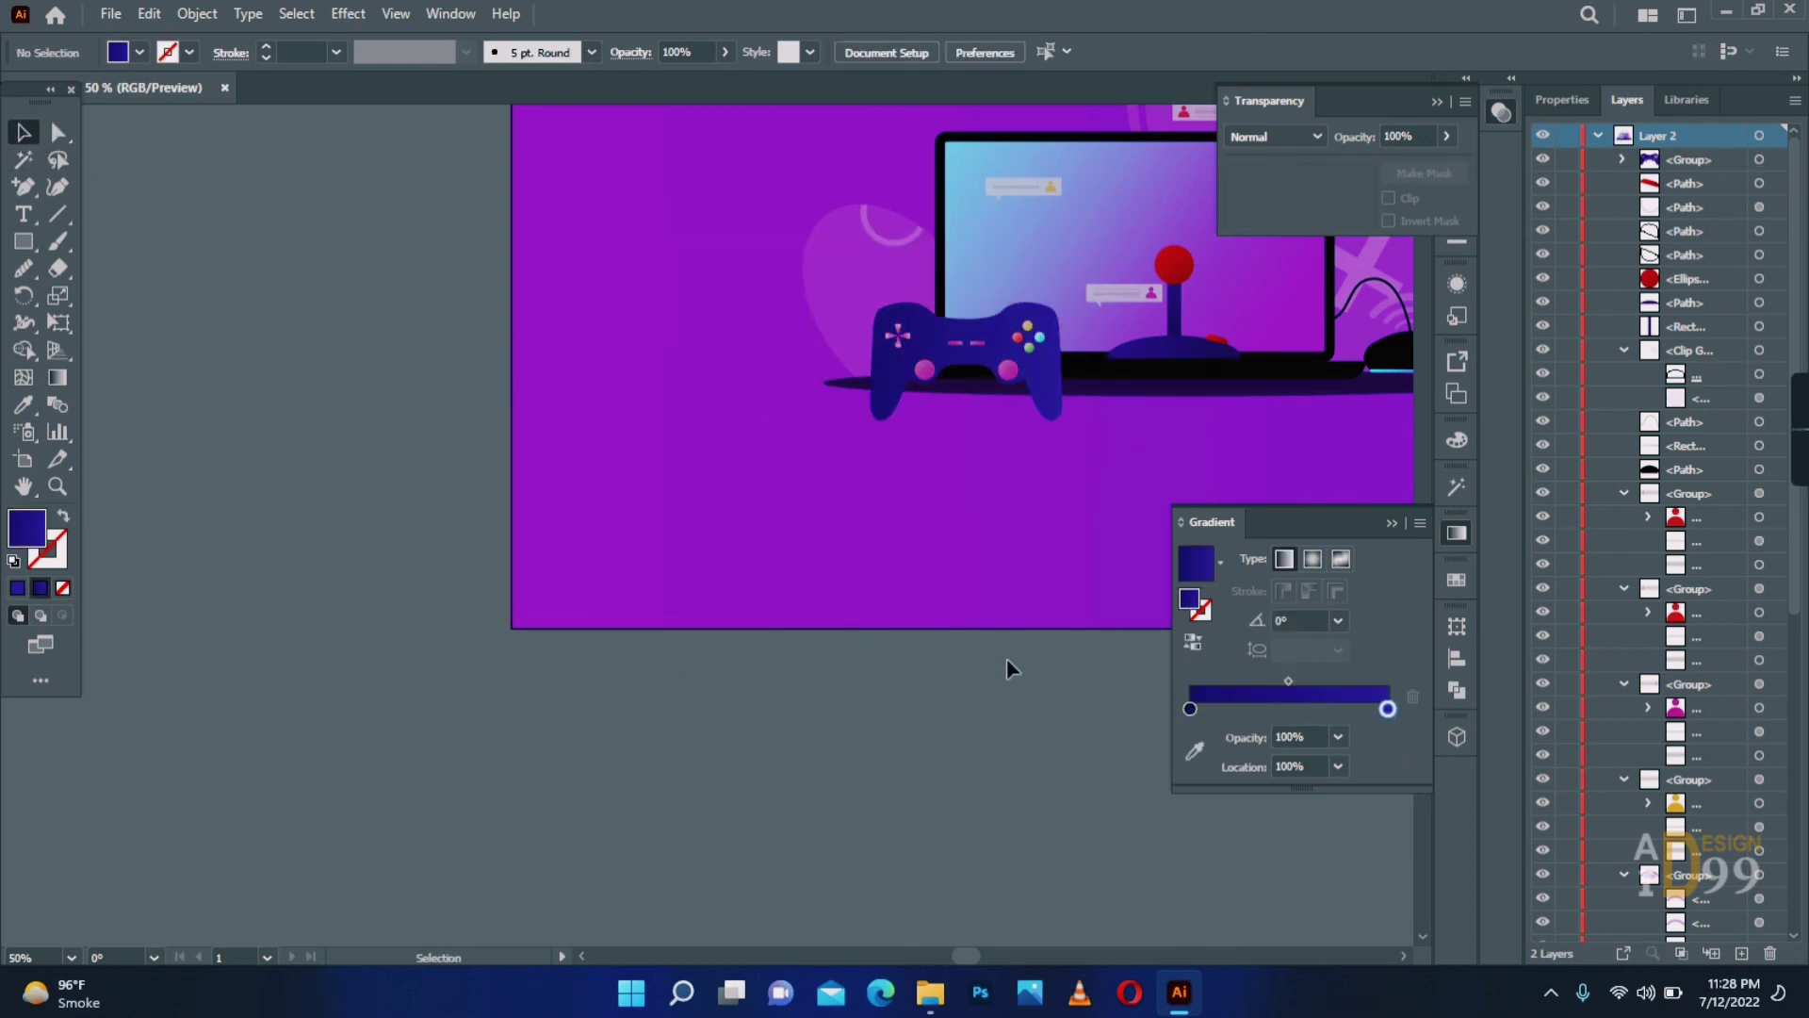
Draw a vertical line about 28 pt long near the upper end of the laptop screen's purple side.
left_click_drag(1007, 660, 786, 739)
left_click_drag(768, 439, 747, 400)
left_click(797, 882)
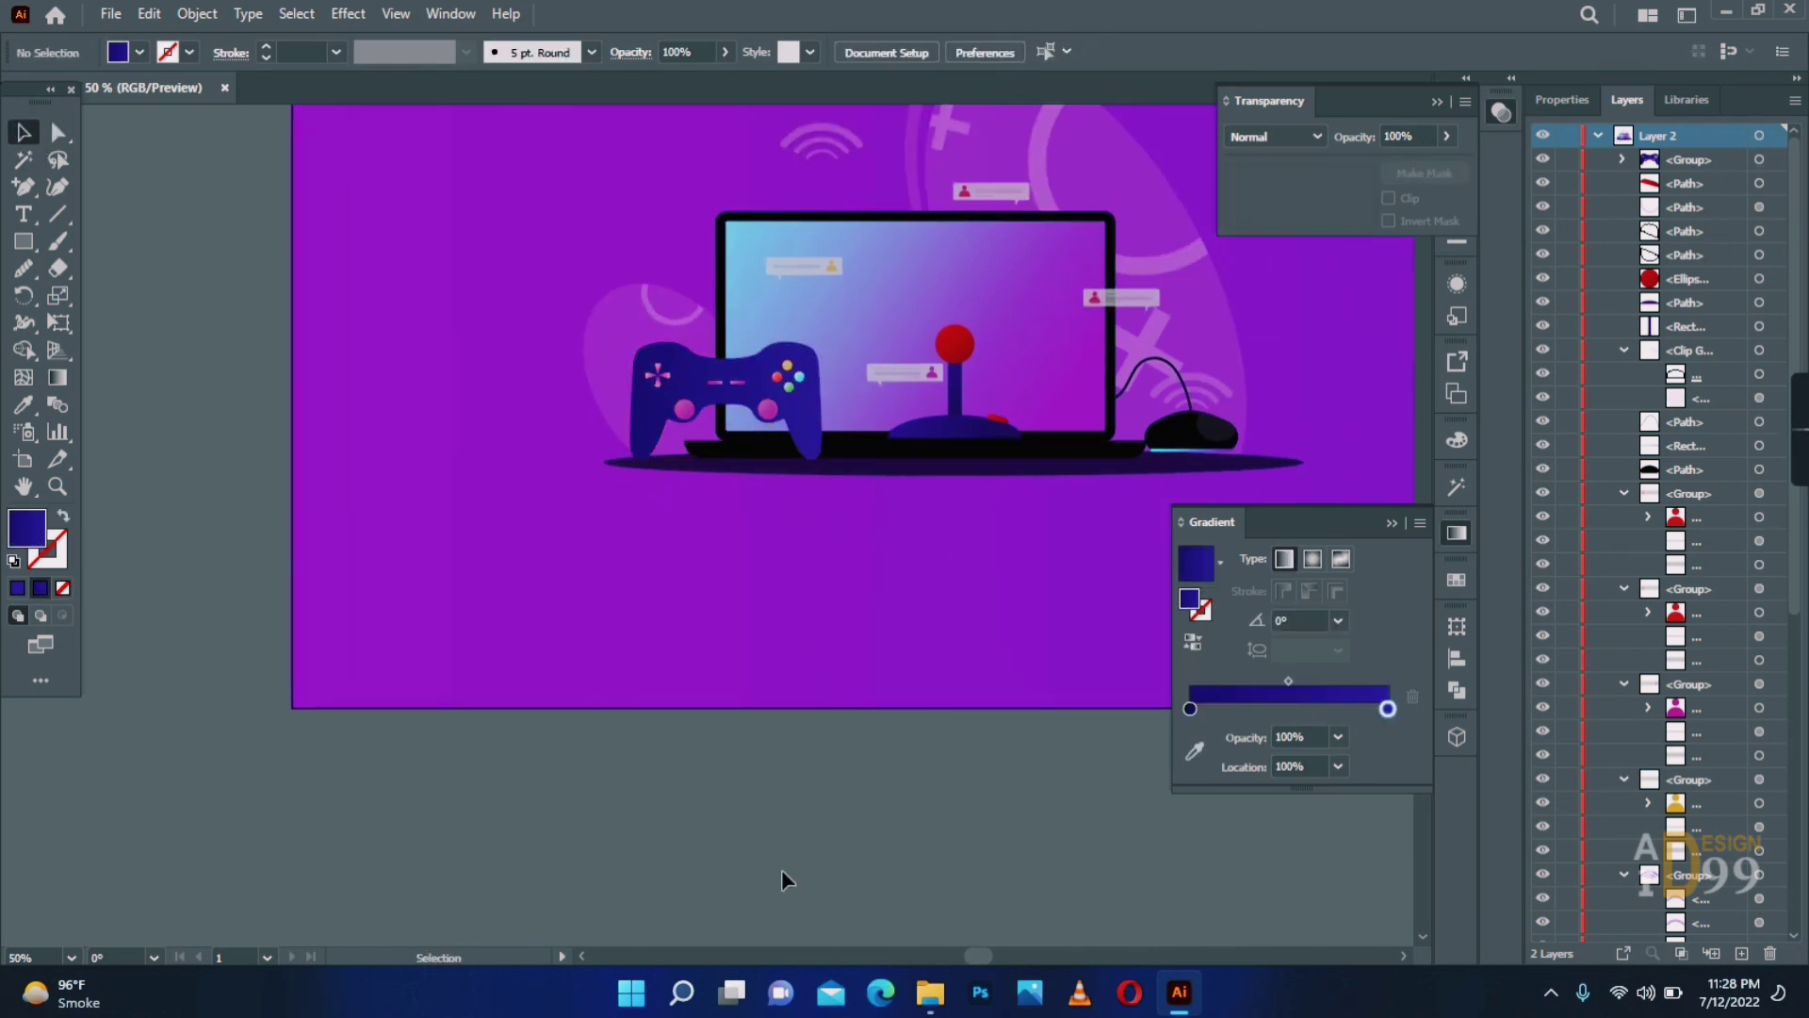
left_click(1105, 416, "ctrl+alt")
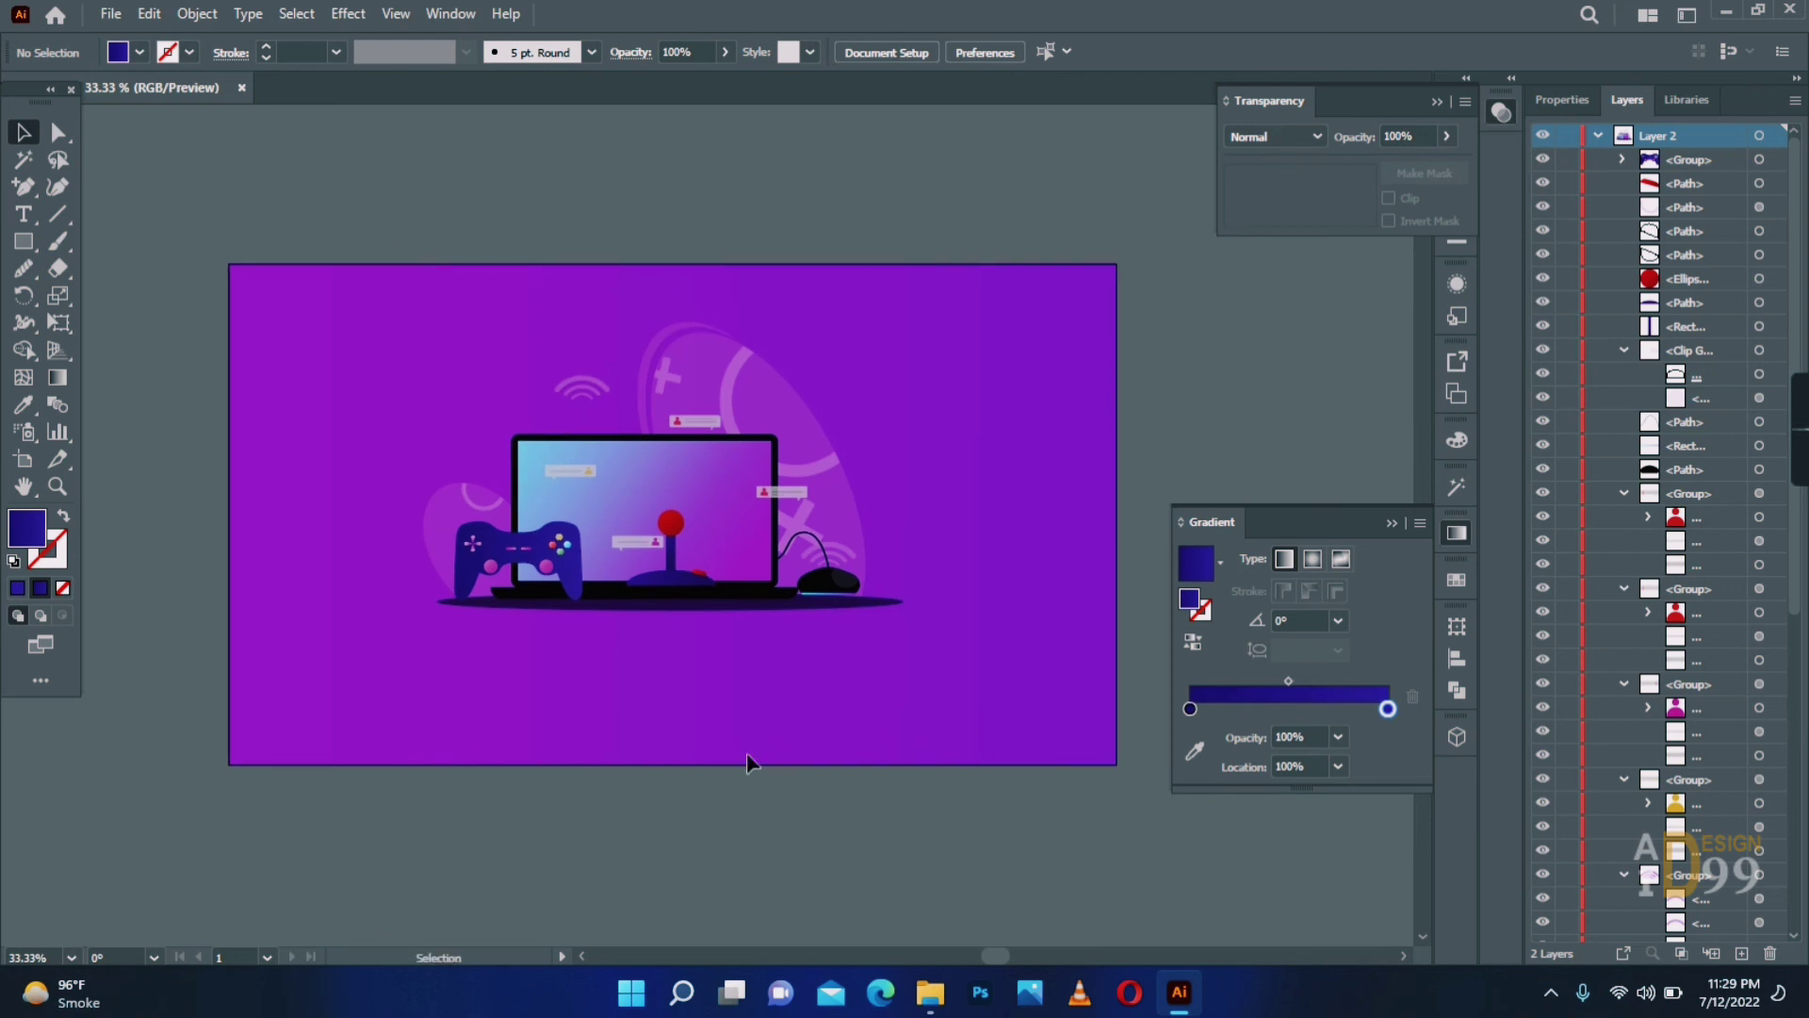
left_click(766, 481, "ctrl")
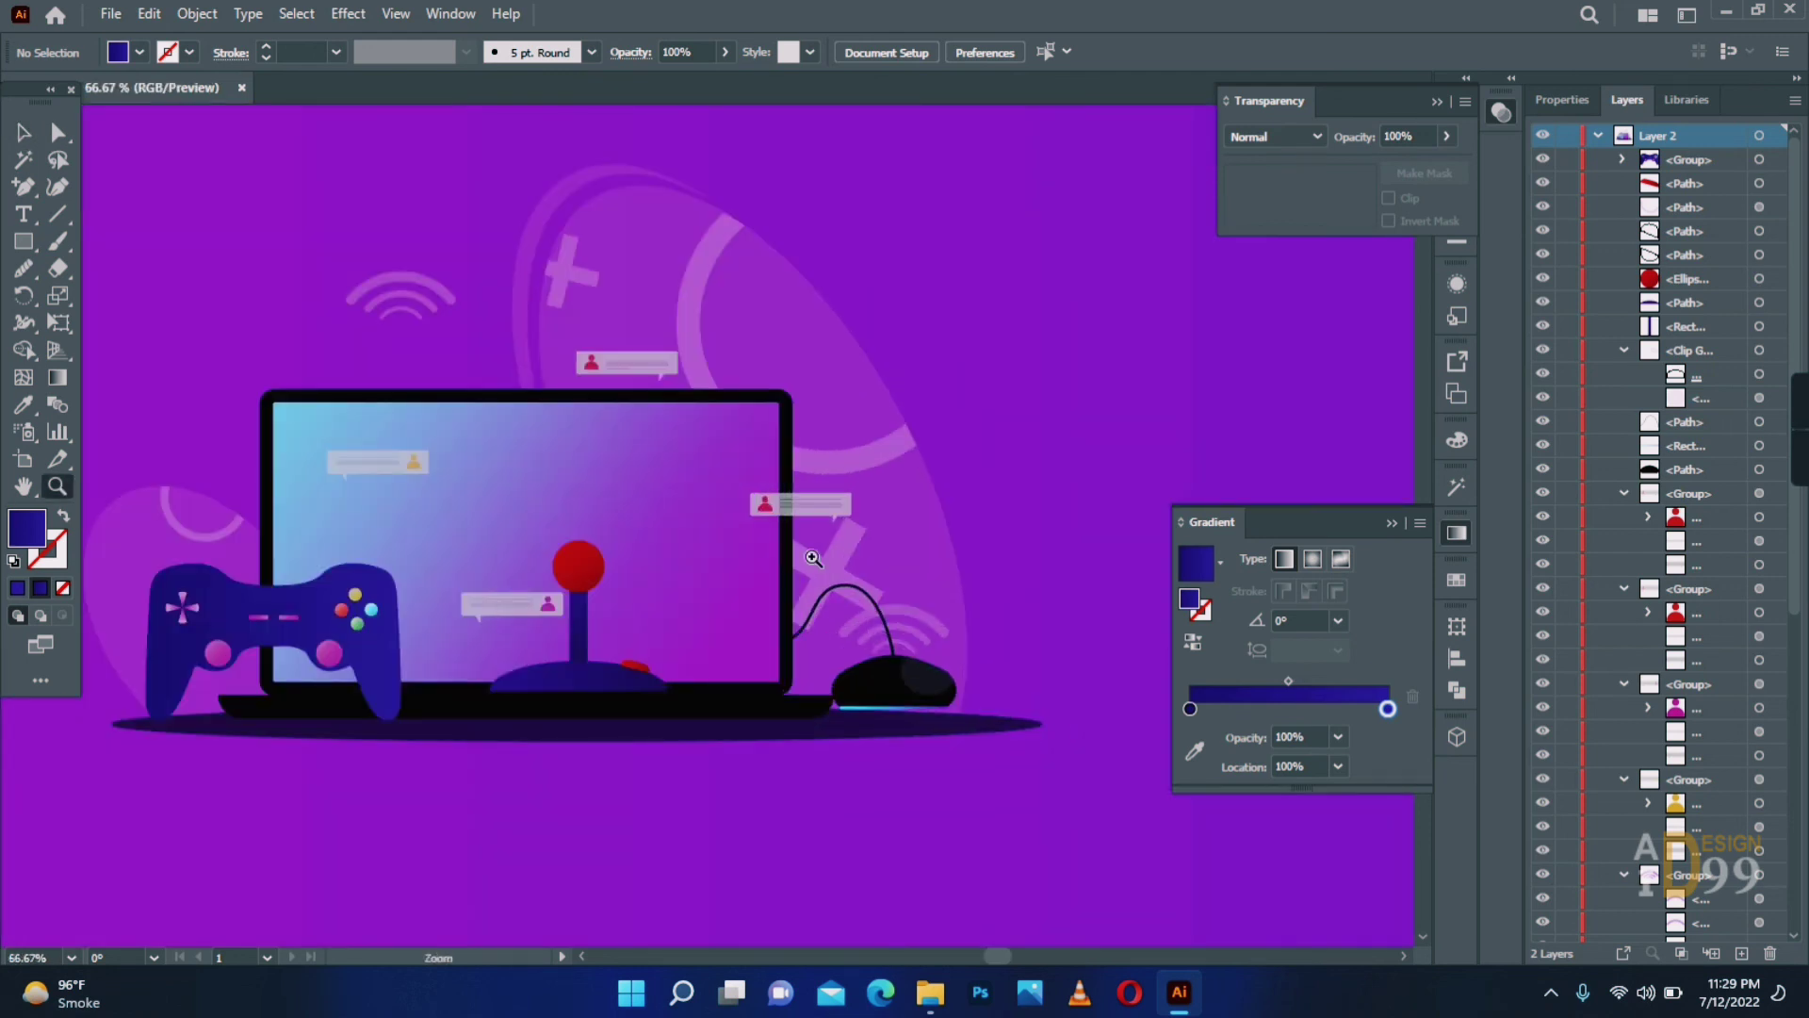
left_click(773, 528, "ctrl")
left_click(739, 505, "ctrl")
left_click(705, 413)
left_click(705, 480, "shift")
key("v")
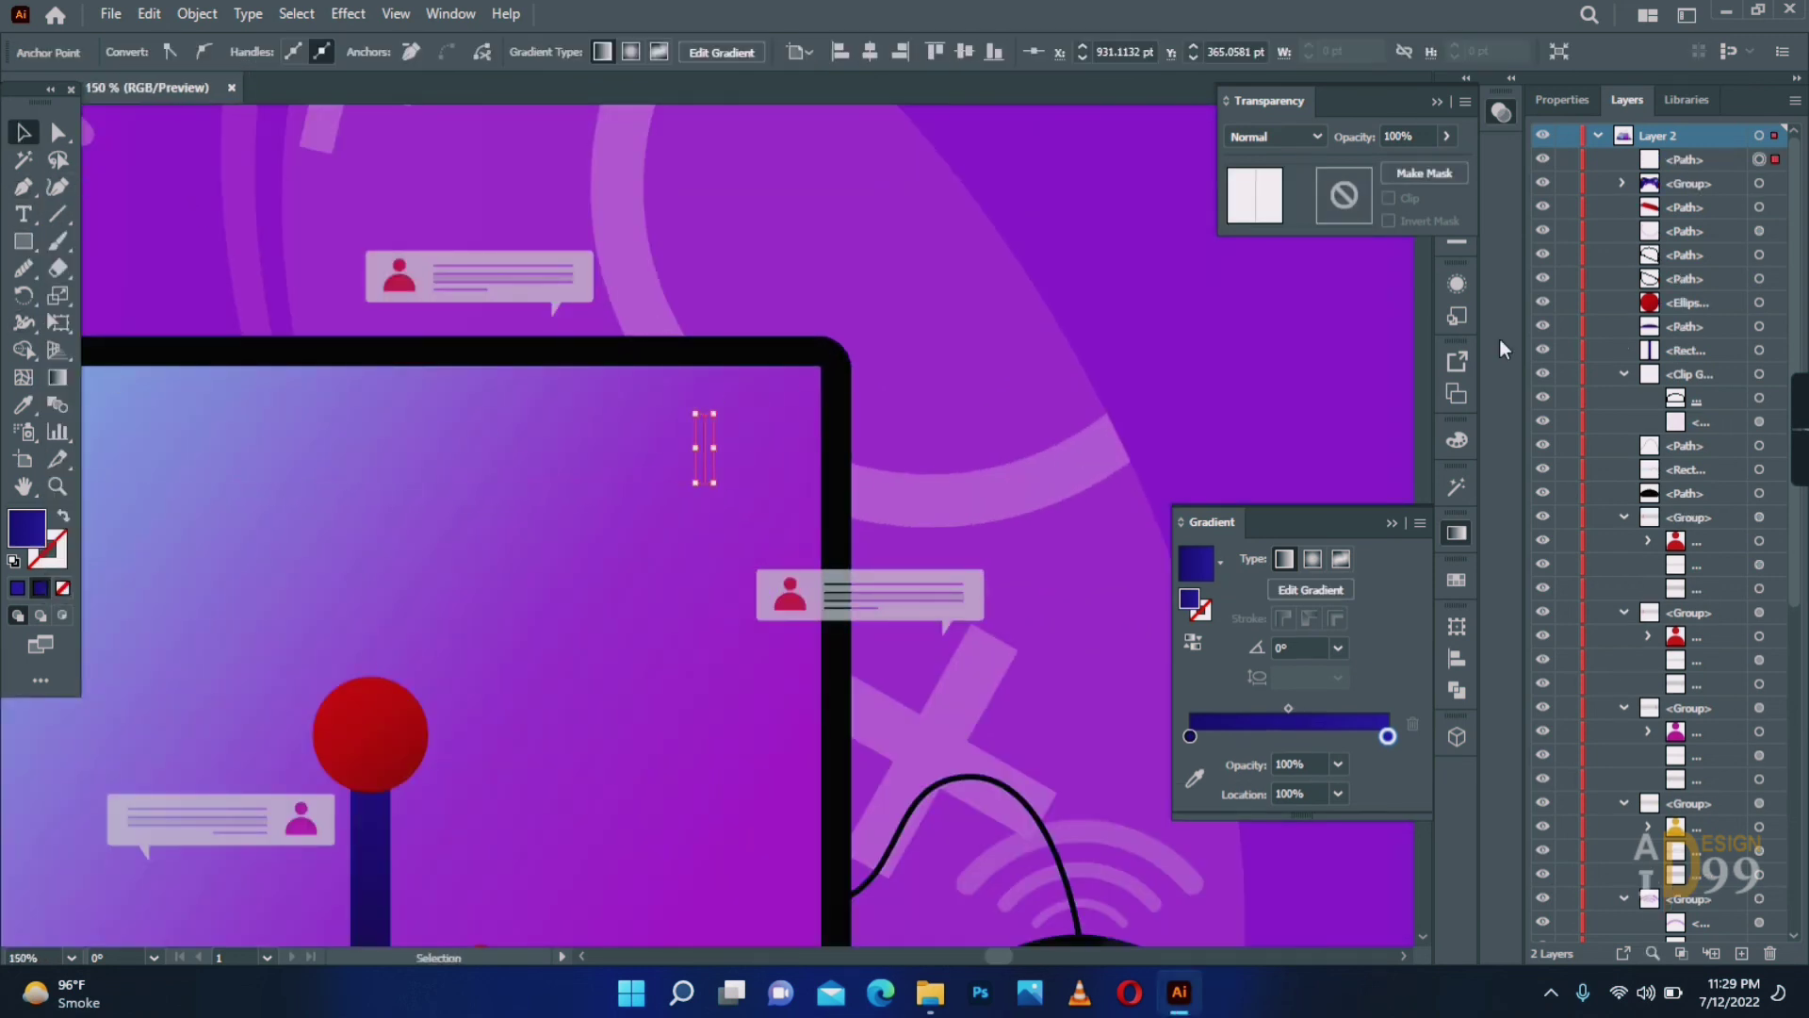
Style the line with a 2 pt pale lilac stroke, no fill and 22% opacity.
left_click(1562, 100)
left_click(704, 454)
left_click(1447, 137)
left_click_drag(1386, 162, 1377, 162)
left_click(1065, 282)
Scatter copies of the translucent line across the laptop screen, shortening the one near its middle to about 18 pt.
left_click_drag(701, 456, 705, 743)
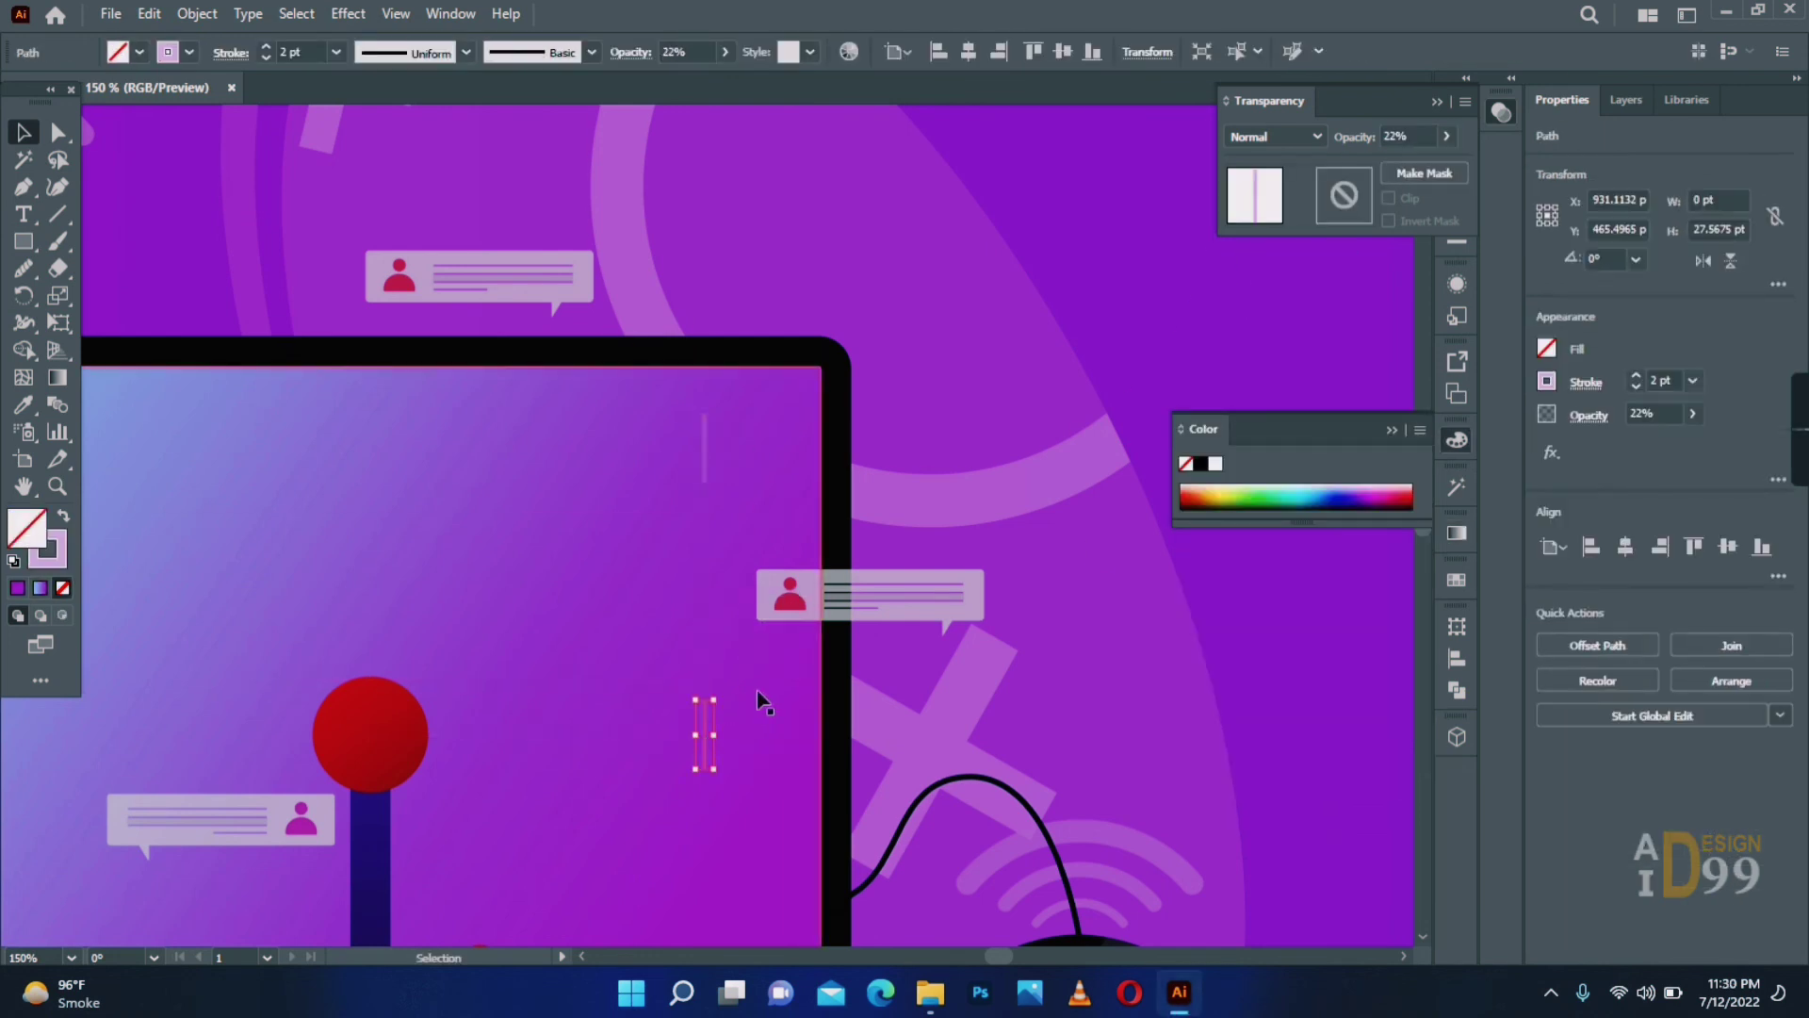
left_click(552, 525, "ctrl+alt")
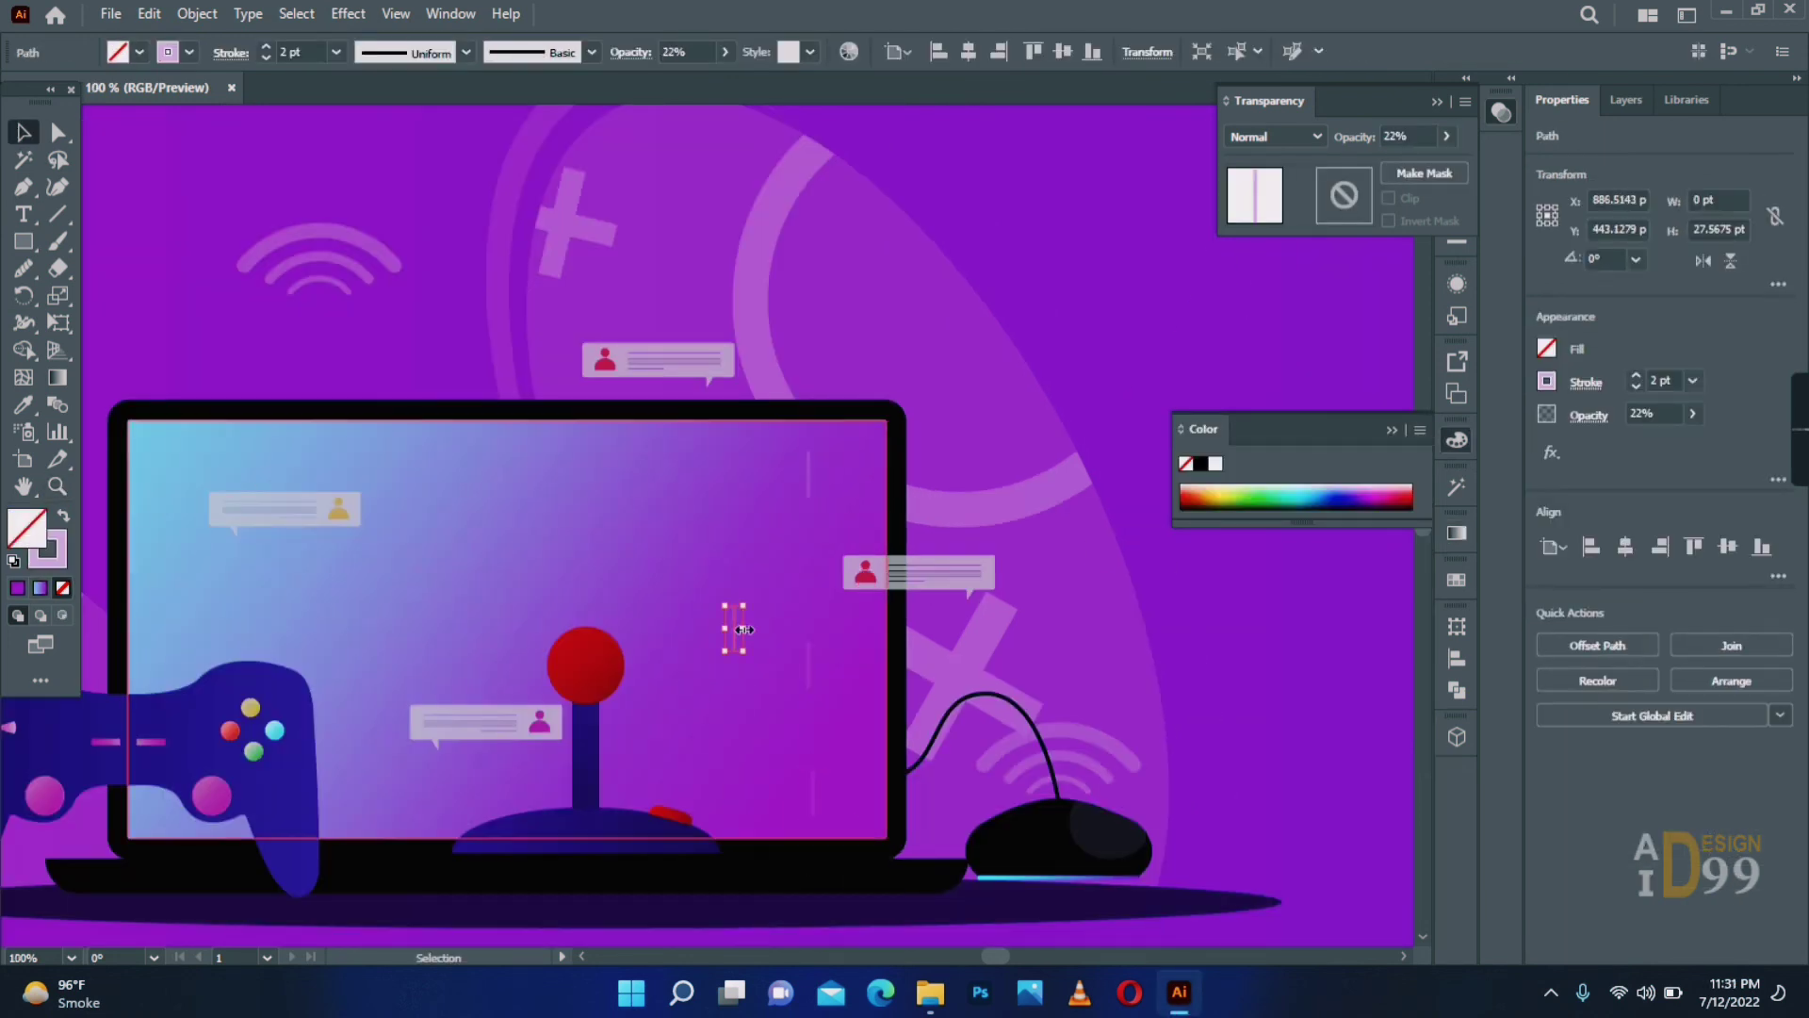
left_click_drag(454, 606, 454, 519)
left_click_drag(453, 535, 334, 581)
left_click_drag(334, 557, 1233, 786)
key("XF86AudioMute")
left_click(698, 603)
left_click(674, 609)
left_click_drag(673, 609, 426, 853)
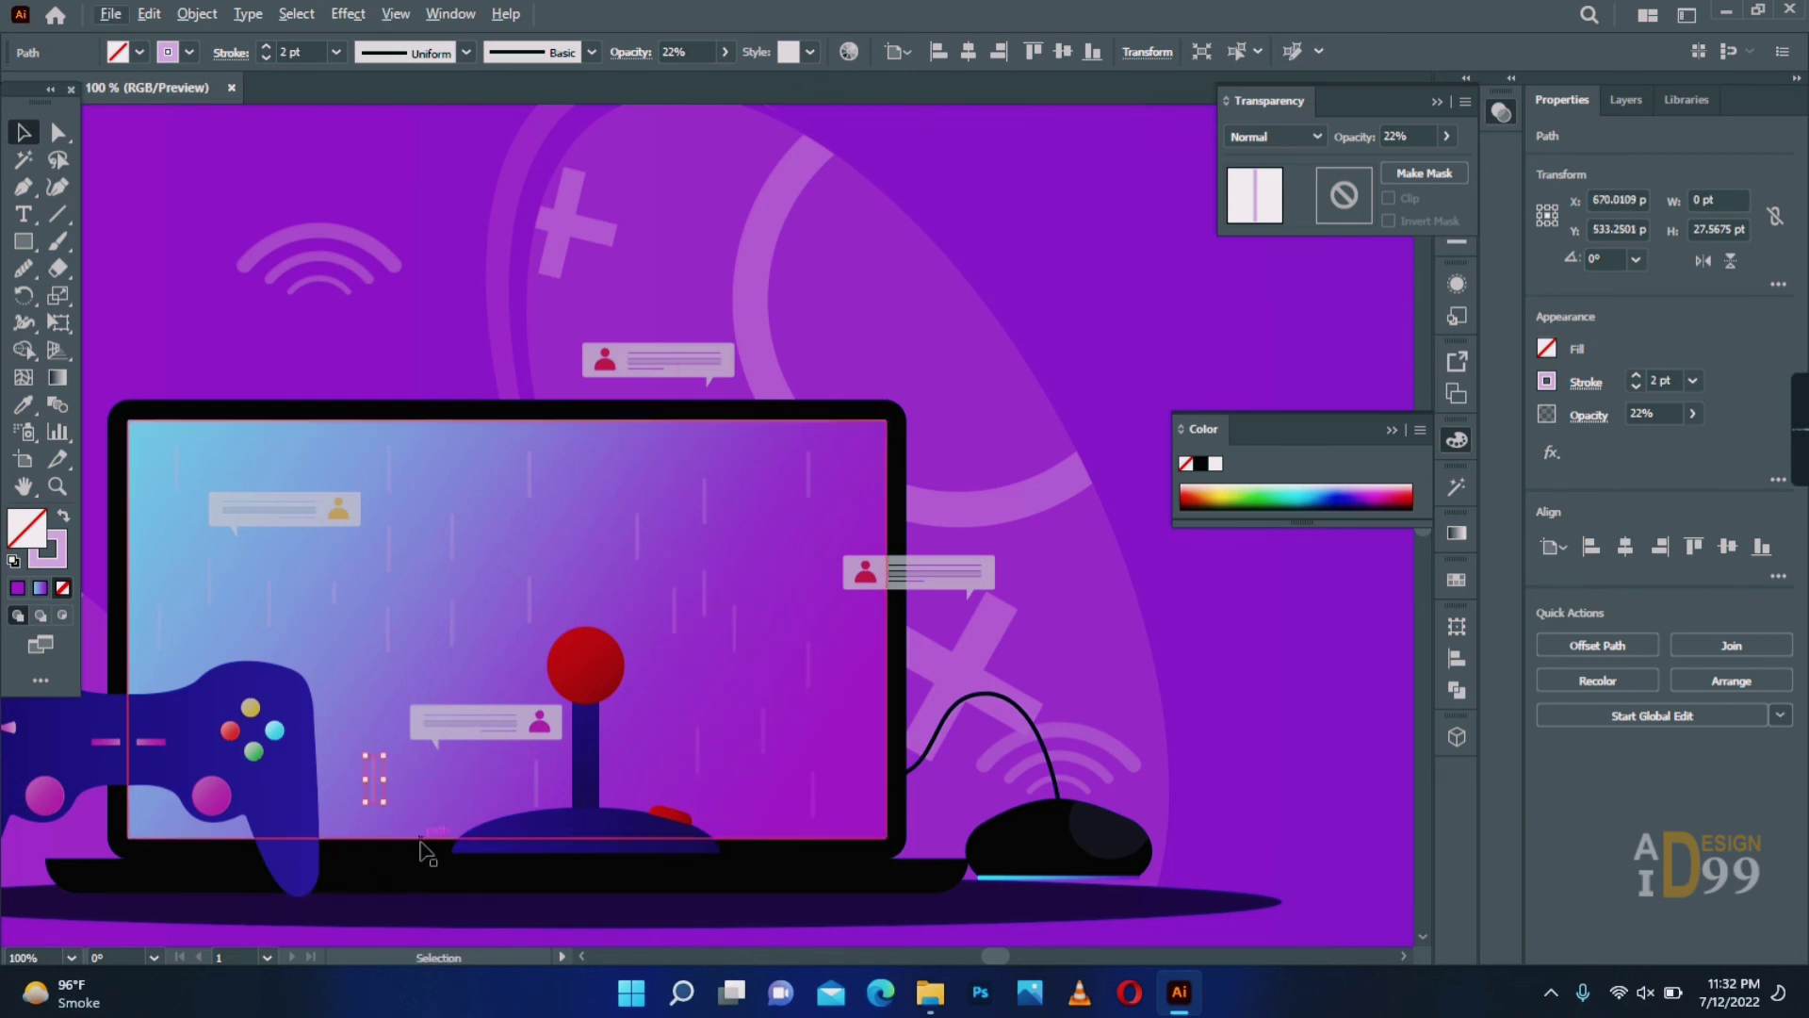
left_click_drag(587, 514, 394, 604)
Draw a small unfilled circle near the upper edge of the laptop screen and give it 22% opacity.
right_click(24, 243)
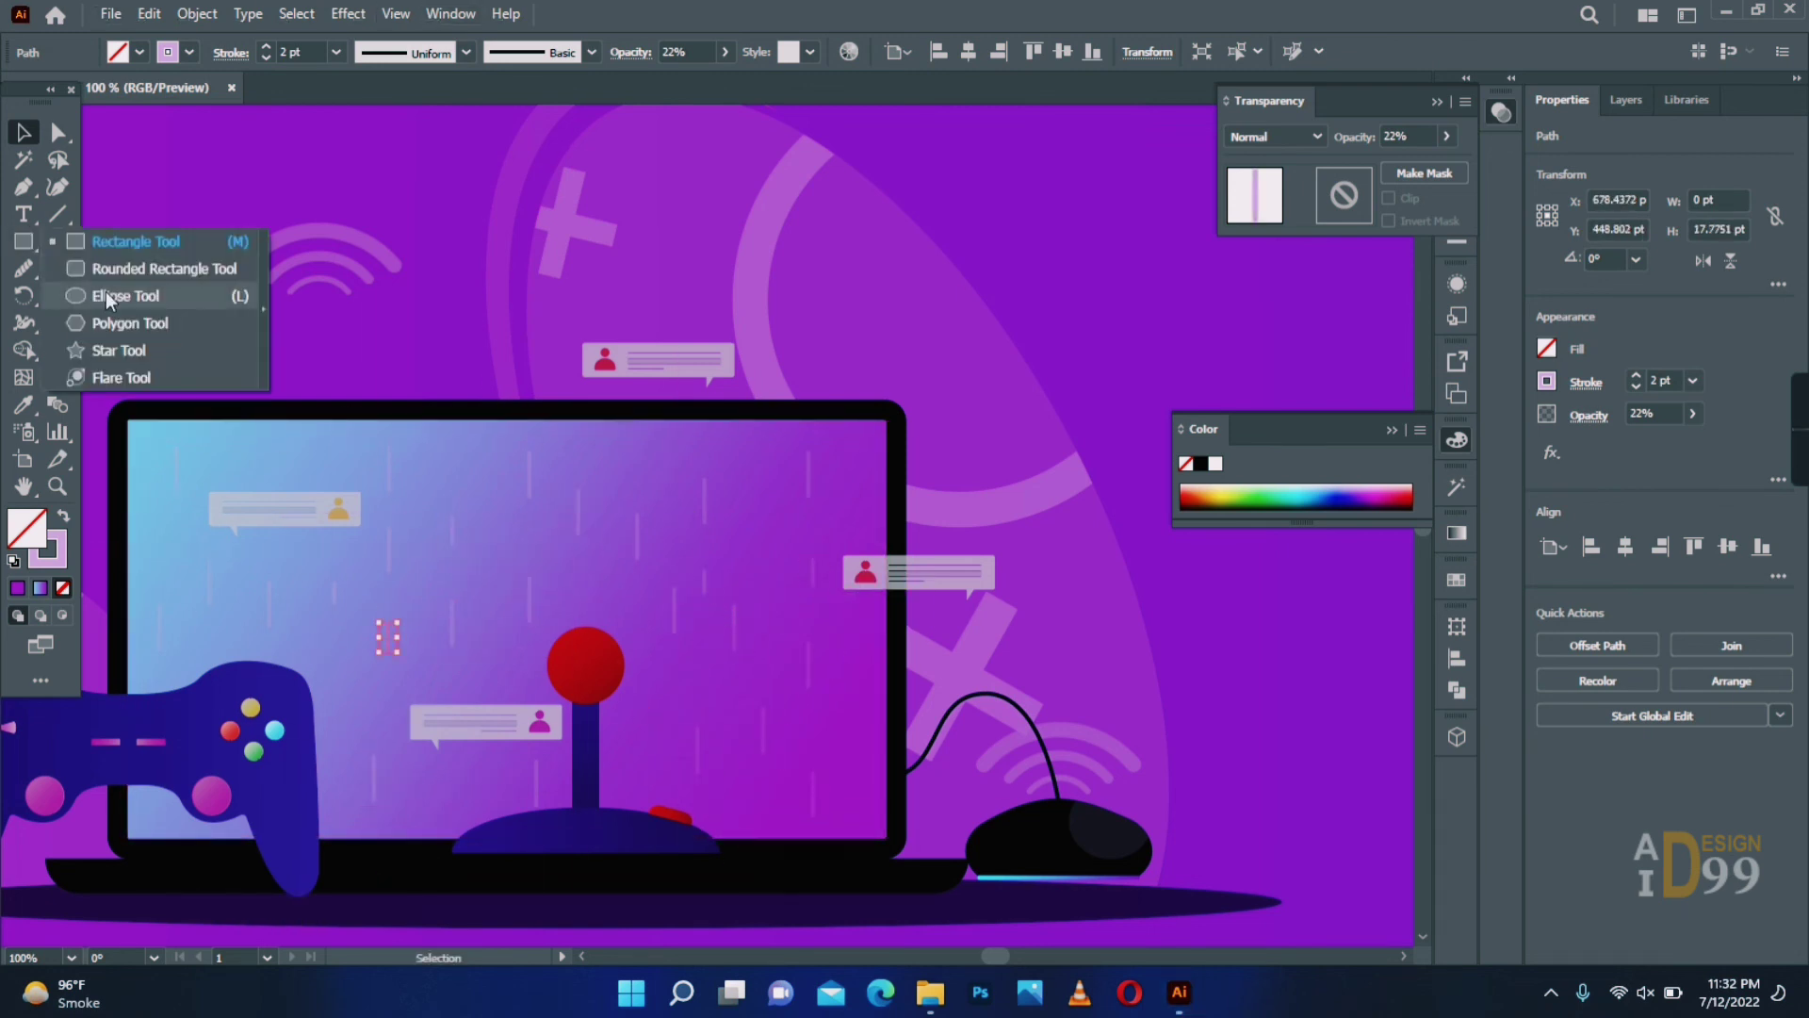
left_click(109, 295)
left_click_drag(436, 451, 471, 486)
left_click(24, 133)
left_click(443, 509)
left_click(452, 487)
left_click(1448, 136)
left_click_drag(1447, 164, 1379, 165)
left_click(509, 452)
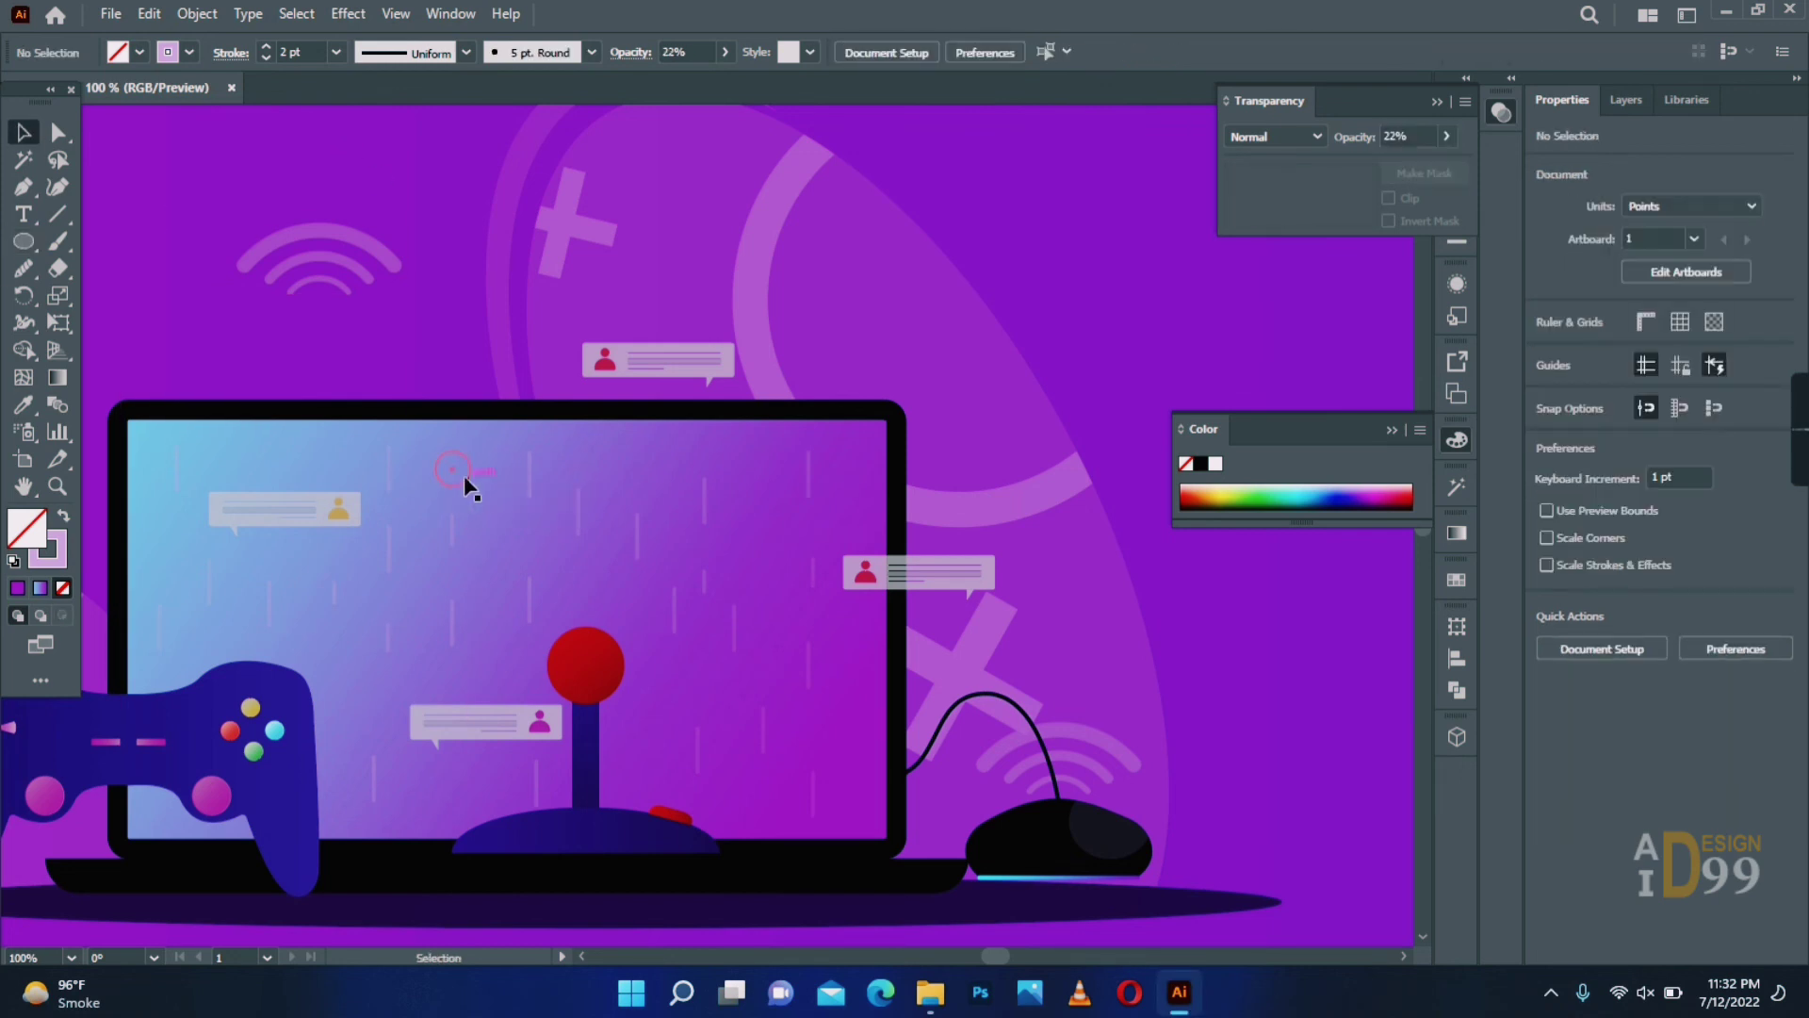
Reduce the circle to about 16 pt and repeat copies of it at even spacing in a horizontal row.
left_click(464, 476)
left_click_drag(471, 486, 525, 550)
left_click(351, 338)
left_click_drag(525, 550, 460, 470)
left_click_drag(462, 471, 618, 479)
left_click_drag(619, 479, 680, 479)
key("ctrl+d")
key("ctrl+d")
key("ctrl+d")
key("ctrl+d")
key("ctrl+d")
key("ctrl+d")
left_click(1046, 415)
Spread the circles from the row among the vertical lines over the laptop screen.
left_click_drag(1049, 457, 759, 564)
left_click_drag(929, 456, 636, 762)
left_click_drag(867, 456, 236, 609)
left_click_drag(684, 483, 504, 675)
left_click_drag(798, 479, 404, 822)
left_click_drag(516, 659, 412, 683)
Shrink several circles in the middle and lower parts of the laptop screen to varied smaller sizes.
left_click_drag(416, 671, 405, 681)
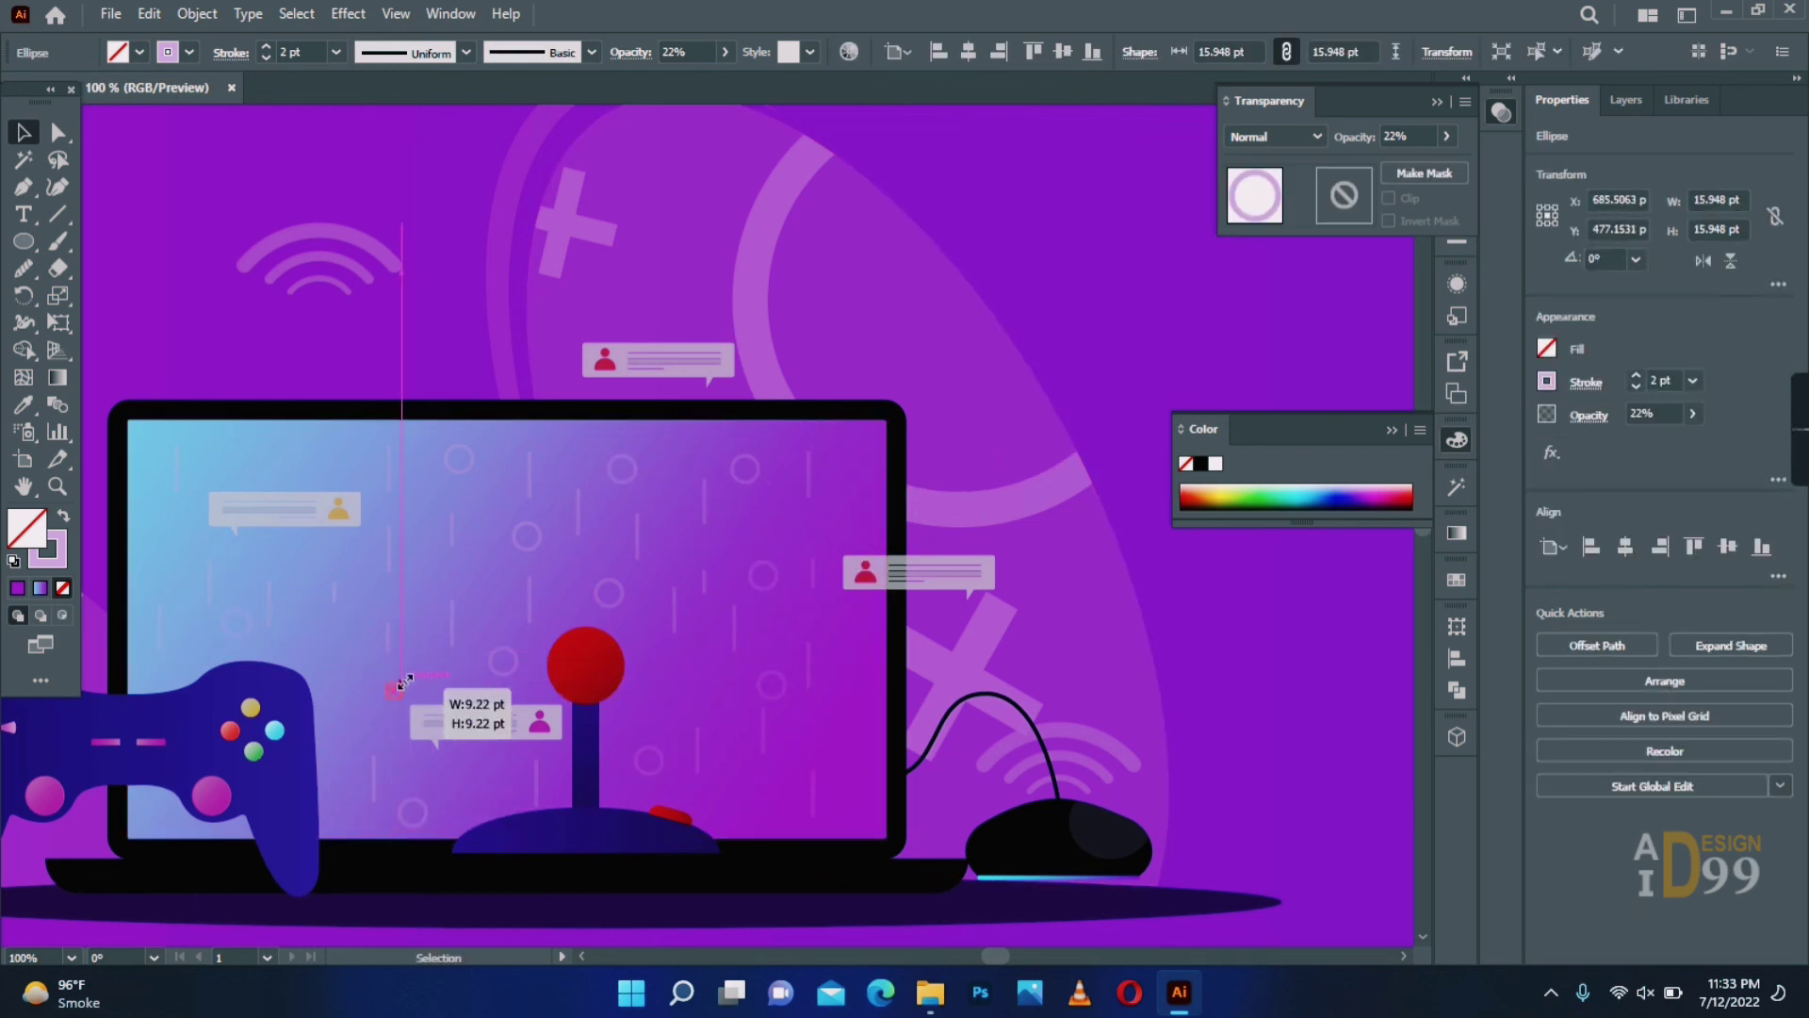
left_click_drag(764, 583, 764, 582)
left_click(533, 550)
left_click_drag(541, 554, 531, 546)
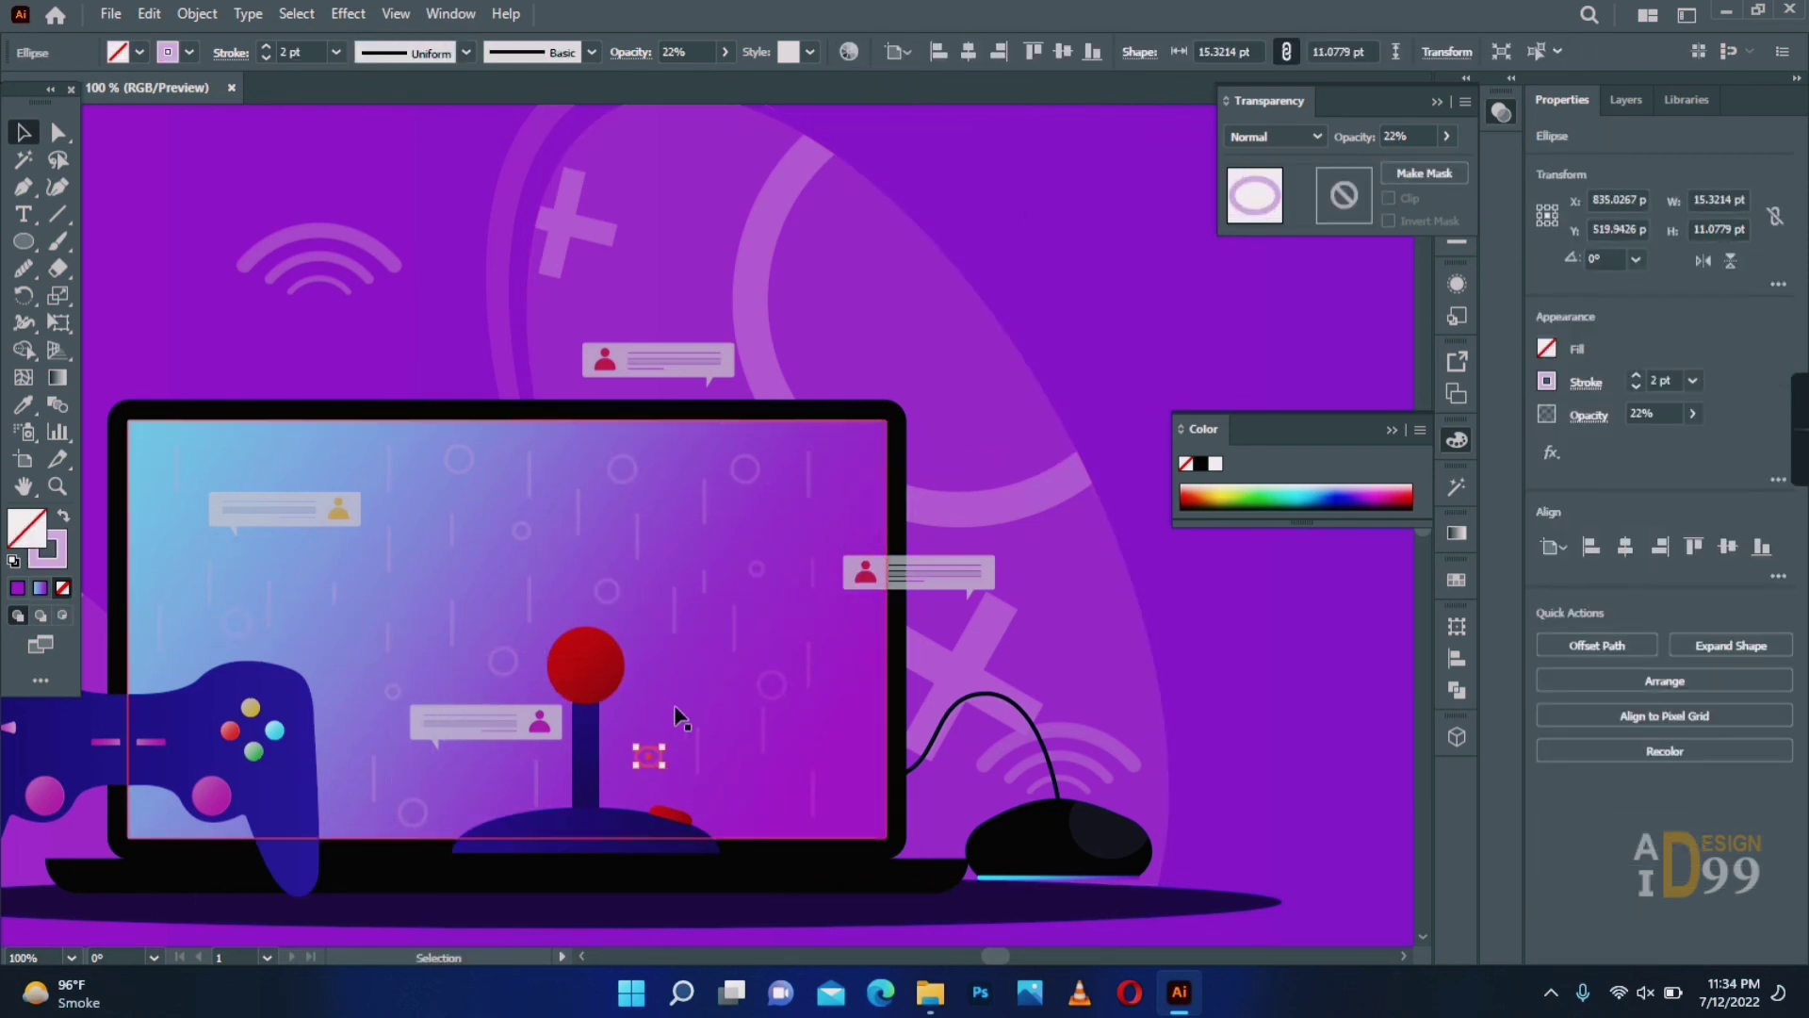
key("ctrl+z")
left_click(661, 769)
left_click_drag(664, 773, 655, 766)
left_click(423, 822)
left_click_drag(427, 826, 424, 823)
Shrink the circles along the laptop screen's upper edge and the remaining larger ones near its centre.
left_click(632, 479)
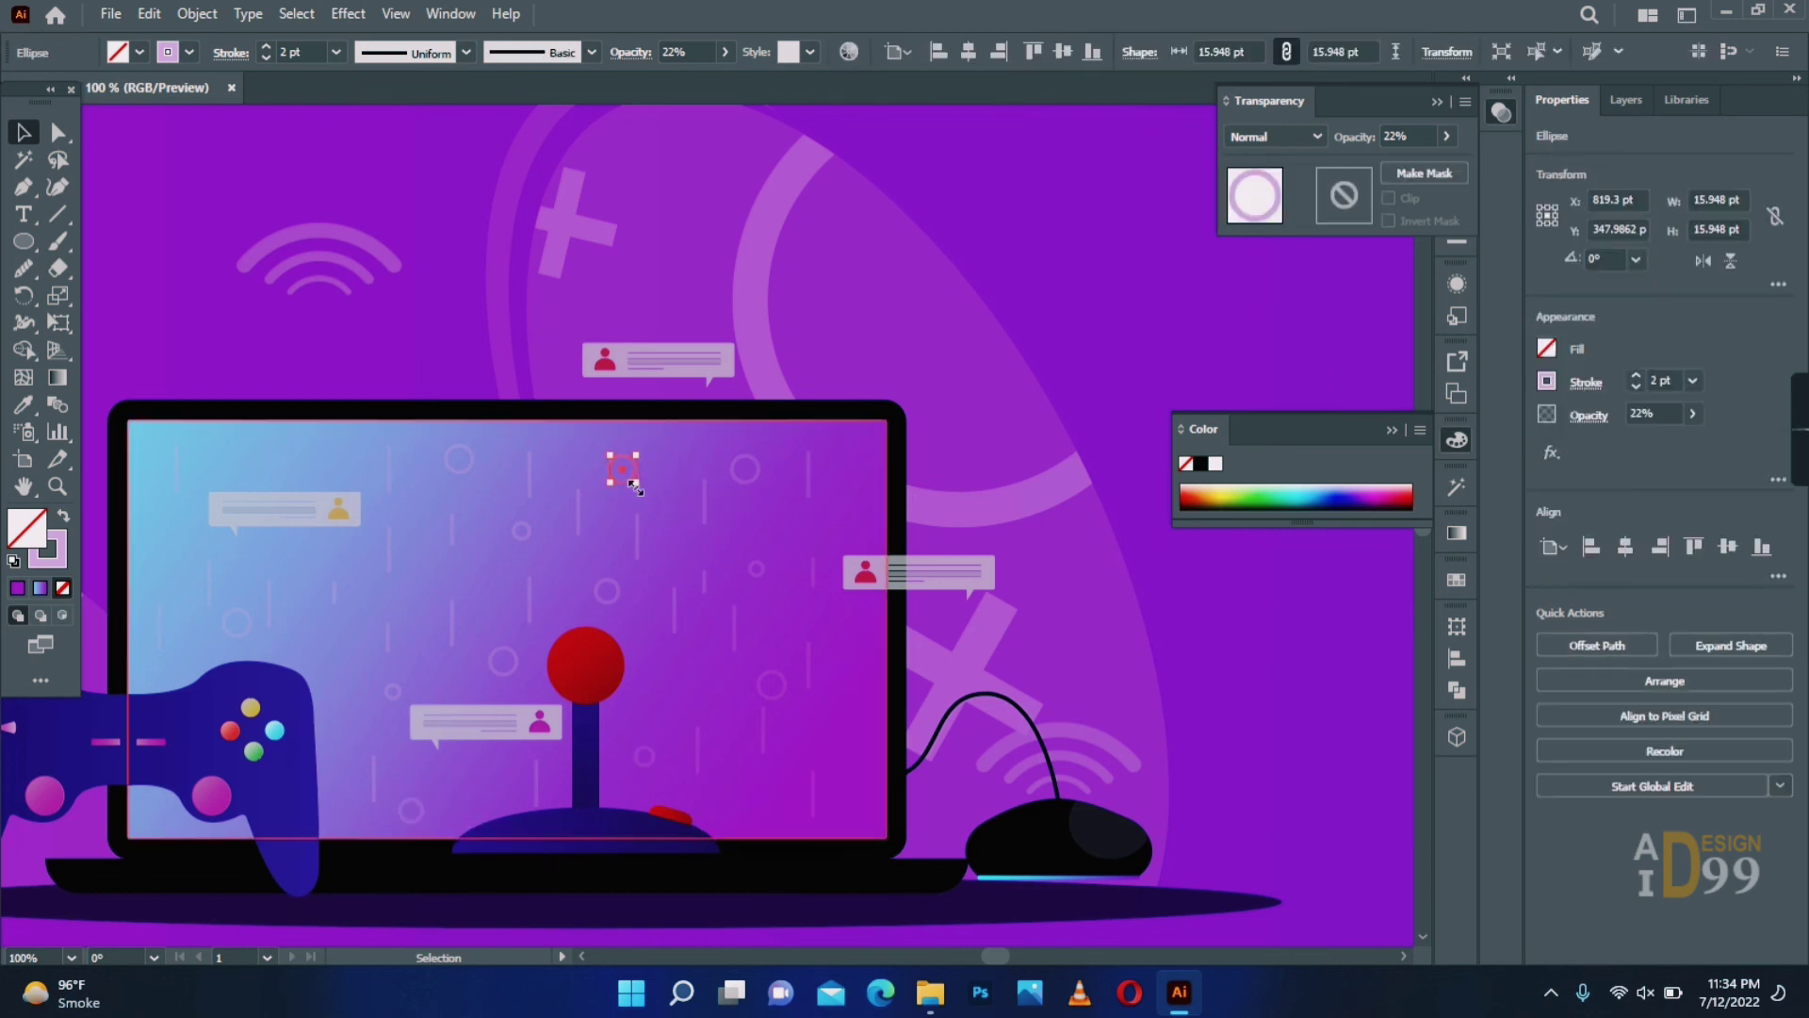
left_click_drag(636, 487, 629, 478)
left_click(755, 478)
left_click_drag(759, 483, 745, 470)
left_click_drag(786, 700, 777, 689)
left_click(517, 674)
left_click(616, 600)
left_click(468, 469)
left_click_drag(473, 474, 471, 465)
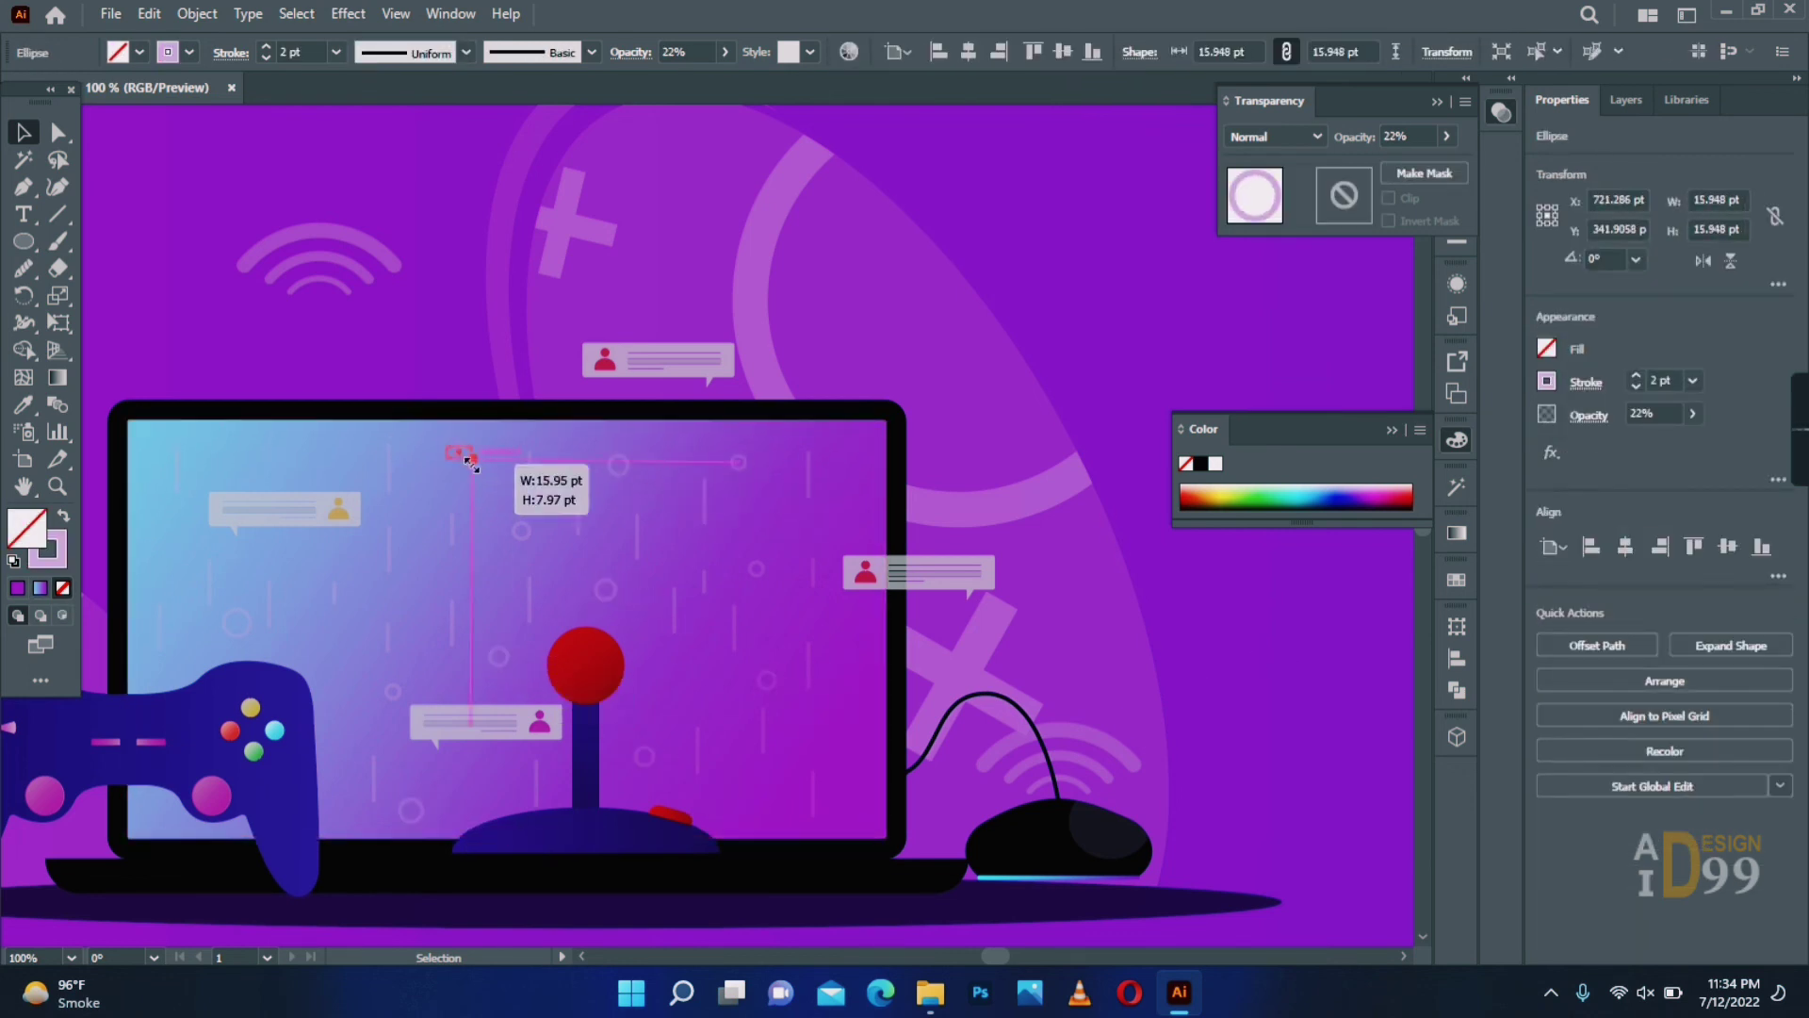
Group all the decorative lines and circles on the laptop screen and make them fainter by lowering the group's opacity.
key("ctrl+shift+a")
key("z")
left_click(726, 493, "alt")
left_click(727, 493)
key("v")
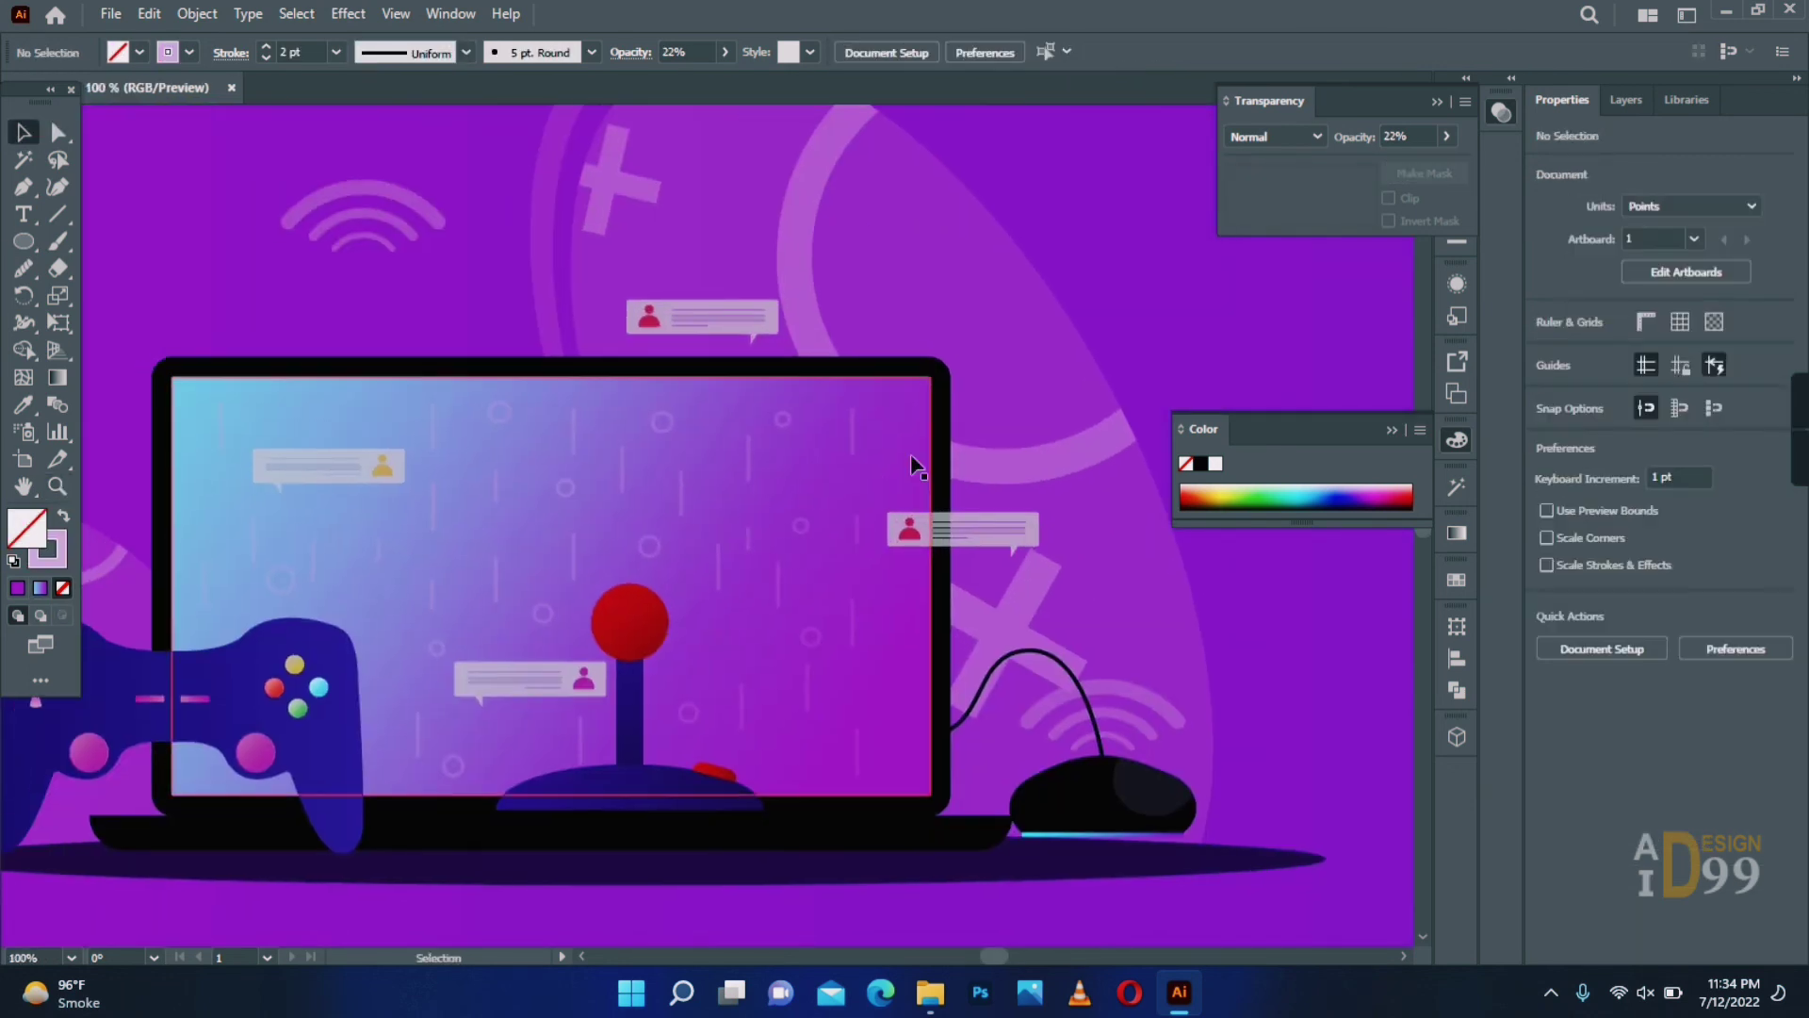
left_click(852, 433)
left_click(857, 530, "shift")
left_click(854, 626, "shift")
left_click(857, 750, "shift")
left_click(808, 688, "shift")
left_click(817, 631, "shift")
left_click(805, 528, "shift")
left_click(787, 416, "shift")
left_click(778, 586, "shift")
left_click(749, 542, "shift")
left_click(750, 462, "shift")
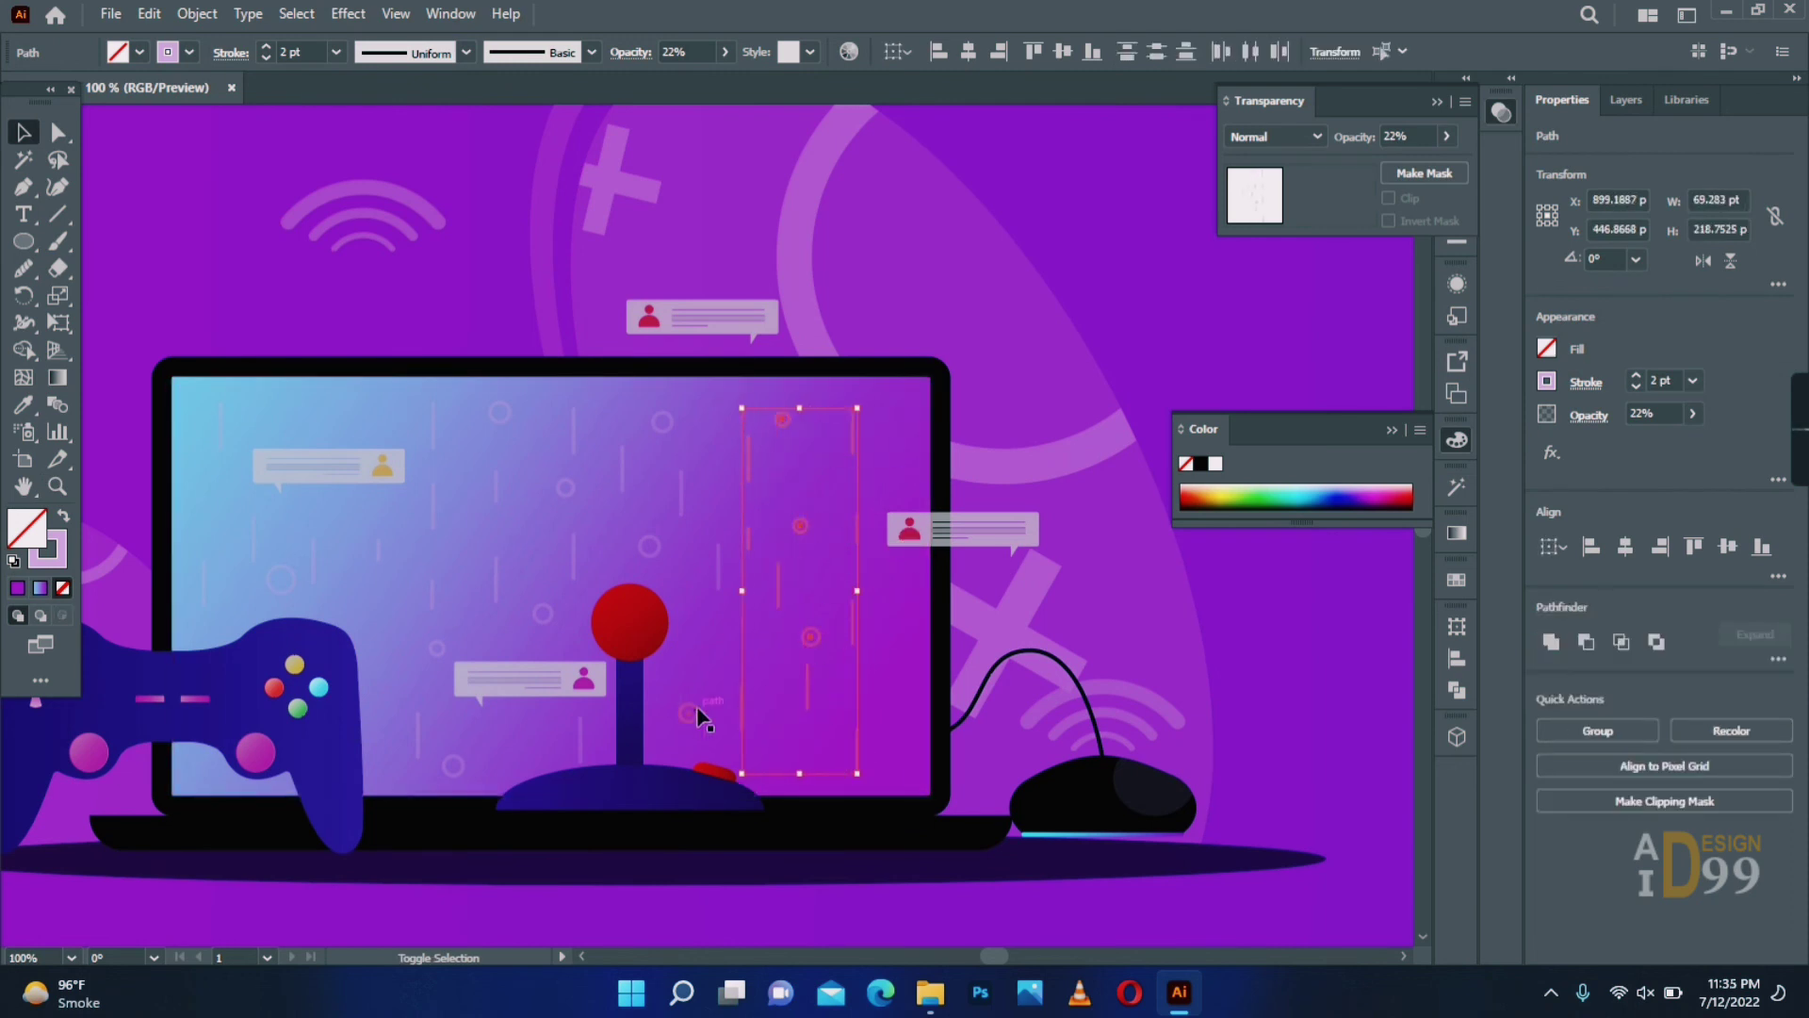
left_click(566, 485, "shift")
left_click(542, 612, "shift")
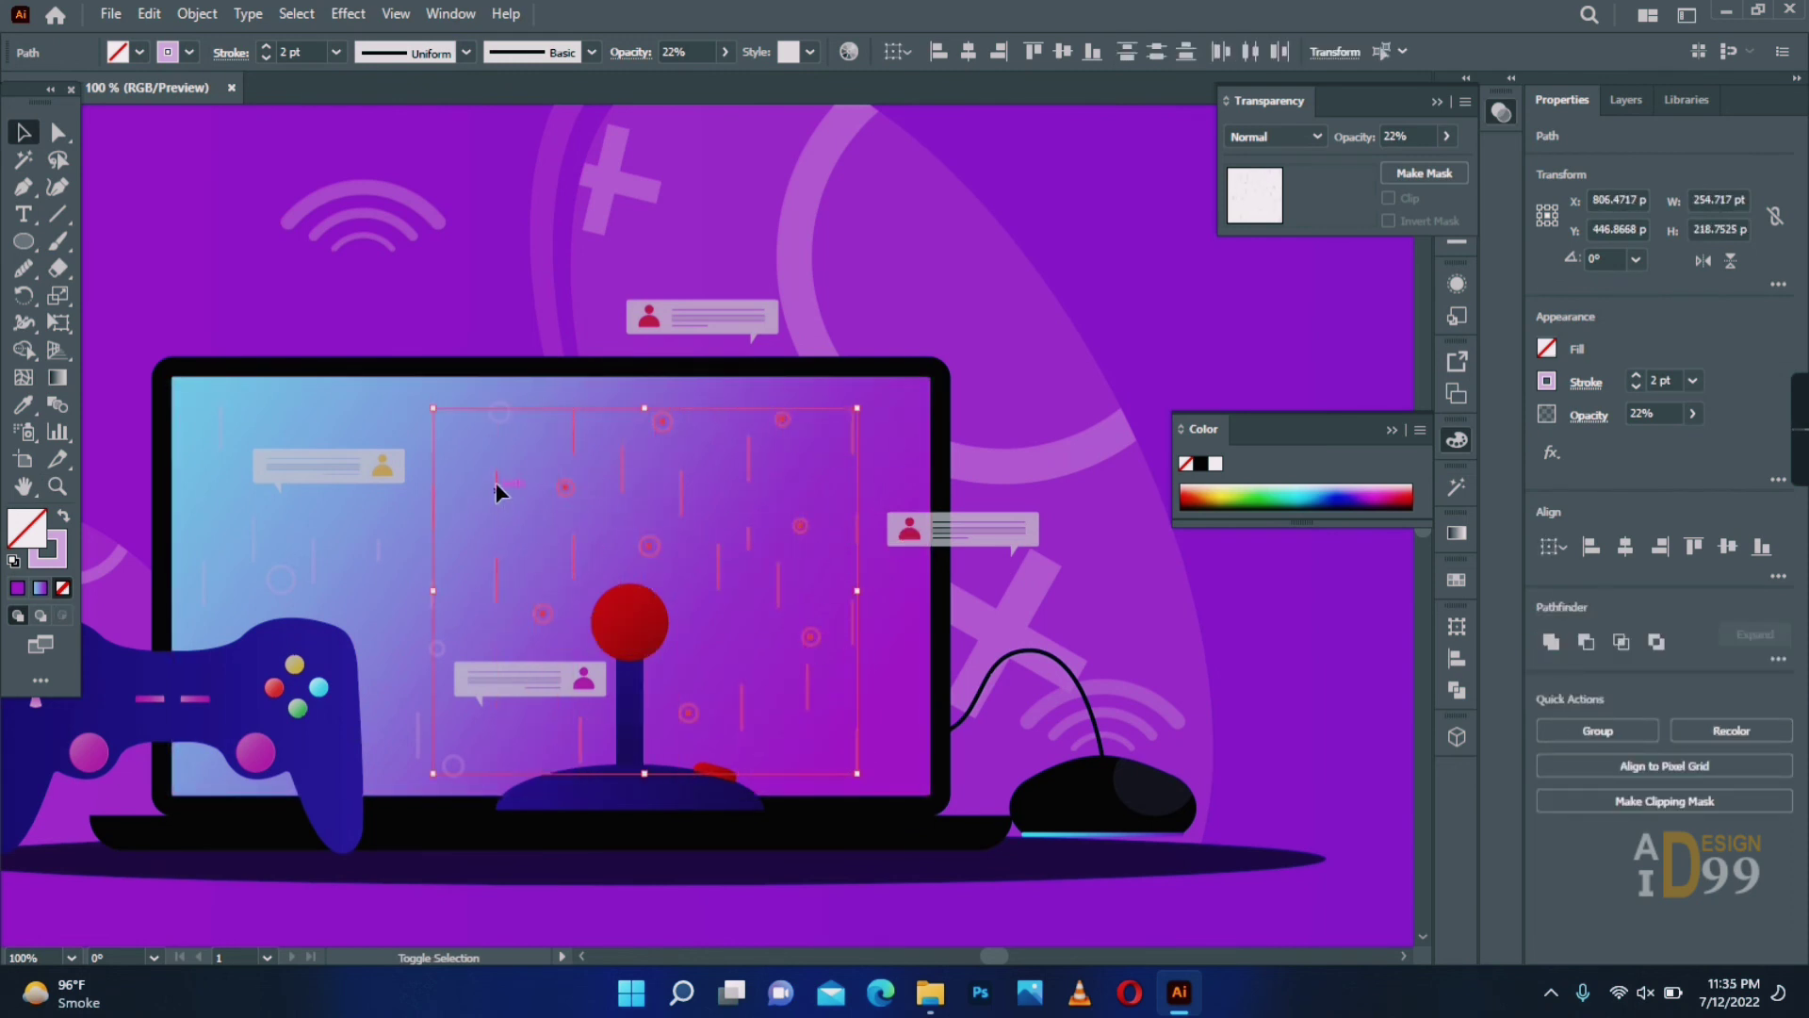
left_click(499, 412, "shift")
left_click(438, 647, "shift")
left_click(454, 764, "shift")
left_click(435, 438, "shift")
left_click(313, 565, "shift")
left_click(281, 579, "shift")
left_click(253, 547, "shift")
left_click(204, 582, "shift")
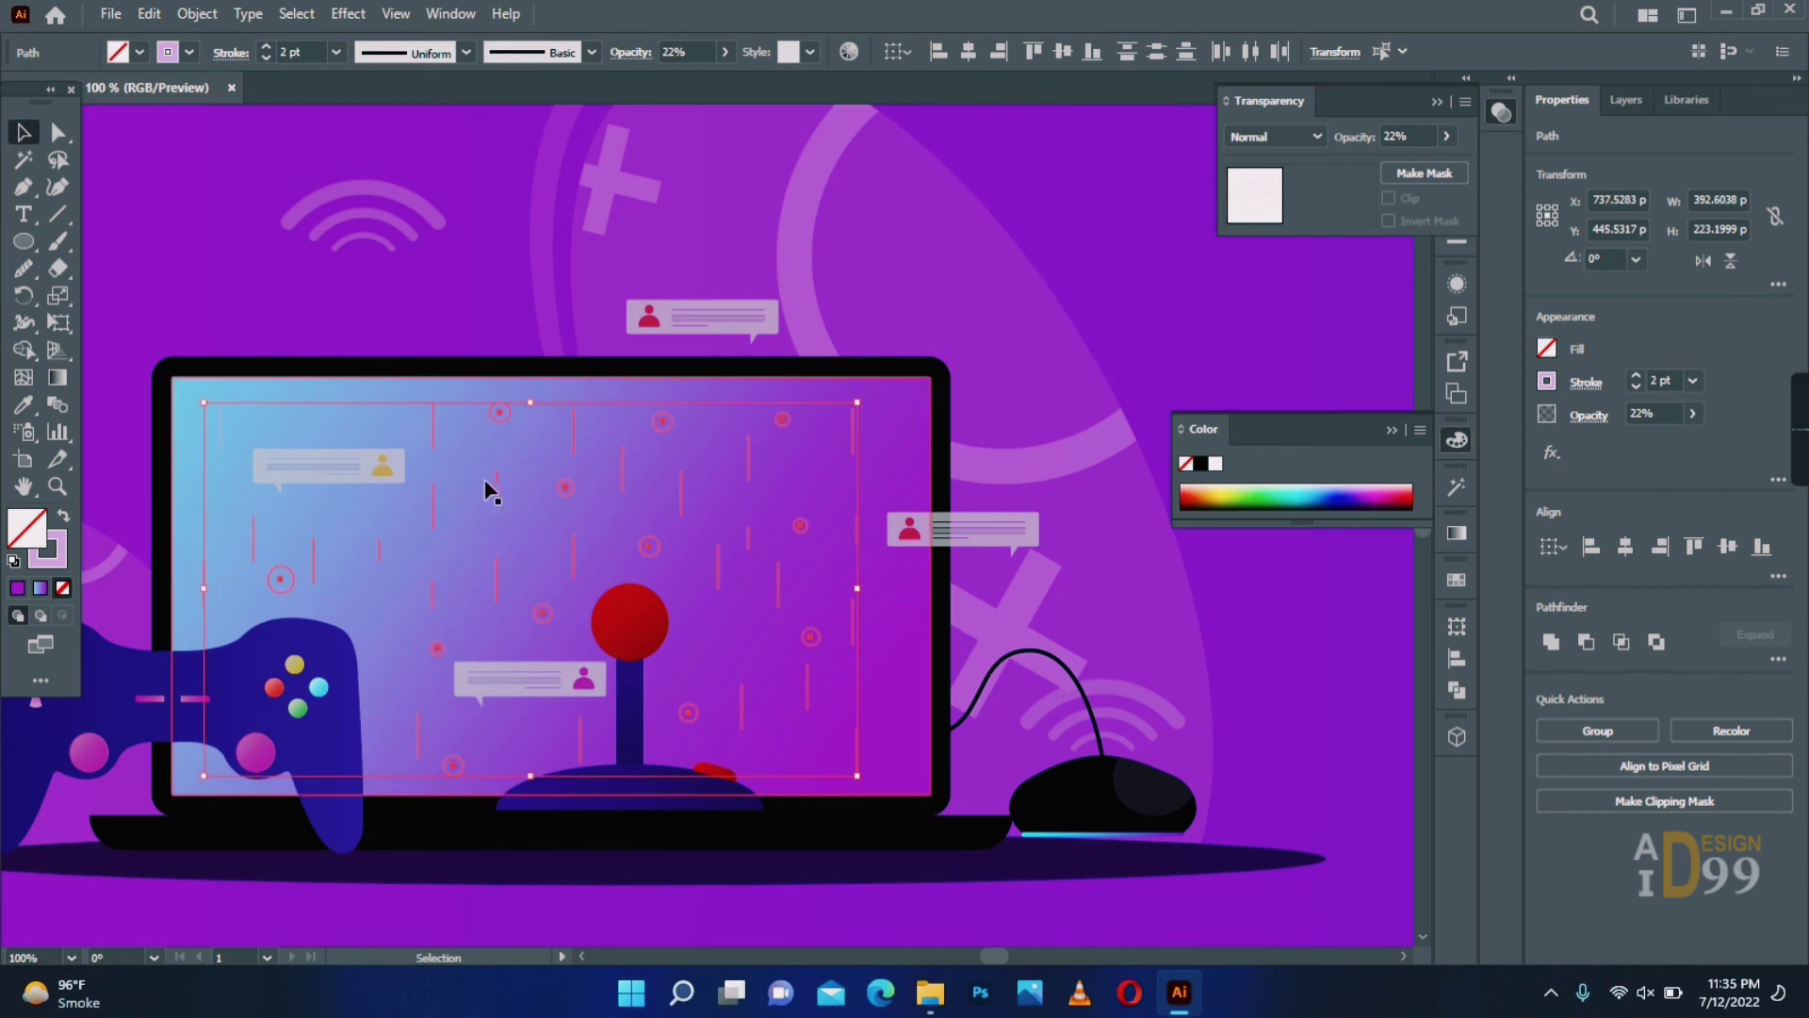
right_click(489, 480)
left_click(552, 626)
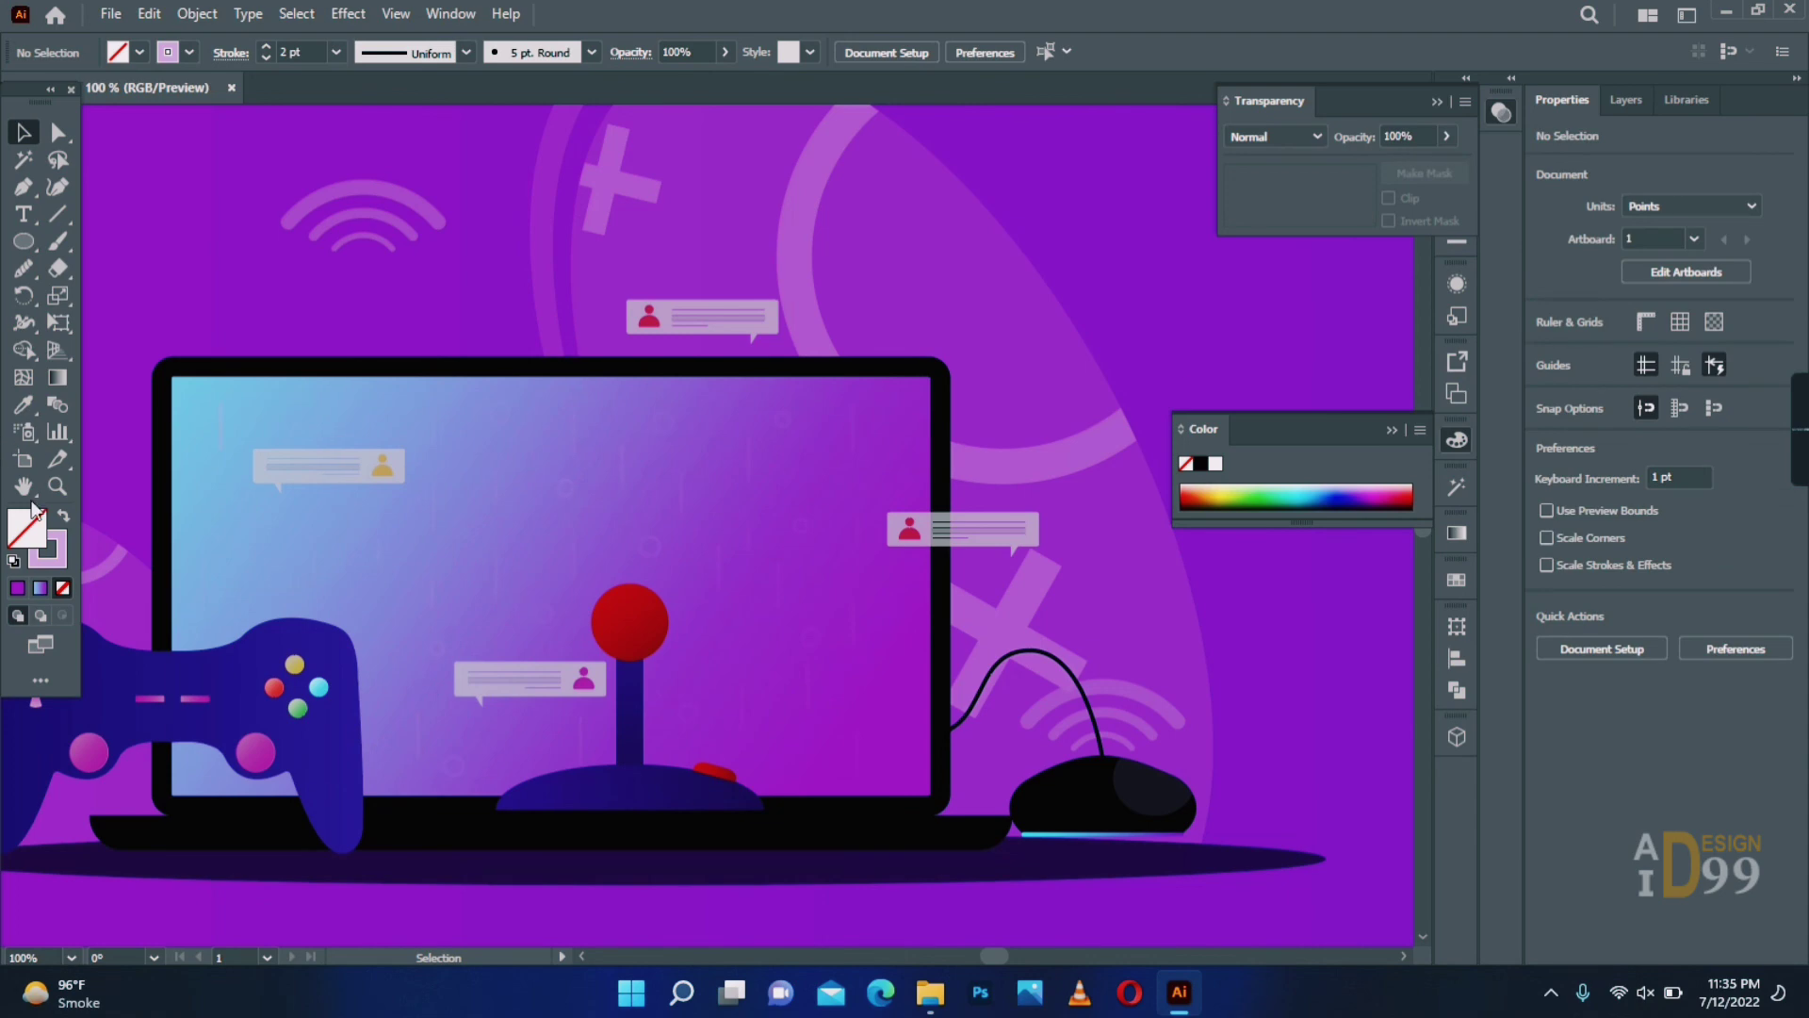
key("z")
left_click(796, 554, "alt")
left_click(796, 554, "alt")
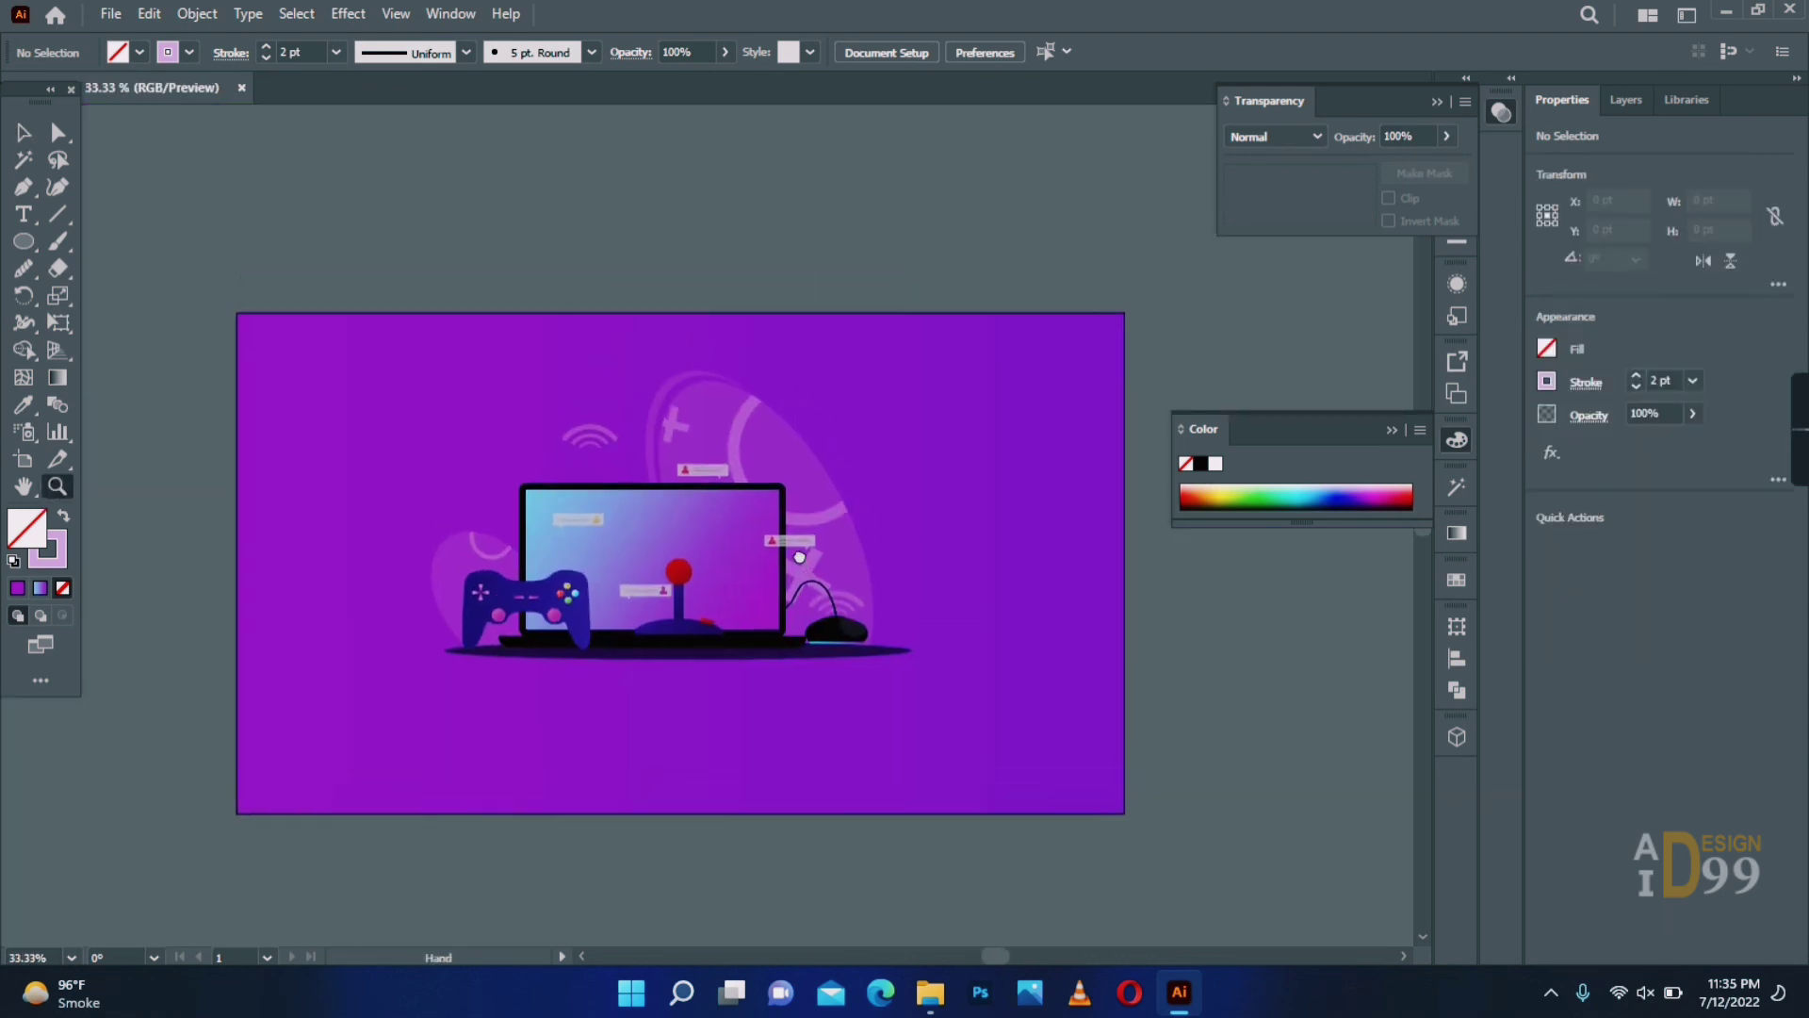